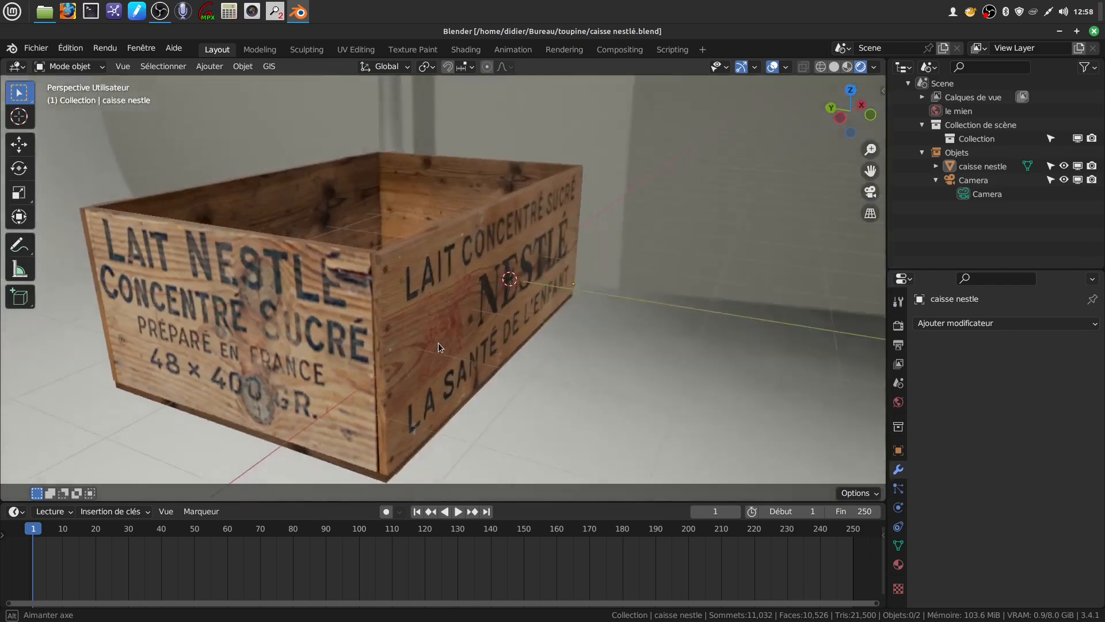
Step: Examine the finished Nestlé crate from several angles, including its printed side and end faces and the wooden interior
scroll(432, 345, "down", 2)
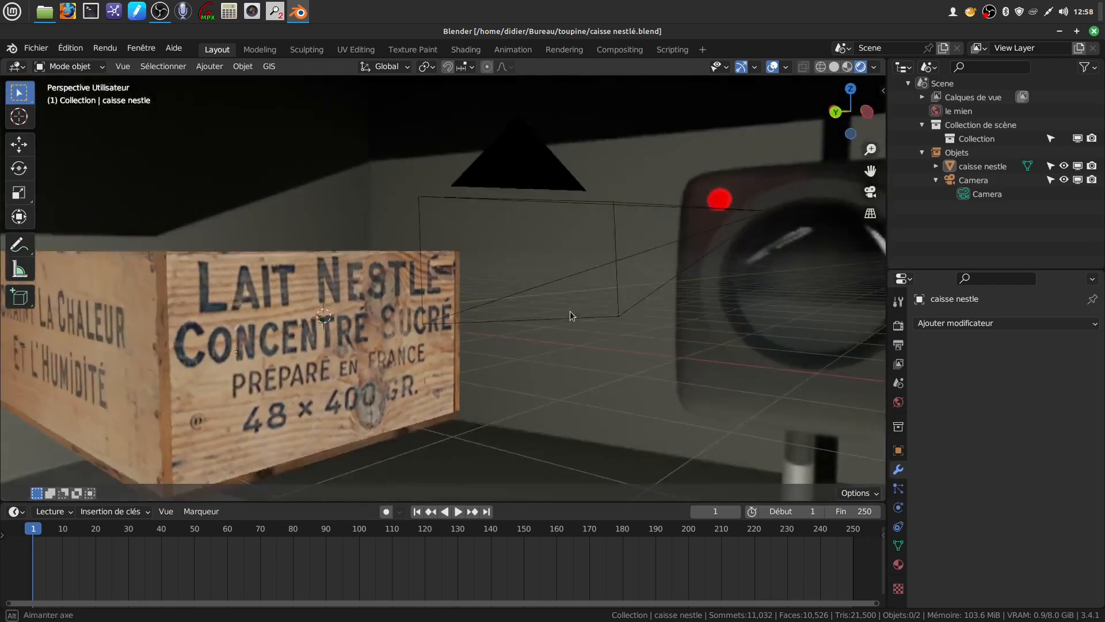
scroll(430, 335, "up", 2)
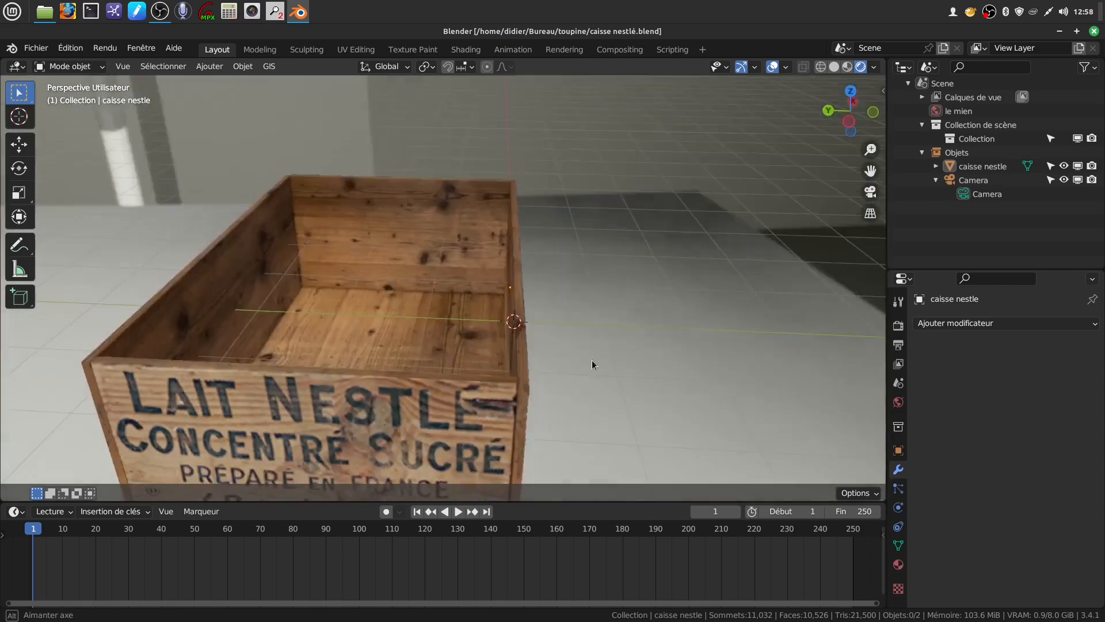
scroll(525, 351, "up", 2)
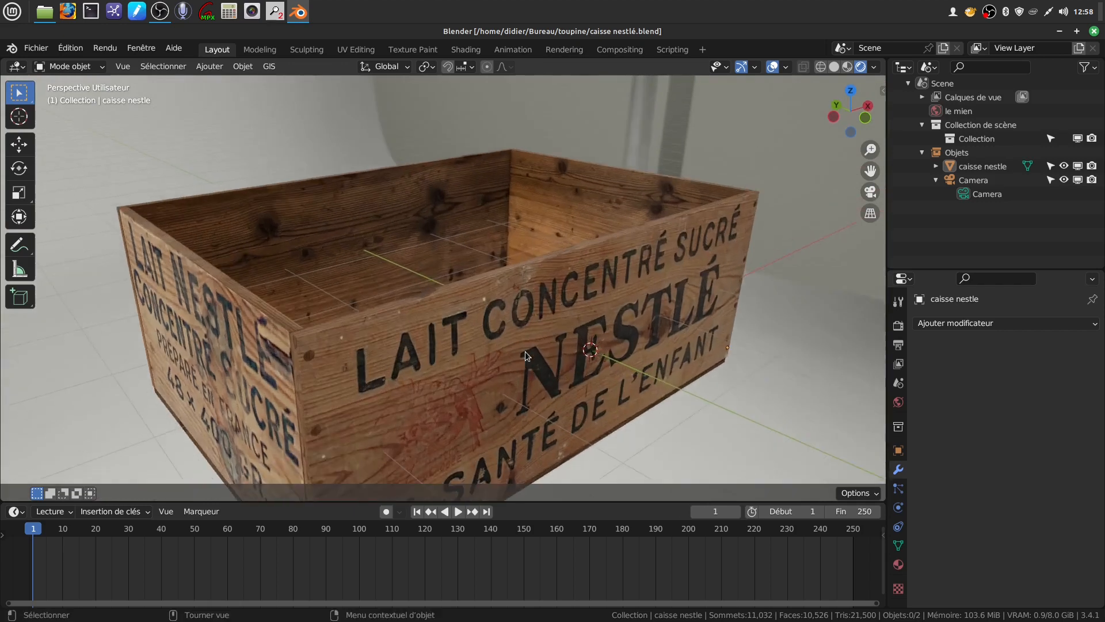
scroll(523, 350, "down", 3)
scroll(470, 361, "up", 2)
scroll(469, 362, "down", 2)
middle_click_drag(447, 370, 399, 323)
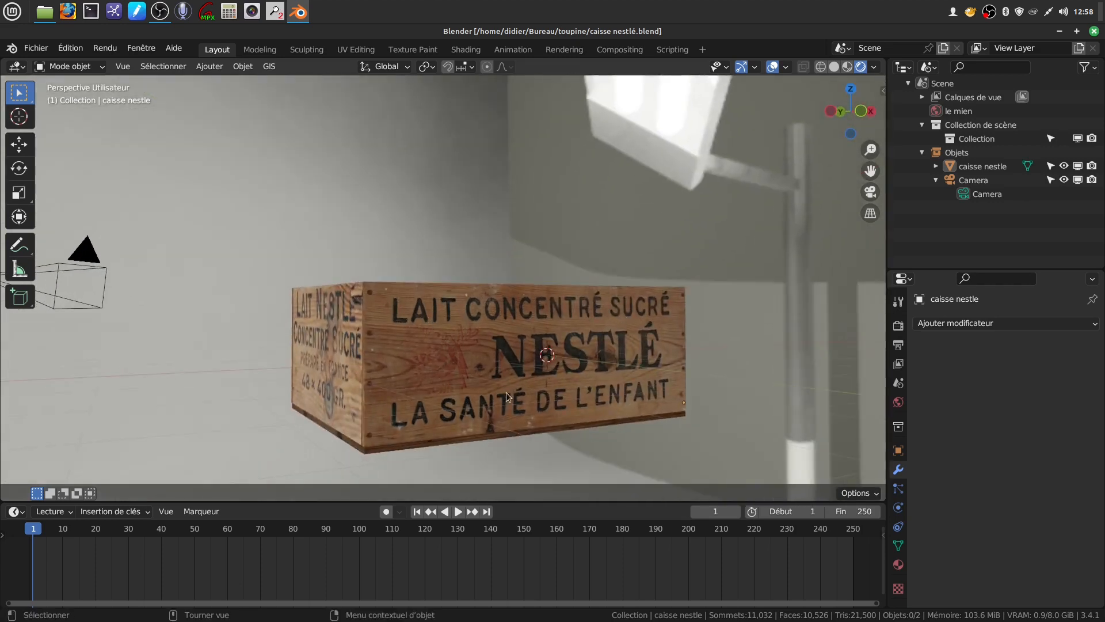
middle_click_drag(485, 354, 327, 180)
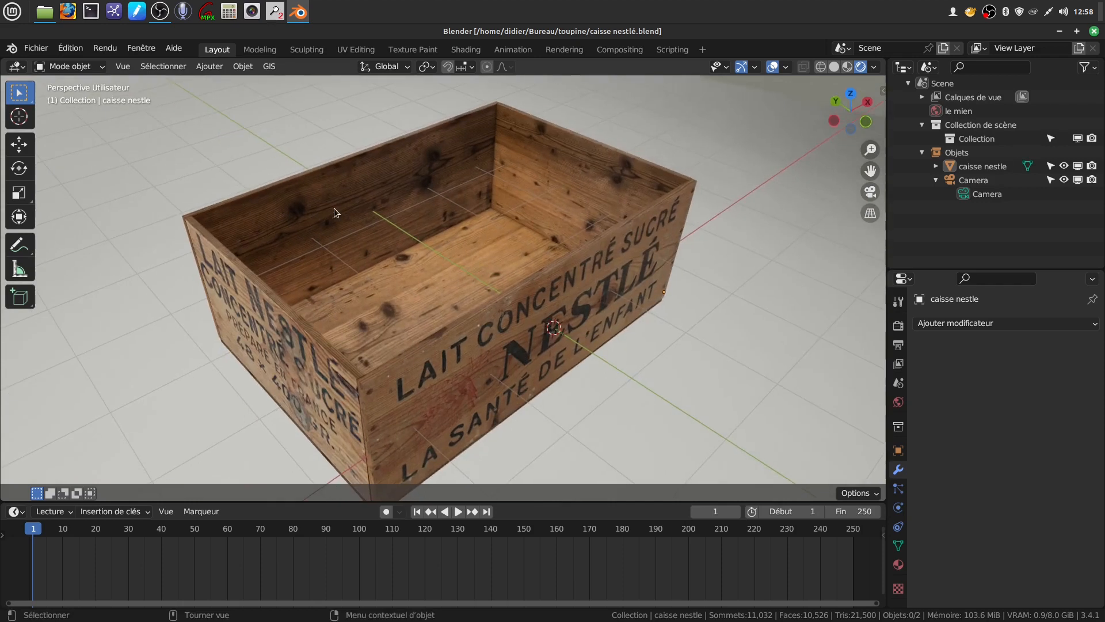
middle_click_drag(448, 251, 423, 261)
middle_click_drag(434, 301, 429, 323)
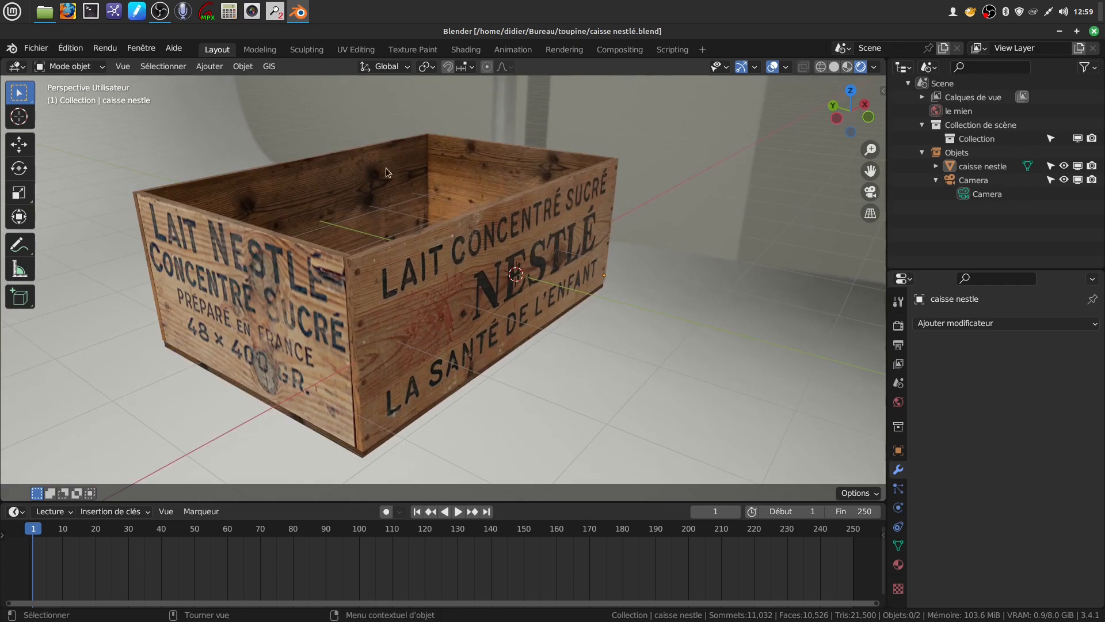
middle_click_drag(423, 177, 439, 232)
middle_click_drag(503, 284, 463, 334)
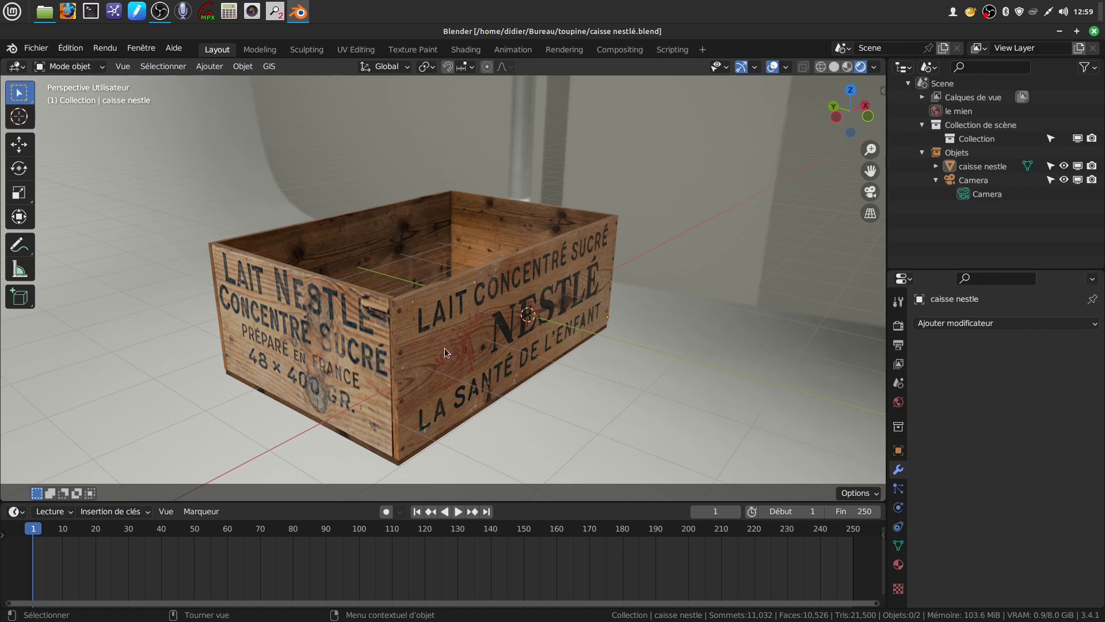
scroll(437, 370, "up", 2)
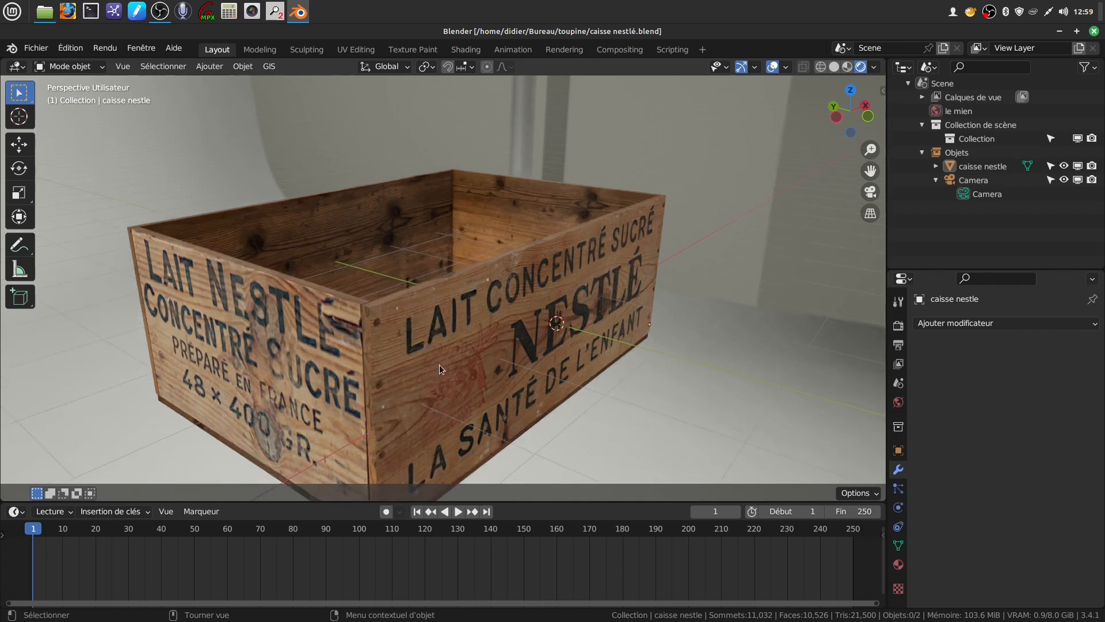
scroll(431, 354, "down", 2)
scroll(463, 377, "up", 2)
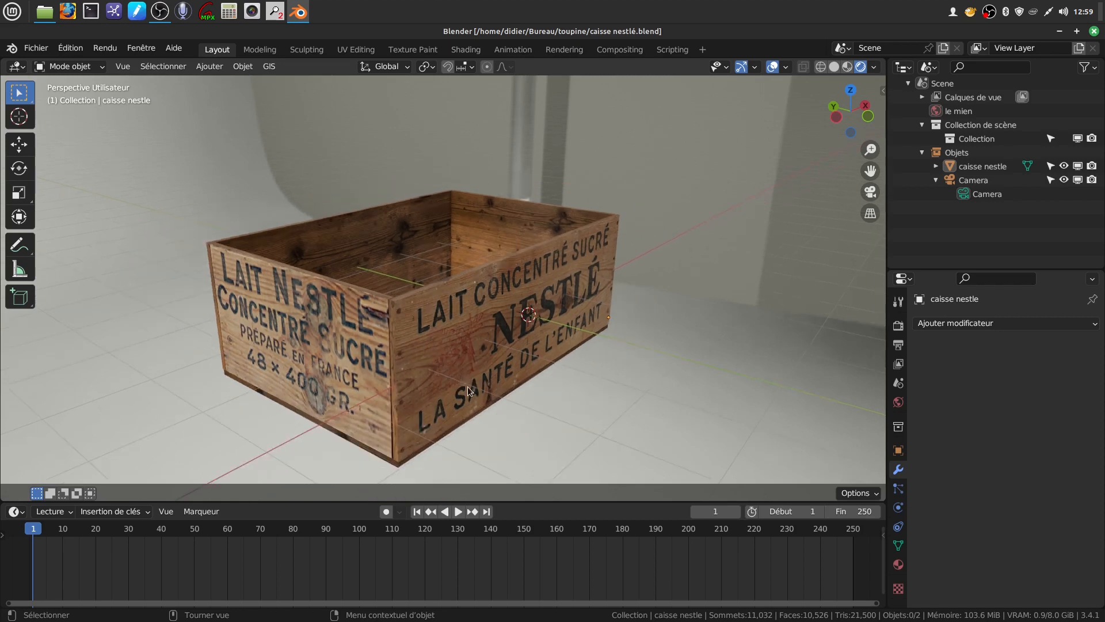
scroll(458, 352, "down", 2)
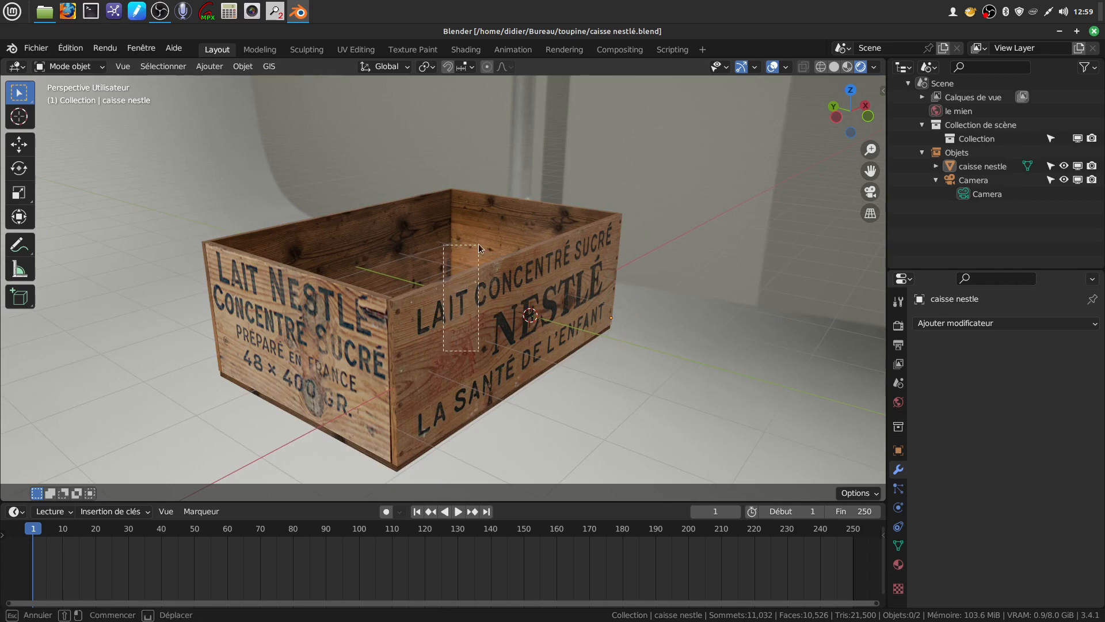
left_click(506, 305)
left_click(691, 297)
middle_click_drag(617, 306, 562, 302)
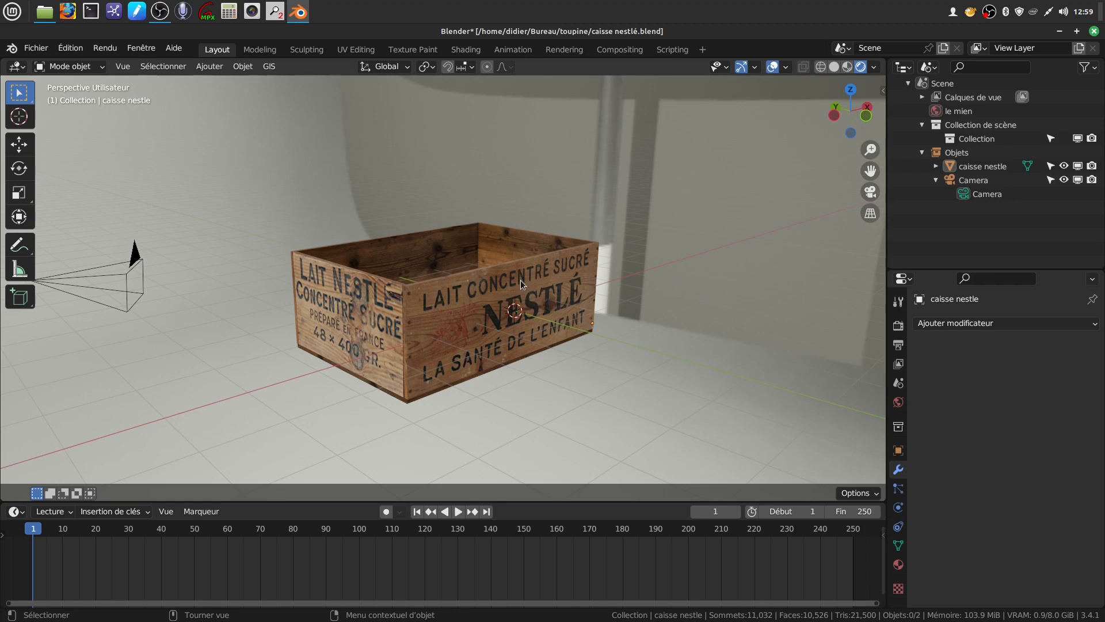
scroll(446, 298, "up", 1)
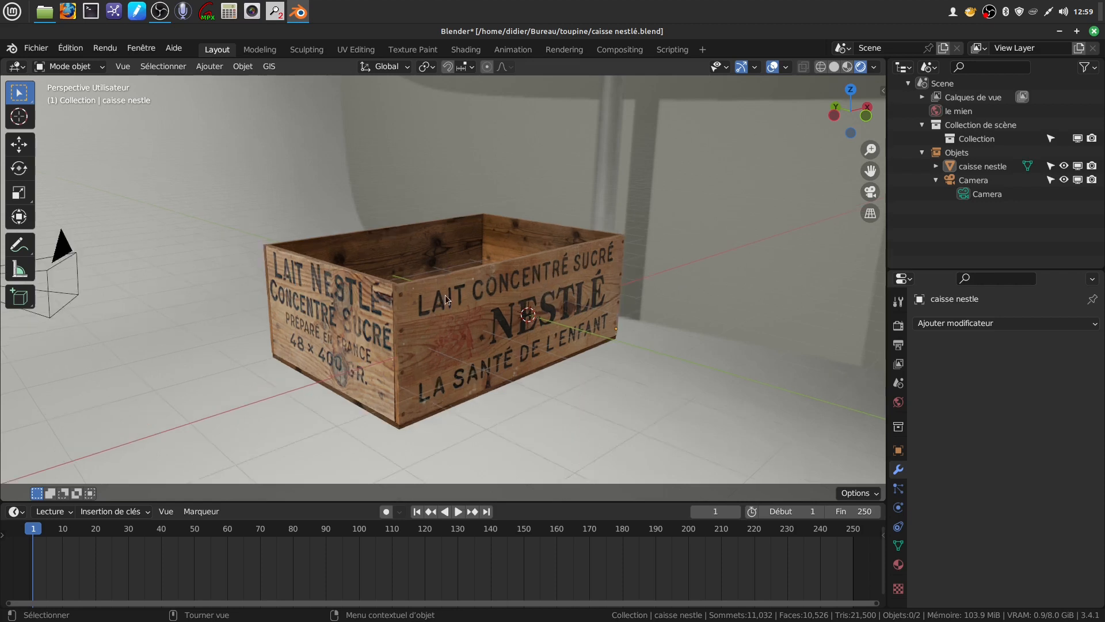
scroll(429, 380, "down", 1)
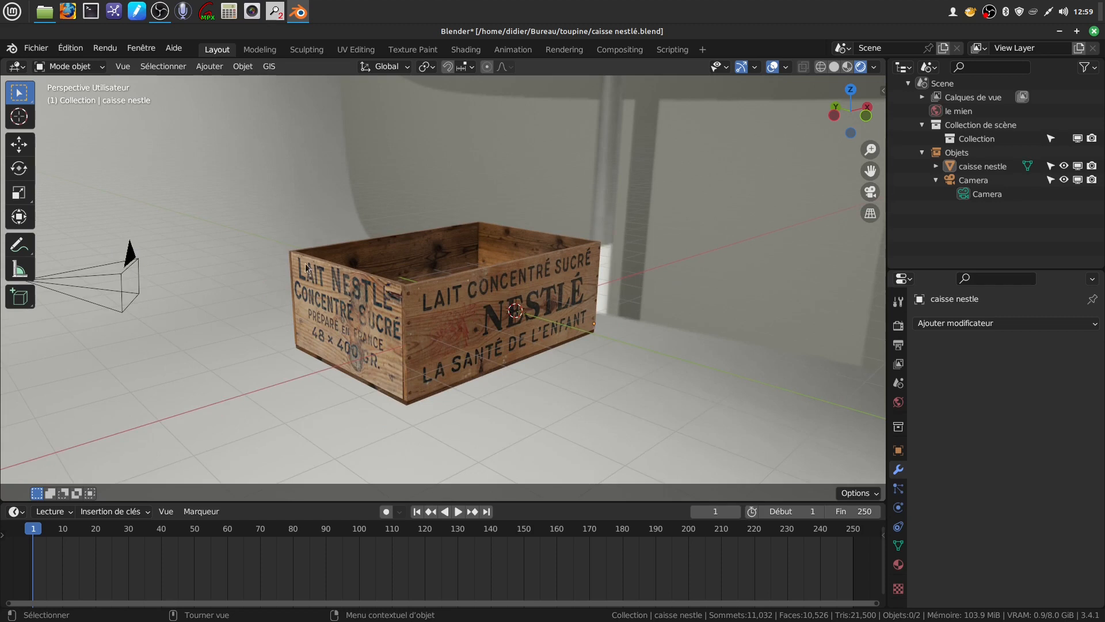
middle_click_drag(372, 352, 472, 329)
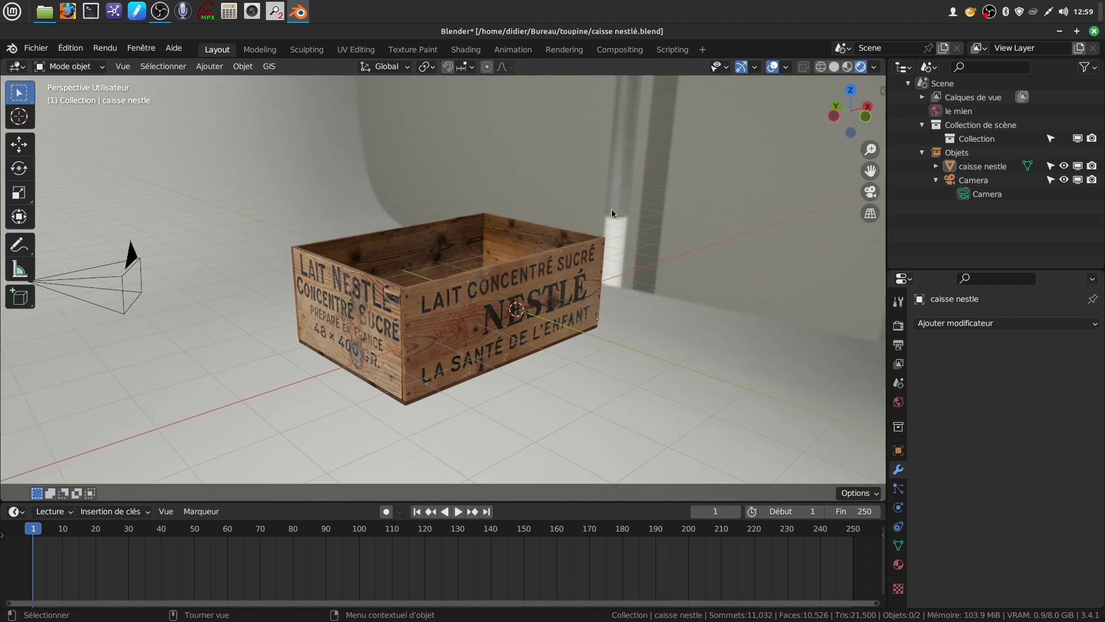
Step: Close the finished crate file without saving it and open the nestlé folder in the file manager
left_click(1094, 32)
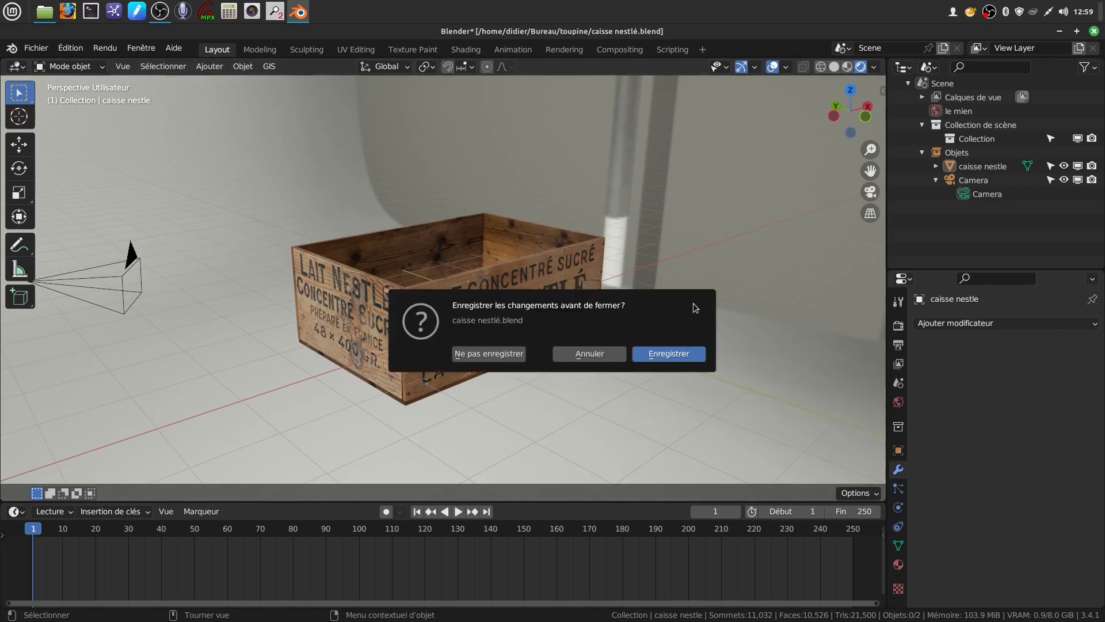
left_click(512, 353)
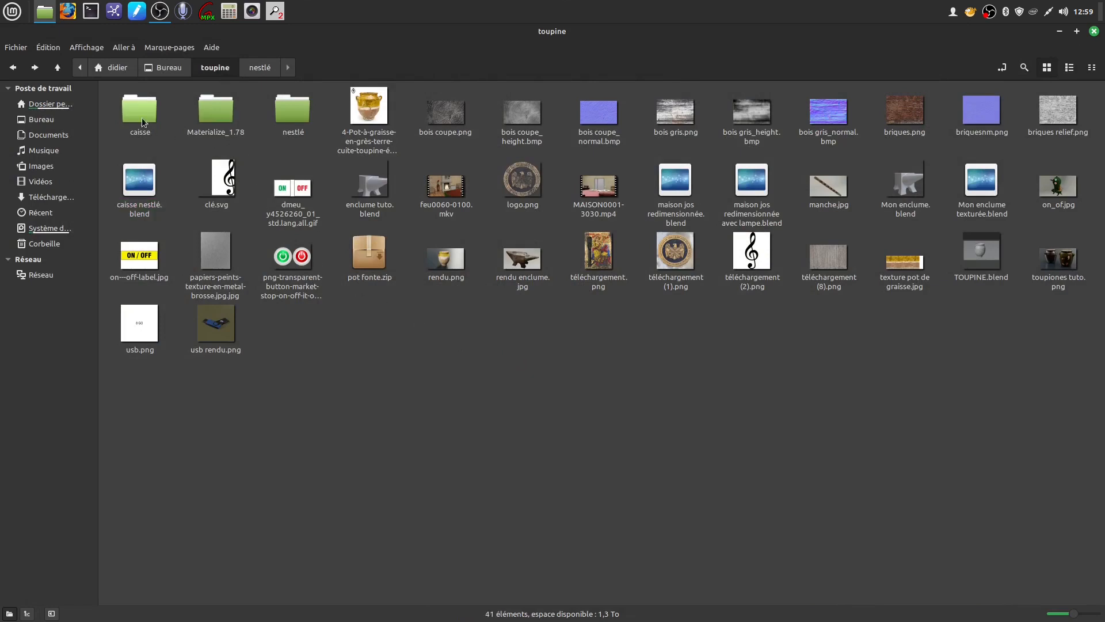
double_click(290, 118)
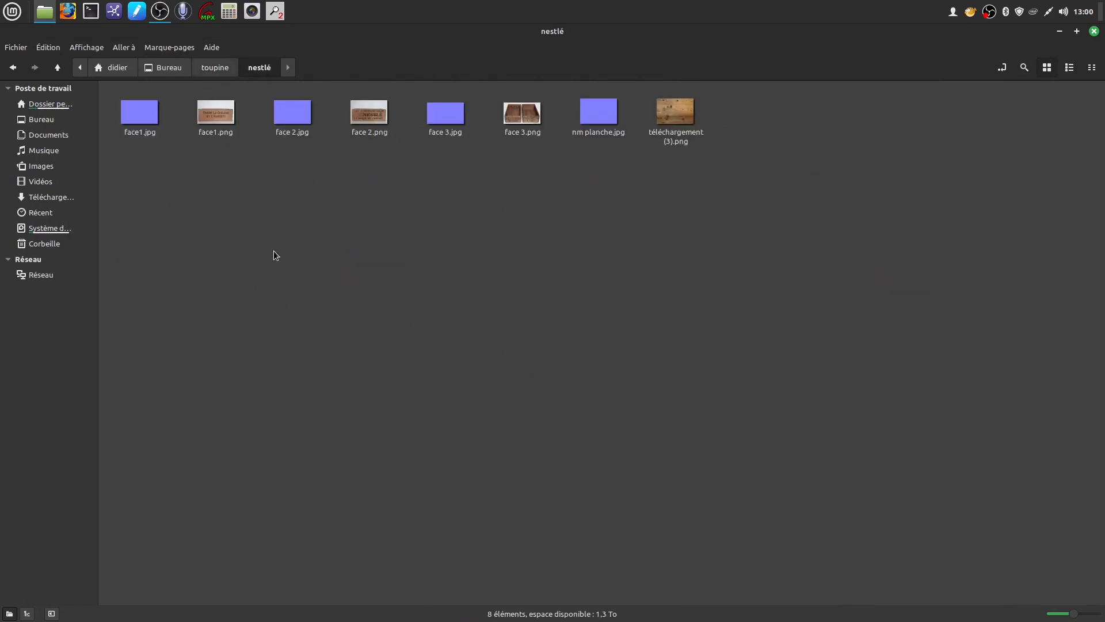
Step: View the reference images téléchargement (3).png, face 3.png, face1.png and face 2.png one after another
double_click(677, 118)
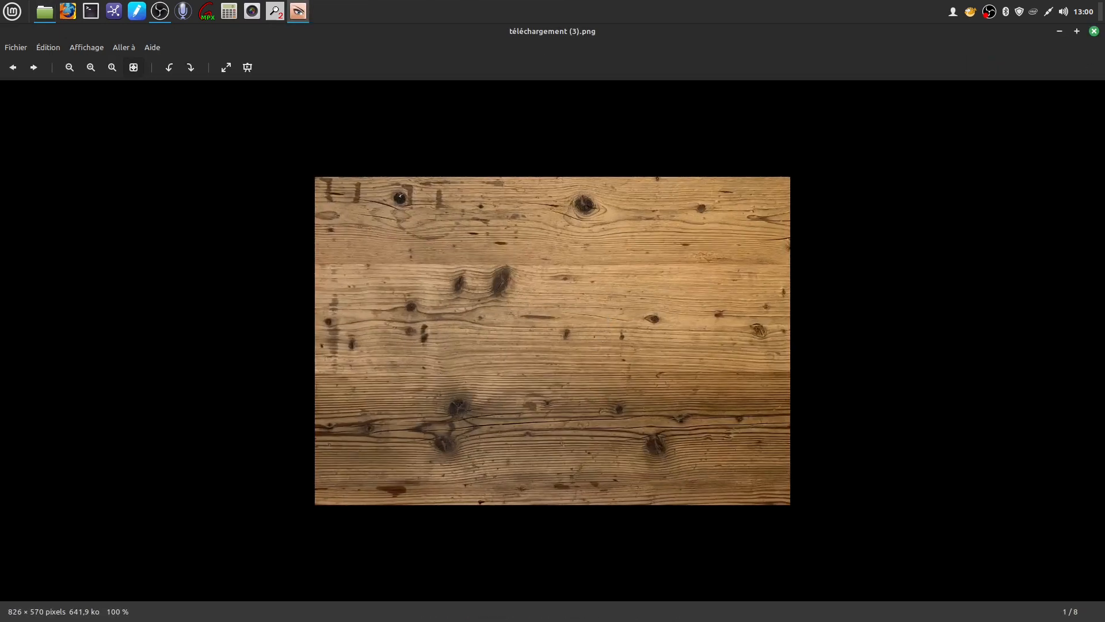
left_click(1094, 31)
double_click(519, 118)
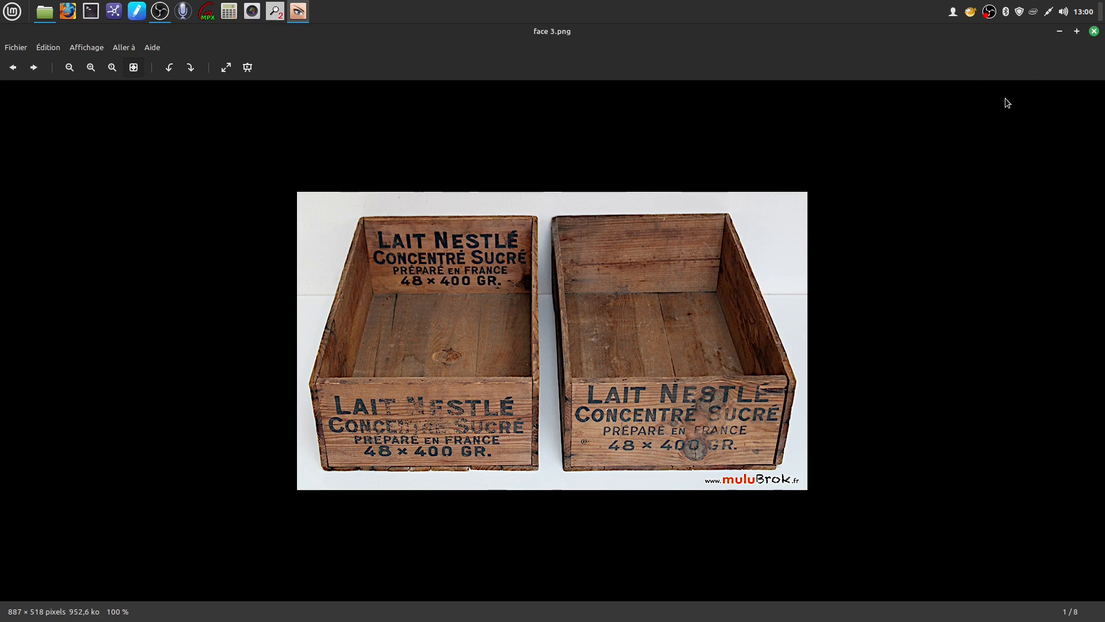
left_click(1095, 32)
double_click(219, 114)
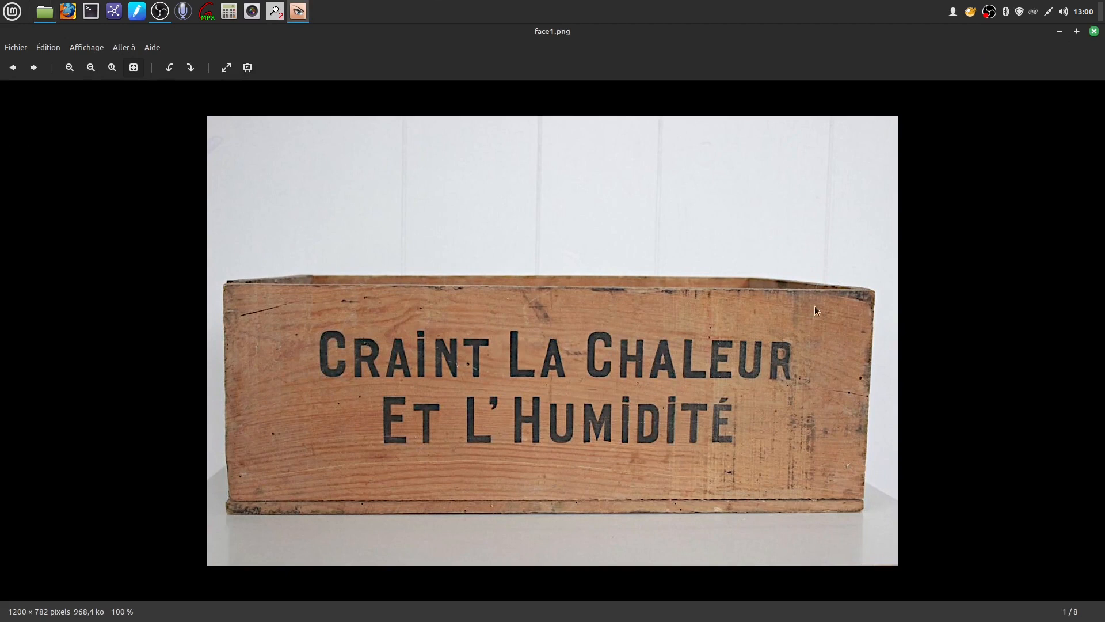
left_click(1094, 31)
left_click(375, 117)
double_click(374, 115)
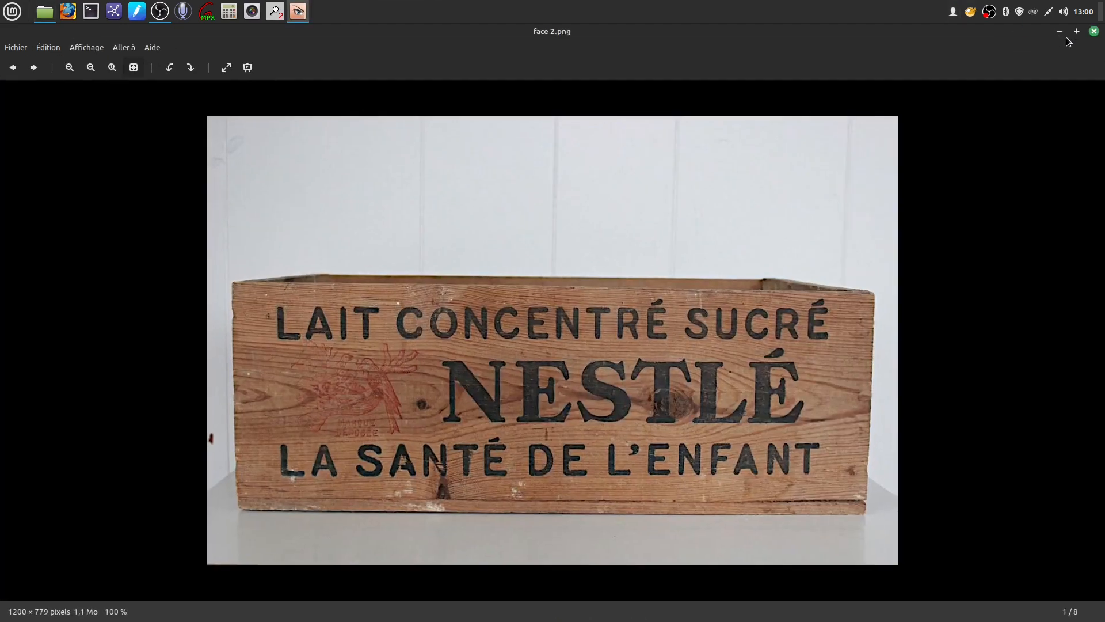
left_click(1094, 31)
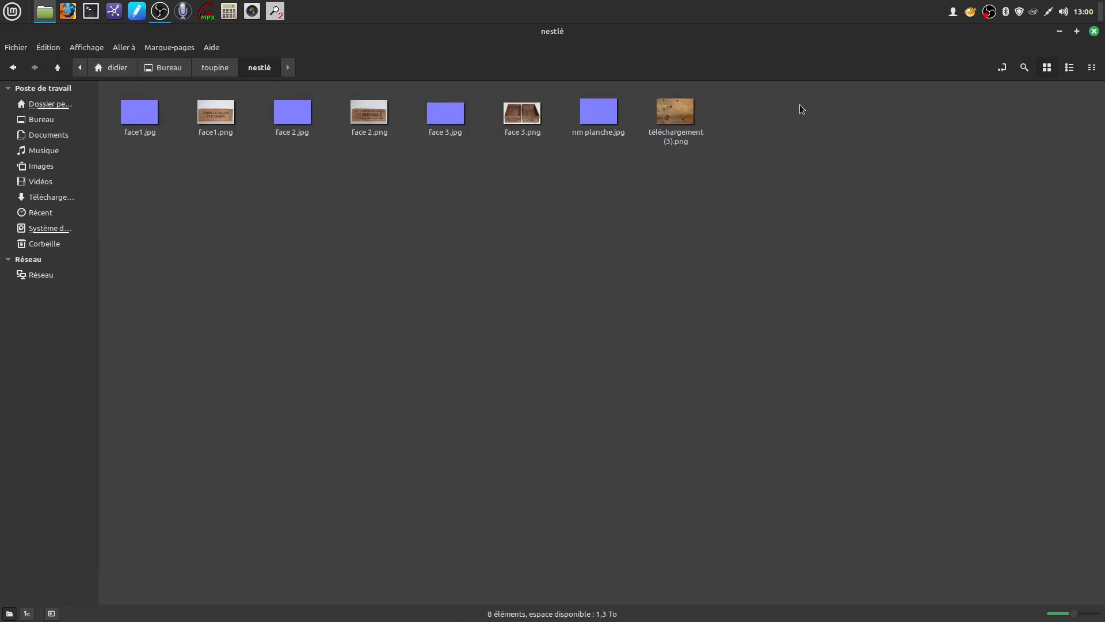
Step: Close the folder window and launch Blender from the desktop, dismissing the splash screen to reach the startup scene
left_click(1094, 31)
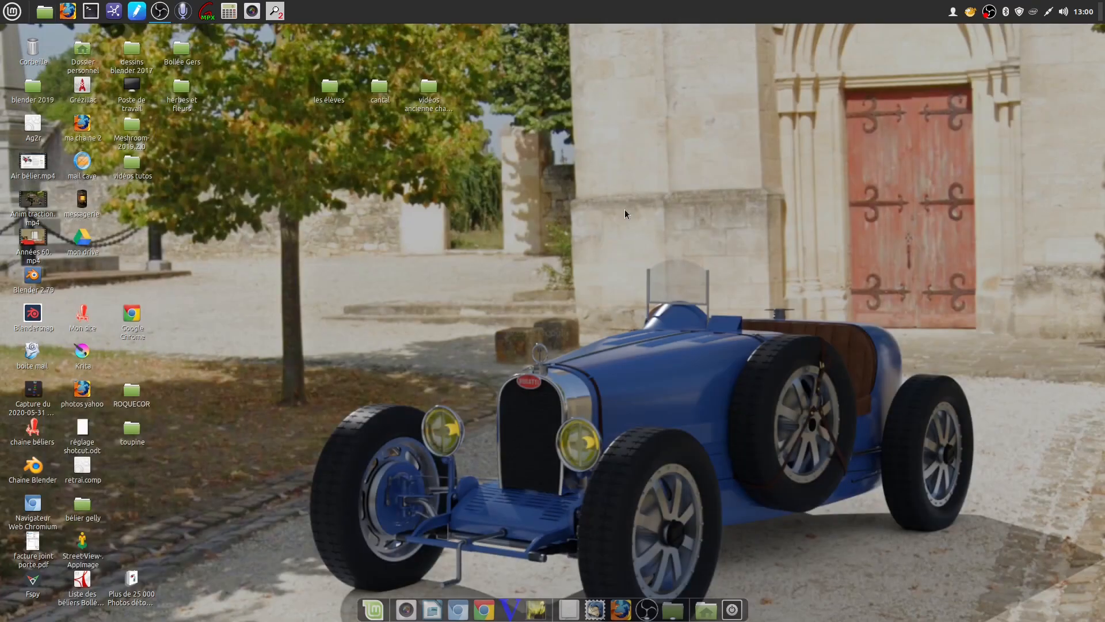
double_click(32, 314)
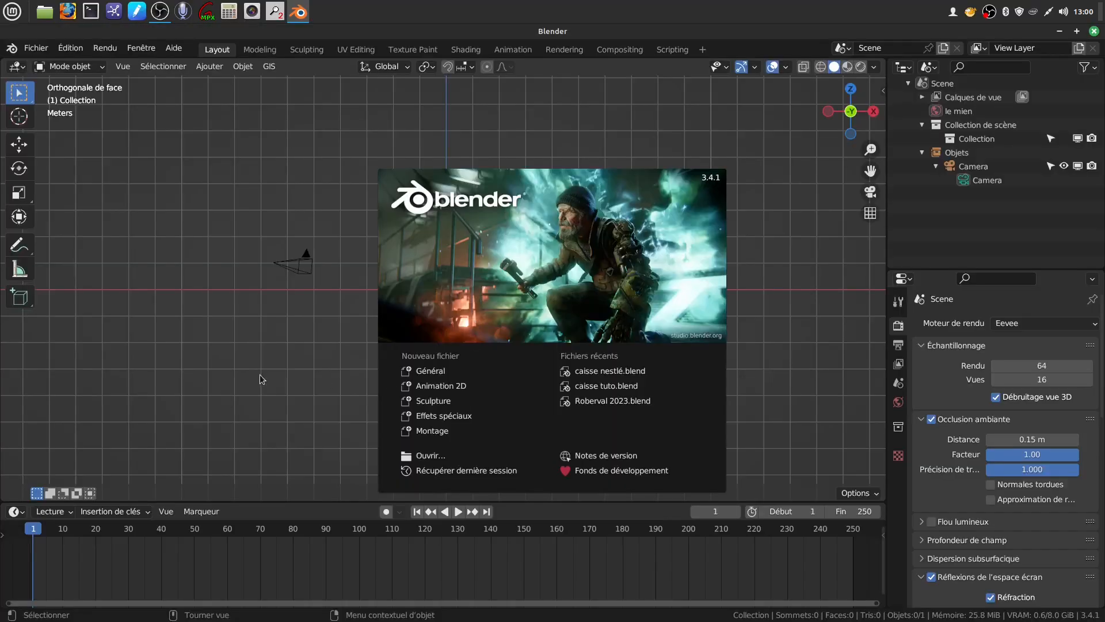
left_click(262, 375)
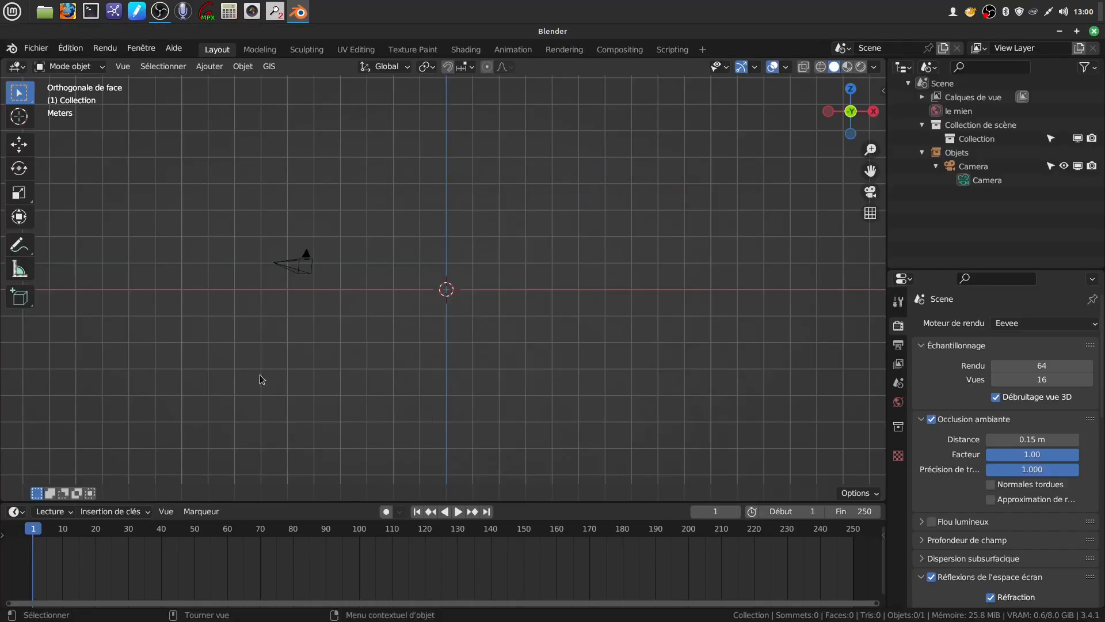
Step: Add a cube mesh at the origin of the empty scene
left_click(211, 70)
mouse_move(239, 83)
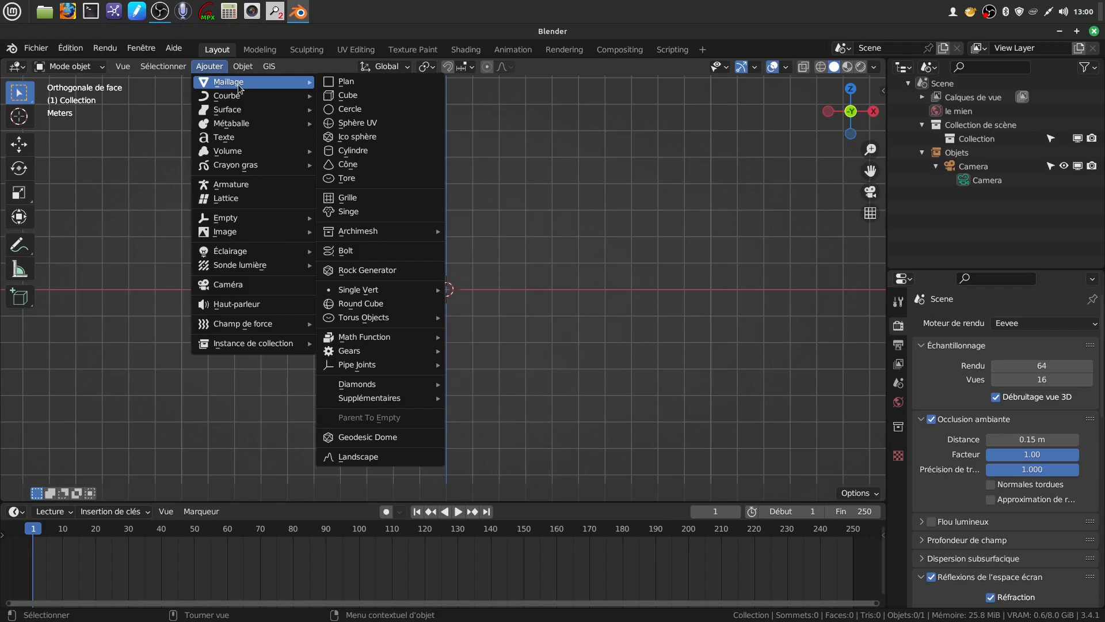
left_click(352, 96)
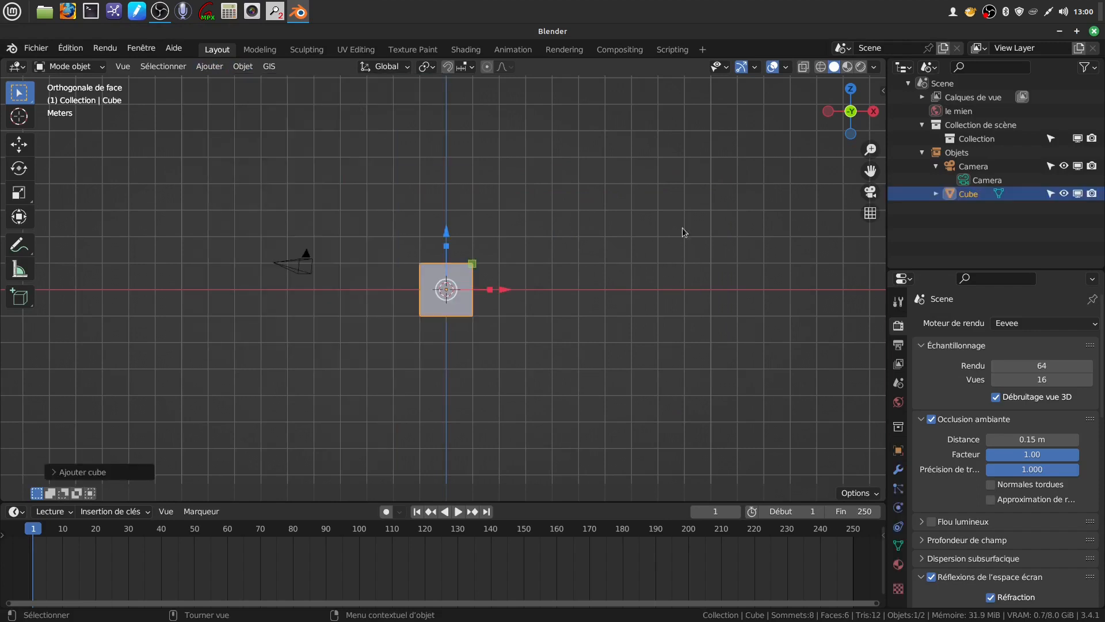
Step: Start the Shortcut VUr on-screen key display with its Y offset set to 494, and hide the sidebar
key("n")
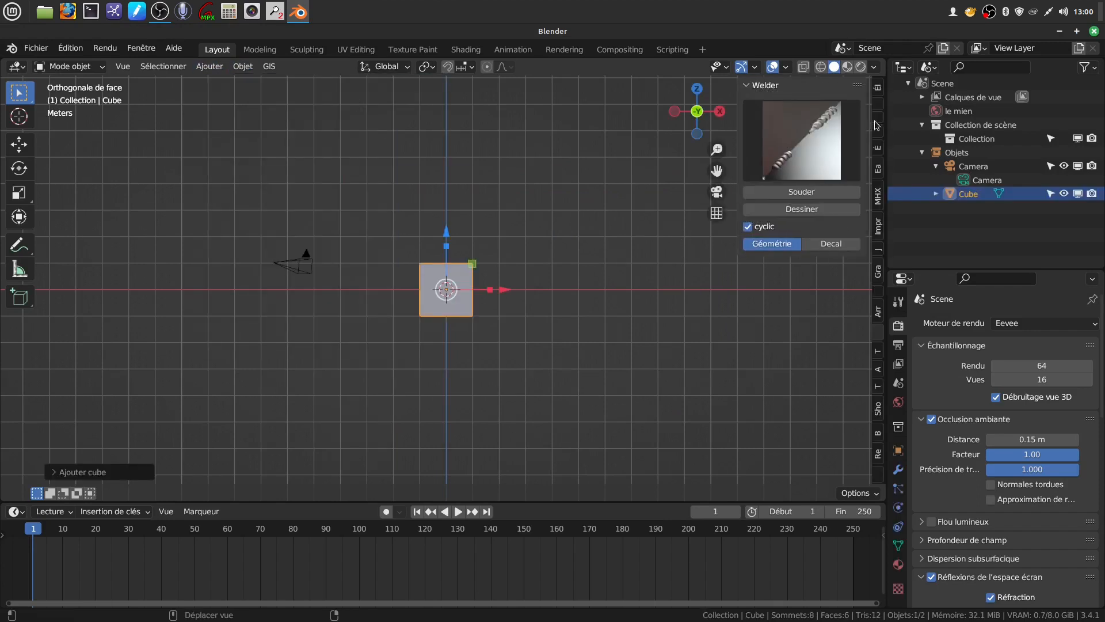
left_click(878, 91)
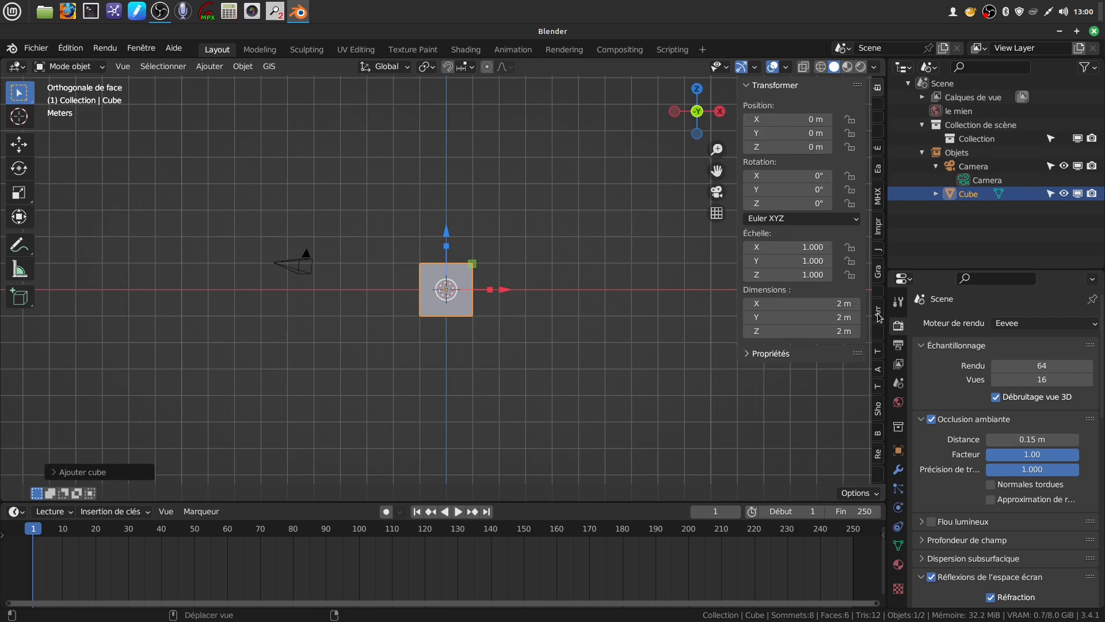
left_click(878, 407)
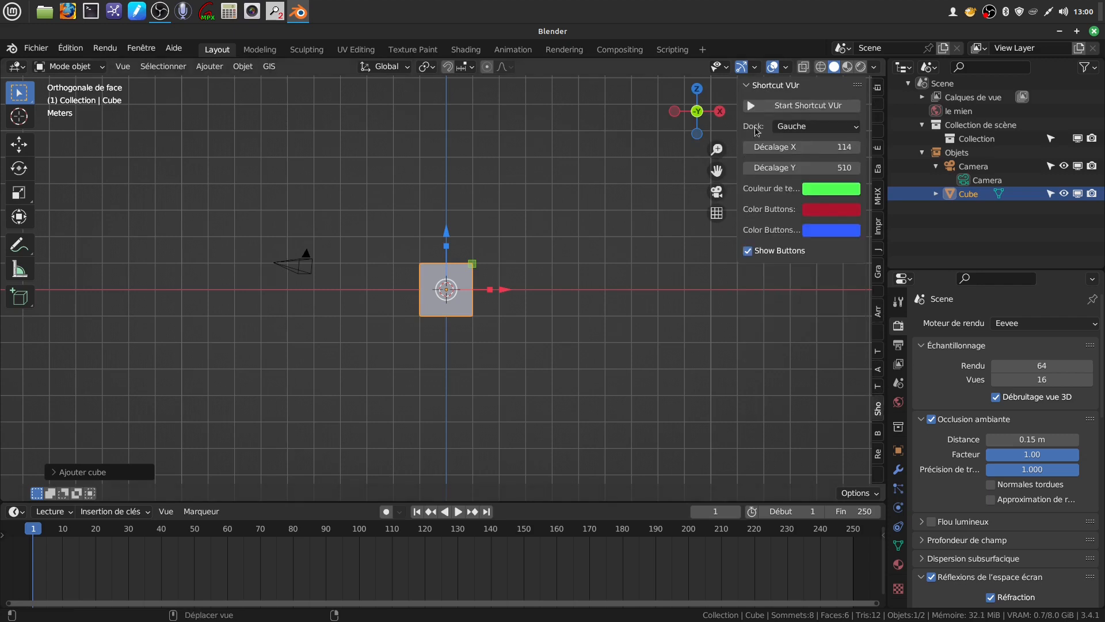
left_click(772, 109)
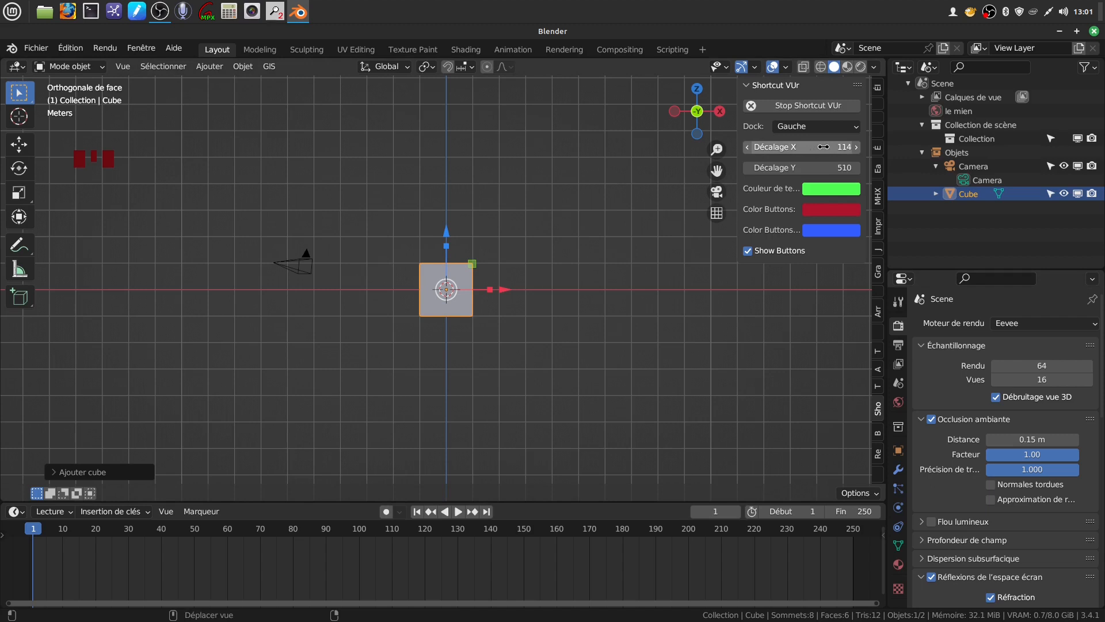
left_click_drag(823, 168, 748, 167)
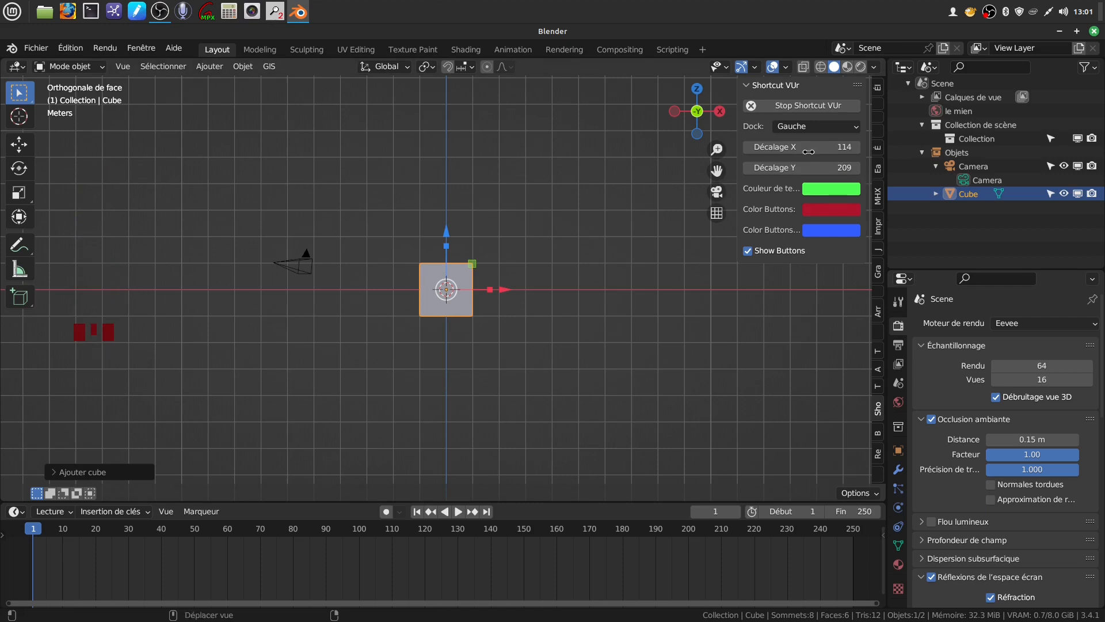
left_click_drag(786, 170, 841, 170)
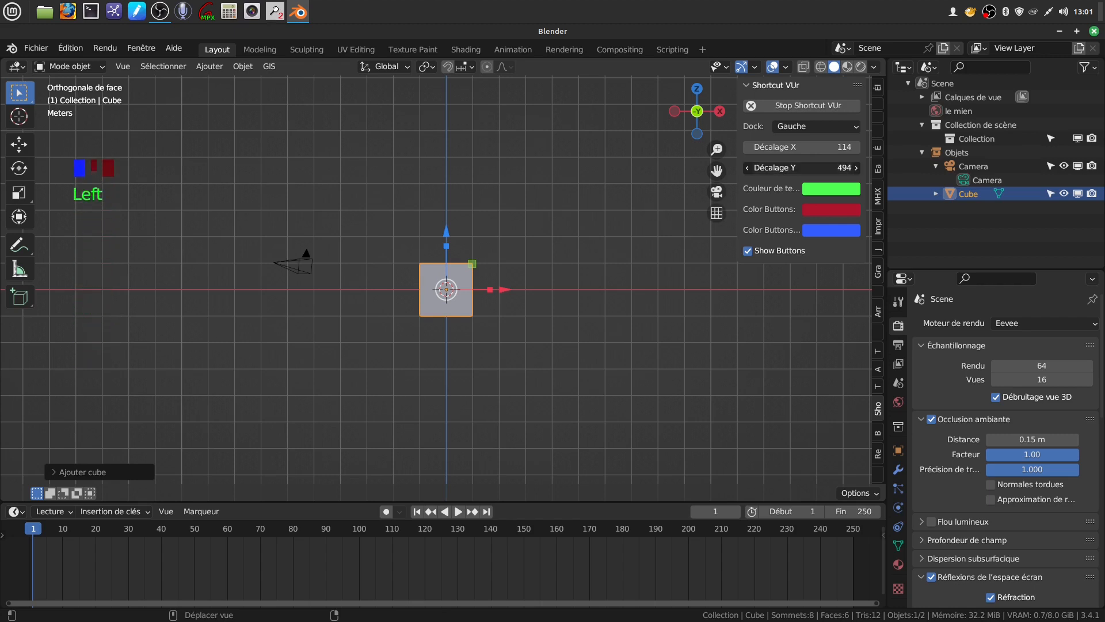
left_click(608, 364)
key("n")
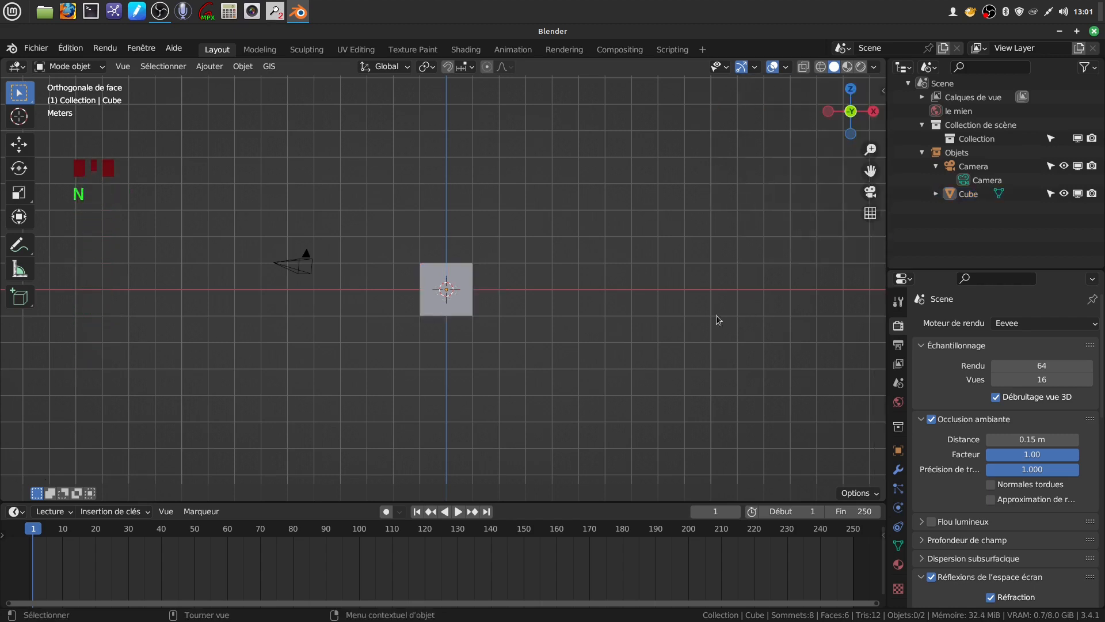
Step: Select the cube, show its transform values and stretch it along X to about 4.91 m
left_click(463, 309)
scroll(593, 361, "up", 1)
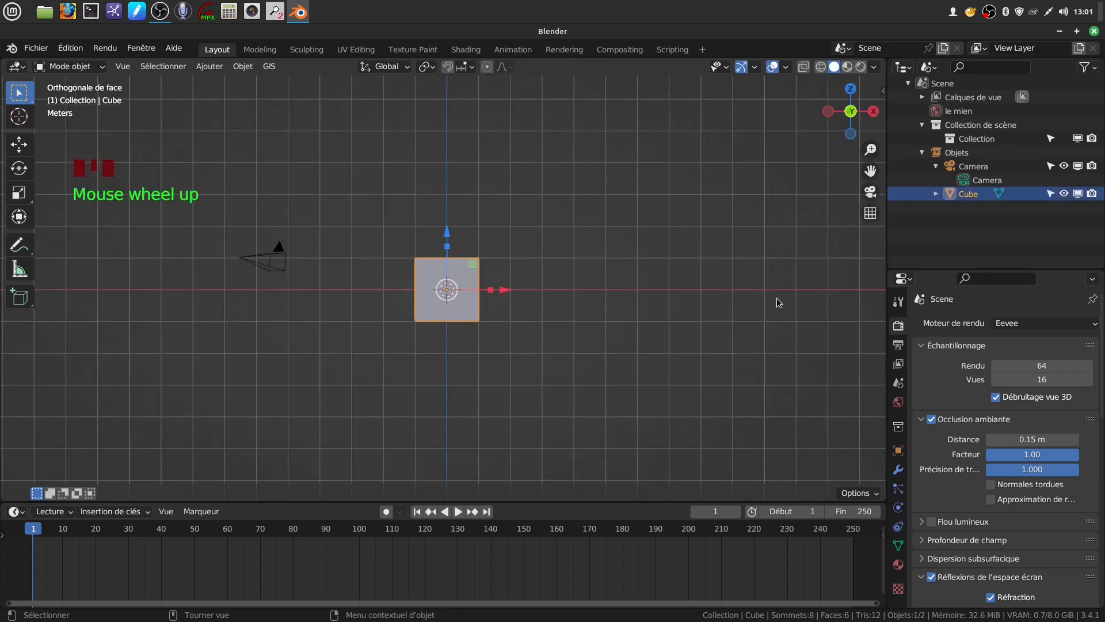
key("n")
left_click(878, 88)
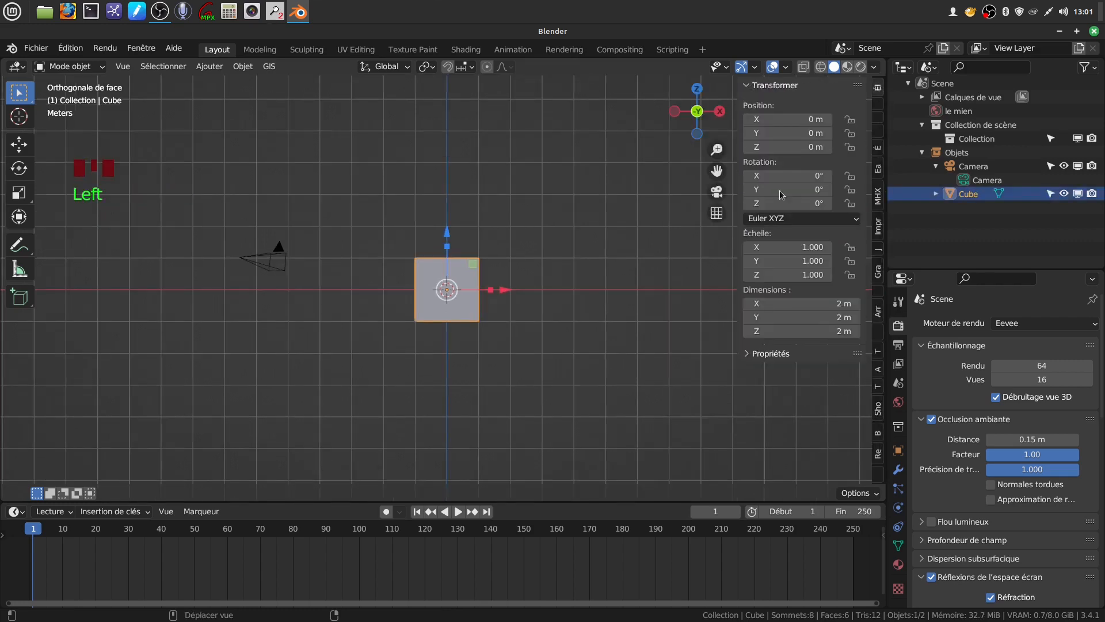
middle_click_drag(519, 353, 501, 345, "shift")
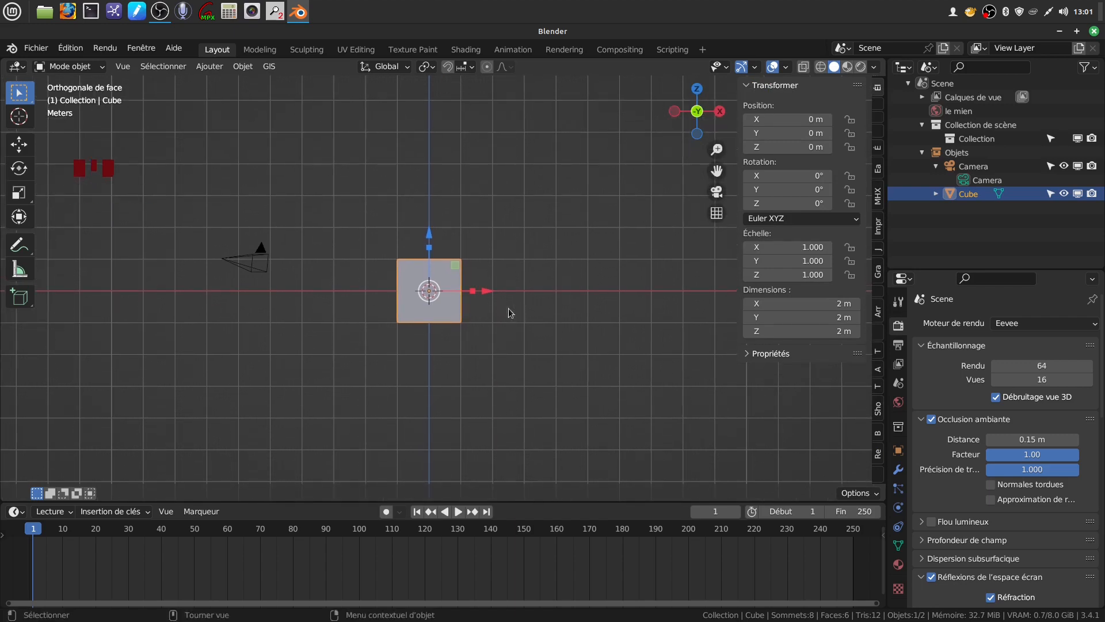
left_click_drag(474, 291, 544, 295)
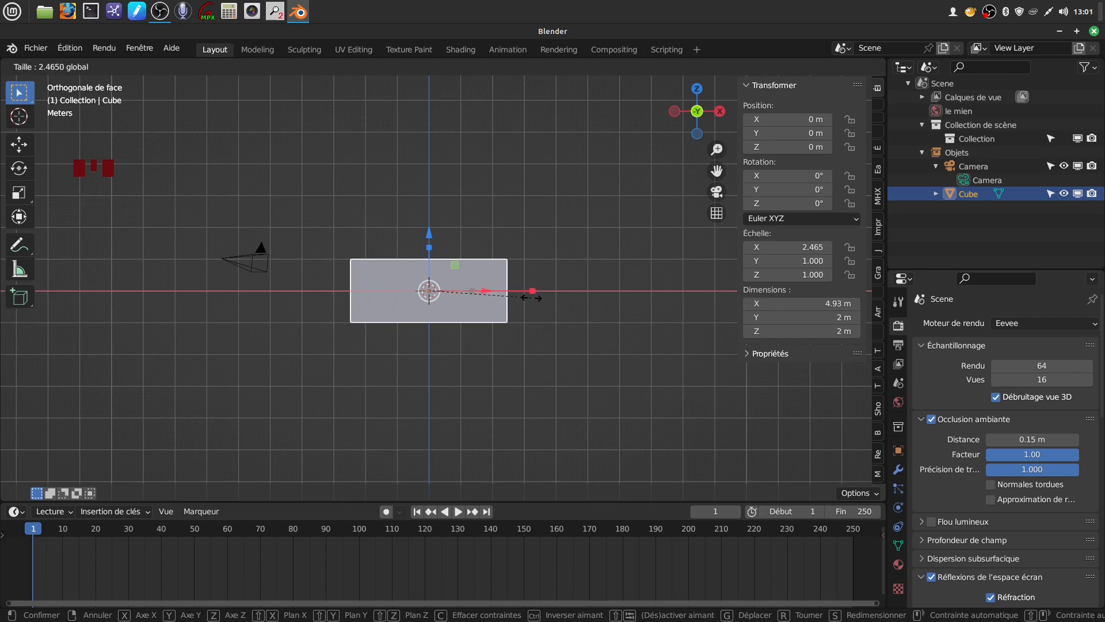
left_click(527, 297)
Step: Flatten the stretched cube along Y to a thickness of about 0.092 m
middle_click_drag(507, 326, 481, 341)
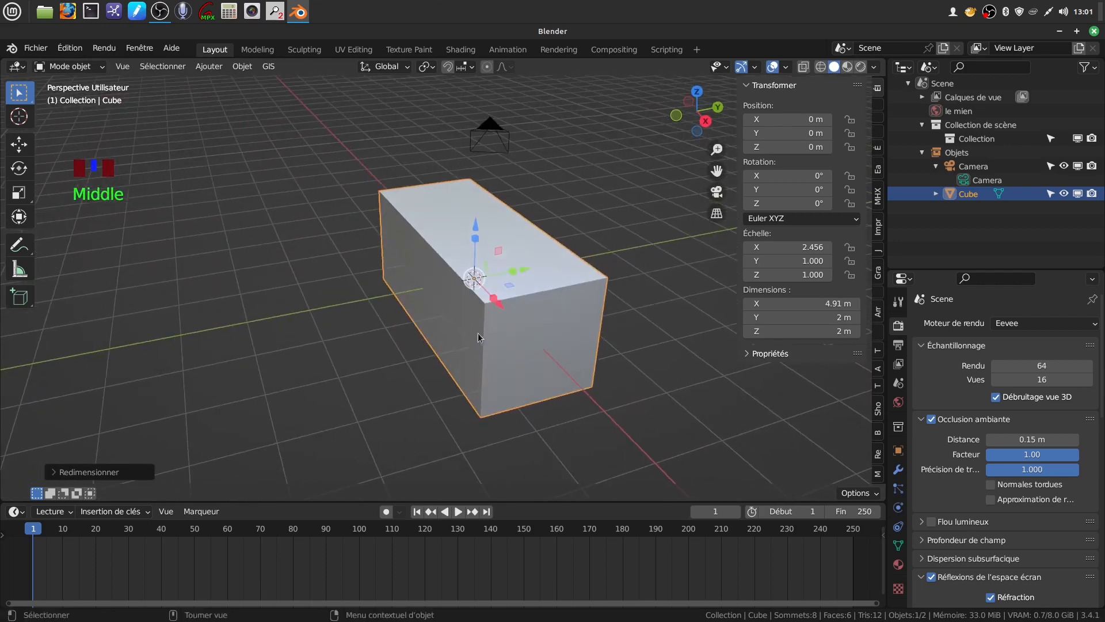
left_click_drag(515, 278, 513, 282)
middle_click_drag(517, 288, 653, 279)
scroll(653, 280, "down", 2)
middle_click_drag(488, 337, 665, 296)
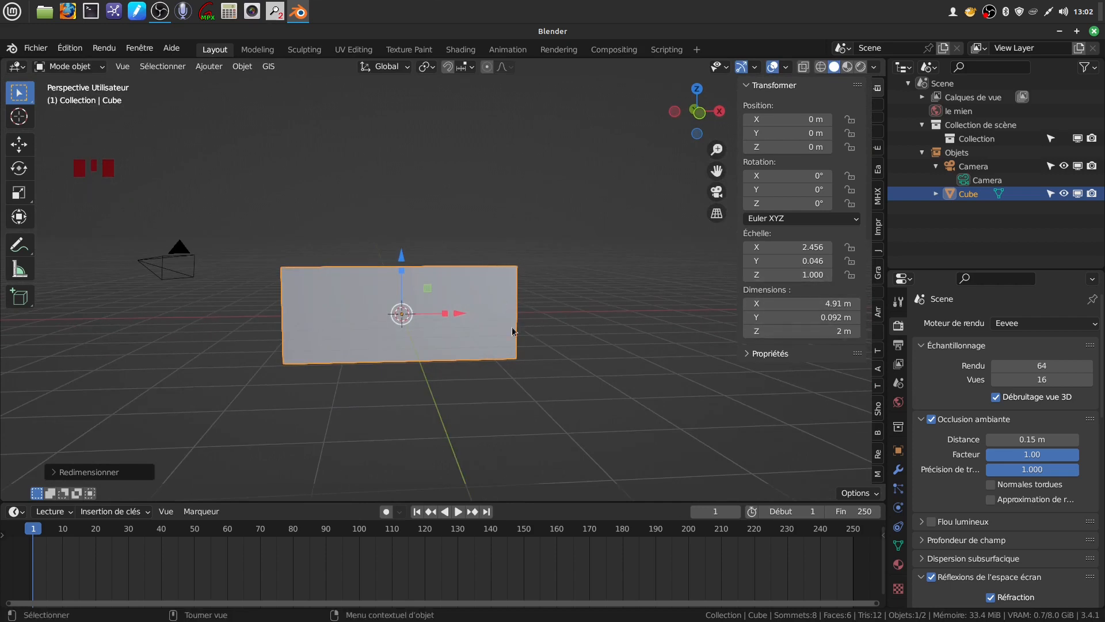
Step: Reduce the board's height and set its Z dimension to 1.8 m
left_click_drag(402, 275, 397, 275)
left_click(826, 332)
key("BackSpace")
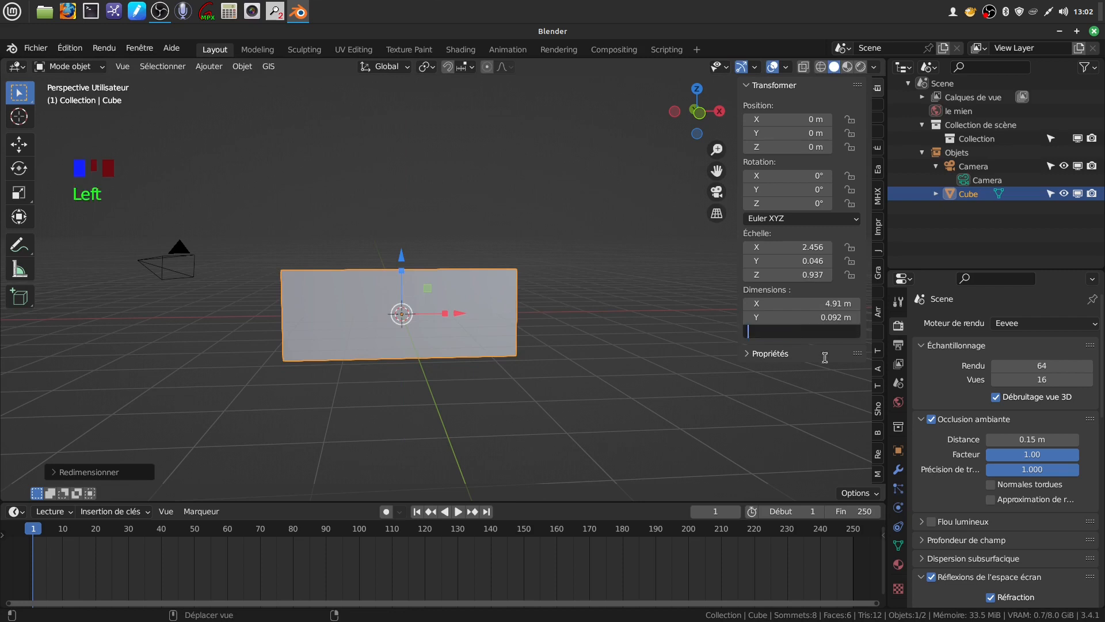
type("1.8")
key("Return")
Step: Thin the board further along Y to about 0.0724 m
middle_click_drag(591, 306, 587, 257)
scroll(645, 320, "up", 1)
middle_click_drag(447, 282, 526, 287)
middle_click_drag(419, 330, 481, 366, "shift")
left_click(479, 360)
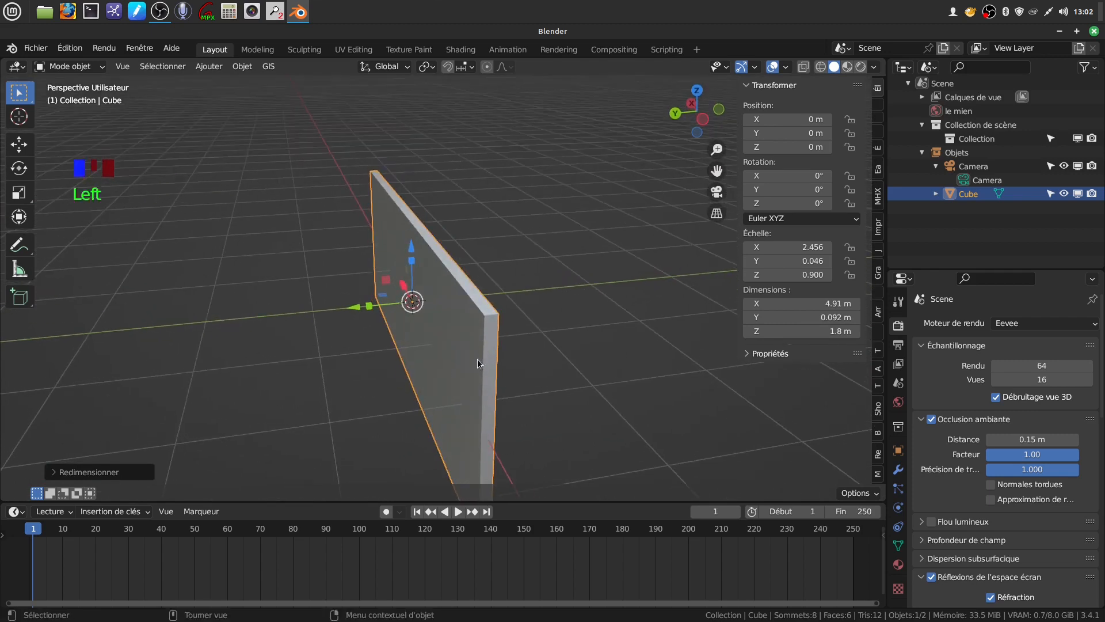
left_click(492, 355)
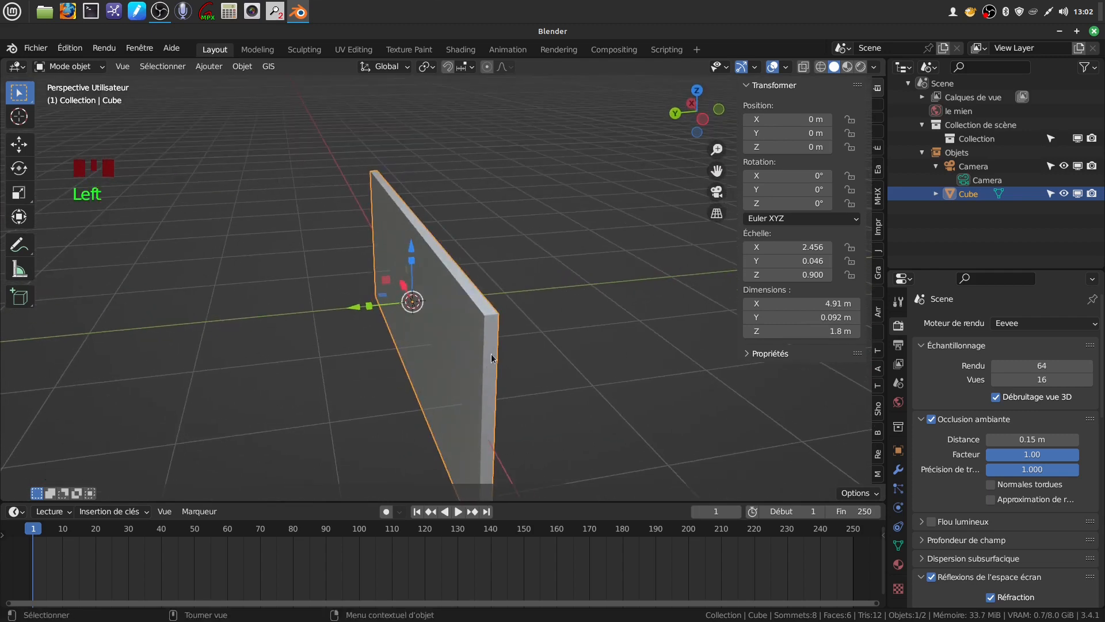
left_click_drag(367, 306, 379, 302)
middle_click_drag(486, 341, 402, 303, "shift")
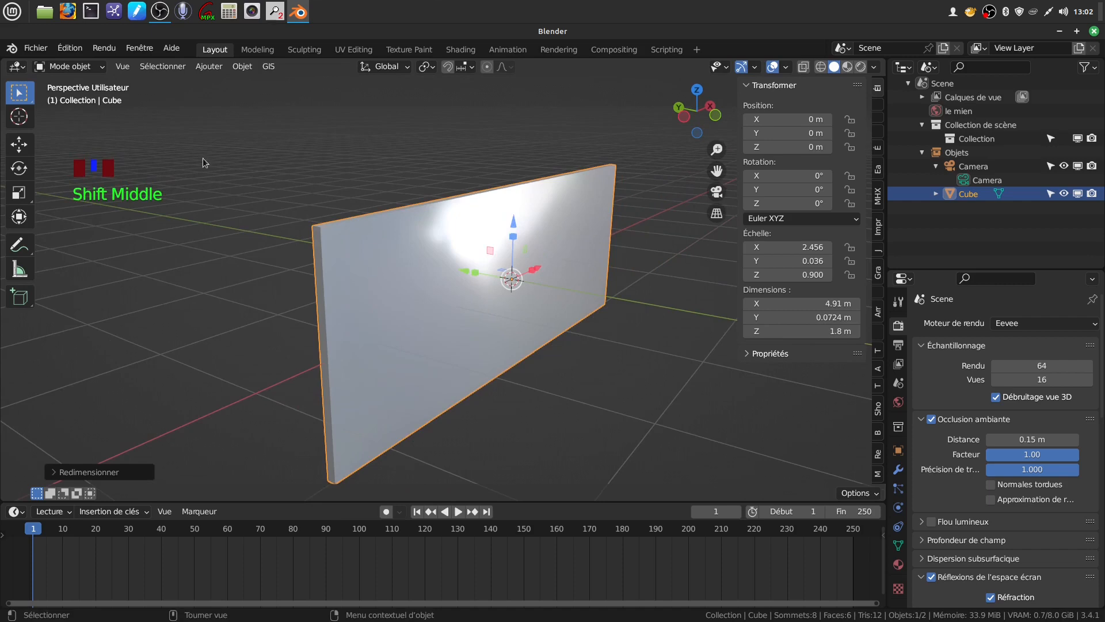
Step: In Edit Mode, select the board's large front face and mark its boundary edges as UV seams
key("Tab")
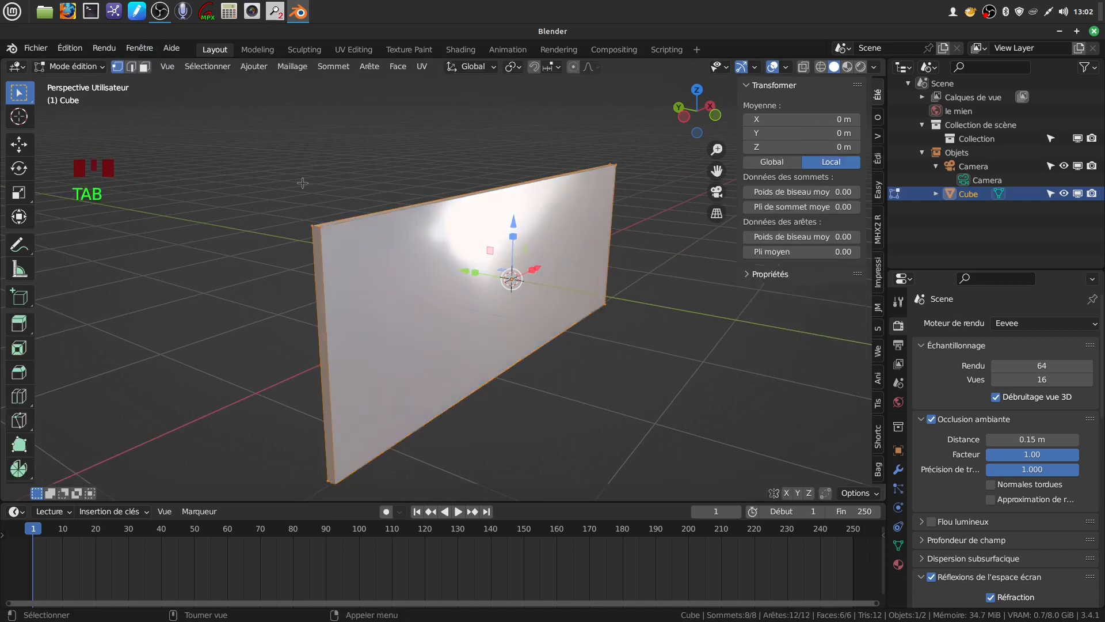
left_click(144, 67)
left_click(413, 298)
middle_click_drag(413, 299, 430, 298)
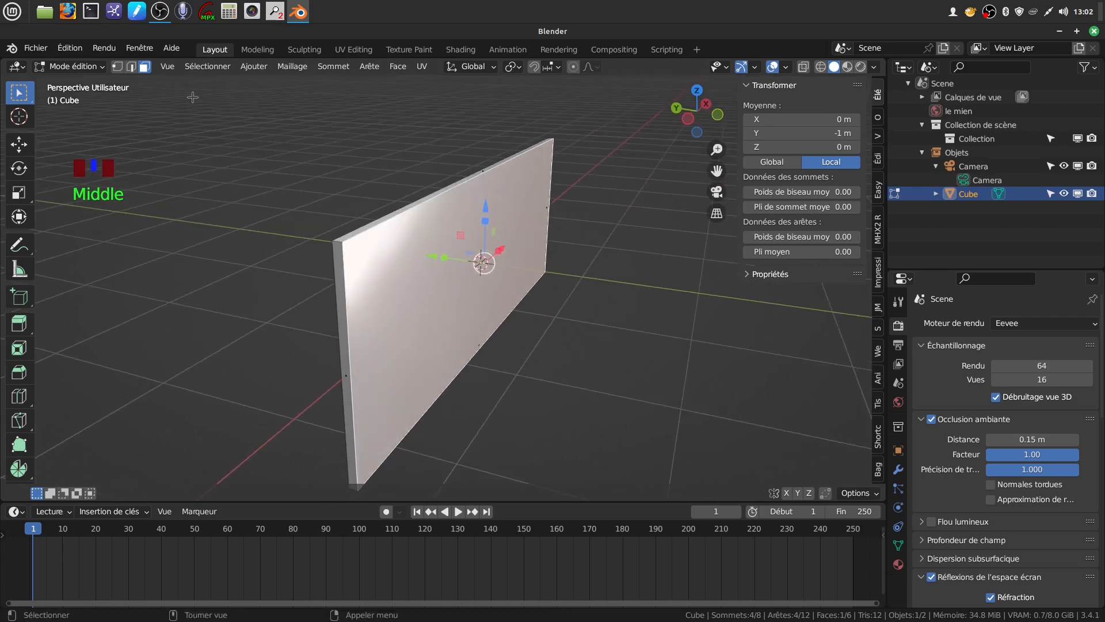
left_click(132, 67)
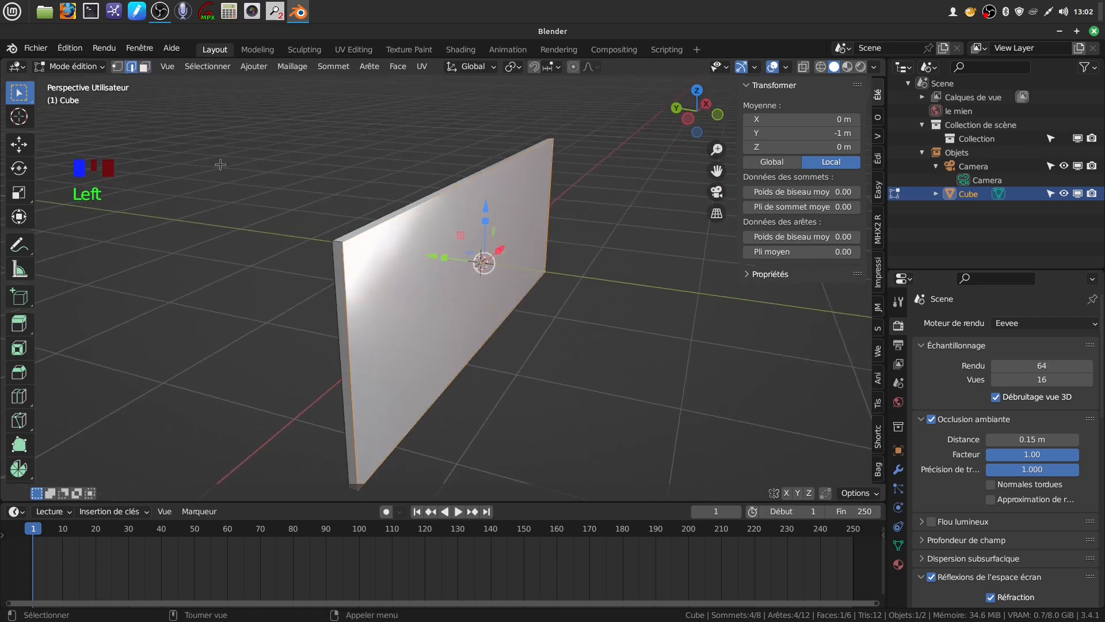
right_click(221, 165)
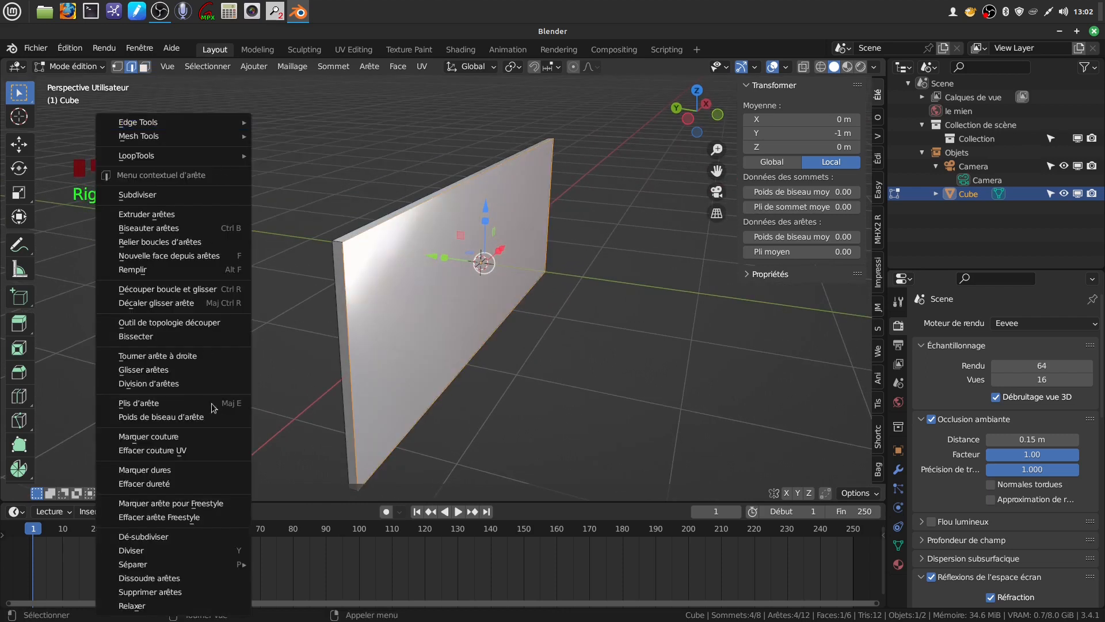
left_click(208, 435)
Step: Select the short thickness edges and the back face's vertical edge at both ends of the board, and mark them as UV seams
middle_click_drag(412, 313, 493, 292)
scroll(535, 345, "up", 1)
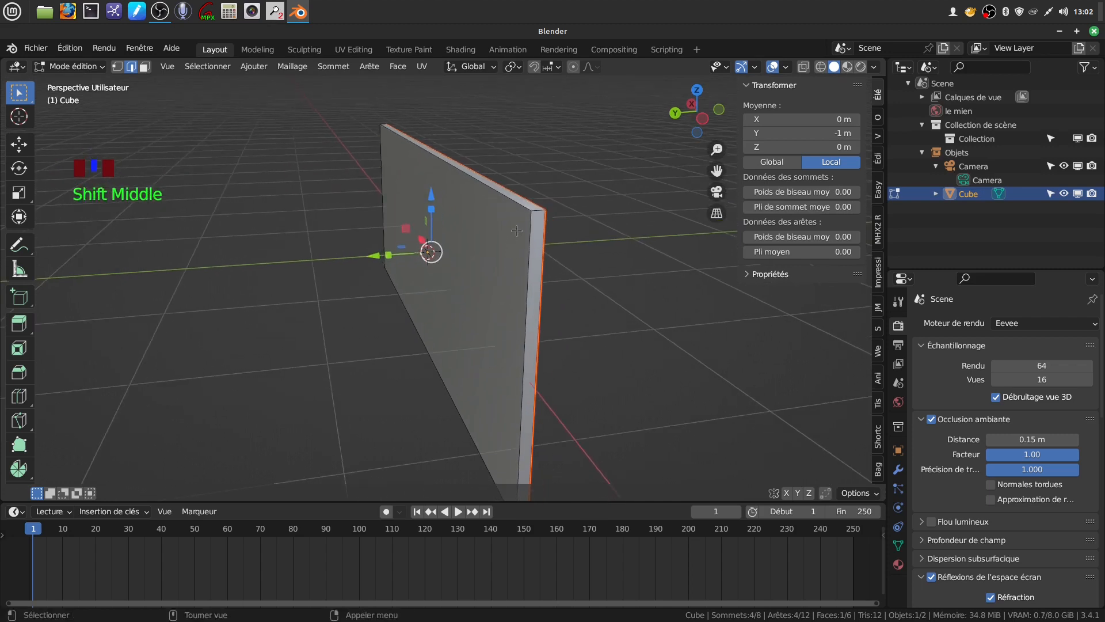
left_click(133, 68)
left_click(534, 211)
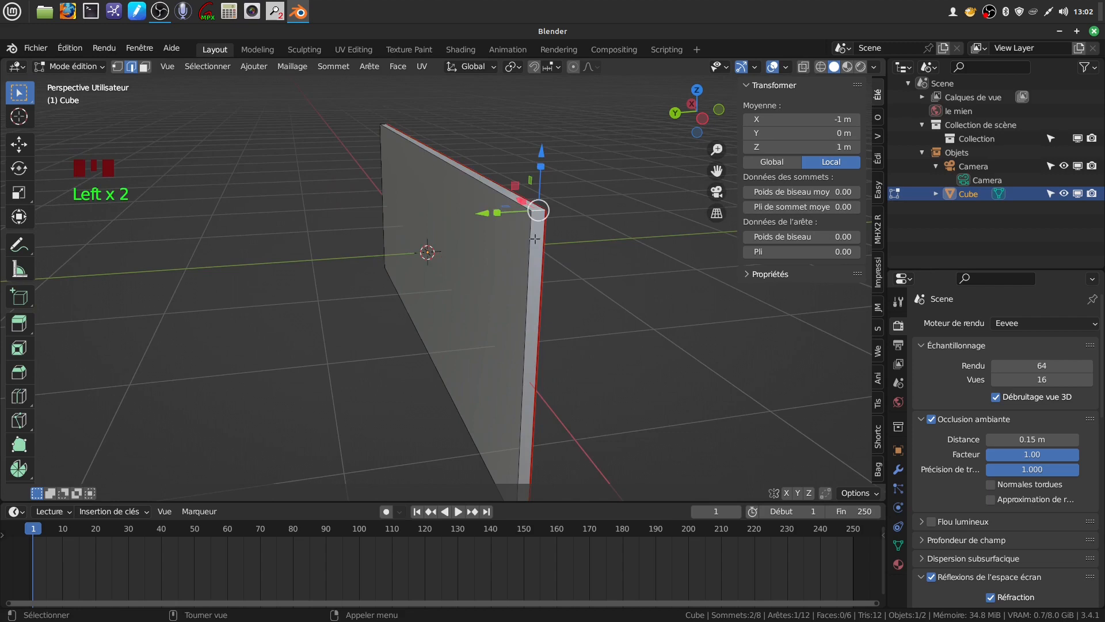
left_click(532, 211, "shift")
middle_click_drag(569, 483, 541, 381, "shift")
scroll(551, 423, "up", 3)
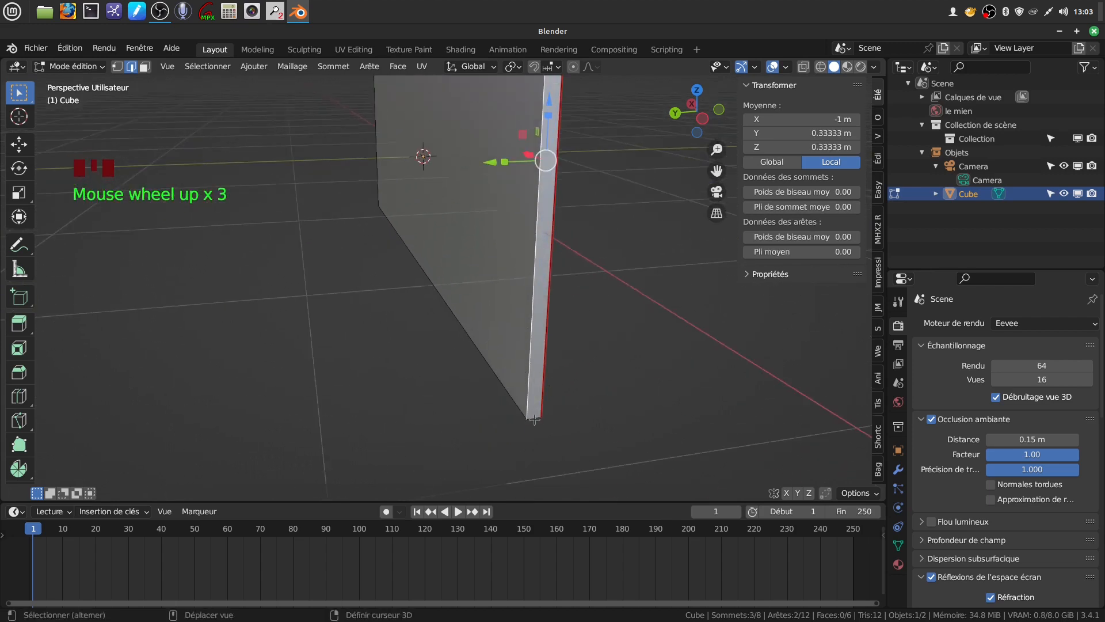
left_click(530, 416, "shift")
scroll(530, 416, "down", 4)
middle_click_drag(530, 415, 699, 371)
middle_click_drag(500, 293, 645, 299)
scroll(520, 374, "up", 3)
middle_click_drag(520, 374, 408, 230, "shift")
left_click(373, 184, "shift")
left_click(393, 263, "shift")
middle_click_drag(484, 421, 410, 313, "shift")
left_click(388, 309, "shift")
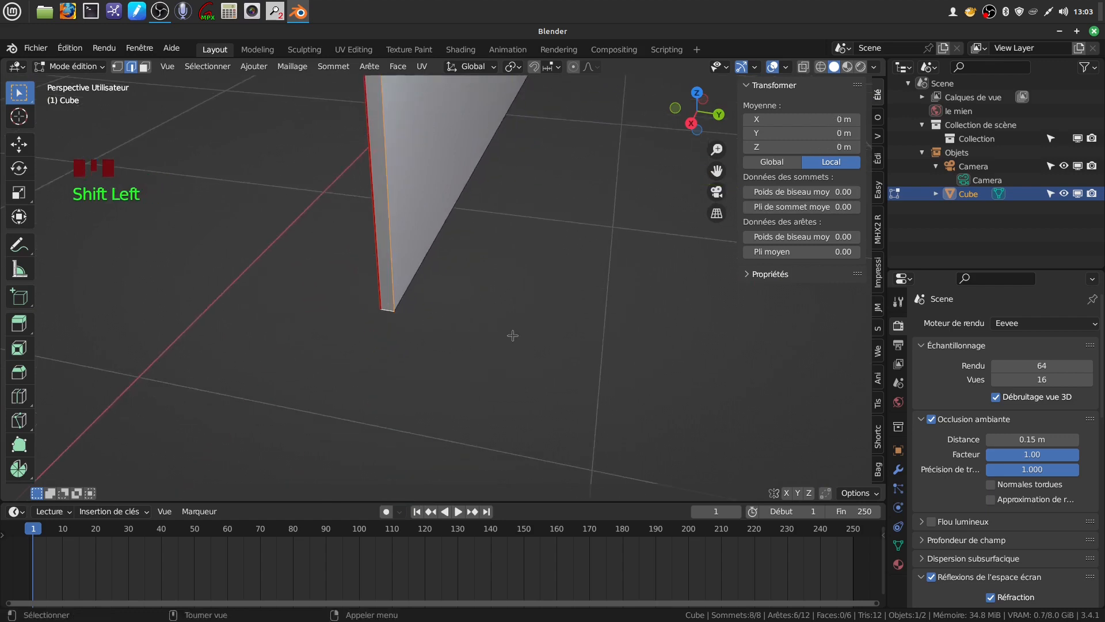
right_click(516, 338)
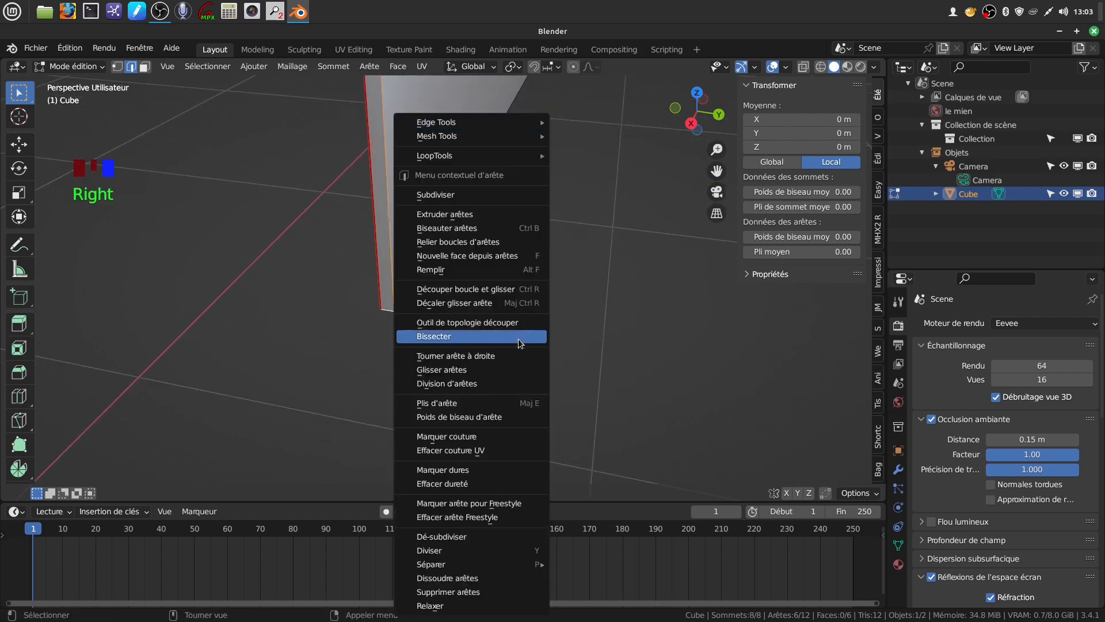
left_click(495, 438)
Step: Return to Object Mode, apply all transformations to the board and set its origin to the 3D cursor
scroll(499, 424, "down", 3)
middle_click_drag(499, 424, 365, 257, "shift")
scroll(478, 360, "up", 2)
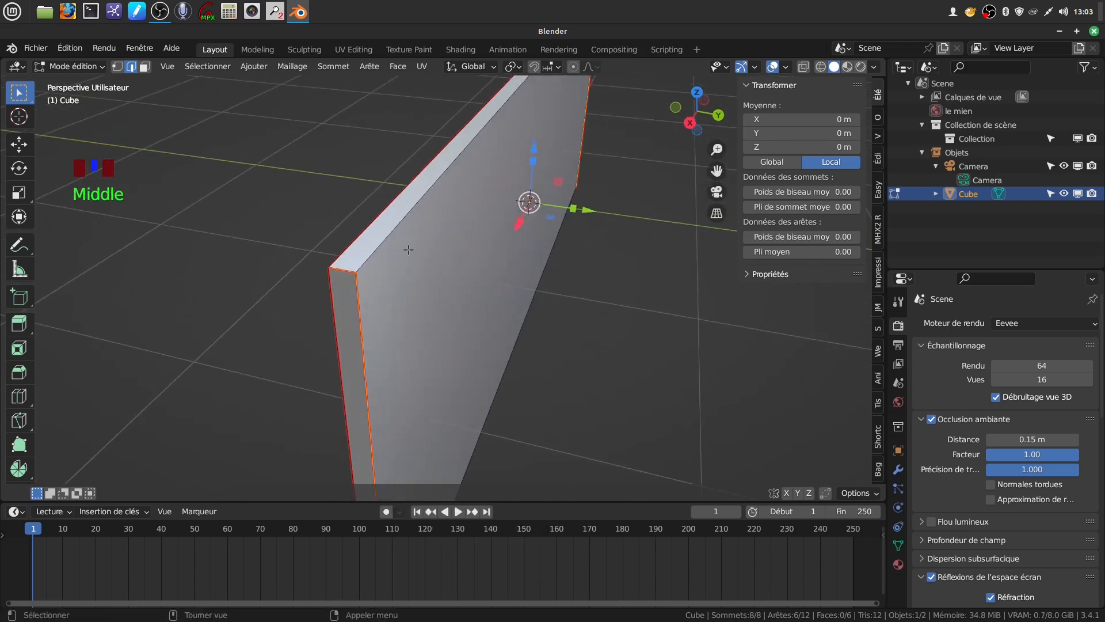
scroll(460, 244, "down", 3)
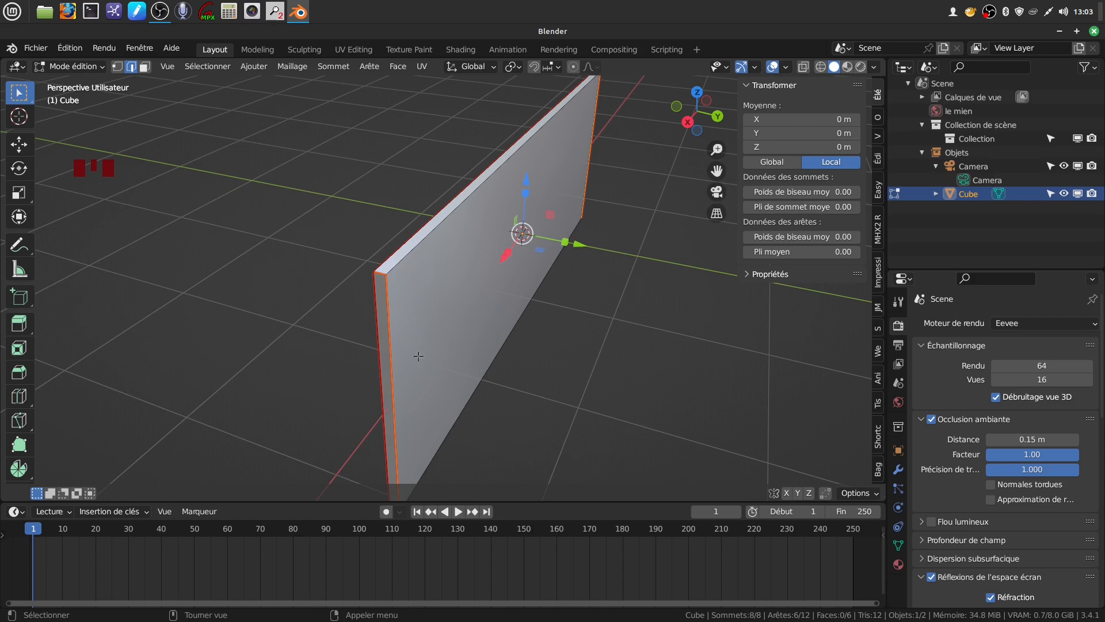
scroll(418, 357, "down", 1)
middle_click_drag(419, 356, 605, 275)
key("Tab")
middle_click_drag(468, 304, 485, 285, "shift")
middle_click_drag(512, 332, 482, 321)
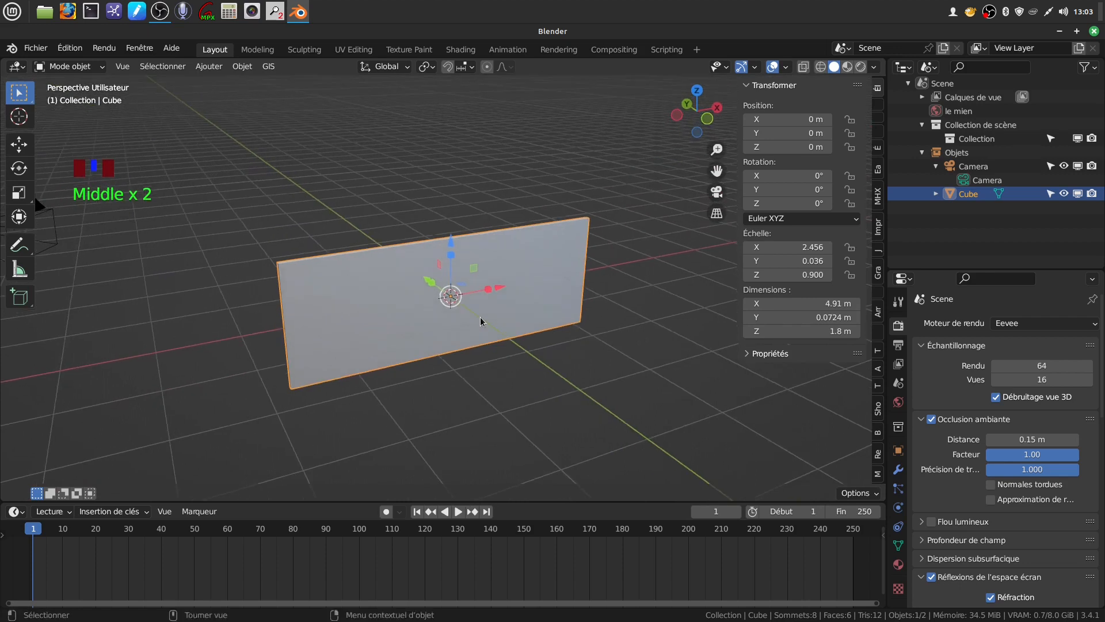
key("ctrl+a")
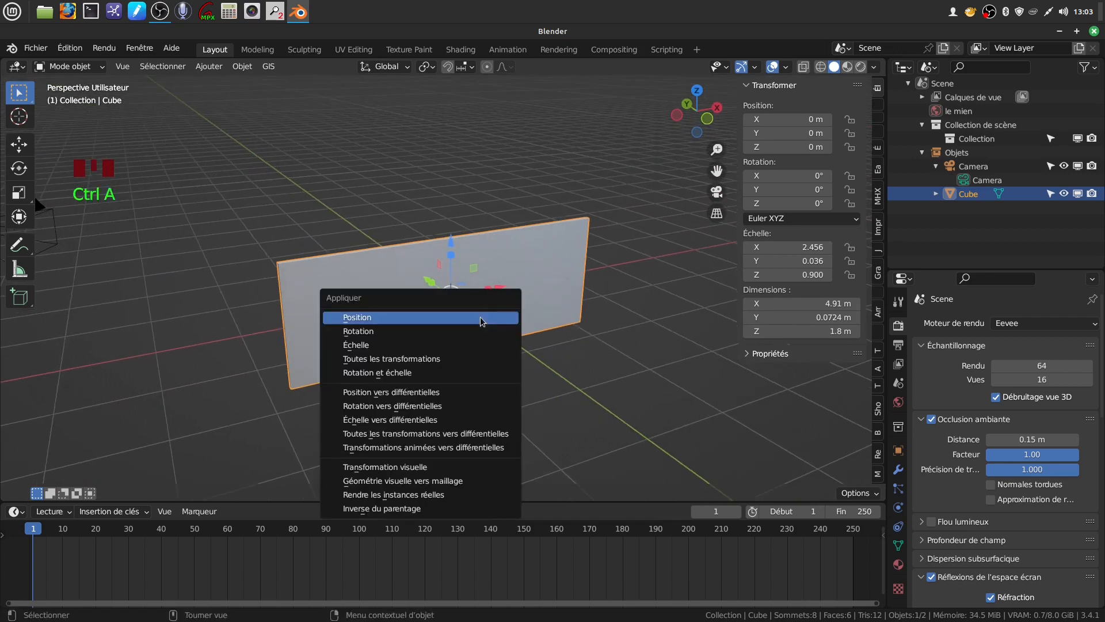
left_click(463, 358)
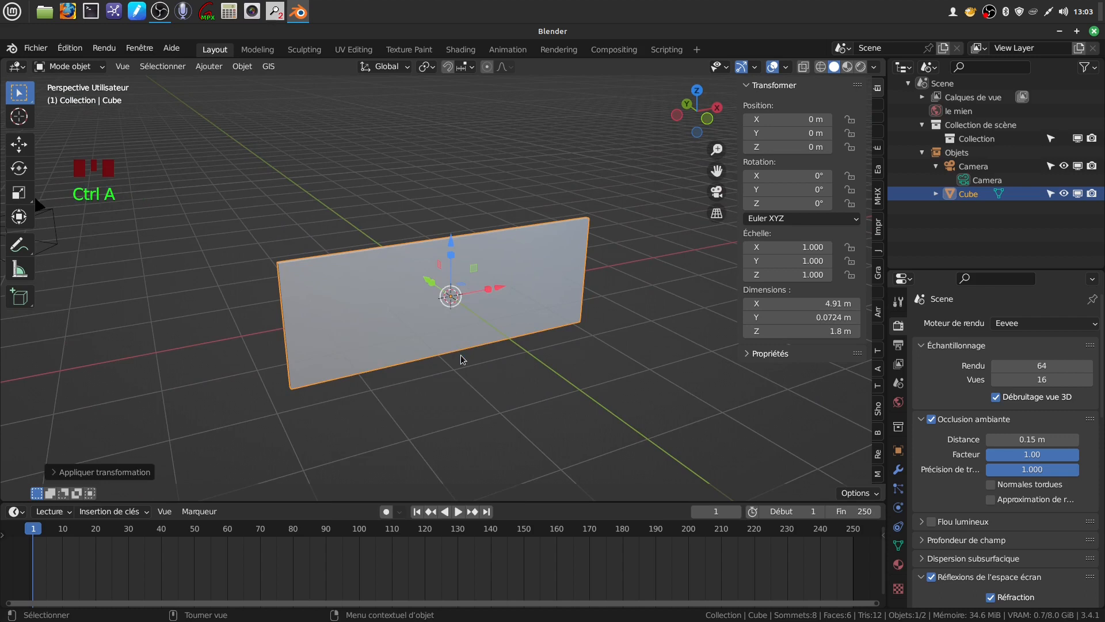
left_click(243, 66)
mouse_move(326, 97)
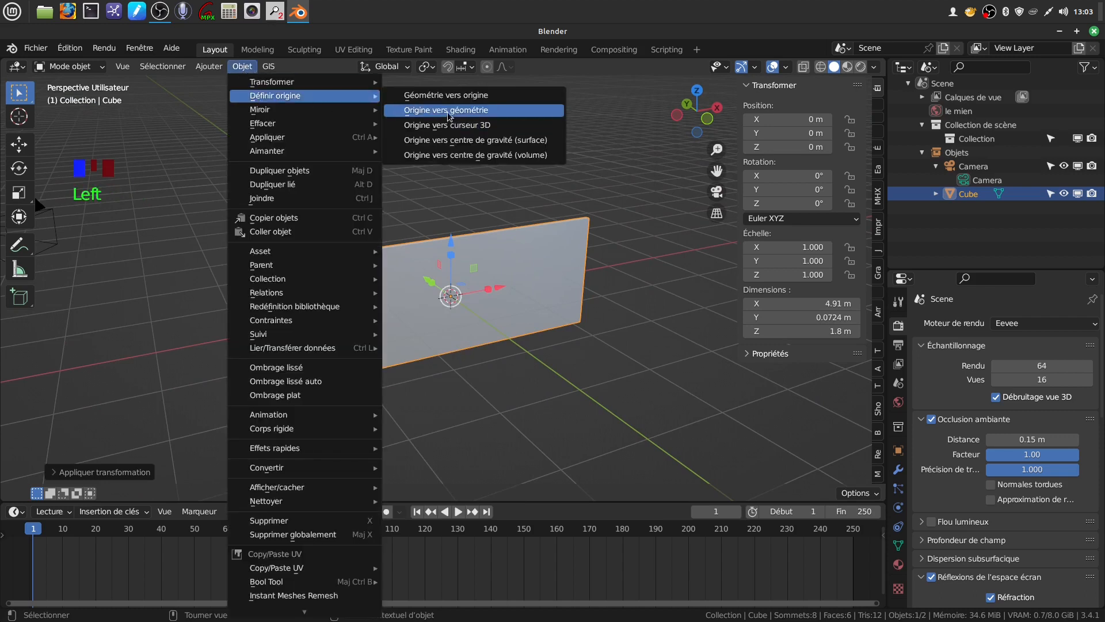
left_click(433, 125)
Step: Duplicate the board and move the copy along Y to about 4.8 m as the opposite side of the crate
scroll(451, 118, "down", 2)
middle_click_drag(507, 322, 347, 343)
scroll(345, 353, "up", 2)
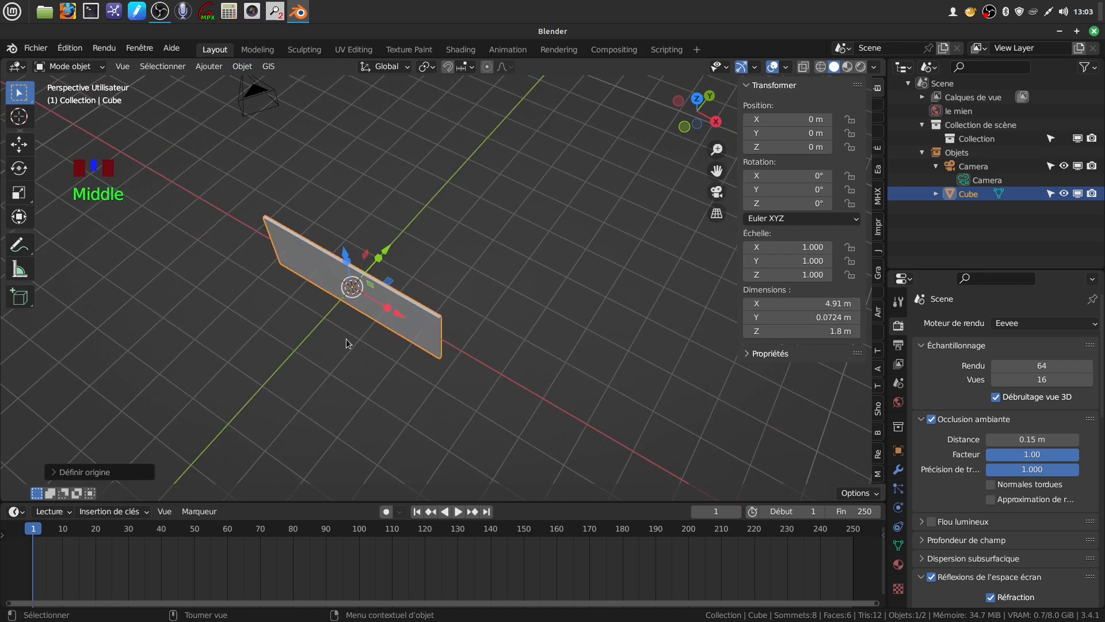
key("shift+d")
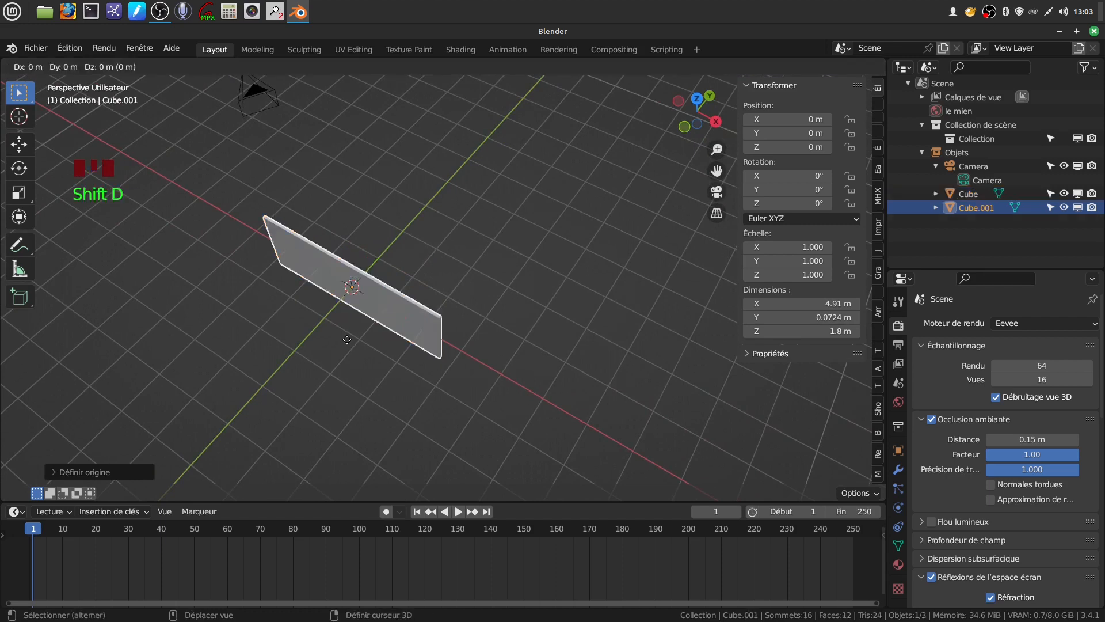
left_click(347, 339)
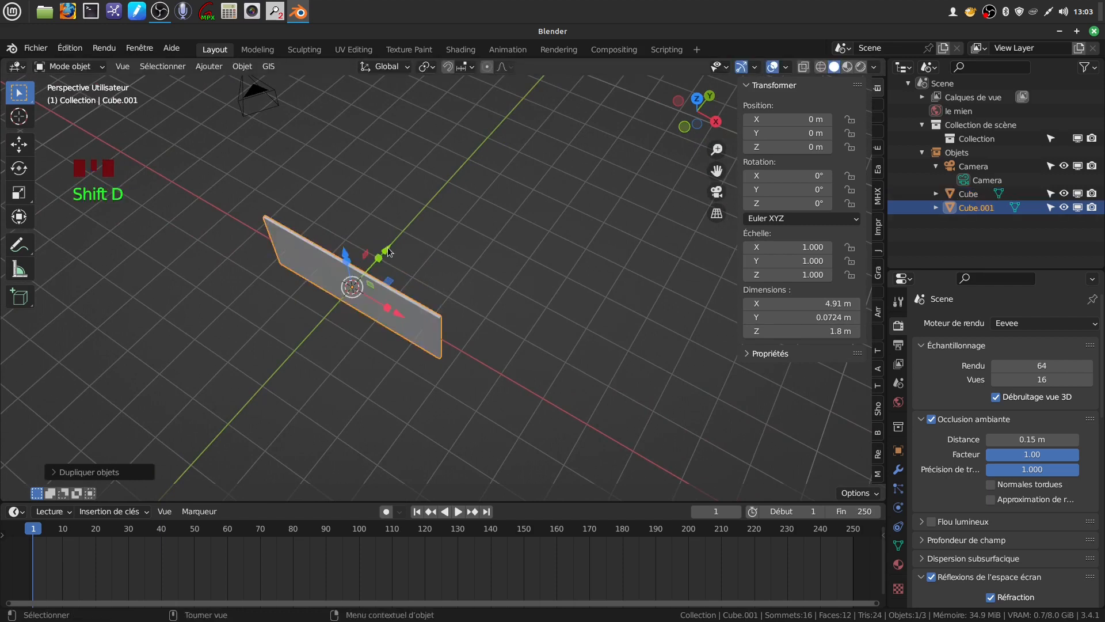
left_click_drag(389, 252, 507, 135)
Step: Duplicate the far board in place and rotate the copy 90° around Z
key("shift")
key("shift+d")
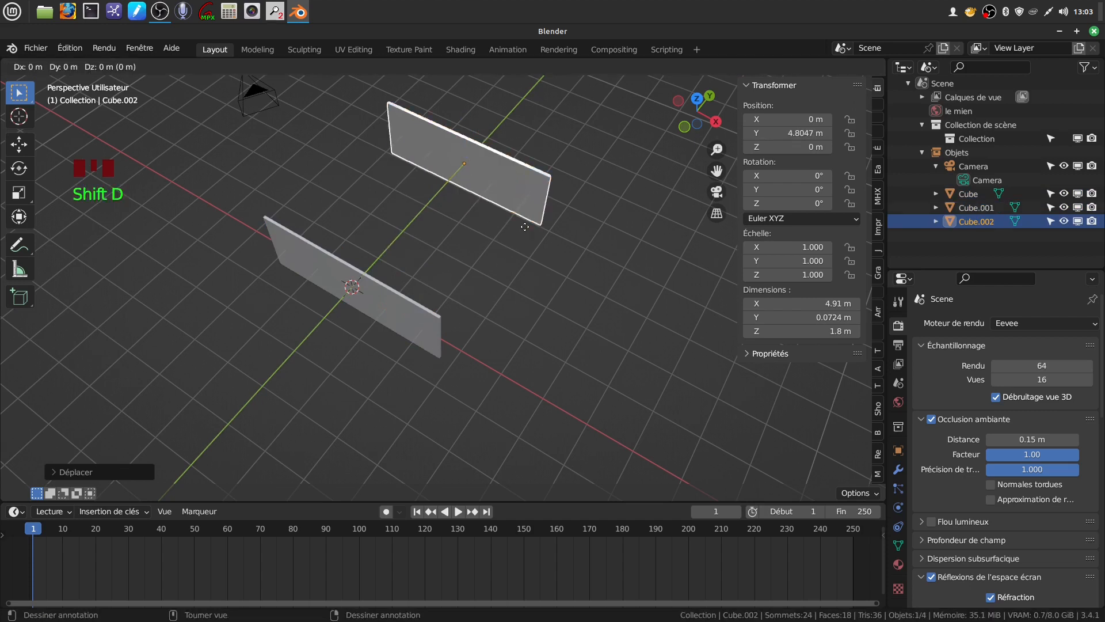
left_click(525, 227)
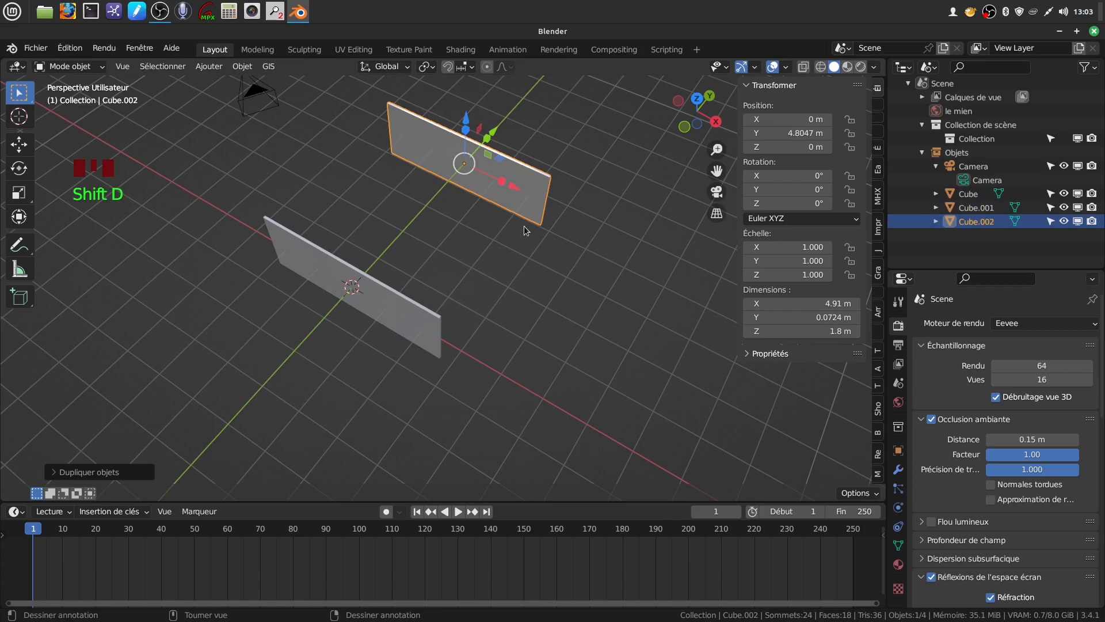
type("rz90")
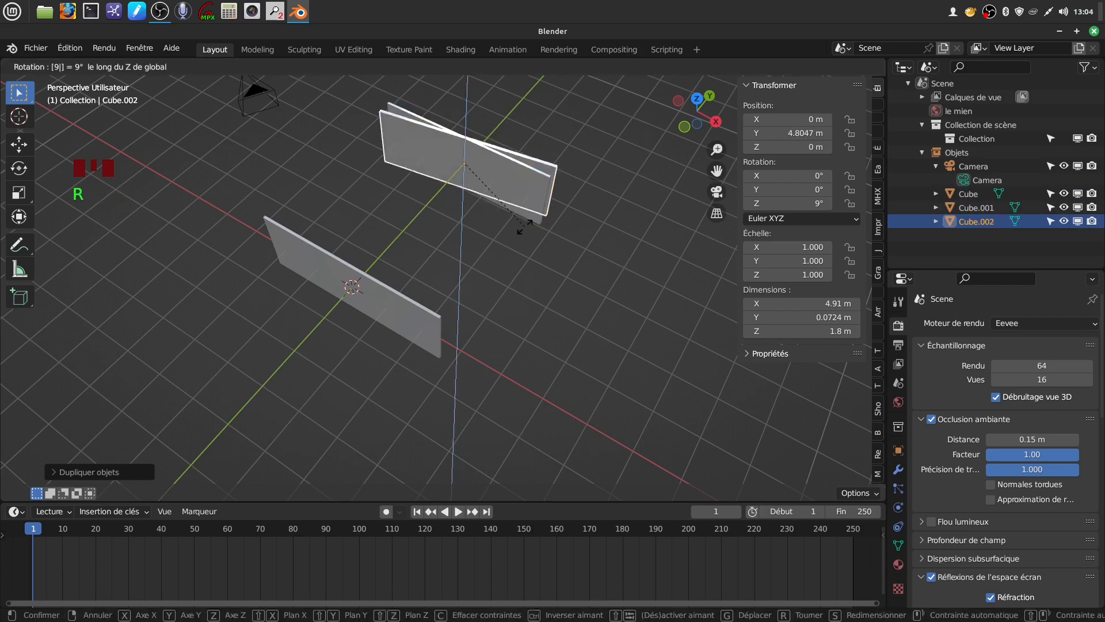
key("Return")
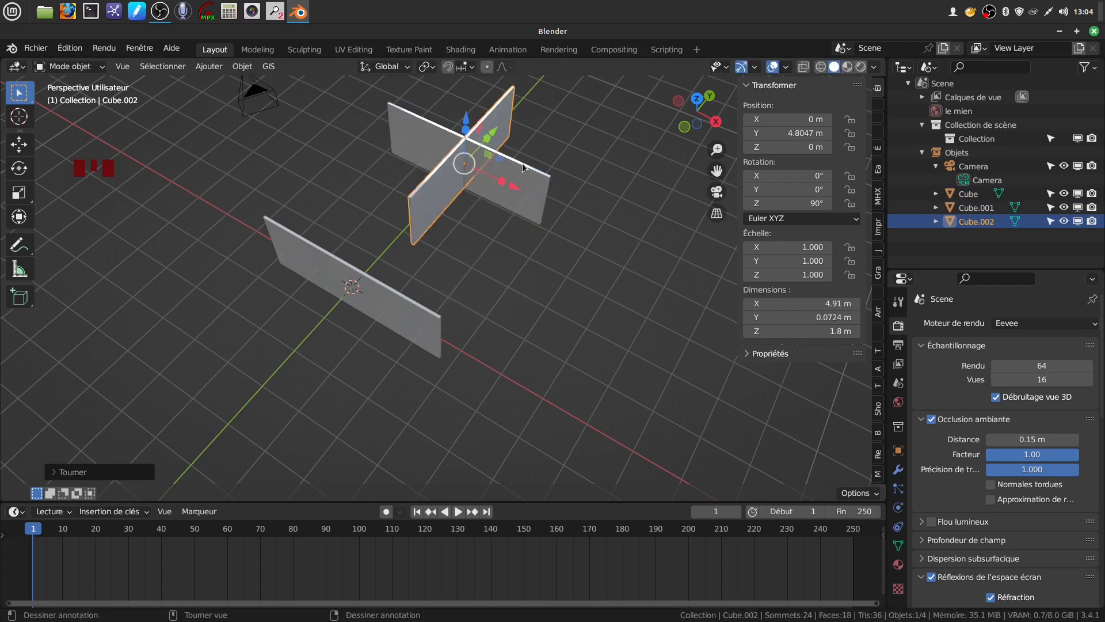
Step: Move the rotated board along Y to about 2.75 m, between the two sides, and apply its rotation and scale
middle_click_drag(523, 164, 470, 169)
left_click_drag(541, 133, 487, 157)
middle_click_drag(503, 227, 427, 277)
scroll(441, 209, "up", 2)
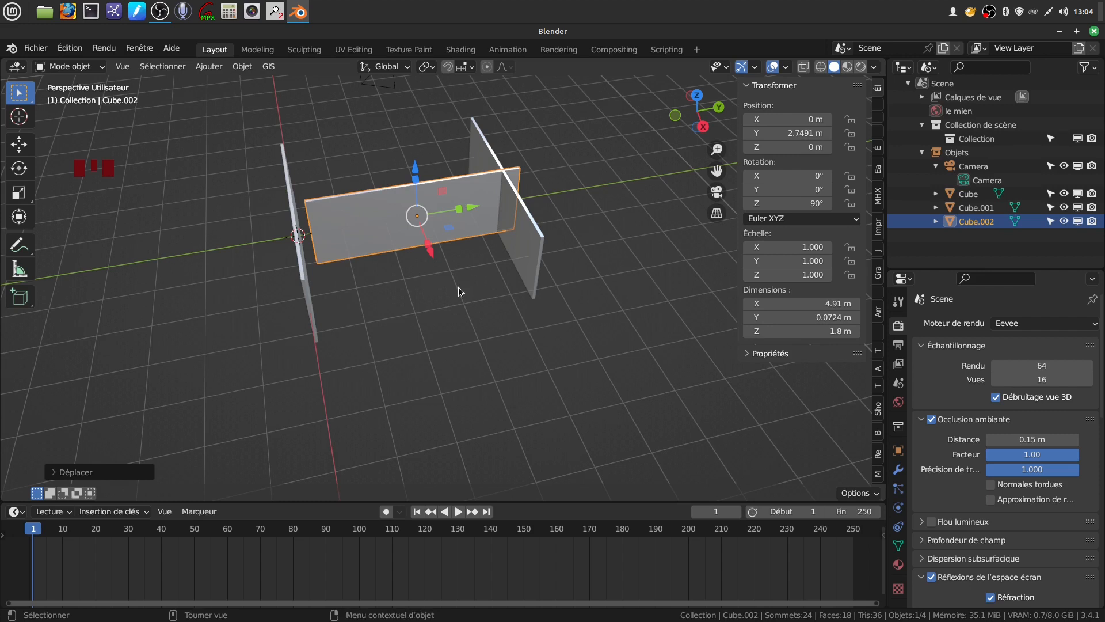
key("ctrl+a")
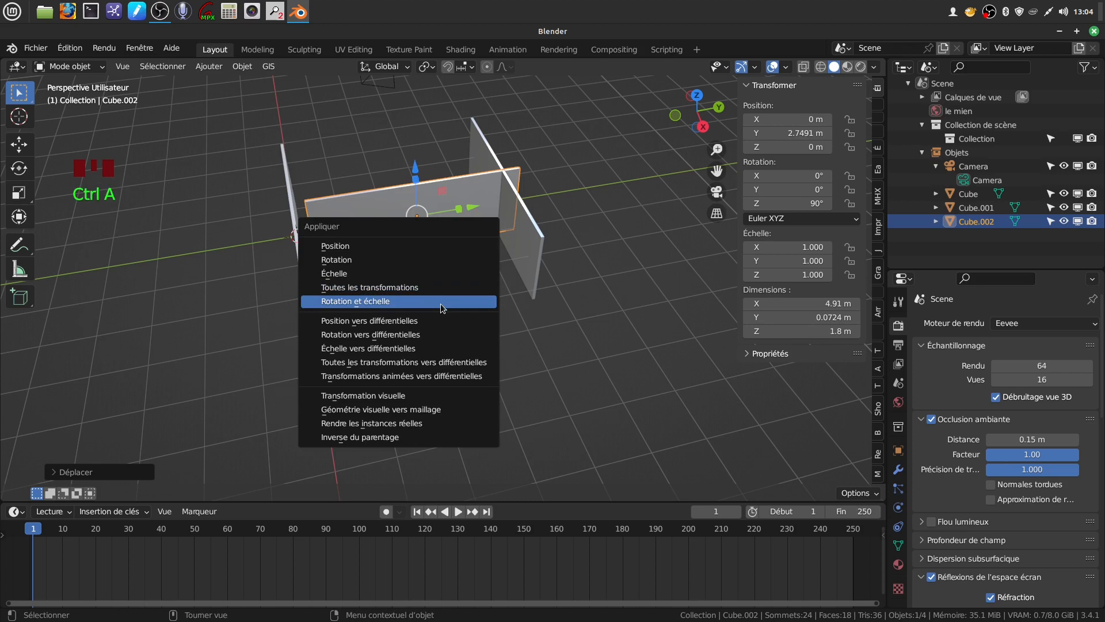
left_click(440, 303)
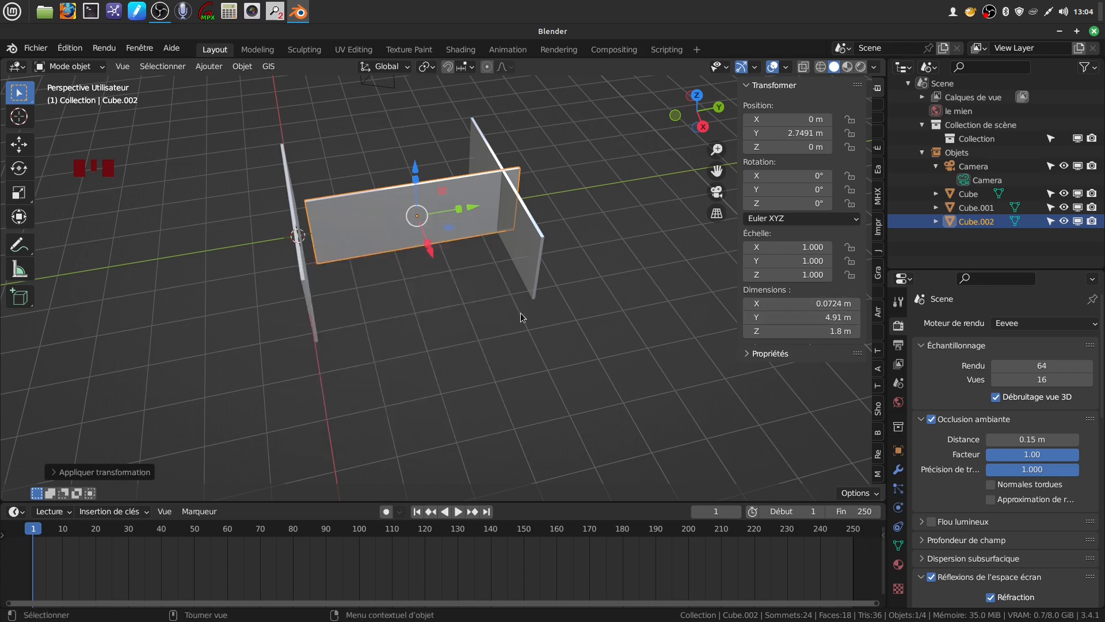
Step: Set the middle board's Y dimension to 3.2 m and move it along X to about 1.96 m
scroll(526, 358, "up", 2)
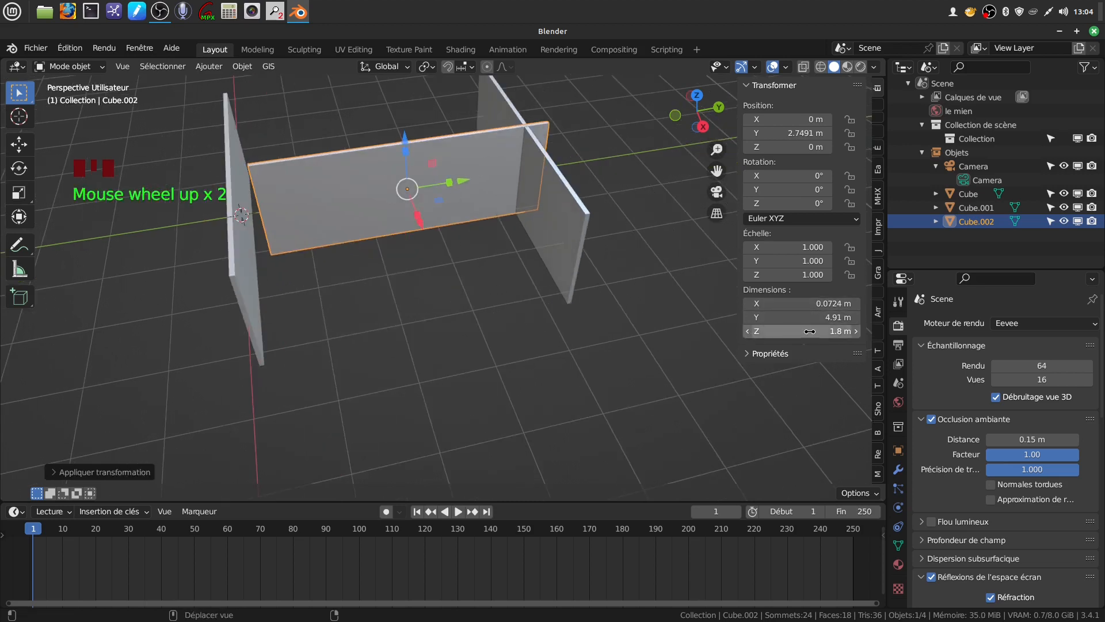
left_click(779, 317)
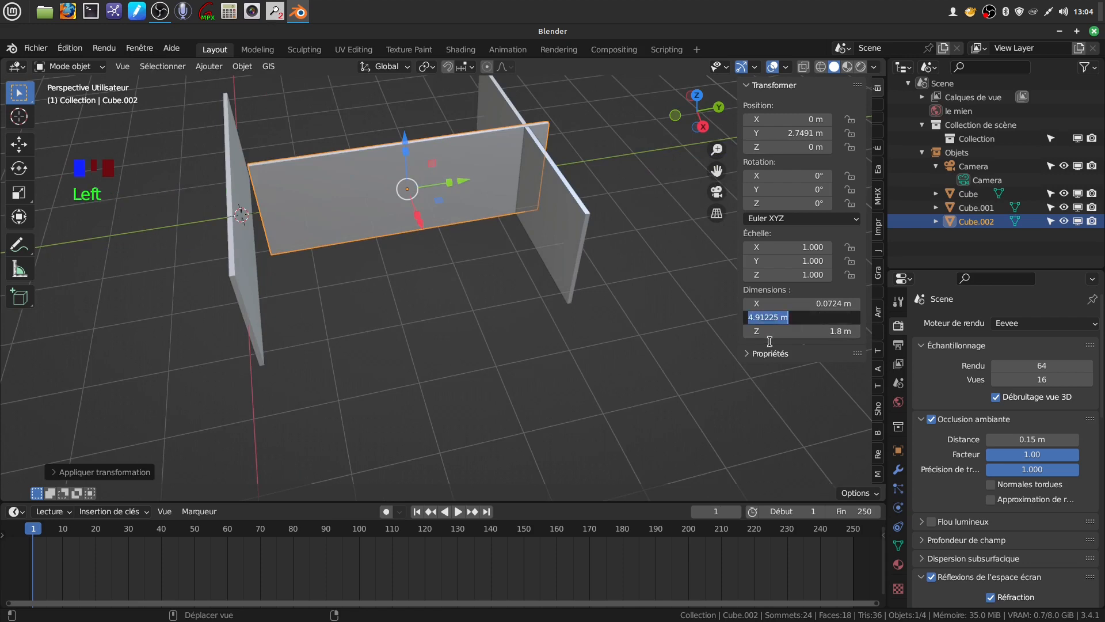
key("BackSpace")
type("3.2")
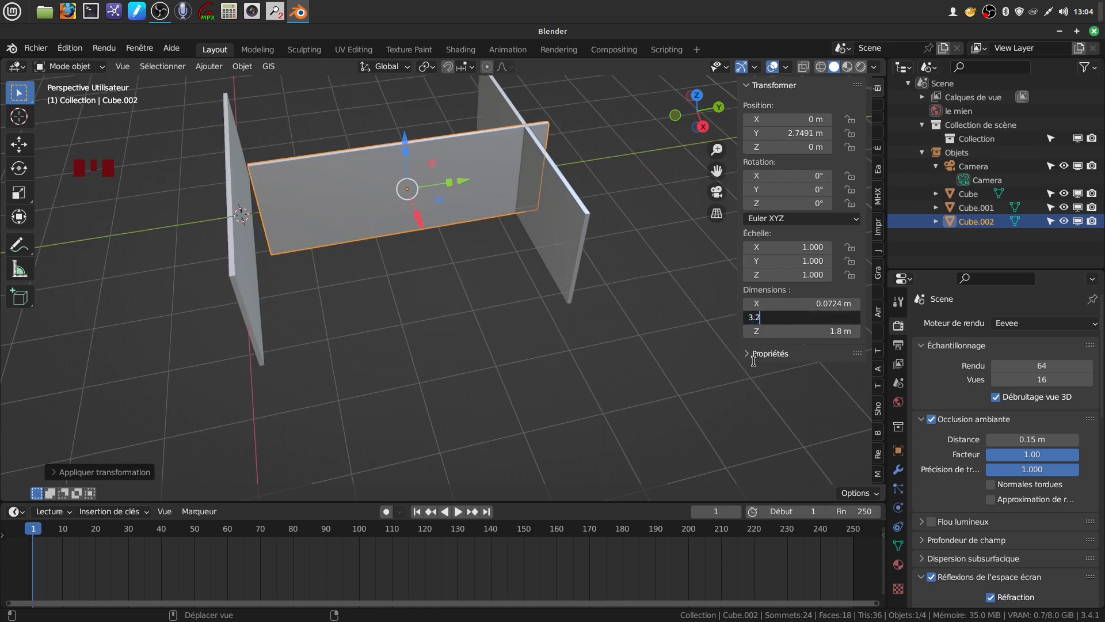
key("Return")
scroll(421, 259, "down", 3)
middle_click_drag(424, 254, 489, 270)
left_click_drag(468, 269, 517, 306)
Step: From the top view, place the short board against the +X end of the near long side, at about X 2.41 m and Y 1.64 m
key("KP_7")
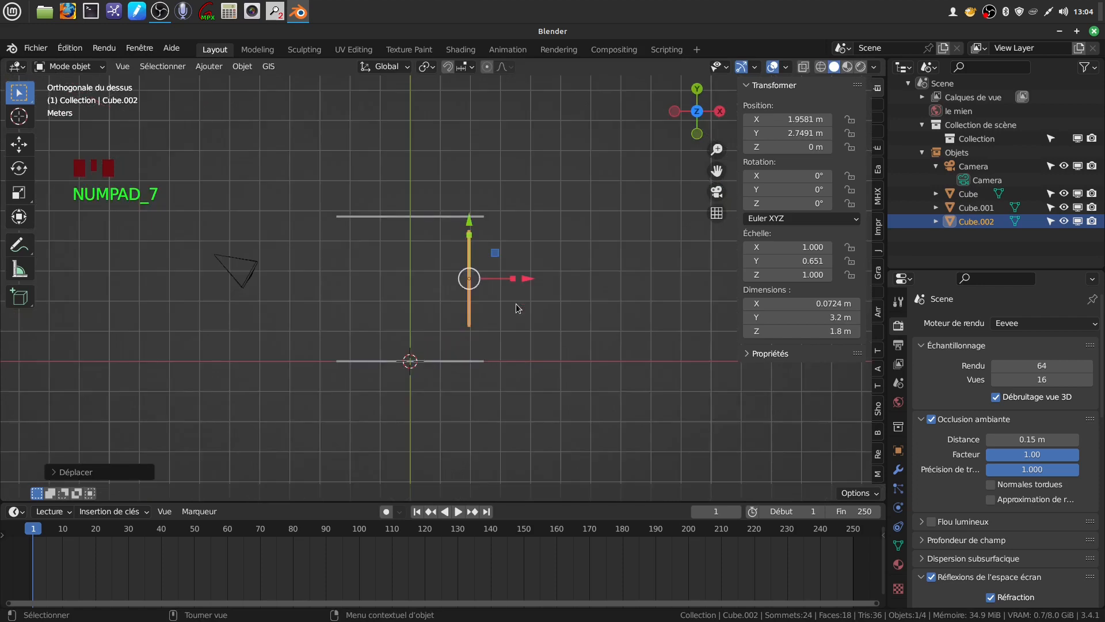
scroll(516, 305, "up", 4)
middle_click_drag(516, 307, 437, 286, "shift")
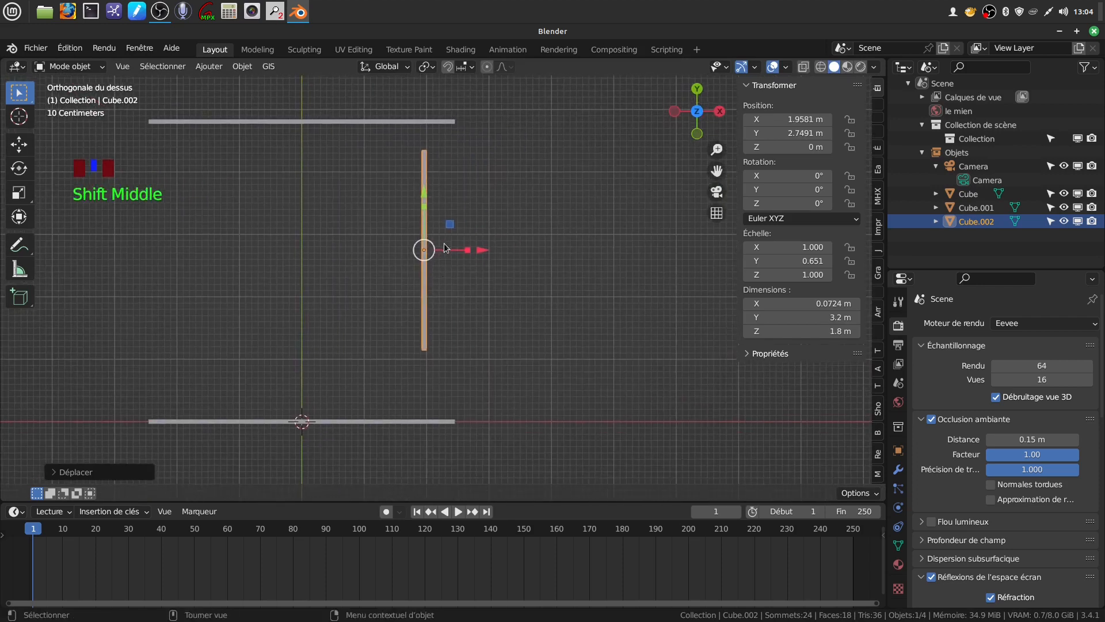
left_click_drag(419, 189, 430, 269)
middle_click_drag(478, 330, 469, 260, "shift")
scroll(485, 316, "up", 3)
left_click_drag(443, 175, 492, 176)
left_click_drag(430, 123, 430, 128)
scroll(540, 291, "up", 3)
middle_click_drag(541, 291, 522, 247, "shift")
scroll(533, 312, "up", 4)
middle_click_drag(533, 311, 512, 206, "shift")
scroll(509, 322, "up", 3)
scroll(509, 327, "up", 1)
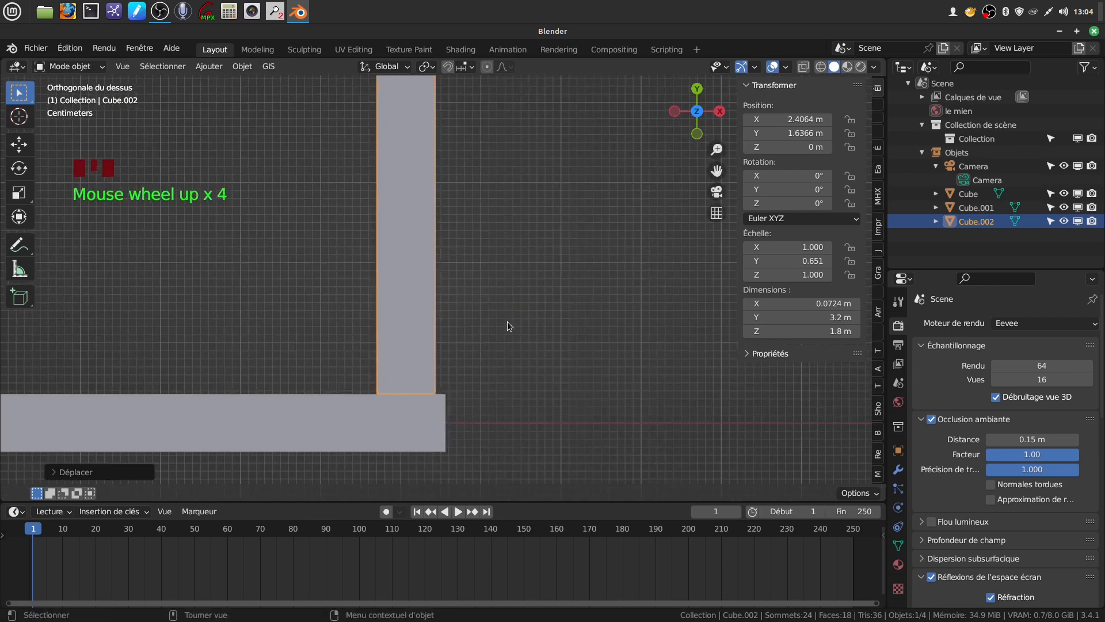
Step: Fine-tune the short board to about X 2.419 m and Y 1.638 m so it sits flush at the corner
scroll(502, 312, "down", 13)
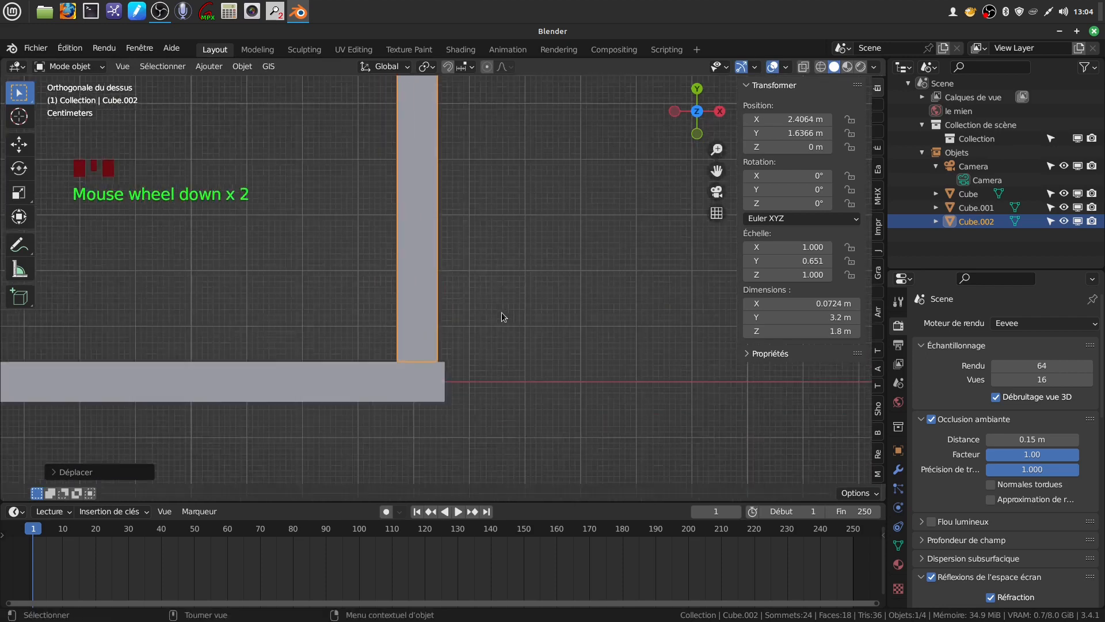
scroll(502, 312, "up", 11)
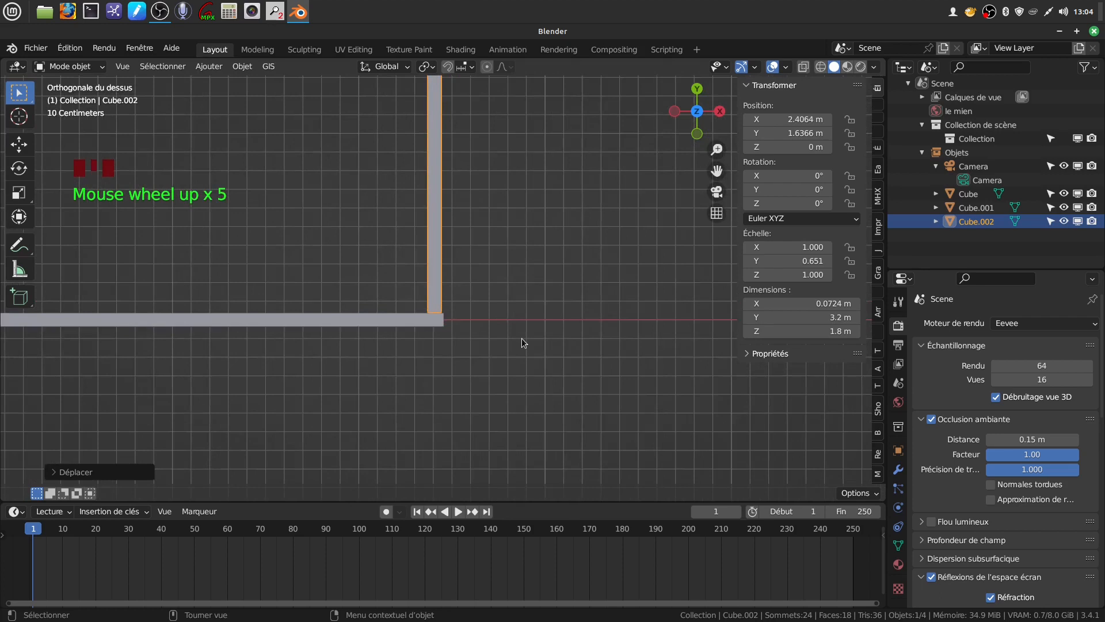
key("g")
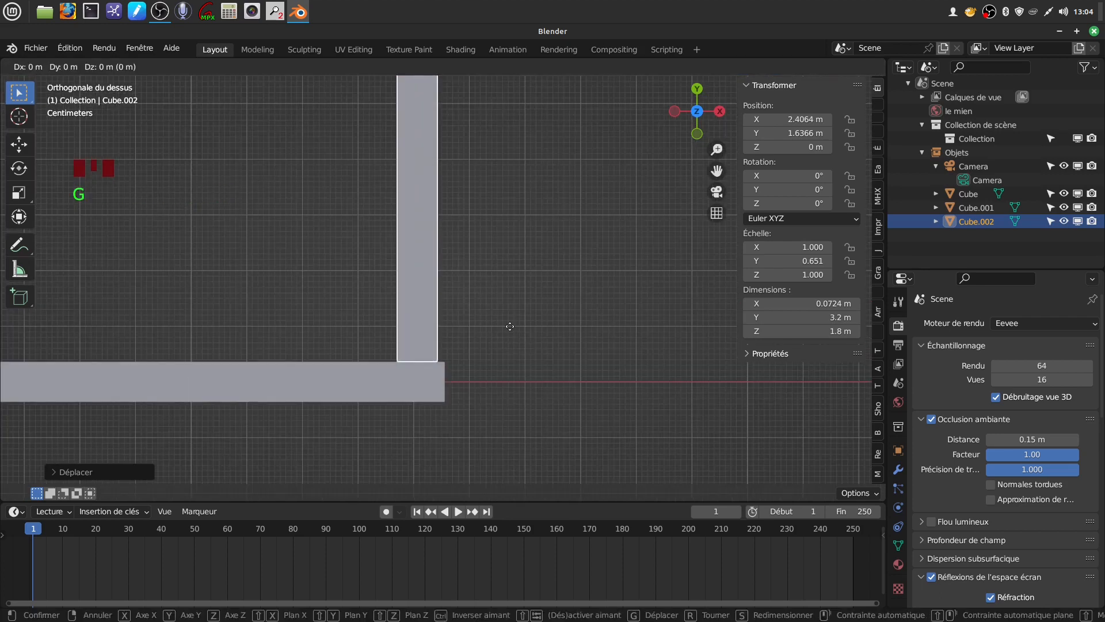
key("x")
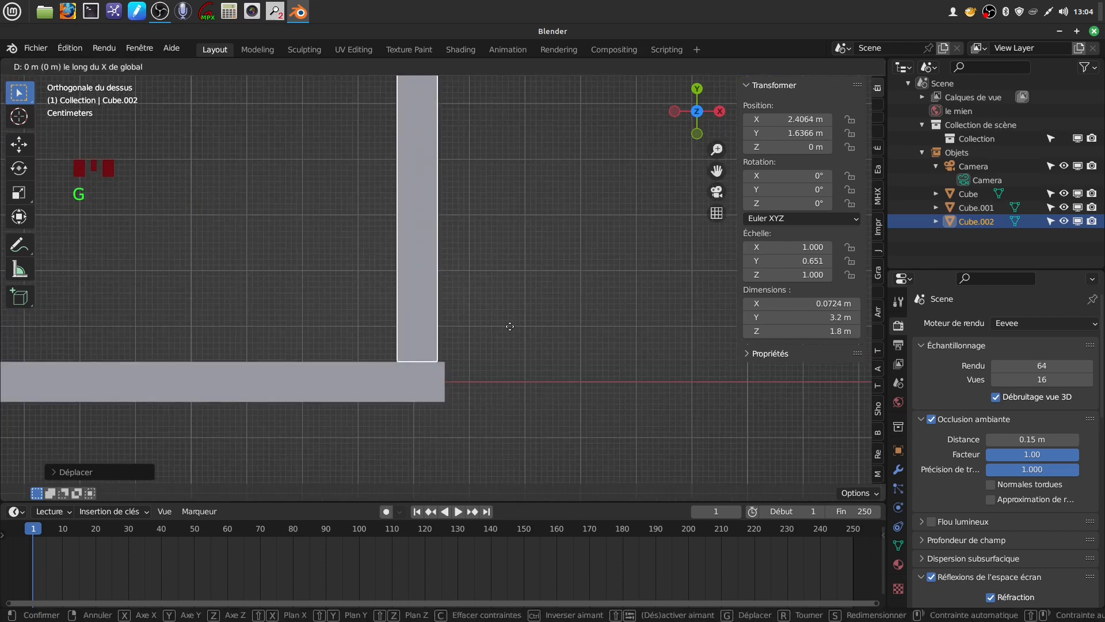
left_click(562, 340)
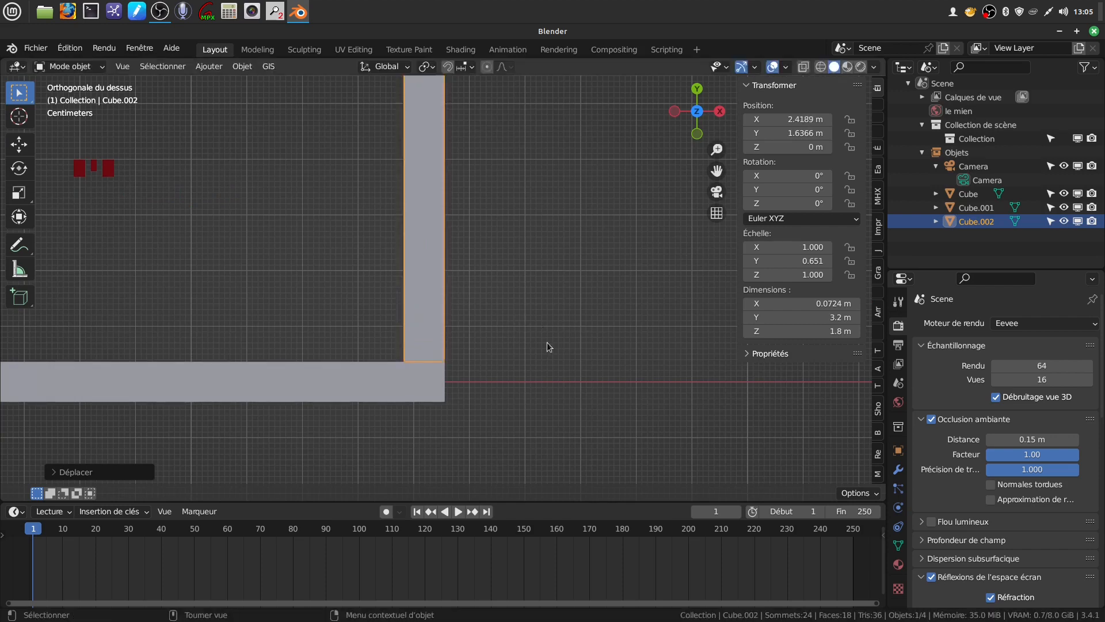
key("g")
key("y")
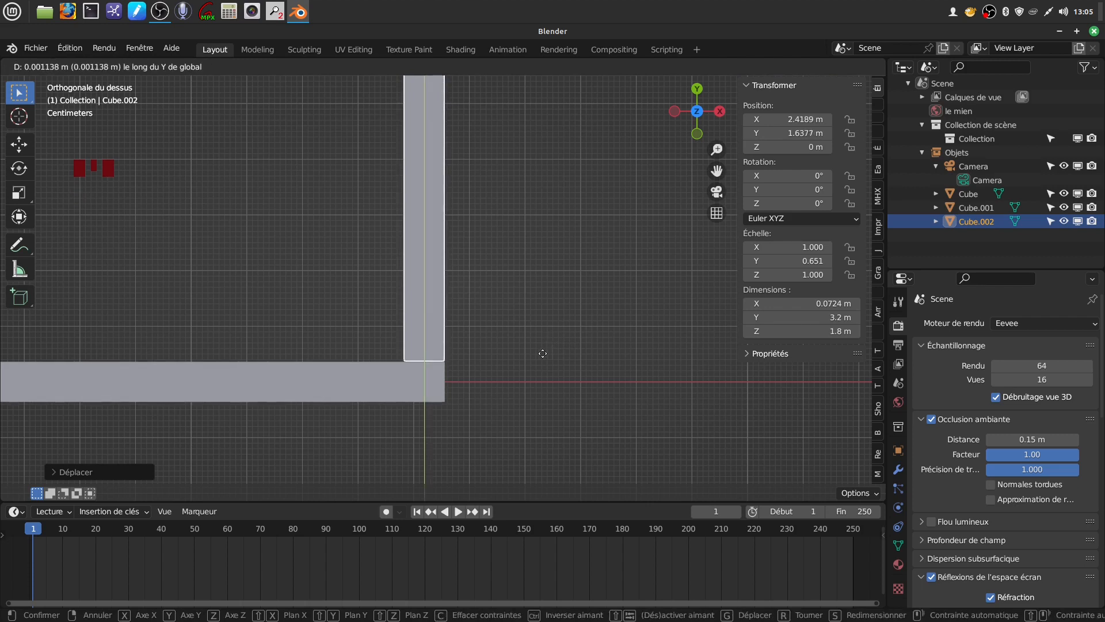
left_click(542, 353)
Step: Move the far long side along Y to about 3.43 m, closer to the short board
scroll(538, 351, "down", 15)
middle_click_drag(502, 331, 481, 350, "shift")
scroll(531, 343, "up", 2)
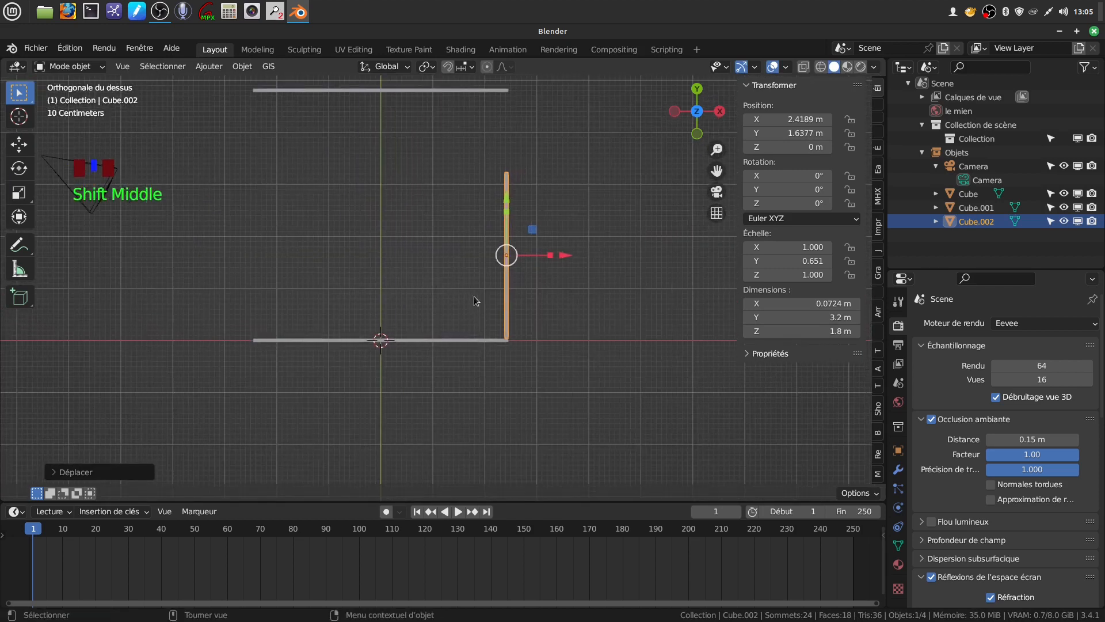
left_click(404, 89)
scroll(403, 112, "down", 3)
left_click_drag(407, 115, 407, 157)
scroll(451, 233, "up", 2)
middle_click_drag(451, 232, 454, 365, "shift")
scroll(455, 319, "up", 5)
middle_click_drag(455, 320, 262, 298, "shift")
scroll(429, 276, "up", 6)
middle_click_drag(432, 271, 403, 328, "shift")
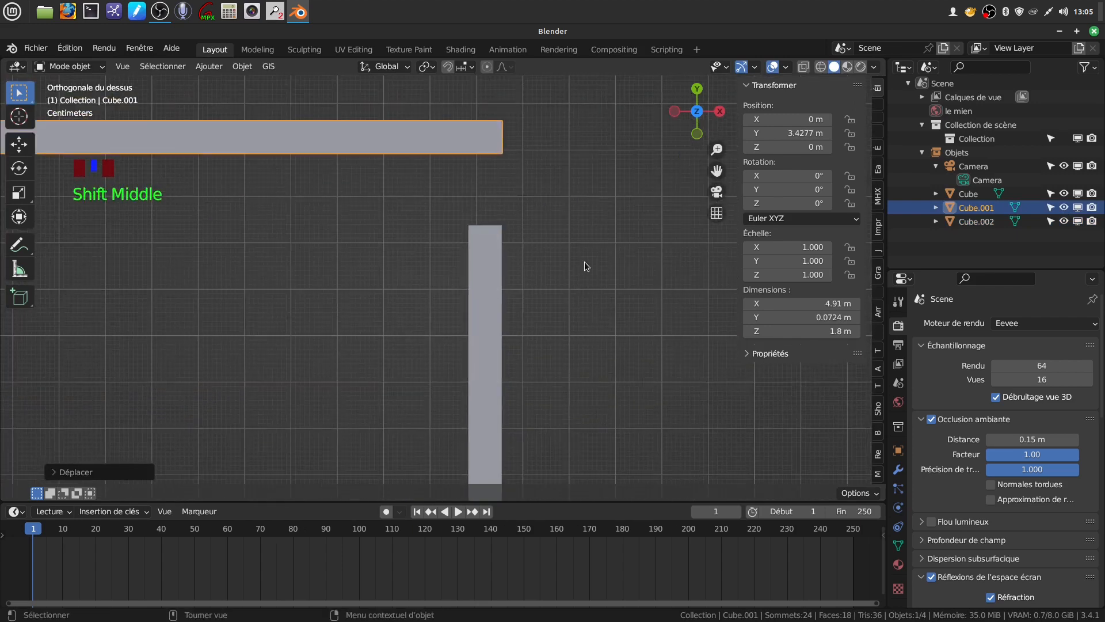
Step: Fine-tune the far long side along Y to about 3.275 m so it meets the short board's end
key("g")
key("y")
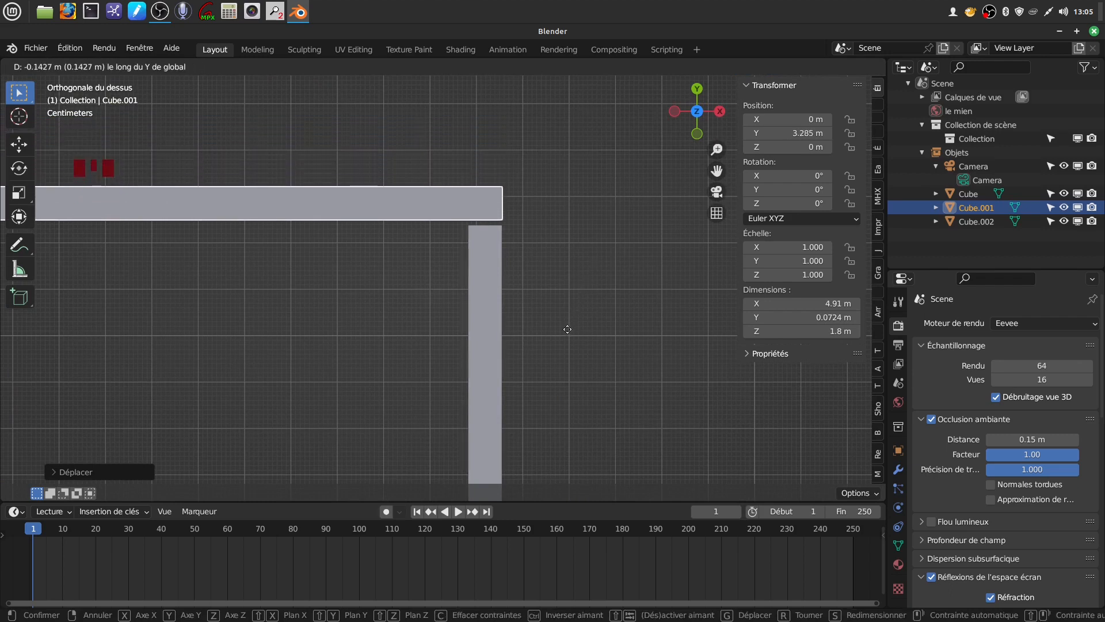
left_click(557, 368)
scroll(553, 361, "down", 11)
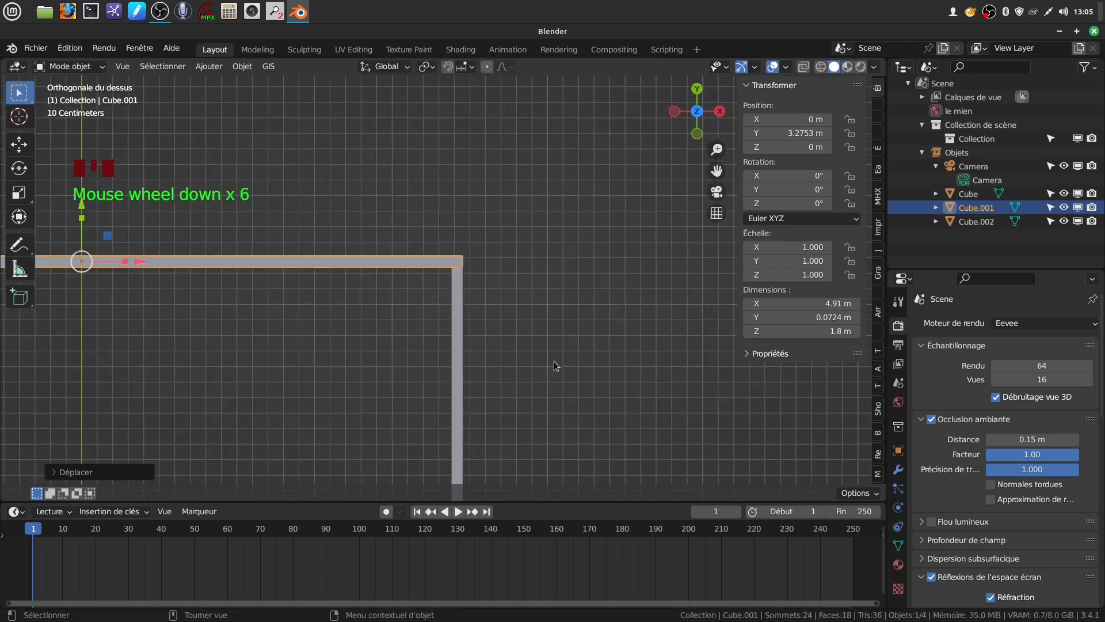
middle_click_drag(402, 402, 505, 308, "shift")
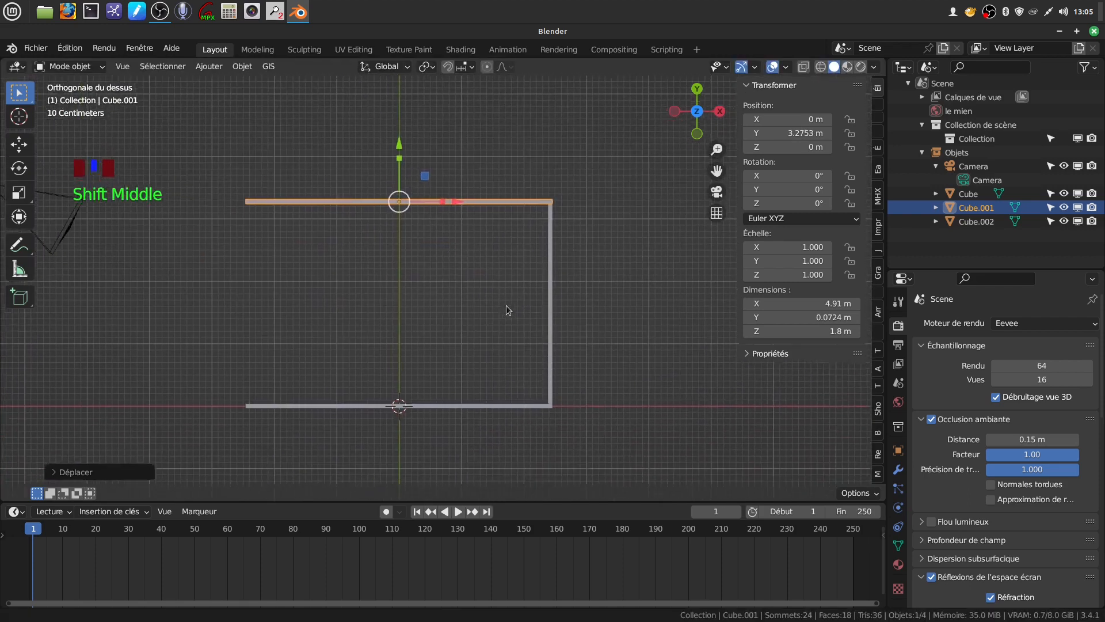
Step: Duplicate the short end board and move the copy along X to about -2.4 m at the opposite end
left_click(555, 313)
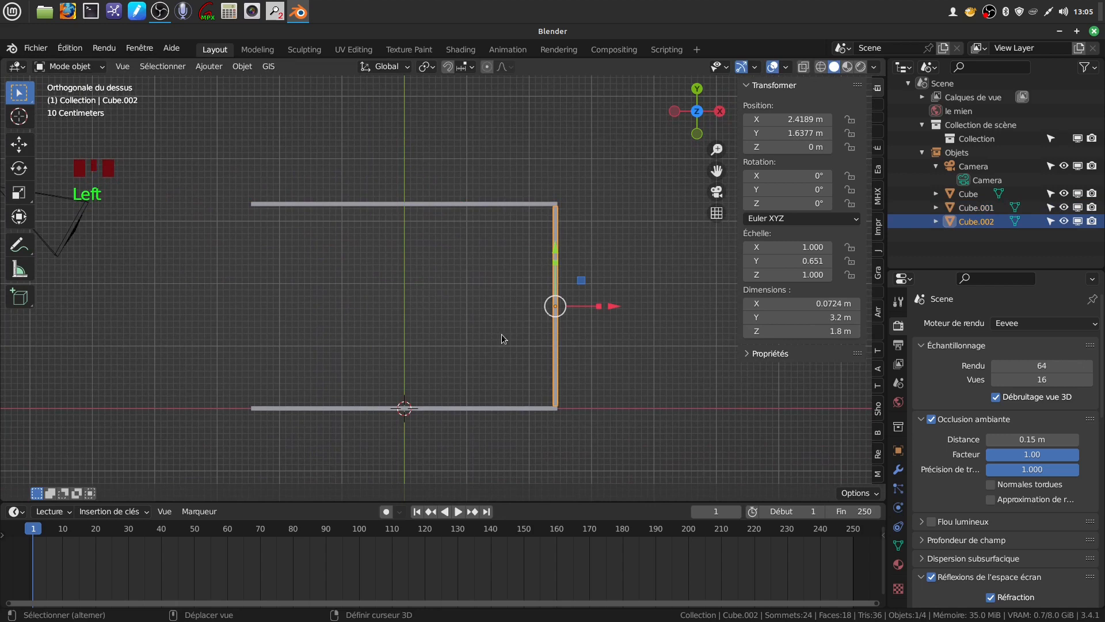
key("shift+d")
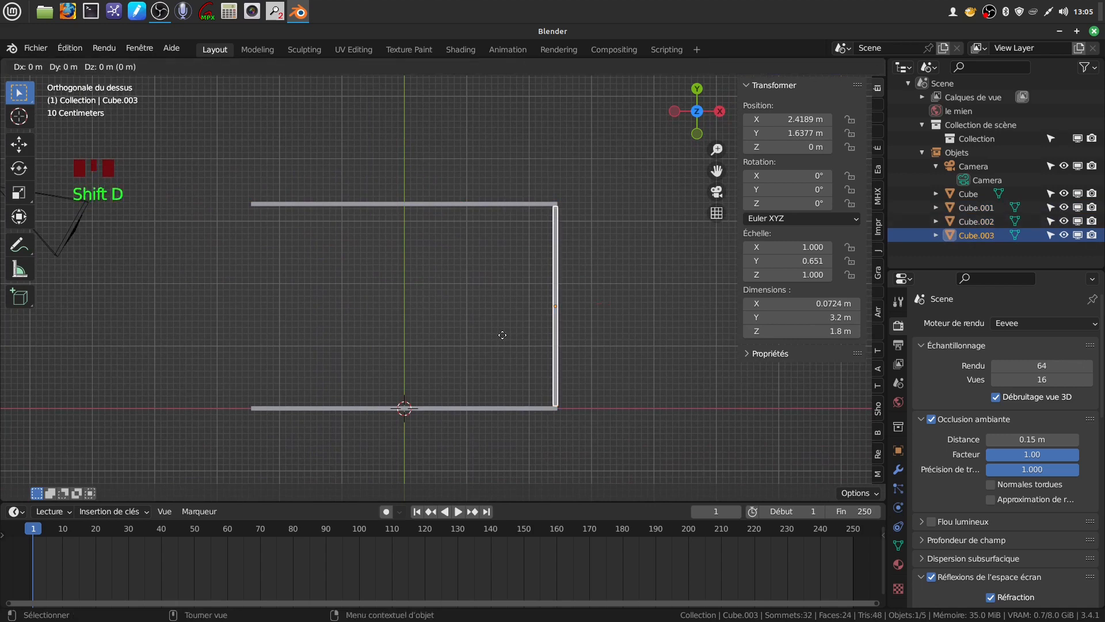
left_click_drag(613, 305, 315, 260)
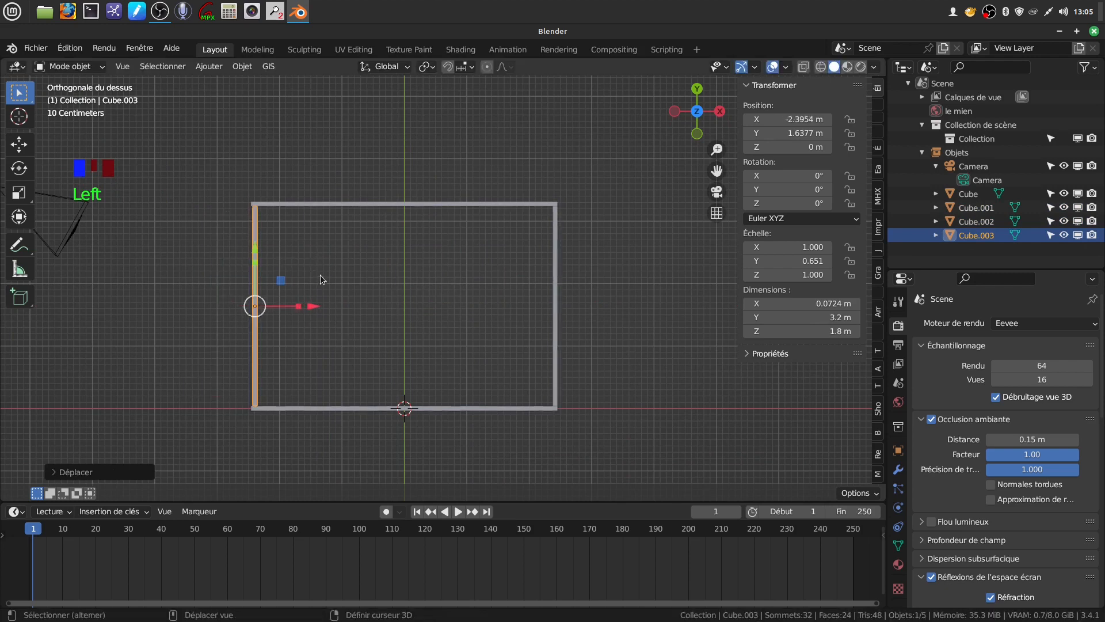
Step: Nudge the copied end board along -X until its outer face is flush with the ends of the long sides
middle_click_drag(320, 275, 426, 244, "shift")
scroll(426, 244, "up", 3)
middle_click_drag(444, 296, 583, 415, "shift")
scroll(454, 314, "up", 5)
middle_click_drag(462, 318, 489, 381, "shift")
scroll(451, 241, "up", 3)
middle_click_drag(450, 246, 601, 413, "shift")
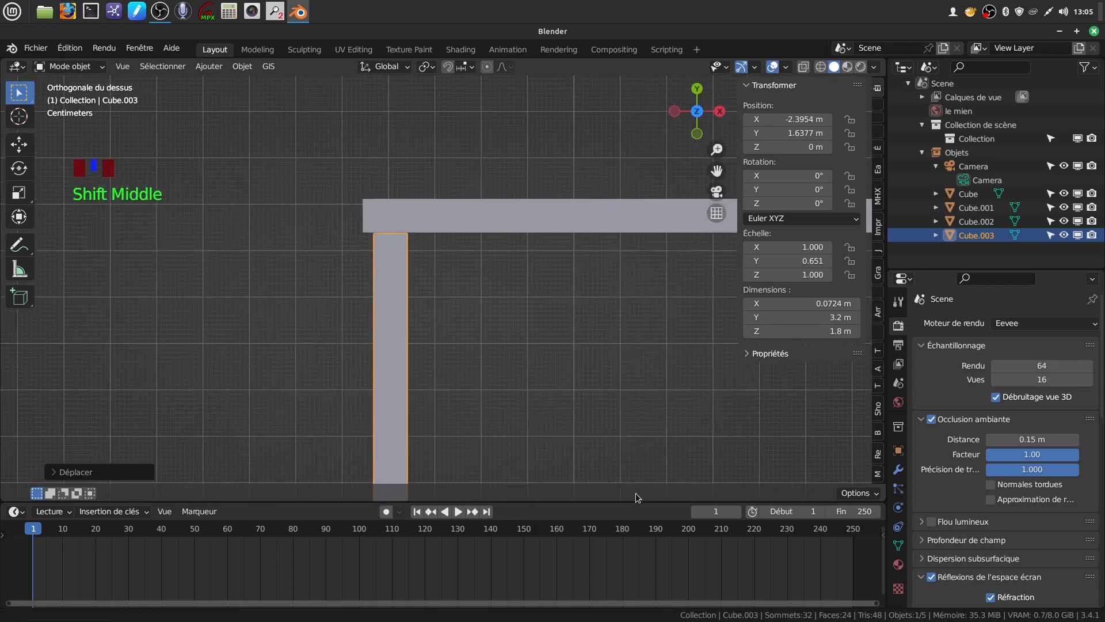
key("g")
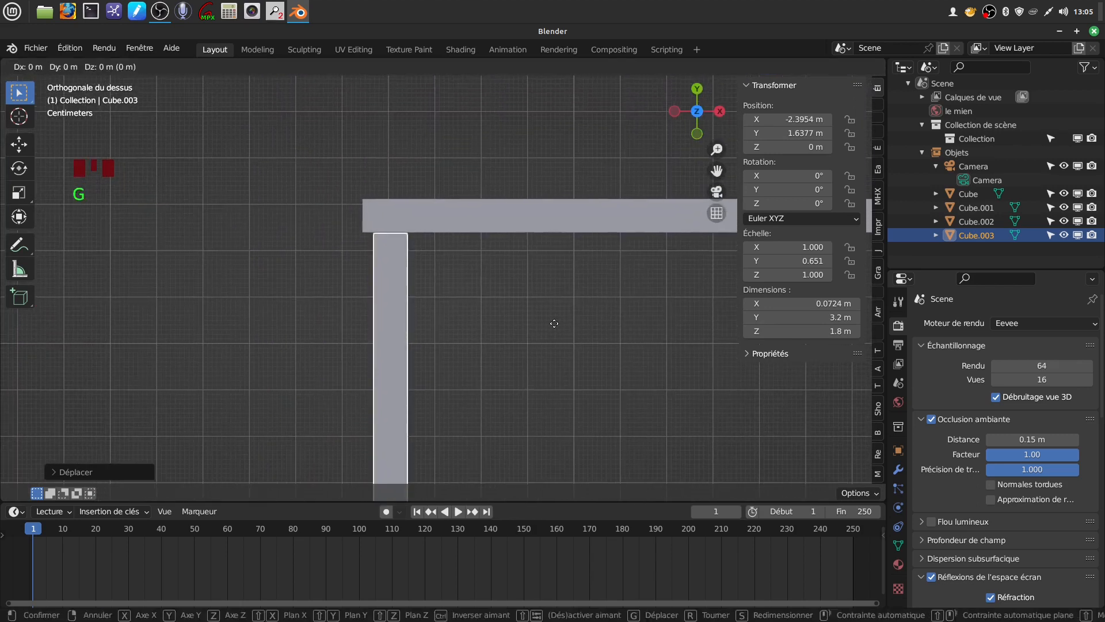
key("x")
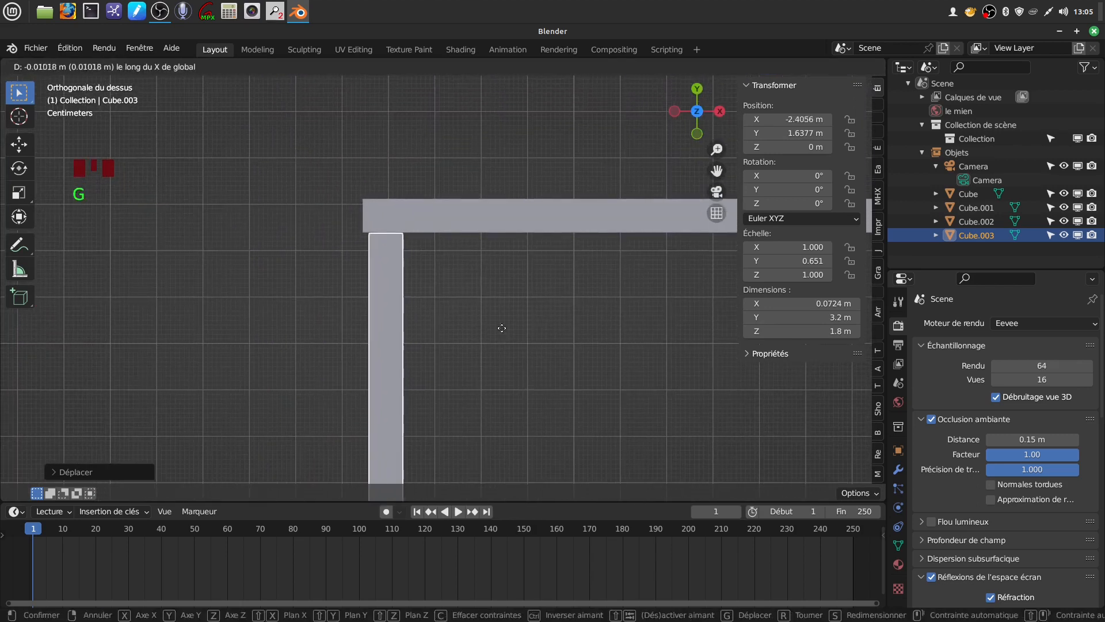
left_click(446, 337)
Step: Duplicate the near long side in place and rotate the copy 90° around X to lie flat
scroll(505, 376, "down", 12)
middle_click_drag(519, 393, 456, 340, "shift")
scroll(436, 324, "up", 3)
scroll(470, 321, "down", 3)
left_click(514, 357)
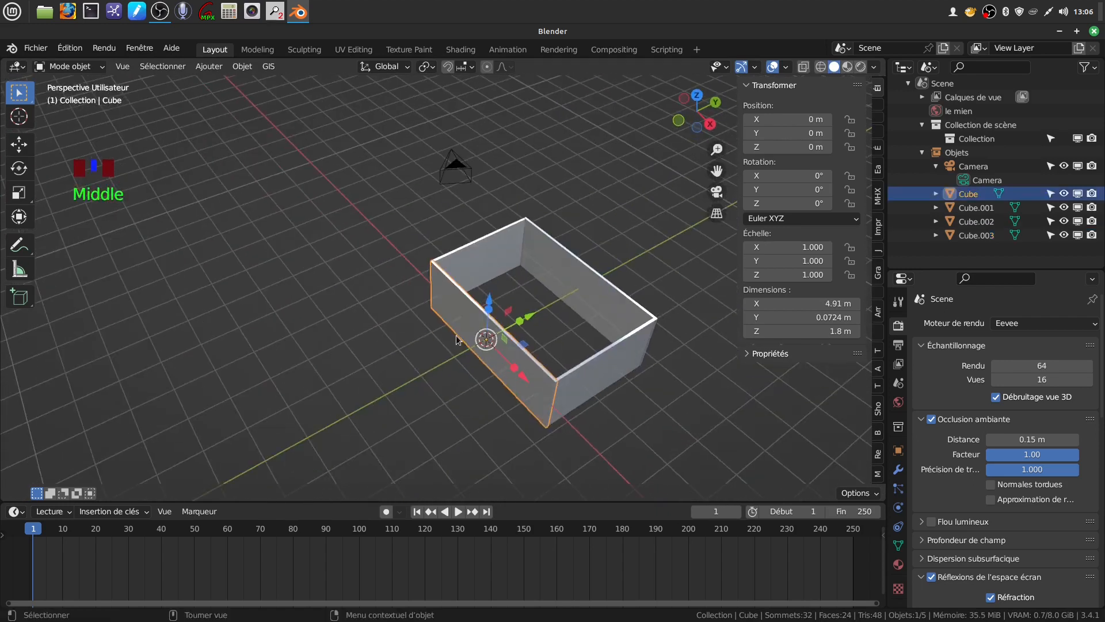
key("shift+d")
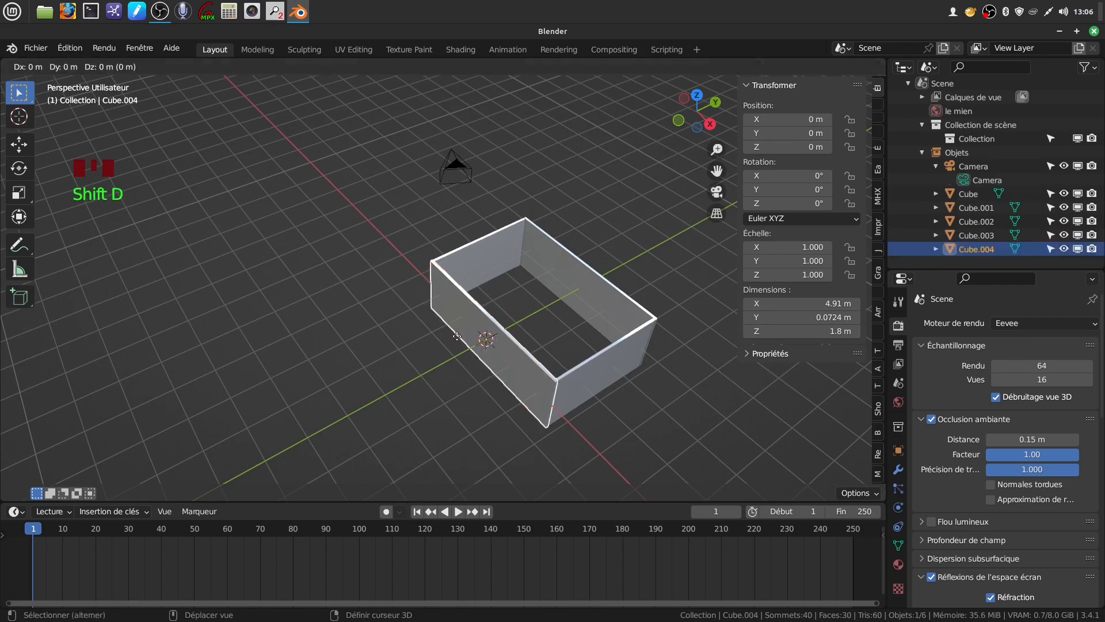
left_click(456, 338)
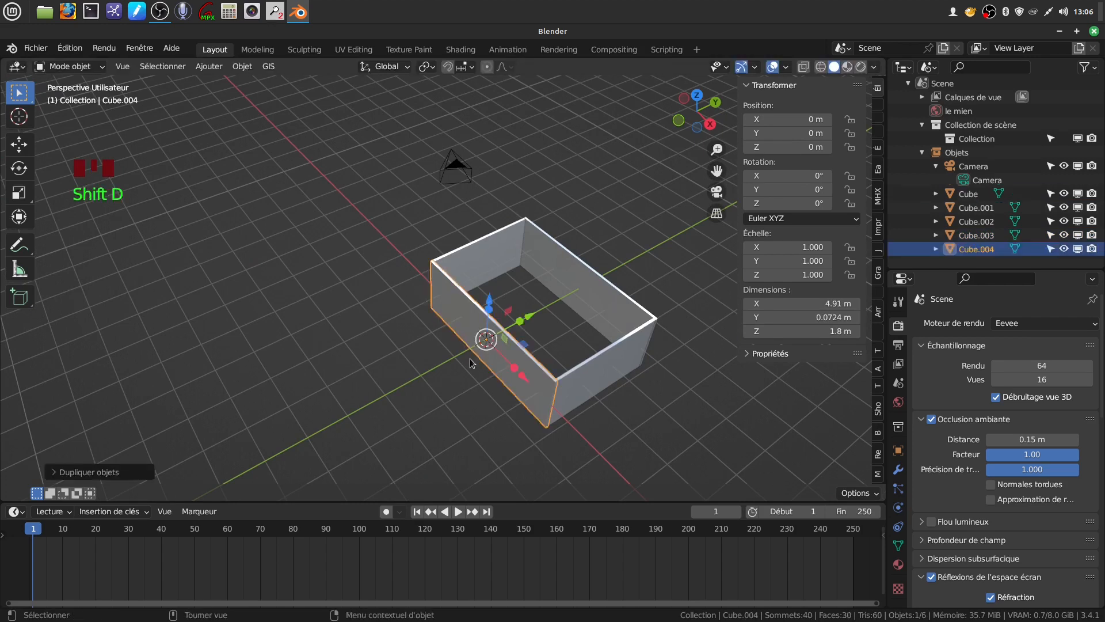
type("rx")
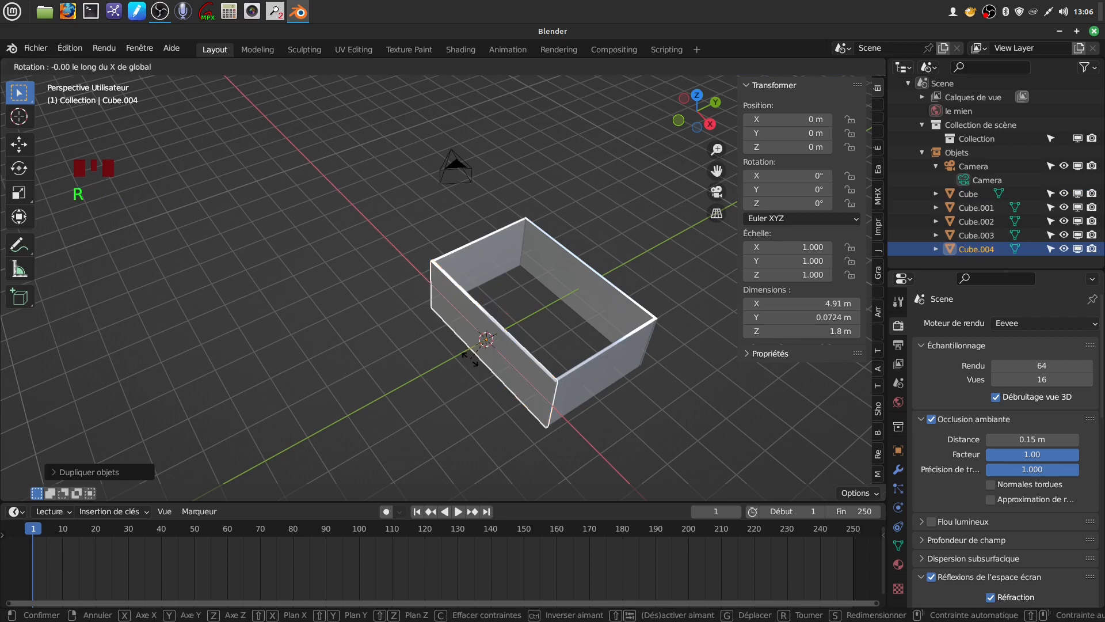
type("90")
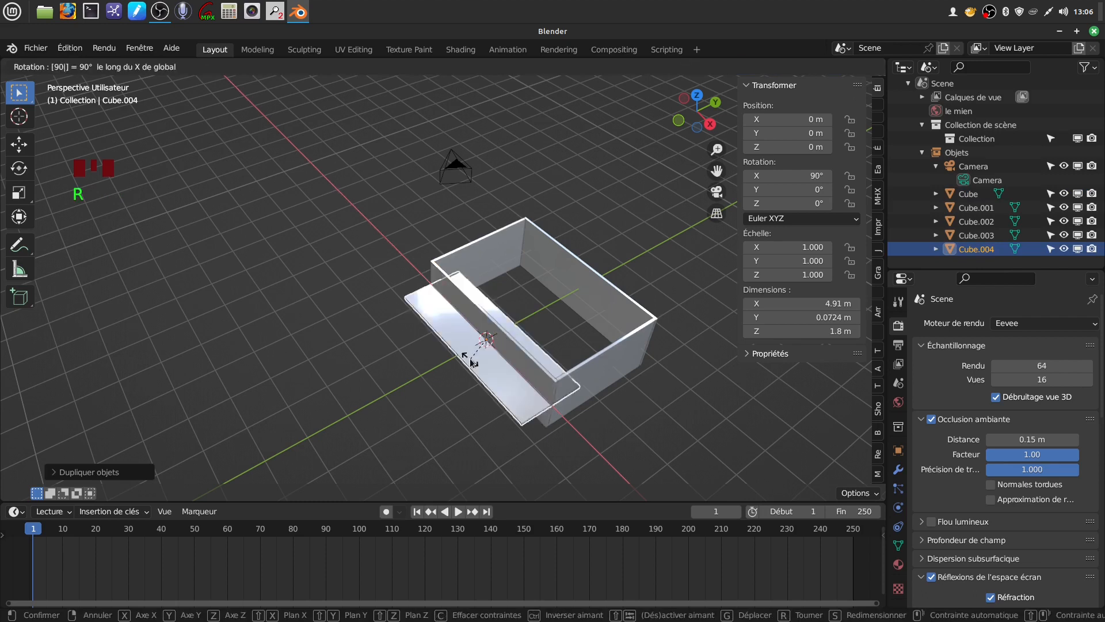
key("Return")
Step: Lower the flat board along Z to about -1.76 m and move it along Y to about 0.88 m beneath the crate
left_click_drag(491, 298, 548, 350)
middle_click_drag(547, 350, 512, 286)
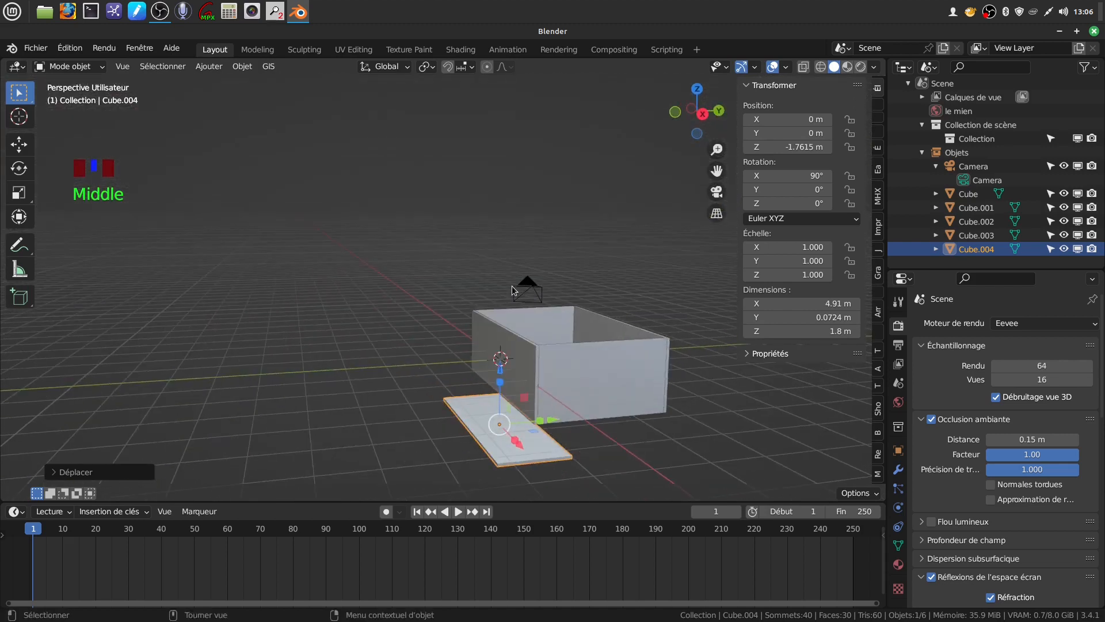
key("ctrl+KP_7")
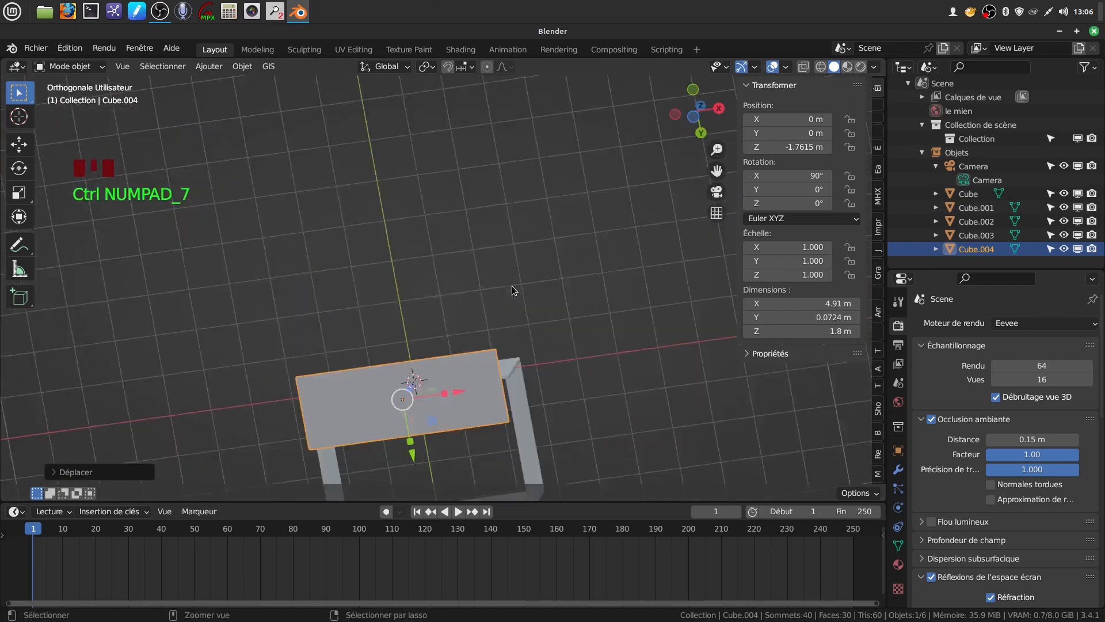
scroll(482, 340, "down", 3)
middle_click_drag(483, 344, 509, 243, "shift")
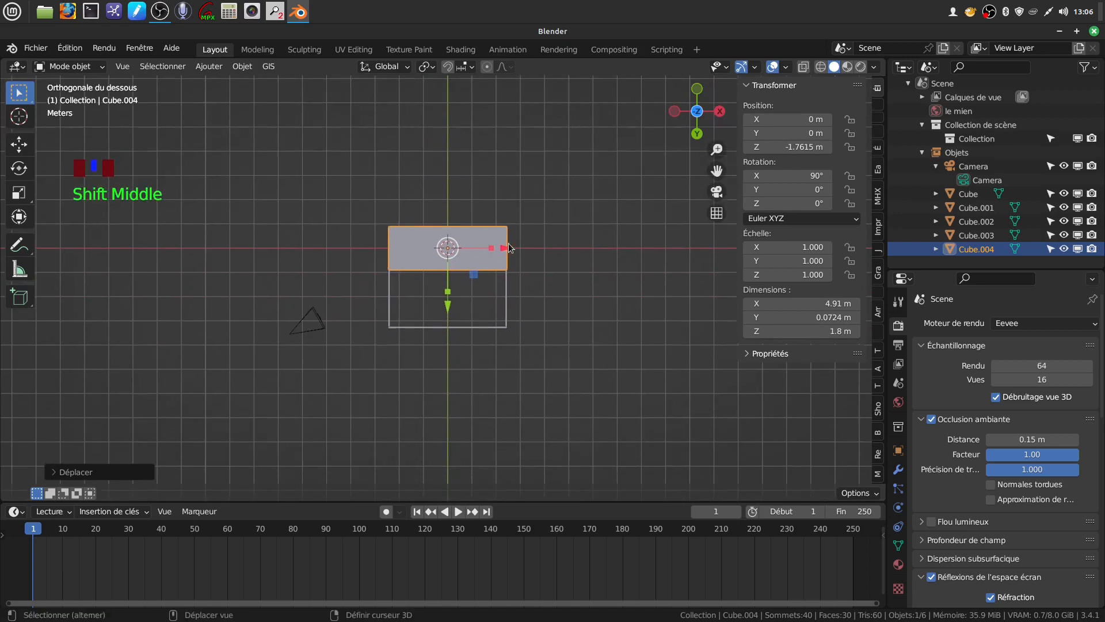
scroll(506, 302, "up", 4)
left_click_drag(455, 269, 465, 315)
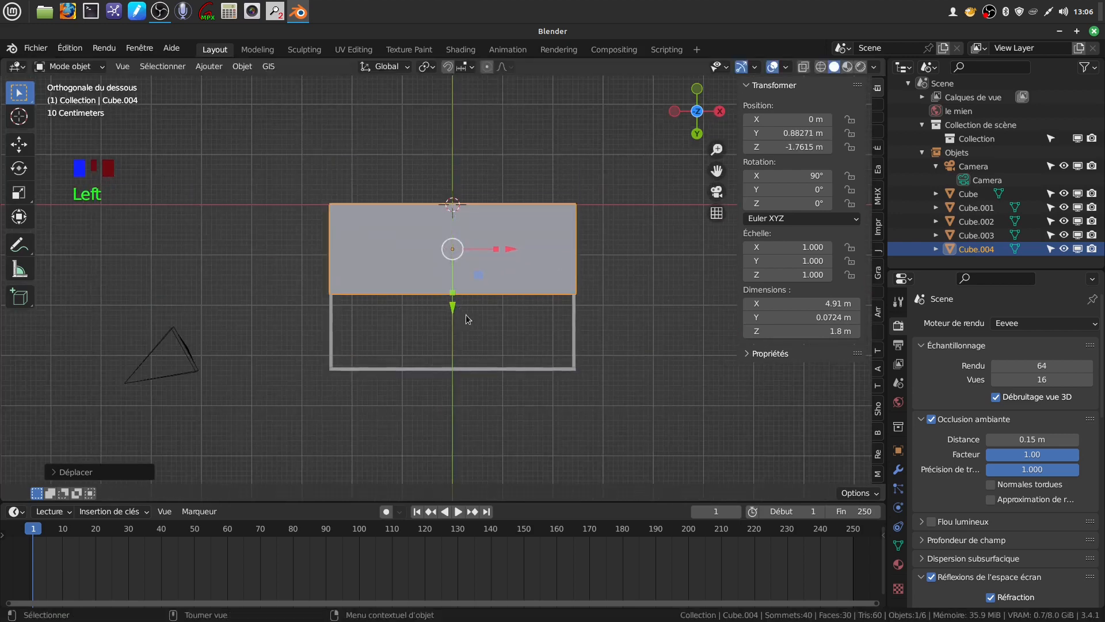
Step: Move the flat bottom board along Y by about -0.012 m so its edge is flush with the near long side
scroll(467, 310, "up", 3)
middle_click_drag(468, 306, 454, 368, "shift")
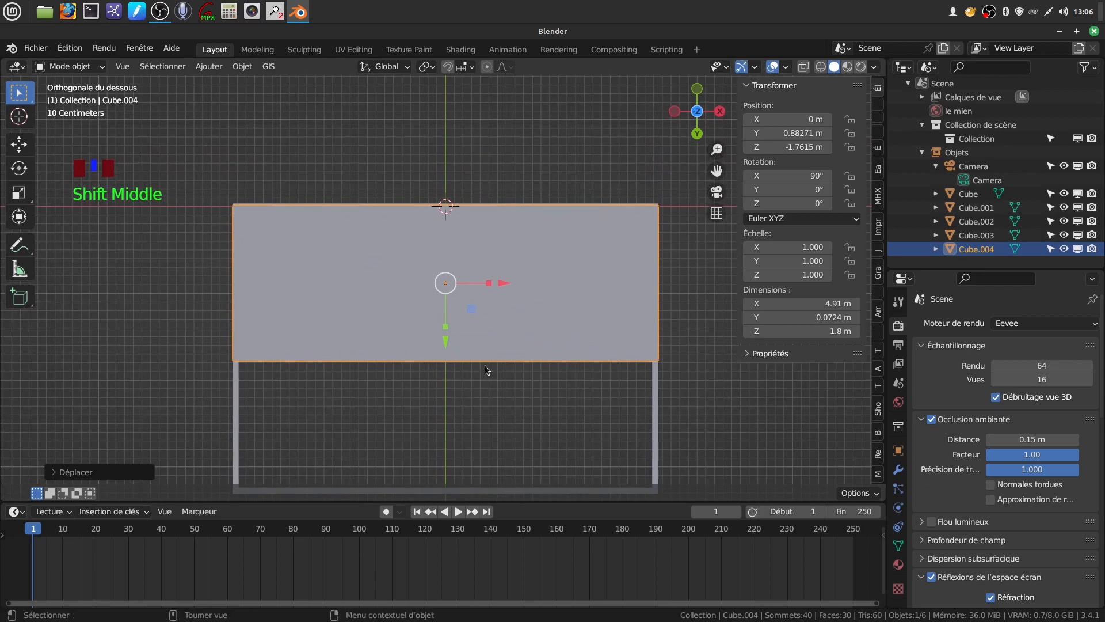
scroll(477, 345, "up", 4)
middle_click_drag(468, 316, 732, 467, "shift")
scroll(605, 437, "up", 3)
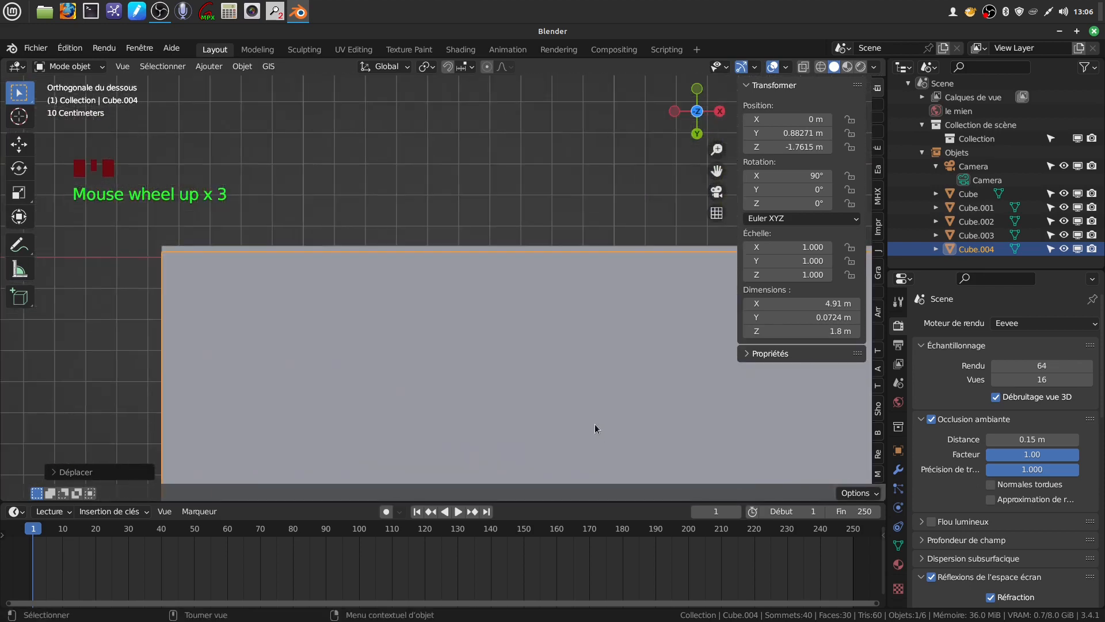
scroll(517, 365, "down", 4)
scroll(517, 364, "up", 3)
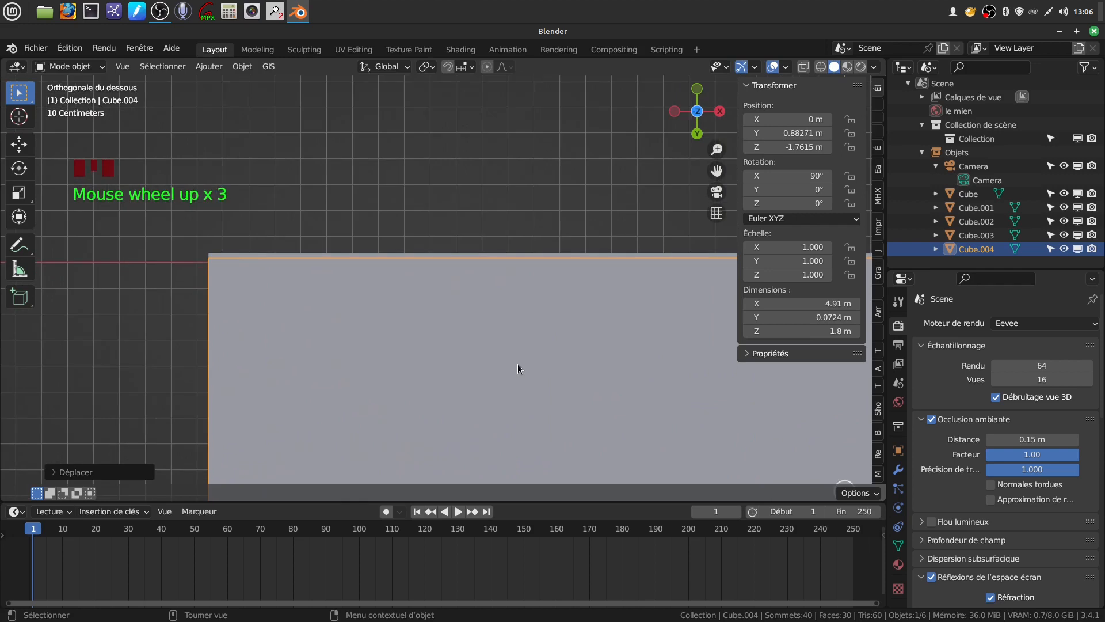
key("g")
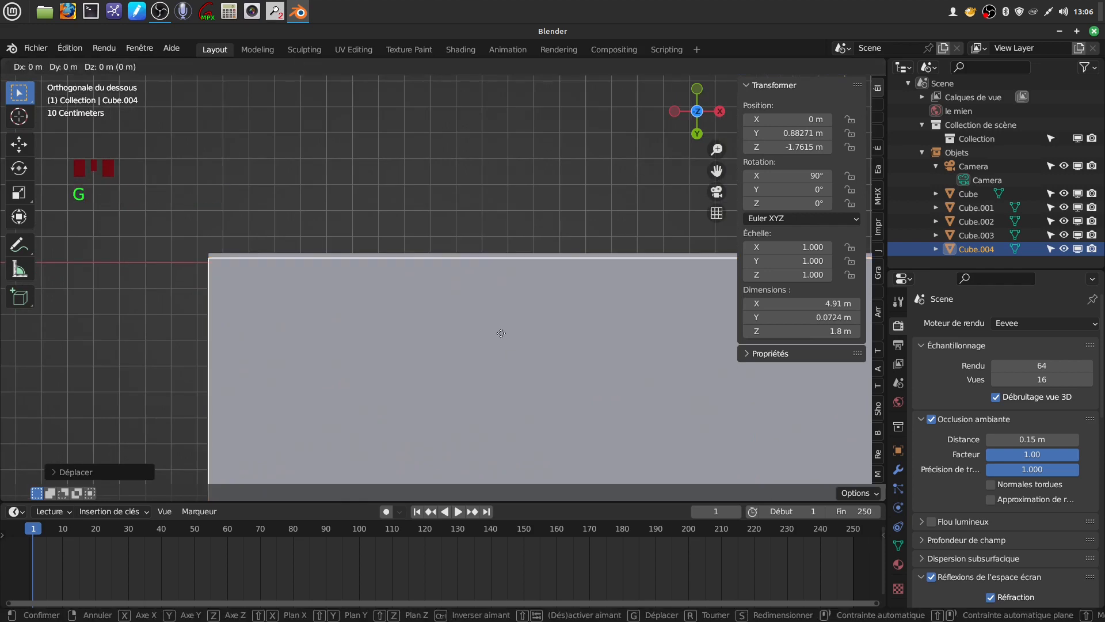
key("y")
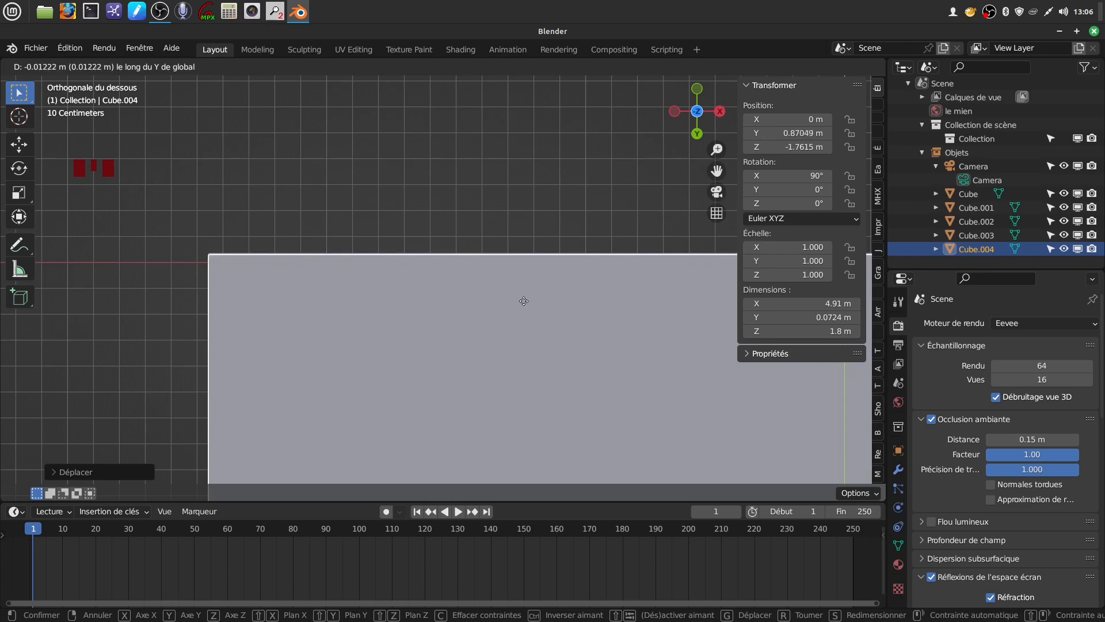
left_click(524, 301)
Step: Raise the bottom board along Z to about -0.96 m, just below the crate's sides
scroll(521, 300, "down", 3)
middle_click_drag(516, 315, 425, 334)
scroll(568, 359, "down", 1)
key("KP_1")
scroll(563, 342, "up", 2)
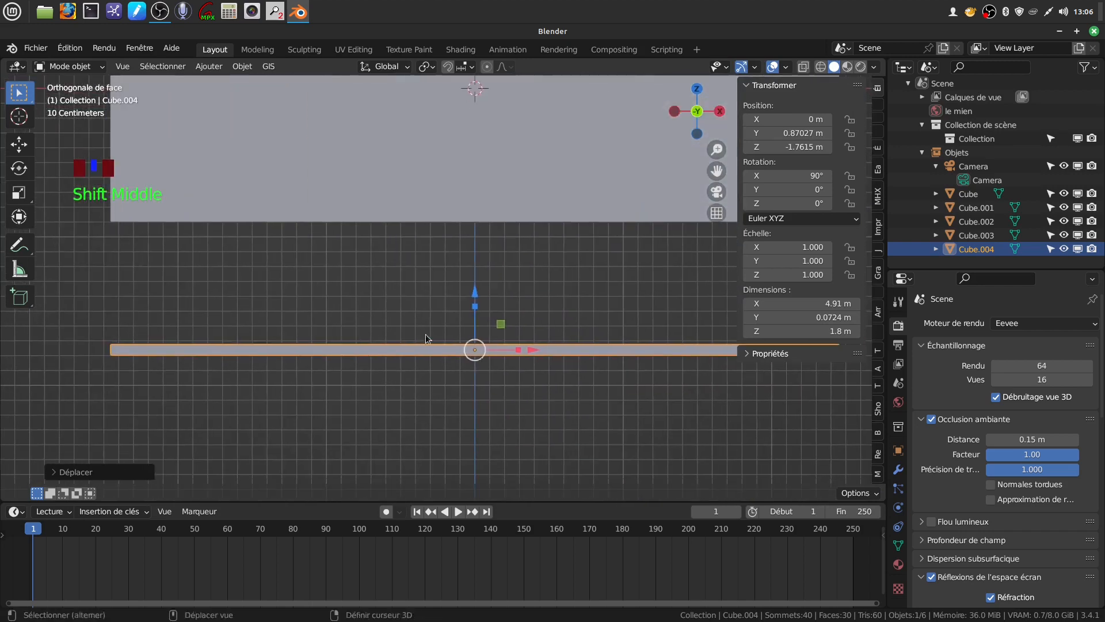
left_click_drag(475, 295, 469, 230)
Step: Nudge the bottom board up along Z to about -0.938 m, flush with the lower edge of the sides
scroll(465, 312, "up", 3)
middle_click_drag(476, 324, 698, 464, "shift")
middle_click_drag(474, 349, 624, 406, "shift")
scroll(526, 386, "up", 4)
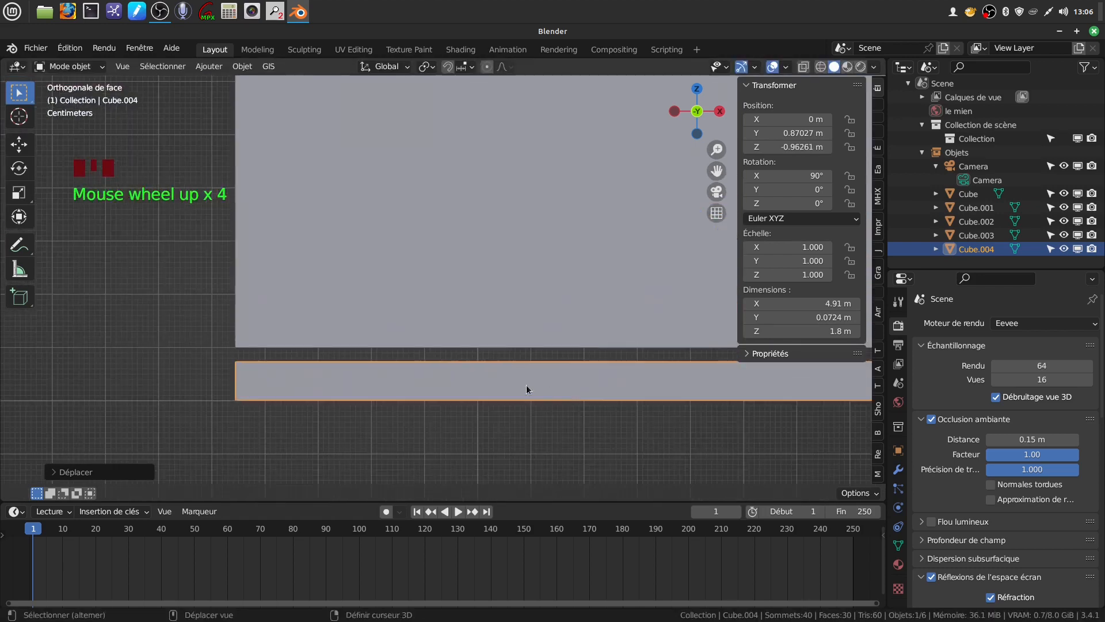
middle_click_drag(526, 386, 529, 360, "shift")
key("g")
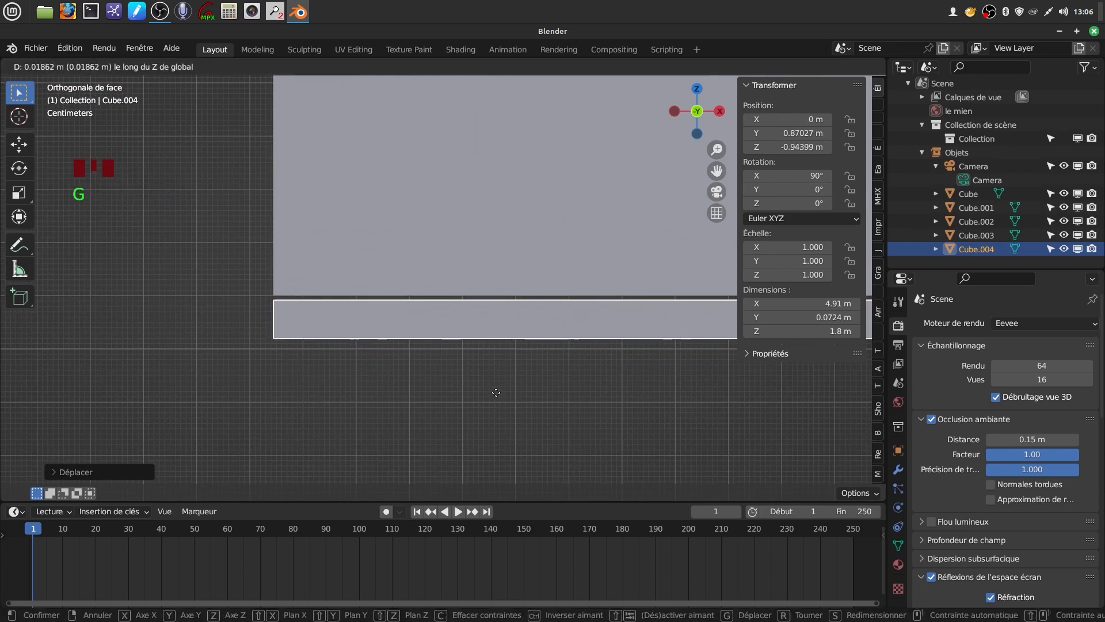
left_click(508, 360)
Step: In Edit Mode with wireframe shading, select the four vertices of the bottom board's edge facing the crate's open half
scroll(506, 369, "down", 10)
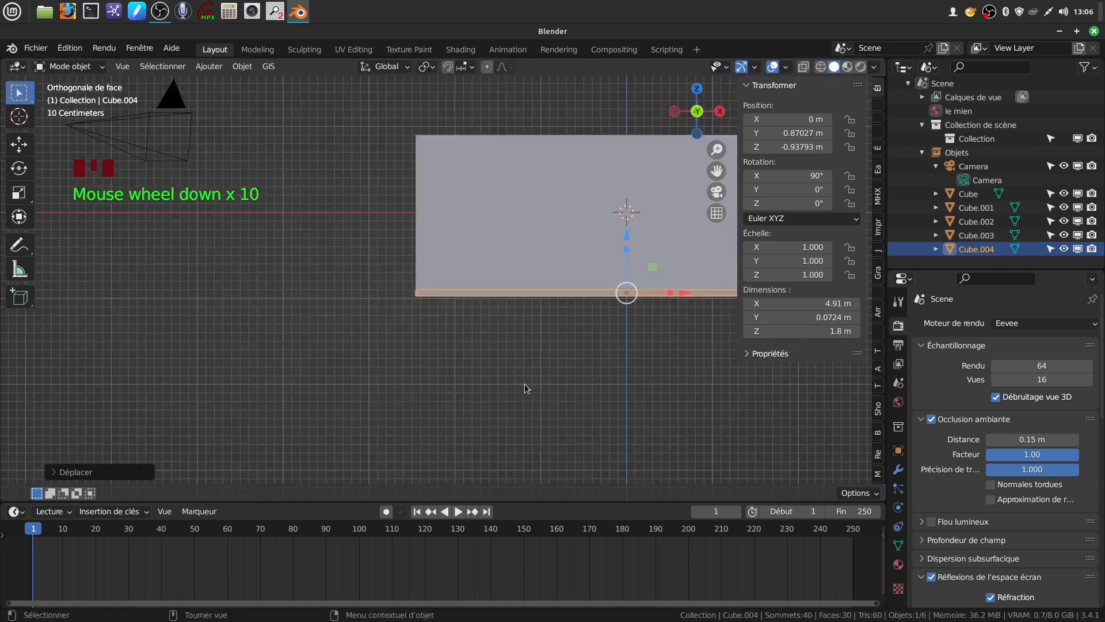
middle_click_drag(524, 383, 545, 298)
scroll(538, 379, "down", 3)
middle_click_drag(538, 377, 499, 308, "shift")
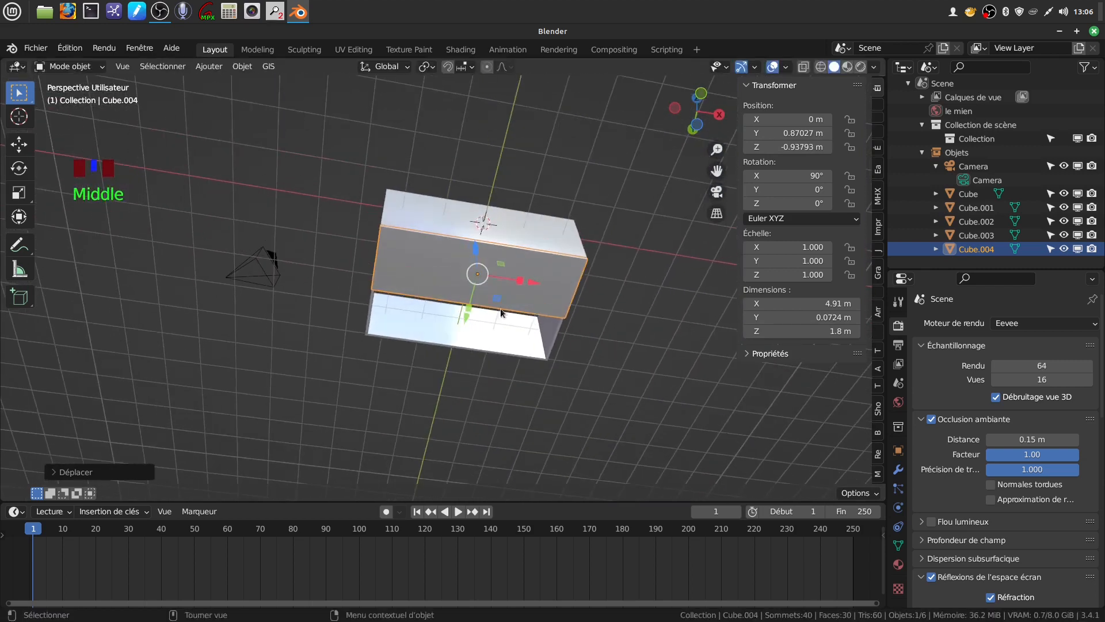
key("ctrl+KP_7")
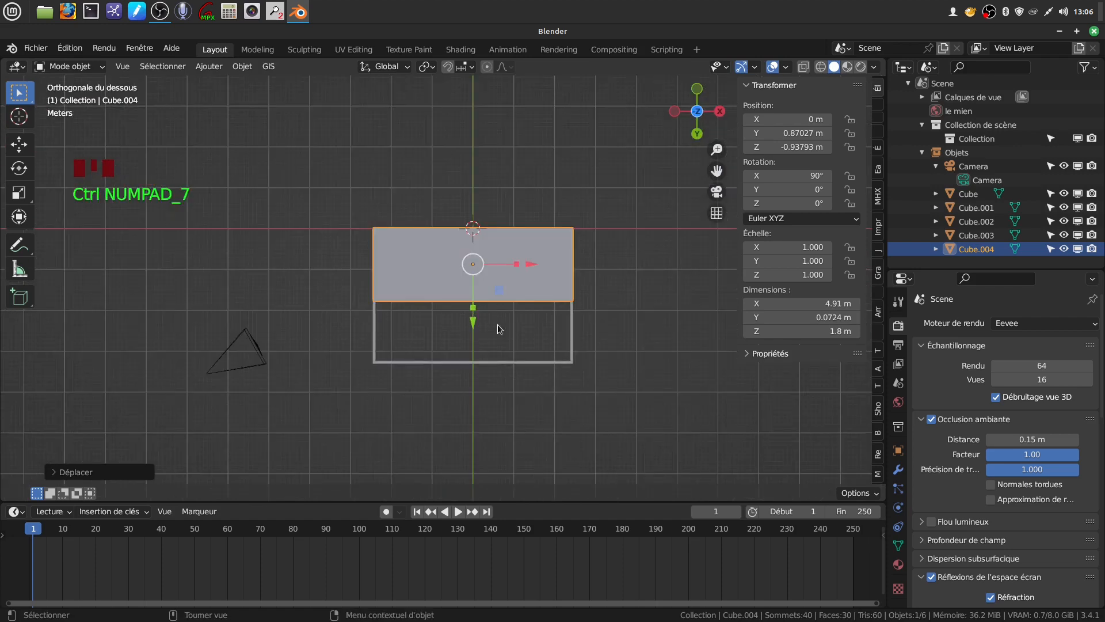
scroll(495, 258, "down", 3, "shift")
middle_click_drag(495, 258, 475, 217, "shift")
key("Tab")
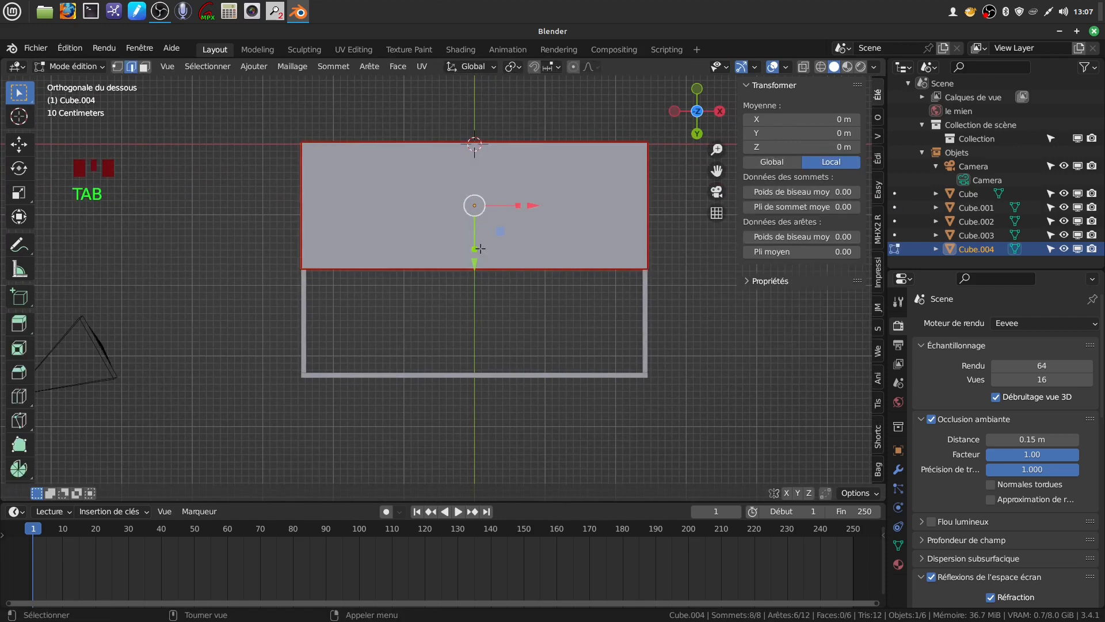
key("a")
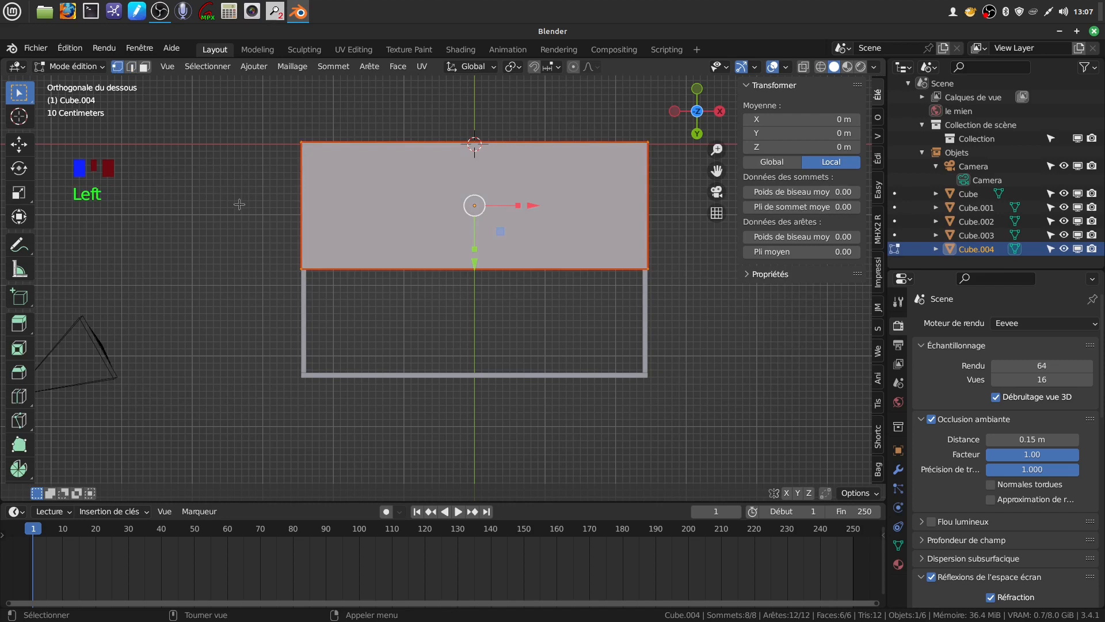
key("alt+z")
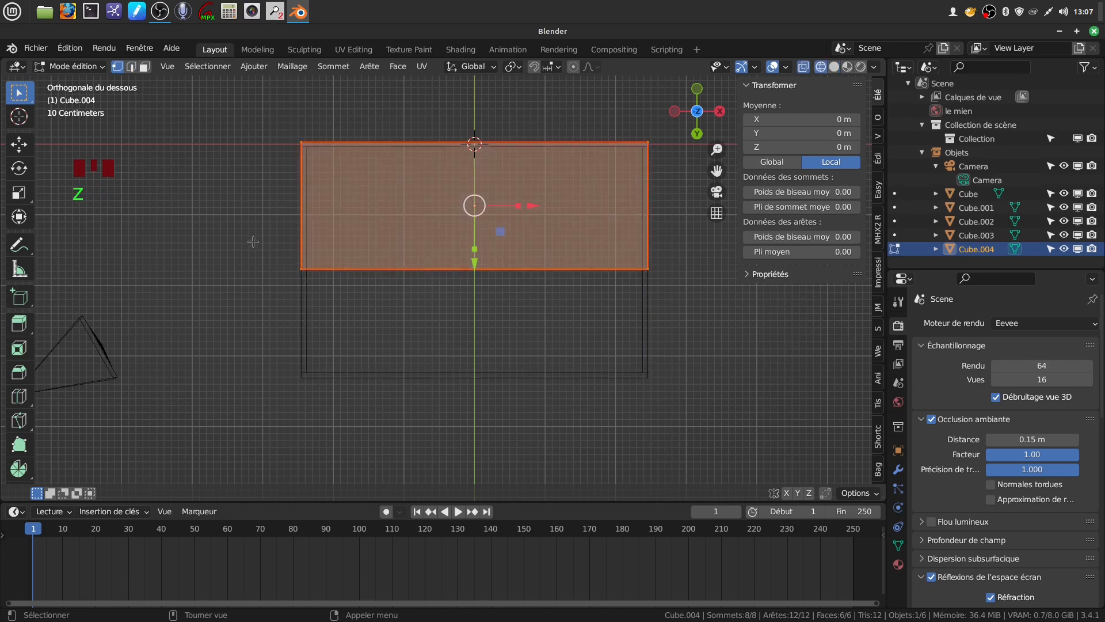
key("alt+a")
left_click_drag(253, 241, 740, 340)
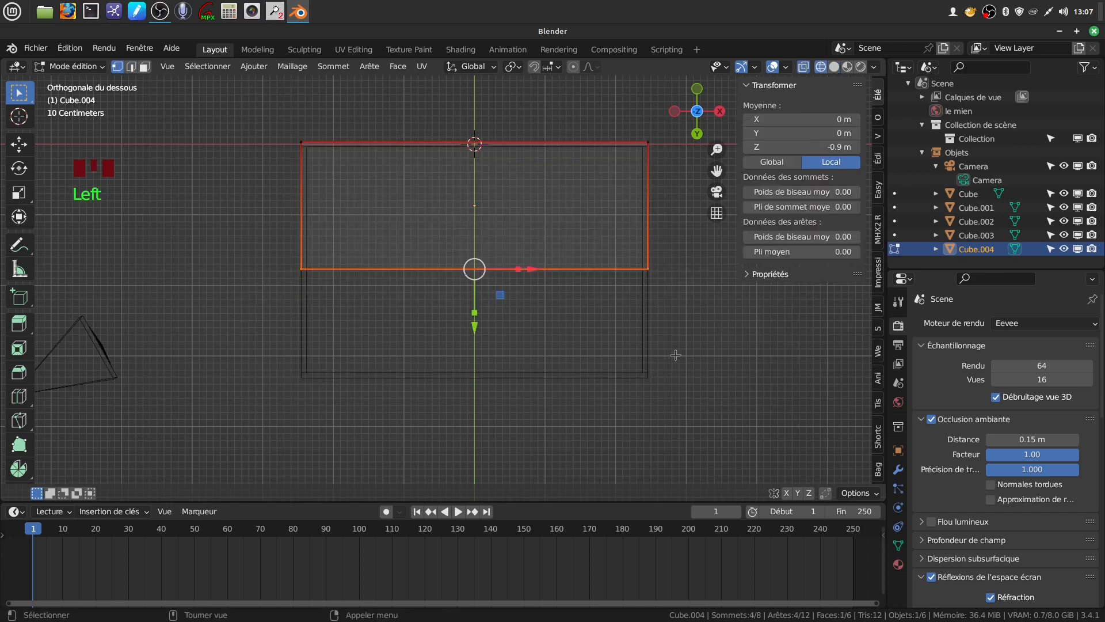
Step: Stretch the selected edge along Y to the far long side's outer face and return to Object Mode in solid shading
scroll(676, 355, "up", 4)
scroll(634, 326, "down", 3)
middle_click_drag(634, 322, 612, 249, "shift")
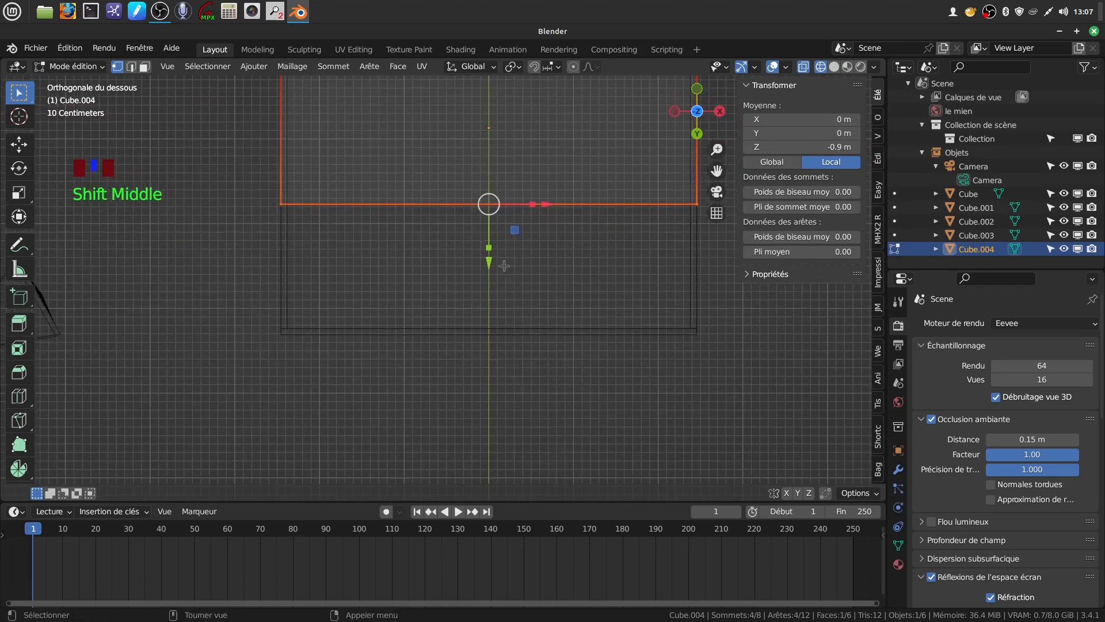
left_click_drag(488, 263, 480, 392)
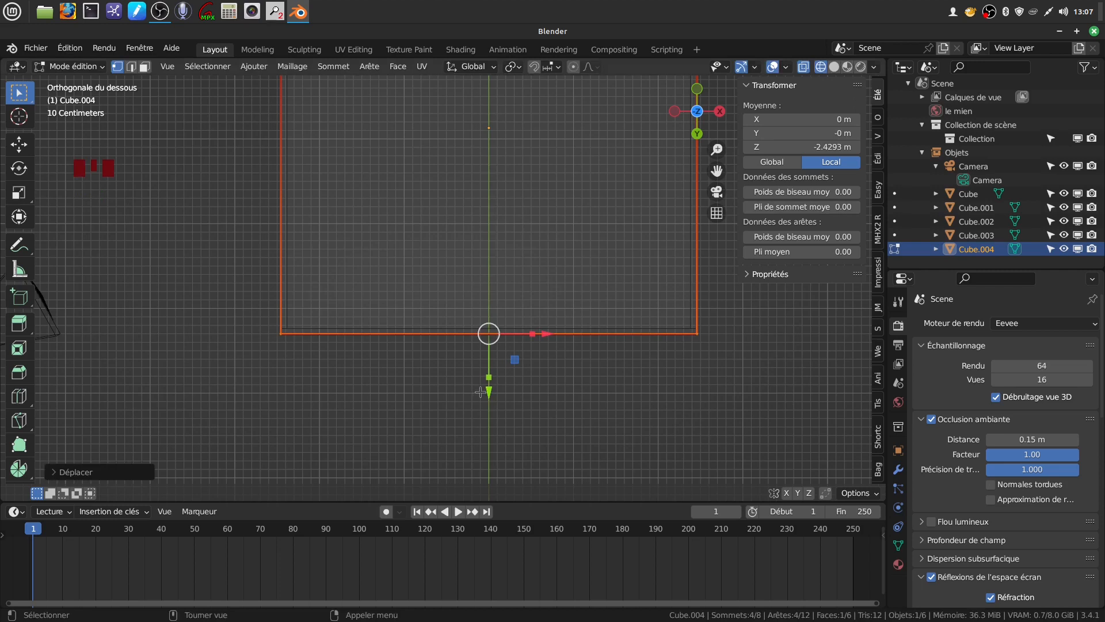
scroll(500, 392, "down", 4)
middle_click_drag(500, 391, 501, 436)
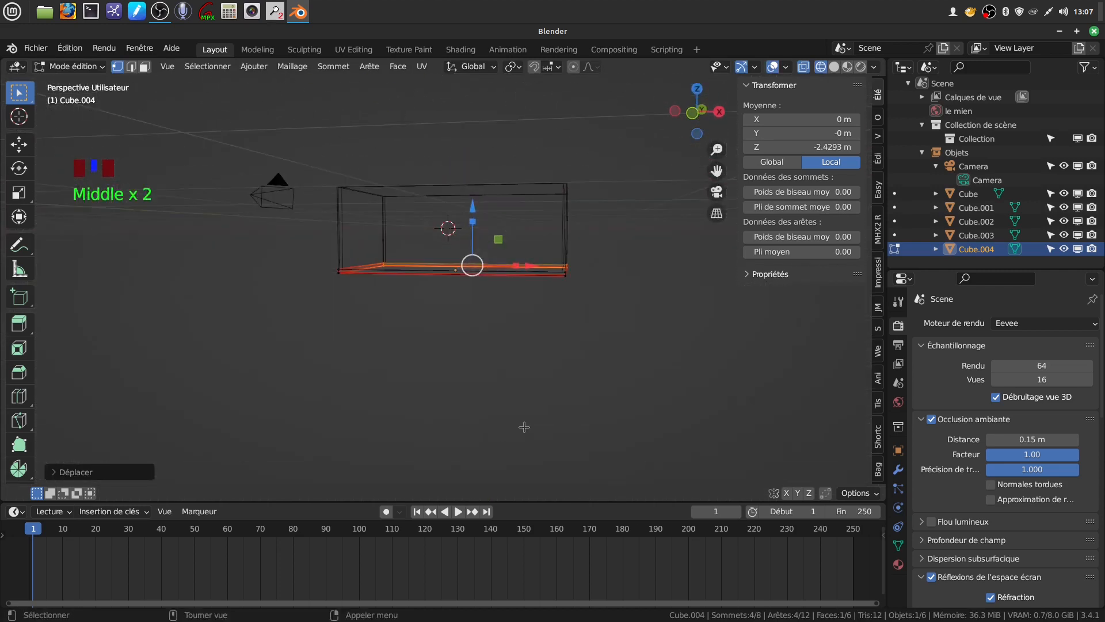
key("shift+z")
mouse_move(518, 400)
middle_mouse_down()
mouse_move(611, 387)
mouse_move(596, 398)
mouse_move(589, 350)
mouse_move(612, 276)
mouse_move(656, 323)
mouse_move(485, 379)
mouse_move(496, 361)
mouse_move(441, 361)
mouse_move(478, 361)
middle_mouse_up()
left_click(554, 372)
key("Tab")
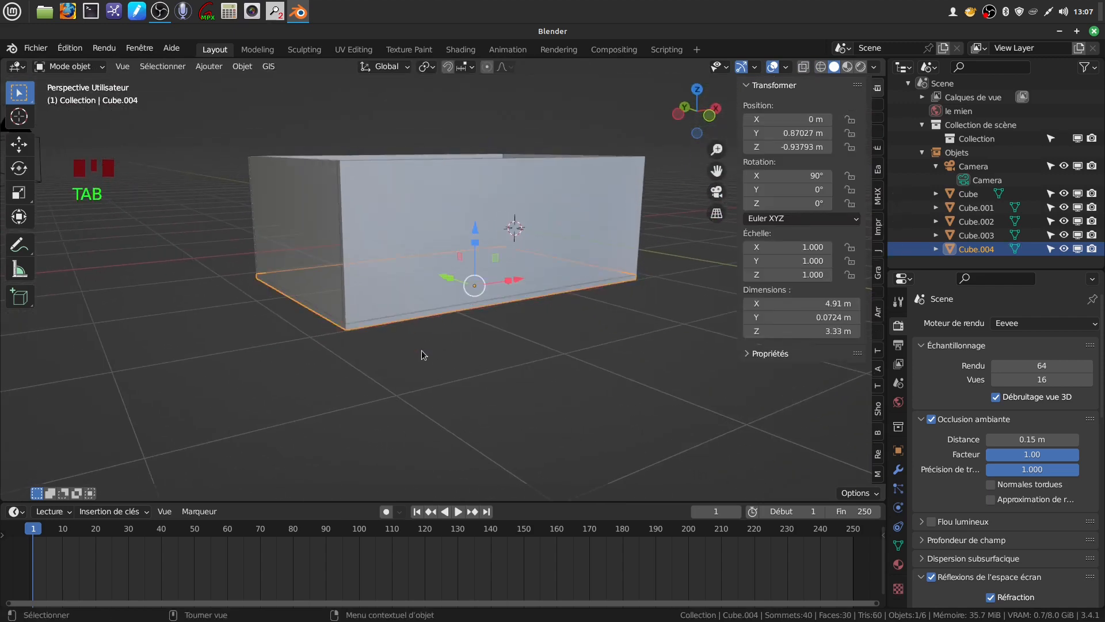
Step: Apply all transforms to the bottom board, set its origin to geometry and deselect it
key("ctrl+a")
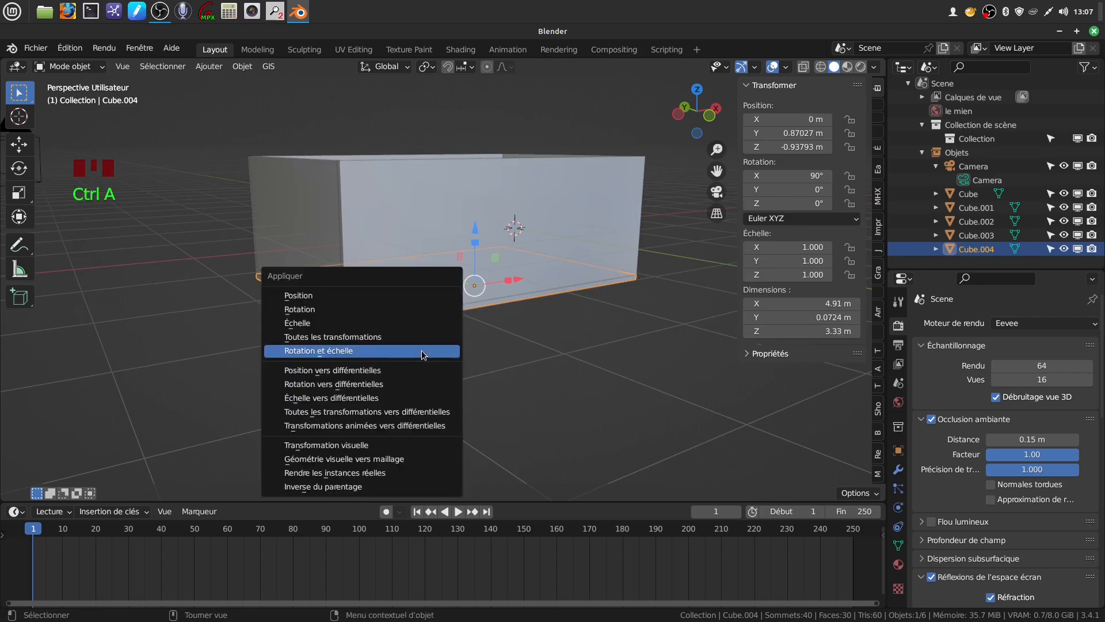
left_click(382, 339)
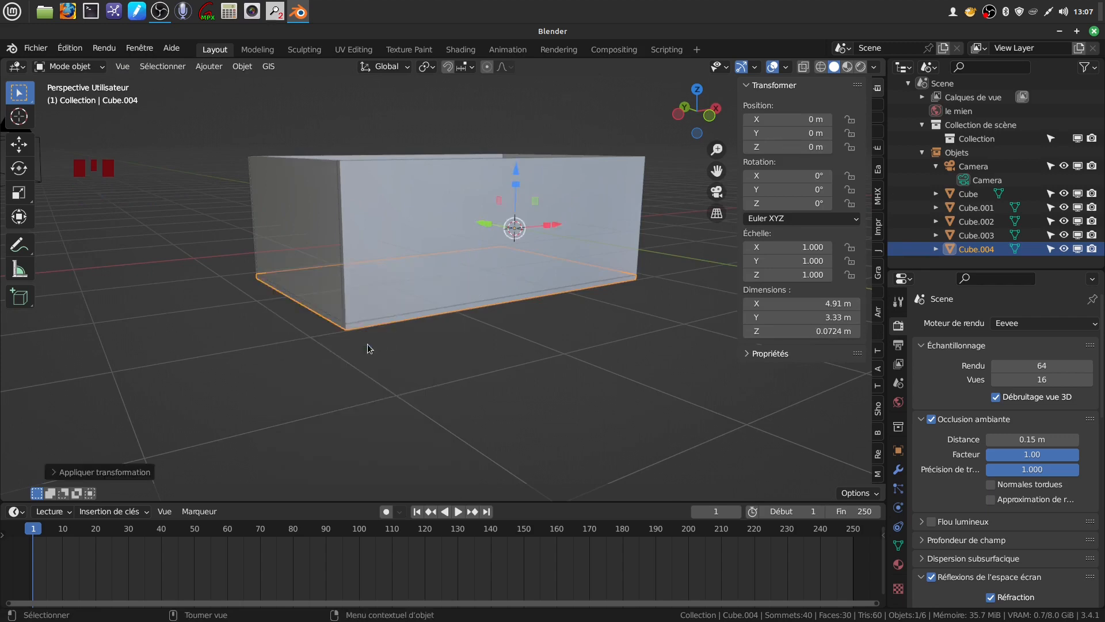
left_click(208, 66)
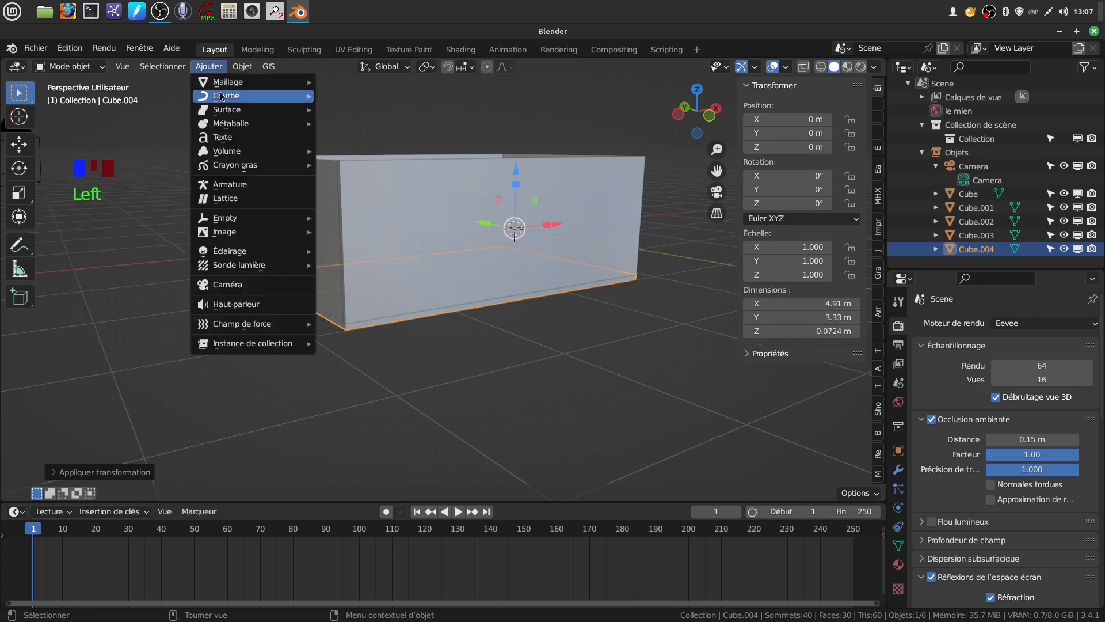
mouse_move(241, 68)
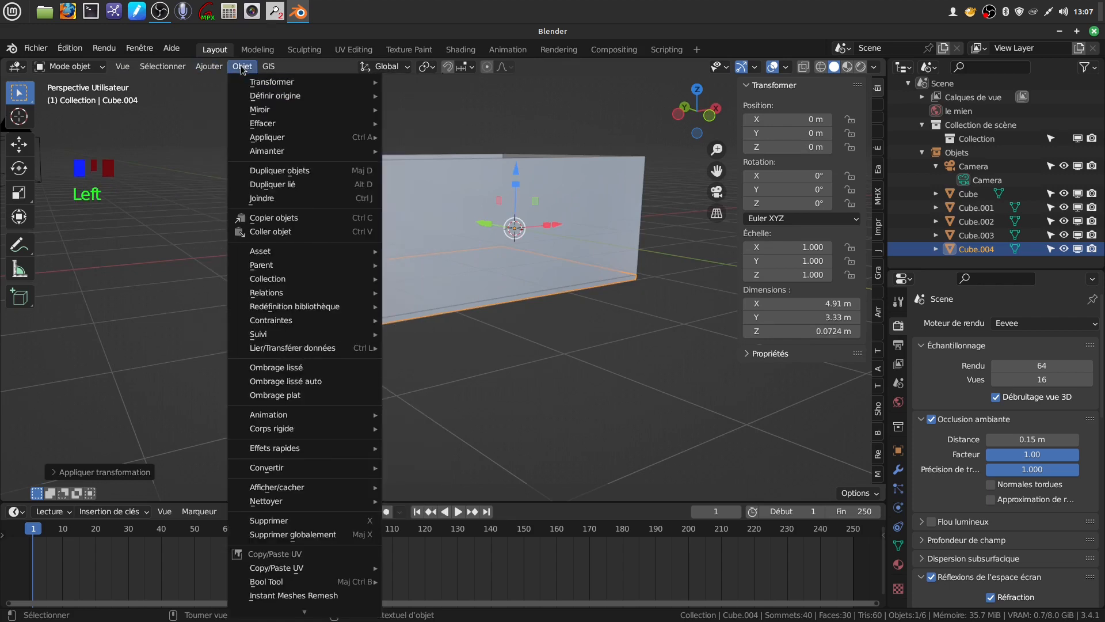
mouse_move(263, 99)
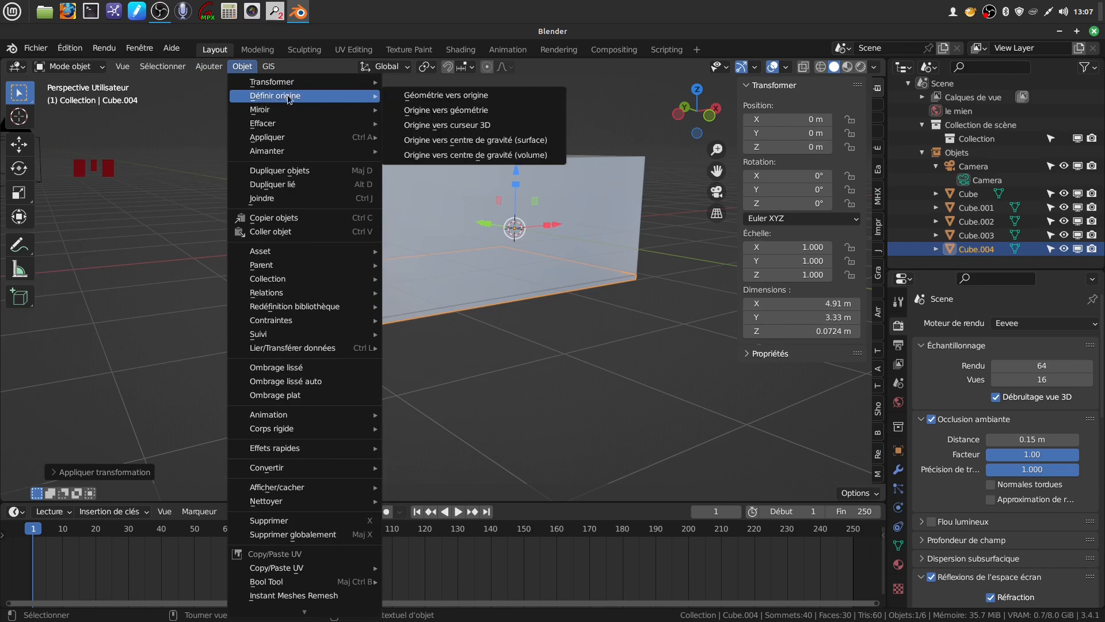
left_click(426, 111)
middle_click_drag(506, 230, 540, 315)
scroll(497, 234, "down", 3)
scroll(525, 338, "up", 3)
left_click(517, 403)
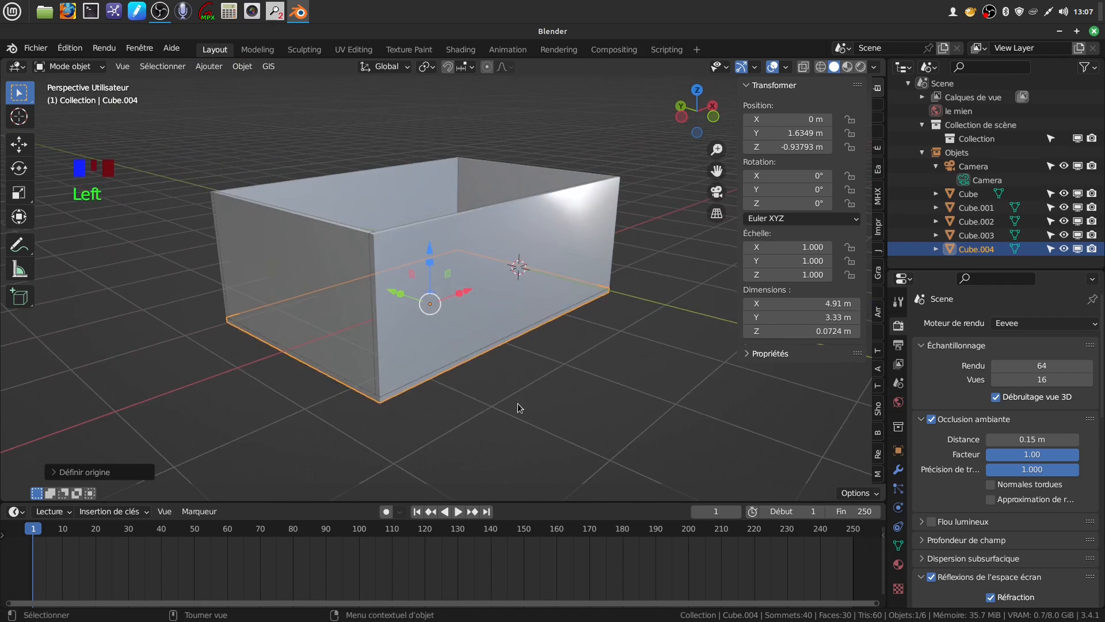
Step: Examine the assembled crate's corners and joints from outside, picking out the near long side
scroll(402, 247, "down", 2)
mouse_move(401, 247)
middle_mouse_down()
mouse_move(434, 268)
mouse_move(423, 246)
middle_mouse_up()
scroll(413, 300, "up", 2)
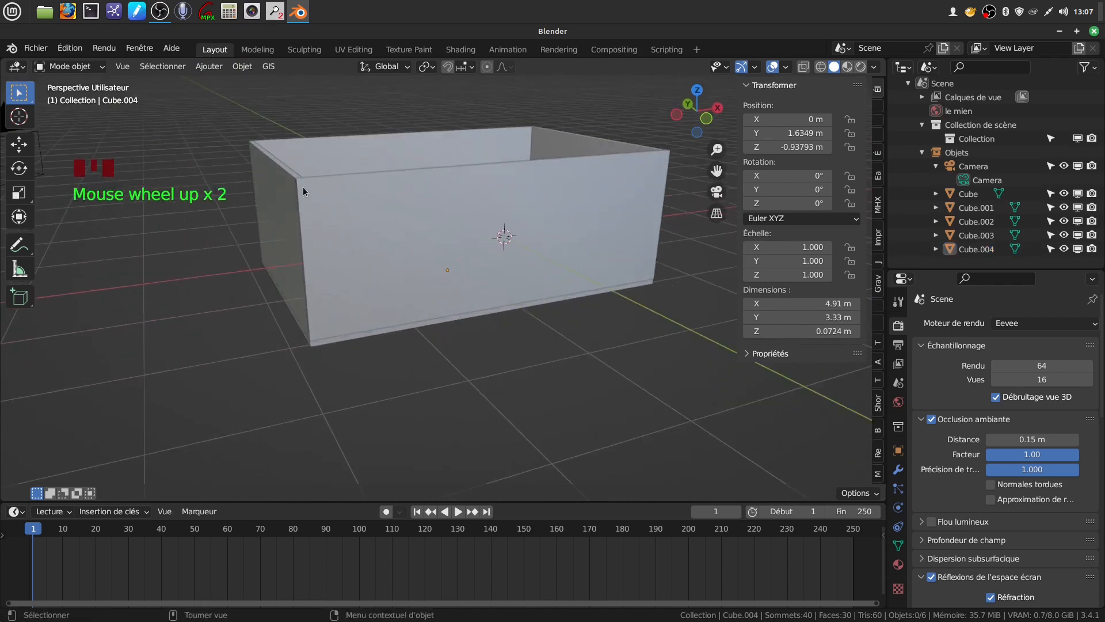
middle_click_drag(324, 324, 336, 279)
scroll(357, 288, "down", 3)
scroll(376, 308, "up", 2)
scroll(368, 317, "down", 2)
scroll(342, 269, "up", 3)
mouse_move(337, 279)
middle_mouse_down("shift")
mouse_move(343, 316)
mouse_move(395, 282)
mouse_move(353, 282)
middle_mouse_up("shift")
scroll(343, 312, "down", 1)
scroll(376, 281, "down", 1)
left_click(353, 282)
scroll(406, 309, "down", 3)
middle_click_drag(405, 308, 330, 284, "shift")
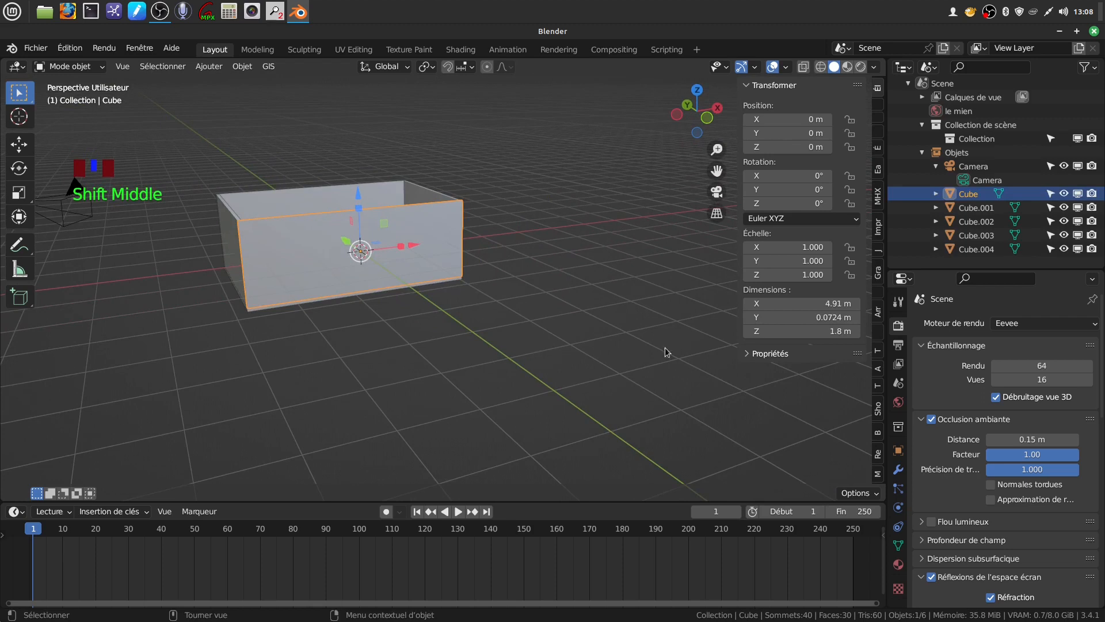
Step: Hide the transform sidebar and give the crate's bottom board a new material with an Image Texture as base color
key("n")
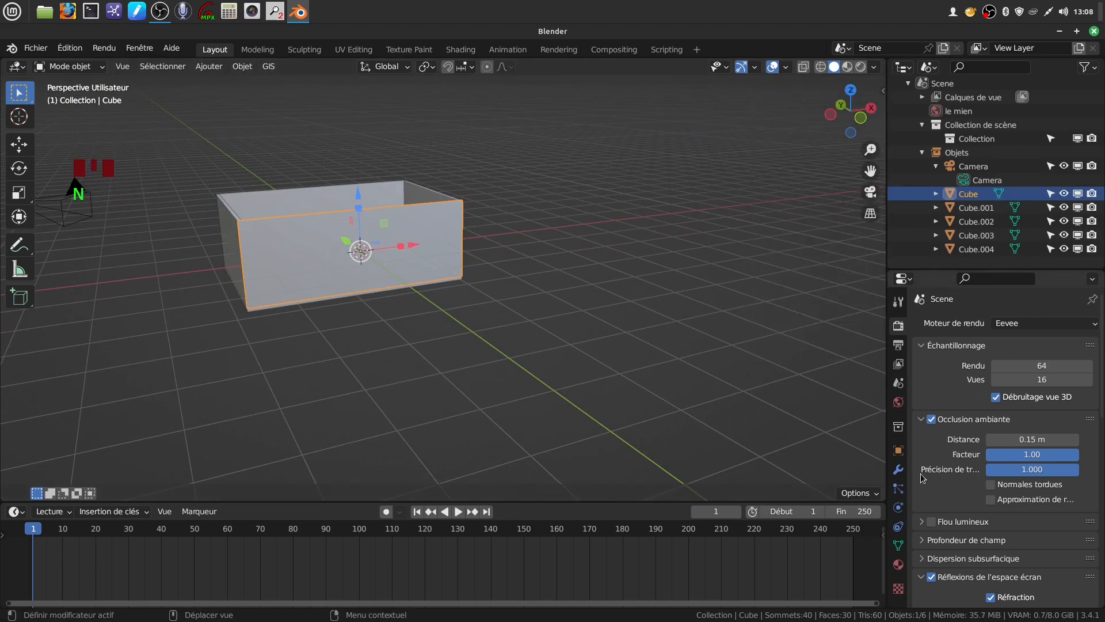
middle_click_drag(637, 382, 444, 298)
left_click(367, 365)
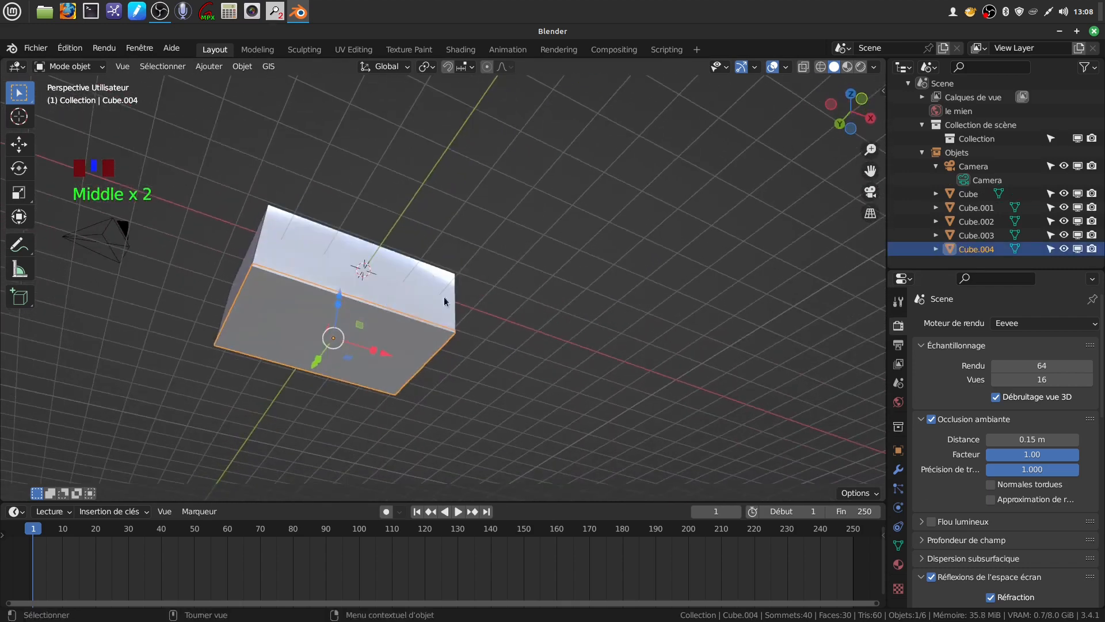
left_click(897, 567)
left_click(979, 381)
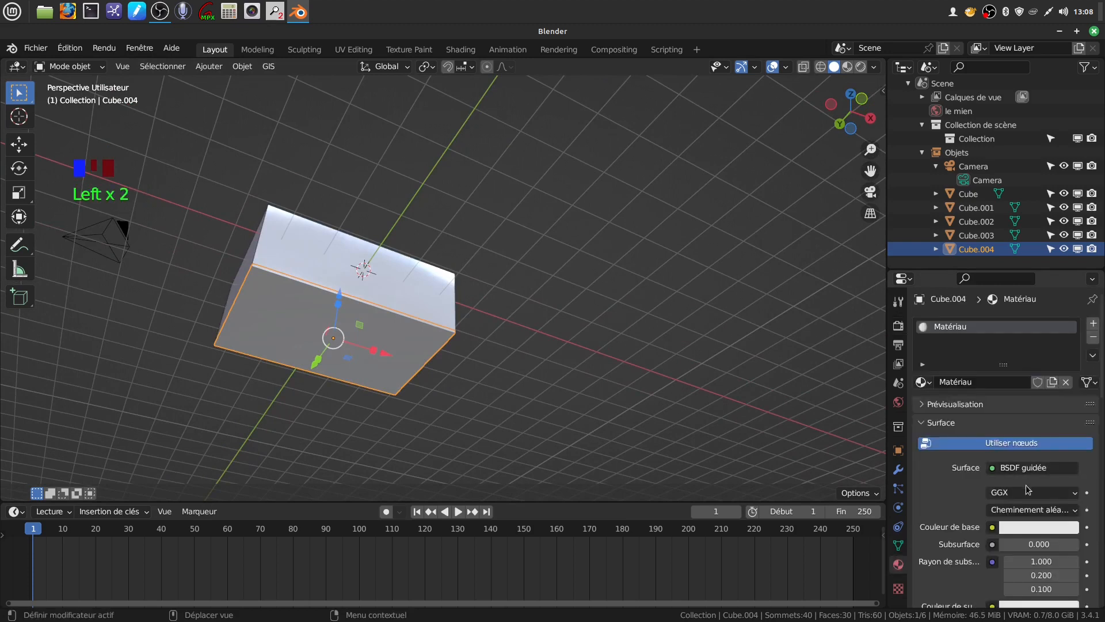
left_click(993, 528)
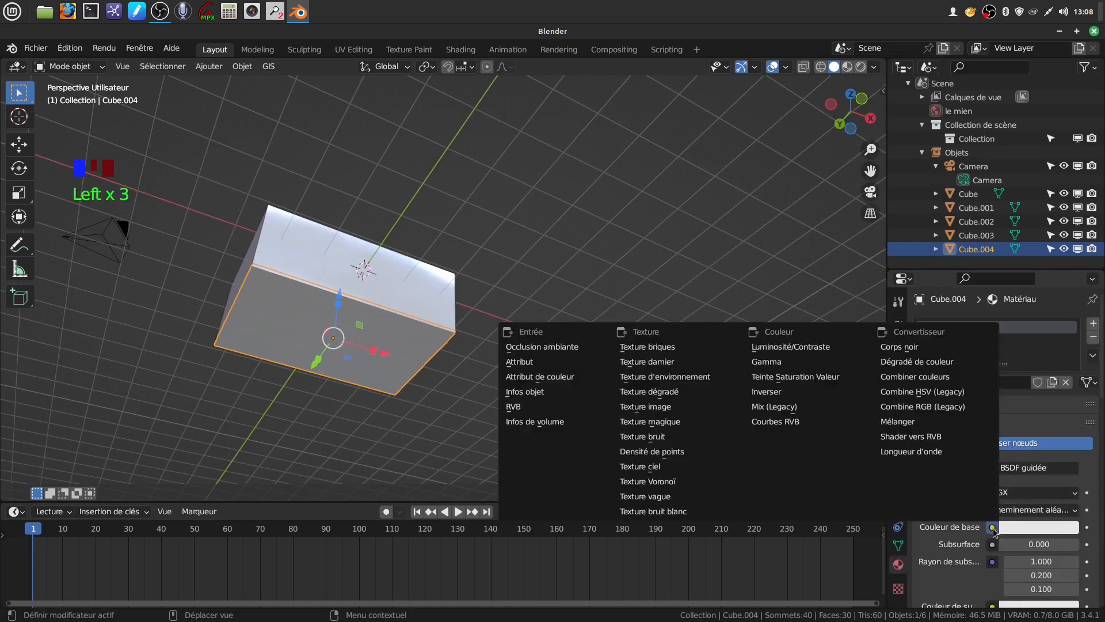
left_click(700, 405)
Step: Lower the new material's Specular value to about 0.043
scroll(1011, 483, "down", 5)
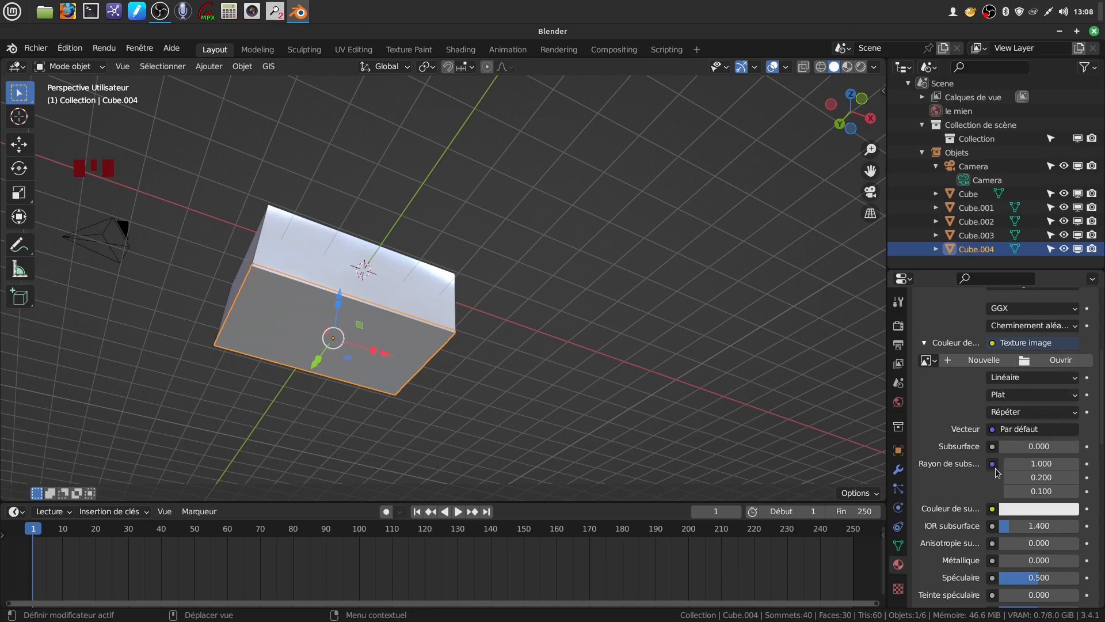
scroll(989, 505, "down", 2)
left_click_drag(1040, 536, 1012, 535)
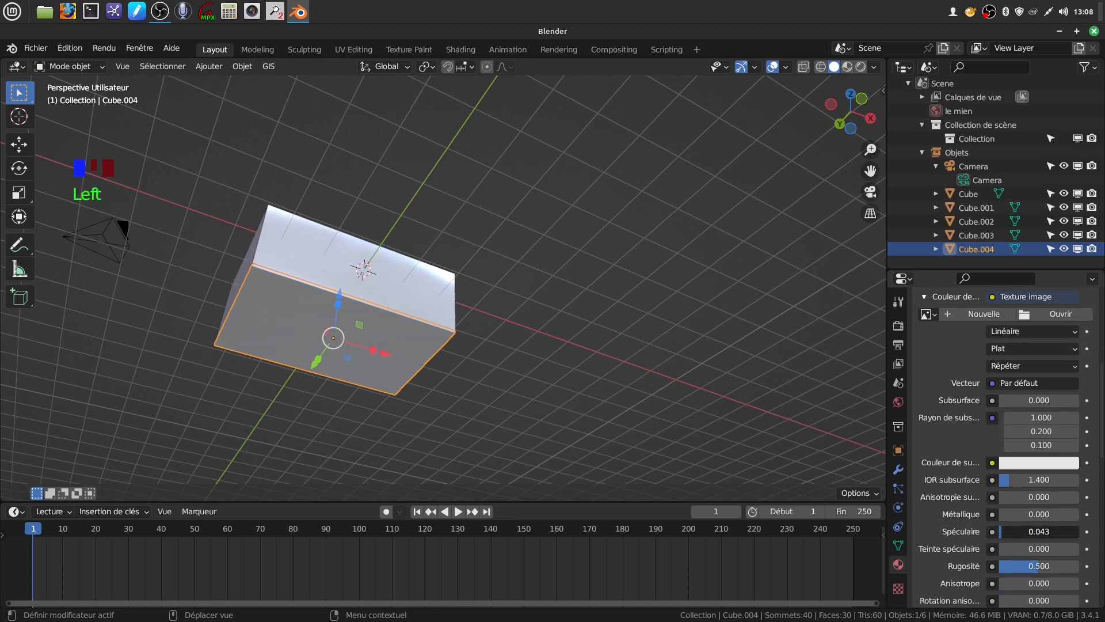
Step: Load téléchargement (3).png from the nestlé folder as the bottom board material's base color texture
scroll(985, 428, "up", 5)
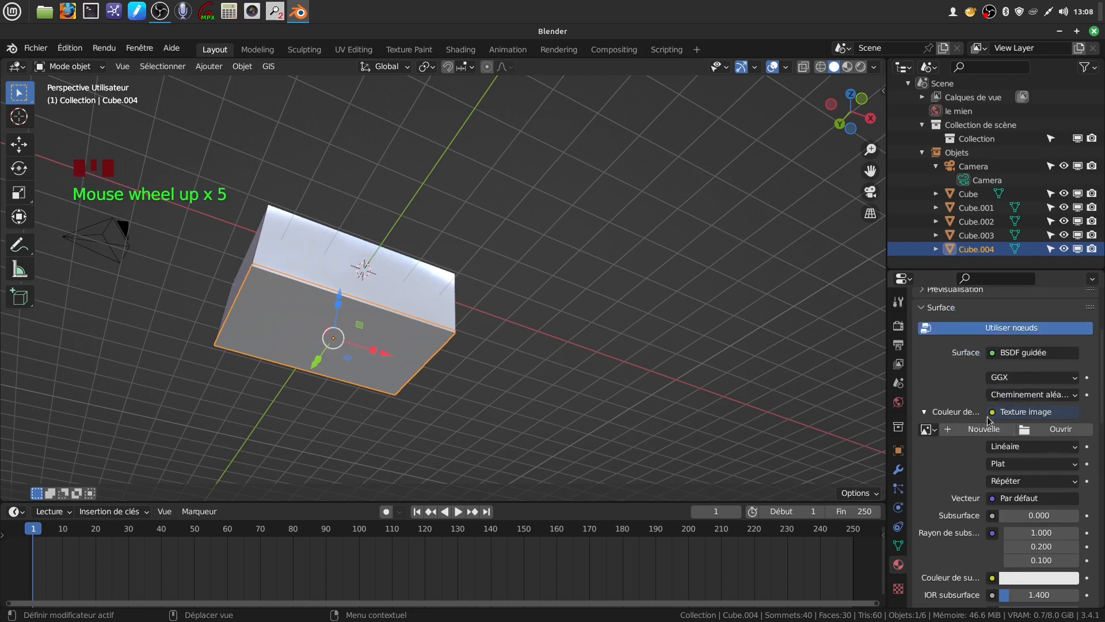
left_click(1026, 432)
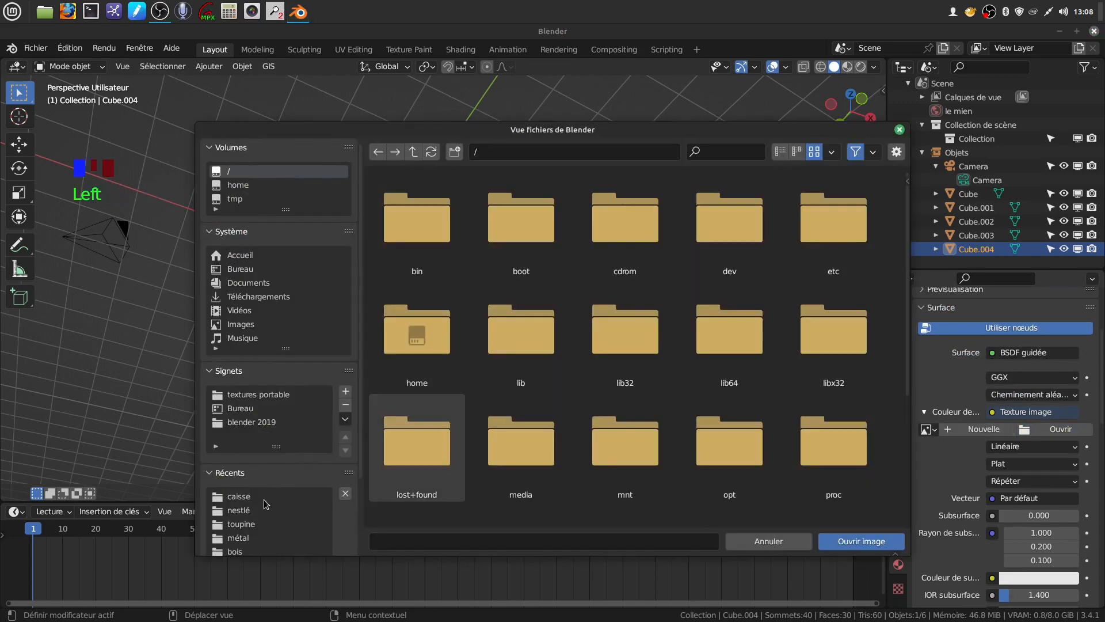
left_click(265, 509)
left_click(637, 325)
left_click(859, 541)
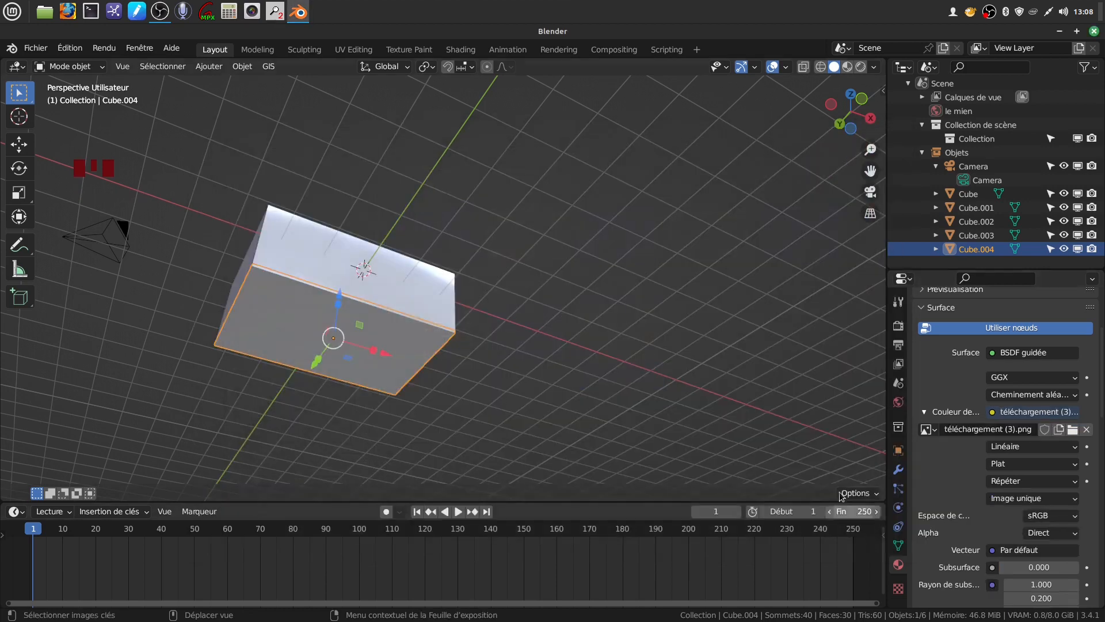
Step: Split the 3D viewport, turn the new area into a UV Editor and display téléchargement (3).png in it
left_click_drag(882, 60, 325, 68)
left_click(347, 68)
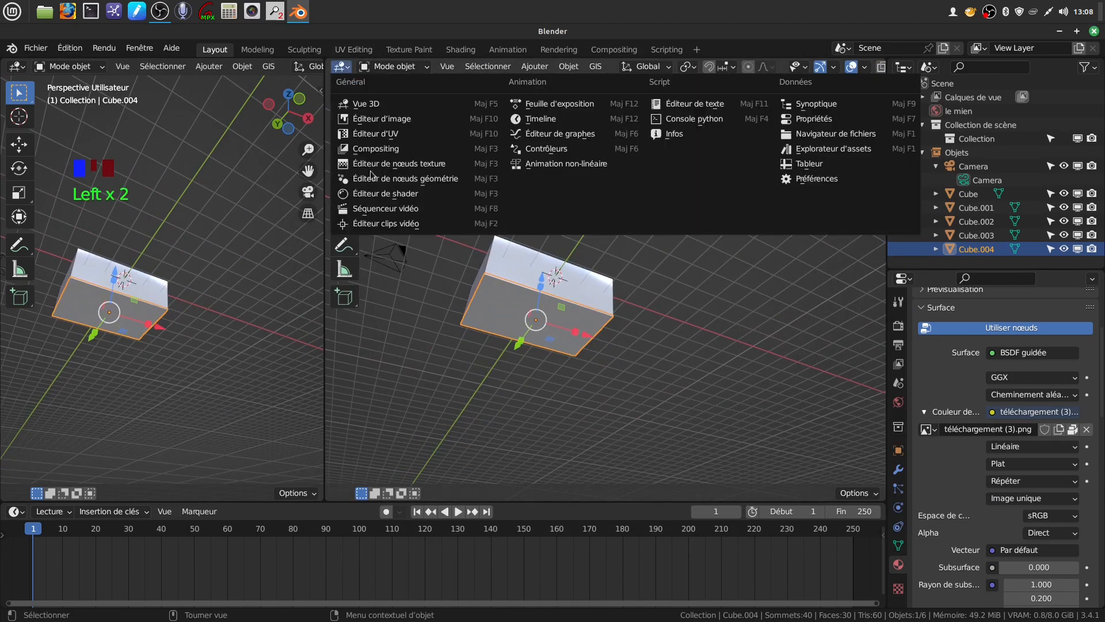
left_click(427, 134)
scroll(539, 272, "down", 1)
scroll(597, 316, "up", 3)
left_click(547, 494)
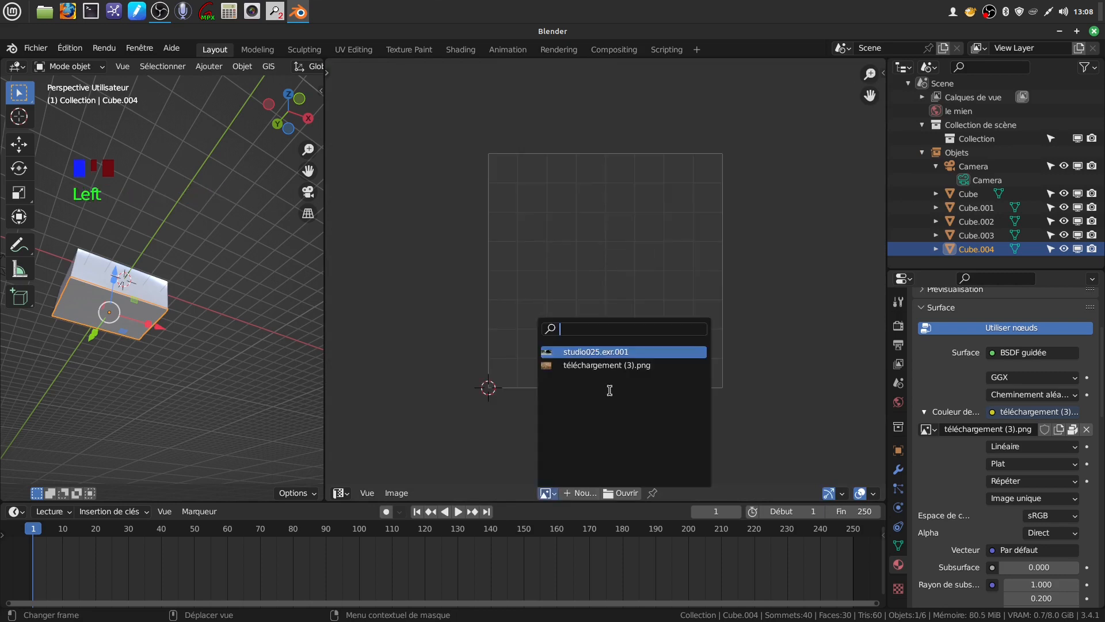
left_click(613, 365)
scroll(587, 253, "down", 4)
Step: Enter Edit Mode on the bottom board, select its whole mesh and unwrap it with the standard Unwrap
mouse_move(170, 297)
middle_mouse_down()
mouse_move(176, 319)
mouse_move(180, 310)
middle_mouse_up()
key("Tab")
key("a")
key("a")
key("a")
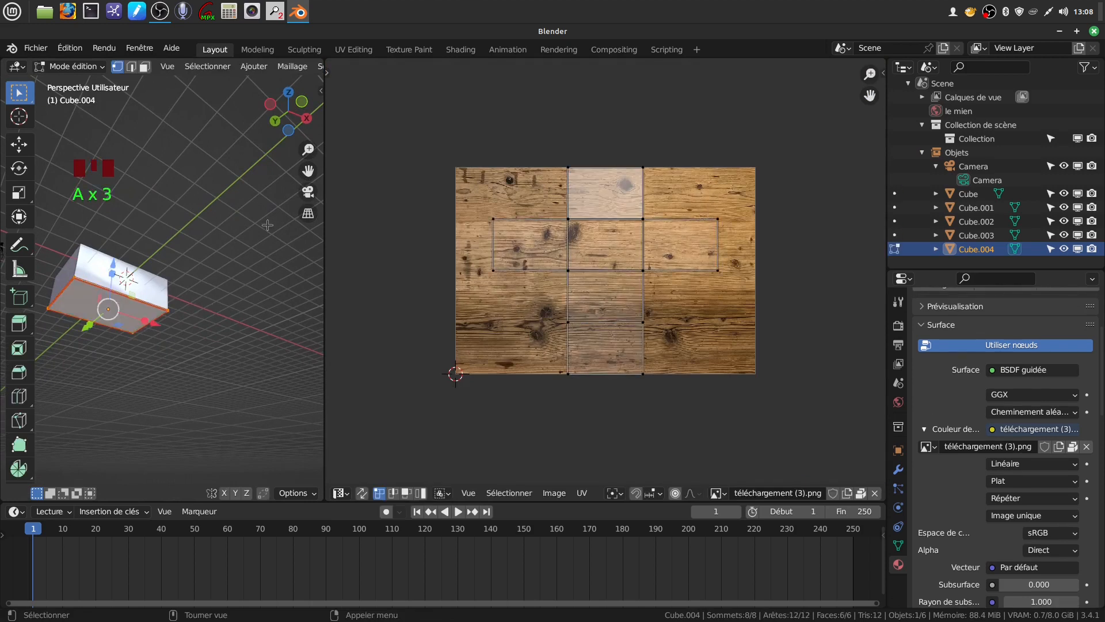
key("u")
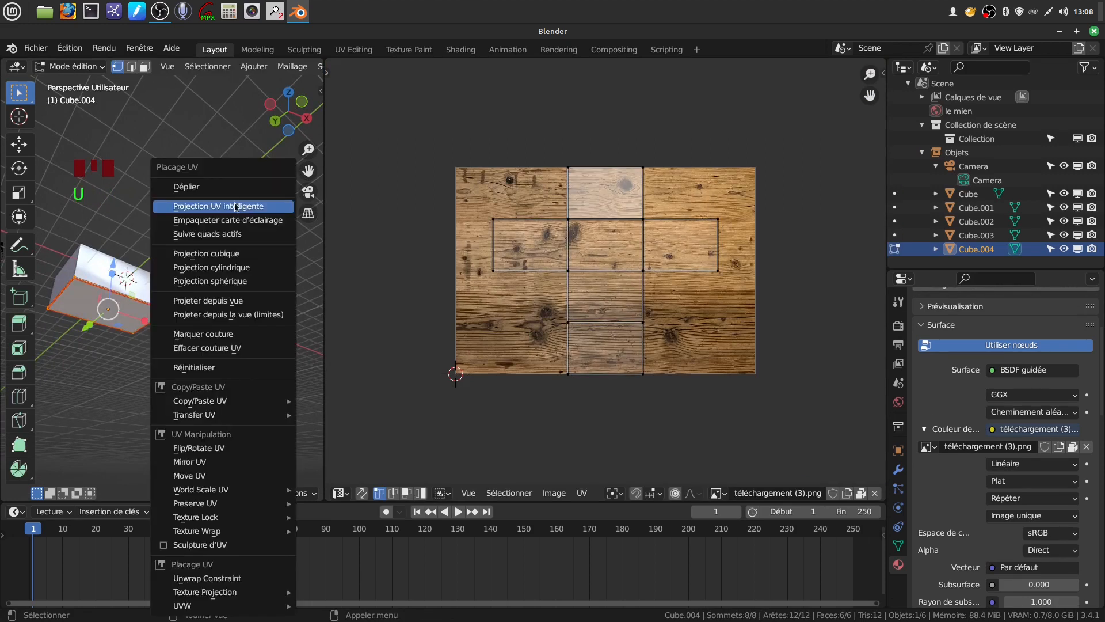
left_click(211, 185)
scroll(627, 305, "up", 1)
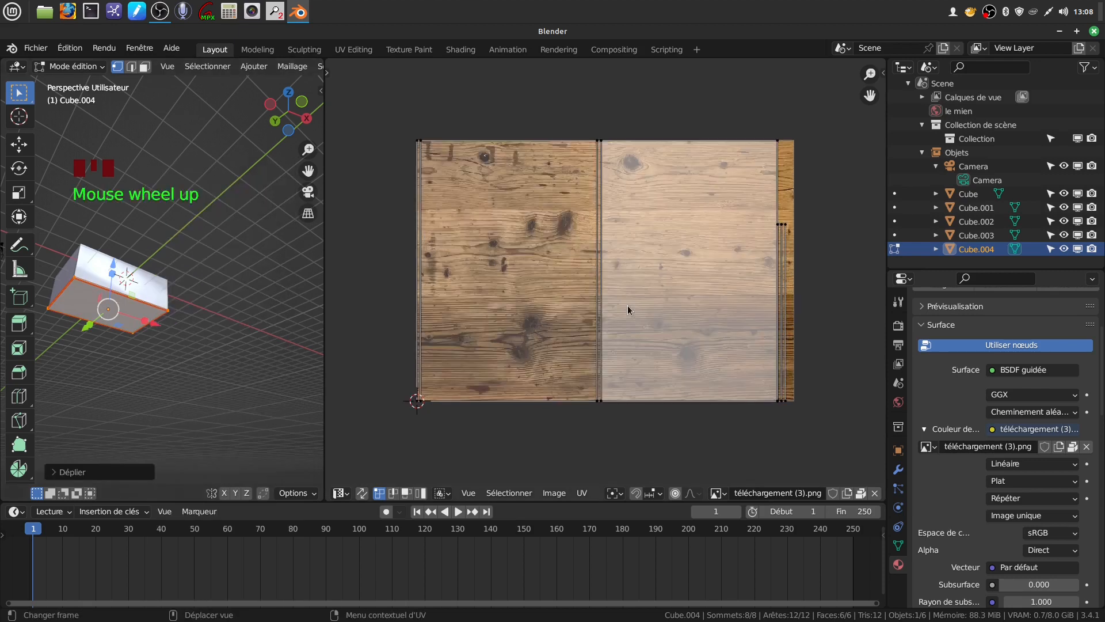
Step: Select the linked UV island of one large face and move it over the other large face's island
middle_click_drag(628, 305, 550, 241)
left_click(551, 231)
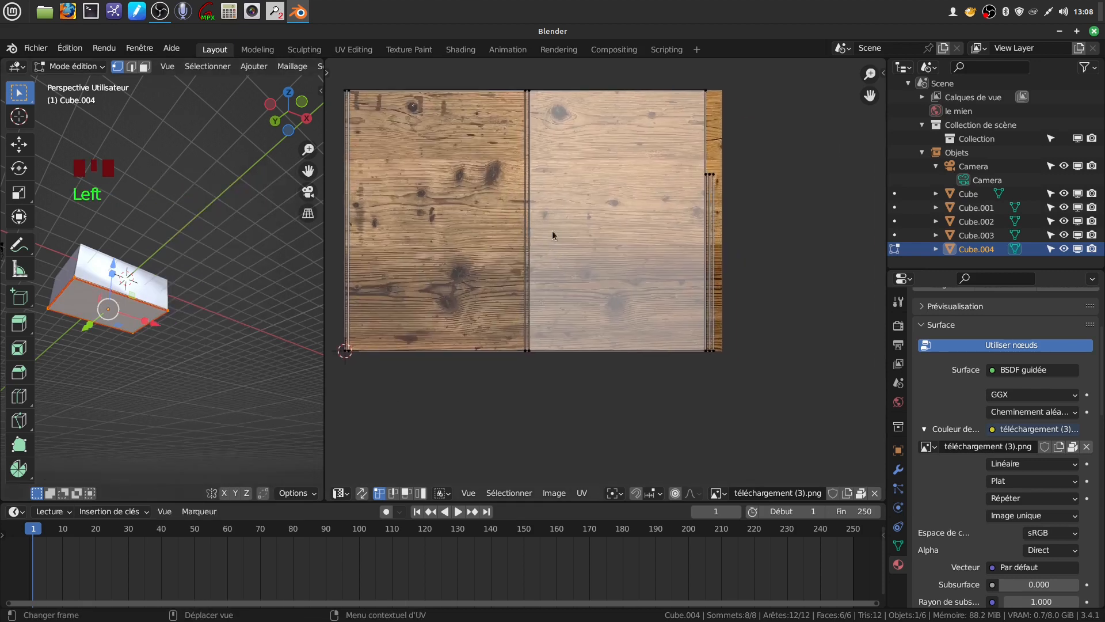
left_click(534, 350)
key("ctrl+l")
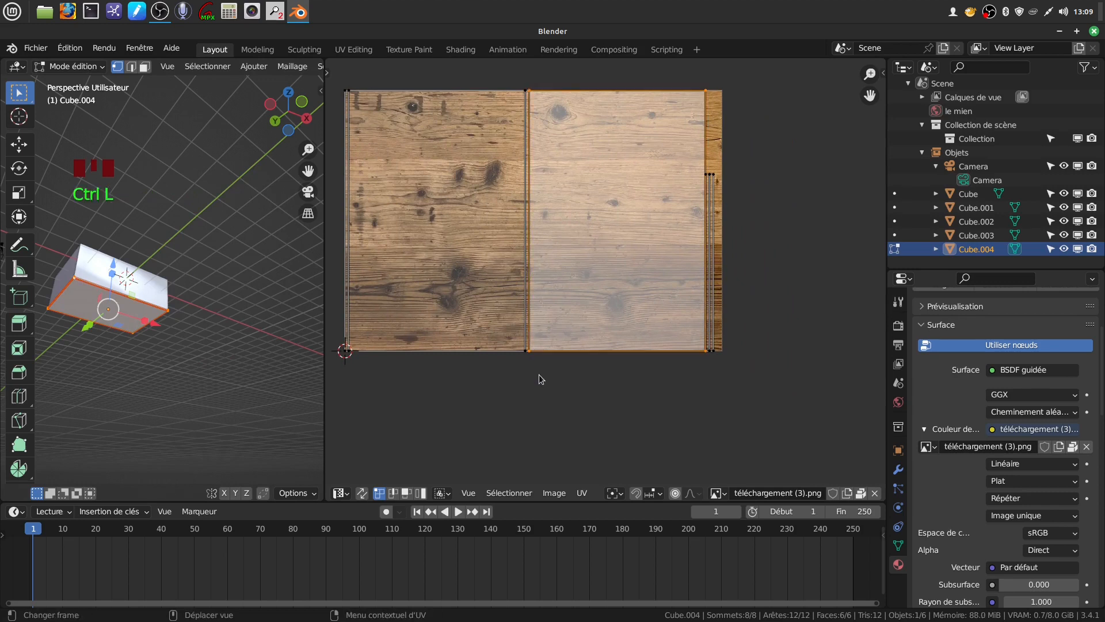
key("g")
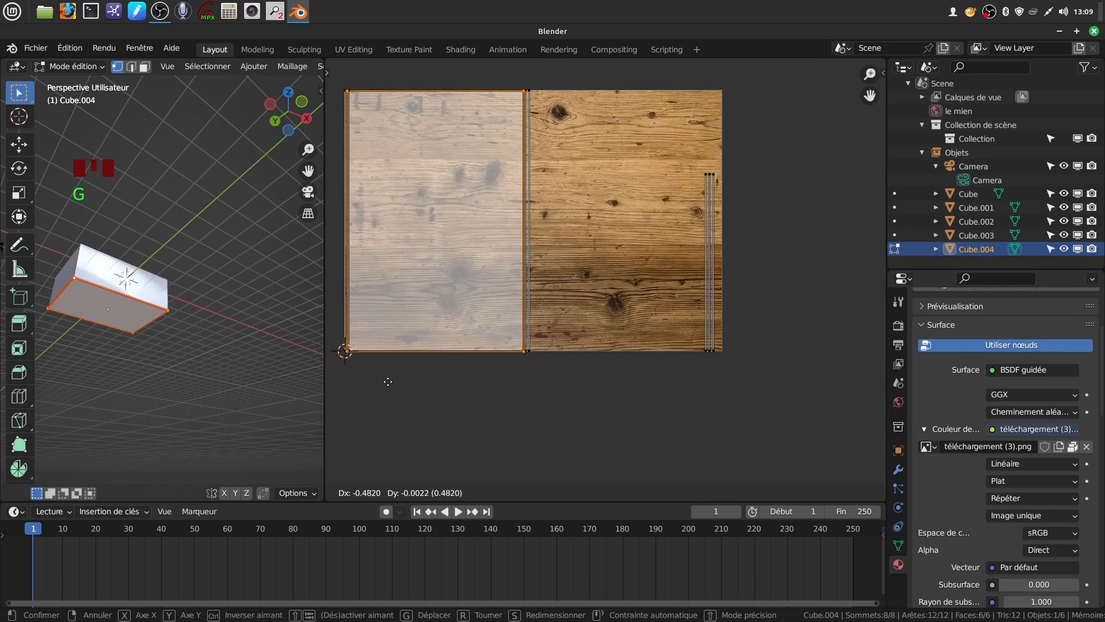
left_click(390, 381)
Step: Rotate the separate narrow edge-strip UVs 90° and move them below the wood image
left_click_drag(691, 159, 765, 447)
key("r")
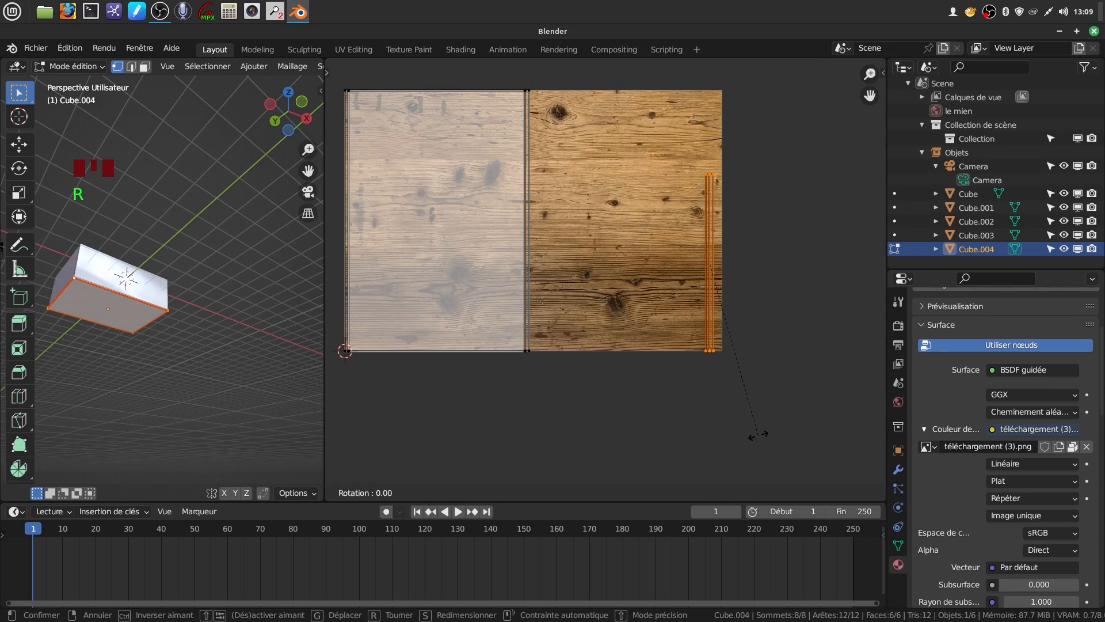
type("90")
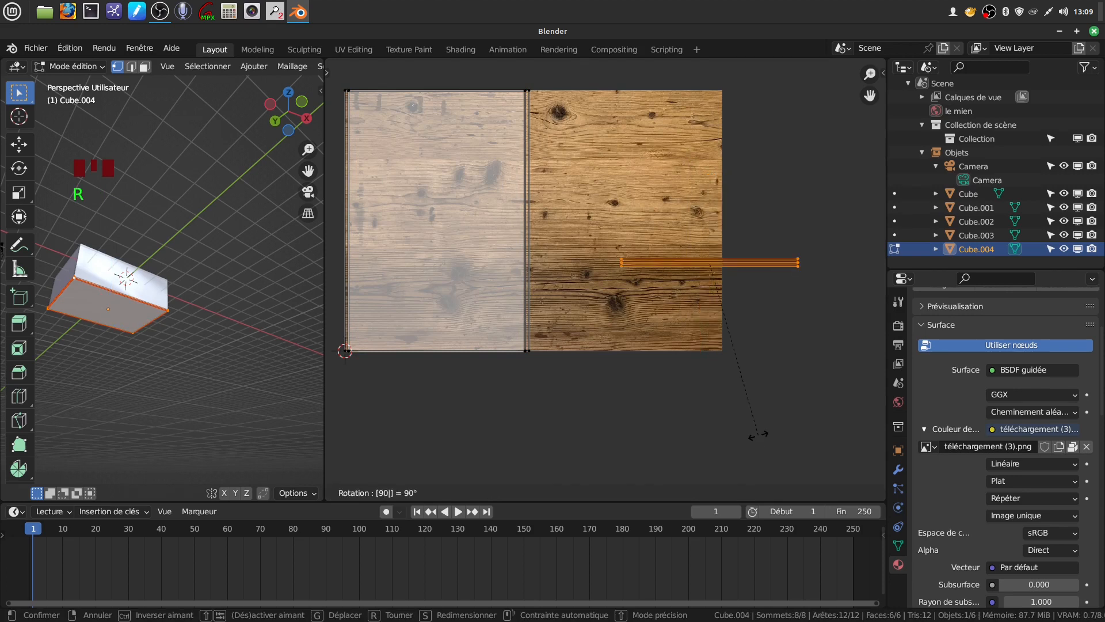
key("Return")
key("g")
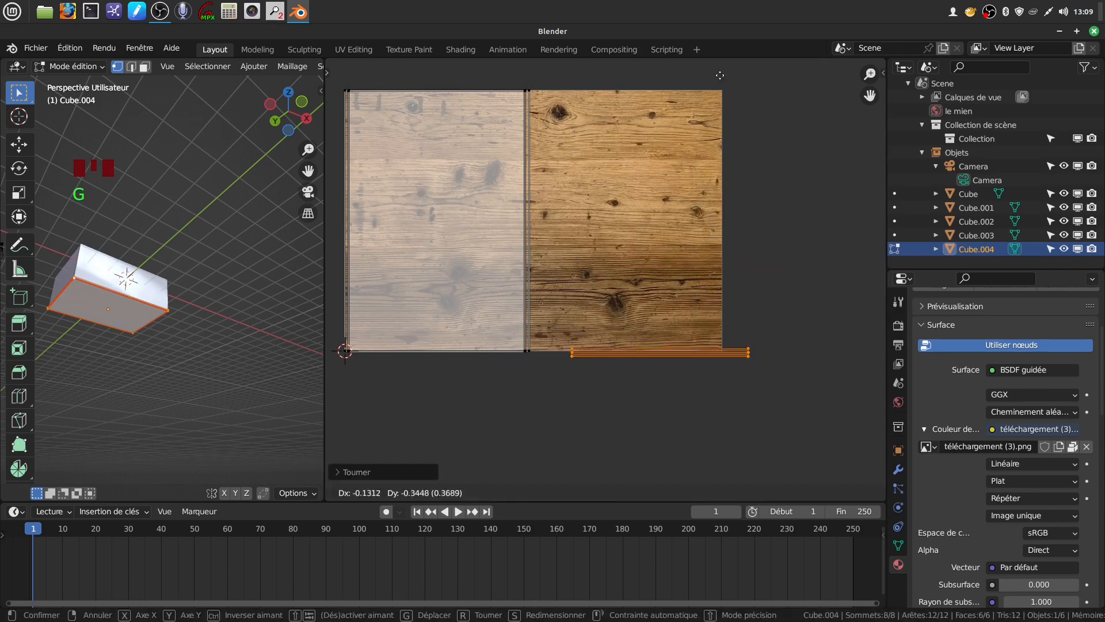
left_click(662, 111)
Step: Box-select the overlapping large-face UV islands and rotate them 90°
left_click_drag(335, 85, 545, 371)
scroll(561, 352, "down", 2)
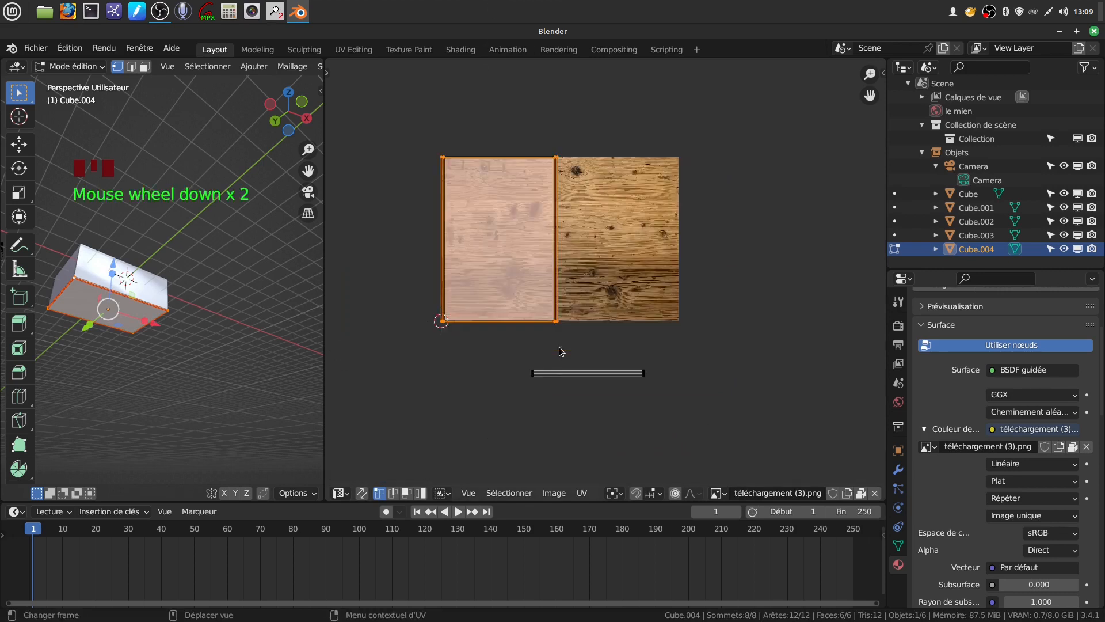
type("r90")
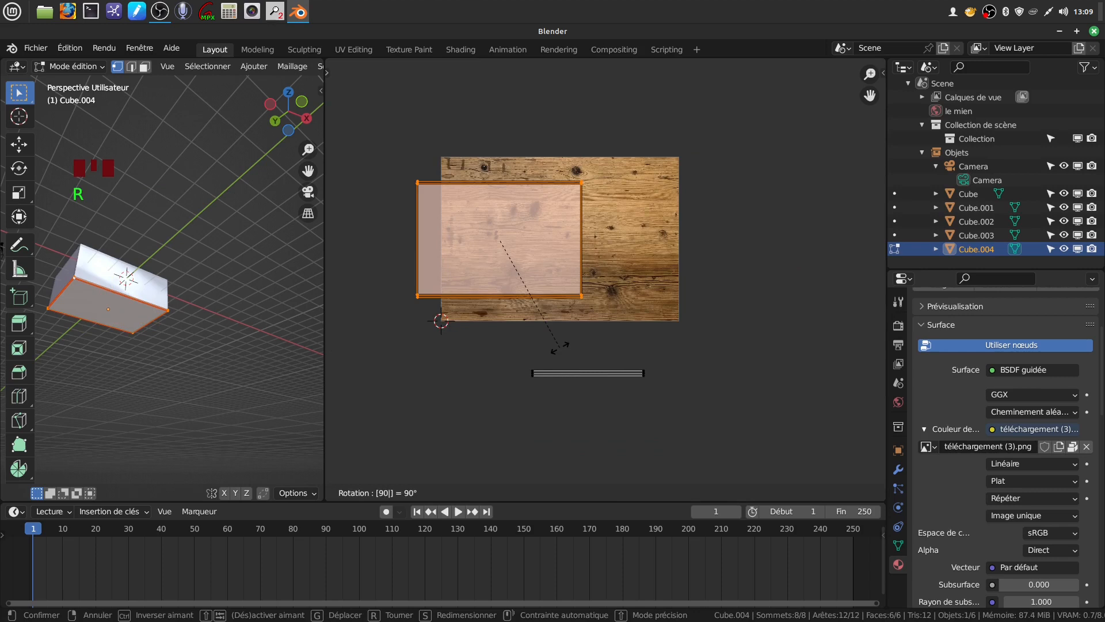
key("Return")
Step: Centre the large-face UVs on the wood image and enlarge them until they nearly fill it
key("g")
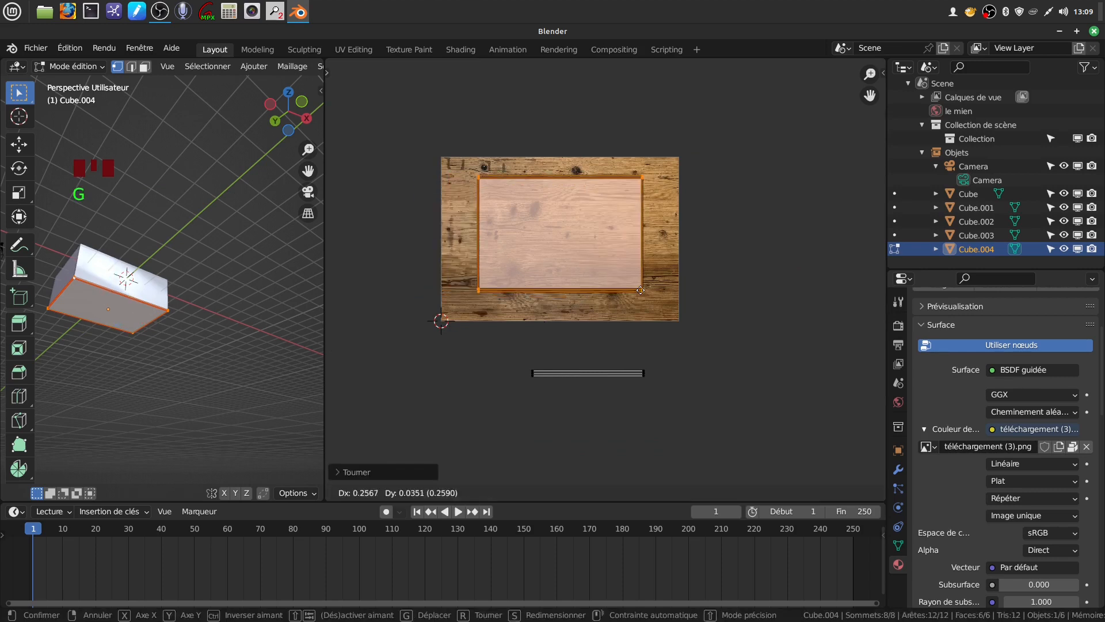
left_click(638, 299)
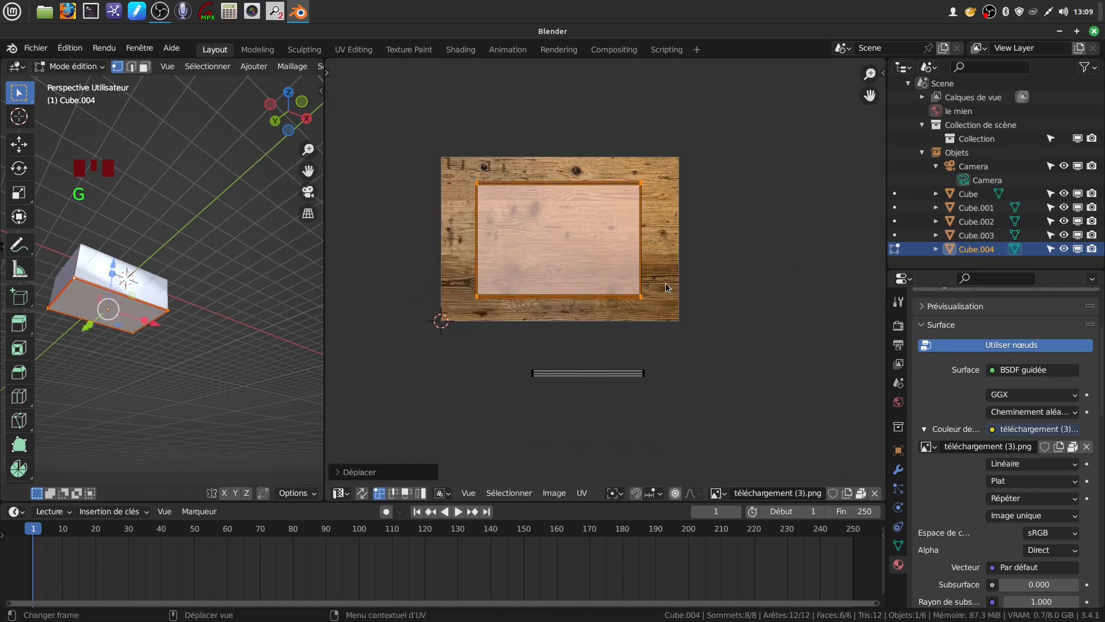
key("s")
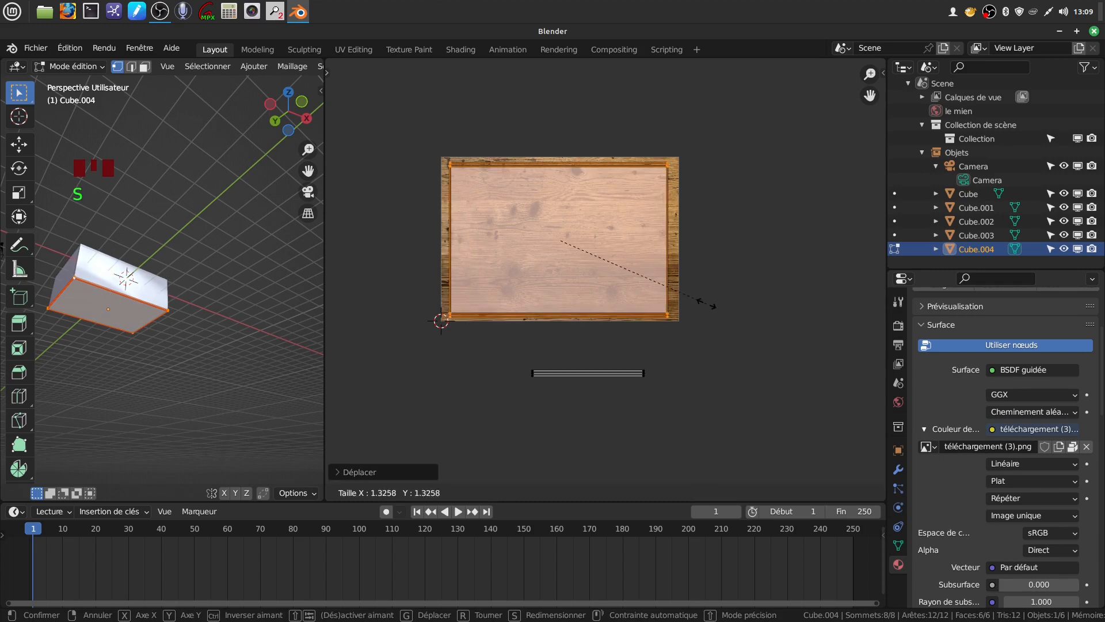
left_click(710, 307)
Step: Stretch the narrow strip UVs along X to just under the image's width and place them over its lower part
left_click_drag(507, 363, 667, 406)
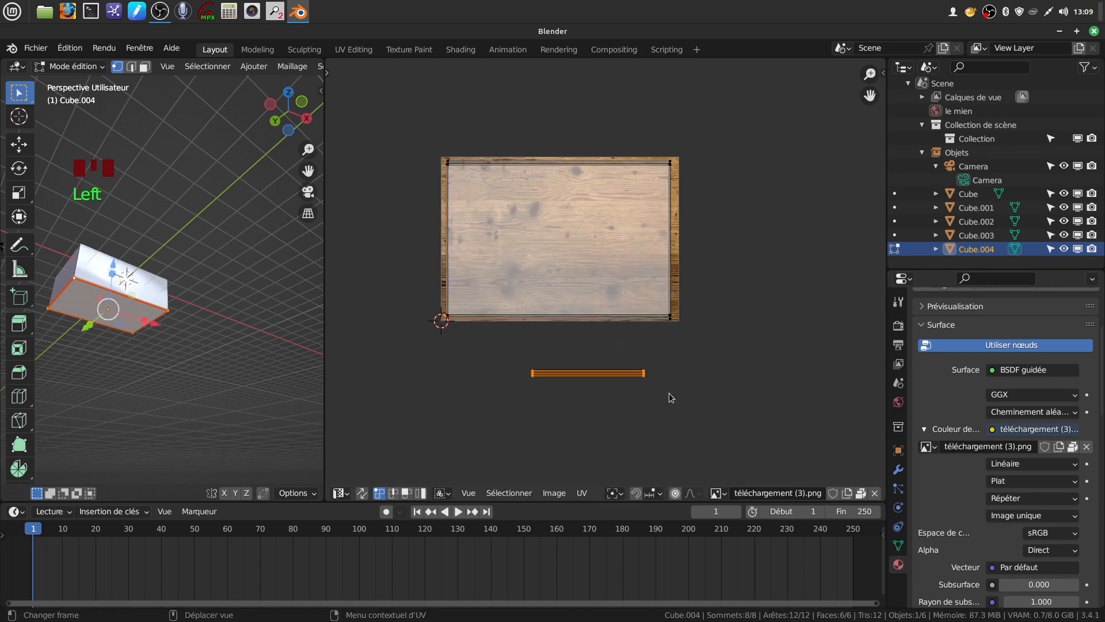
key("s")
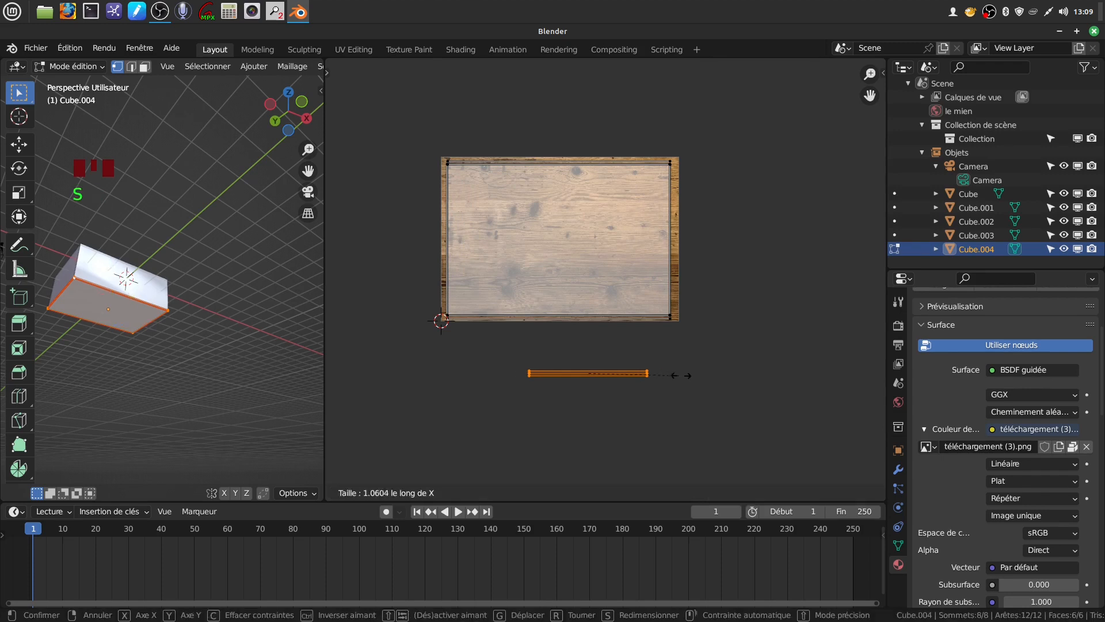
left_click(729, 396)
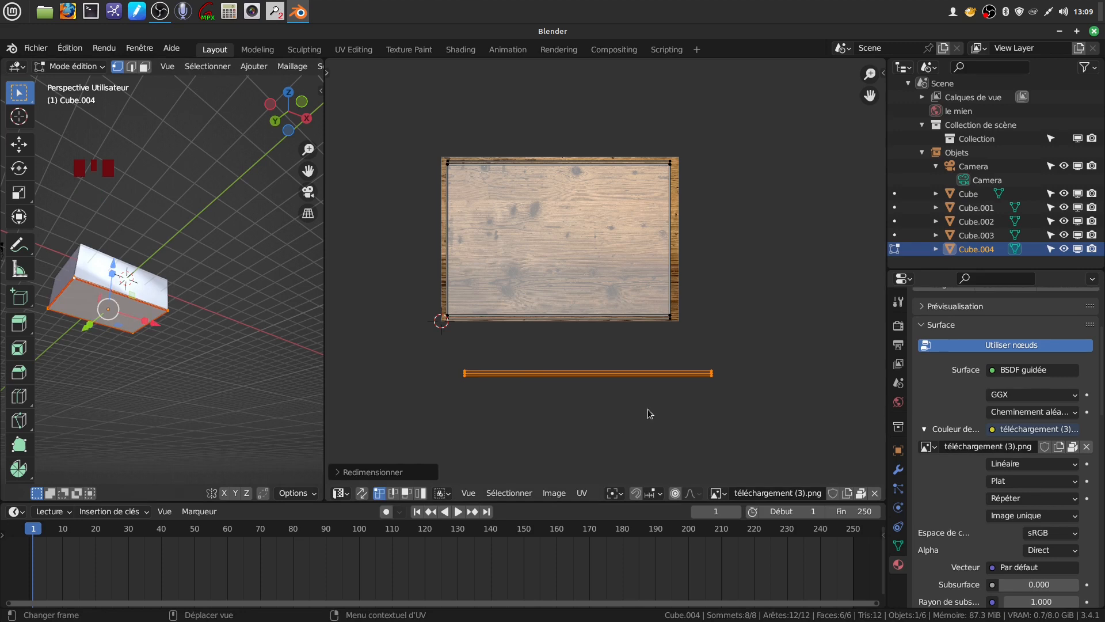
key("g")
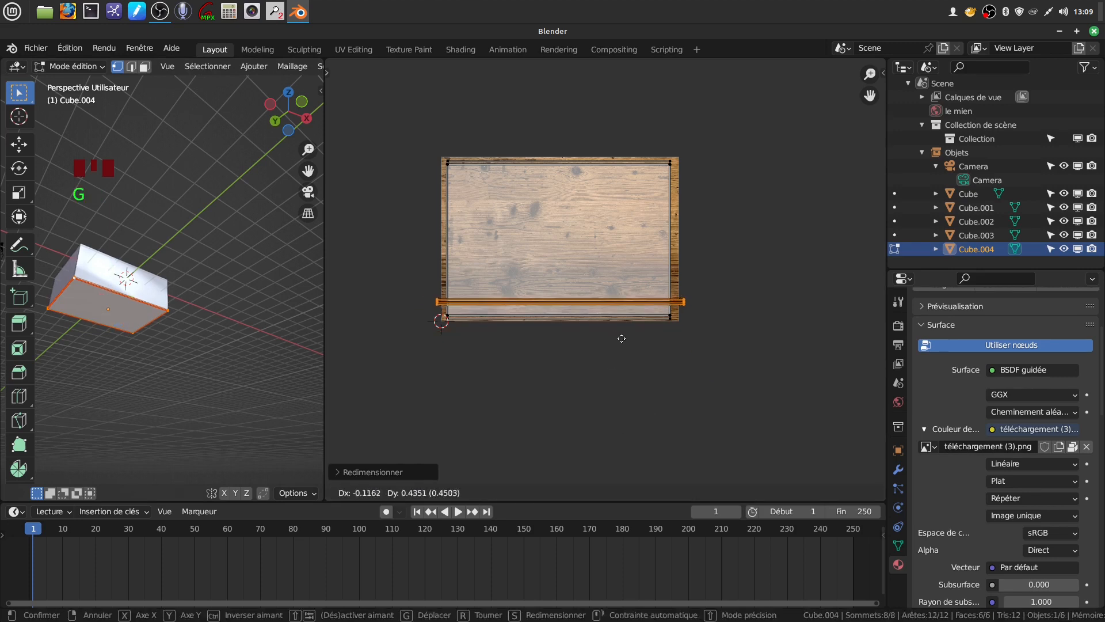
left_click(624, 340)
key("s")
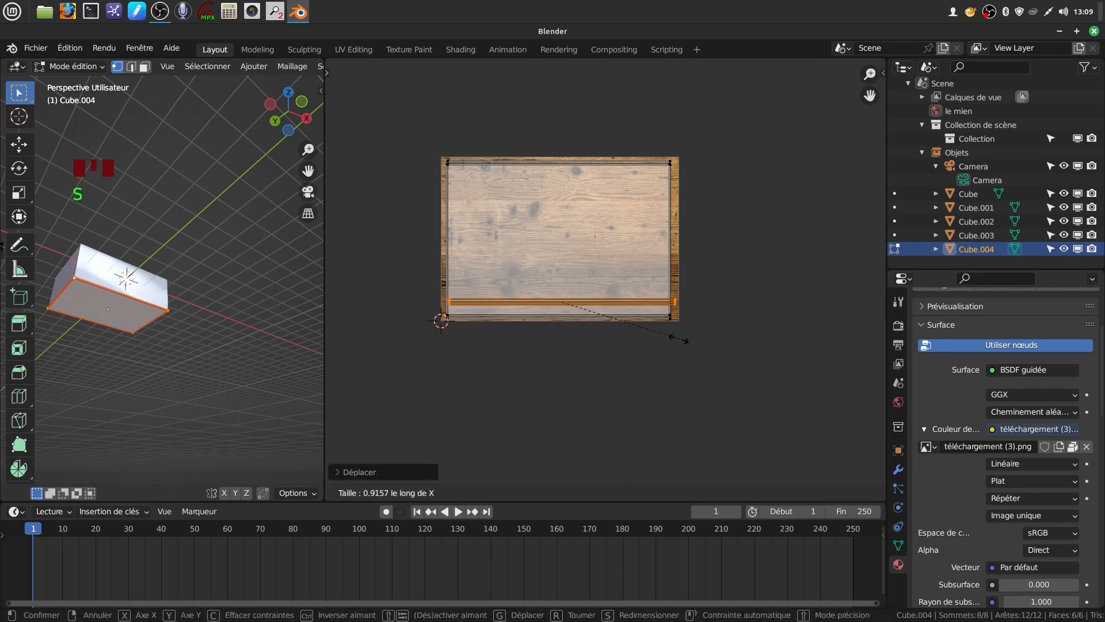
left_click(679, 343)
Step: Shift the strip UVs upward on the wood image and widen them slightly along Y
scroll(510, 311, "up", 3)
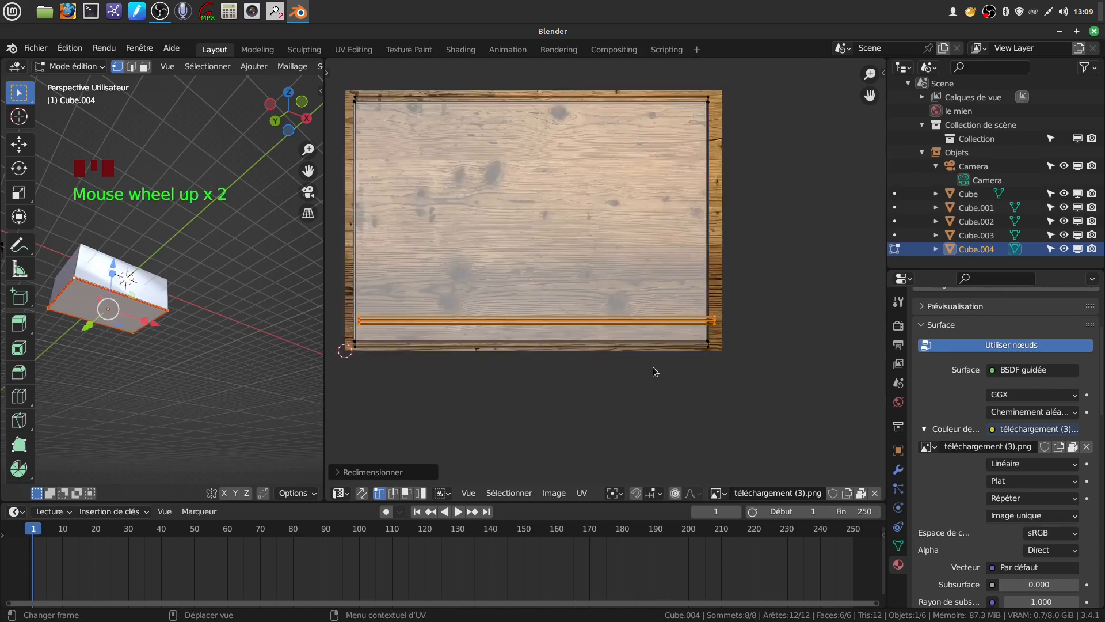
middle_click_drag(558, 332, 641, 320)
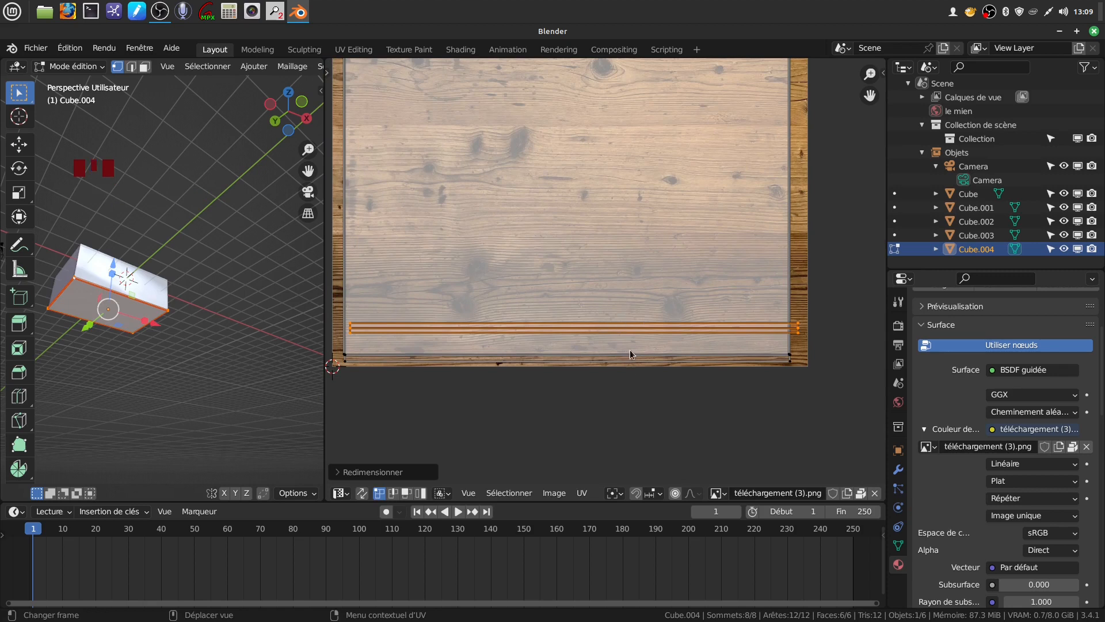
key("g")
left_click(630, 278)
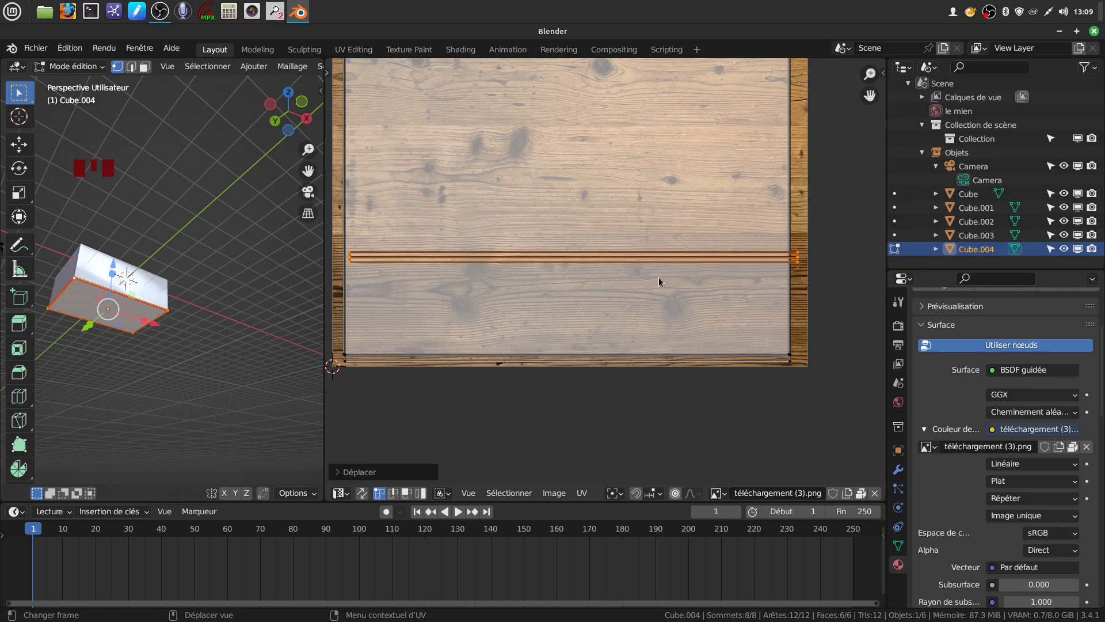
key("s")
key("y")
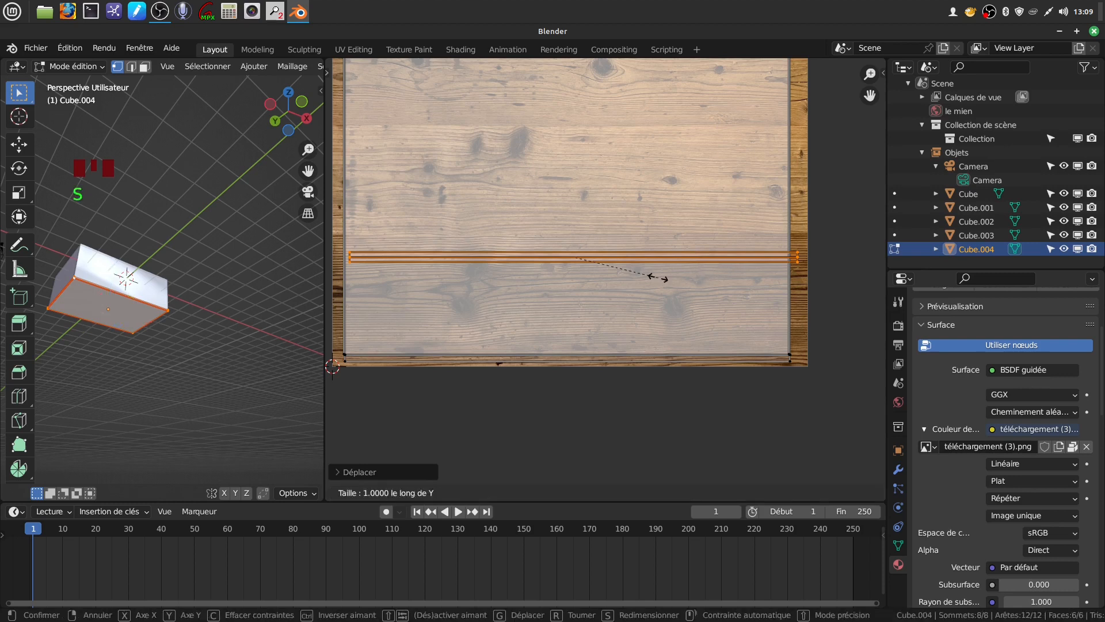
left_click(688, 358)
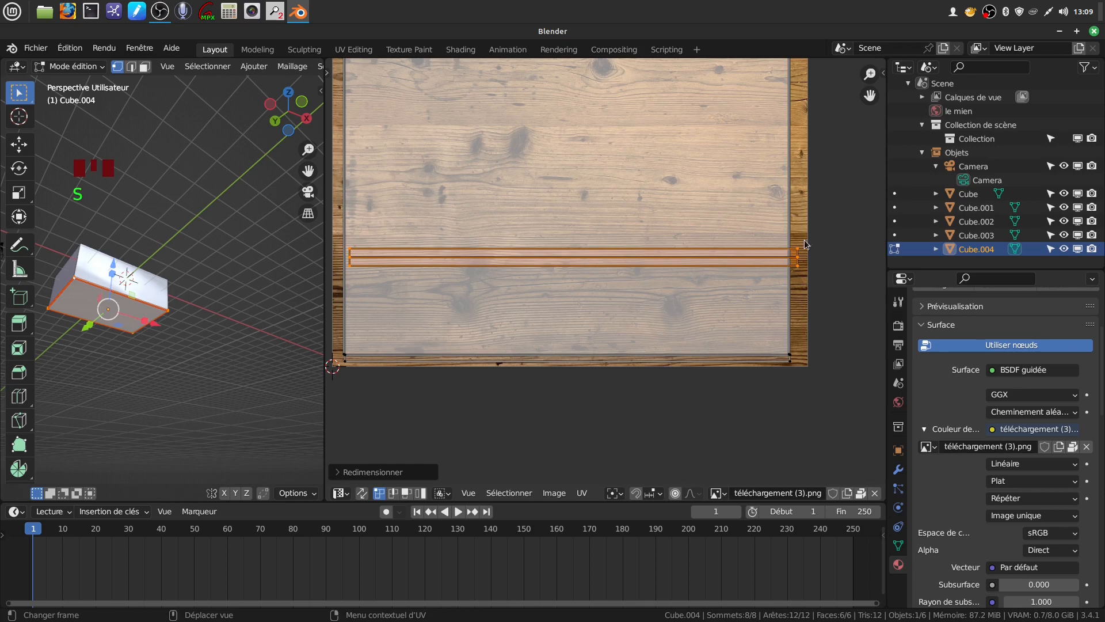
Step: Widen the 3D viewport, return to Object Mode and switch the view to rendered shading
scroll(628, 316, "down", 4)
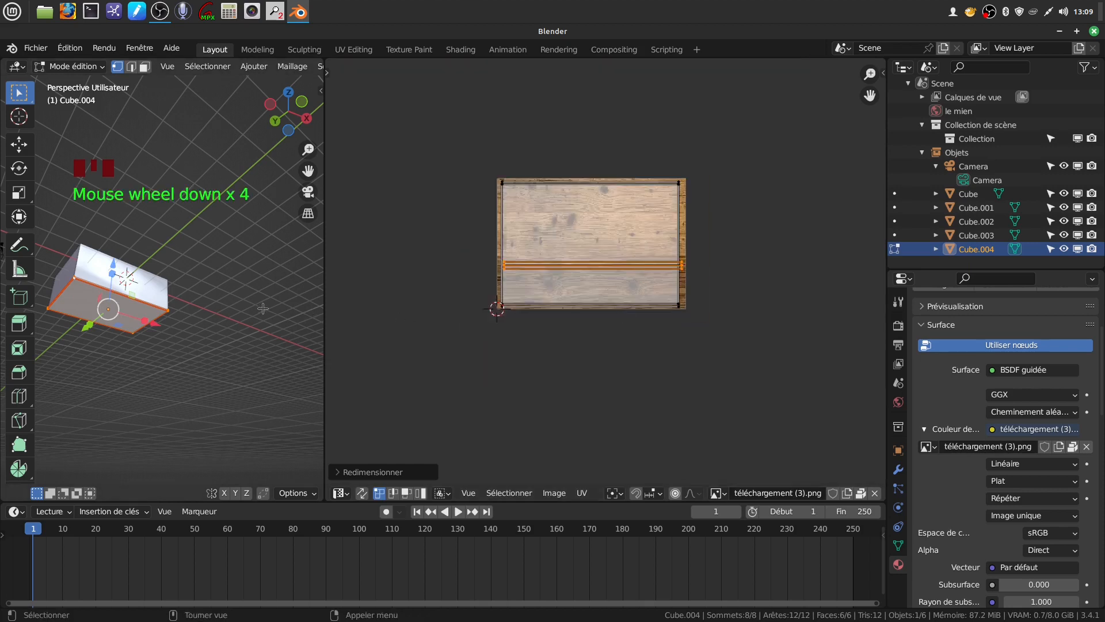
left_click_drag(323, 302, 576, 301)
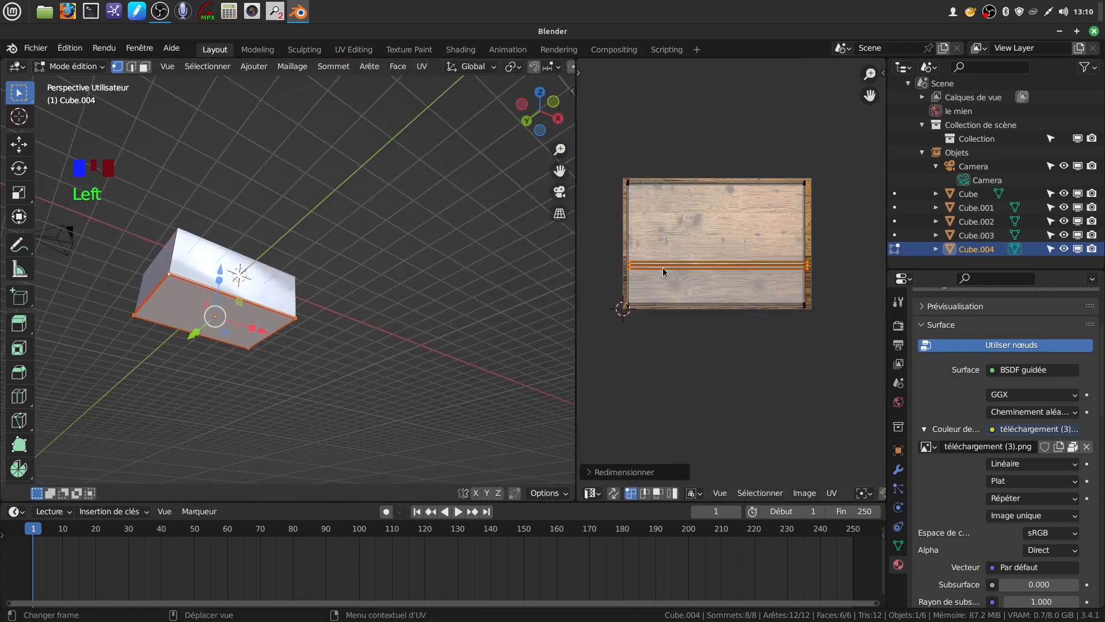
middle_click_drag(241, 299, 323, 369)
scroll(257, 378, "up", 2)
key("Tab")
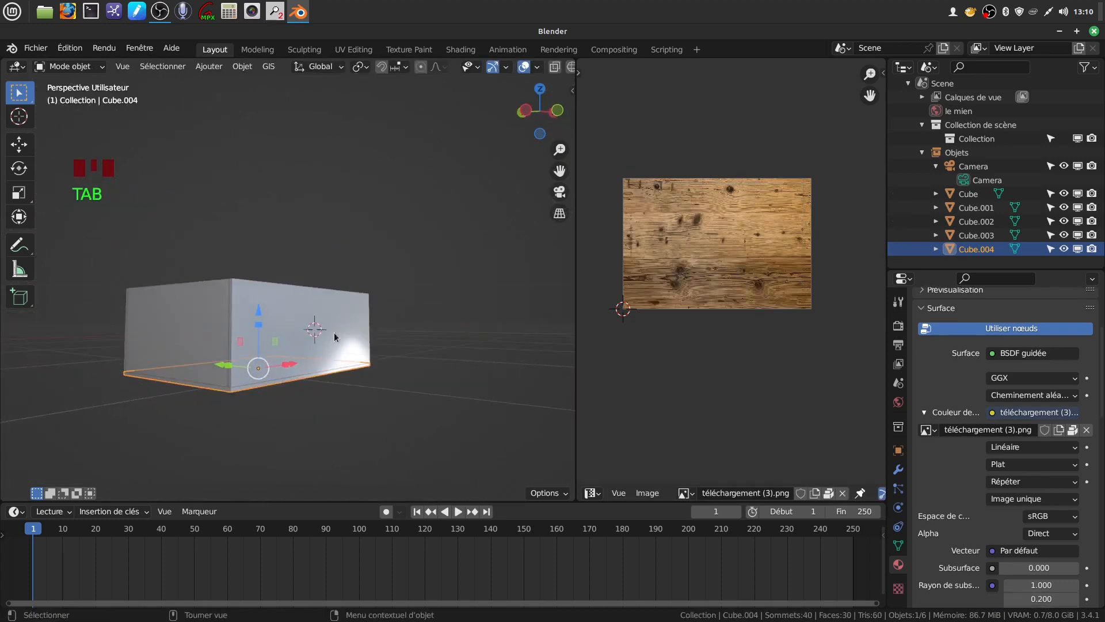
scroll(549, 68, "down", 3)
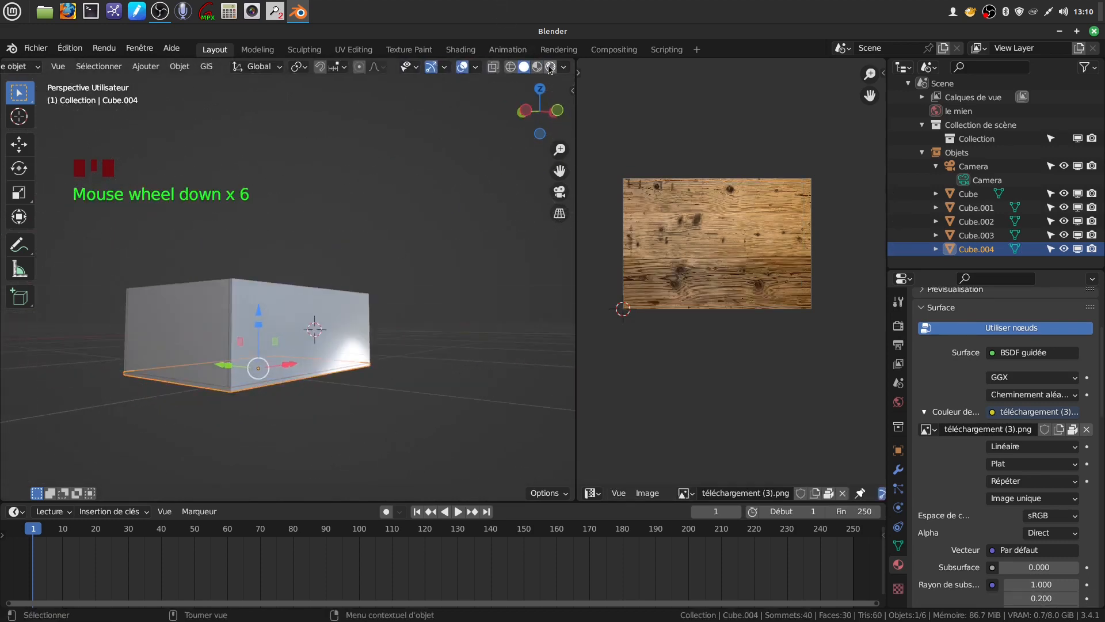
left_click(550, 68)
Step: Examine the wood texture along the bottom board's edge and select the crate's near long side board
mouse_move(376, 348)
middle_mouse_down("shift")
mouse_move(395, 234)
mouse_move(450, 220)
middle_mouse_up("shift")
middle_click_drag(421, 311, 286, 308)
middle_click_drag(427, 295, 240, 271, "shift")
scroll(313, 252, "down", 4)
scroll(303, 230, "down", 3)
scroll(305, 299, "up", 2)
middle_click_drag(309, 302, 281, 251)
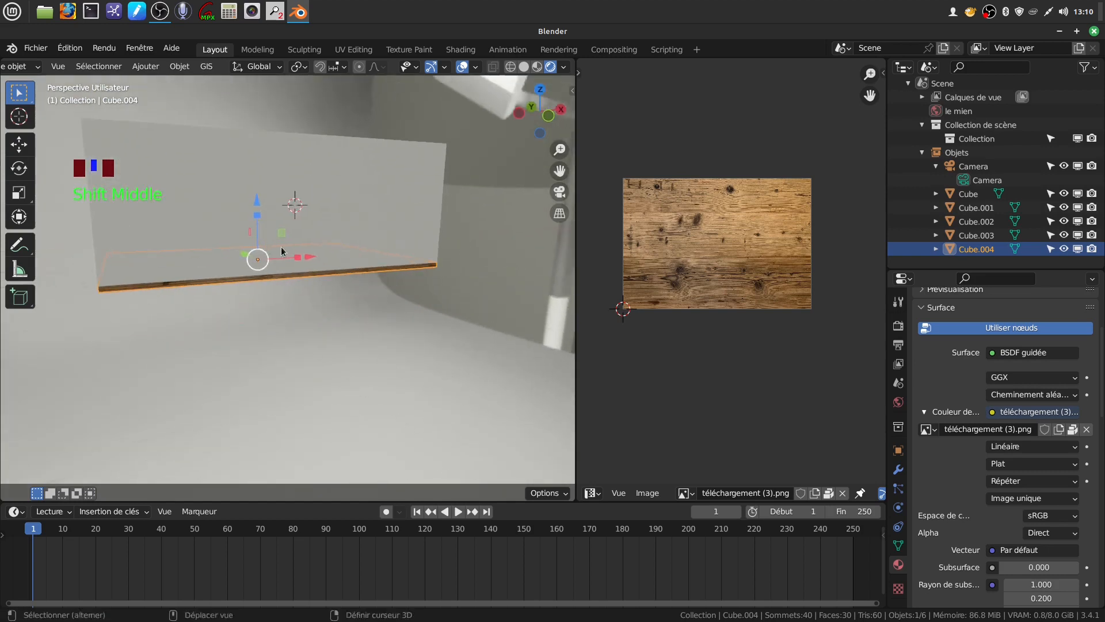
left_click(342, 208)
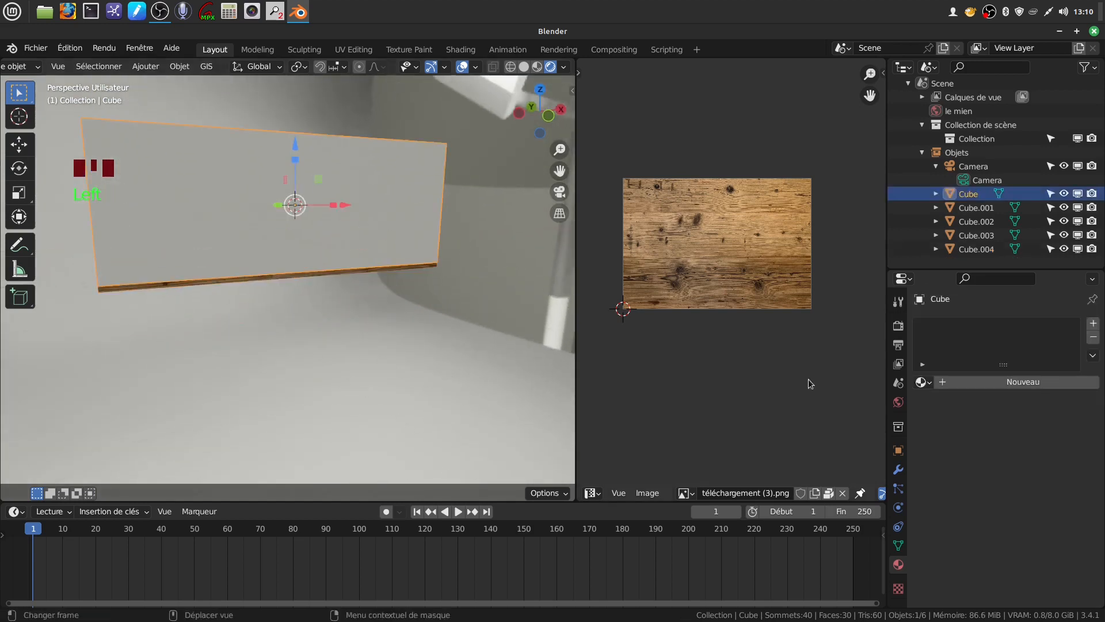
Step: Assign the existing Matériau material to the crate's near long side board and to one short end board
left_click(924, 383)
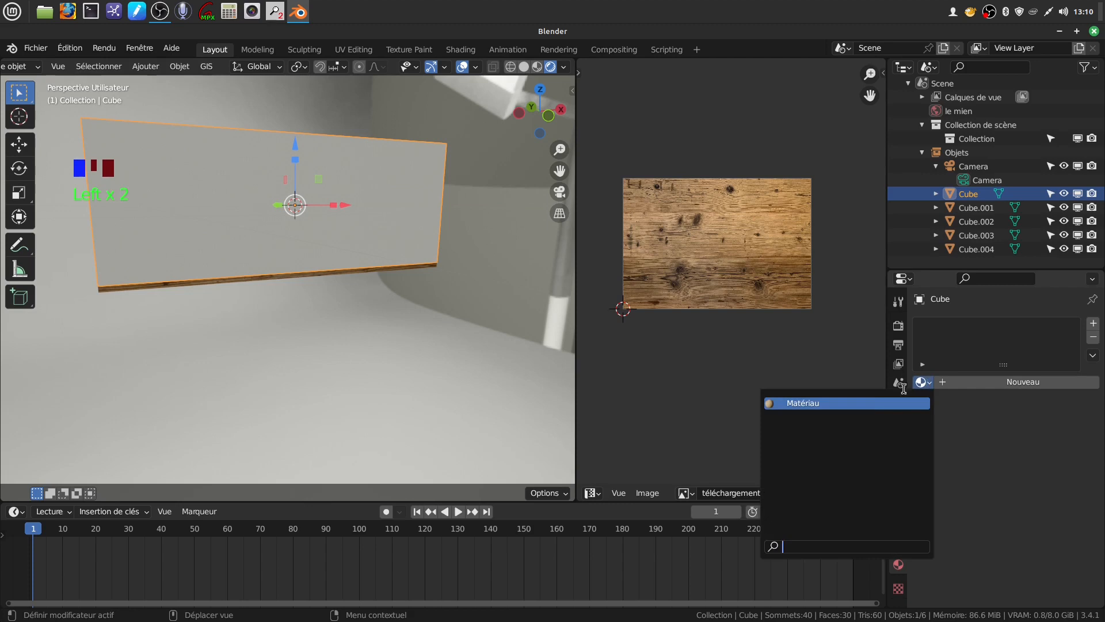
left_click(867, 403)
scroll(326, 220, "down", 3)
middle_click_drag(326, 220, 425, 234)
left_click(275, 290)
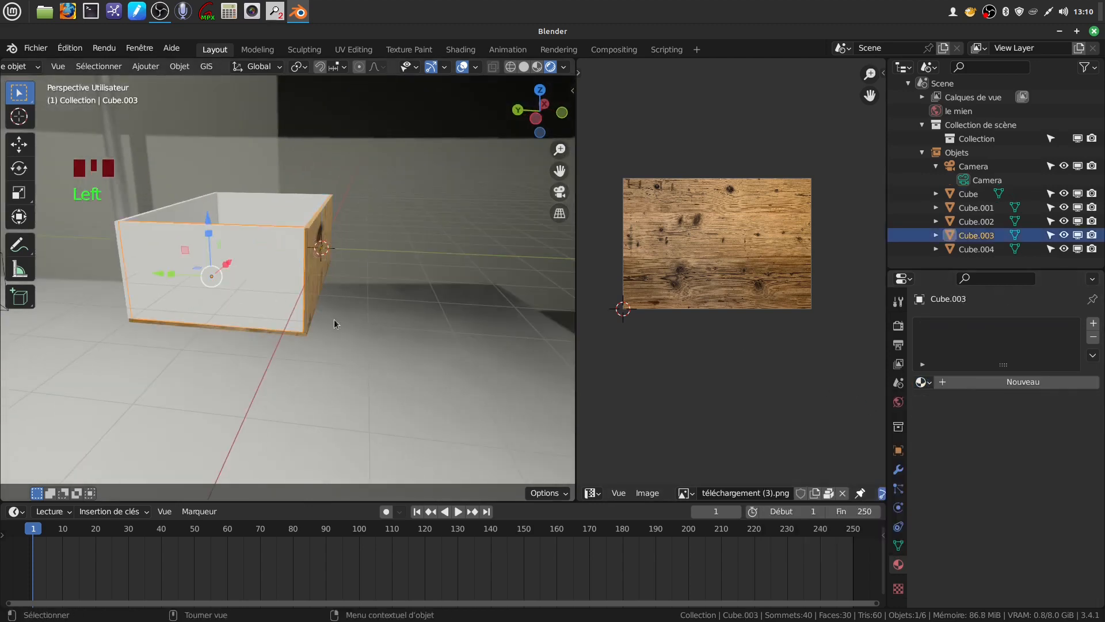
left_click(924, 383)
left_click(865, 403)
Step: Assign the existing Matériau material to the opposite long side board and the remaining short end board
middle_click_drag(437, 230, 429, 319)
left_click(368, 368)
left_click(925, 383)
left_click(860, 401)
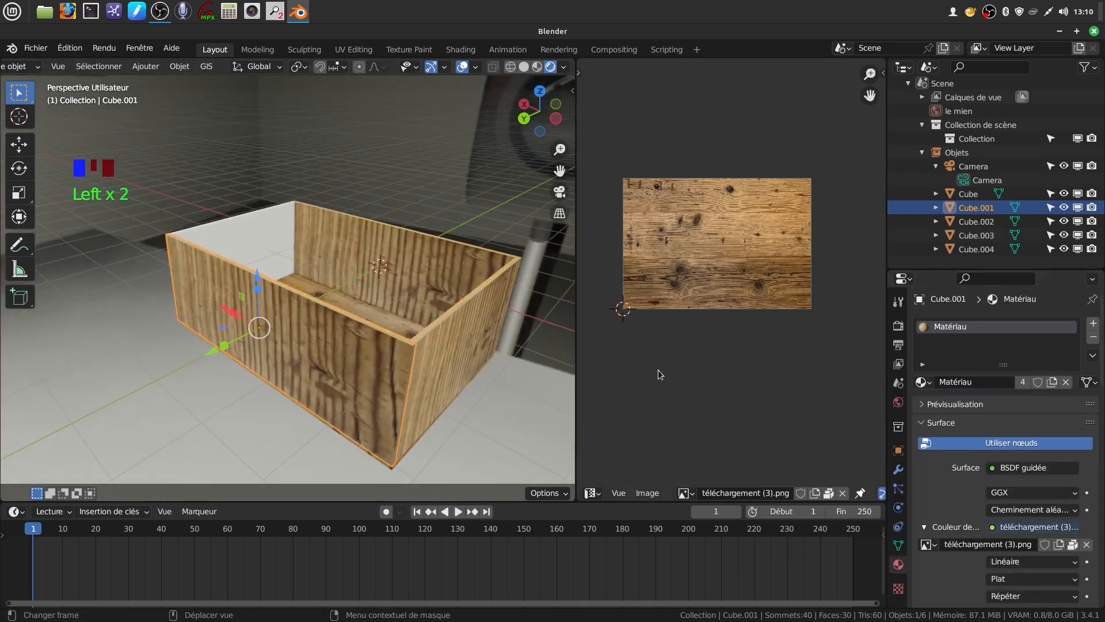
left_click(273, 249)
left_click(922, 383)
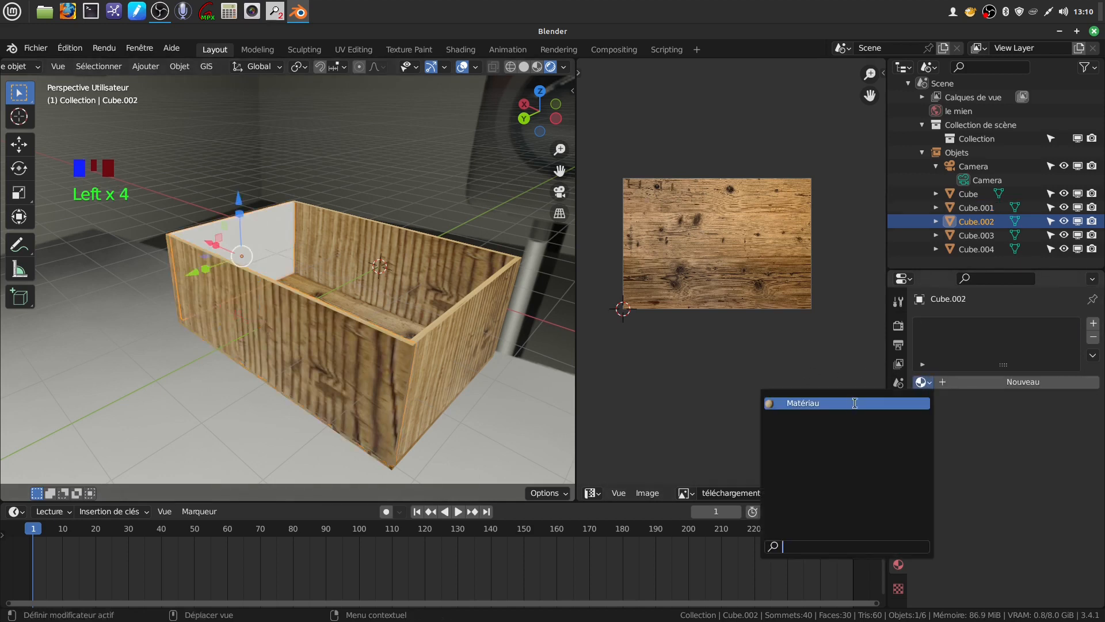
left_click(855, 403)
Step: Enlarge the UV editor and unwrap the whole first long side board (Cube) in Edit Mode
middle_click_drag(428, 325, 247, 270)
left_click(253, 268)
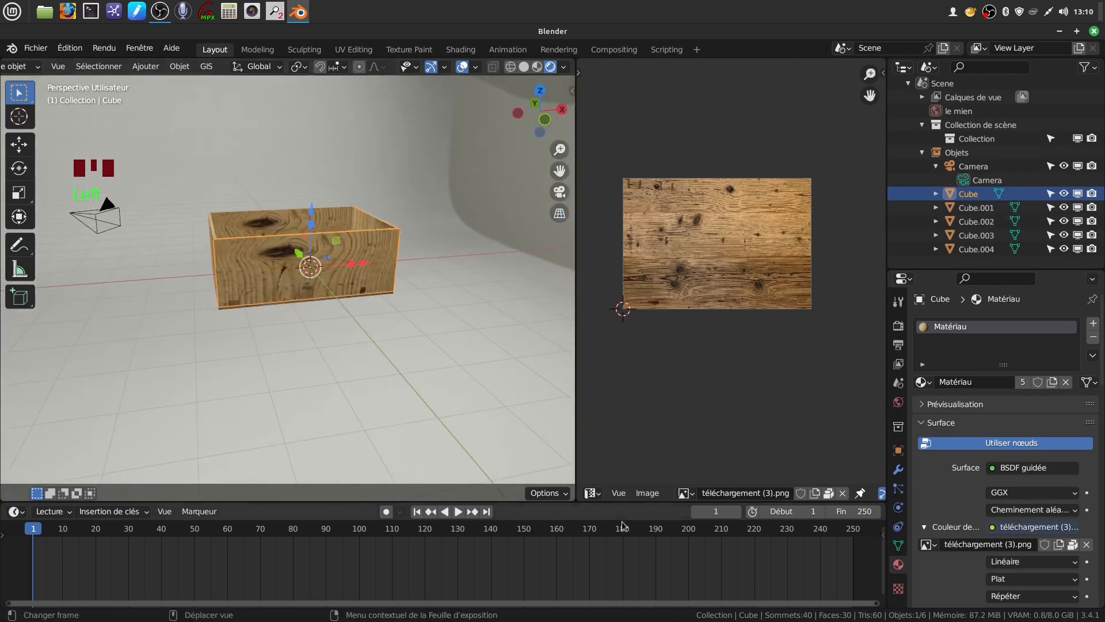
left_click(593, 494)
left_click_drag(575, 354, 412, 353)
scroll(205, 326, "up", 5)
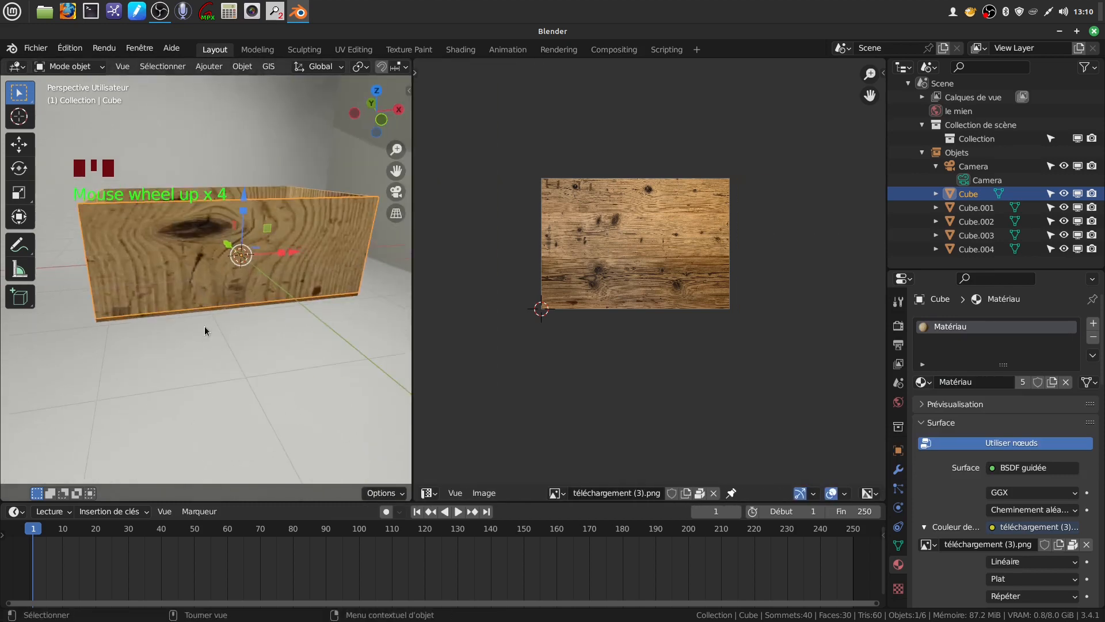
key("Tab")
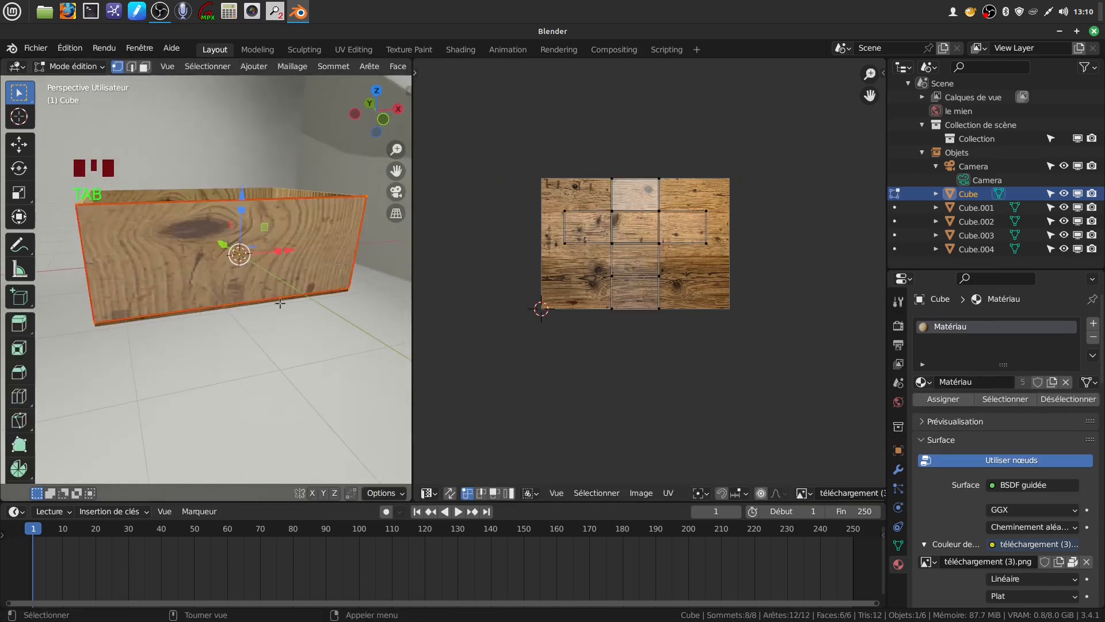
key("u")
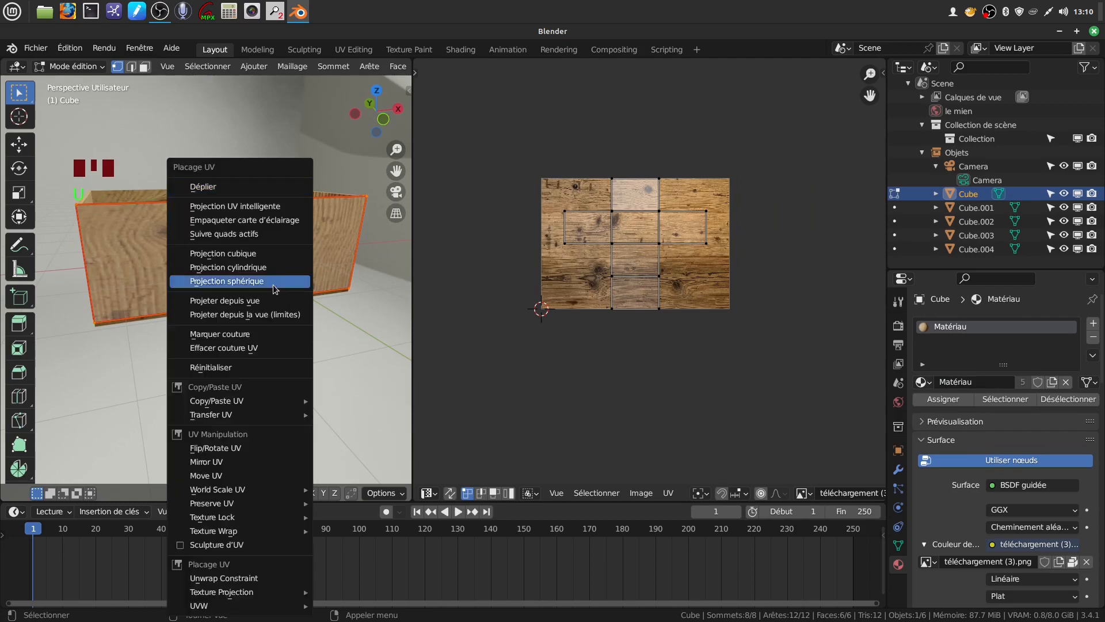
left_click(229, 190)
scroll(660, 309, "up", 3)
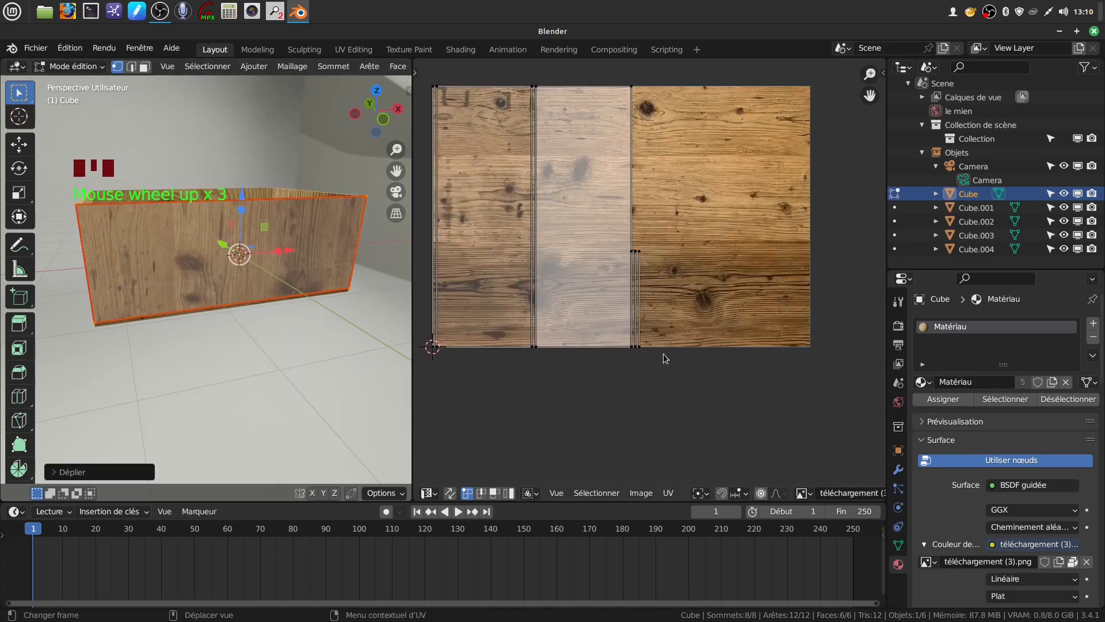
Step: Move the second large face's UV island onto the first one at the wood image's left edge
left_click(597, 234)
scroll(642, 363, "down", 3)
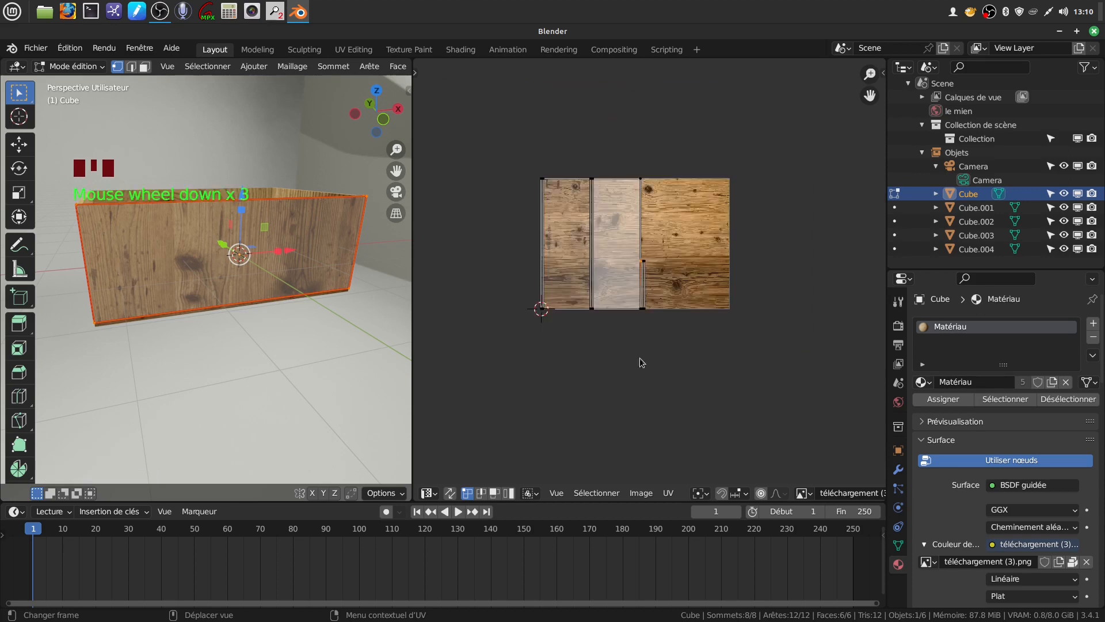
key("ctrl+l")
scroll(585, 384, "up", 3)
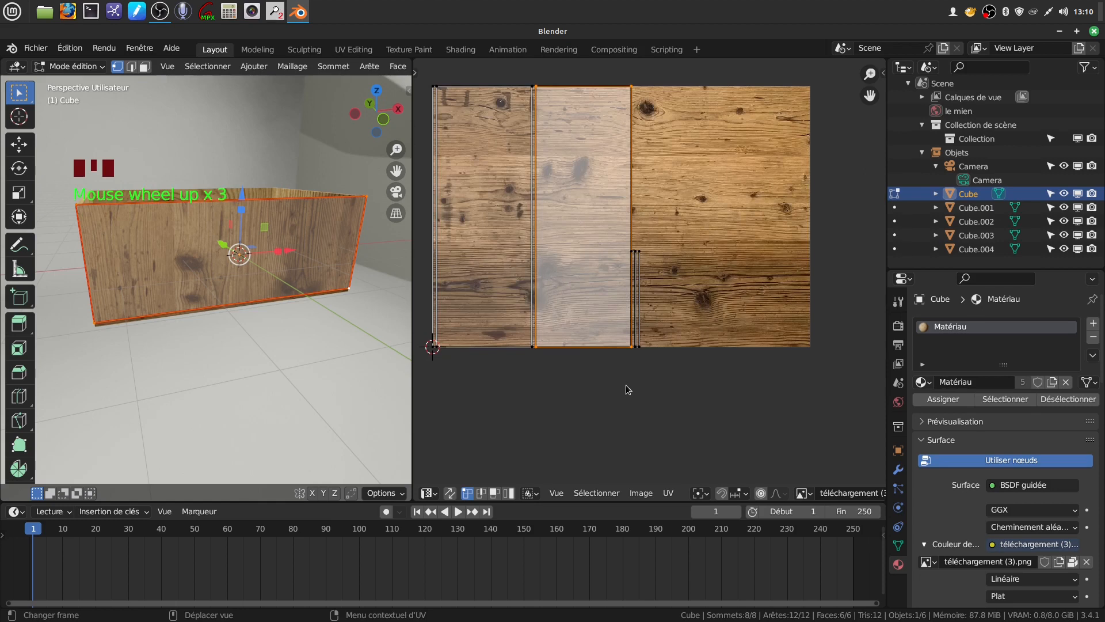
key("g")
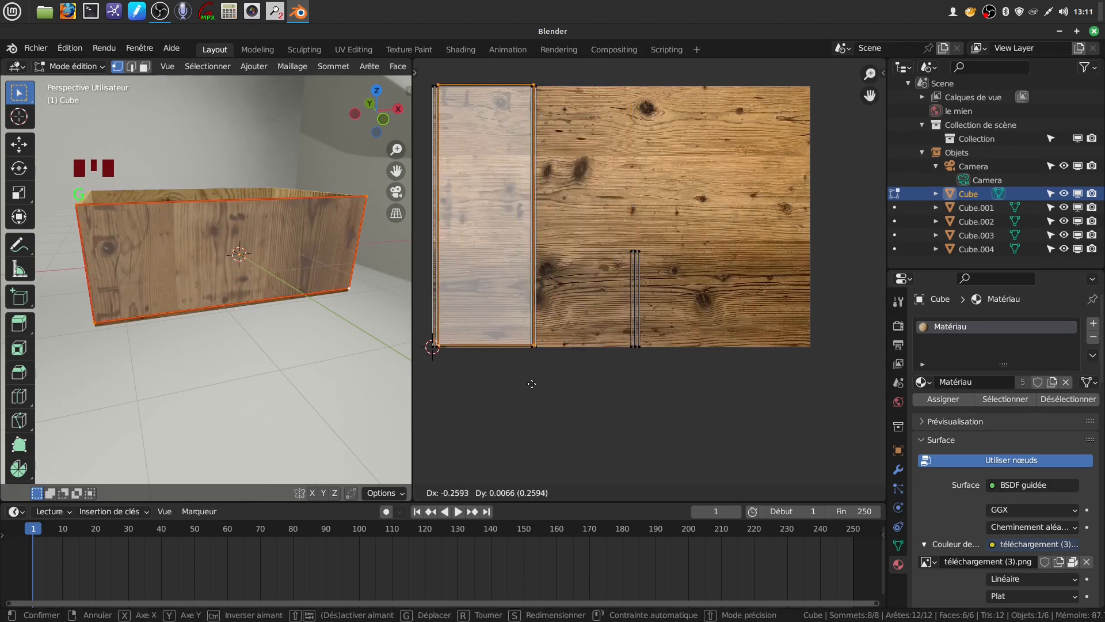
left_click(530, 382)
Step: Rotate the narrow strip UVs by 90° so they lie along the wood grain
left_click(607, 247)
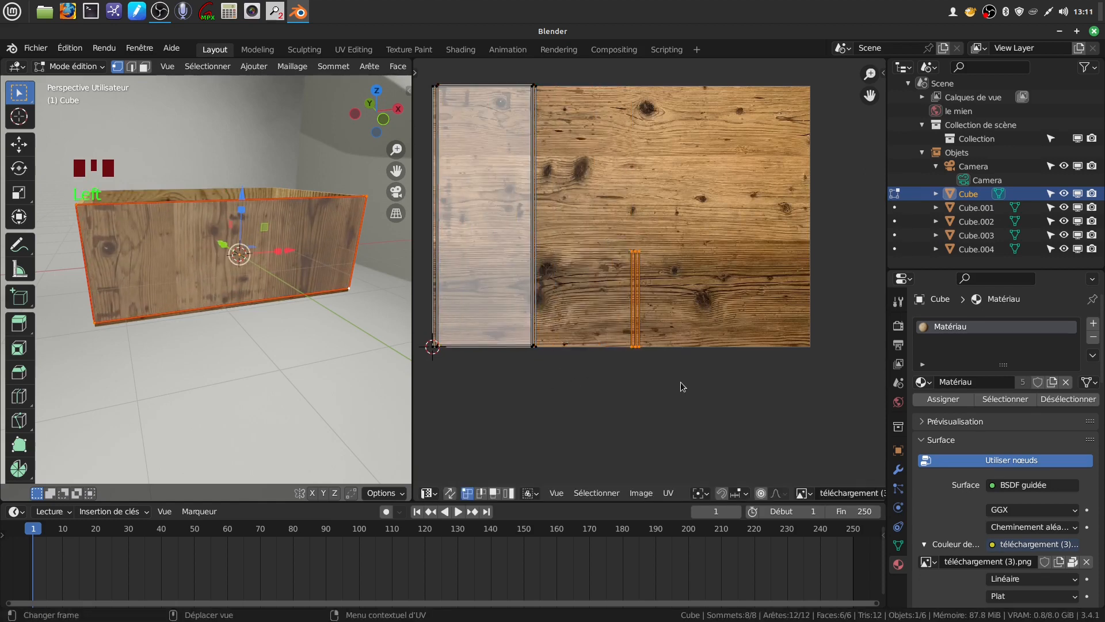
type("r90")
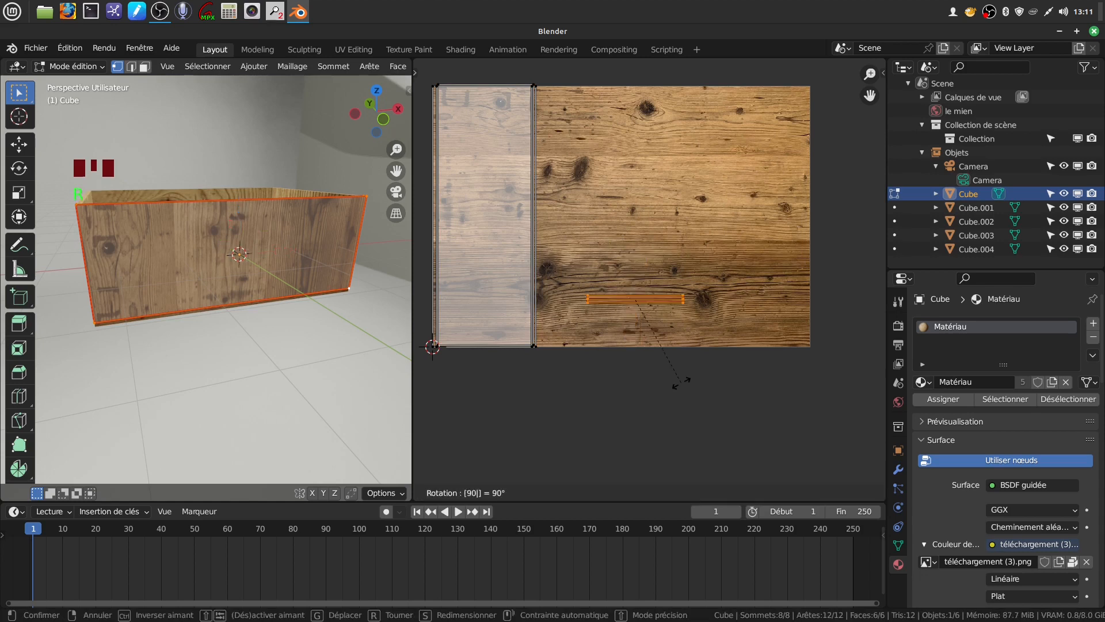
key("Return")
scroll(595, 270, "up", 2)
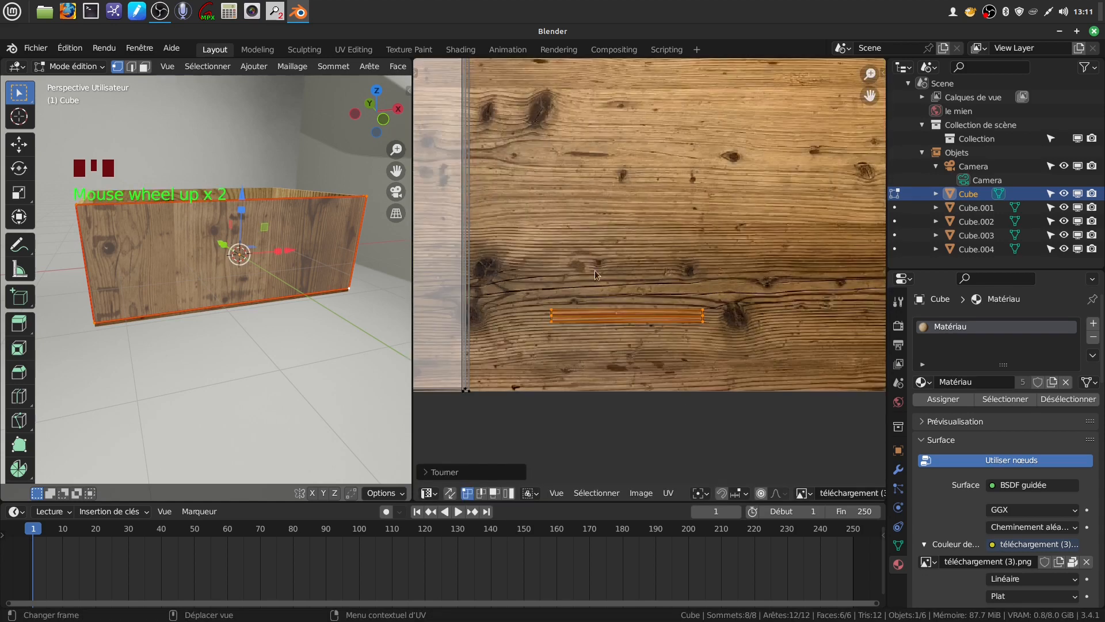
scroll(641, 313, "down", 3)
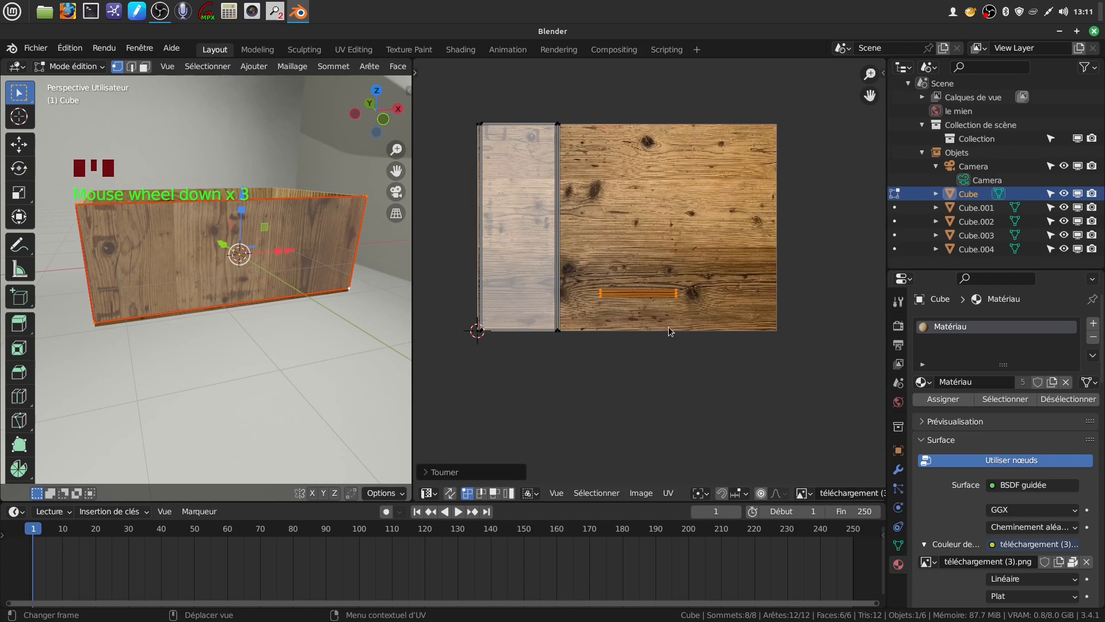
Step: Move the narrow strip UVs clear of the large faces, to an empty area below the wood image
key("g")
left_click(699, 306)
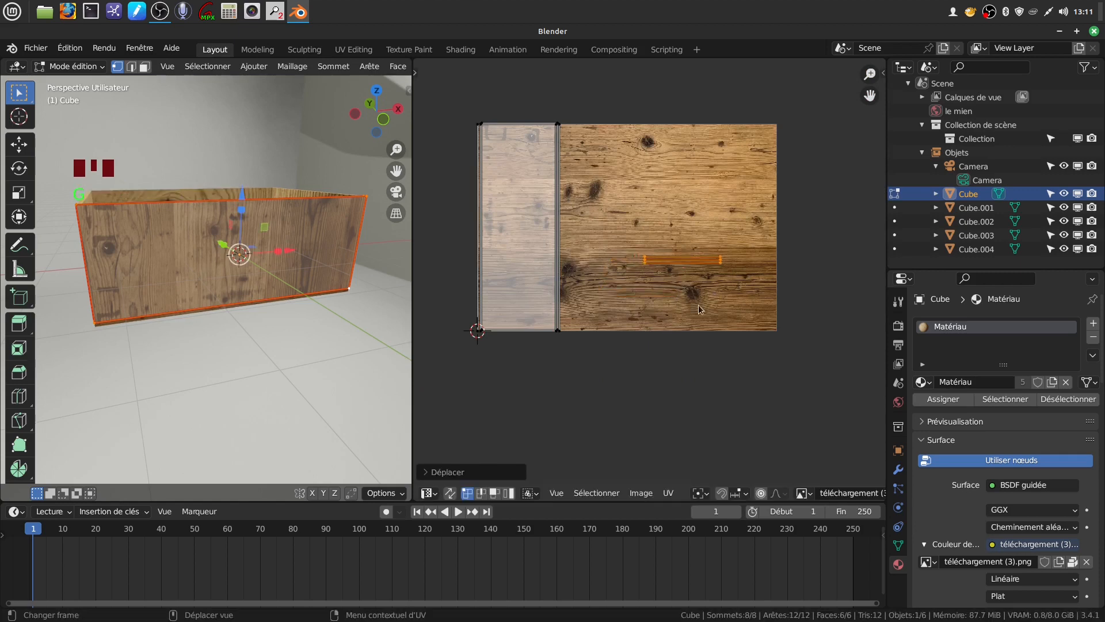
left_click_drag(461, 99, 529, 105)
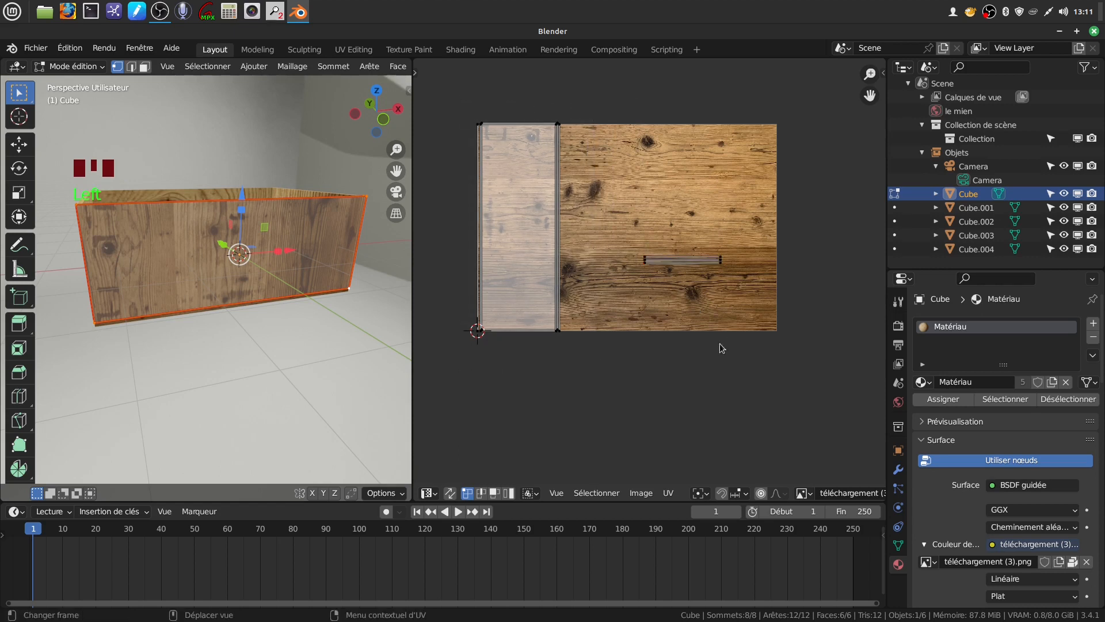
left_click_drag(626, 236, 731, 289)
key("g")
left_click(708, 105)
Step: Rotate the overlapping large face UVs by 90° and centre them on the wood image
left_click_drag(468, 119, 585, 339)
key("r")
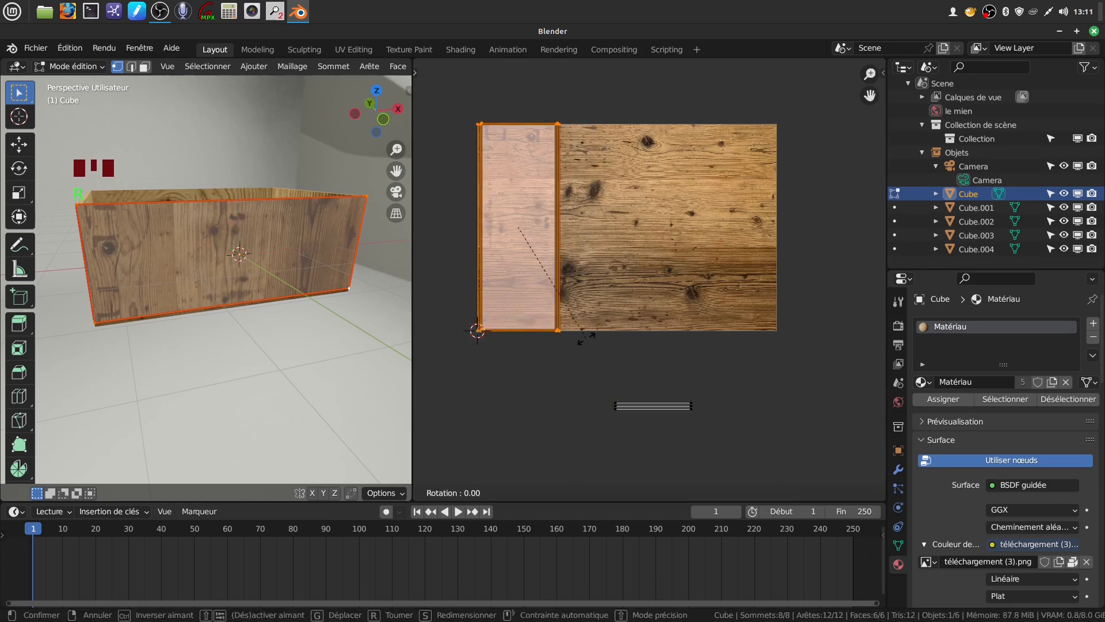
key("0")
key("Return")
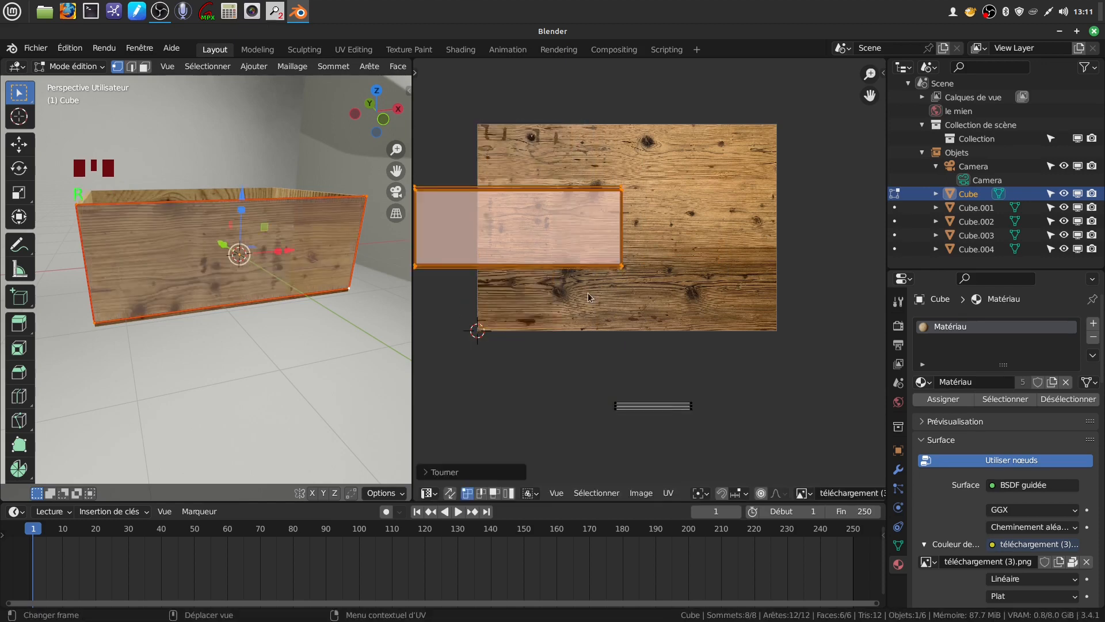
left_click(711, 297)
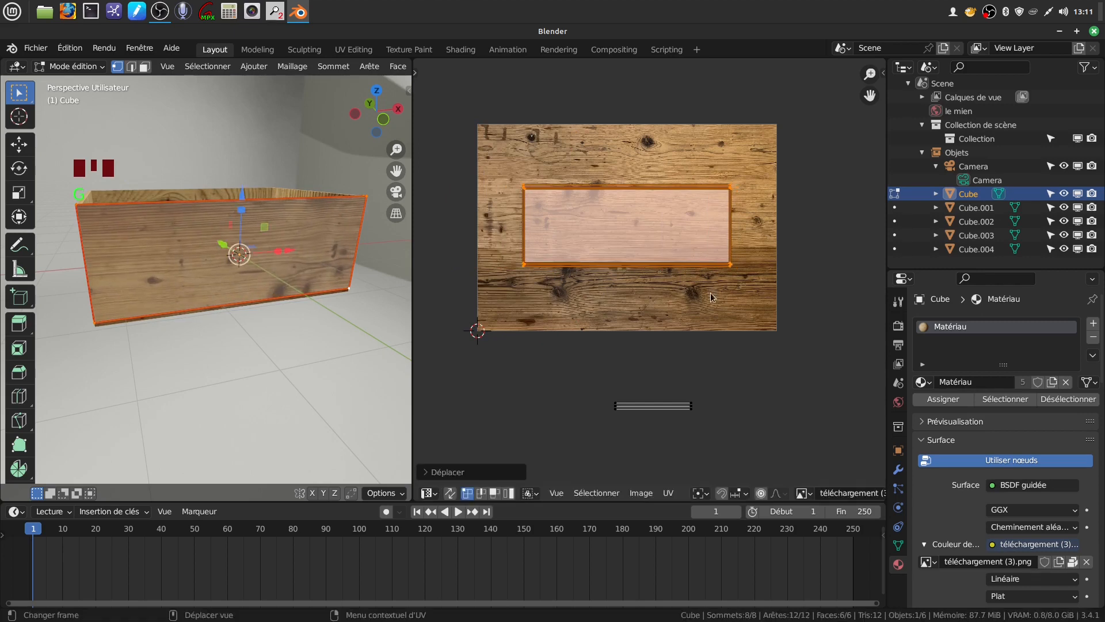
Step: Scale the large face UVs by about 1.41 to nearly the image's width and shift them to its upper edge
key("s")
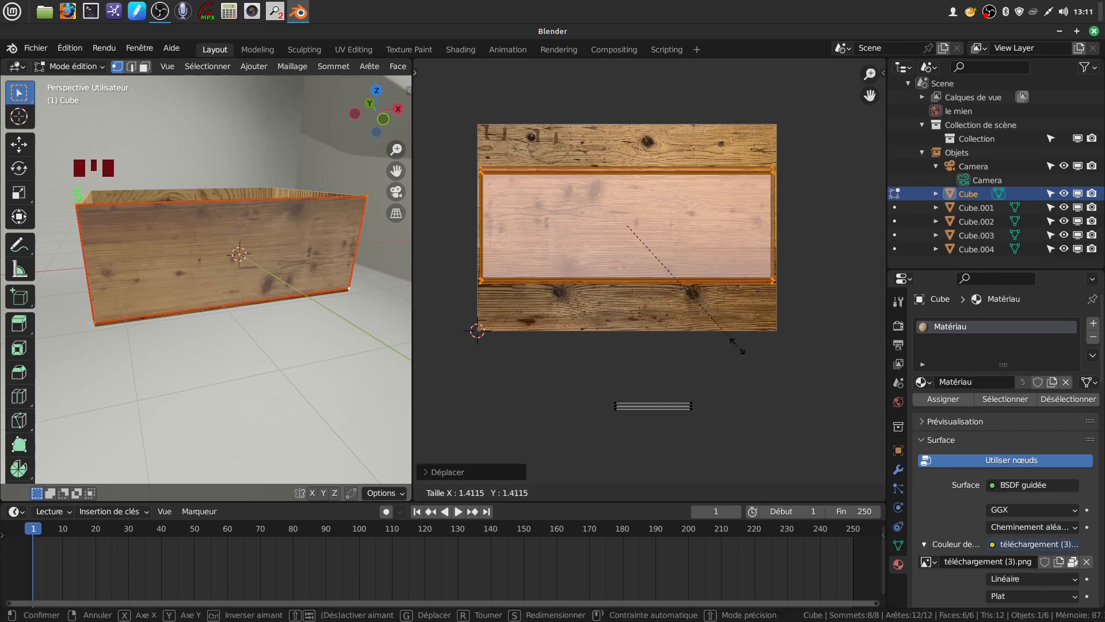
left_click(737, 349)
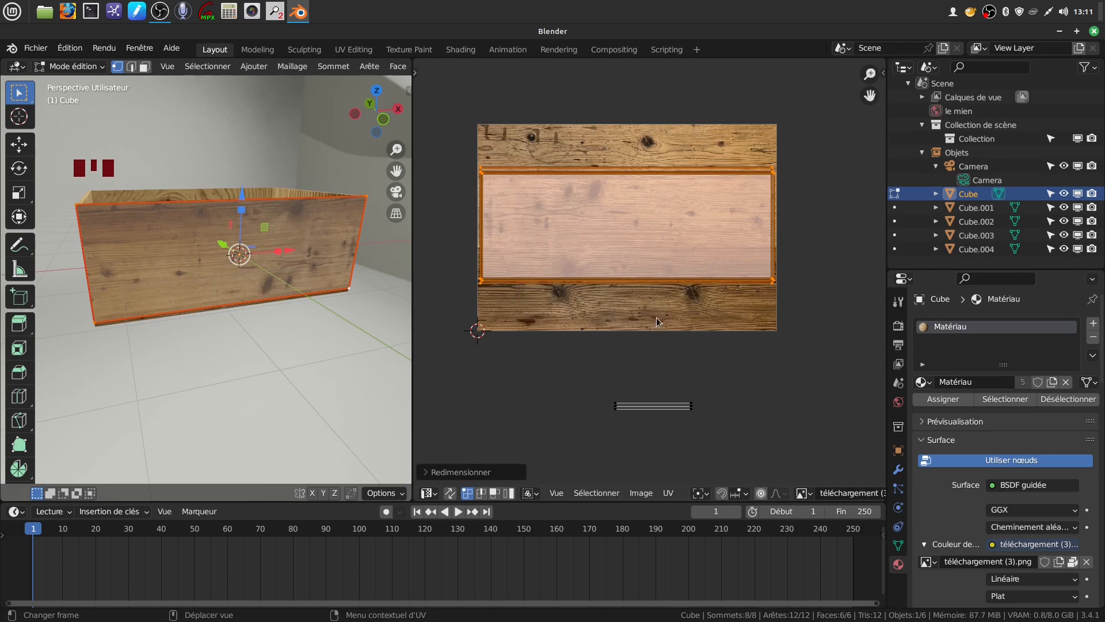
key("g")
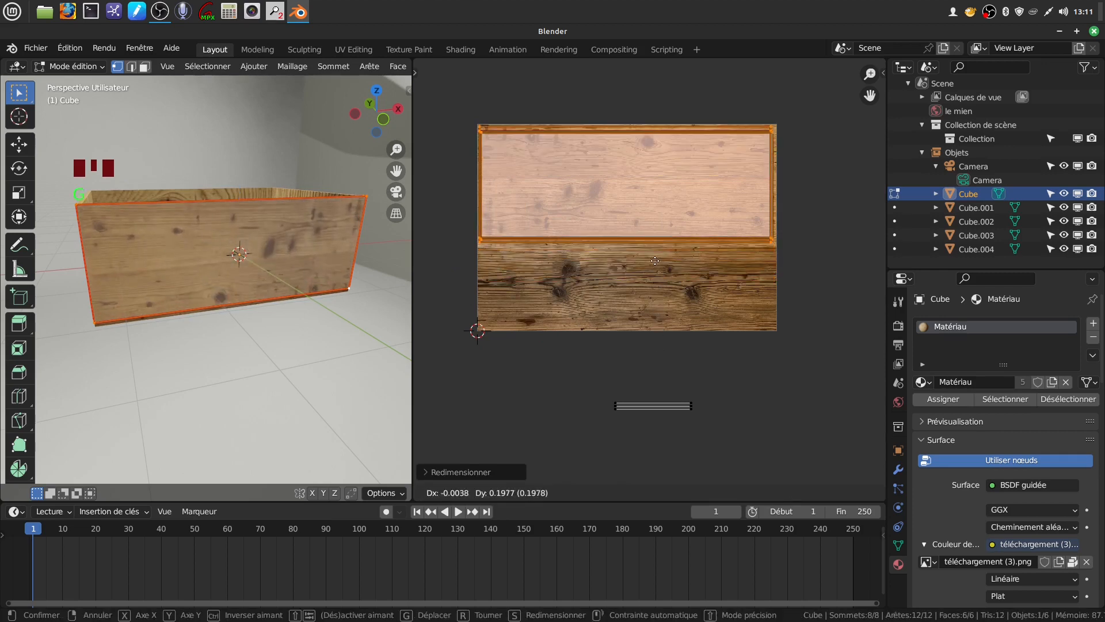
left_click(655, 260)
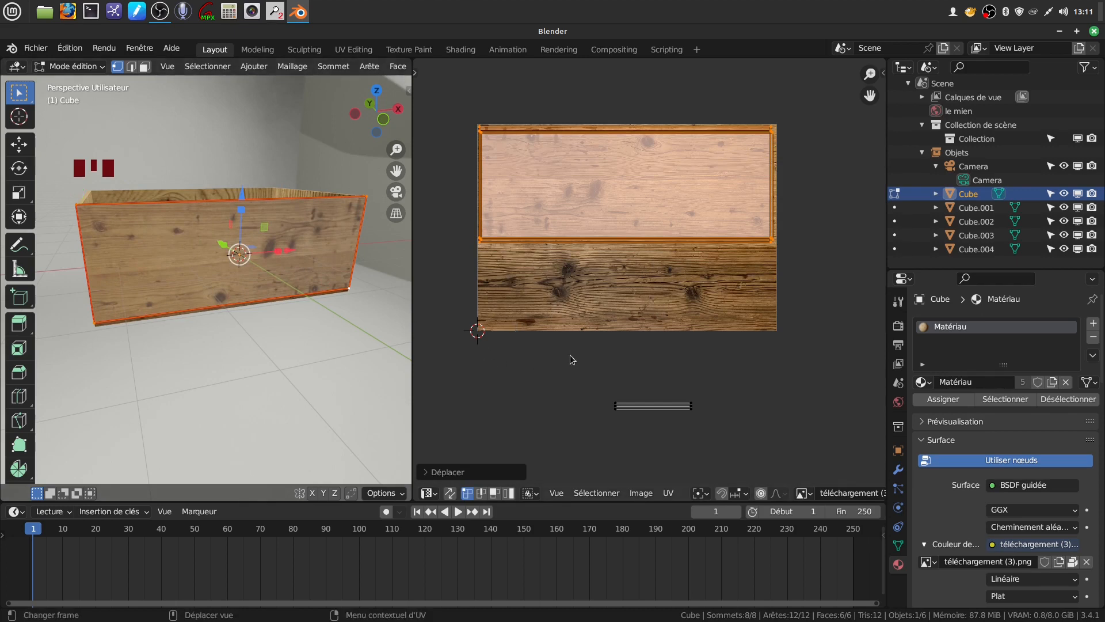
Step: Place the narrow strip UVs on the wood just below the large faces and enlarge them to nearly the image's width
left_click_drag(588, 390, 723, 428)
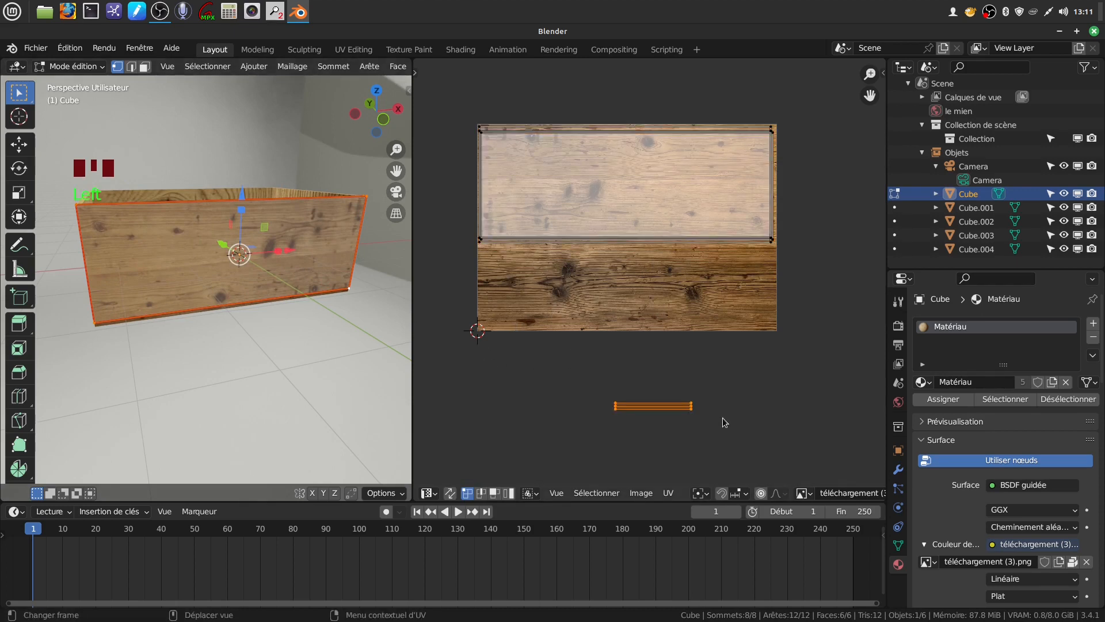
key("g")
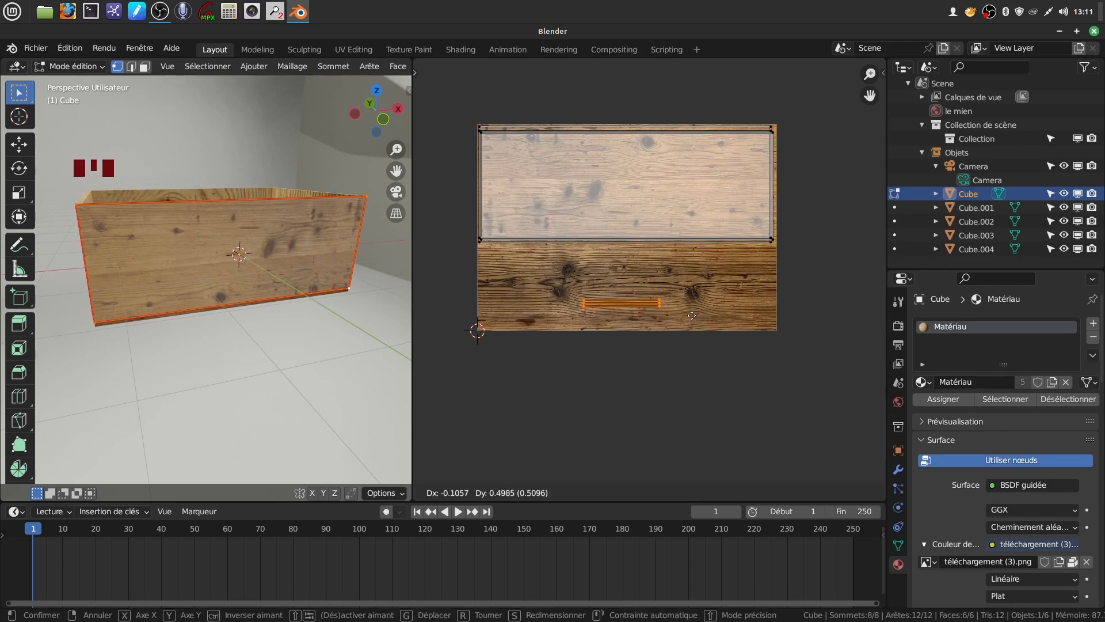
left_click(692, 267)
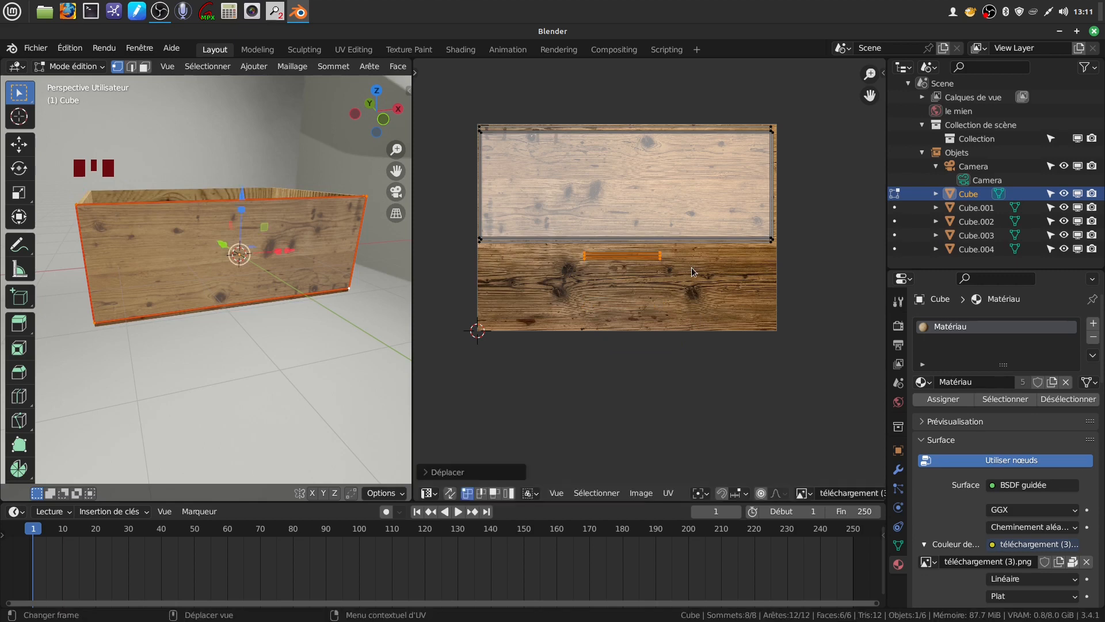
key("s")
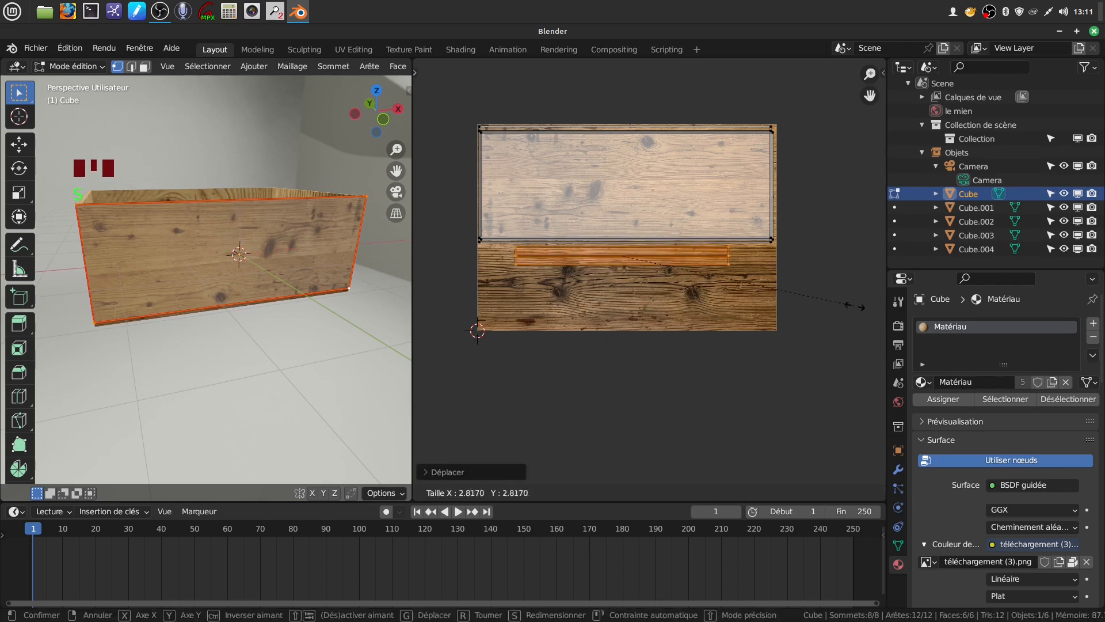
left_click(451, 305)
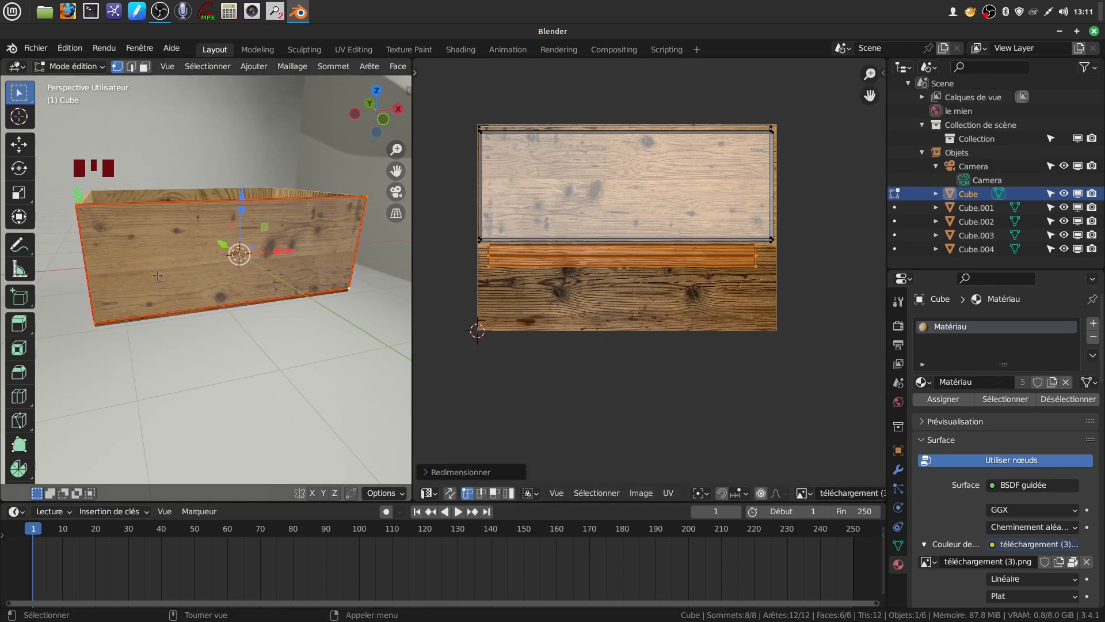
Step: Return to Object Mode and examine the wood texture on the crate's long side board from several angles
key("Tab")
middle_click_drag(168, 271, 283, 265)
scroll(282, 264, "down", 3)
middle_click_drag(227, 244, 315, 221, "shift")
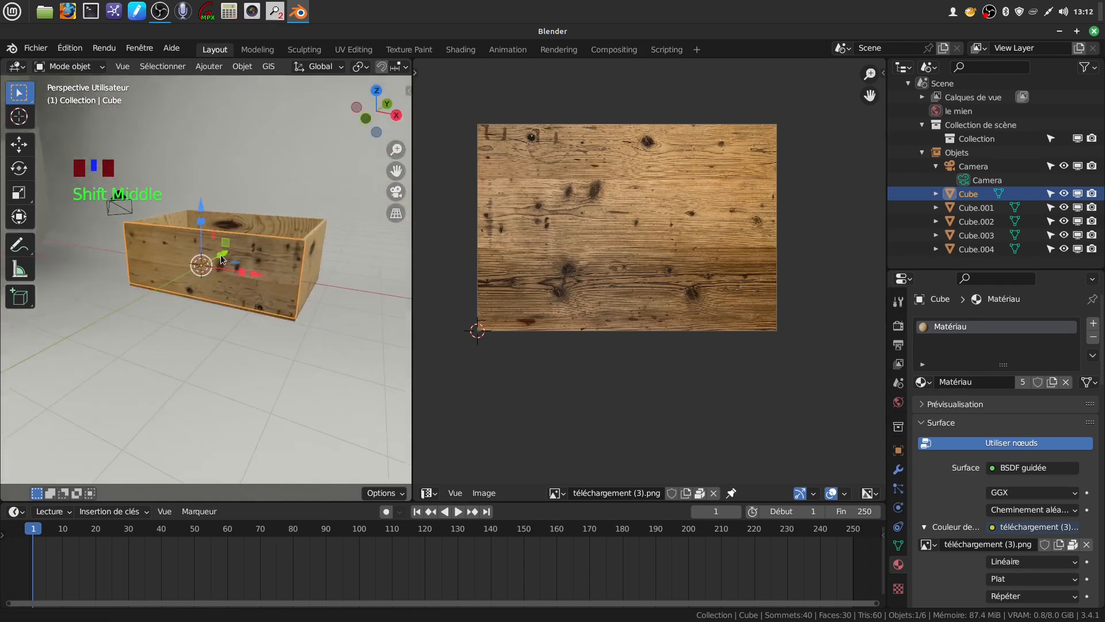
scroll(274, 302, "up", 2)
middle_click_drag(274, 302, 241, 277)
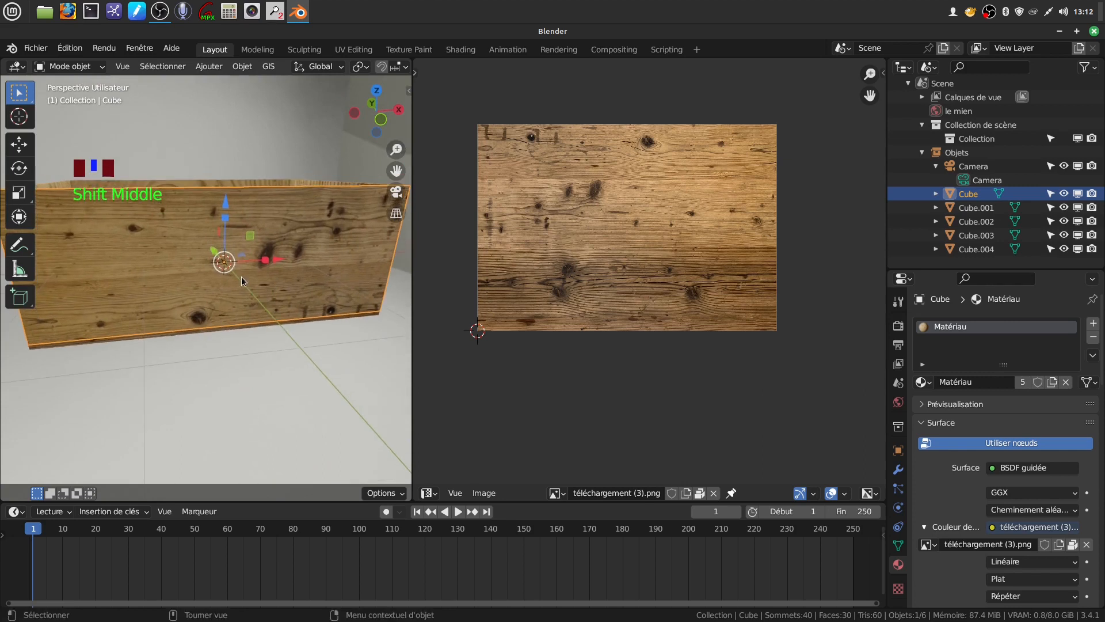
mouse_move(171, 242)
middle_mouse_down()
mouse_move(160, 285)
mouse_move(182, 242)
middle_mouse_up()
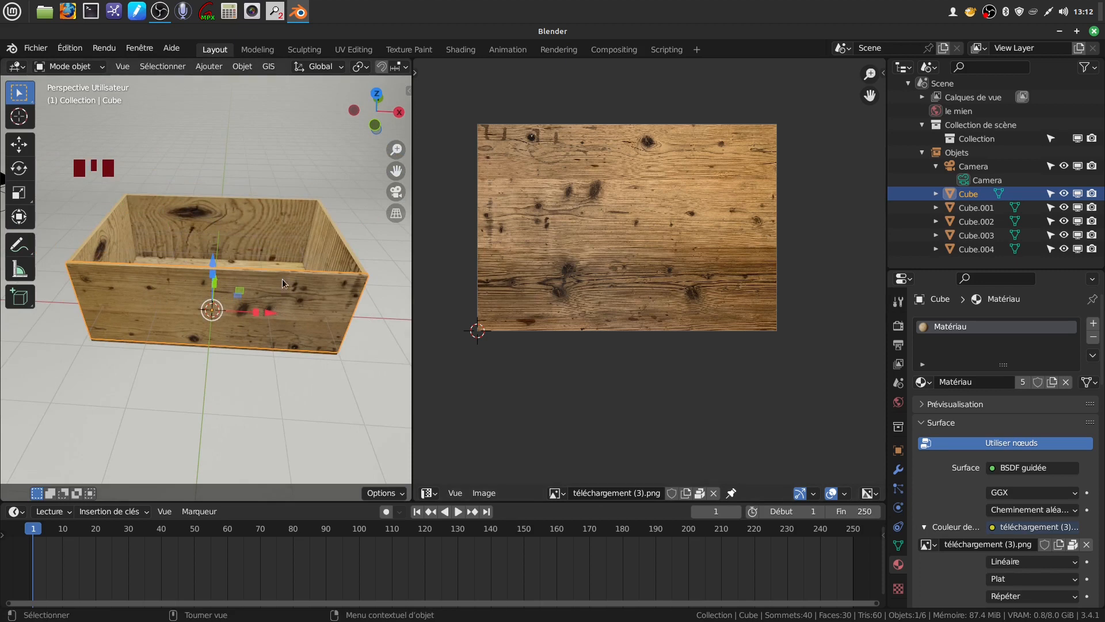
middle_click_drag(247, 296, 263, 326, "shift")
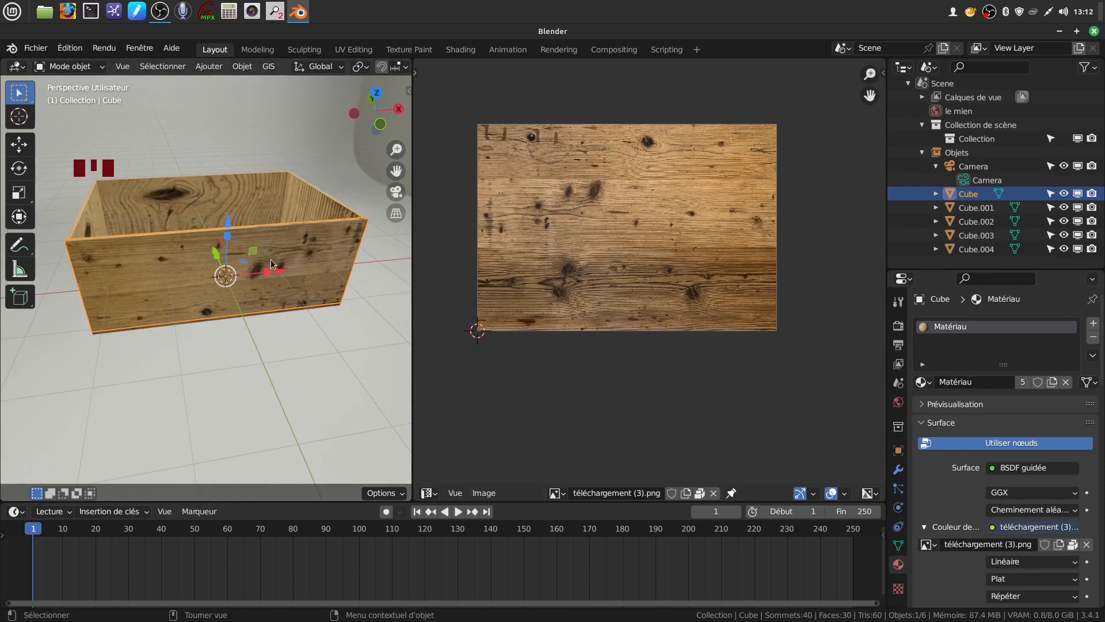
Step: Switch the UV editor area to the Shader Editor to show the Matériau nodes
left_click(430, 494)
left_click(518, 447)
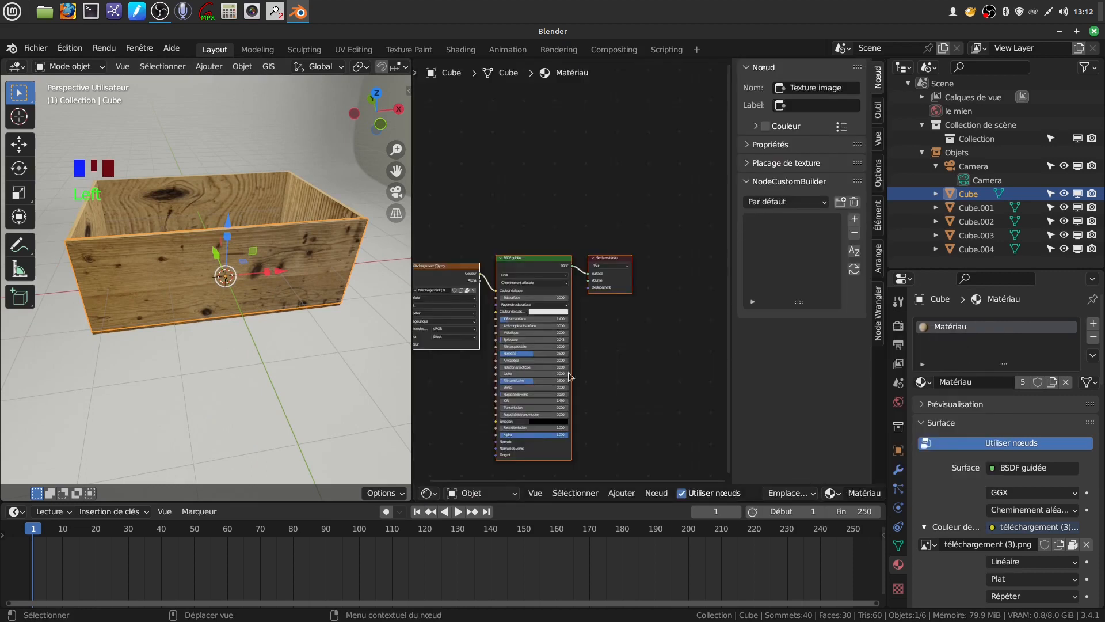
Step: Hide the Shader Editor's sidebar and move the Material Output node farther from the Principled BSDF
scroll(620, 316, "down", 4)
key("n")
middle_click_drag(707, 367, 742, 319)
scroll(741, 319, "up", 5)
middle_click_drag(742, 246, 769, 229)
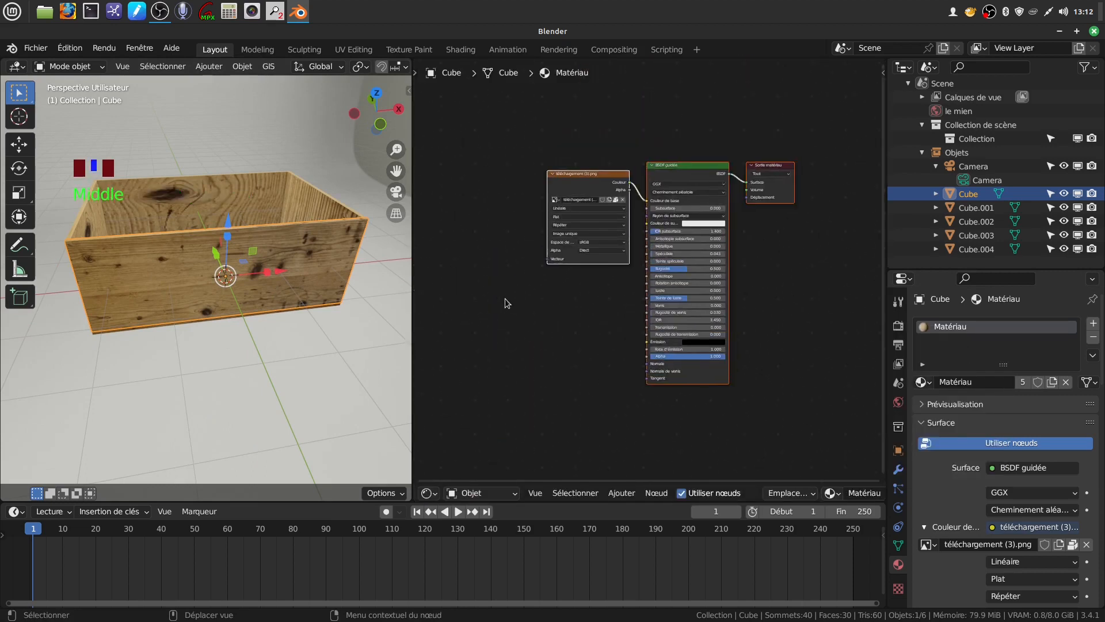
scroll(561, 313, "down", 1)
middle_click_drag(561, 313, 528, 215)
left_click_drag(717, 113, 767, 199)
left_click(730, 204)
Step: Put the long side board in Edit Mode and switch to face selection
middle_click_drag(292, 298, 304, 295)
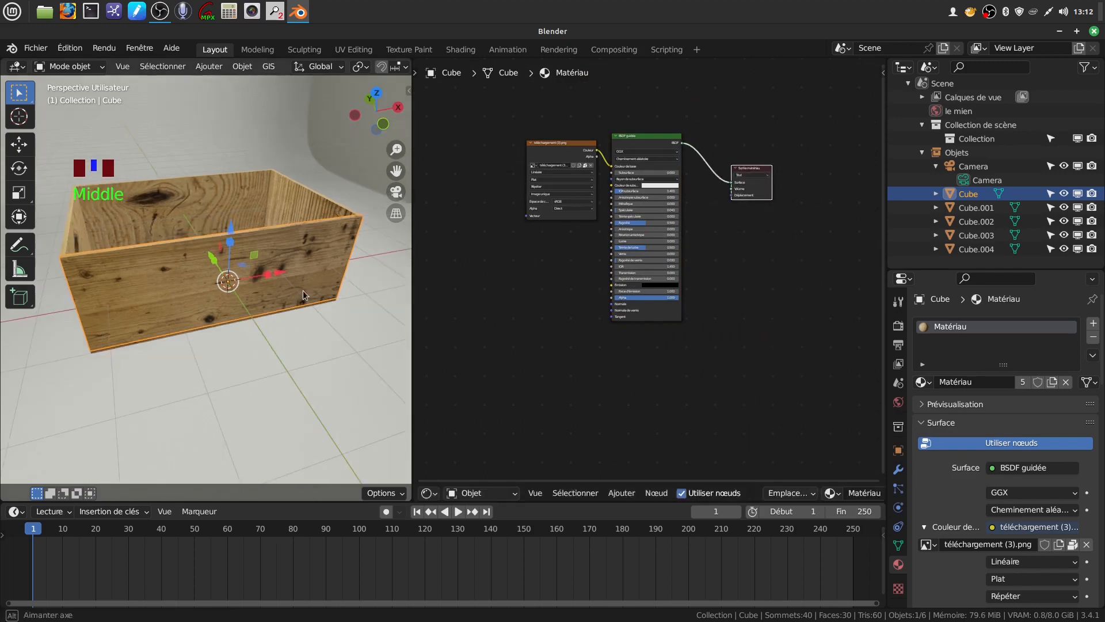
middle_click_drag(153, 305, 130, 249)
key("Tab")
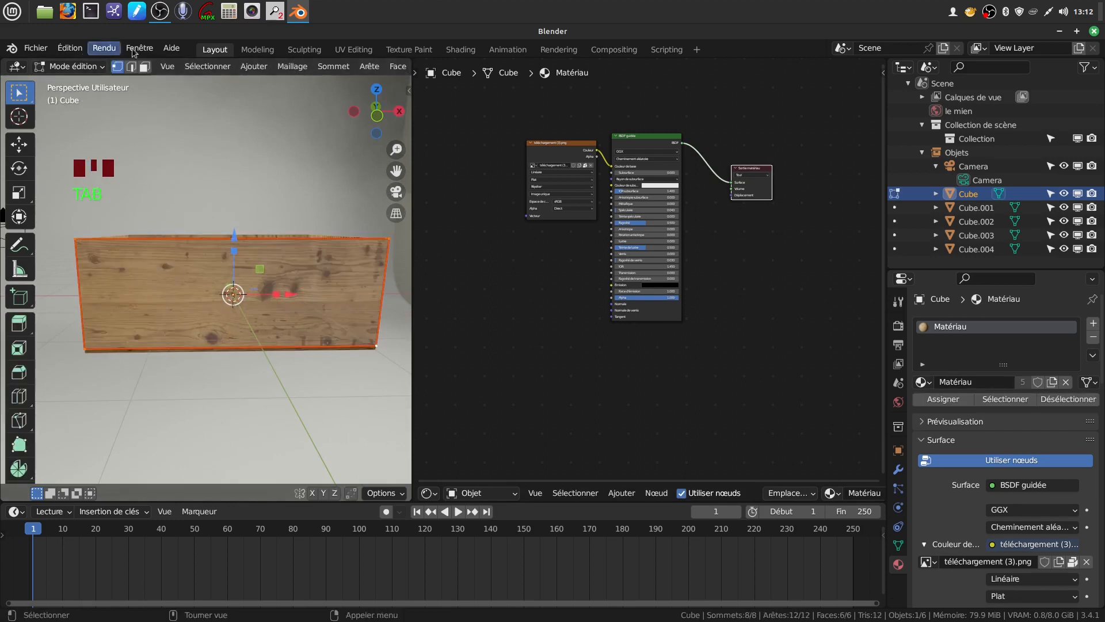
left_click(144, 67)
middle_click_drag(213, 282, 196, 299)
middle_click_drag(271, 314, 343, 328)
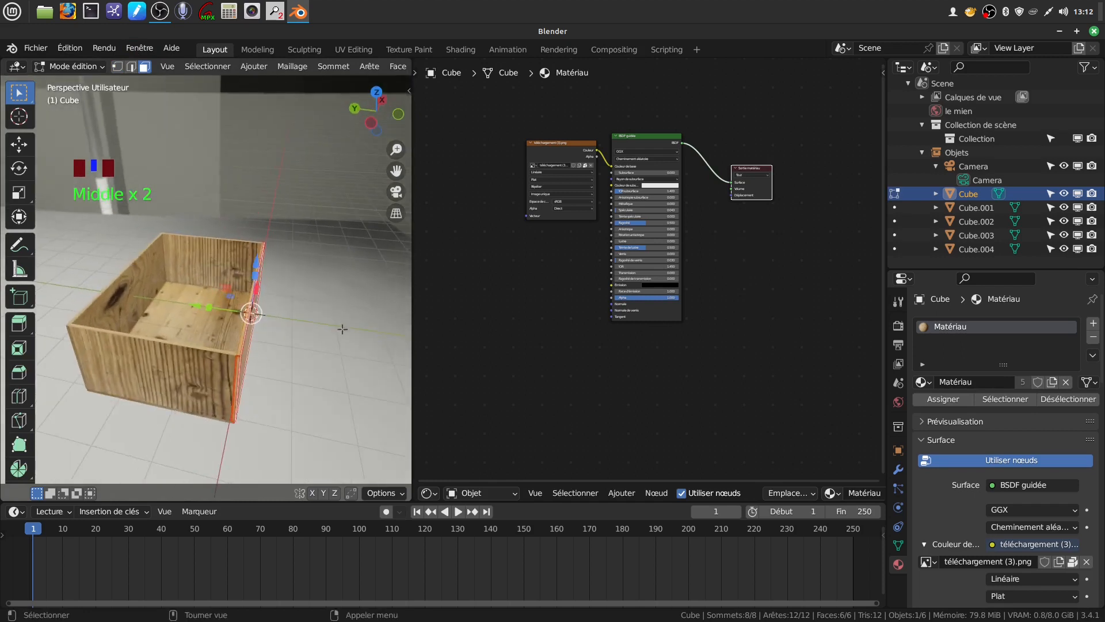
Step: Leave that board and open the opposite long side board, Cube.001, in Edit Mode with all its faces selected
middle_click_drag(217, 307, 286, 346)
key("Tab")
left_click(258, 317)
key("Tab")
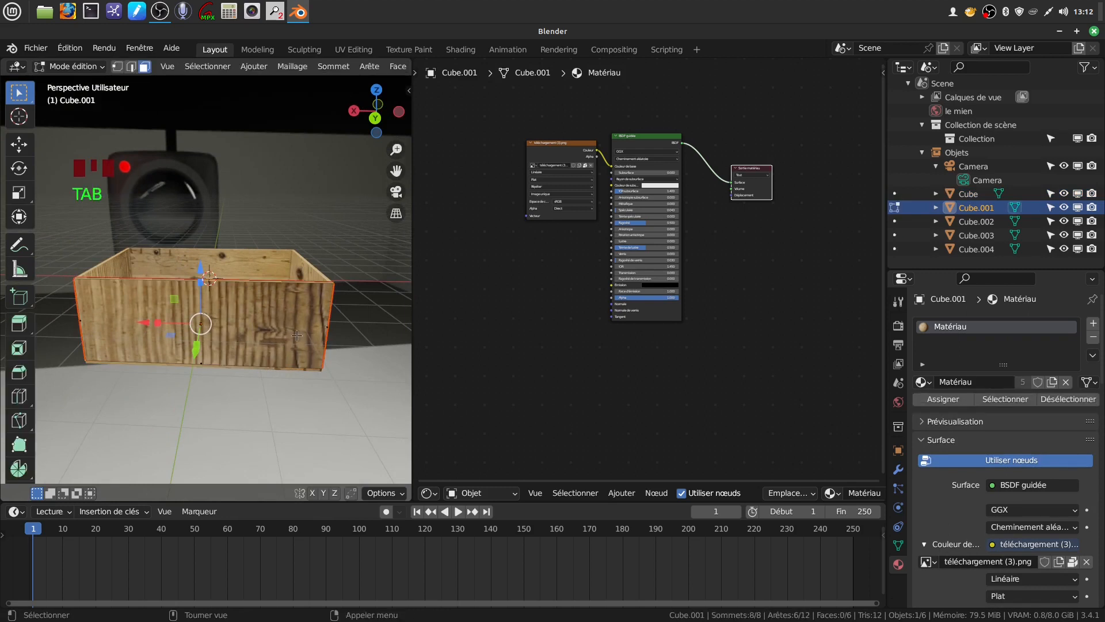
key("alt+a")
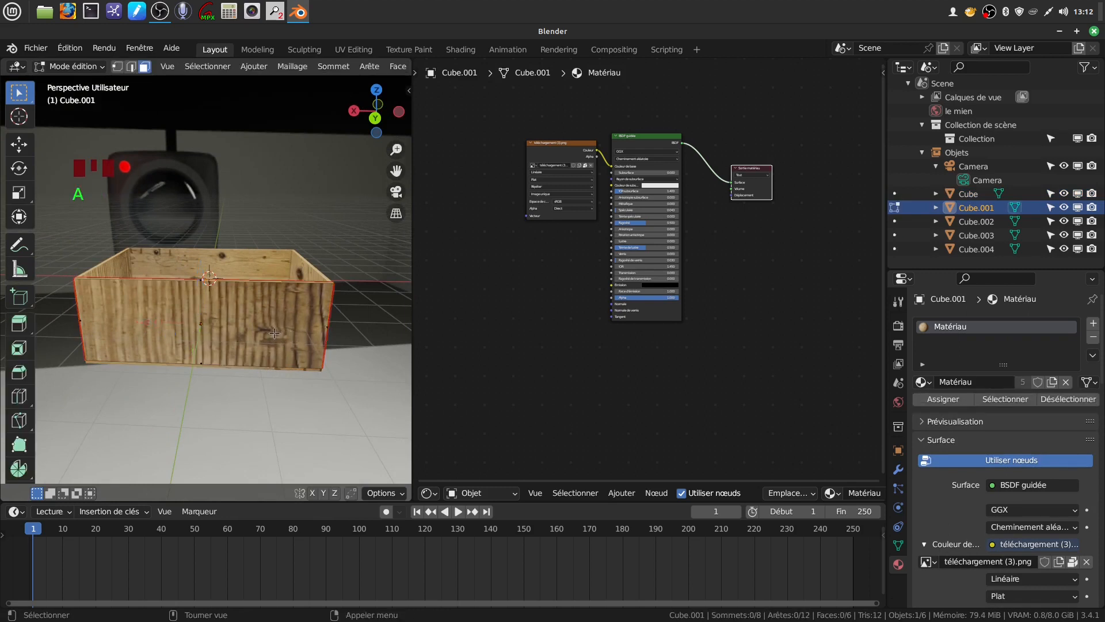
key("a")
Step: Switch the Shader Editor area to the UV Editor and unwrap all faces of Cube.001
left_click(427, 493)
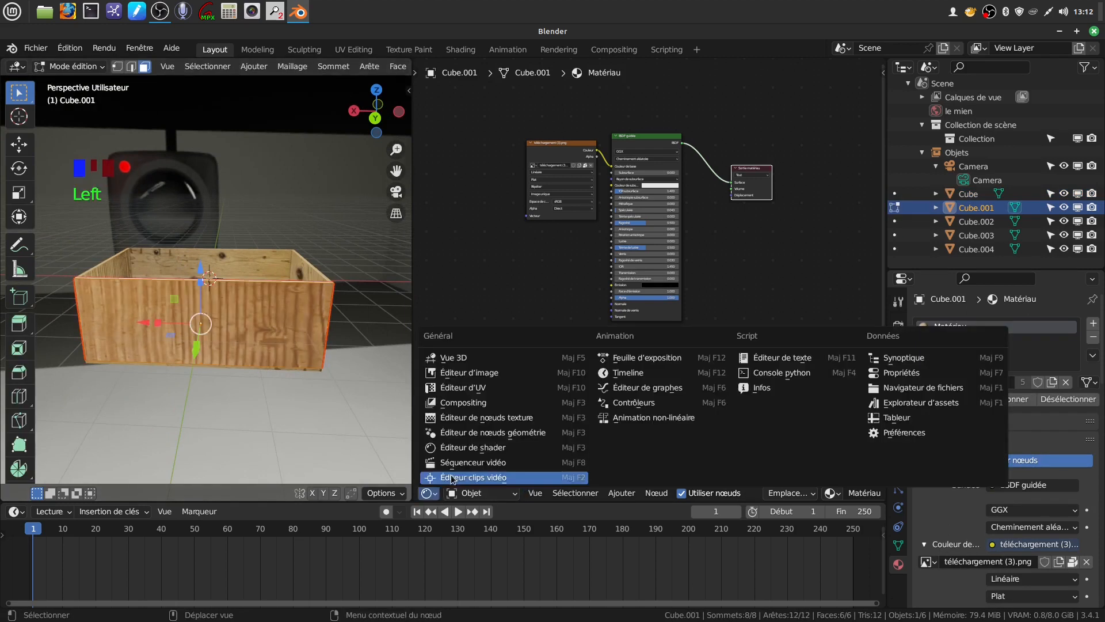
left_click(511, 388)
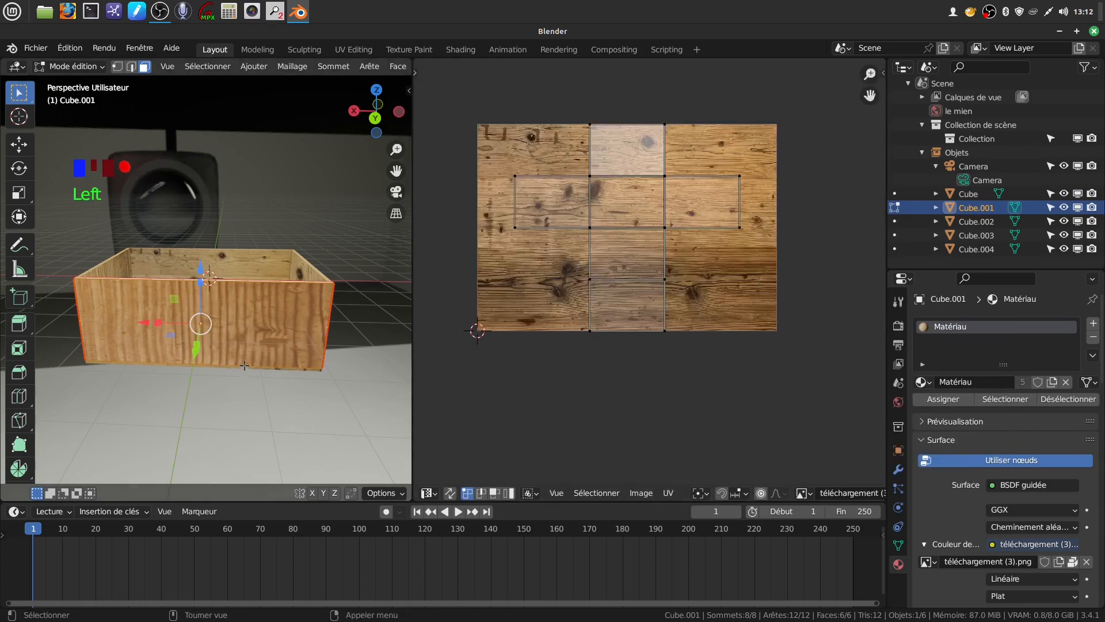
key("u")
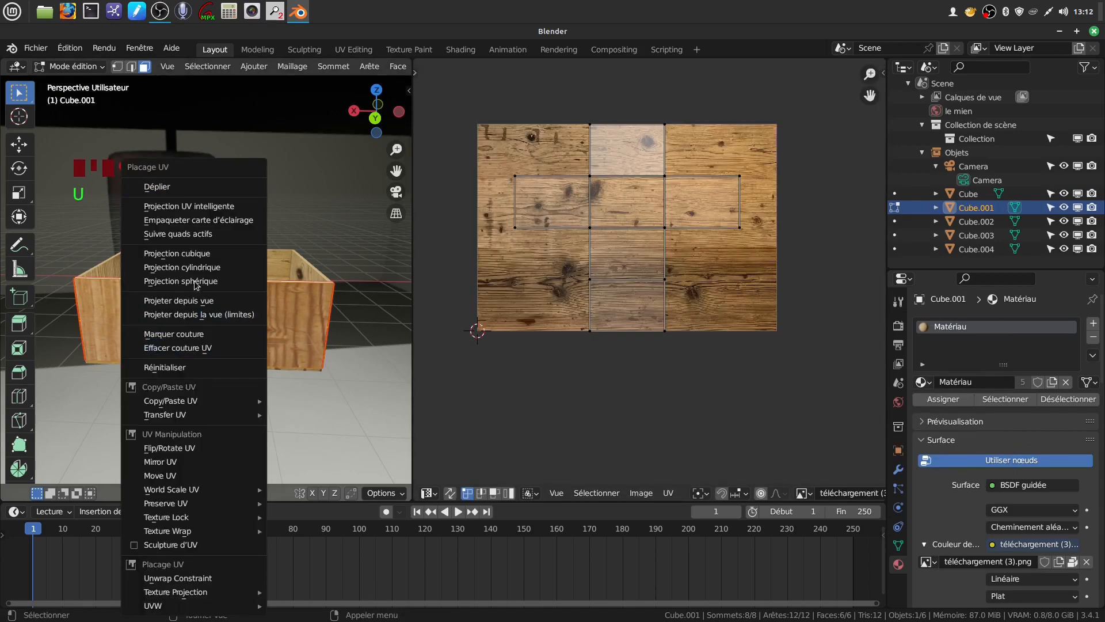
left_click(182, 187)
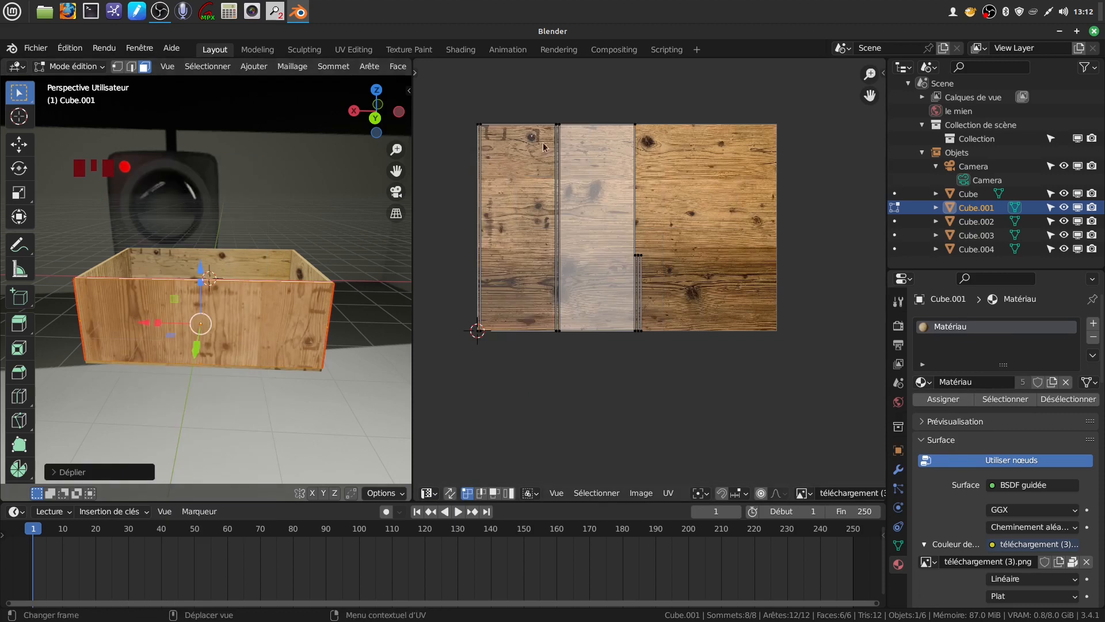
Step: Select the second large face's UV island and stack it exactly over the other large face's island
left_click(599, 122)
key("ctrl+l")
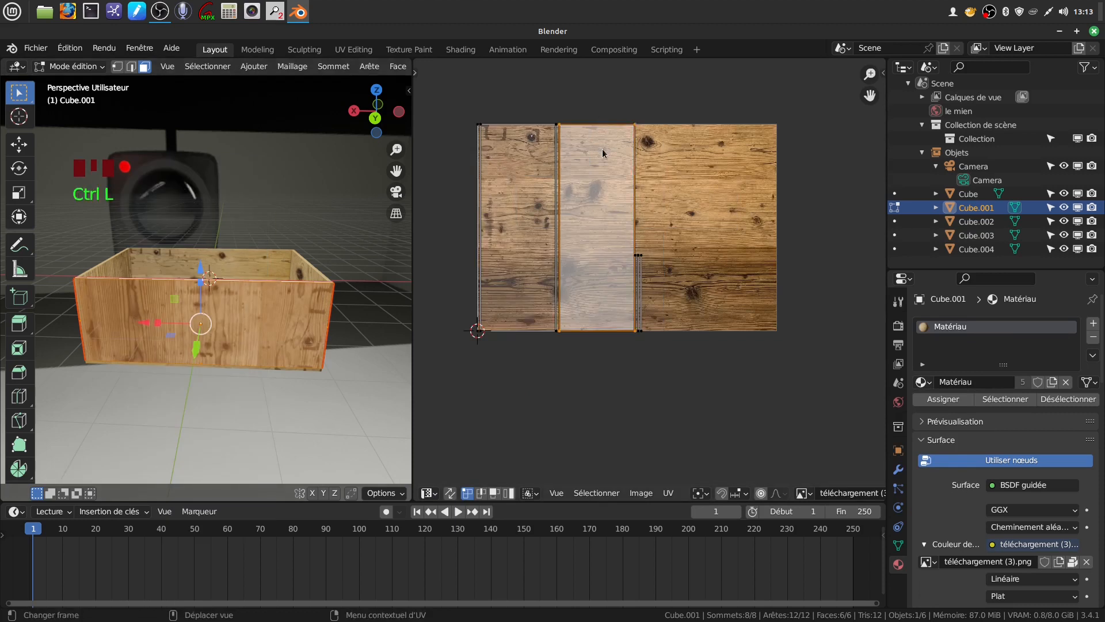
key("g")
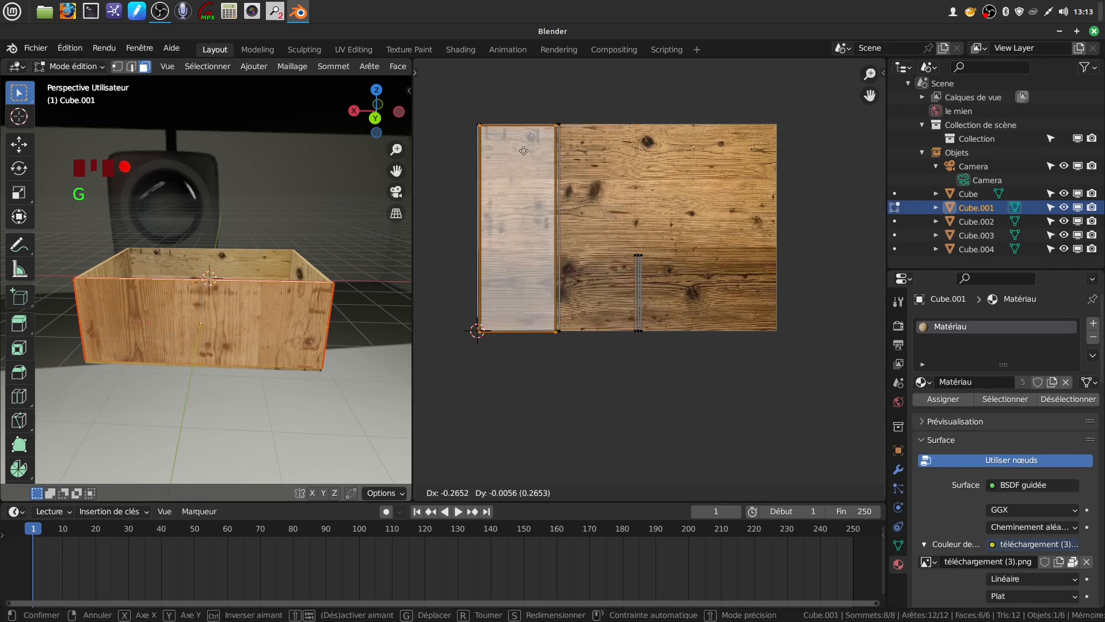
left_click(596, 156)
Step: Rotate the short narrow strip UVs by 90° and move them below the wood image
left_click_drag(613, 320, 669, 351)
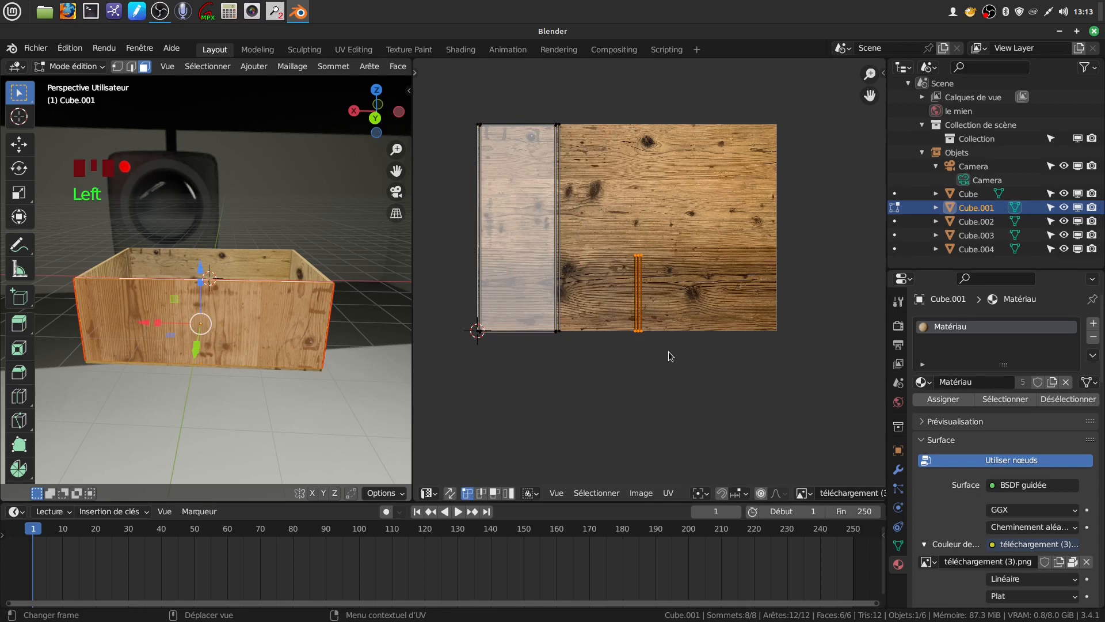
type("r90")
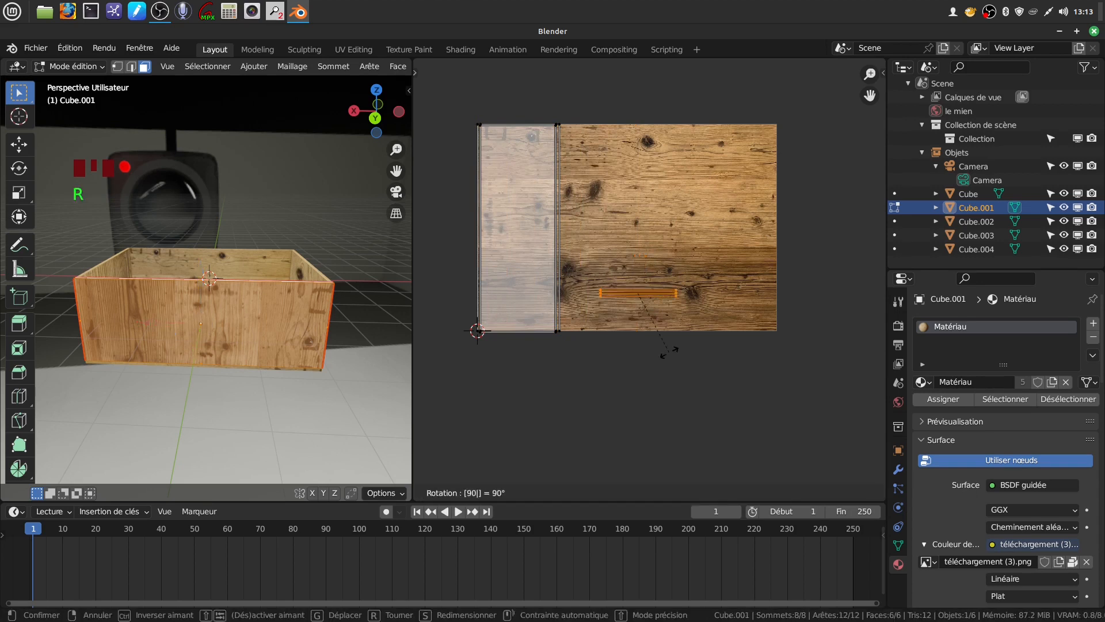
key("Return")
key("g")
left_click(744, 65)
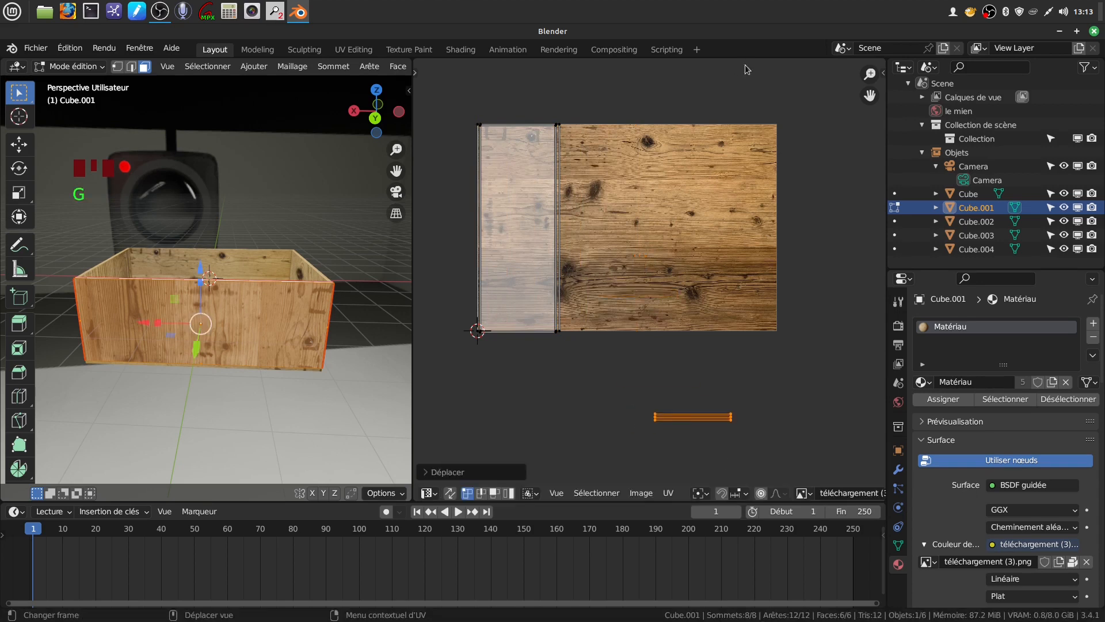
Step: Select the stacked large face UVs with their long edge strips and rotate them by 90°
left_click_drag(460, 108, 574, 354)
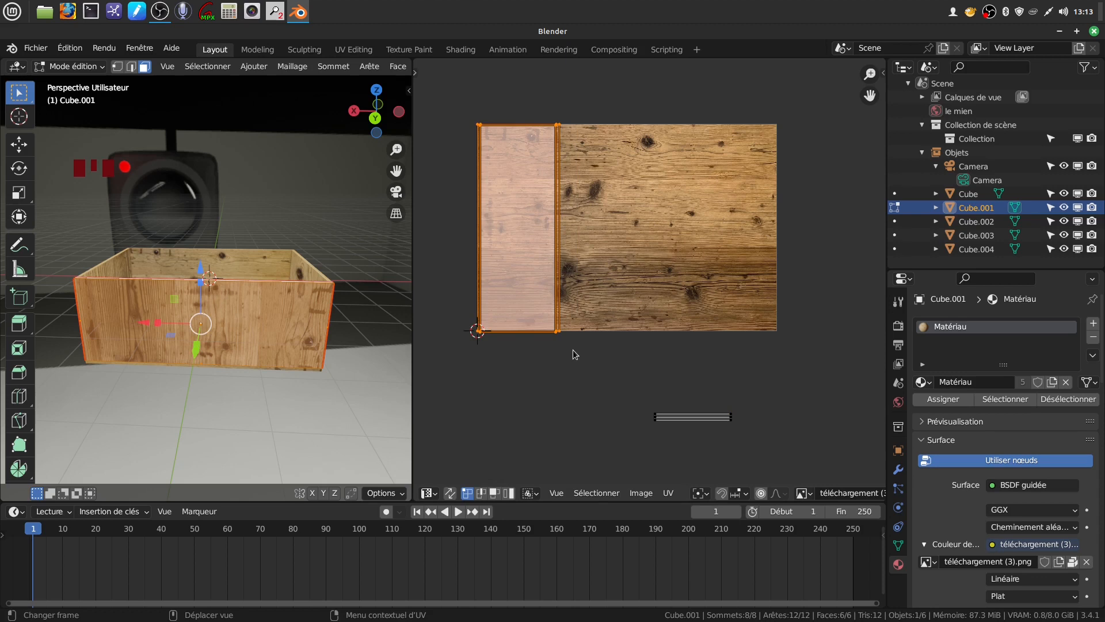
middle_click_drag(259, 285, 263, 264)
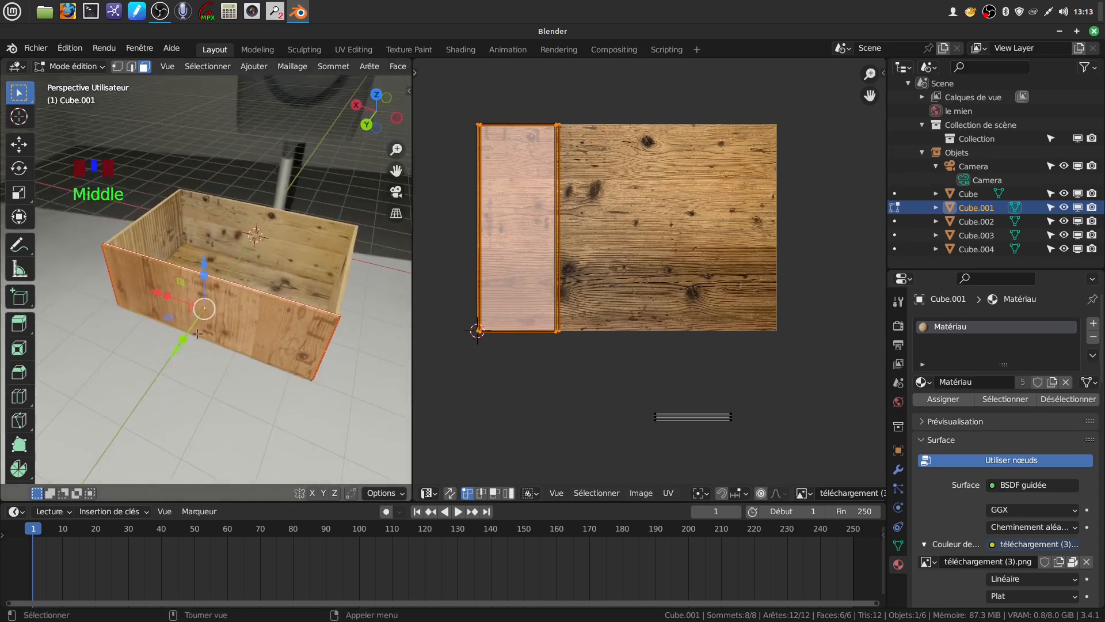
scroll(263, 264, "up", 2)
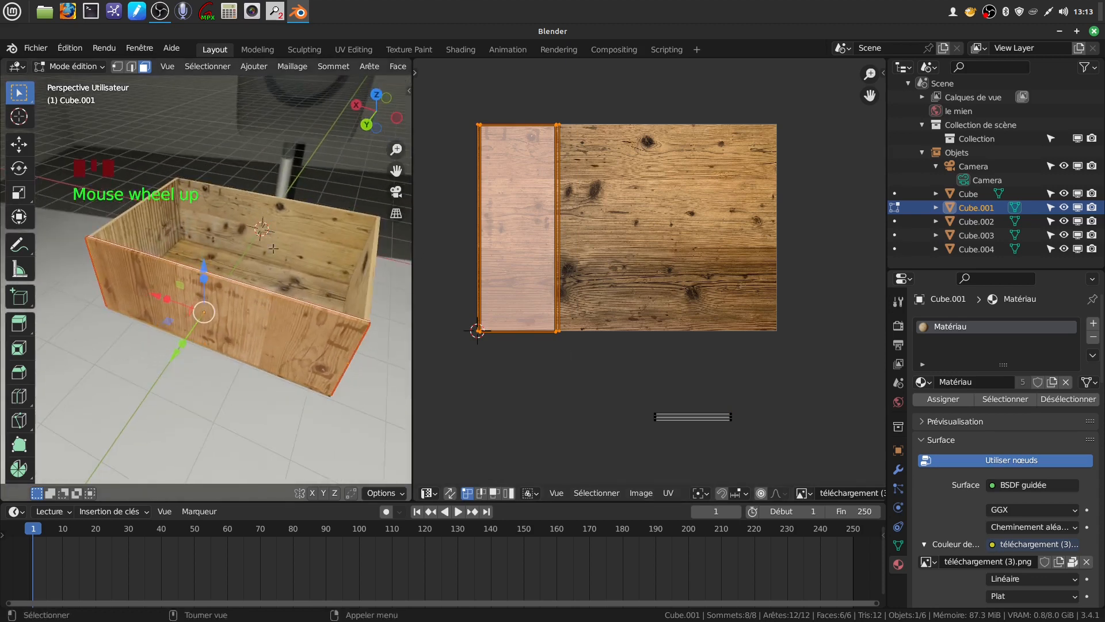
middle_click_drag(254, 233, 256, 230)
scroll(256, 231, "down", 2)
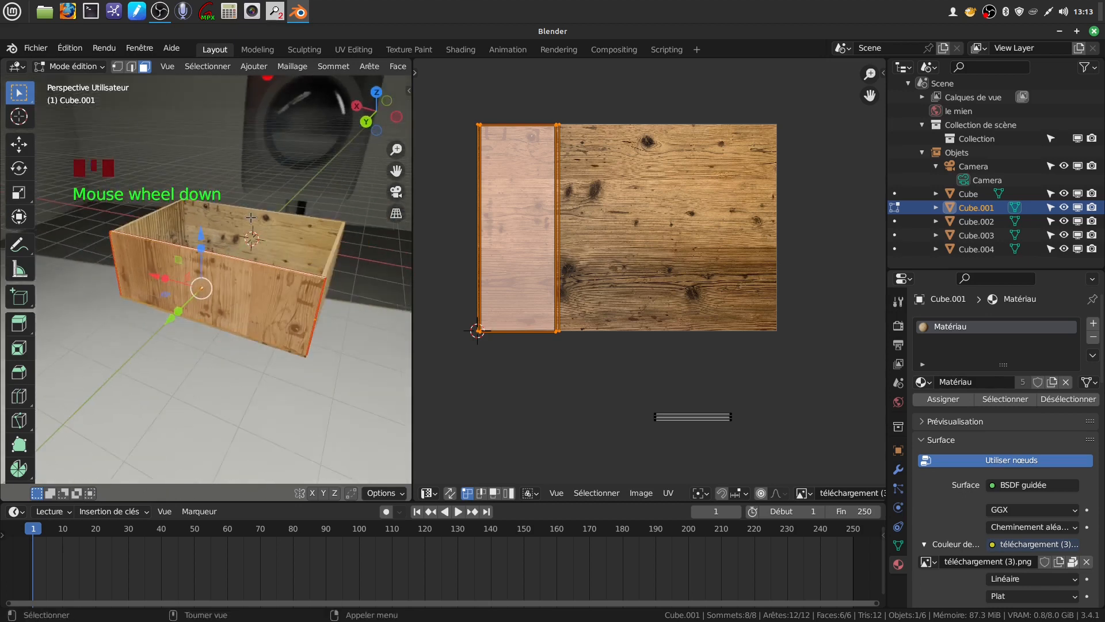
type("r")
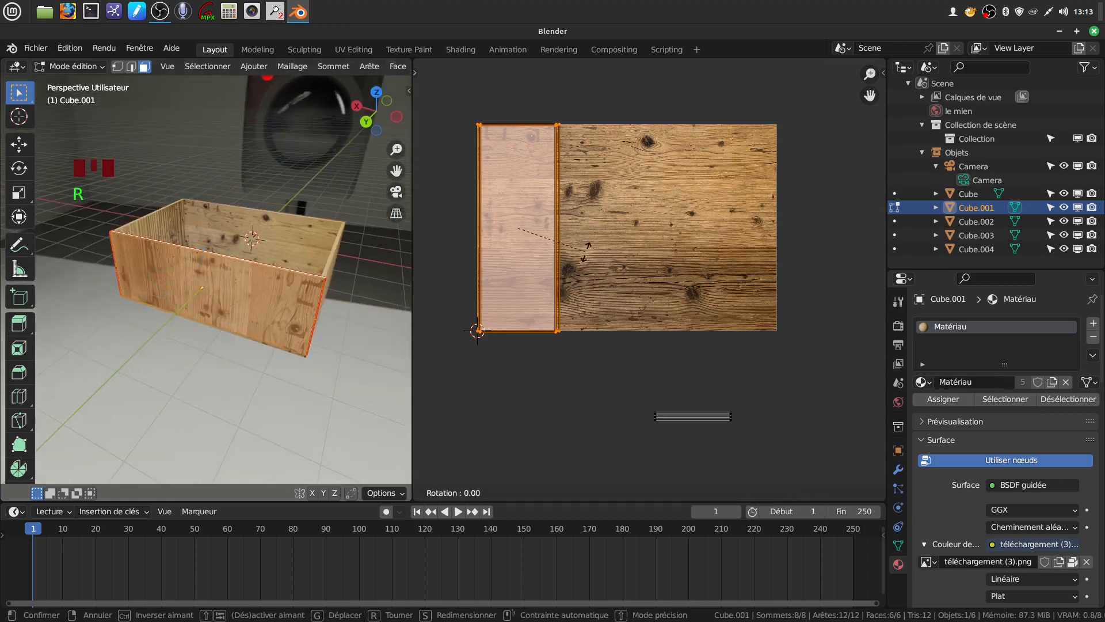
type("90")
key("Return")
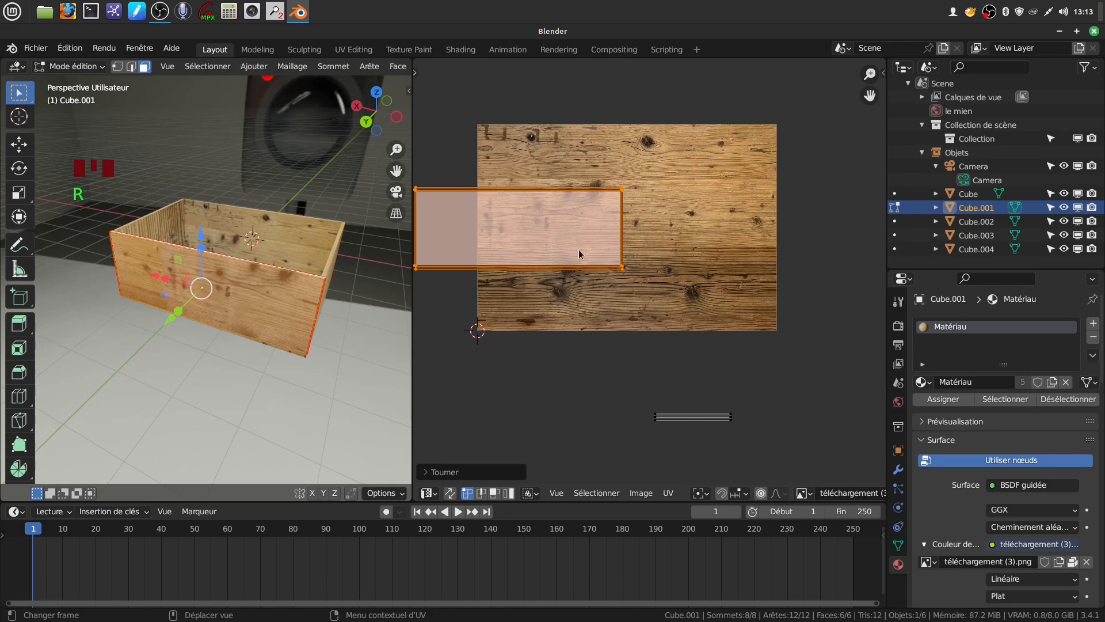
Step: Scale the rotated UVs by about 1.38 to nearly the image's width and place them at its lower edge
key("g")
left_click(687, 243)
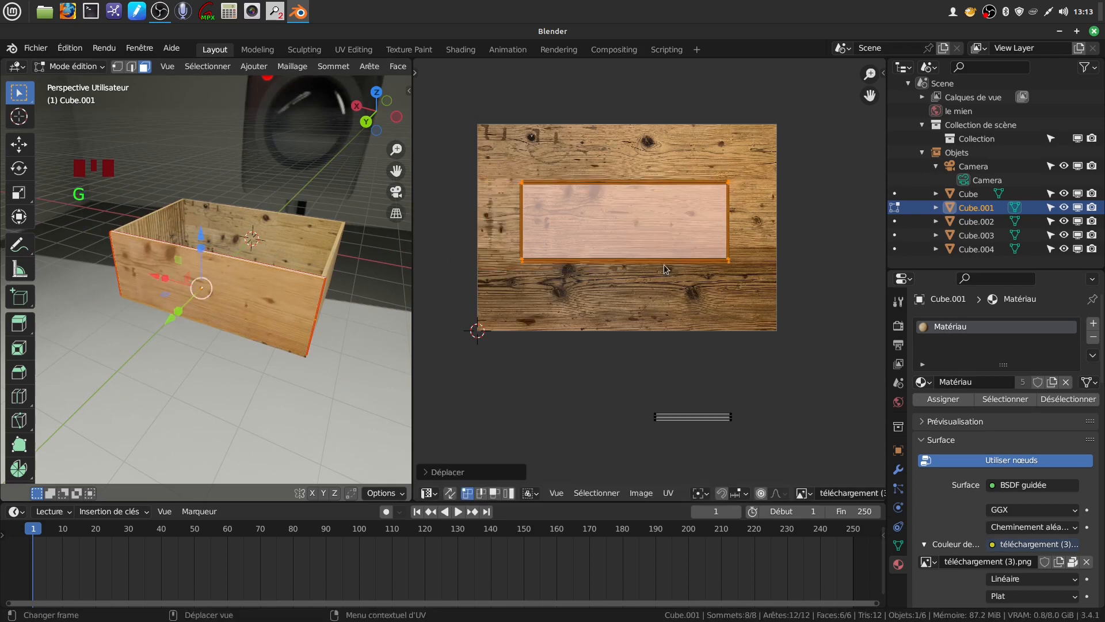
key("s")
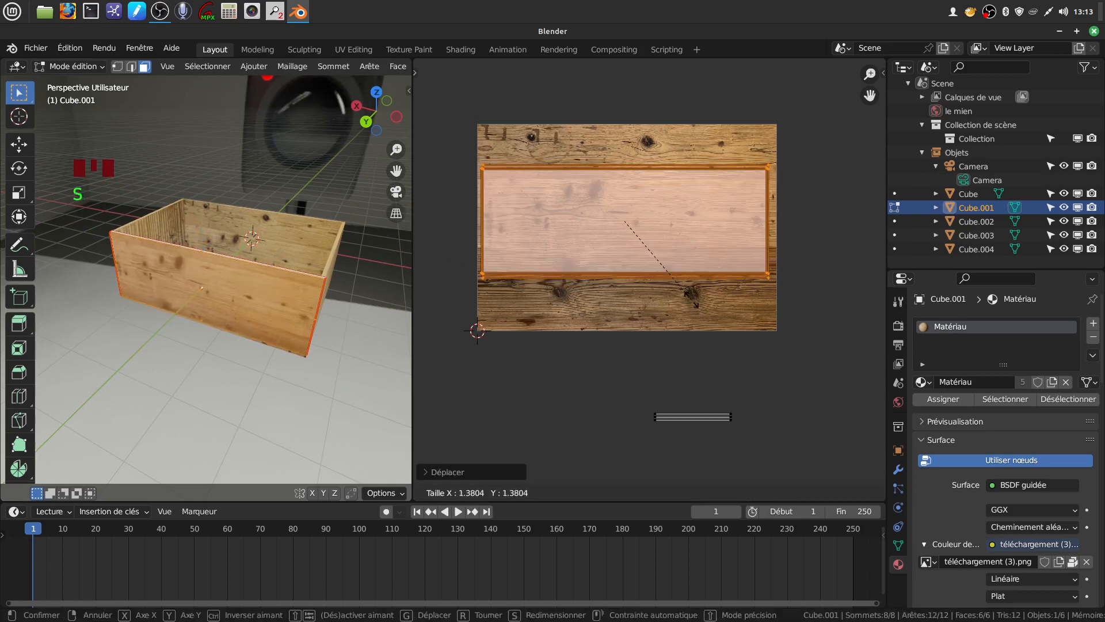
left_click(691, 302)
key("g")
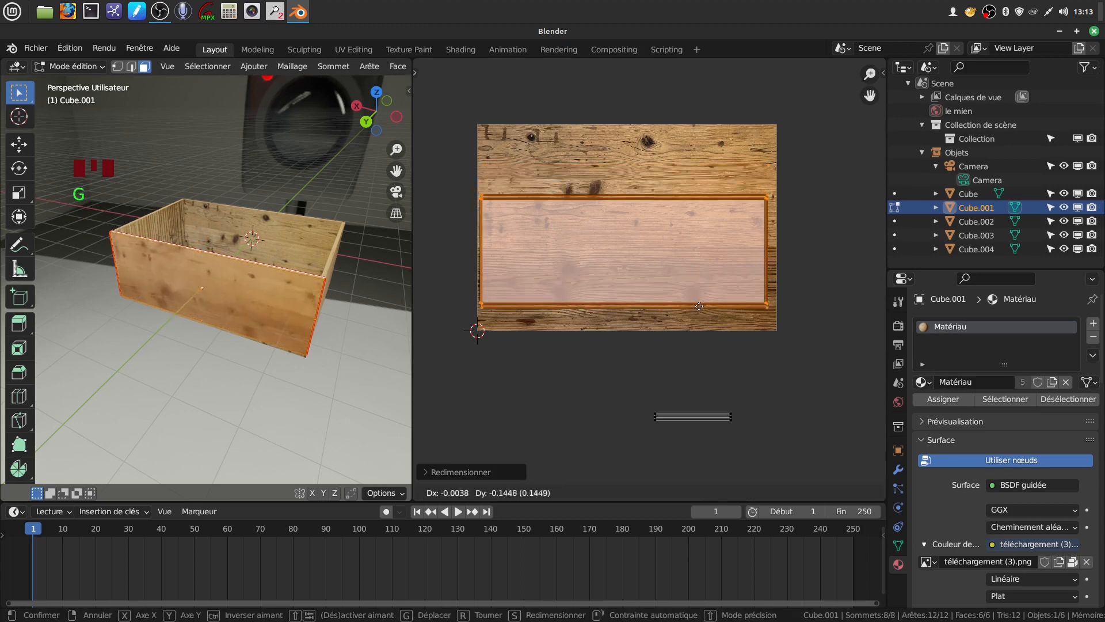
left_click(705, 324)
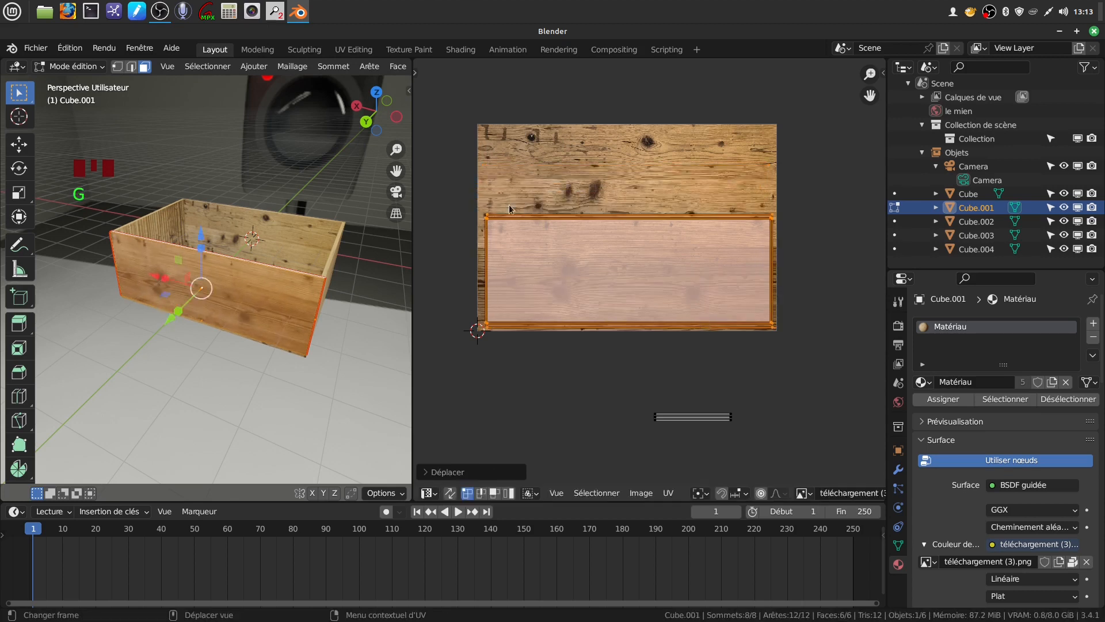
Step: Switch to the short end board, Cube.003, and unwrap all its faces in Edit Mode
middle_click_drag(307, 274, 295, 253)
scroll(228, 243, "up", 2)
middle_click(283, 274)
key("Tab")
left_click(289, 260)
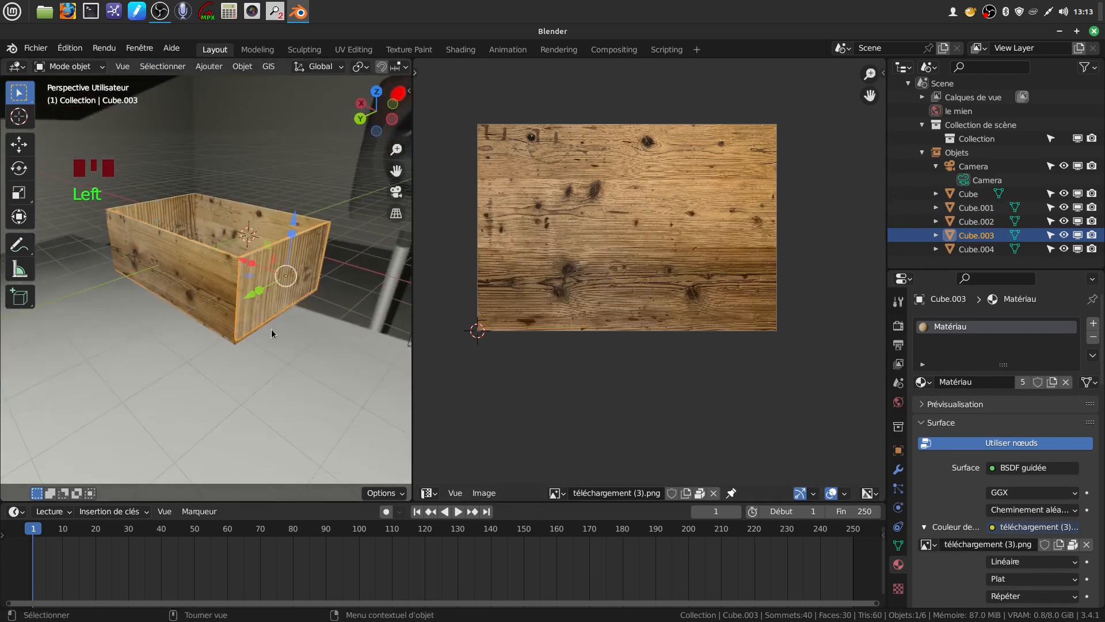
key("Tab")
key("a")
key("a")
key("u")
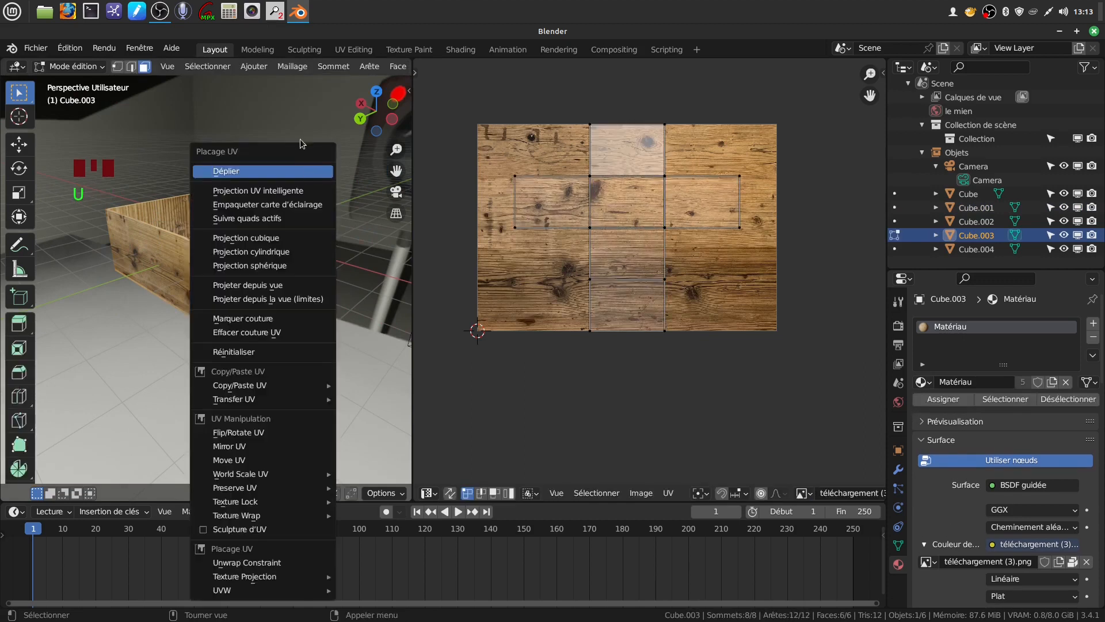
left_click(283, 175)
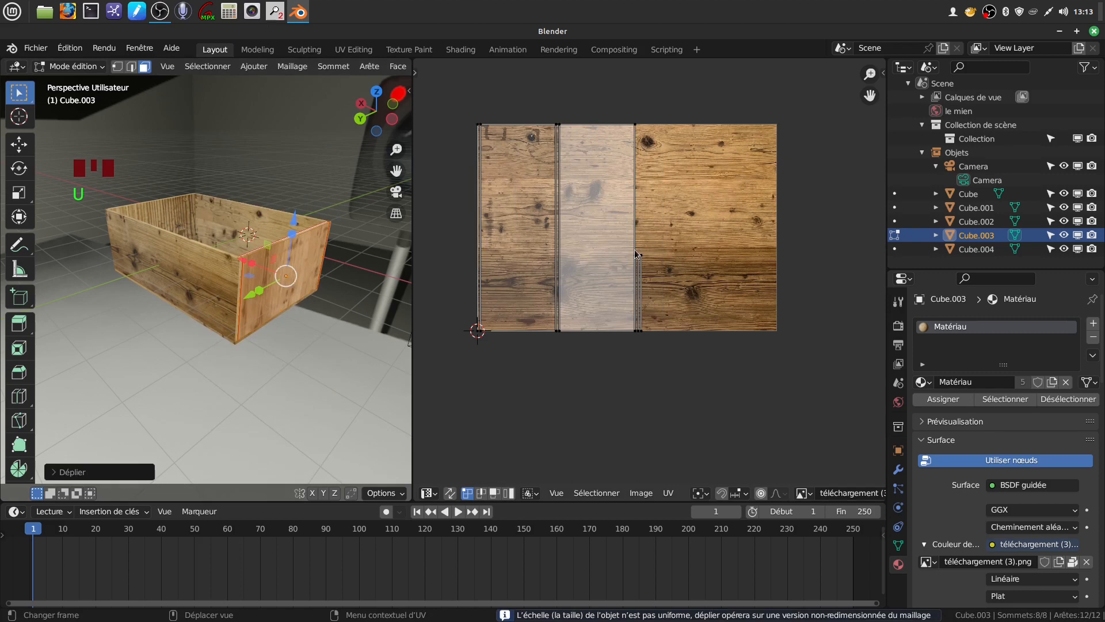
Step: Stack the end board's second large face UV island over its first one
left_click(614, 120)
key("ctrl+l")
key("g")
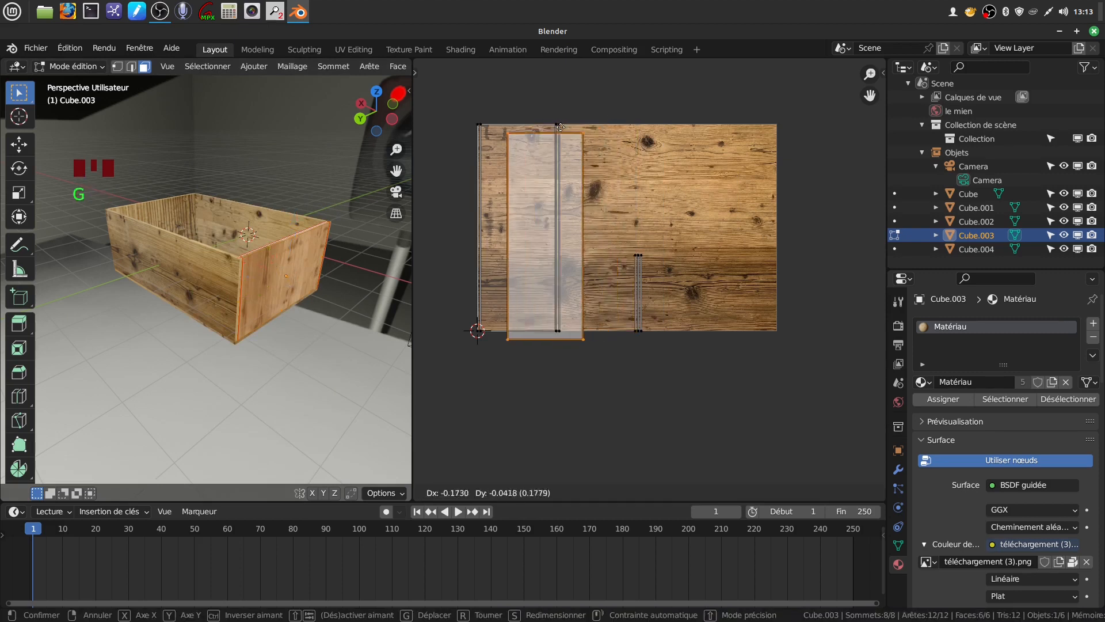
left_click(534, 124)
Step: Rotate the end board's short strip UVs by 90° and move them below the wood image
left_click(631, 243)
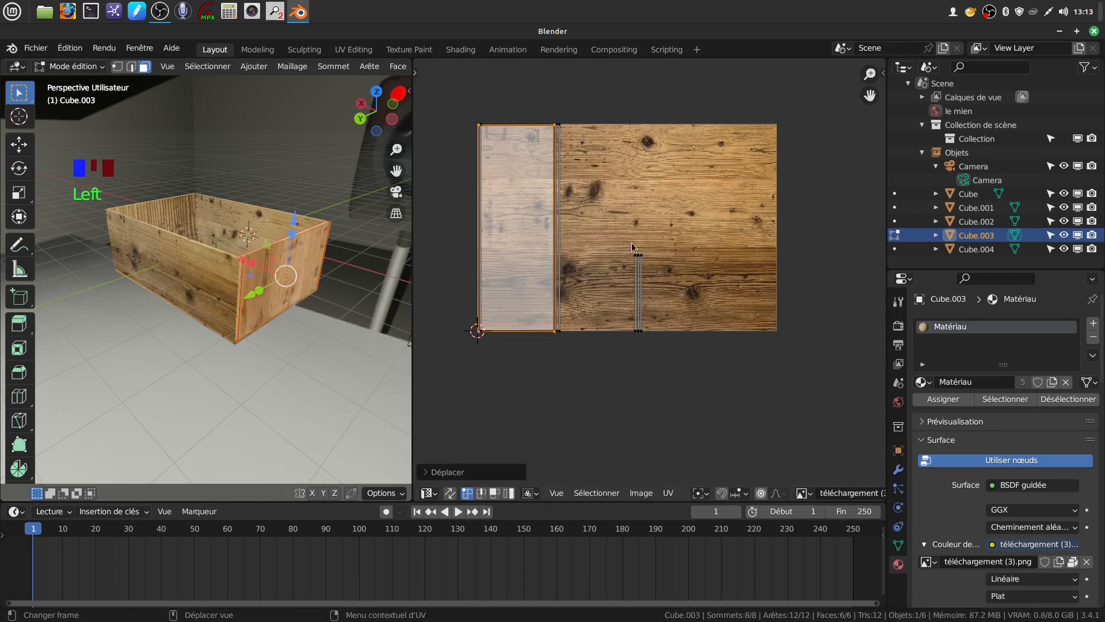
type("r90")
key("Return")
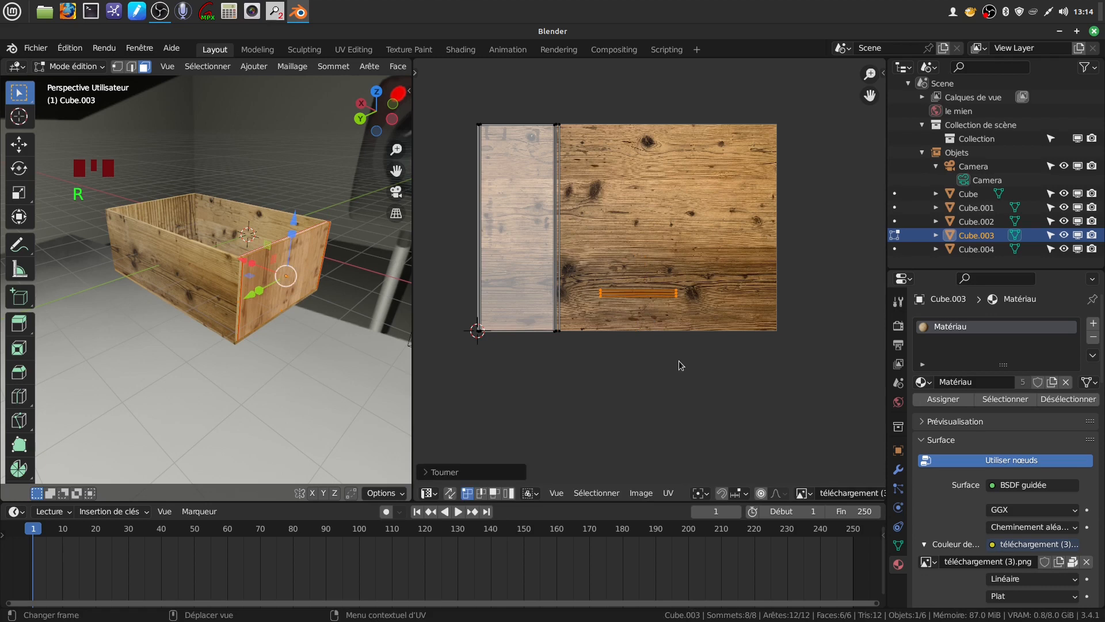
key("g")
left_click(750, 460)
Step: Select the end board's stacked large face UVs with their long edge strips and rotate them by 90°
left_click_drag(459, 109, 593, 352)
type("r")
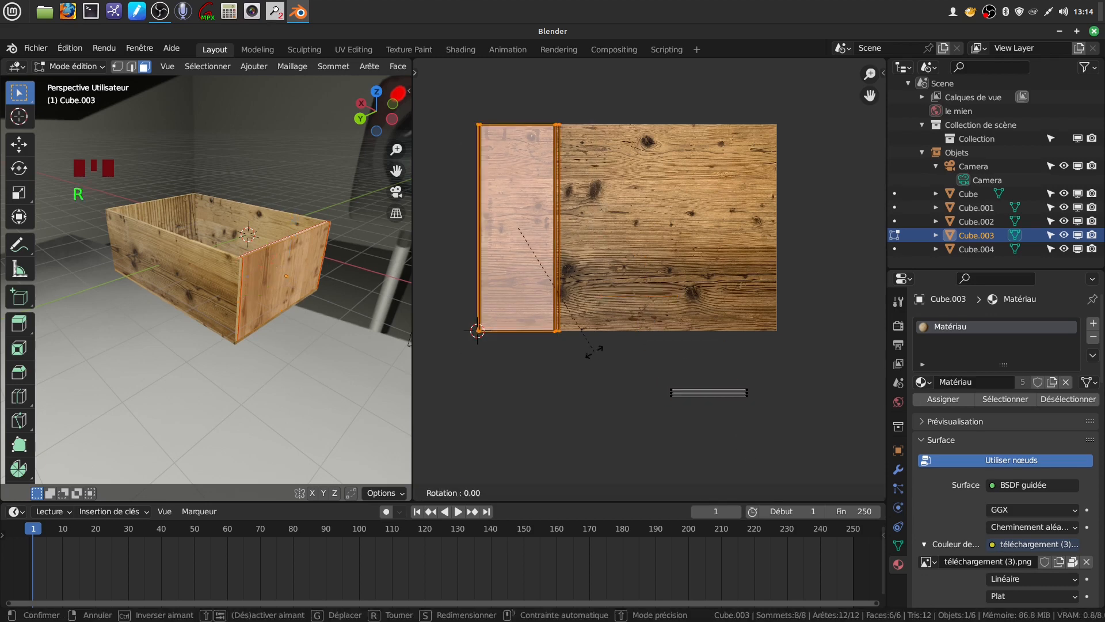
type("90")
key("Return")
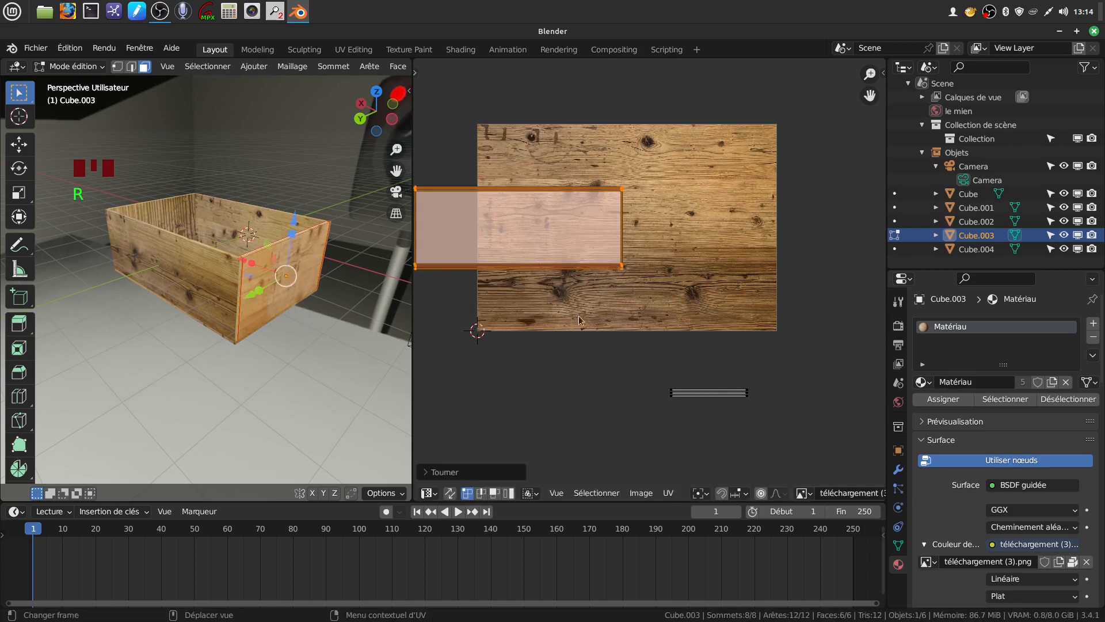
Step: Move the end board's large face UVs onto the wood image and enlarge them to span nearly its full width over its lower part
key("g")
left_click(683, 307)
key("s")
left_click(694, 322)
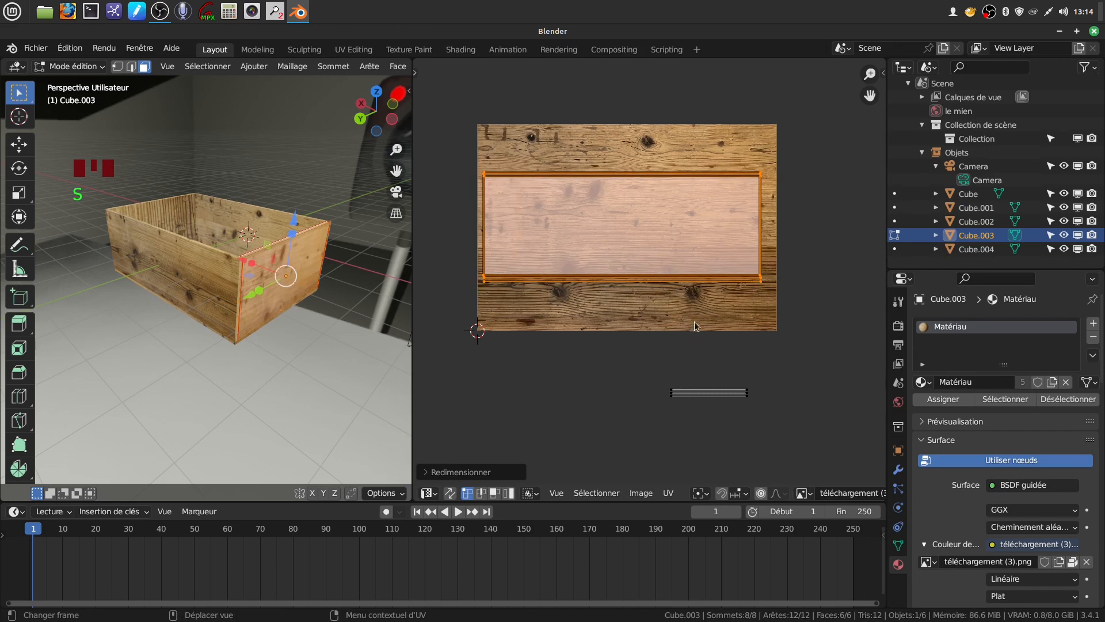
key("g")
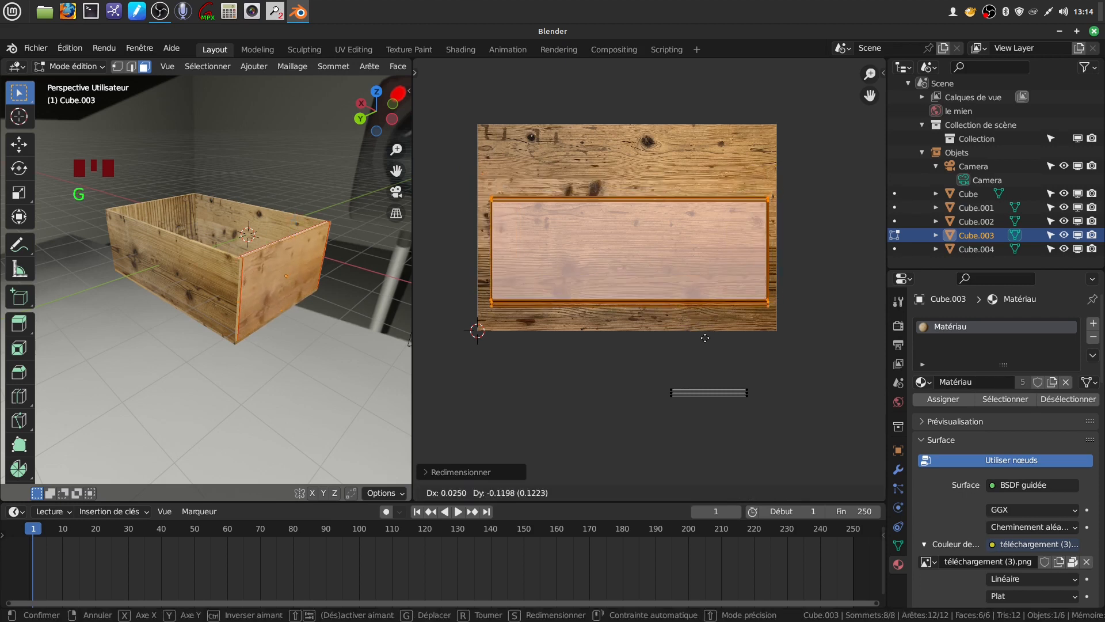
left_click(701, 338)
Step: Scale the end board's short strip UVs up about 2.5 times and place them along the wood image's bottom edge
left_click_drag(667, 379, 755, 413)
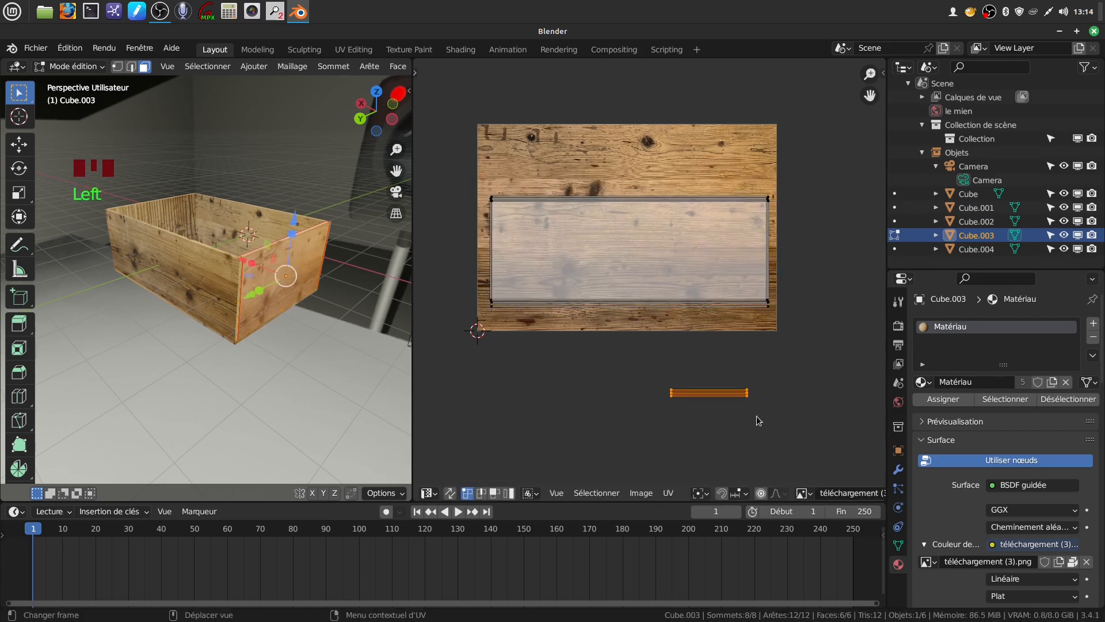
key("s")
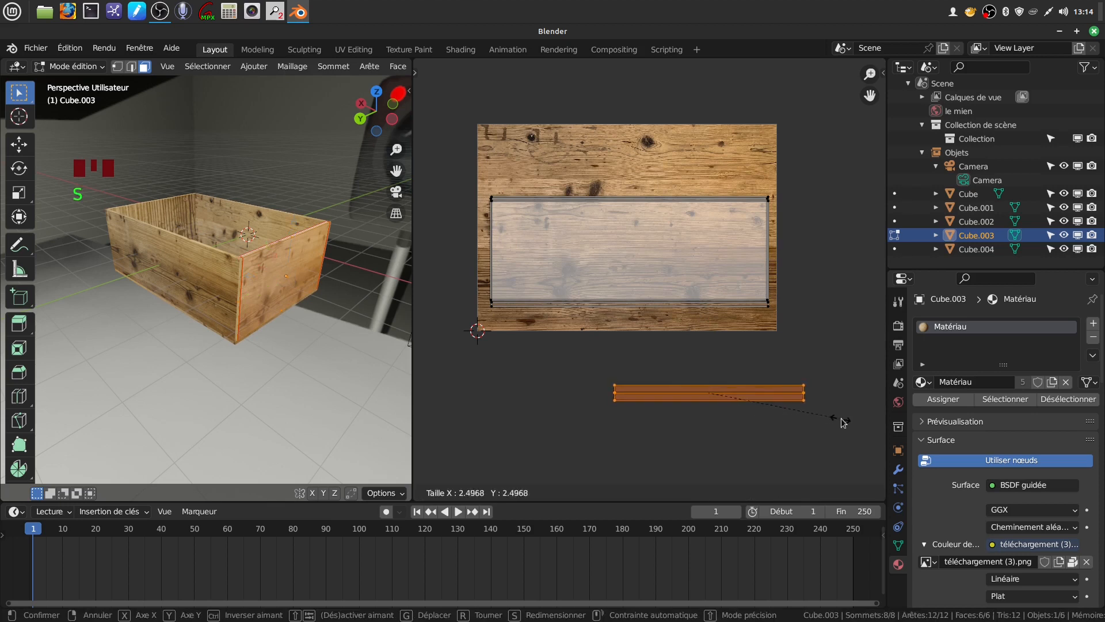
left_click(837, 420)
key("g")
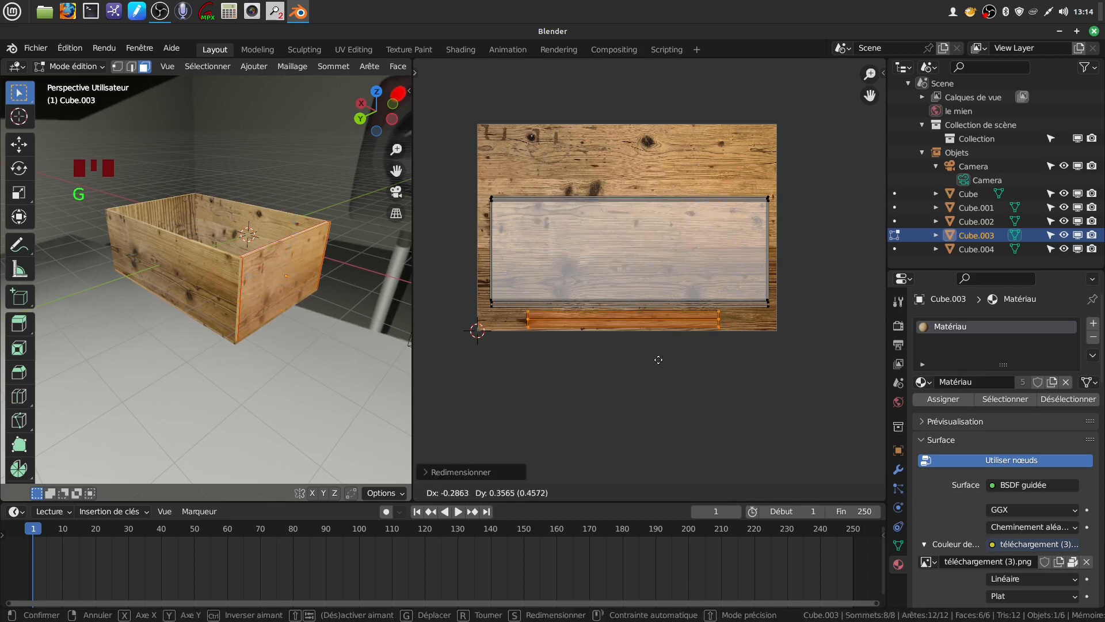
left_click(639, 306)
Step: Switch to the opposite end board, Cube.002, and unwrap all its faces in Edit Mode
middle_click_drag(167, 230, 216, 282)
key("Tab")
left_click(221, 331)
left_click(198, 219)
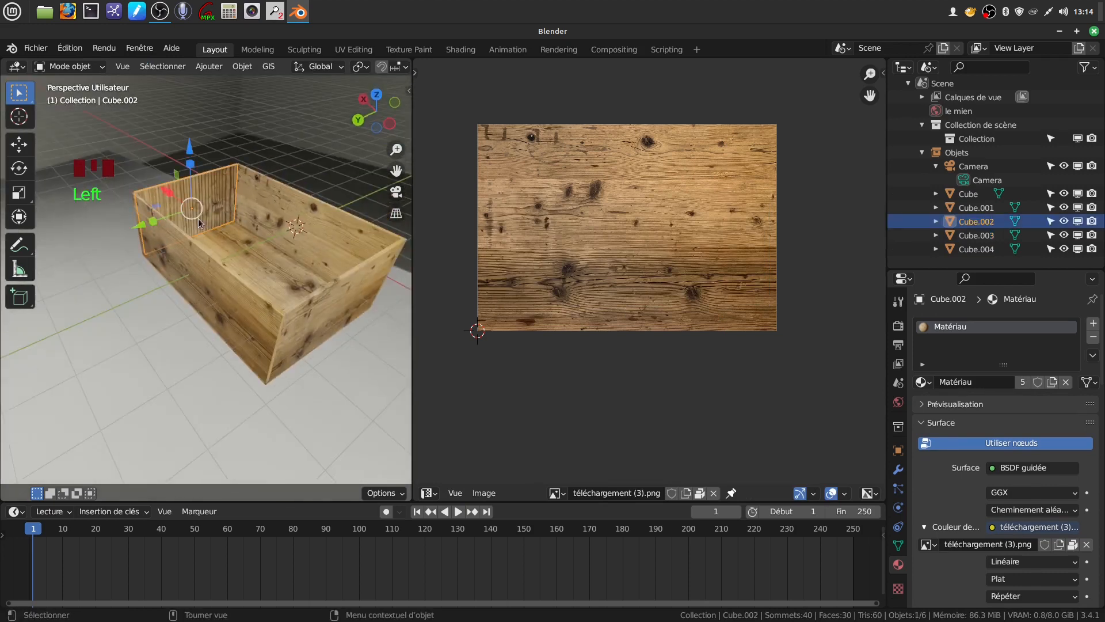
key("Tab")
key("a")
key("a")
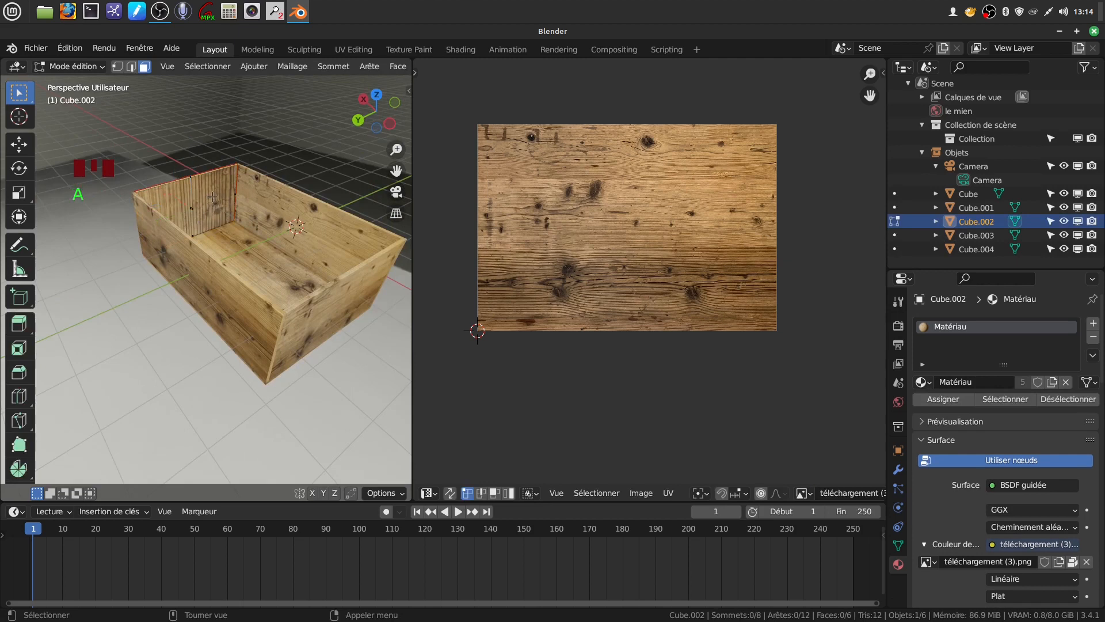
key("u")
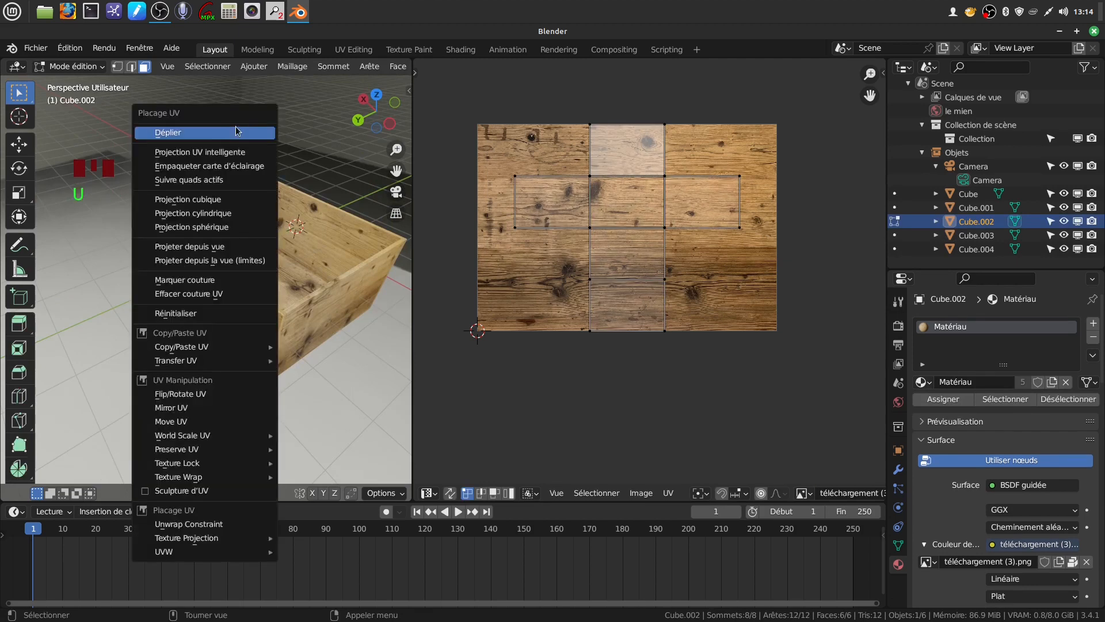
left_click(229, 134)
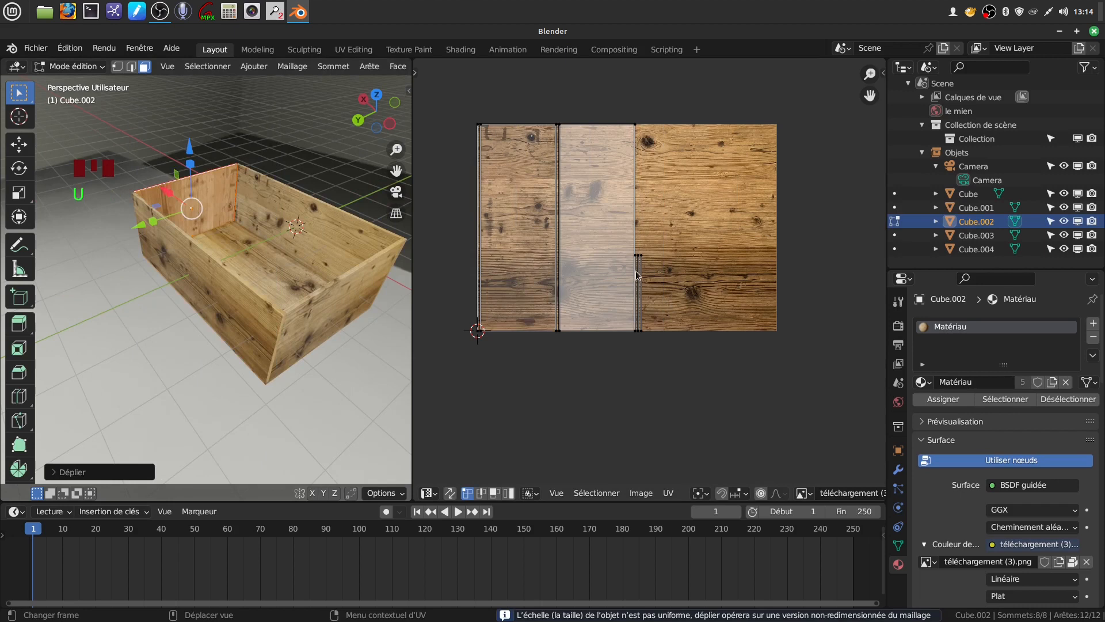
Step: Stack the second large face UV island of Cube.002 over its first one
left_click(631, 128)
key("ctrl+l")
key("g")
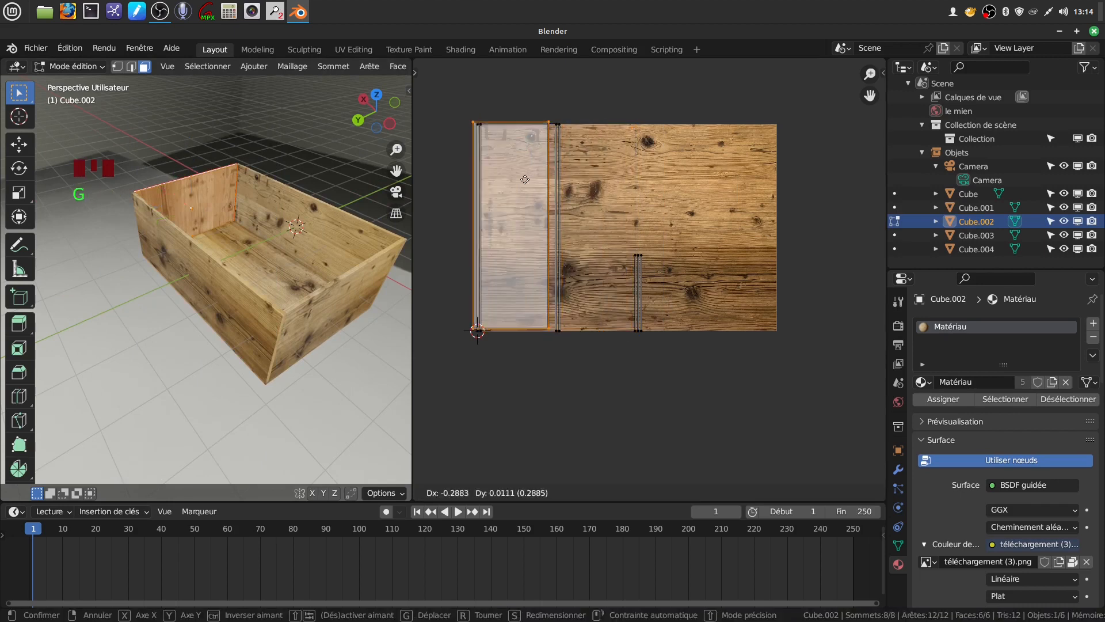
left_click(533, 181)
Step: Rotate the short strip UVs of Cube.002 by 90° and move them below the wood image
left_click_drag(629, 254, 671, 383)
type("r90")
key("Return")
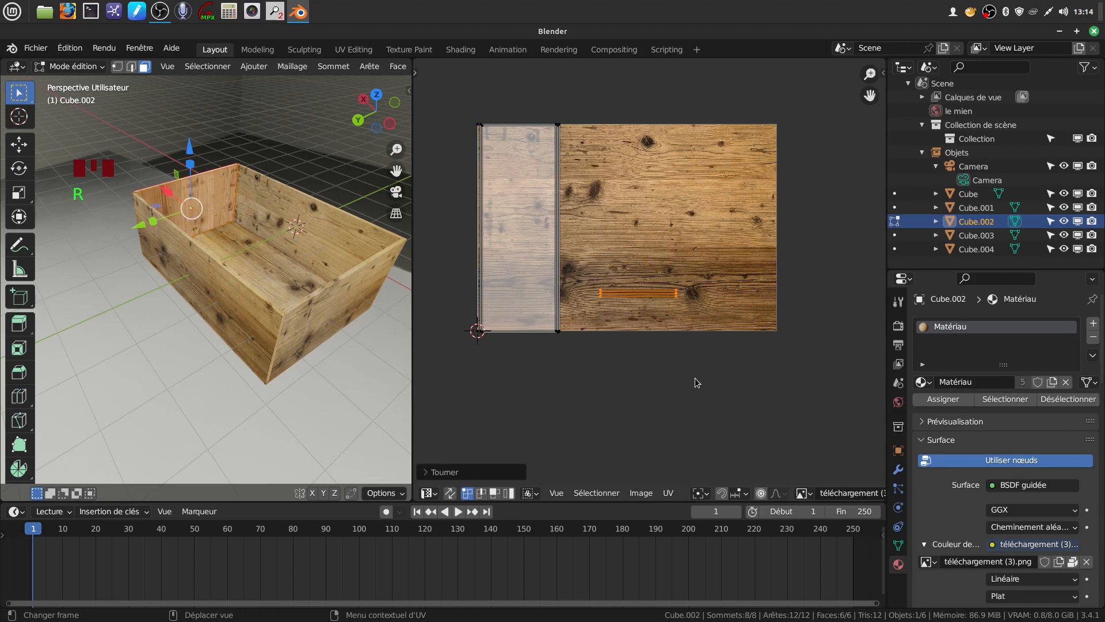
key("g")
left_click(695, 89)
Step: Select the stacked large face UVs of Cube.002 with their long edge strips and rotate them by 90°
left_click_drag(452, 110, 582, 360)
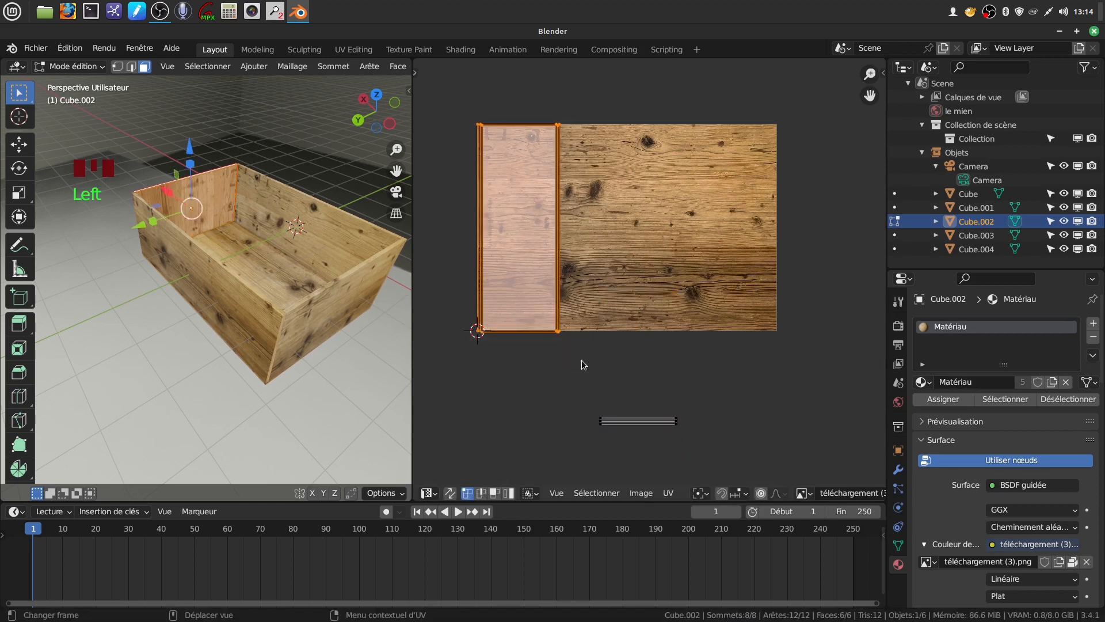
type("r90")
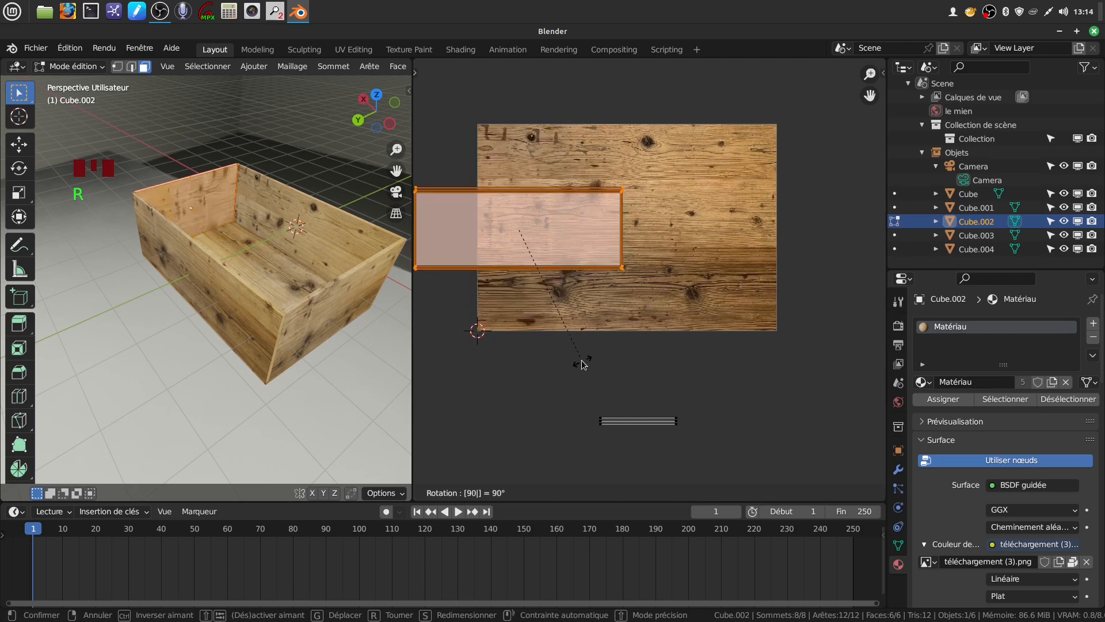
key("Return")
Step: Scale the large face UVs of Cube.002 up about 1.35 times and position them over the upper part of the wood image
key("g")
left_click(704, 342)
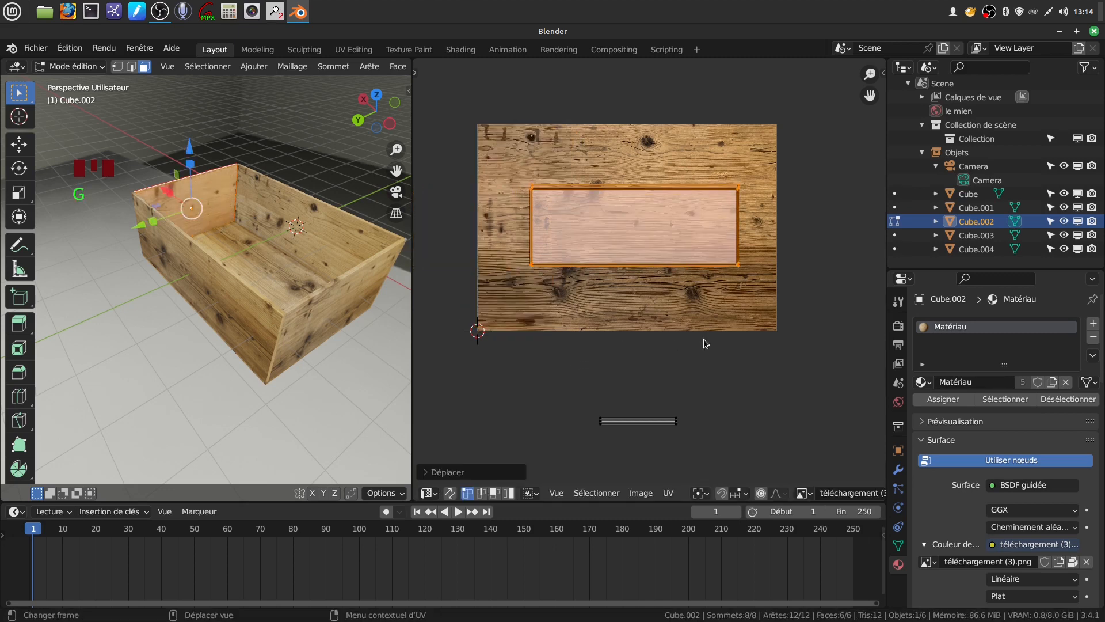
key("s")
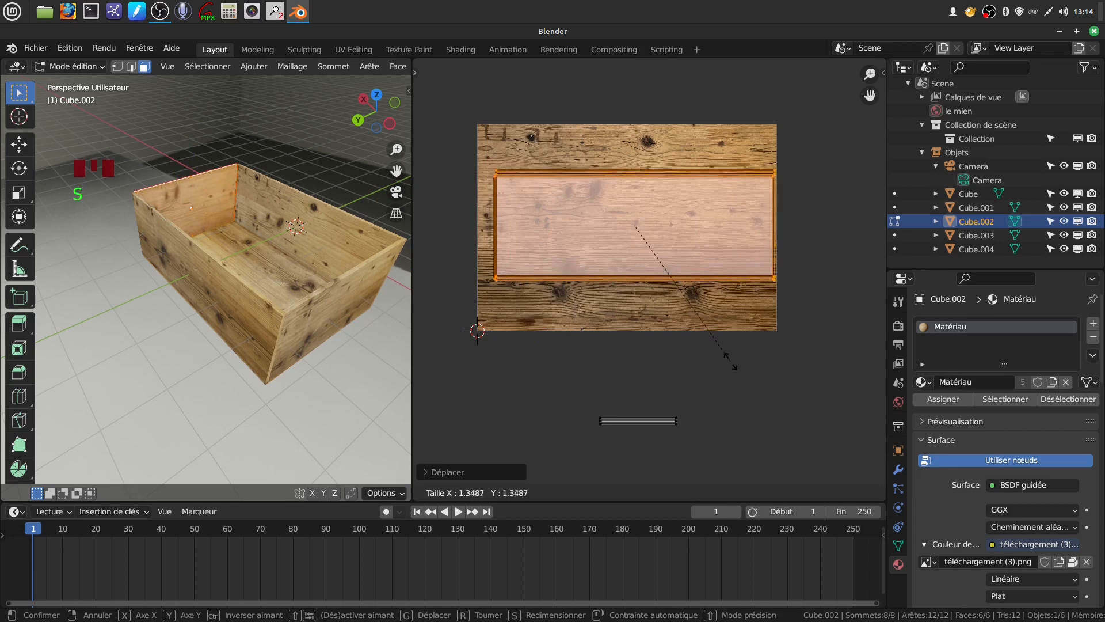
left_click(730, 355)
key("g")
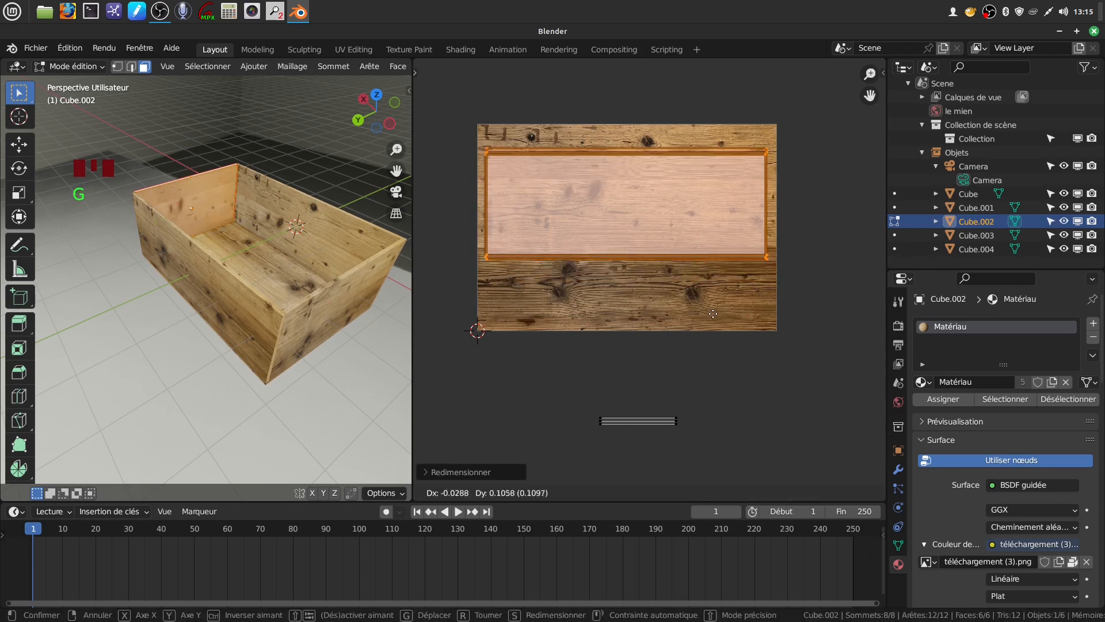
left_click(713, 318)
Step: Move the short strip UVs of Cube.002 onto the lower part of the wood image and enlarge them
left_click(690, 437)
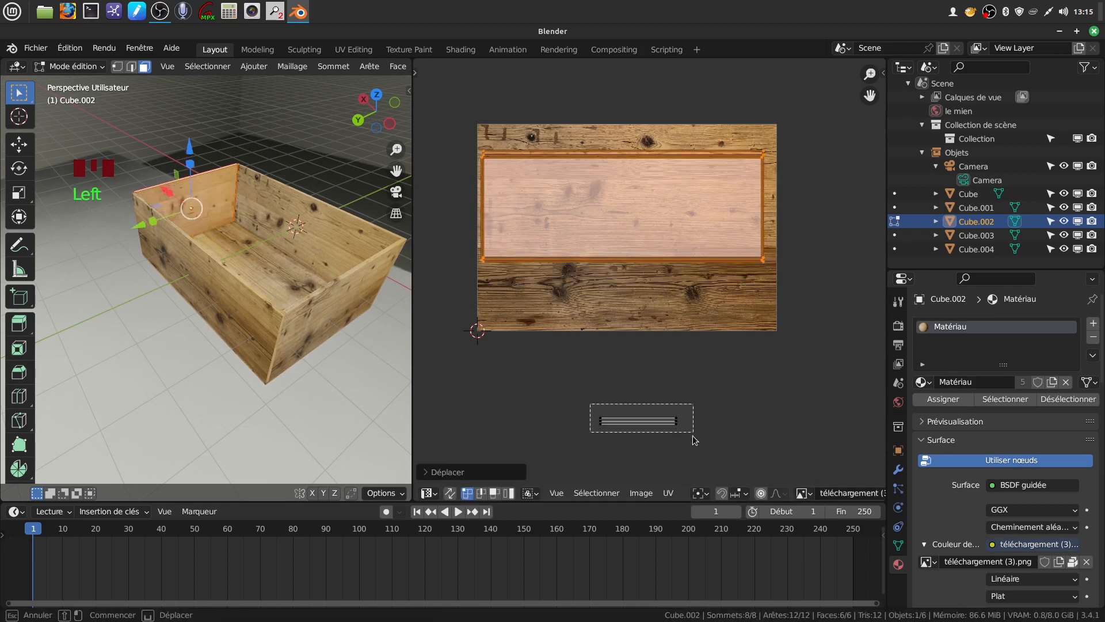
key("g")
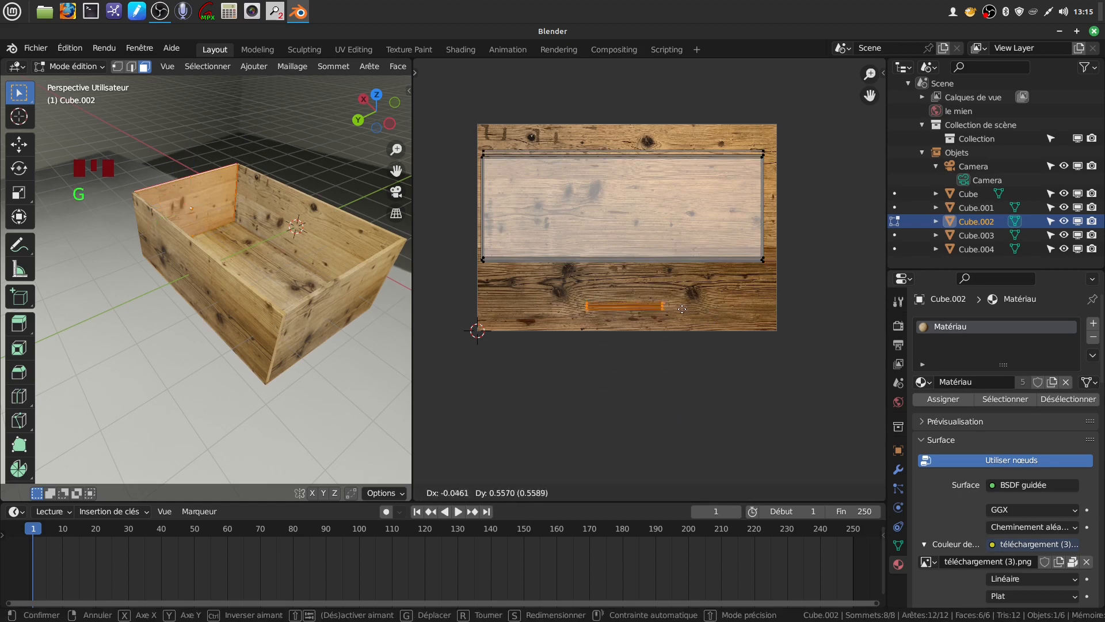
left_click(684, 327)
key("s")
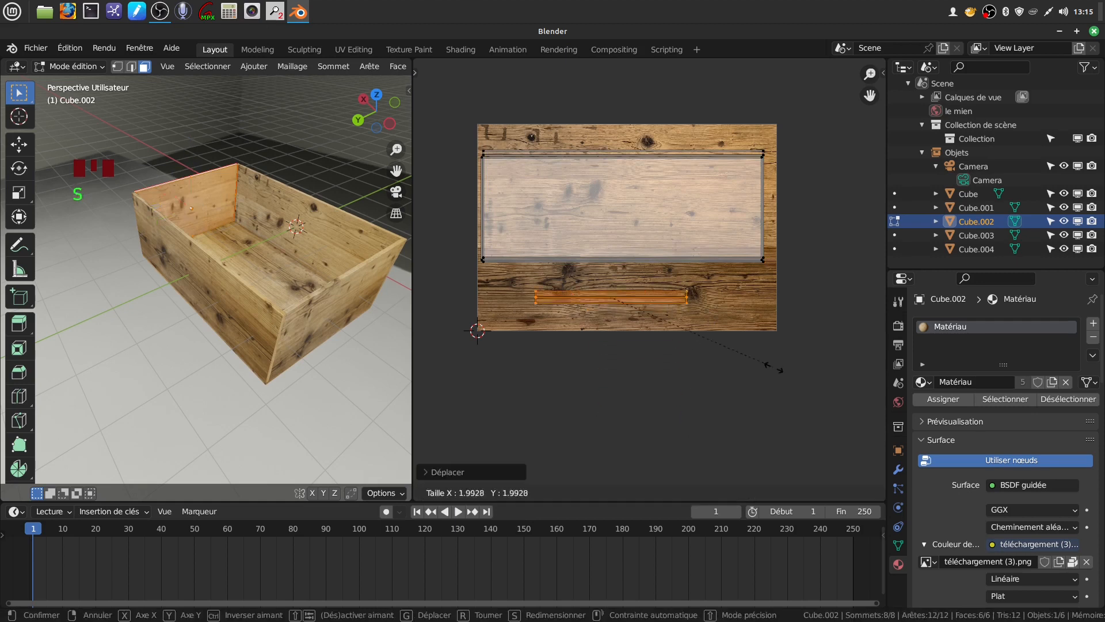
left_click(849, 383)
Step: Switch to the front long board, Cube, and select only its outer face in Edit Mode's face selection
scroll(284, 316, "down", 1)
middle_click_drag(284, 317, 302, 290)
key("Tab")
key("KP_1")
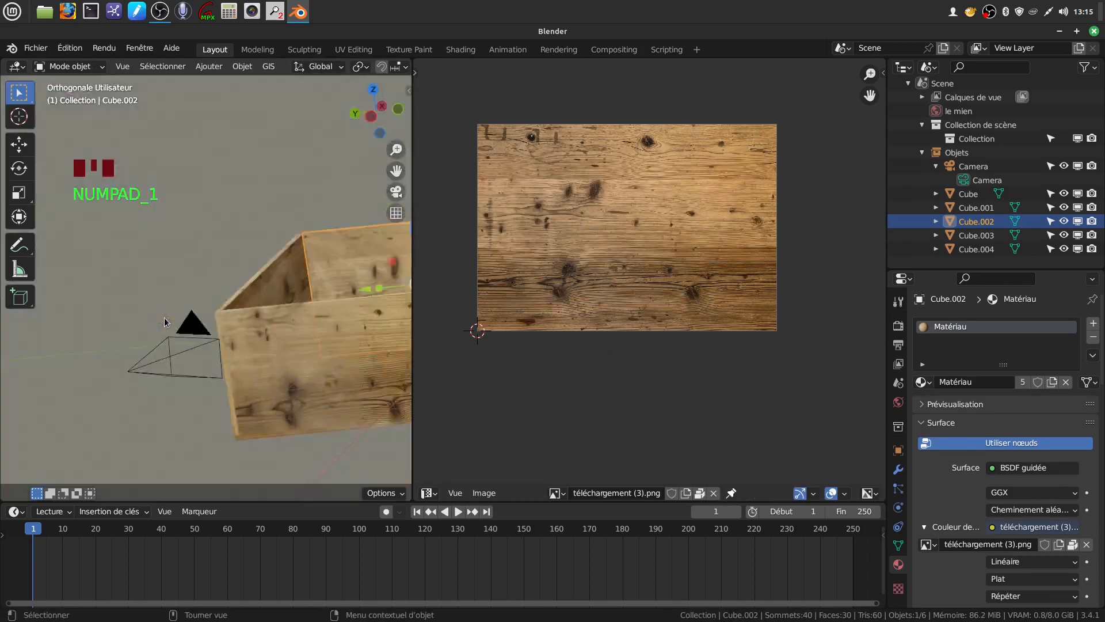
scroll(164, 317, "down", 3)
middle_click_drag(164, 296, 154, 202, "shift")
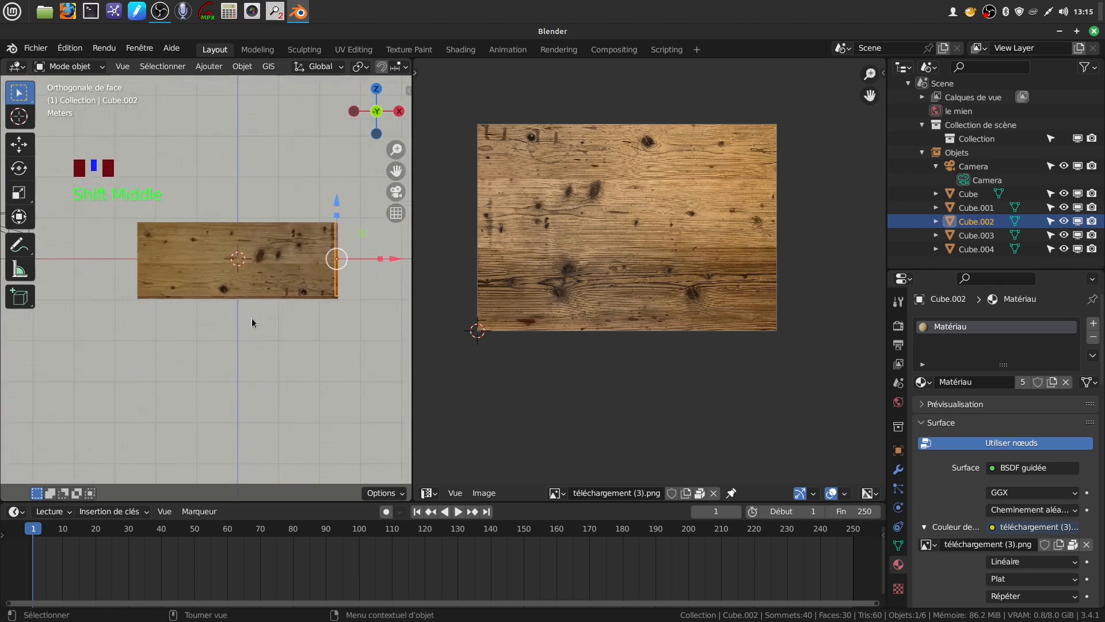
middle_click_drag(275, 344, 297, 409)
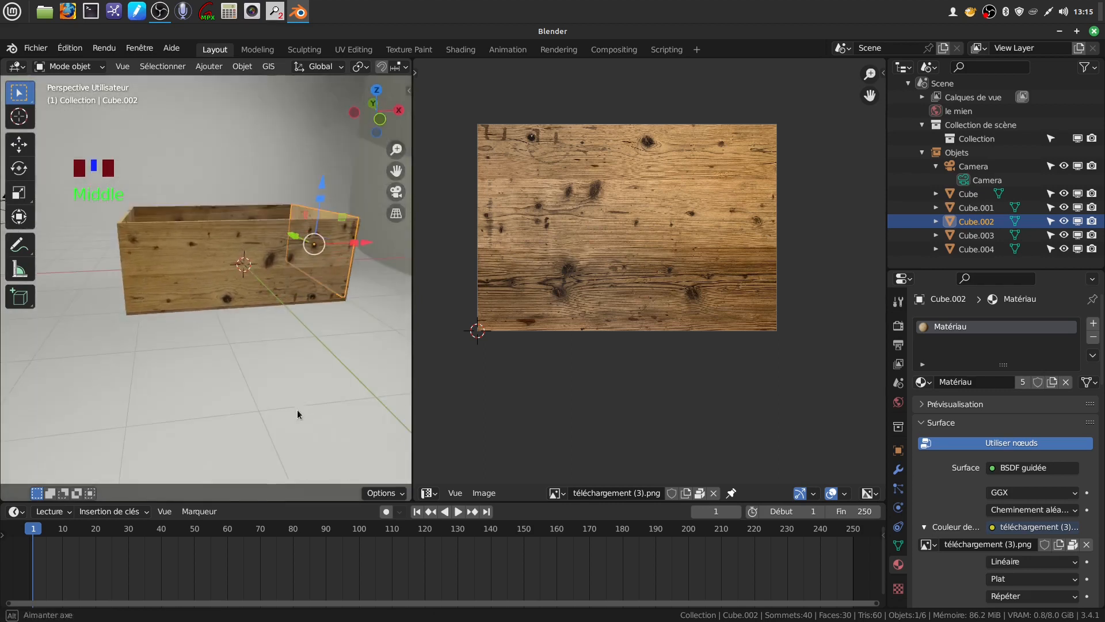
left_click(236, 278)
key("Tab")
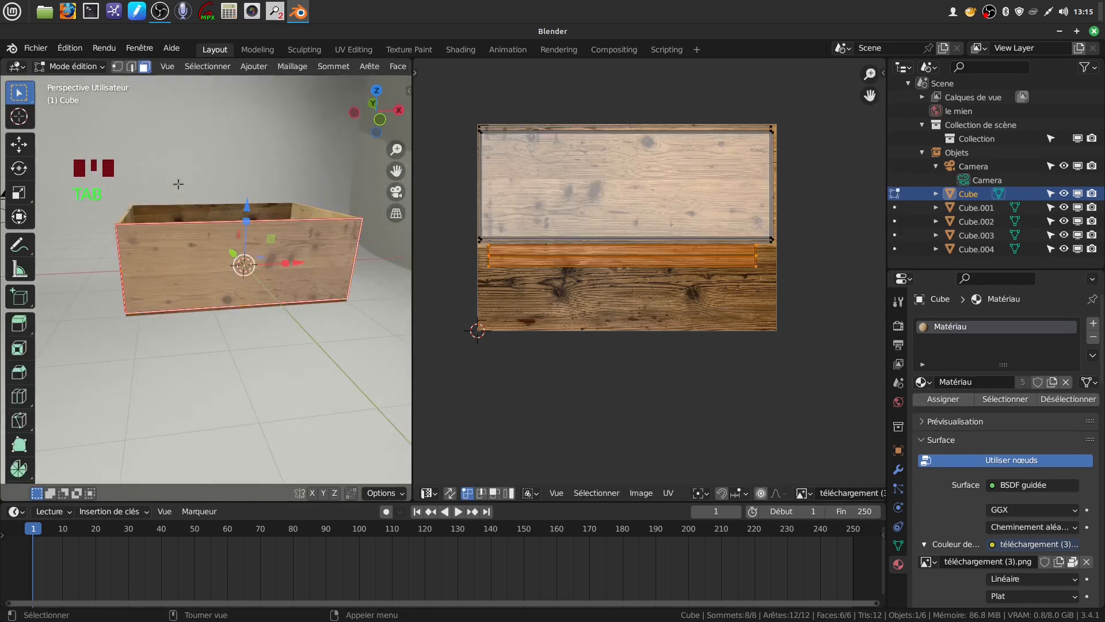
left_click(144, 67)
left_click(239, 282)
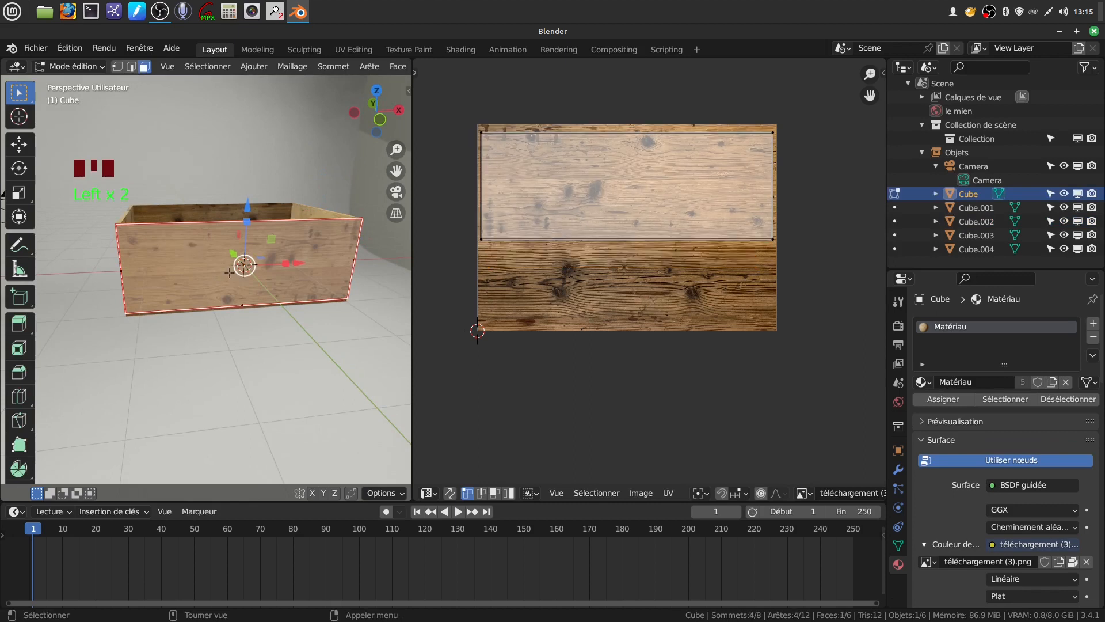
Step: Examine the front board's selected outer face from several angles and in the orthographic front view
scroll(229, 273, "down", 2)
mouse_move(229, 273)
middle_mouse_down()
mouse_move(225, 328)
mouse_move(242, 292)
mouse_move(211, 263)
middle_mouse_up()
scroll(241, 292, "up", 3)
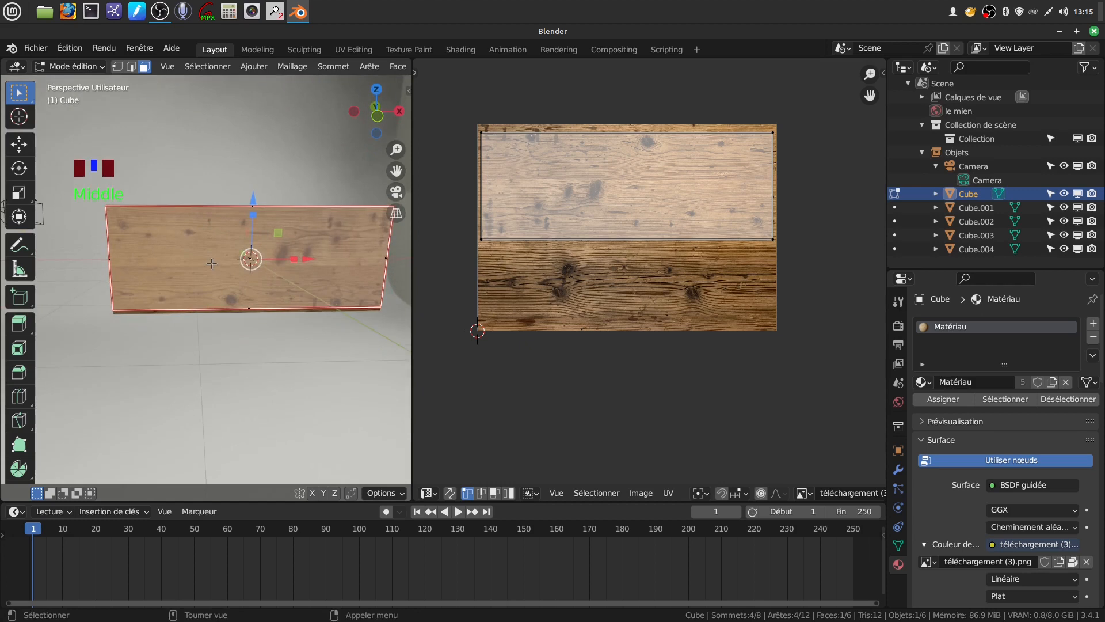
scroll(211, 263, "down", 2)
mouse_move(293, 303)
middle_mouse_down()
mouse_move(311, 314)
mouse_move(300, 298)
middle_mouse_up()
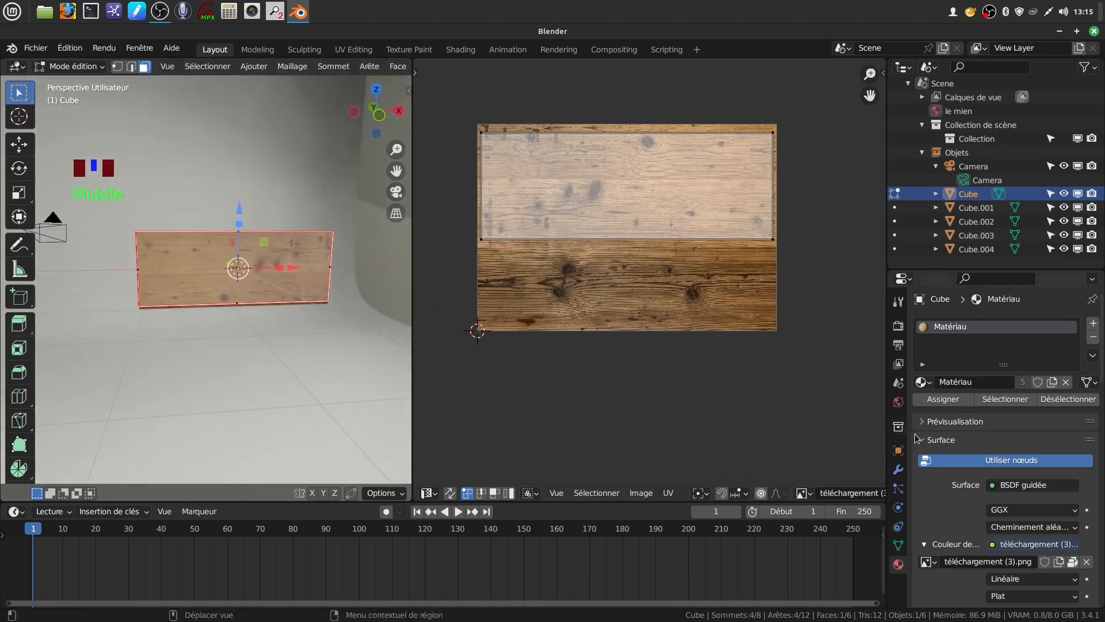
middle_click_drag(239, 267, 346, 342)
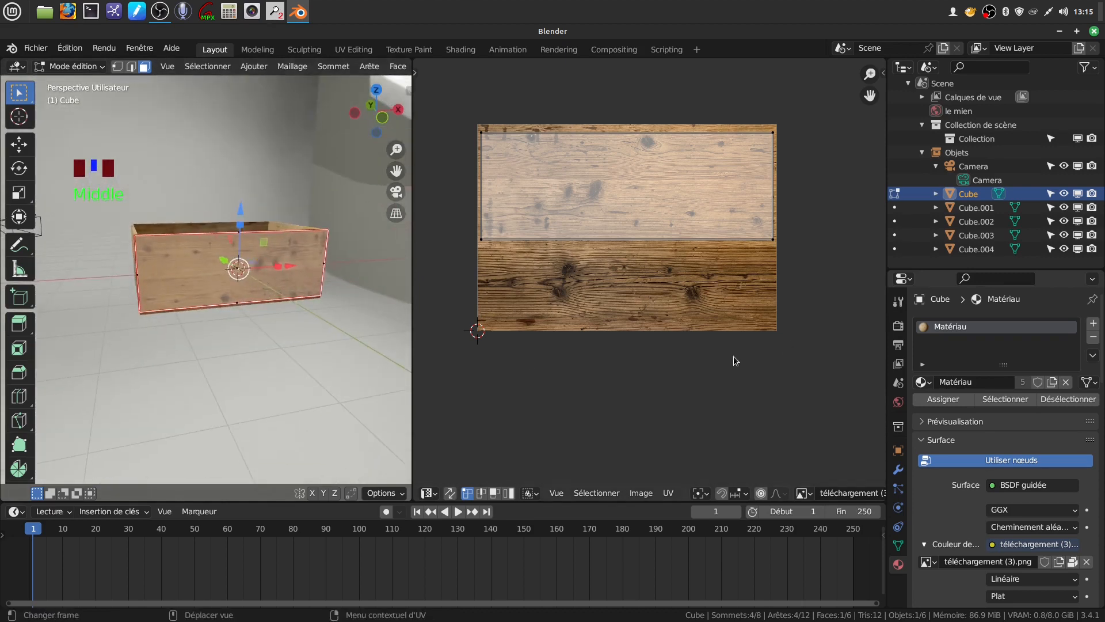
scroll(287, 283, "up", 2)
mouse_move(286, 282)
middle_mouse_down()
mouse_move(328, 264)
mouse_move(293, 282)
middle_mouse_up()
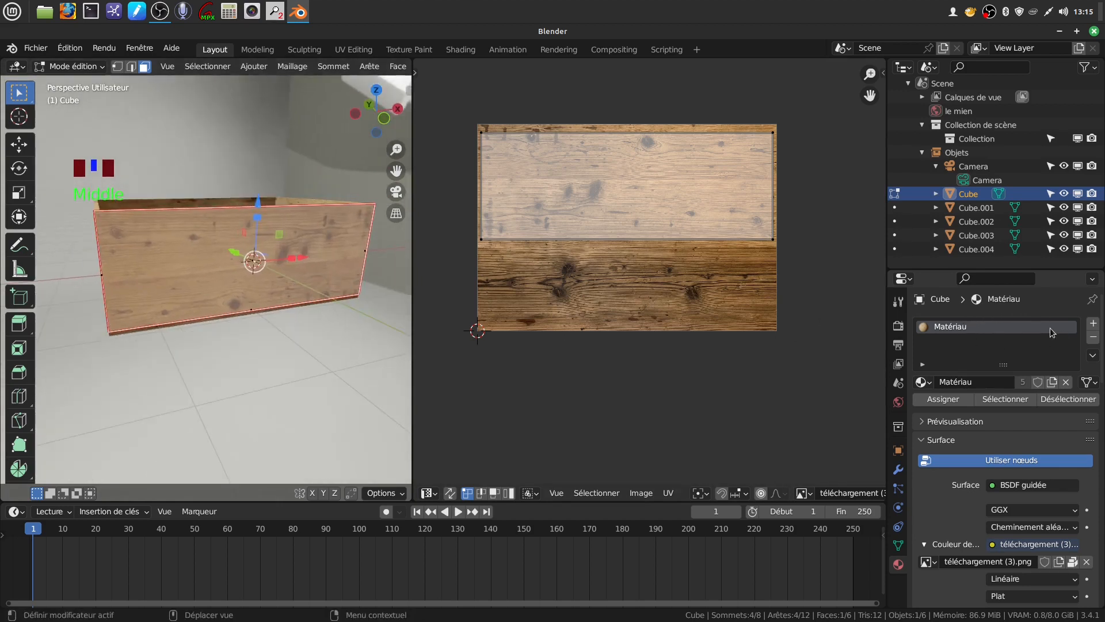
middle_click_drag(271, 323, 307, 280)
key("KP_1")
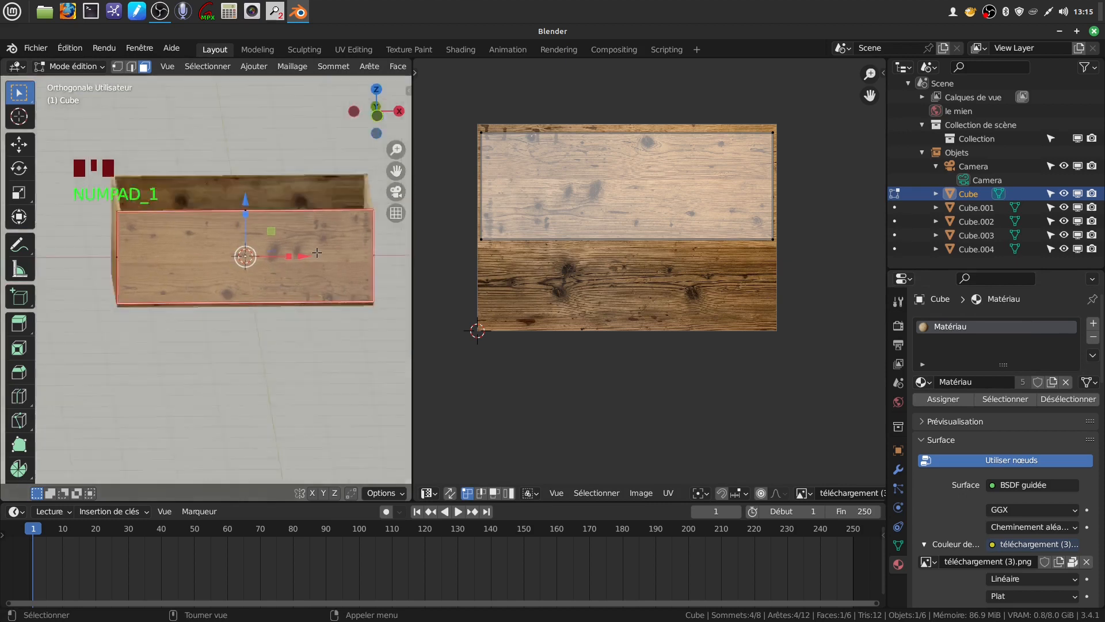
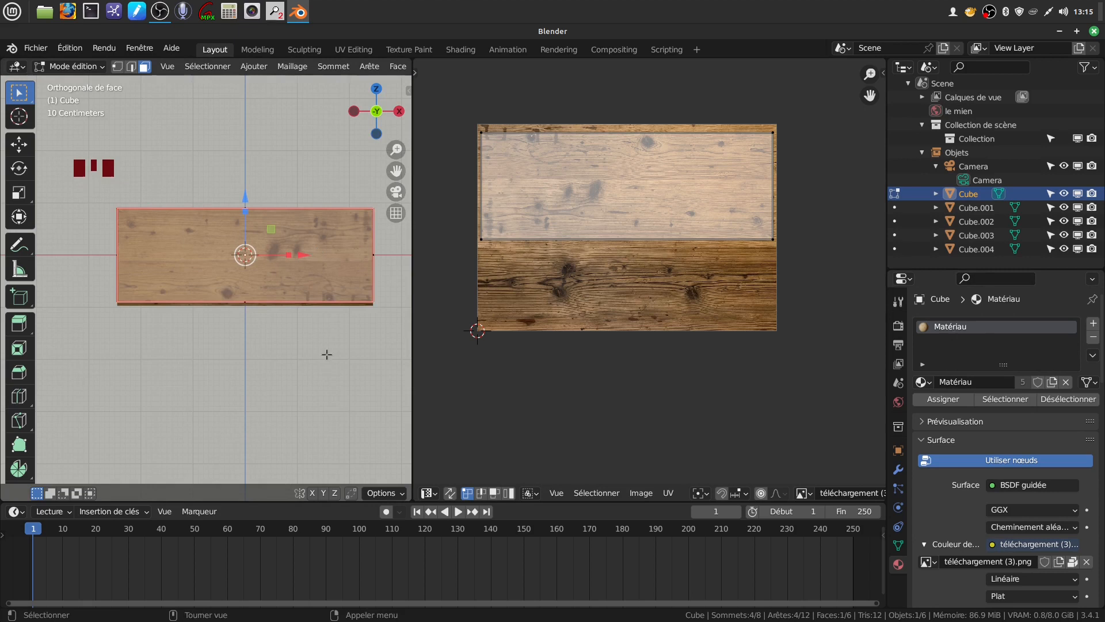
Step: Add a second material slot to the front board and fill it with a separate copy of the Matériau wood material
left_click(1093, 324)
left_click(995, 406)
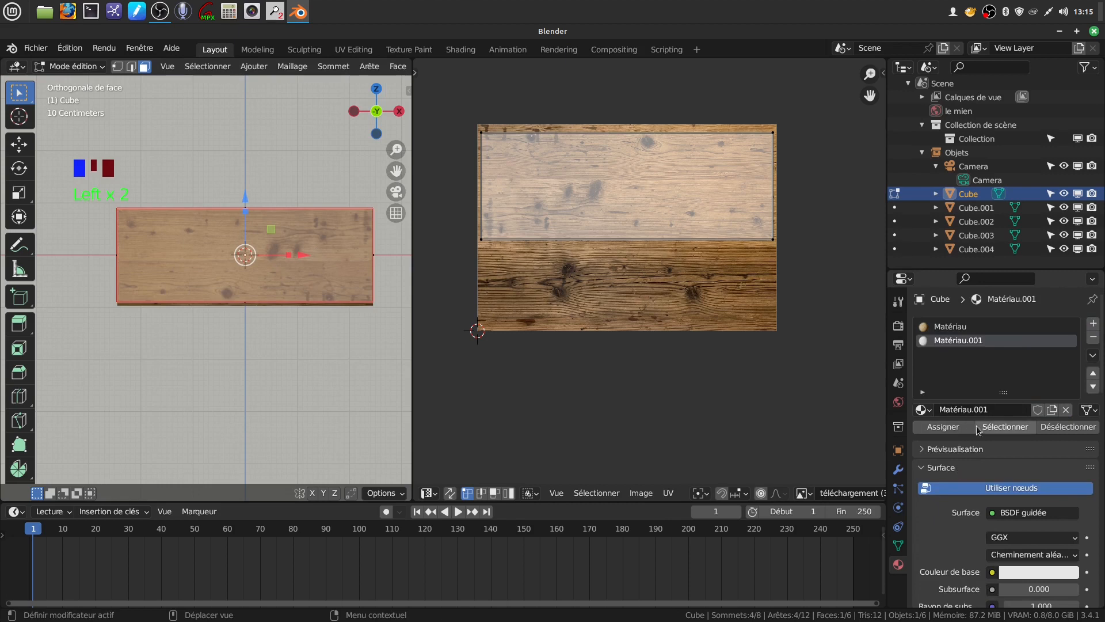
left_click(922, 409)
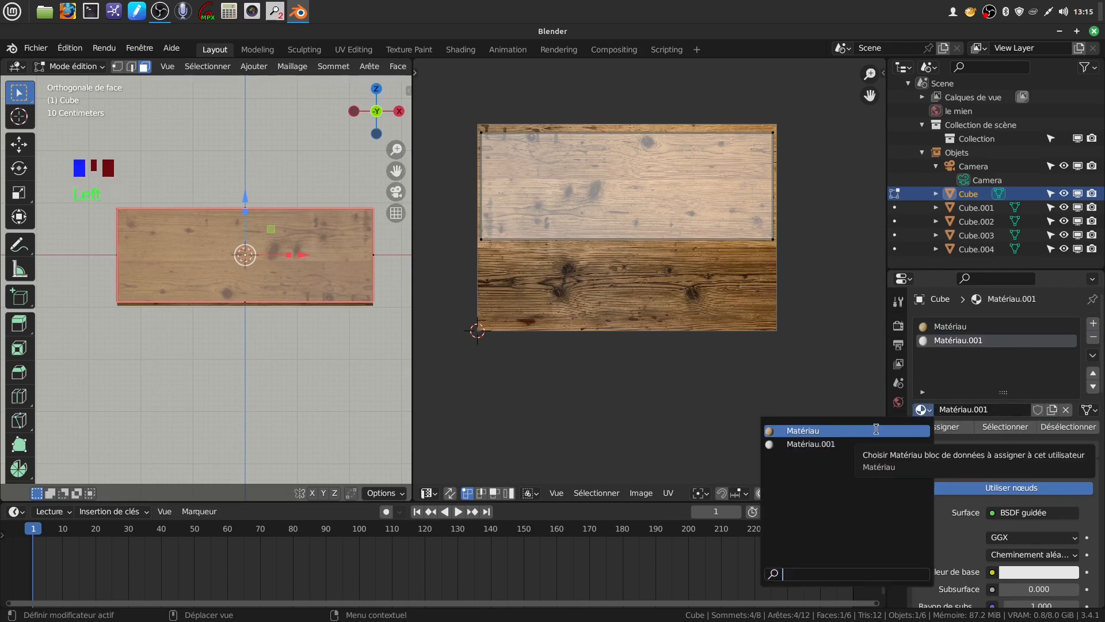
left_click(876, 429)
left_click(1052, 410)
Step: Unlink the wood image téléchargement (3).png from the copied material's base color texture
scroll(1027, 469, "down", 2)
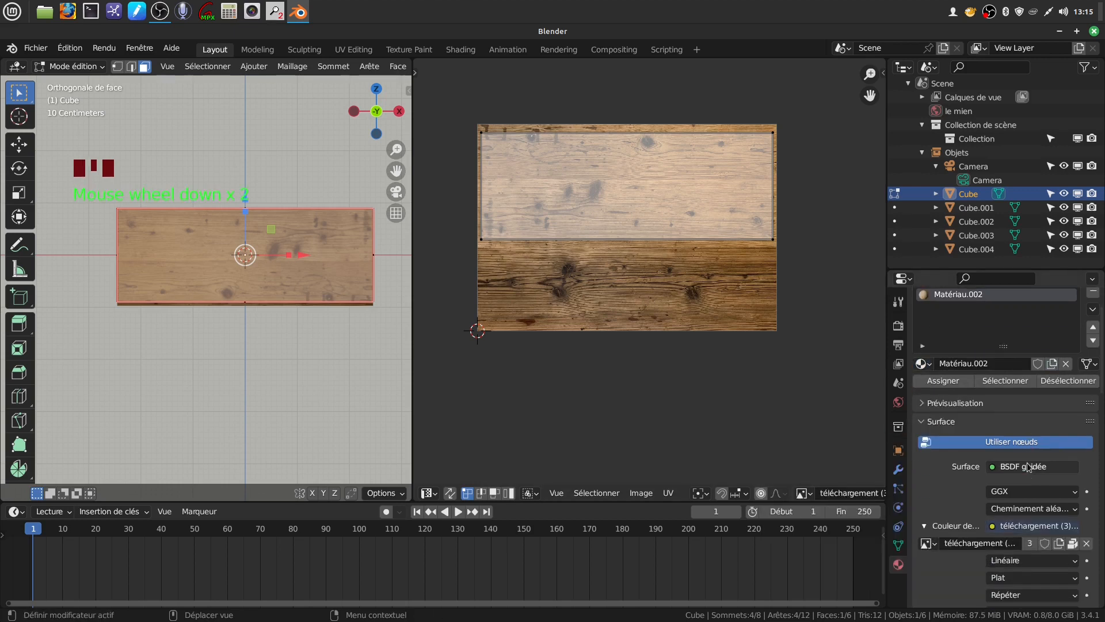
scroll(1047, 492, "down", 1)
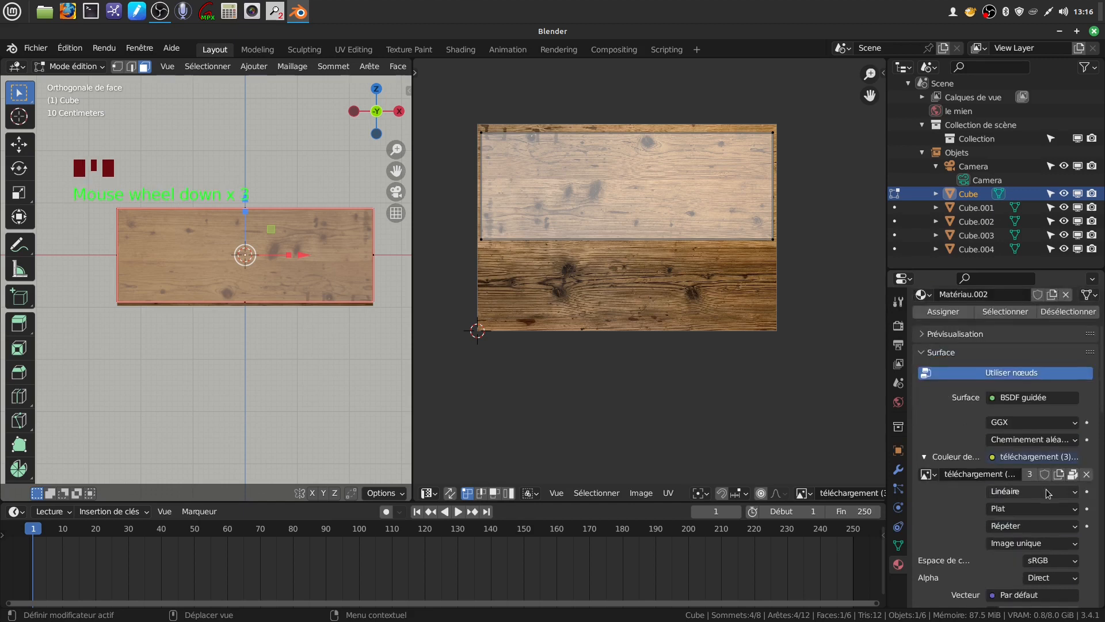
left_click(1086, 475)
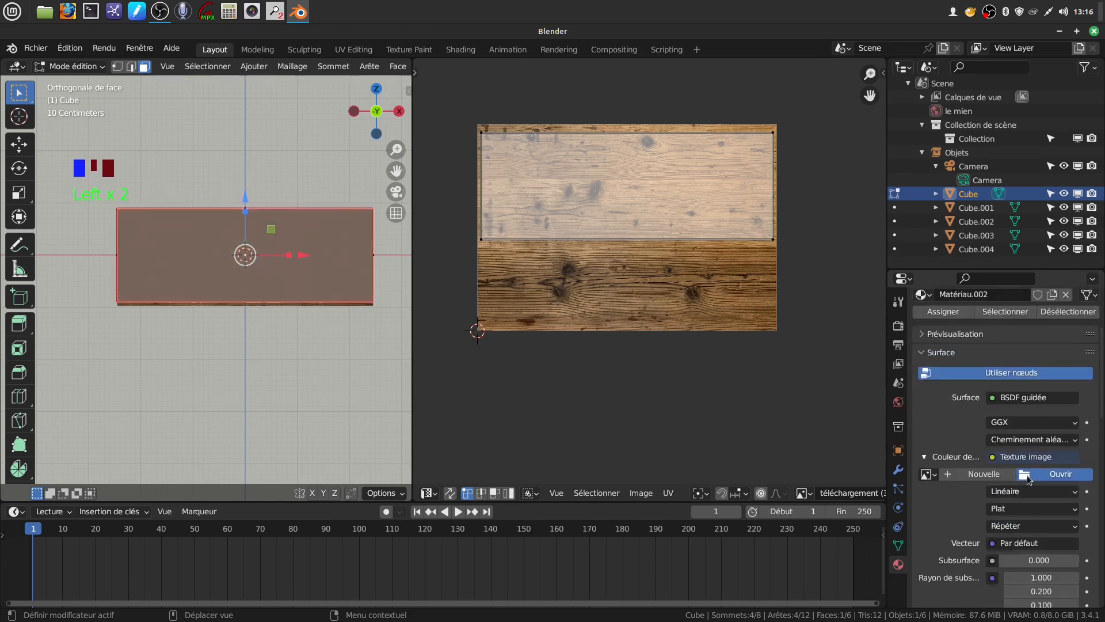
Step: Load face 2.png from the nestlé folder as the base color image texture of Matériau.002
left_click(1028, 479)
left_click(241, 497)
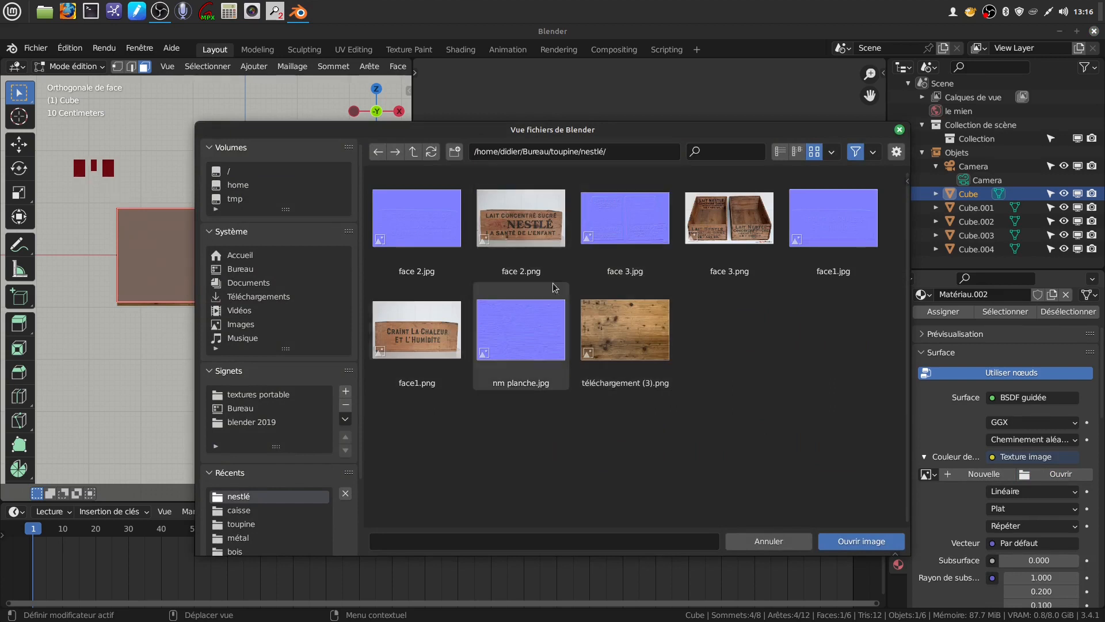
left_click(540, 230)
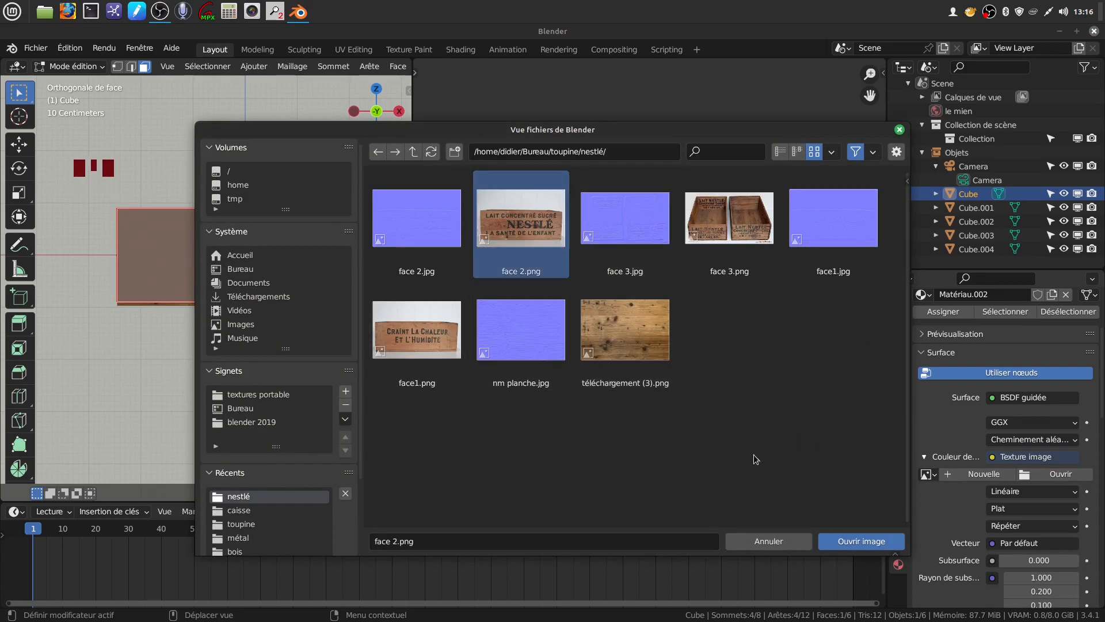
left_click(858, 543)
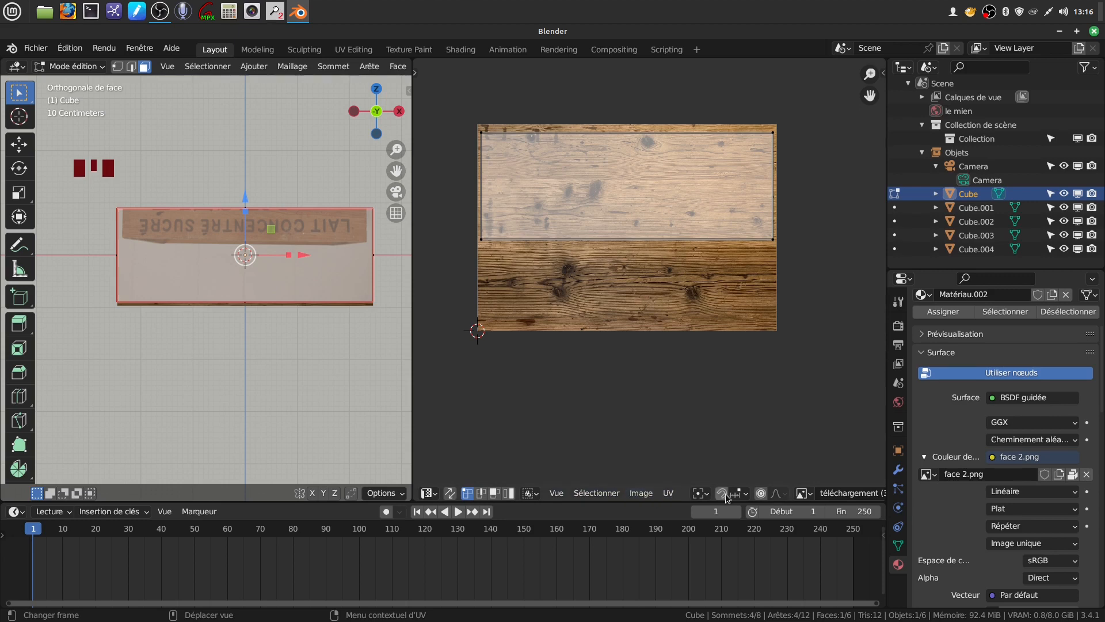
Step: Display face 2.png as the background image in the UV editor
scroll(814, 493, "down", 2)
left_click(765, 495)
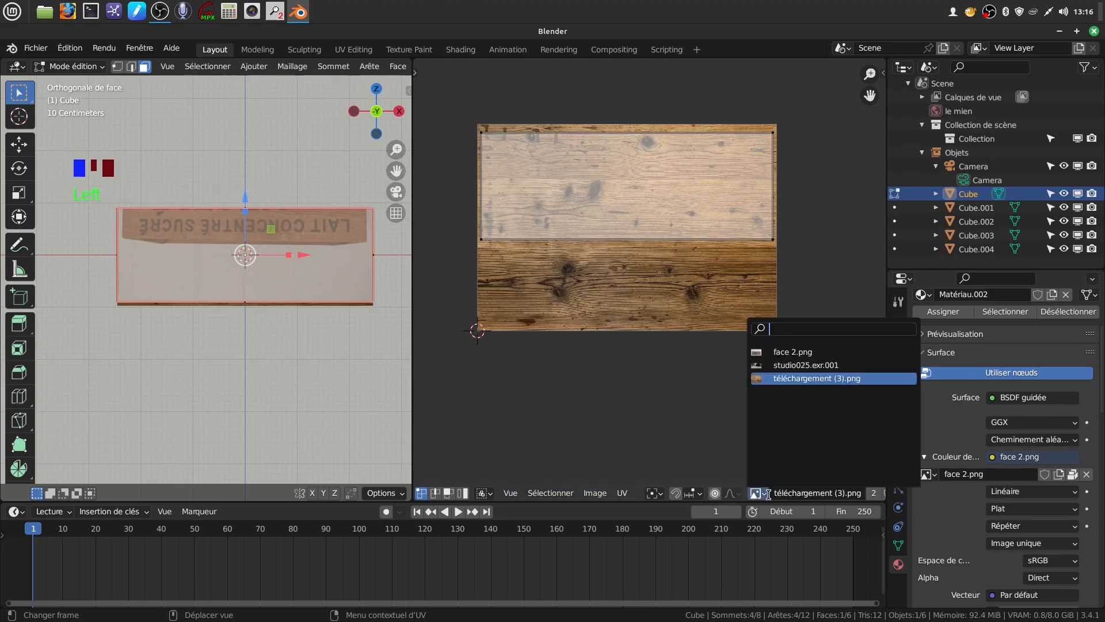
left_click(802, 351)
scroll(696, 305, "down", 2)
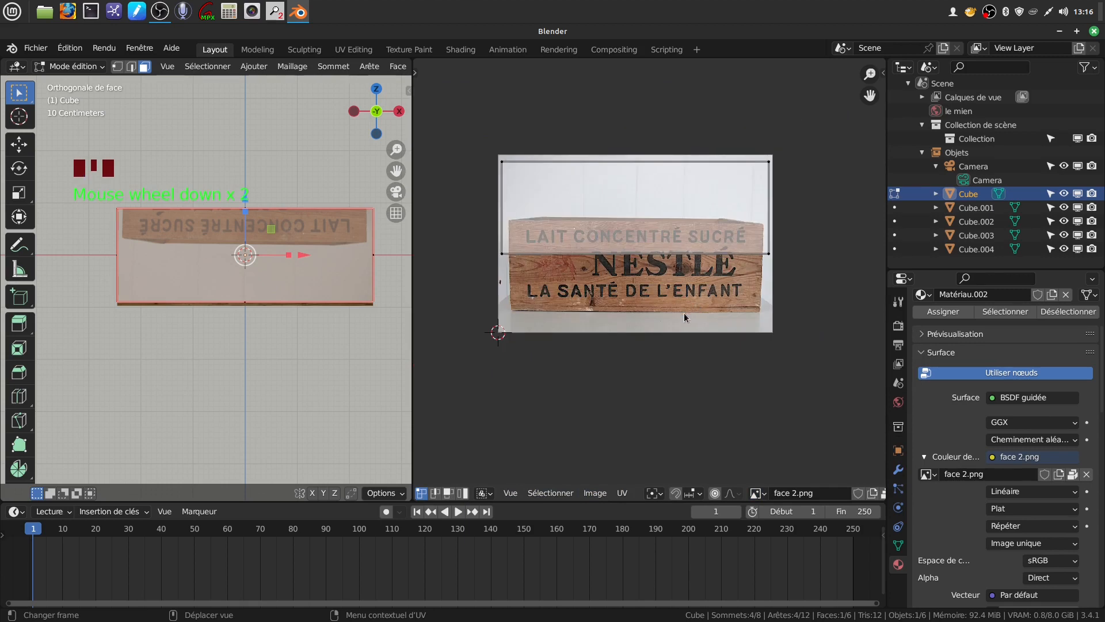
scroll(683, 313, "up", 1)
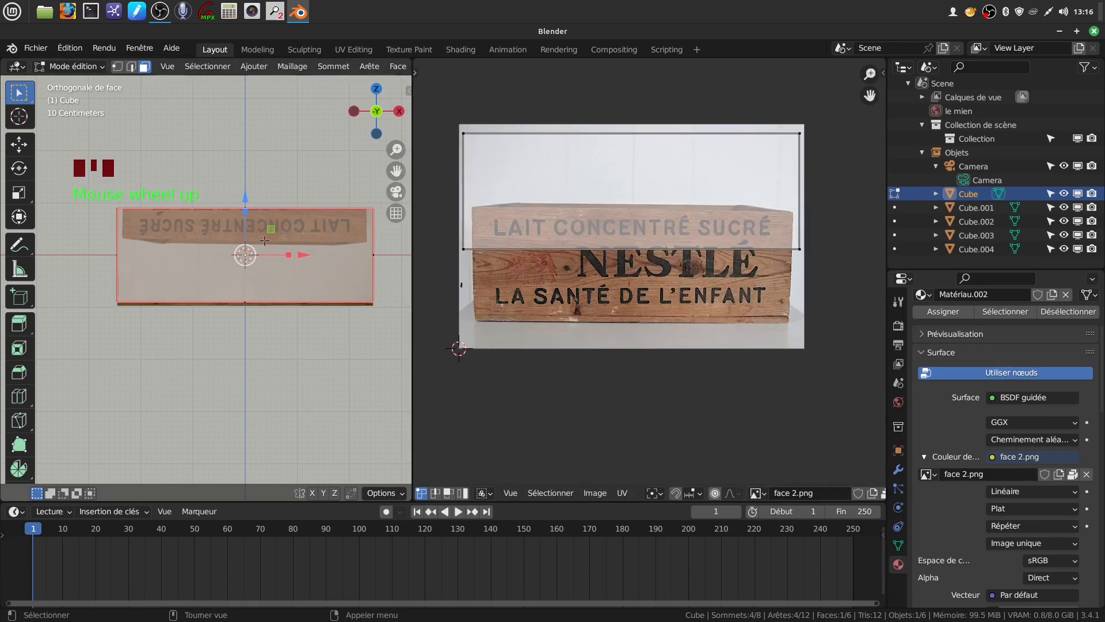
Step: Project the front board's outer face from view and move and enlarge its UV island to roughly cover the photographed crate front
key("u")
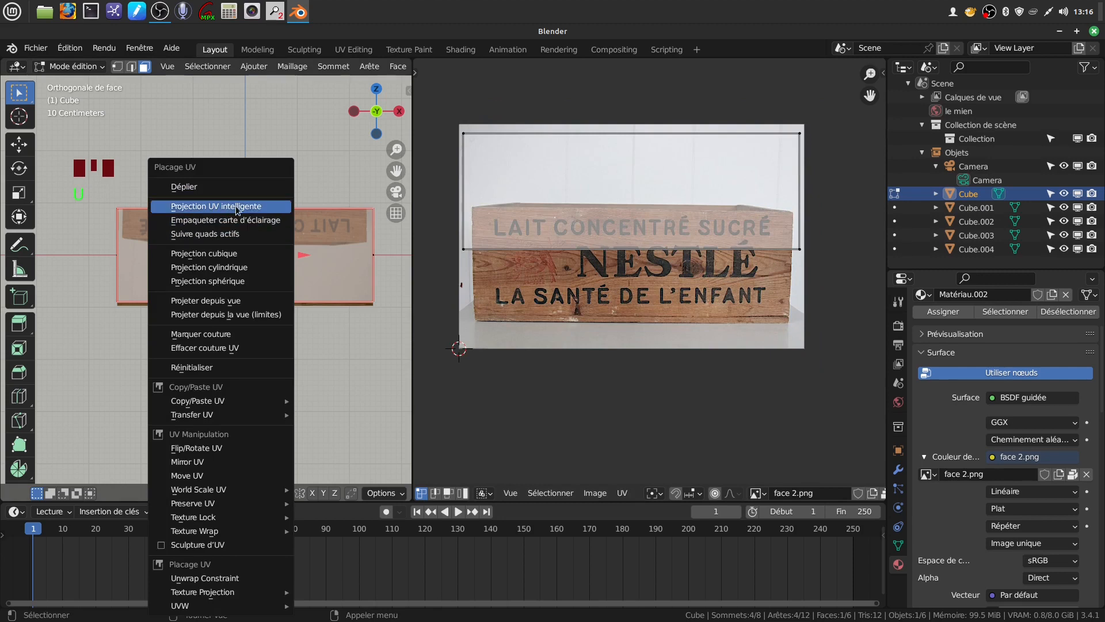
left_click(240, 300)
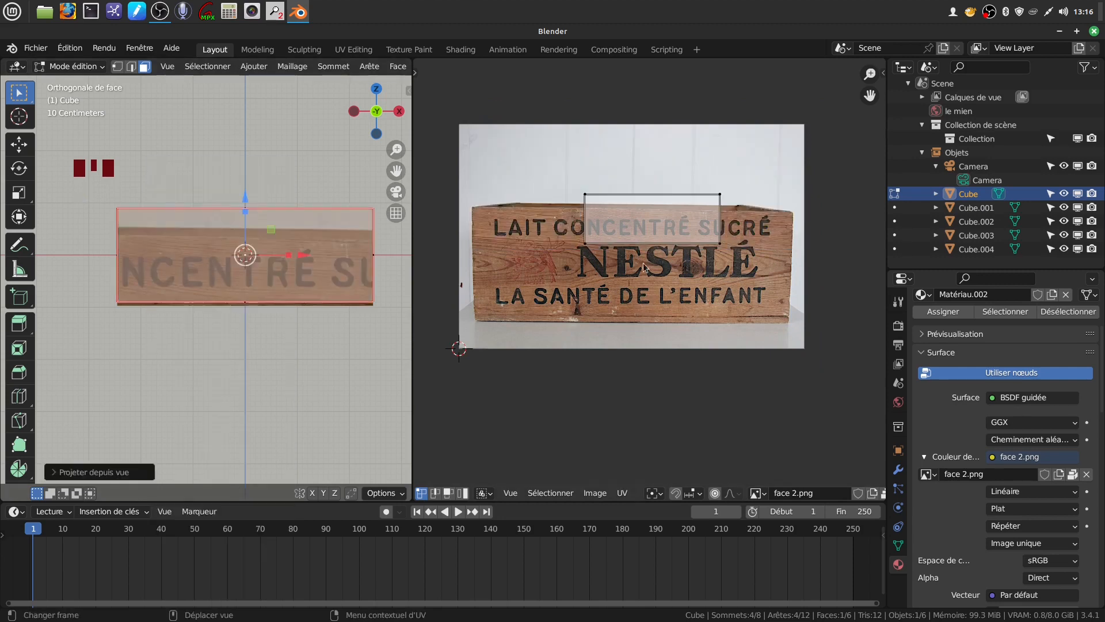
left_click(734, 261)
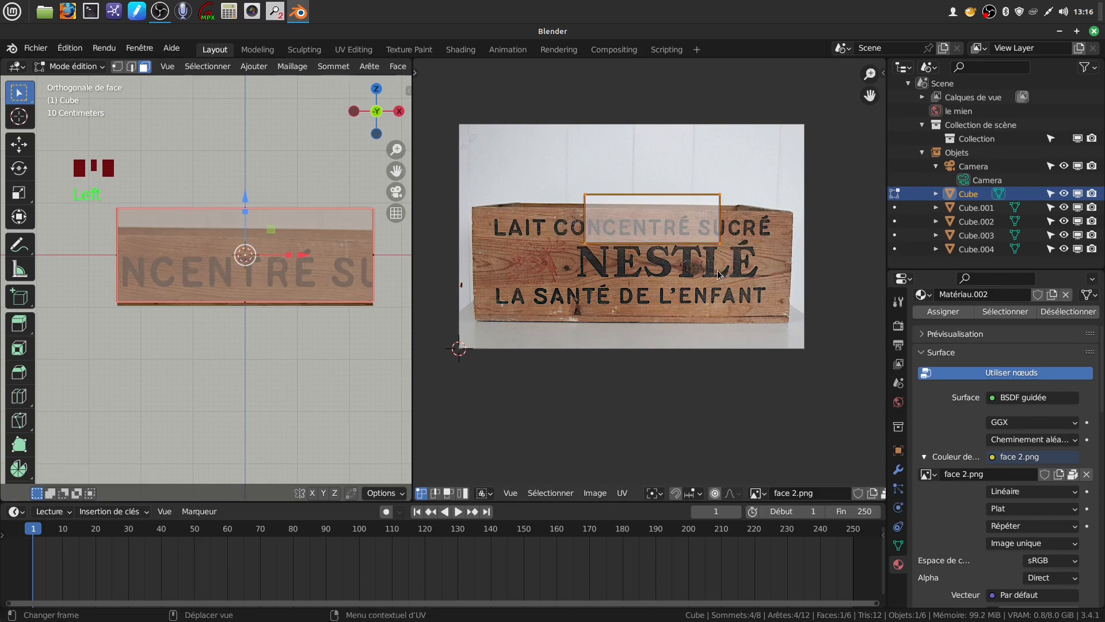
key("g")
left_click(717, 318)
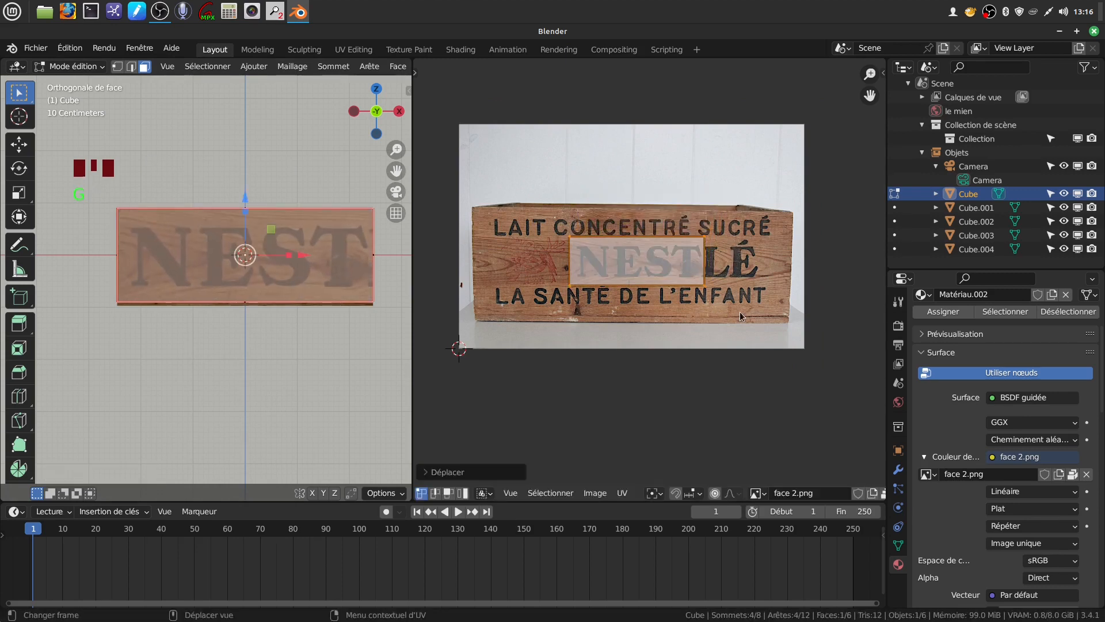
key("s")
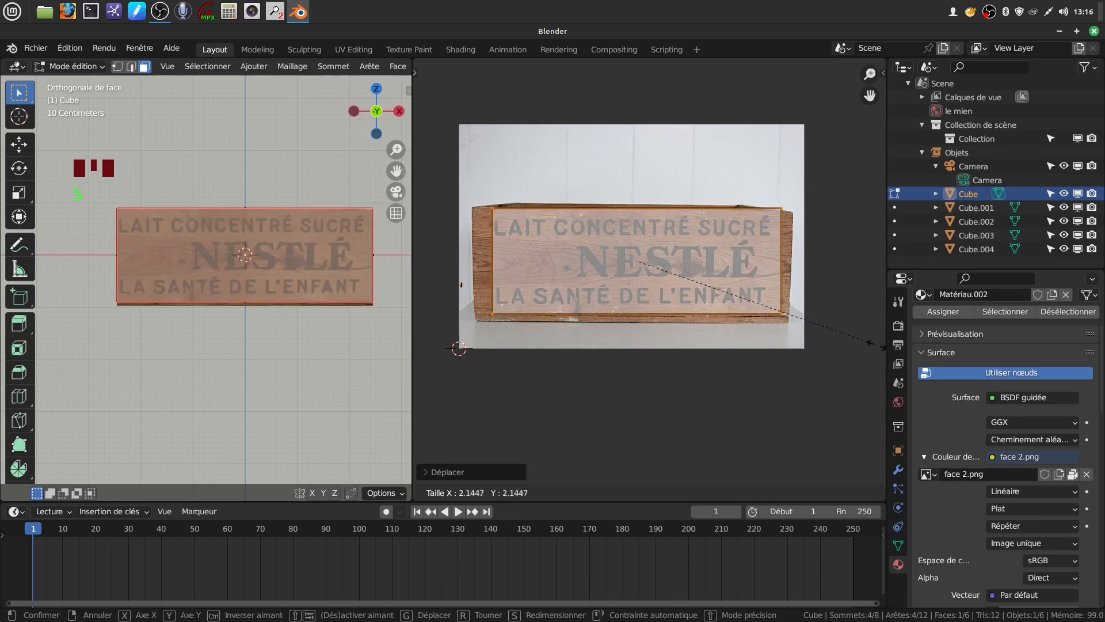
left_click(427, 351)
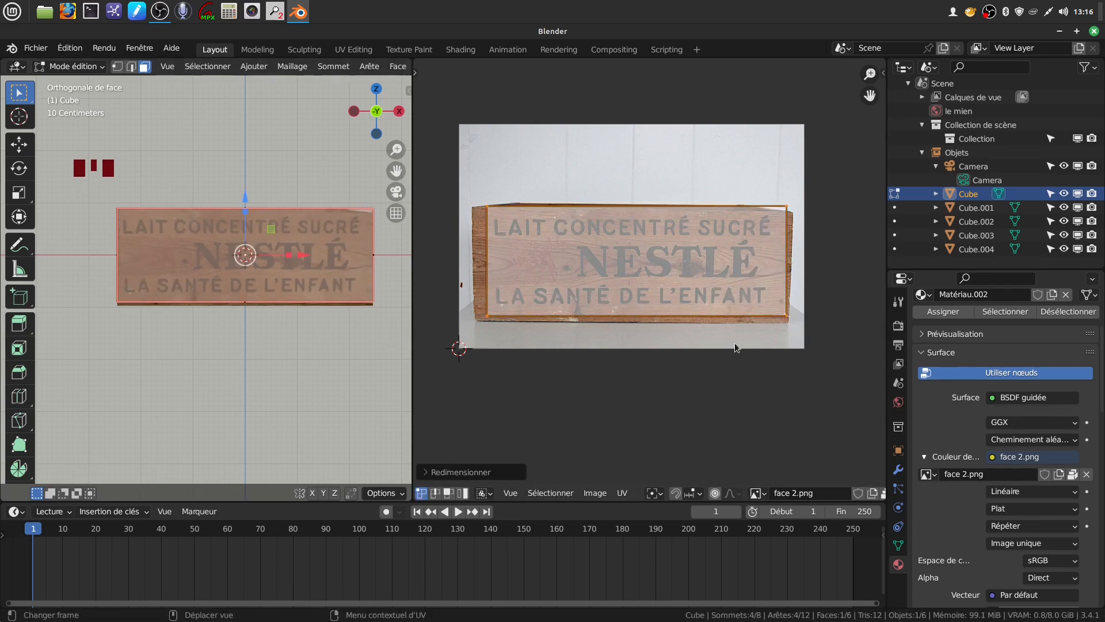
Step: Move the UV island's lower-left vertex onto the lower-left corner of the crate front in the photo
scroll(674, 357, "up", 2)
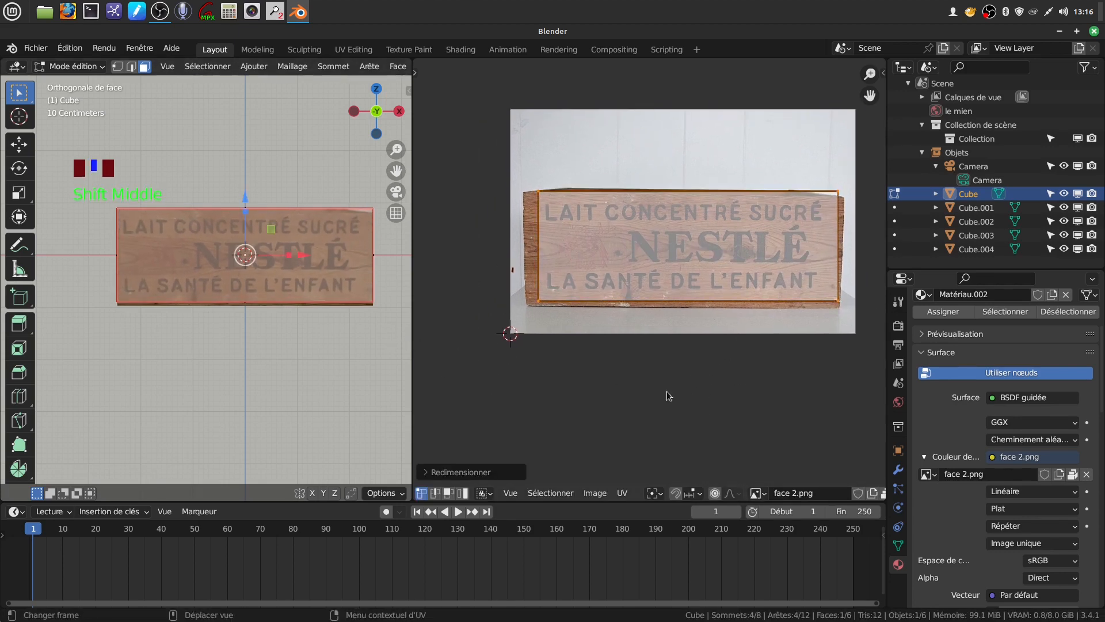
scroll(616, 274, "down", 1)
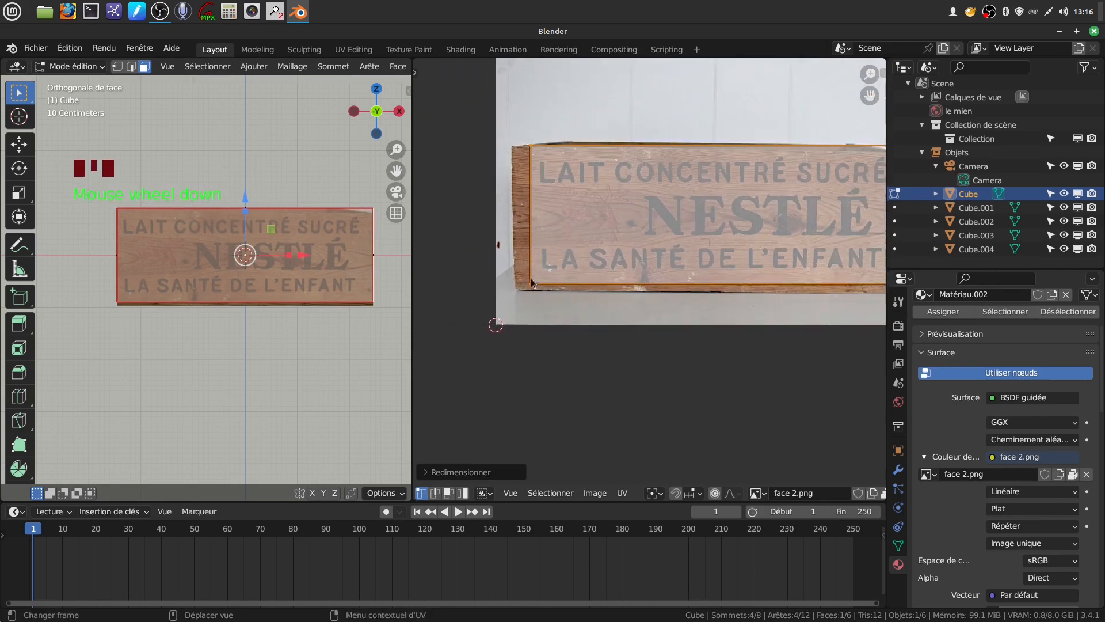
left_click(532, 282)
middle_click_drag(557, 284, 533, 288, "shift")
scroll(537, 349, "up", 2)
middle_click_drag(478, 318, 606, 300, "shift")
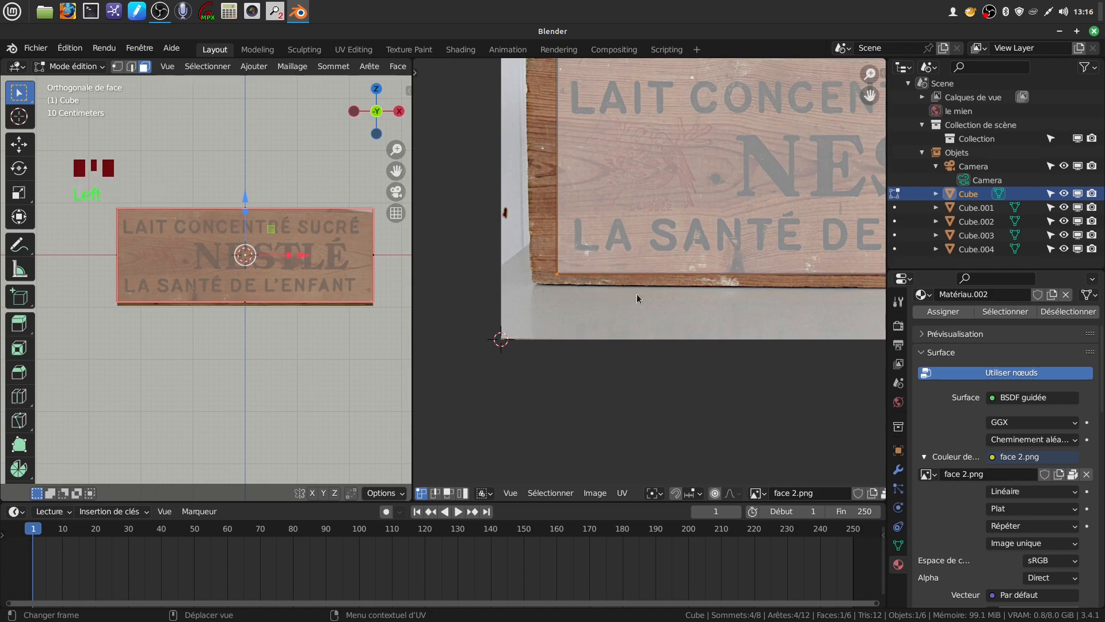
key("g")
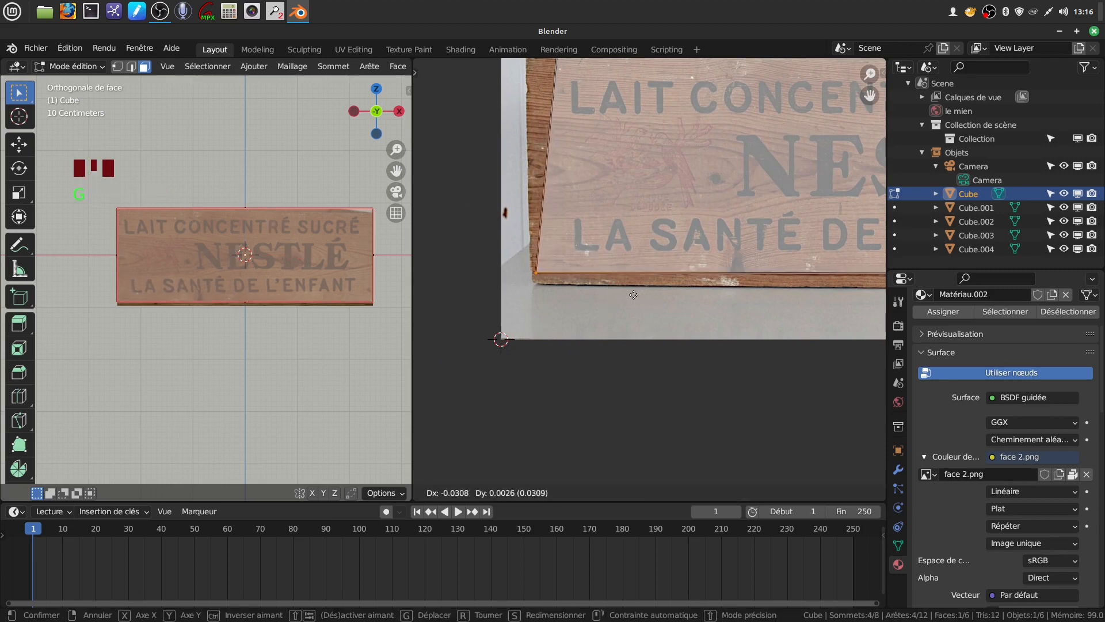
left_click(632, 295)
Step: Move the UV island's upper-left vertex onto the upper-left corner of the crate front in the photo
middle_click_drag(598, 279, 611, 400, "shift")
left_click(571, 182)
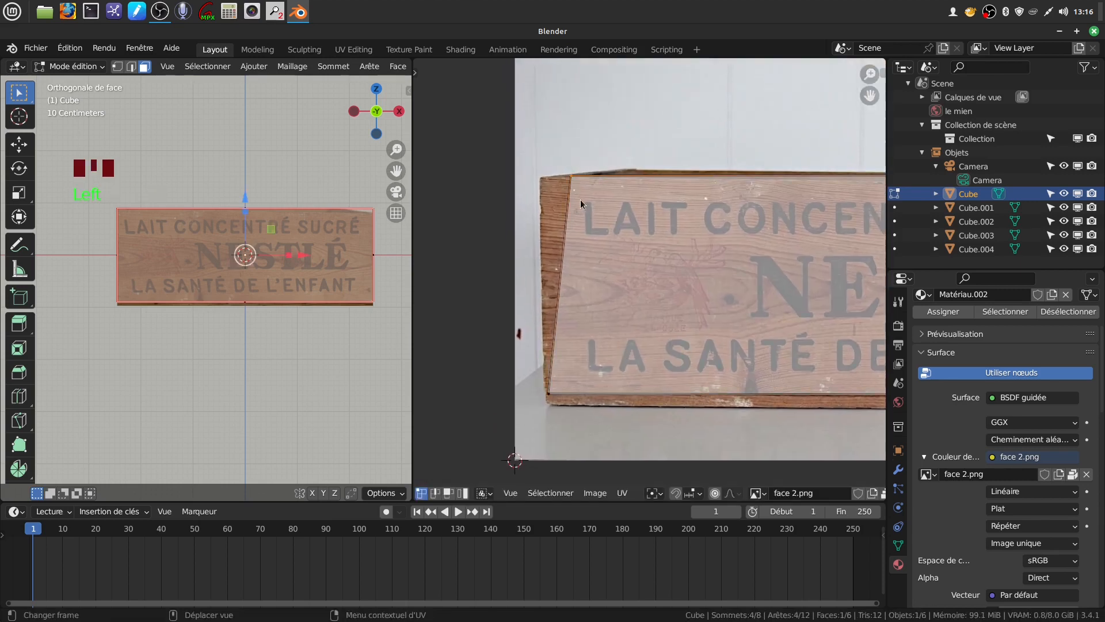
key("g")
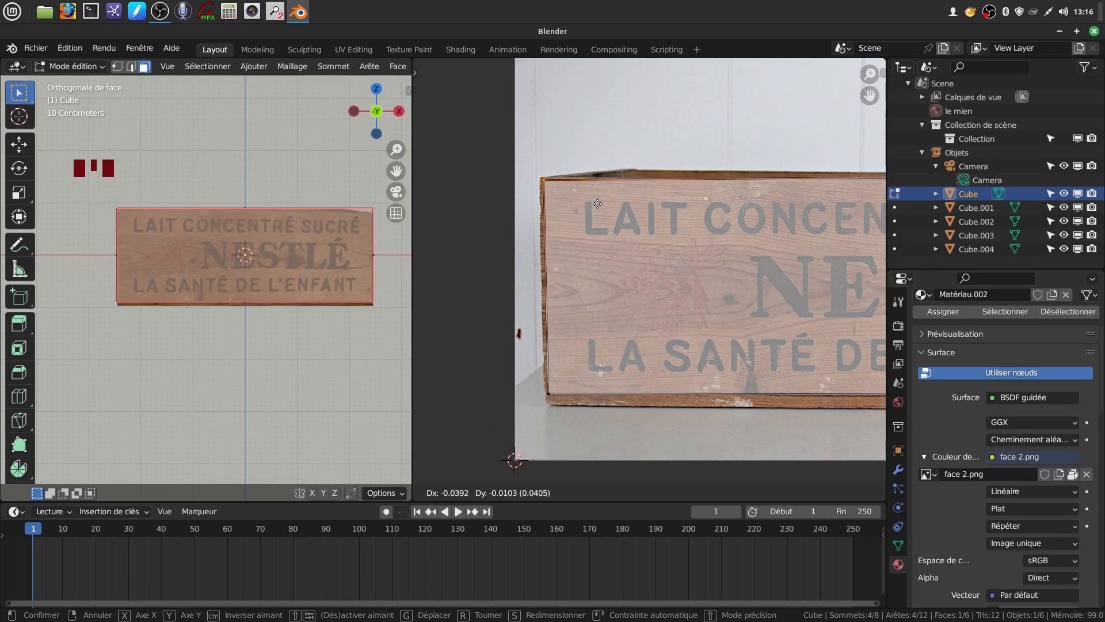
left_click(598, 204)
Step: Move the UV island's upper-right vertex onto the upper-right corner of the crate front in the photo
scroll(581, 276, "up", 5)
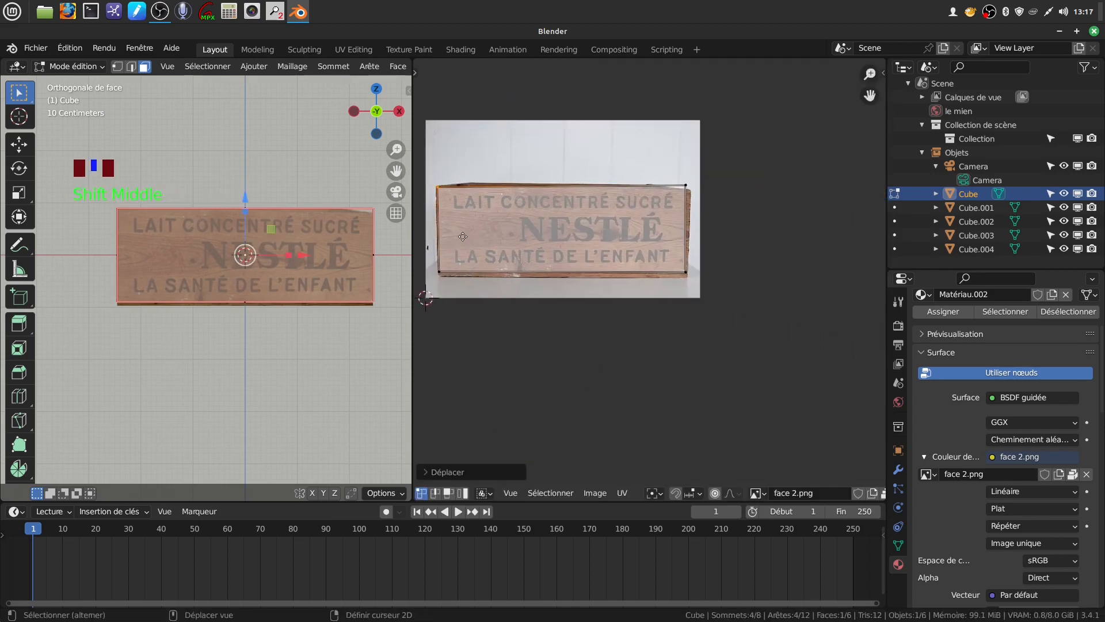
scroll(582, 273, "up", 3)
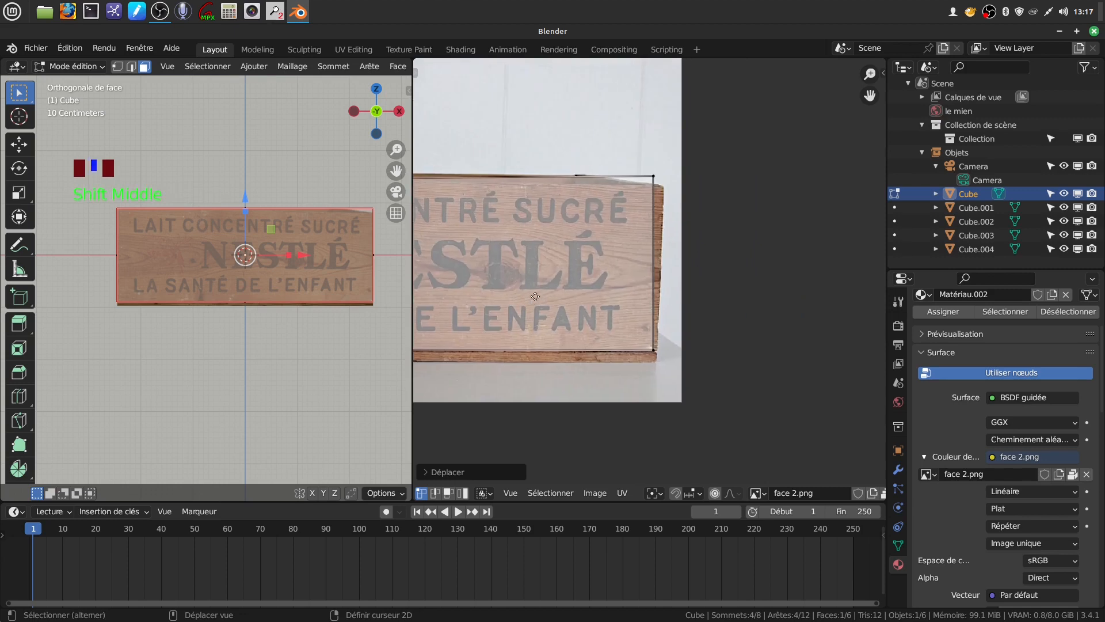
left_click(650, 176)
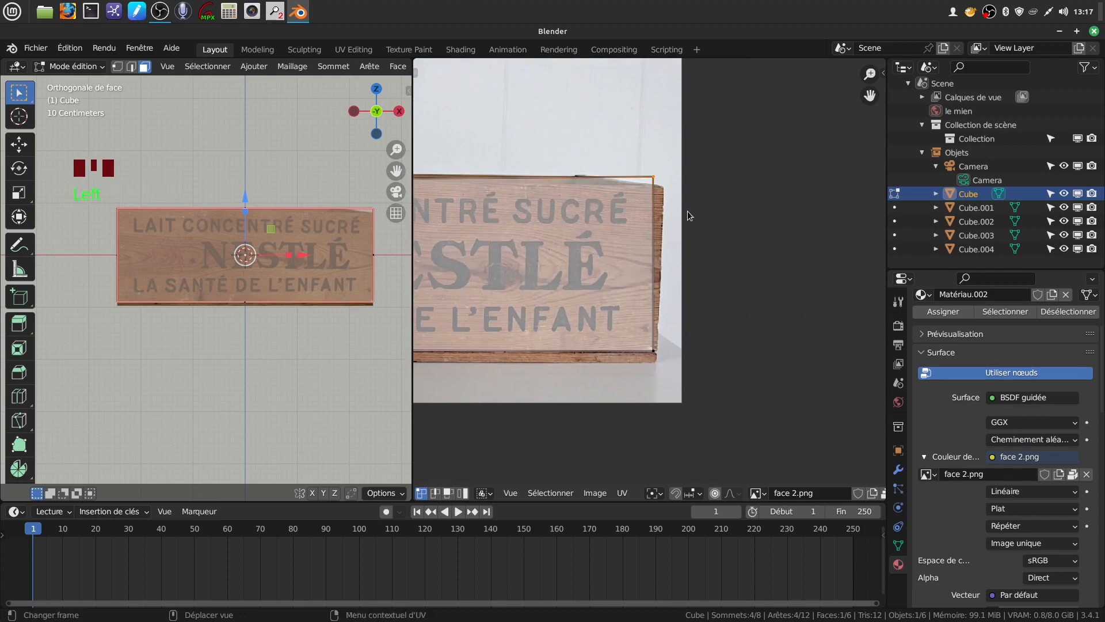
key("g")
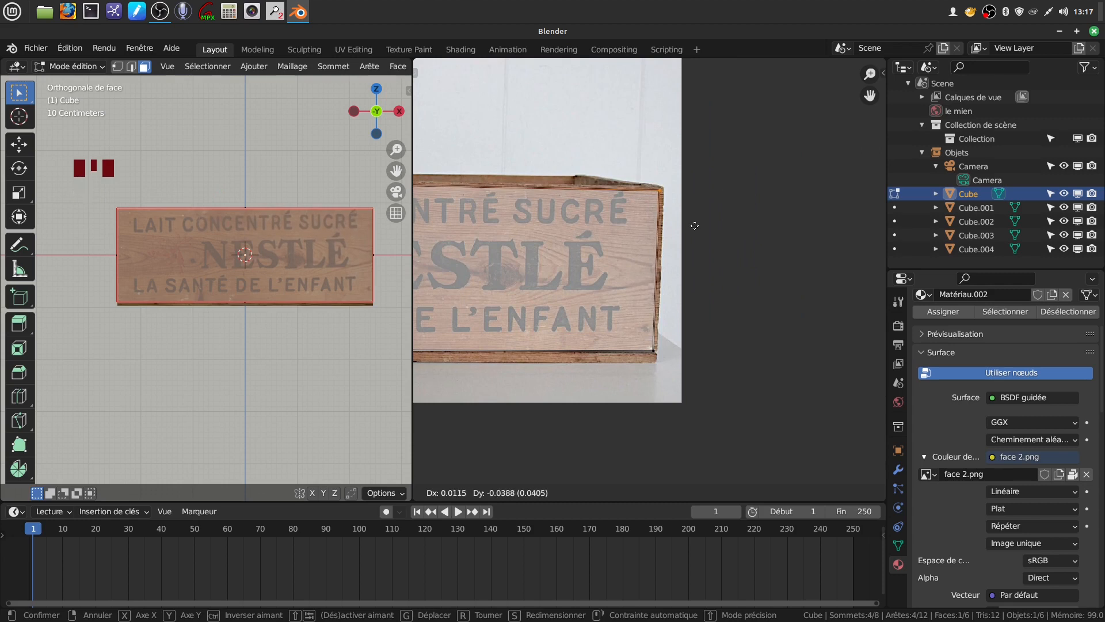
left_click(695, 226)
scroll(659, 288, "down", 4)
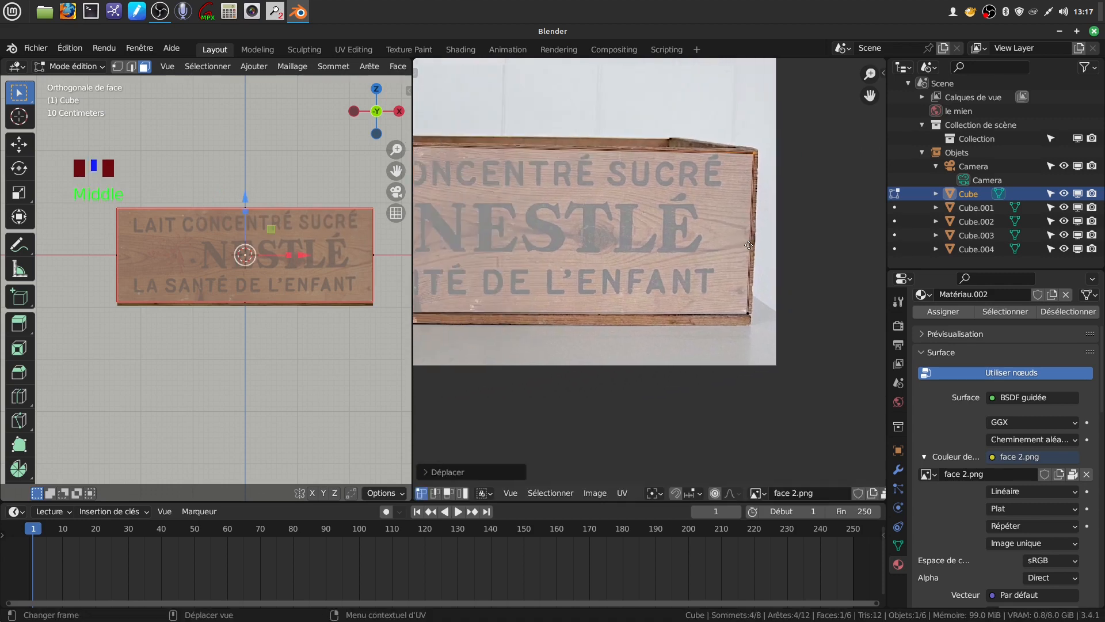
Step: Return the front board to Object Mode and clear the selection, with the crate viewed from behind
middle_click_drag(536, 288, 549, 274)
middle_click_drag(281, 336, 217, 254)
key("Tab")
left_click(279, 355)
scroll(276, 350, "down", 2)
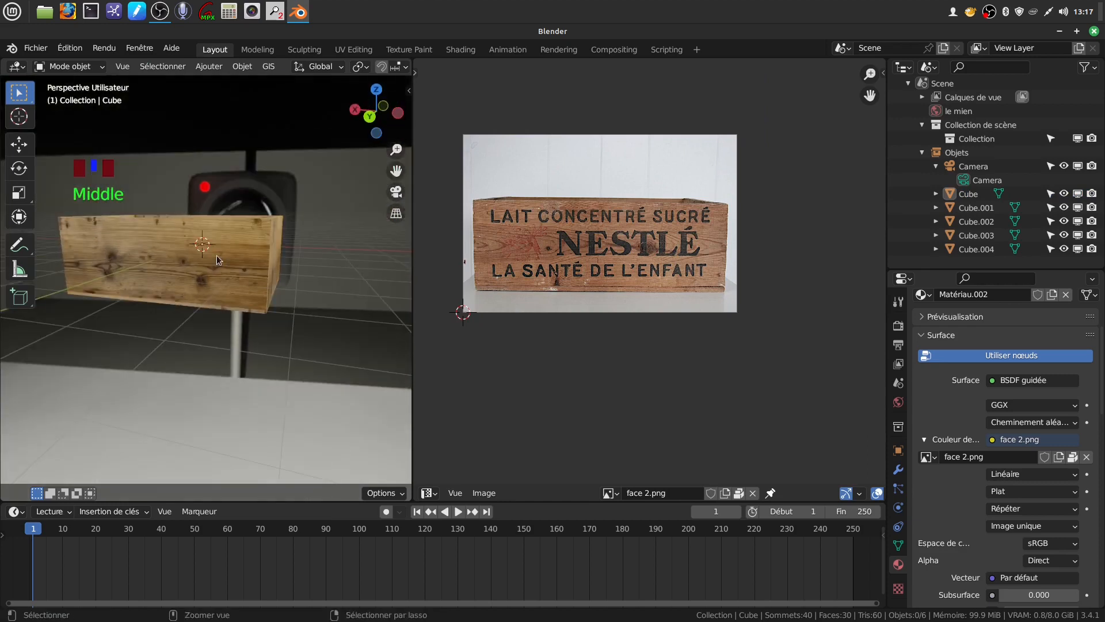
Step: In the orthographic back view, switch to the rear long board, Cube.001, and select only its outer face in Edit Mode
key("ctrl+KP_1")
left_click(216, 254)
middle_click_drag(218, 264, 295, 246, "shift")
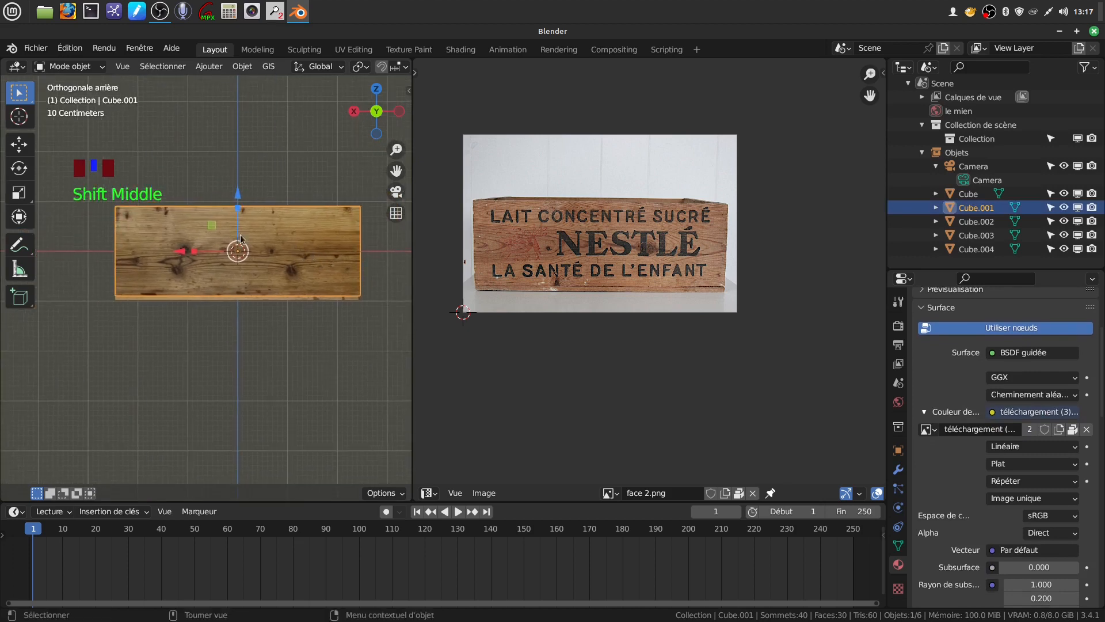
key("Tab")
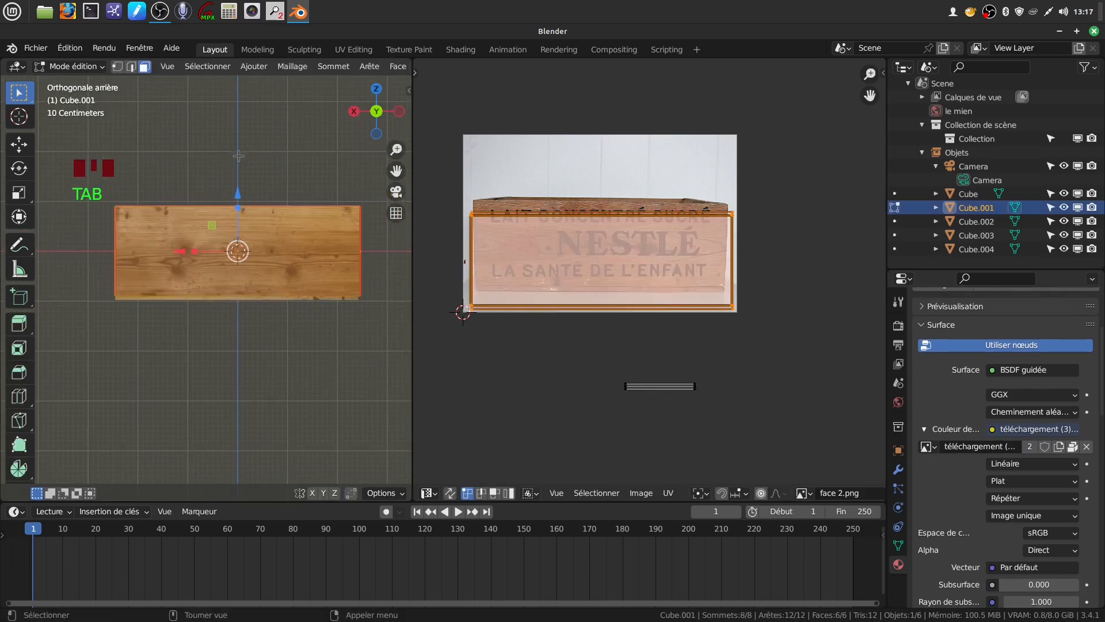
left_click(146, 68)
left_click(278, 195)
left_click(280, 242)
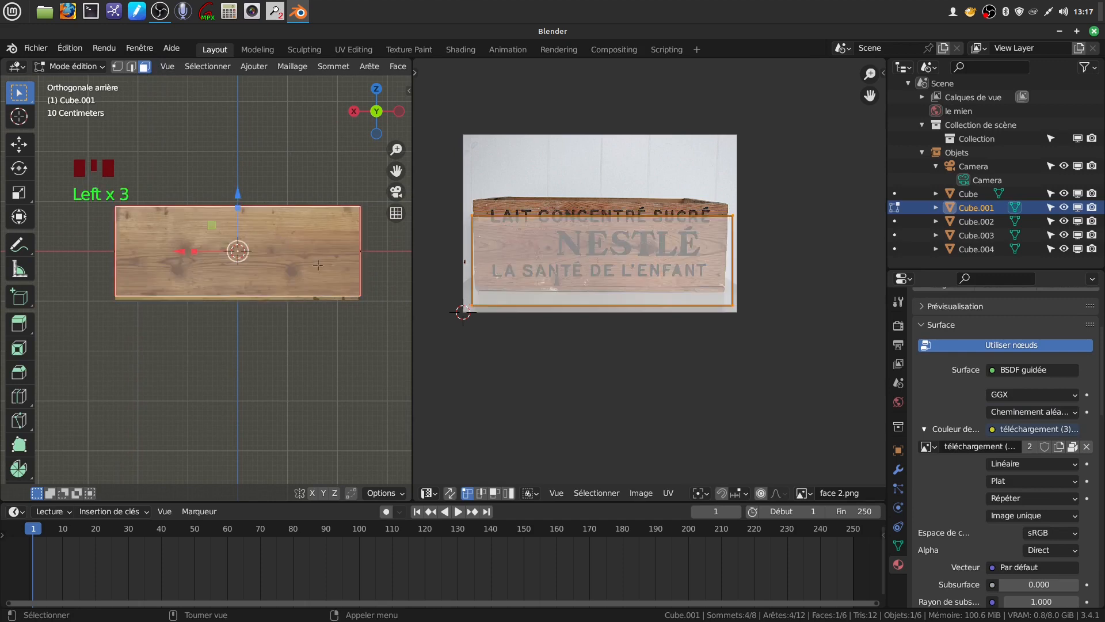
Step: Add a second material slot to the rear board and open the list of existing materials for it
scroll(939, 348, "up", 5)
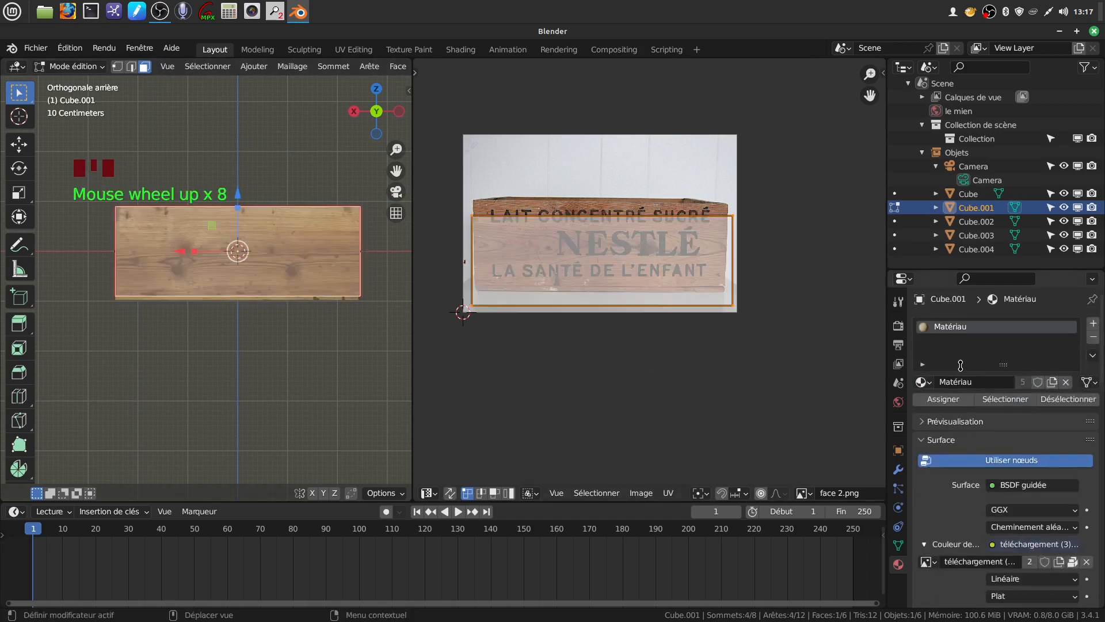
left_click(1093, 323)
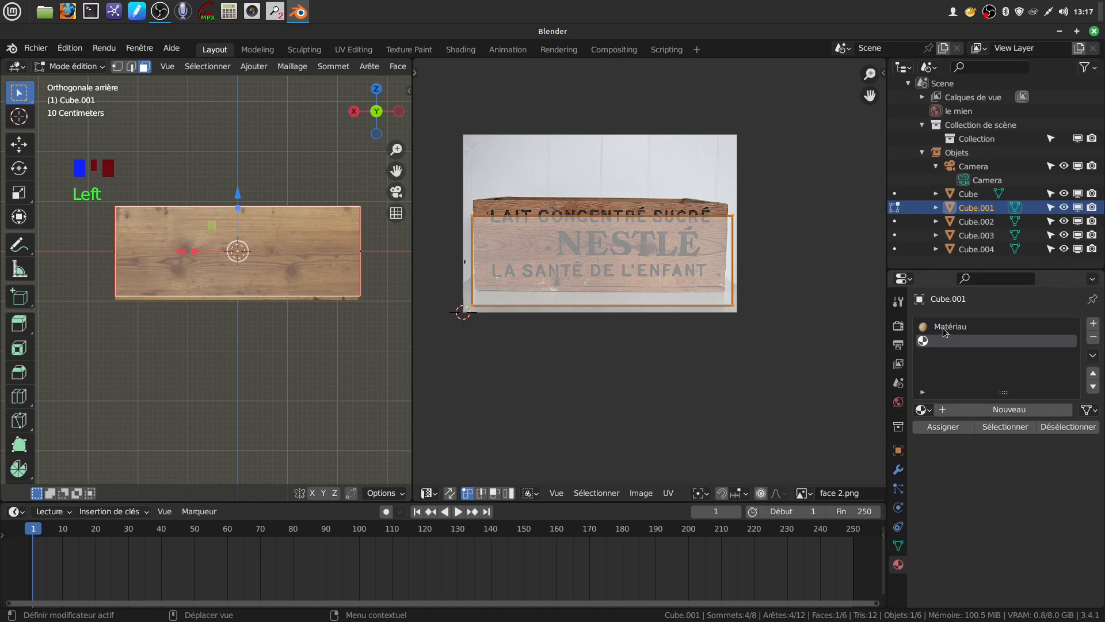
left_click(924, 409)
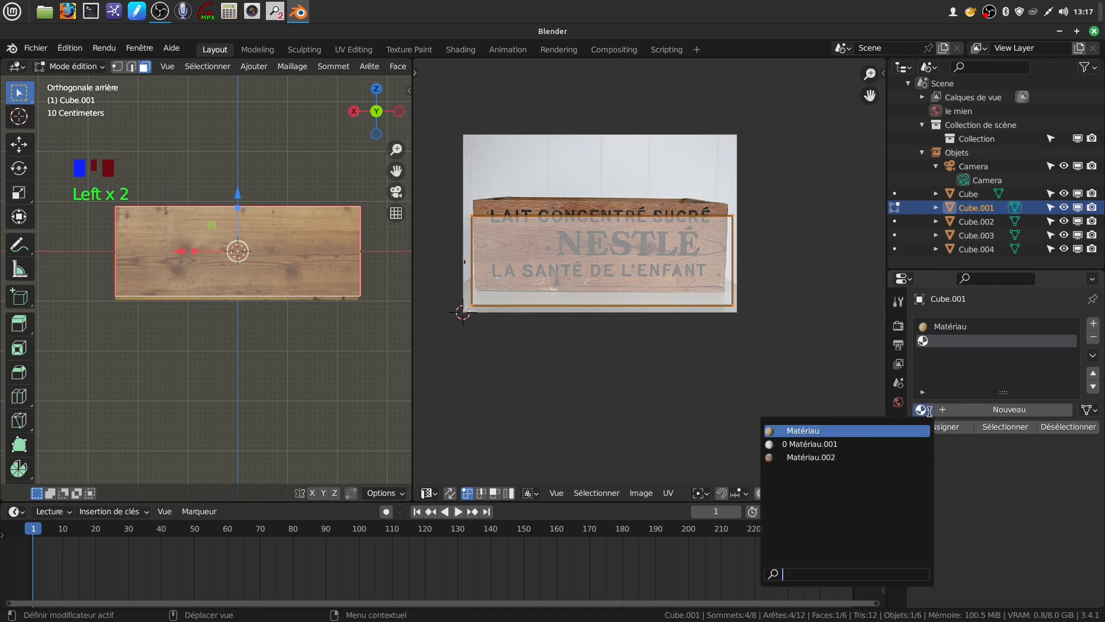
Step: Fill the empty material slot with a single-user copy of Matériau.002 and assign it to the selected back face
left_click(865, 457)
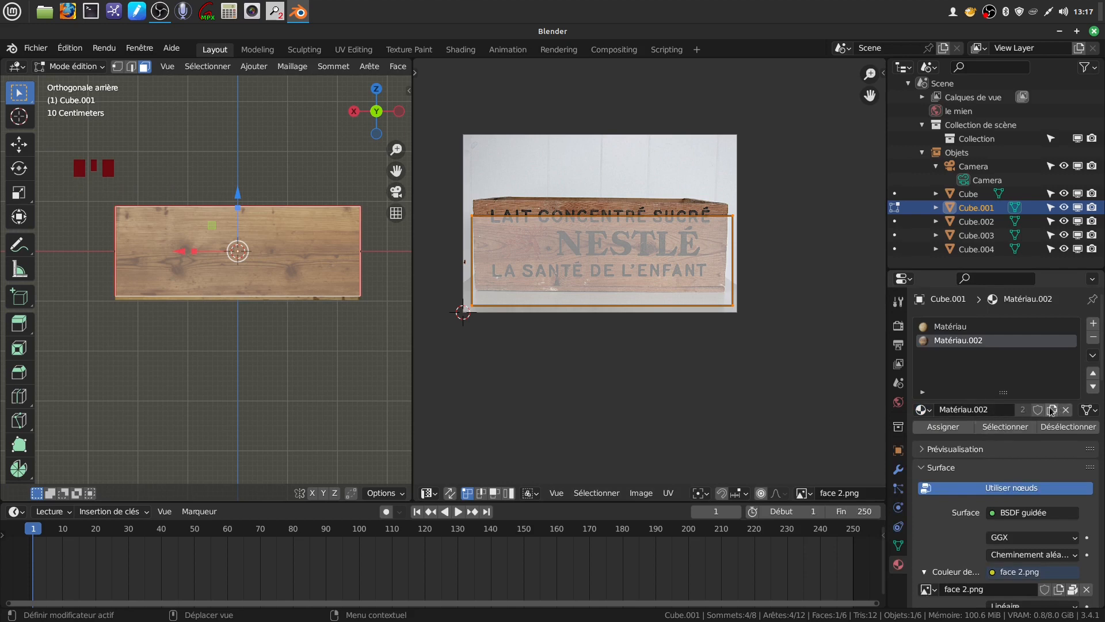
left_click(1051, 409)
left_click(943, 427)
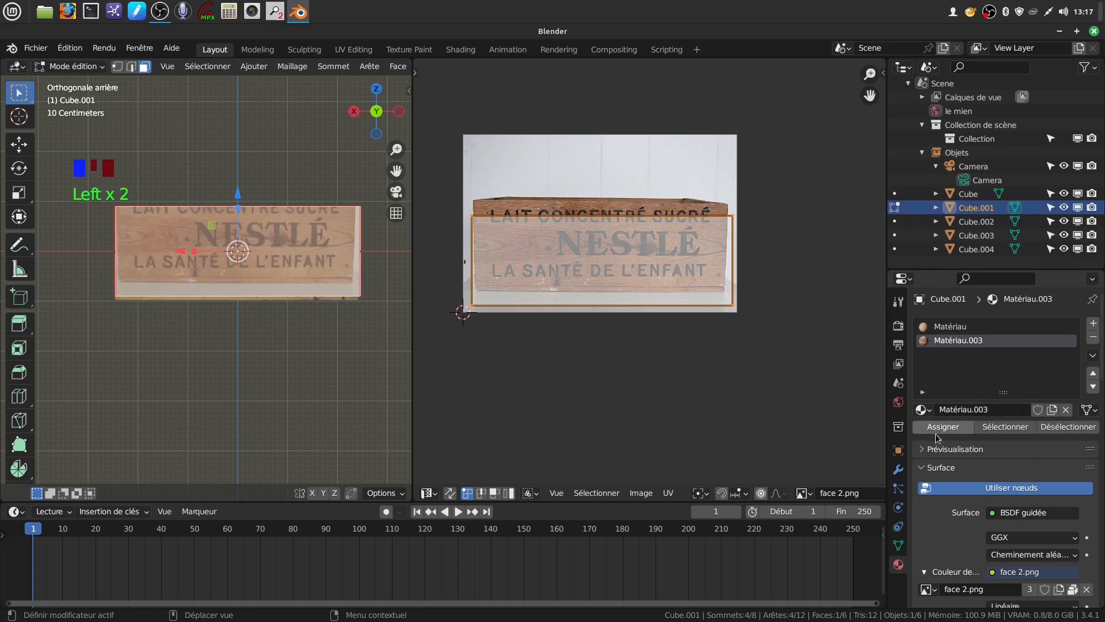
Step: Replace the copied material's base color image with face1.png from the nestlé folder
scroll(1006, 529, "down", 4)
left_click(1086, 498)
left_click(1029, 500)
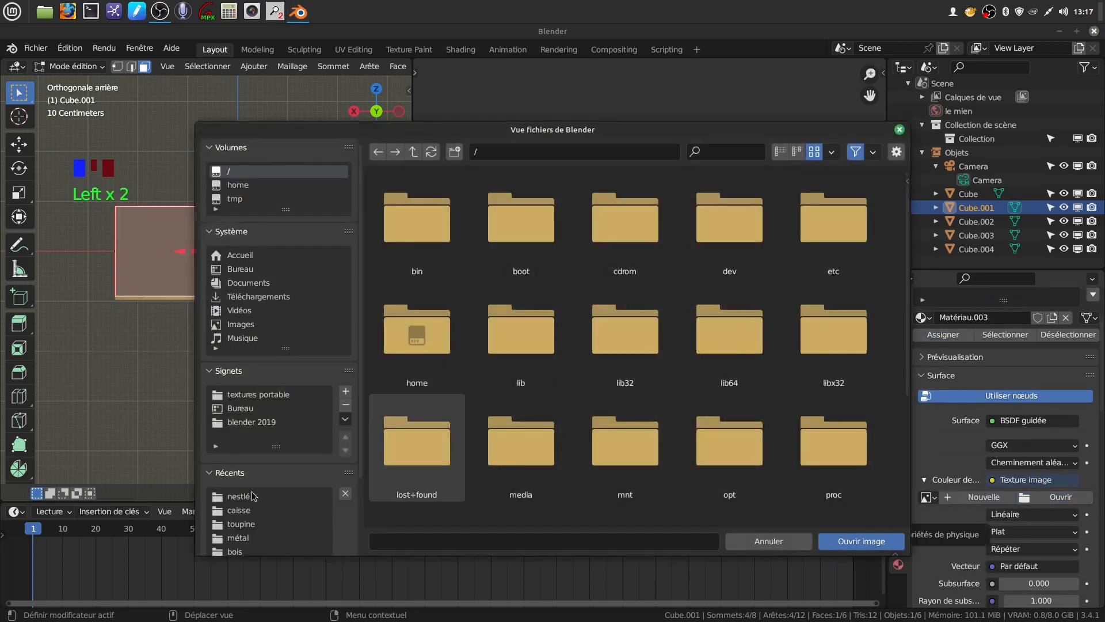
left_click(252, 497)
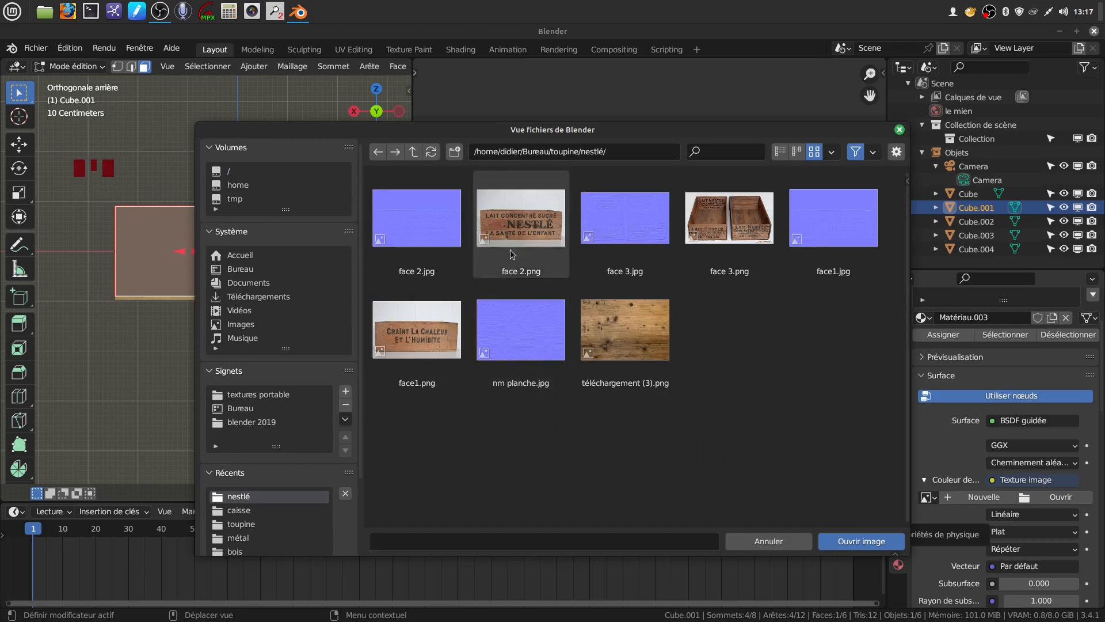
left_click(397, 326)
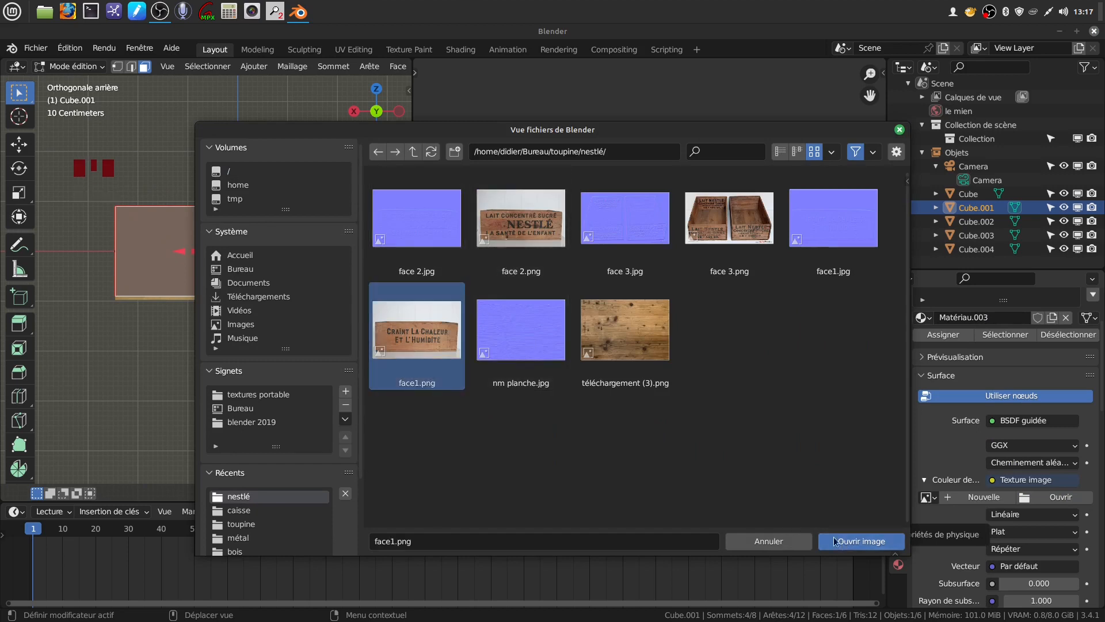
left_click(861, 541)
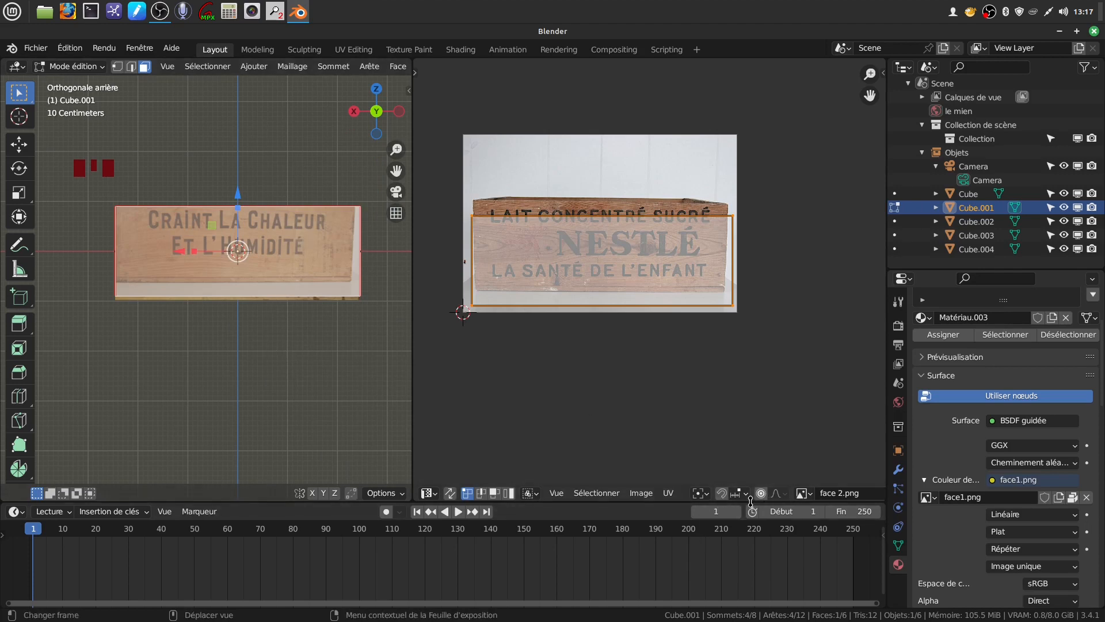
Step: Display face1.png in the UV editor and project the selected face's UVs from the view
left_click(810, 495)
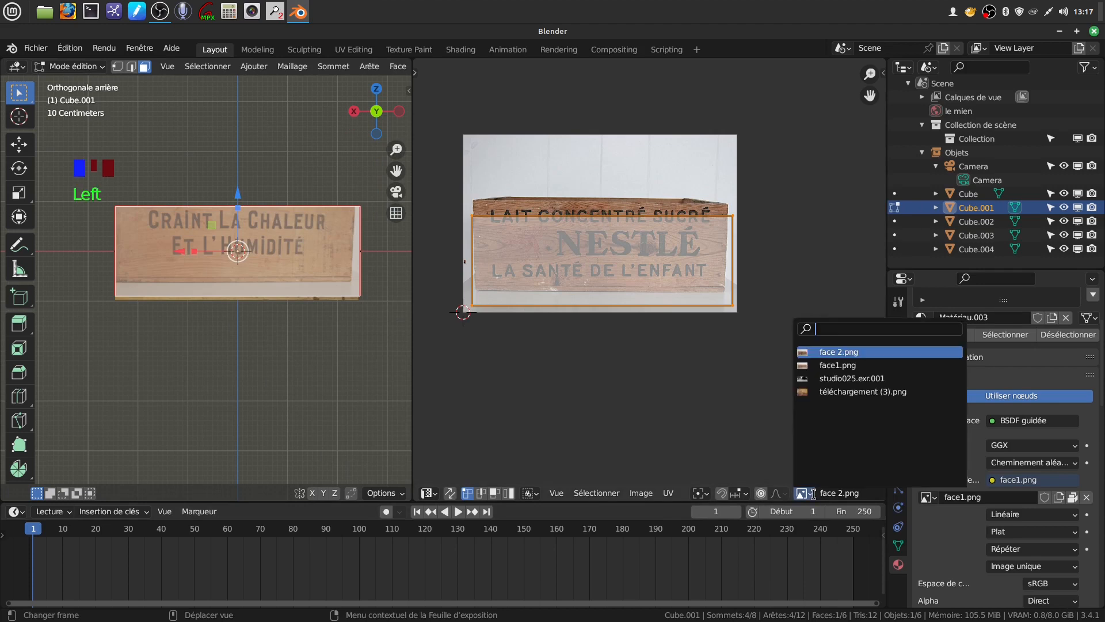
left_click(874, 365)
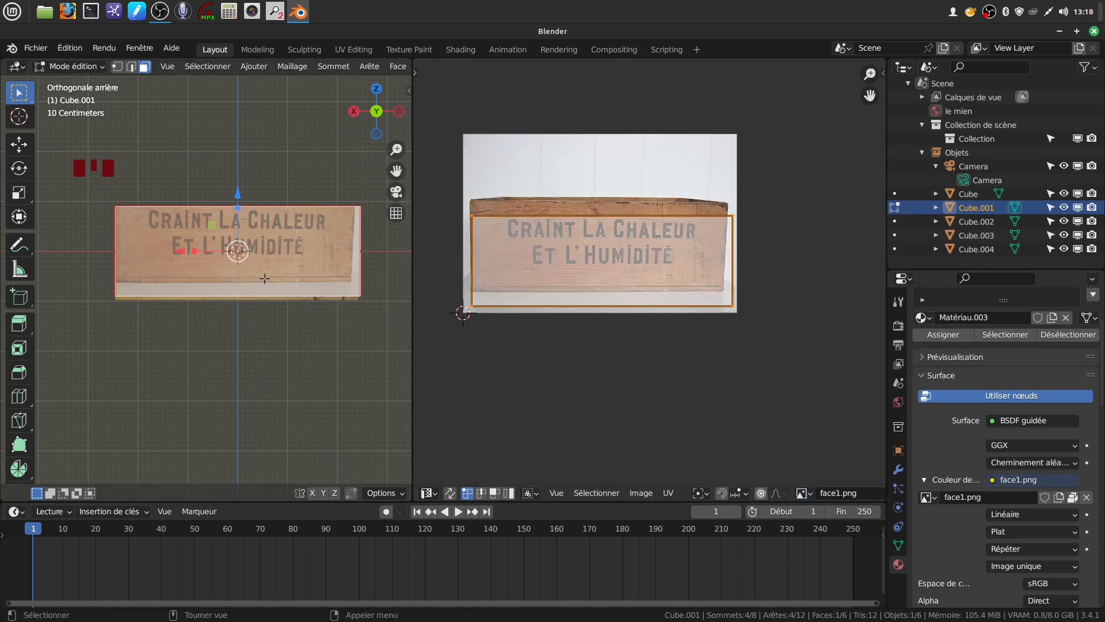
key("u")
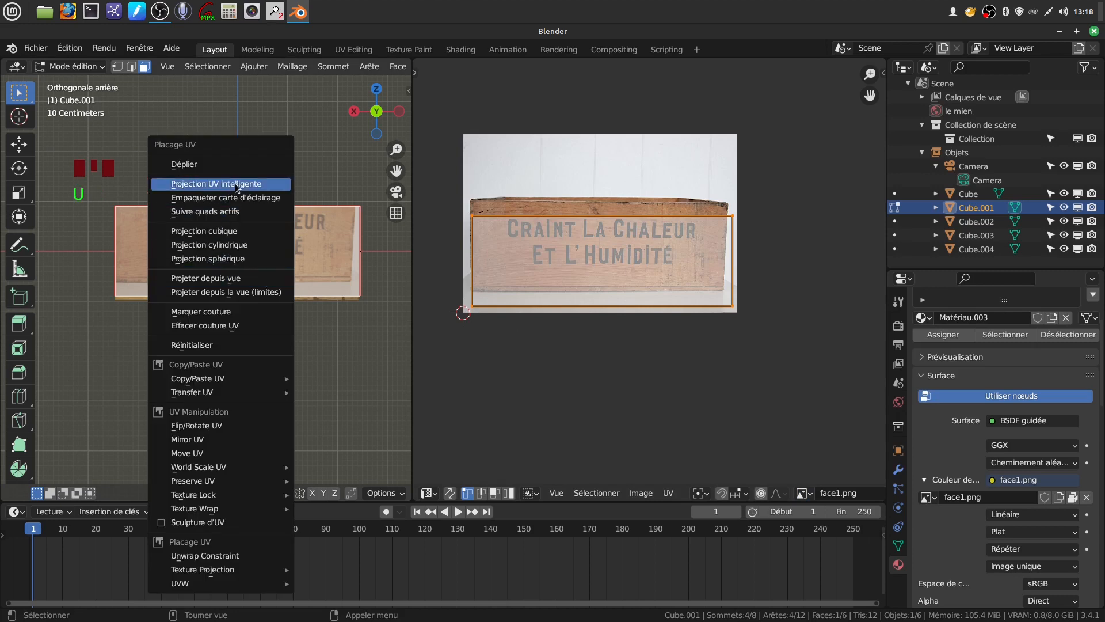
left_click(249, 280)
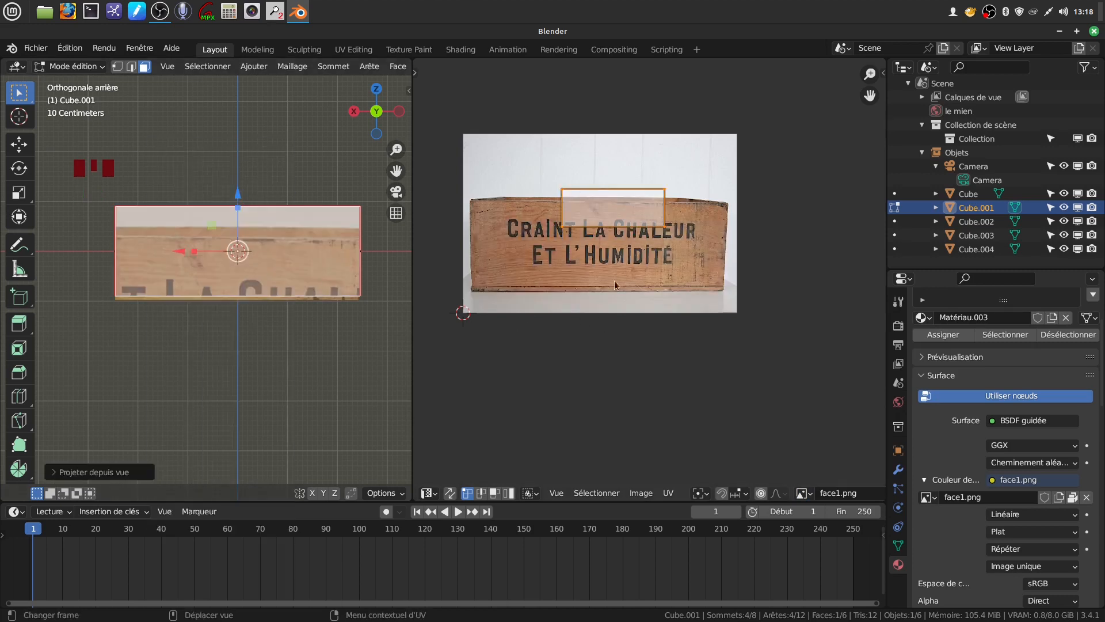
Step: Scale the UV island up about 2.15 times and move it over the lettered crate front in face1.png
key("s")
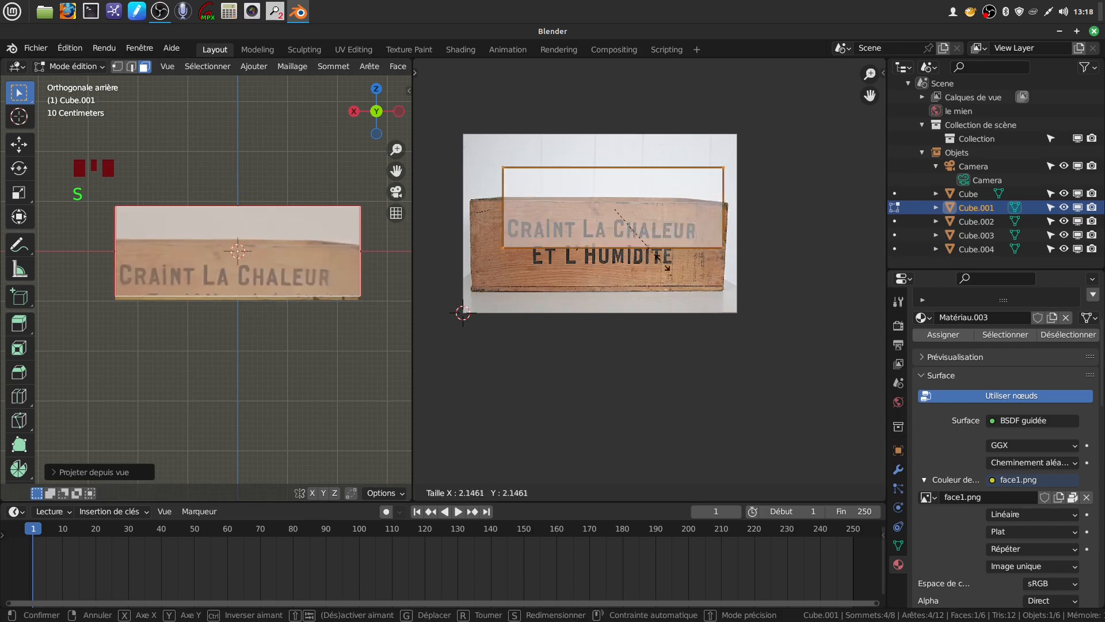
left_click(667, 261)
key("g")
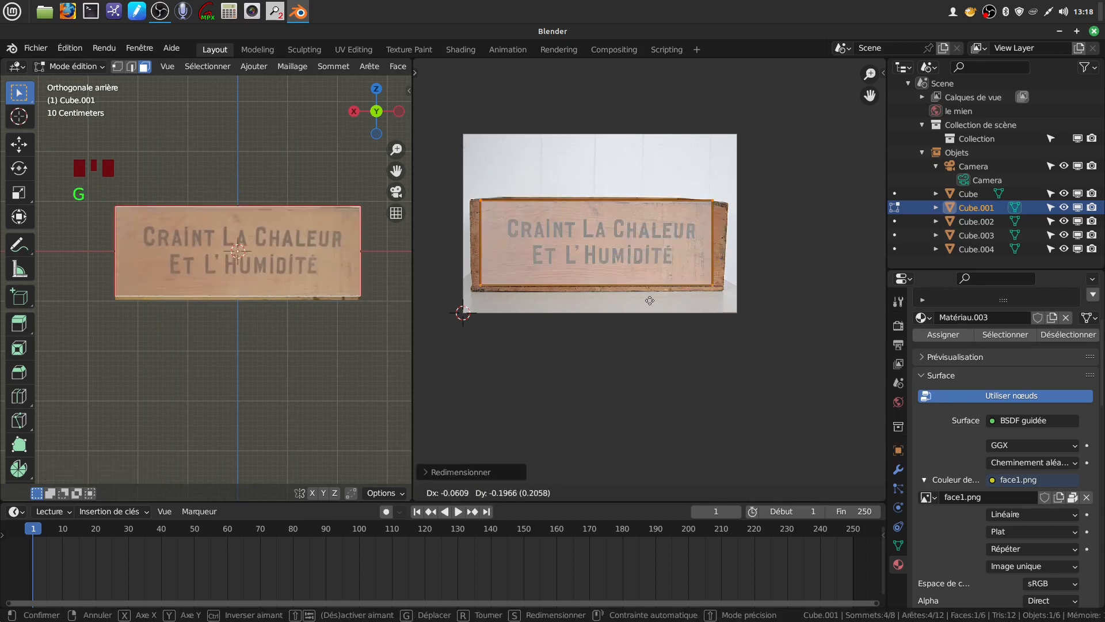
left_click(651, 301)
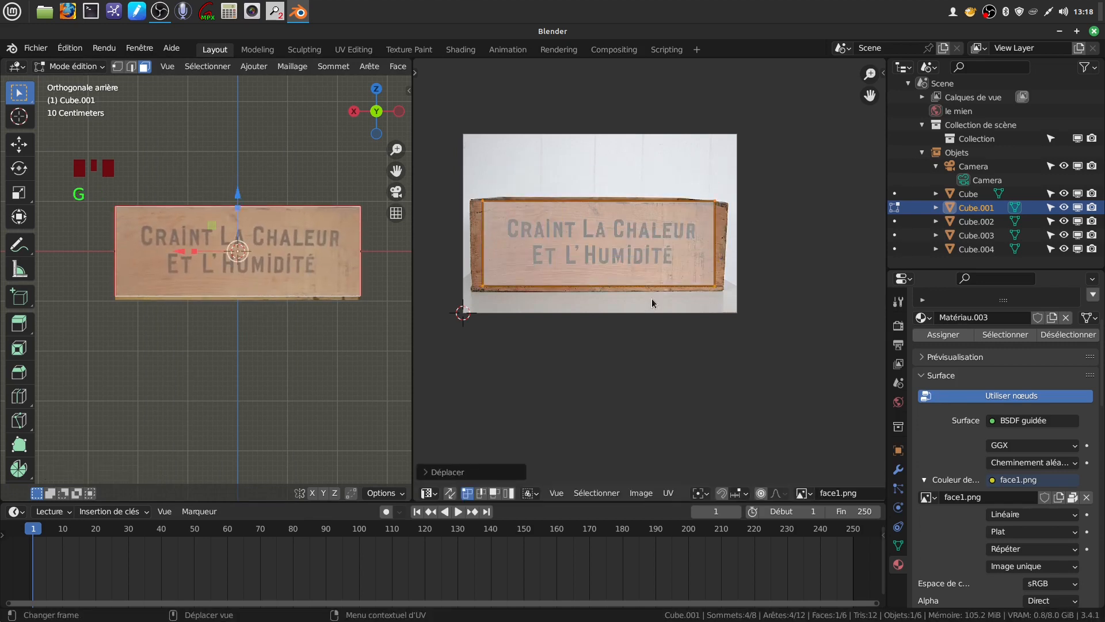
Step: Move the UV island's left edge about 0.028 outward along X, close to the crate's left side in the photo
scroll(599, 288, "up", 1)
middle_click_drag(600, 288, 613, 310, "shift")
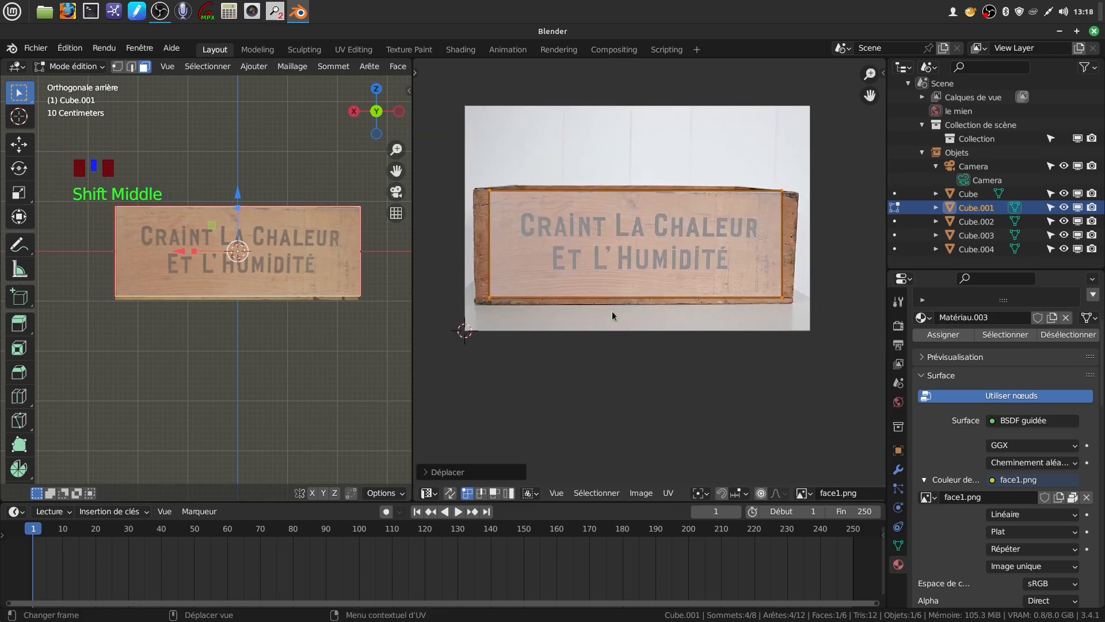
left_click(510, 311)
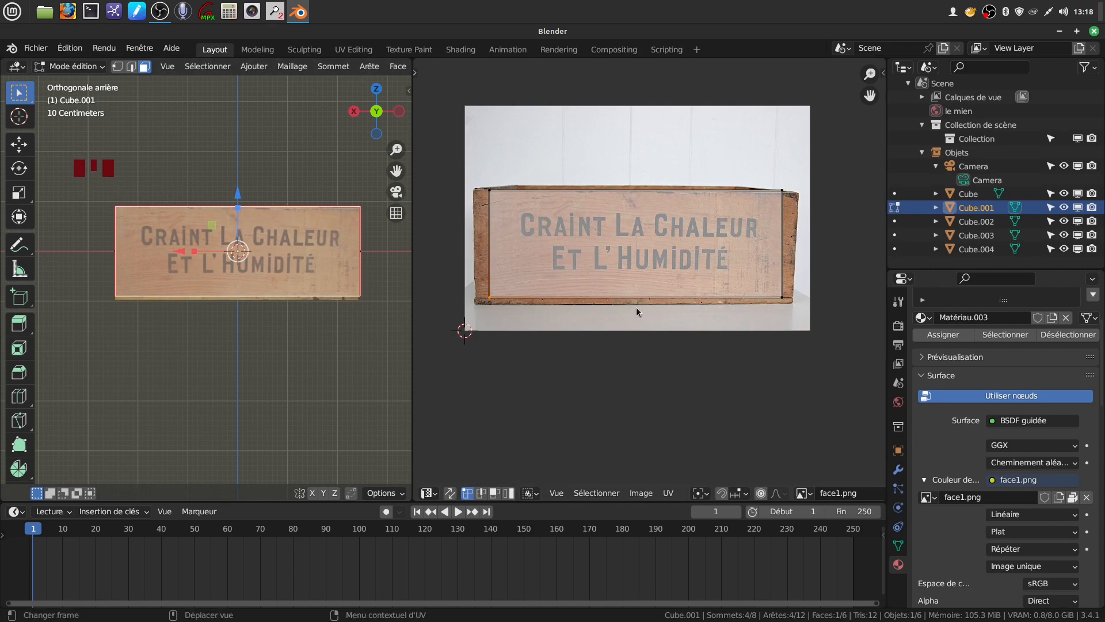
left_click(489, 196, "shift")
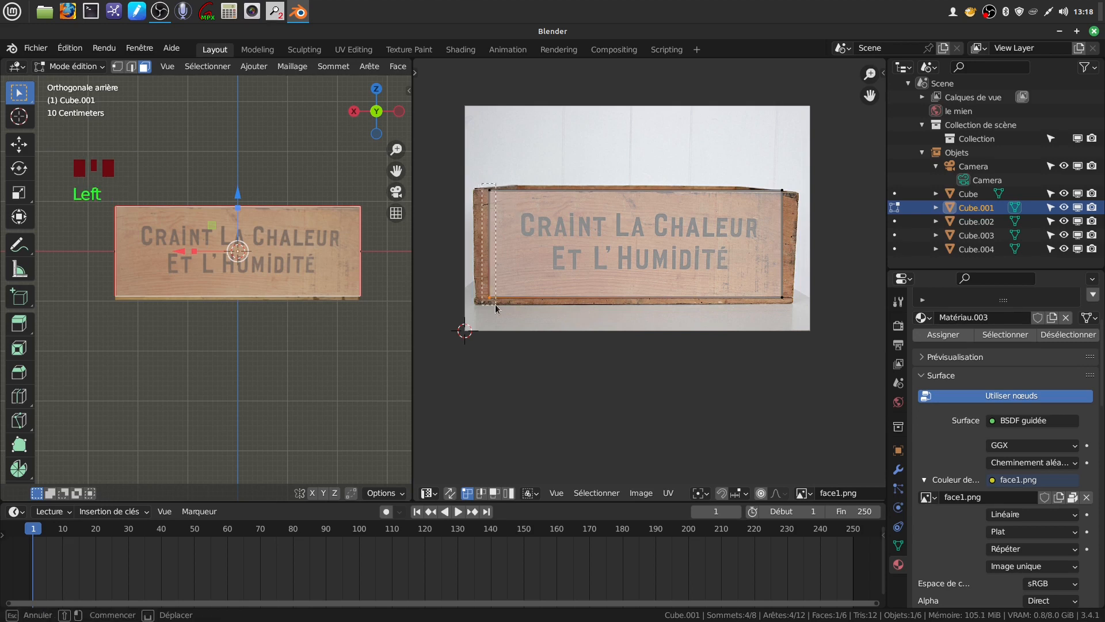
key("g")
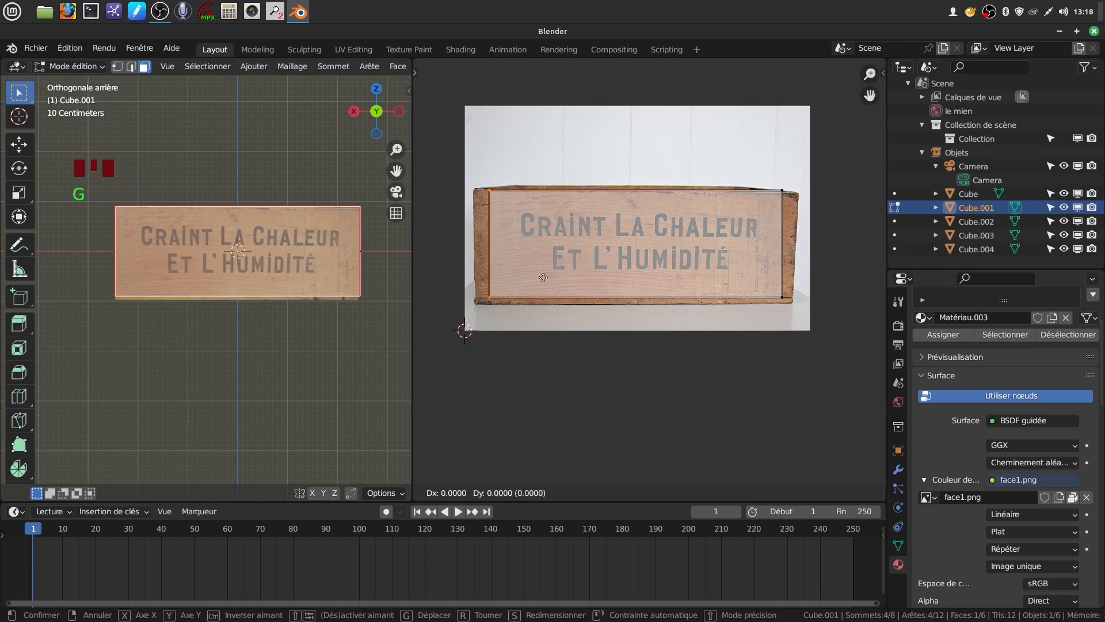
key("x")
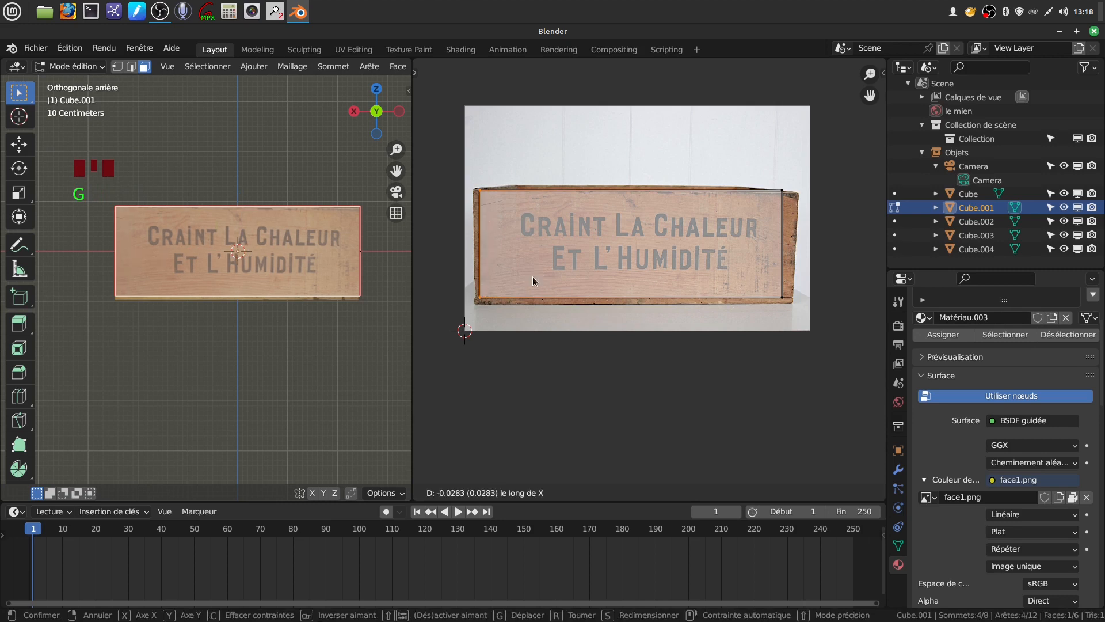
left_click(533, 281)
Step: Move the UV island's right edge outward along X toward the crate's right side in the photo
left_click_drag(763, 179, 798, 305)
key("g")
key("x")
left_click(793, 302)
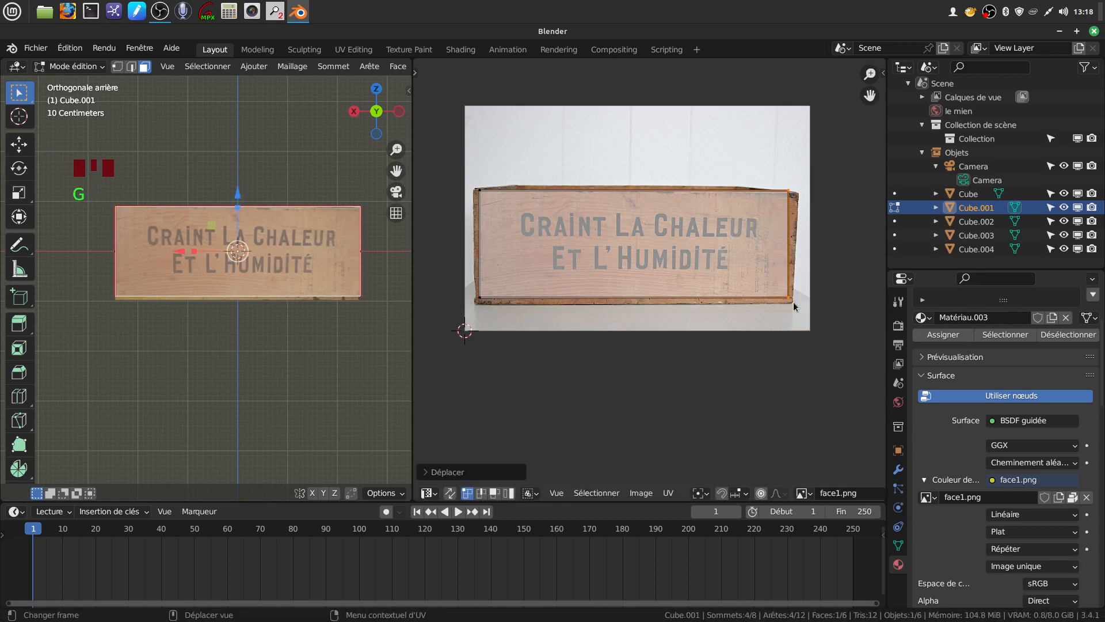
Step: Lower the UV island's top edge about 0.008 along Y to fit inside the crate's upper rim in the photo
left_click_drag(477, 167, 593, 189)
left_click_drag(764, 214, 772, 216)
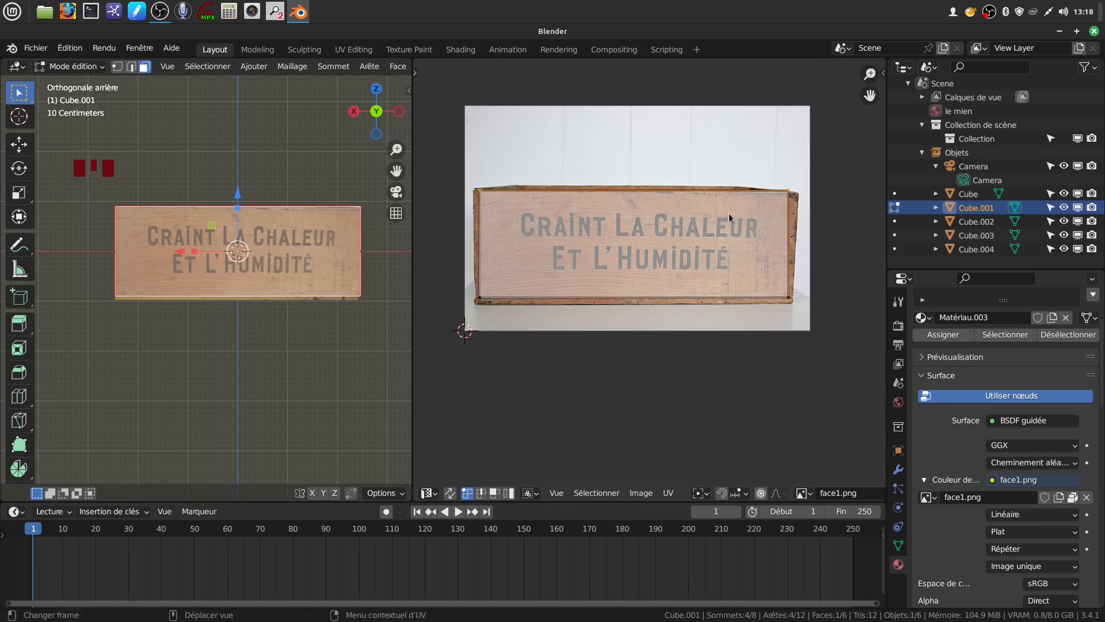
key("g")
key("y")
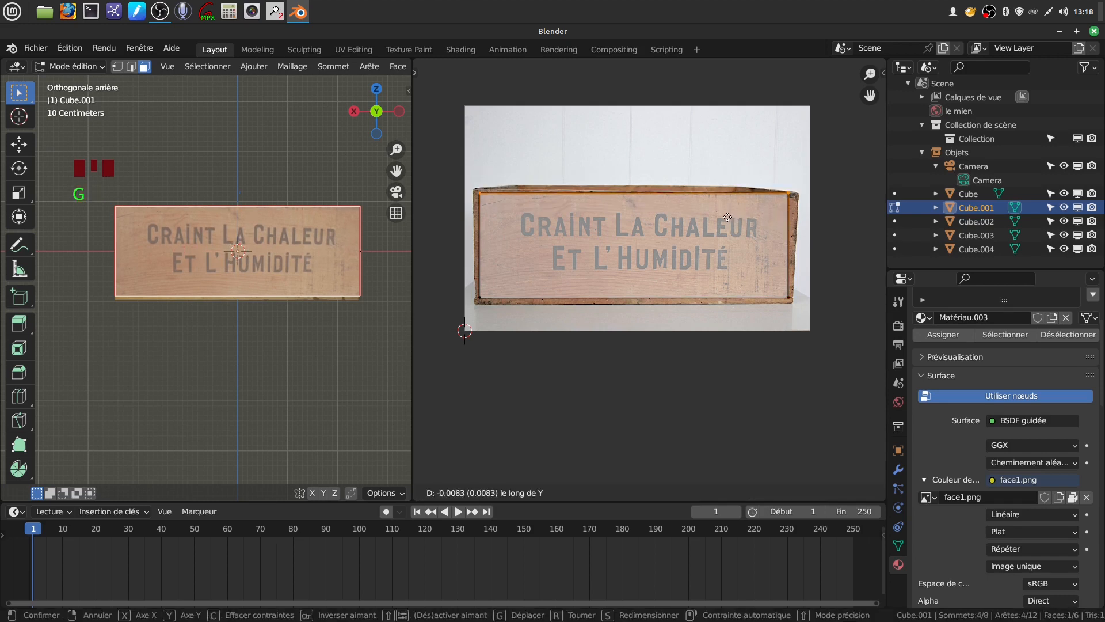
left_click(727, 217)
Step: Return to Object mode with the crate seen in perspective and widen the 3D viewport
middle_click_drag(316, 241, 301, 273)
key("Tab")
scroll(306, 256, "down", 2)
left_click_drag(413, 337, 490, 339)
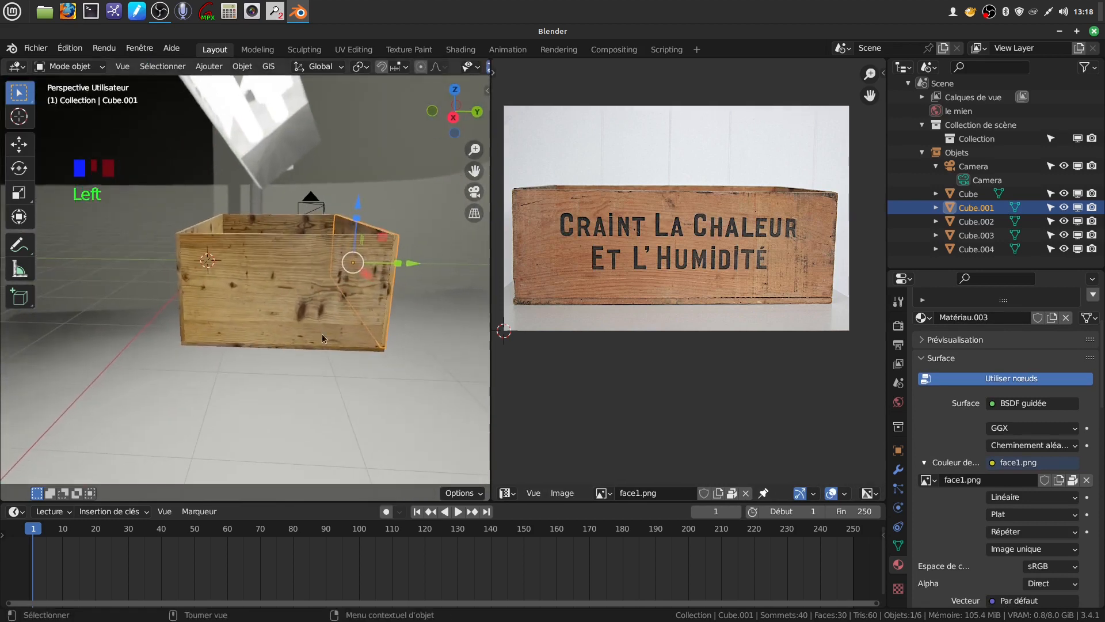
middle_click_drag(319, 313, 282, 306, "shift")
key("Tab")
left_click(279, 303)
key("Tab")
key("Tab")
left_click(280, 303)
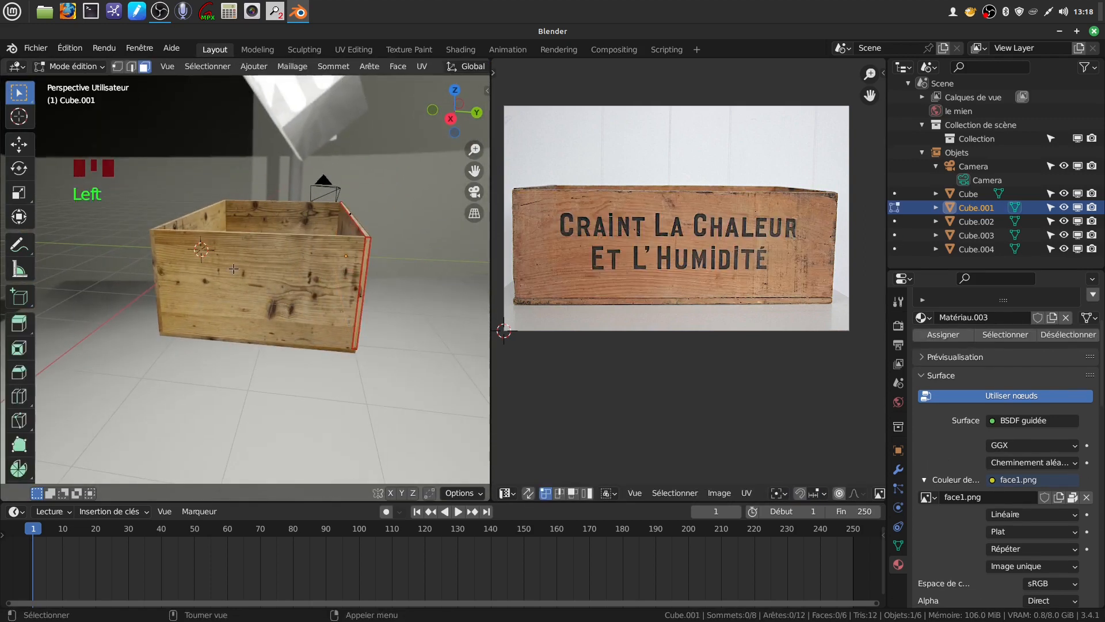
Step: In the right orthographic view, enter Edit mode on the long side board Cube.002 and select only its outer face
key("KP_3")
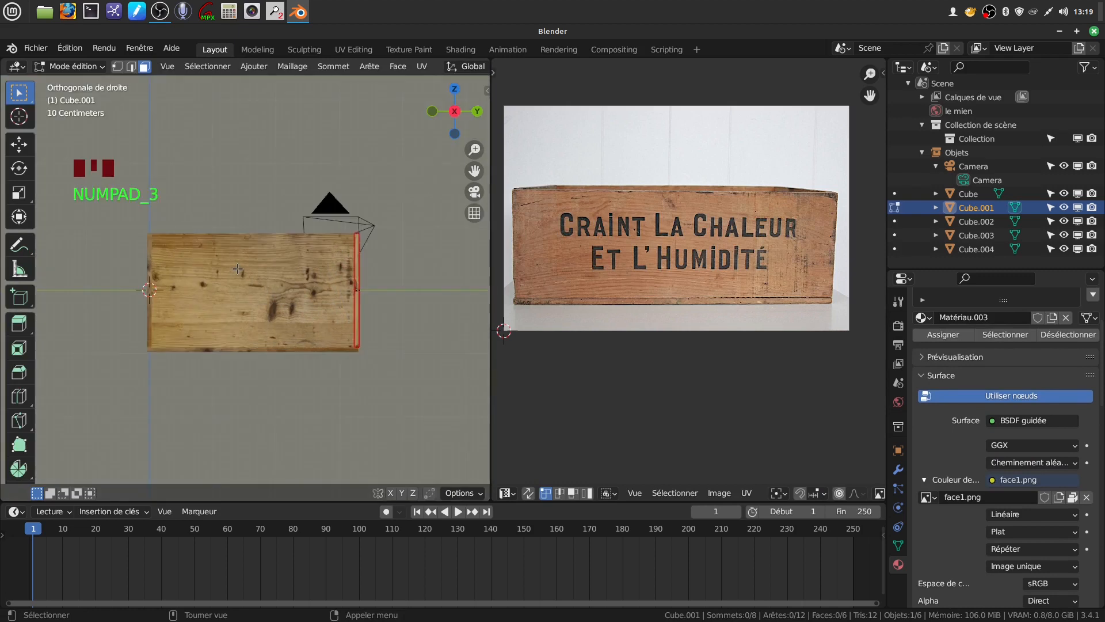
key("Tab")
left_click(271, 282)
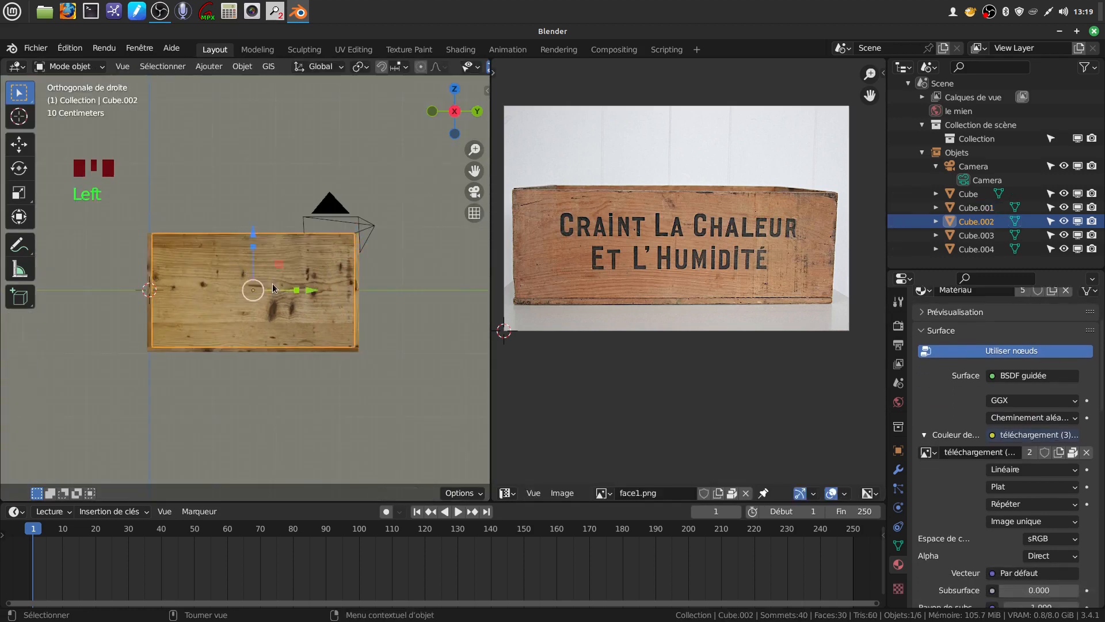
key("Tab")
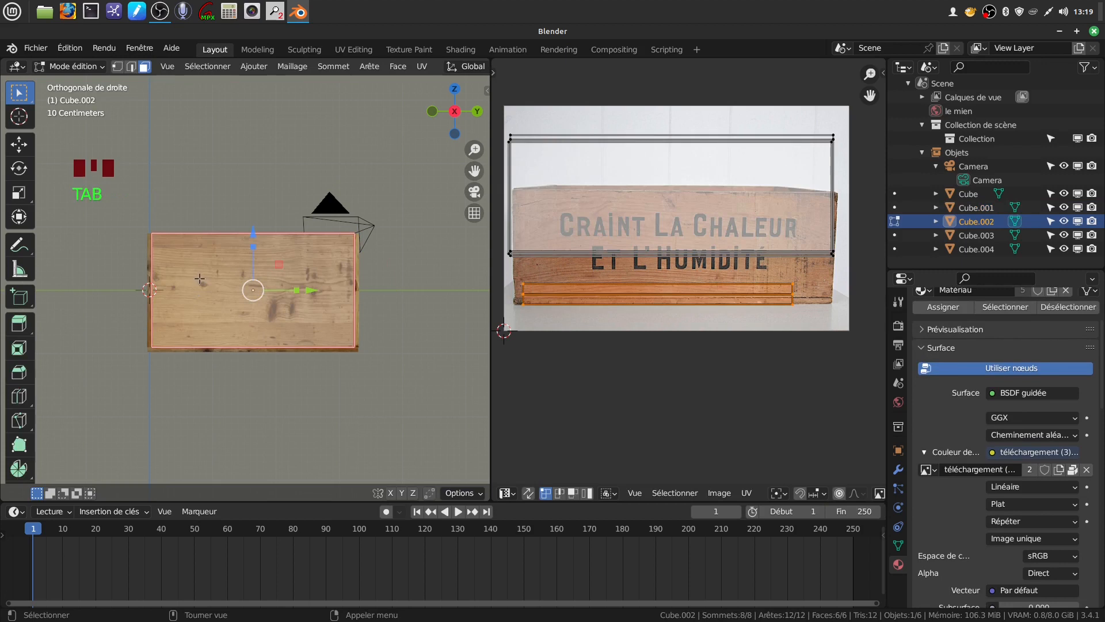
left_click(199, 282)
left_click(199, 281)
left_click(264, 152)
left_click(224, 285)
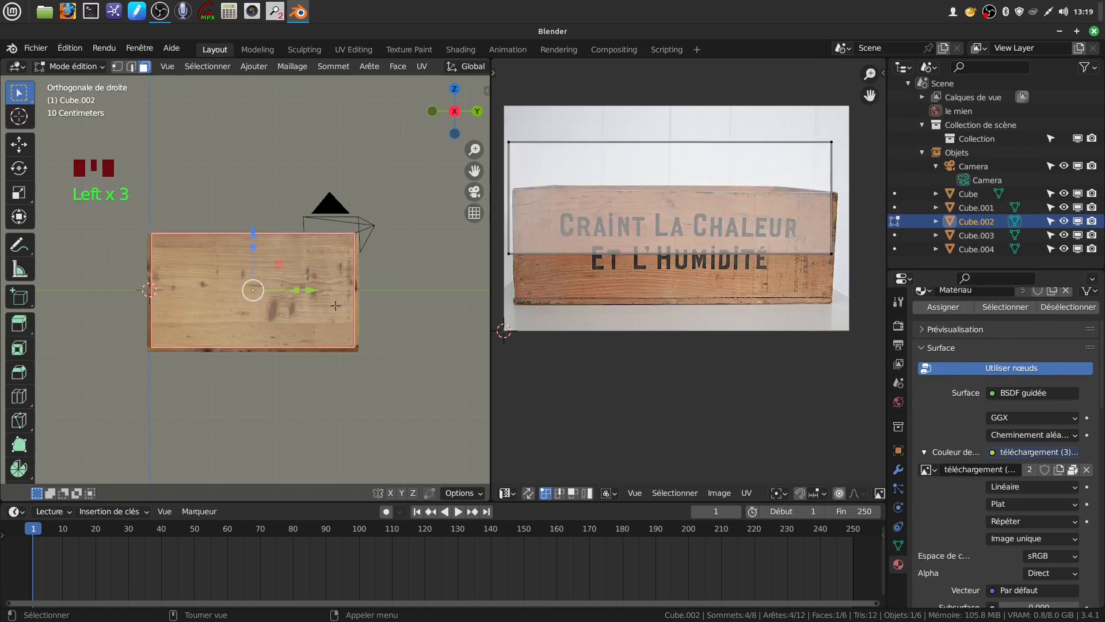
Step: Add a second material slot to the side board with a single-user copy of Matériau.003 and assign it to the selected face
scroll(820, 364, "down", 1)
scroll(961, 363, "down", 3)
scroll(961, 363, "up", 10)
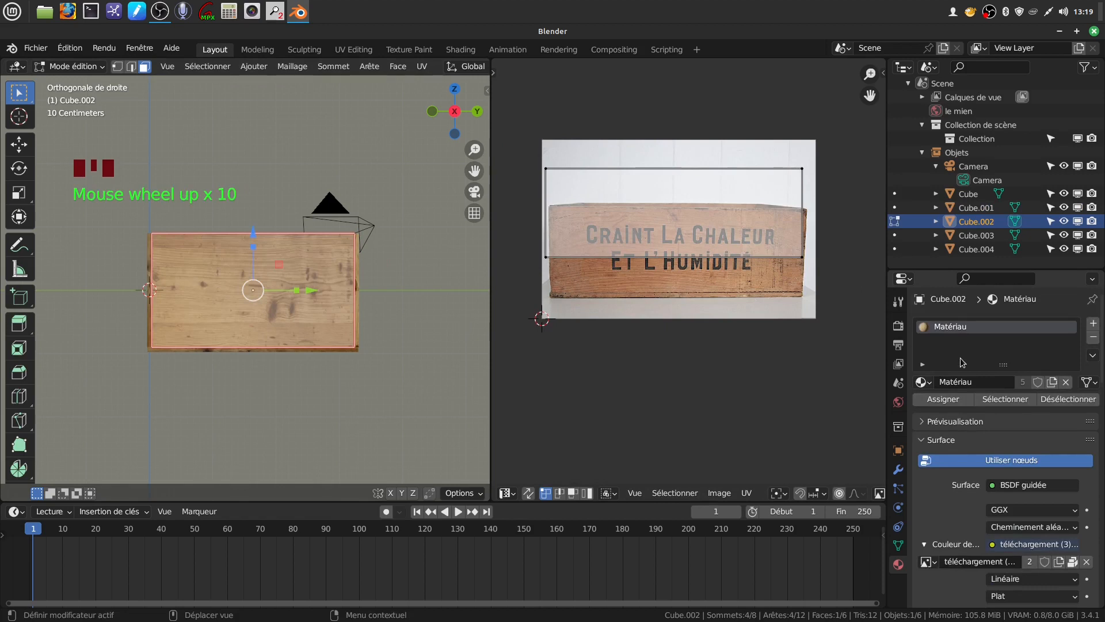
left_click(1093, 325)
left_click(923, 409)
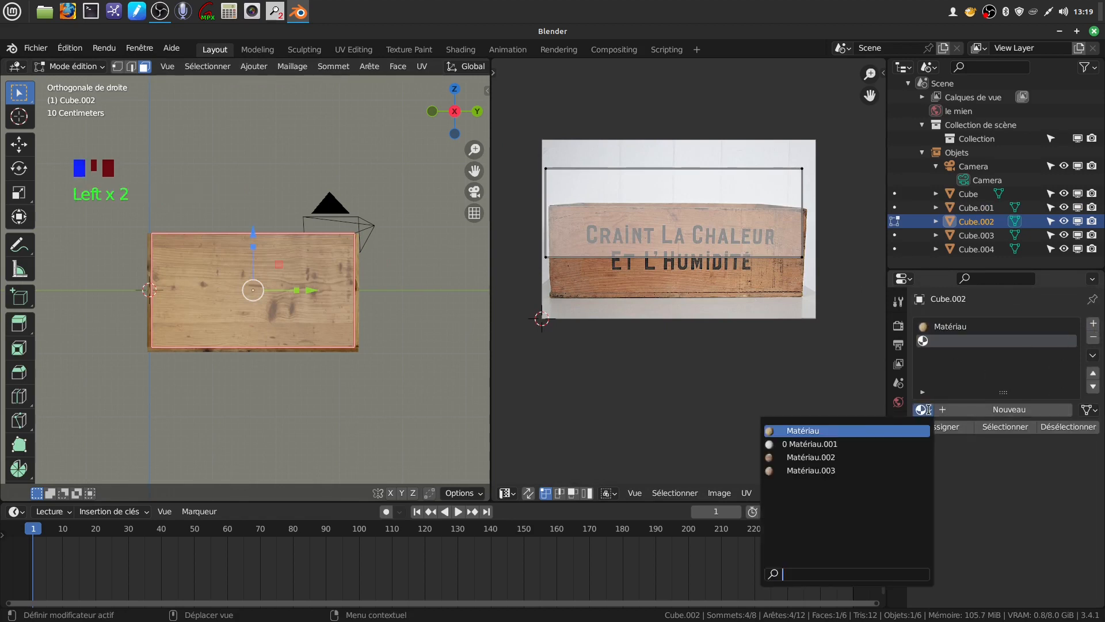
left_click(865, 469)
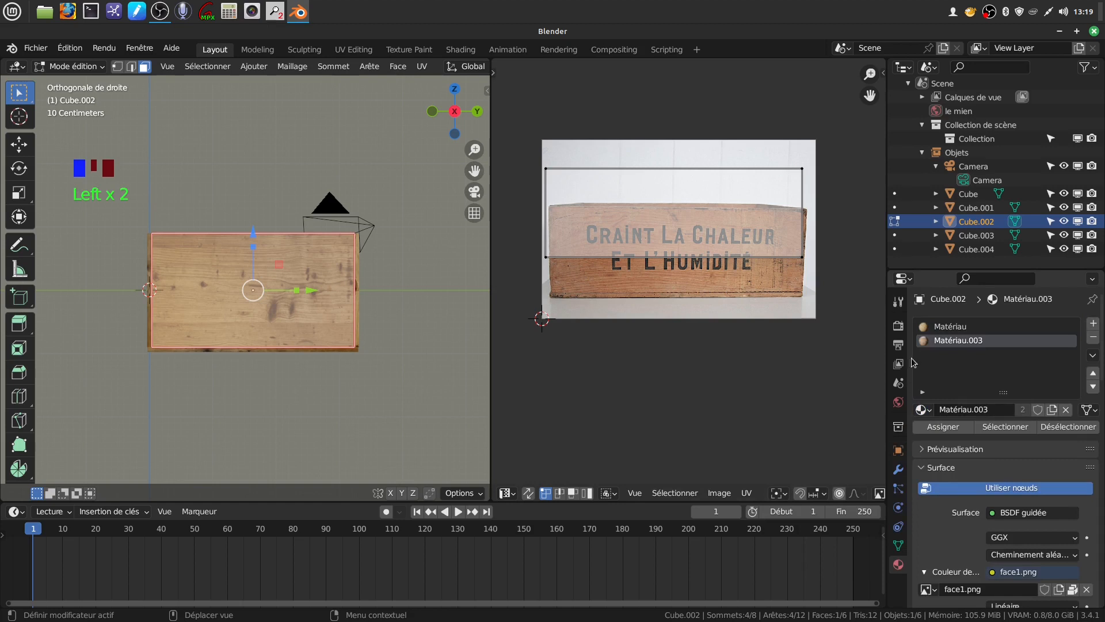
left_click(1053, 410)
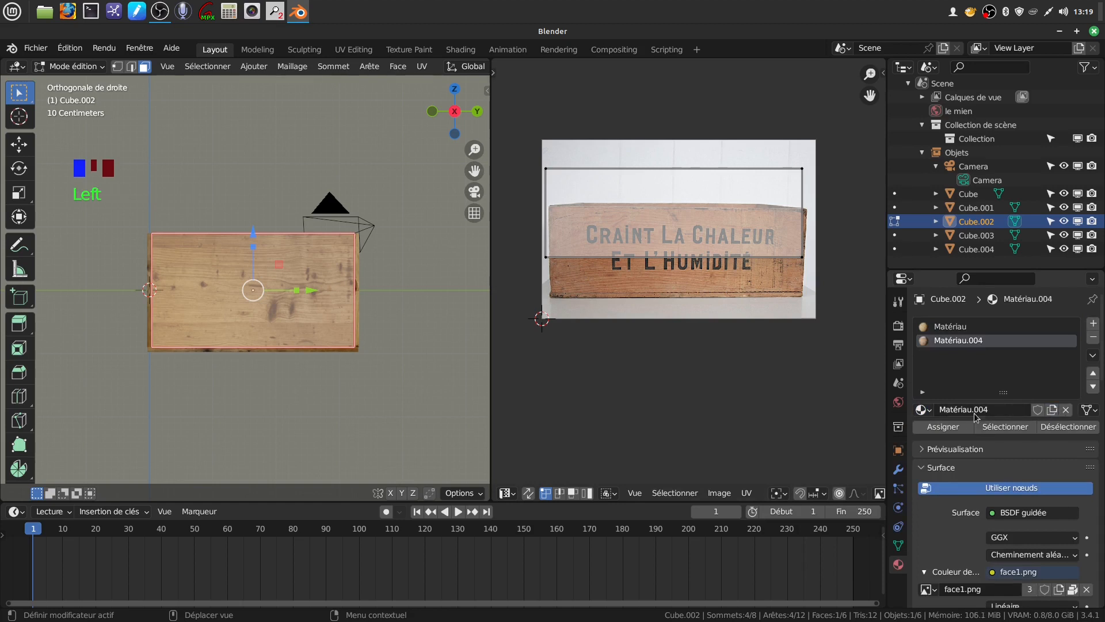
left_click(954, 429)
Step: Replace the base colour image of Matériau.004 with face 3.png from the nestlé folder
scroll(968, 466, "down", 3)
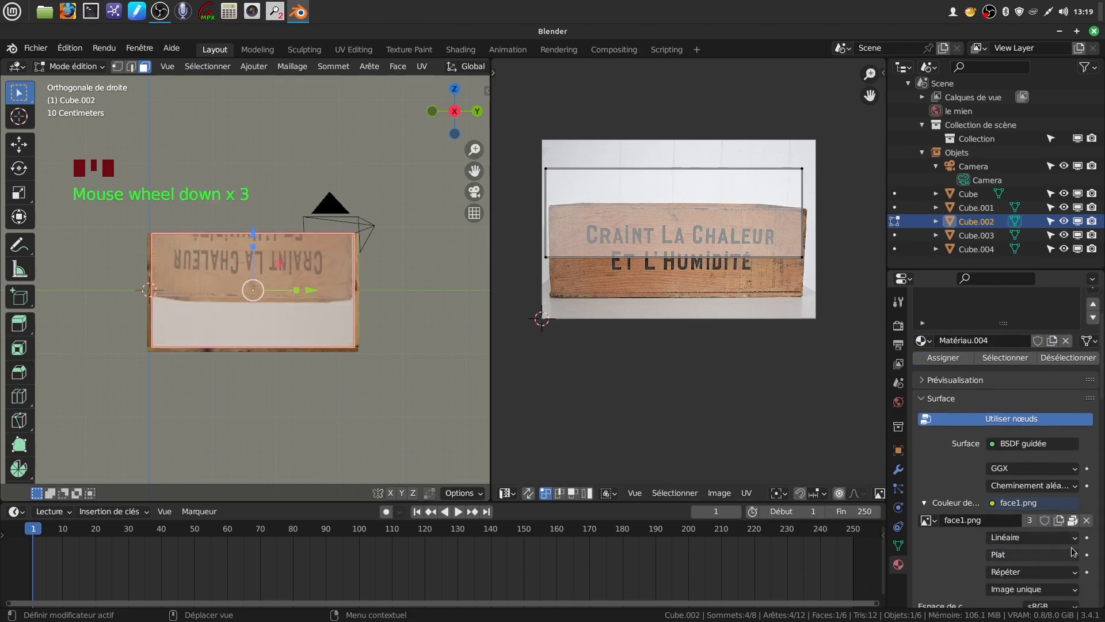
left_click(1084, 522)
left_click(1026, 520)
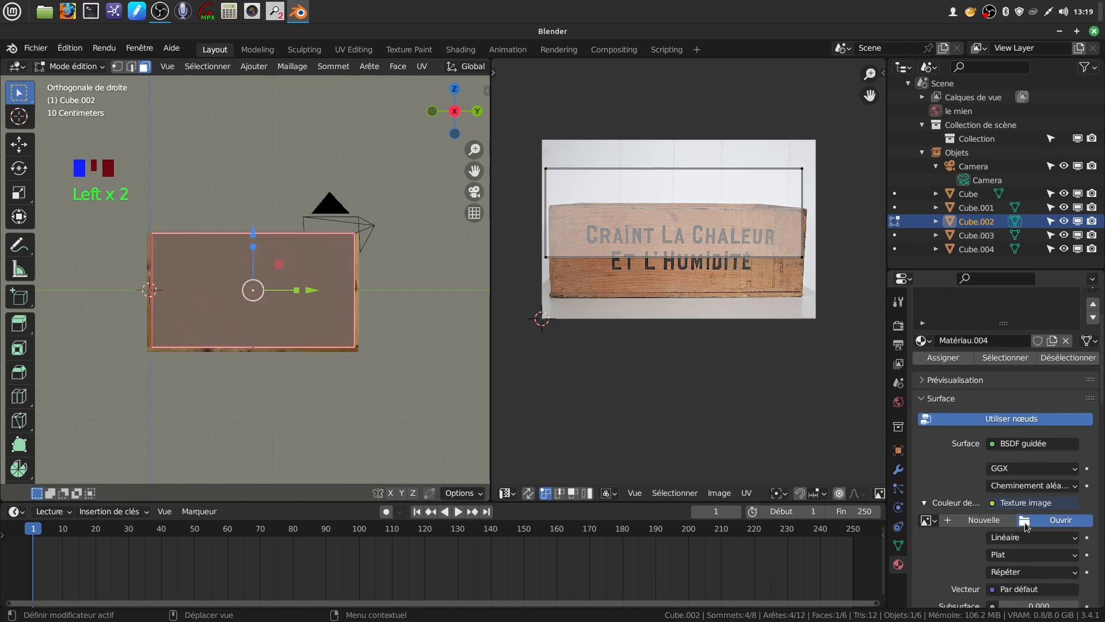
left_click(241, 496)
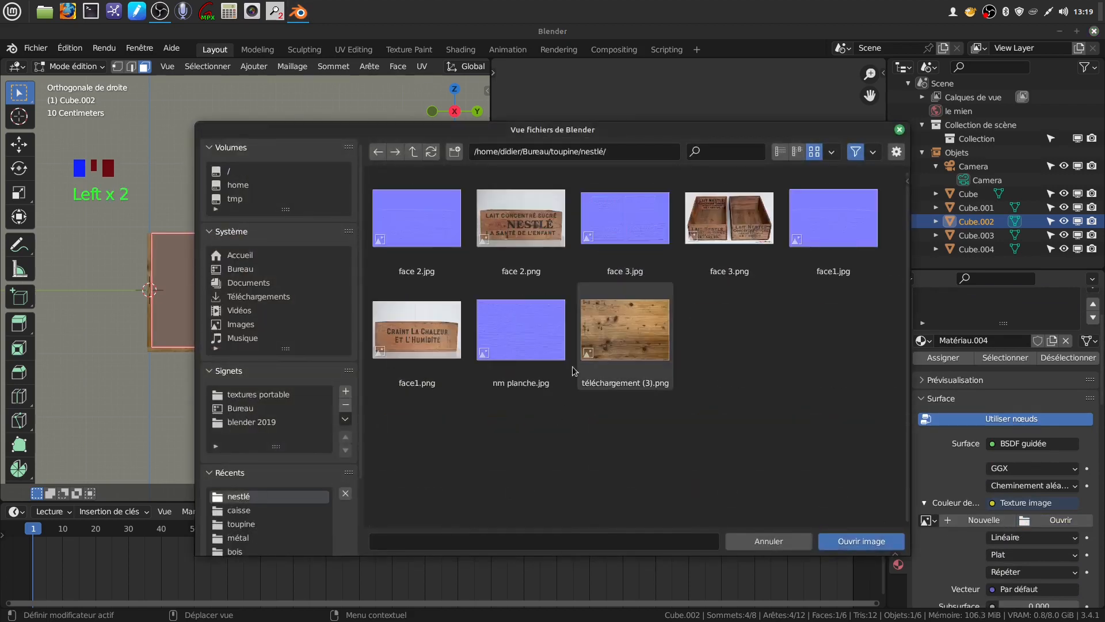
left_click(726, 233)
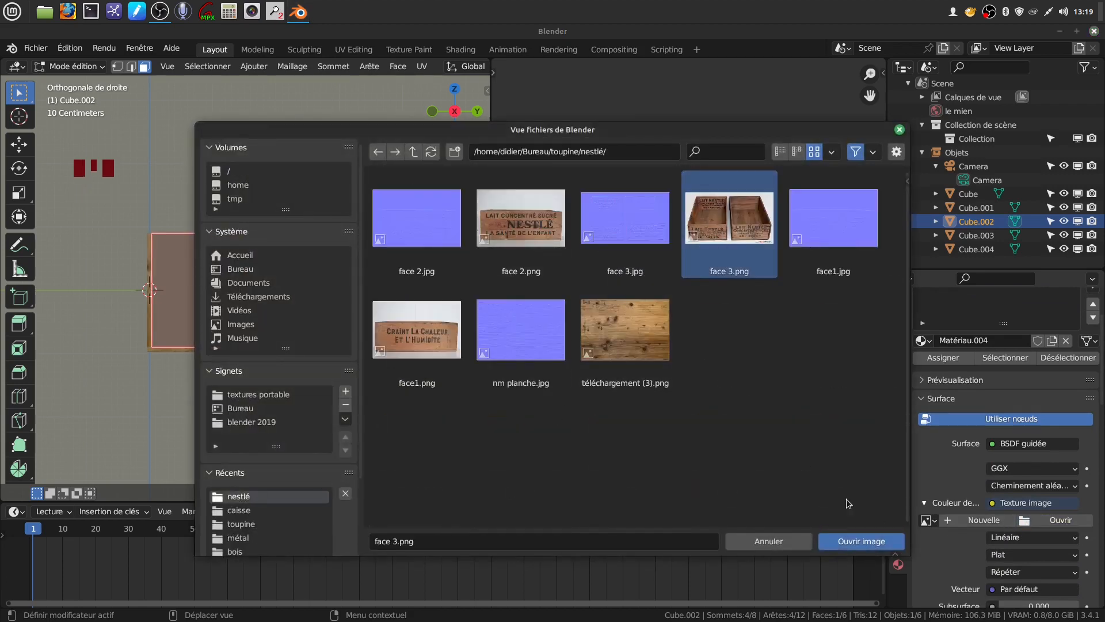
left_click(856, 542)
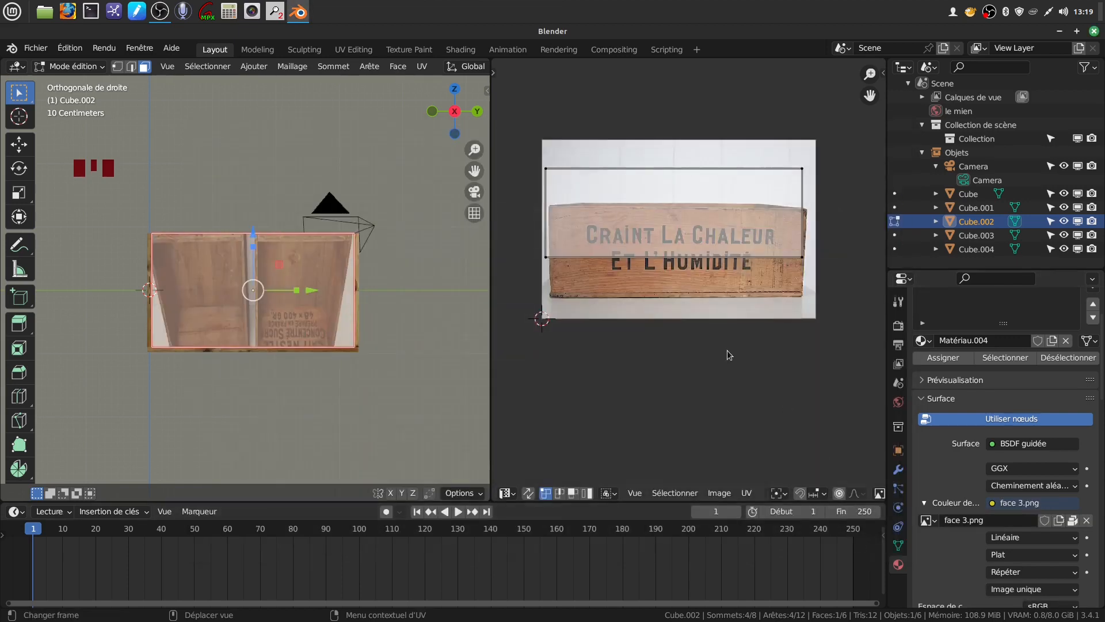
Step: Display face 3.png behind the UVs in the UV editor
scroll(739, 495, "down", 10)
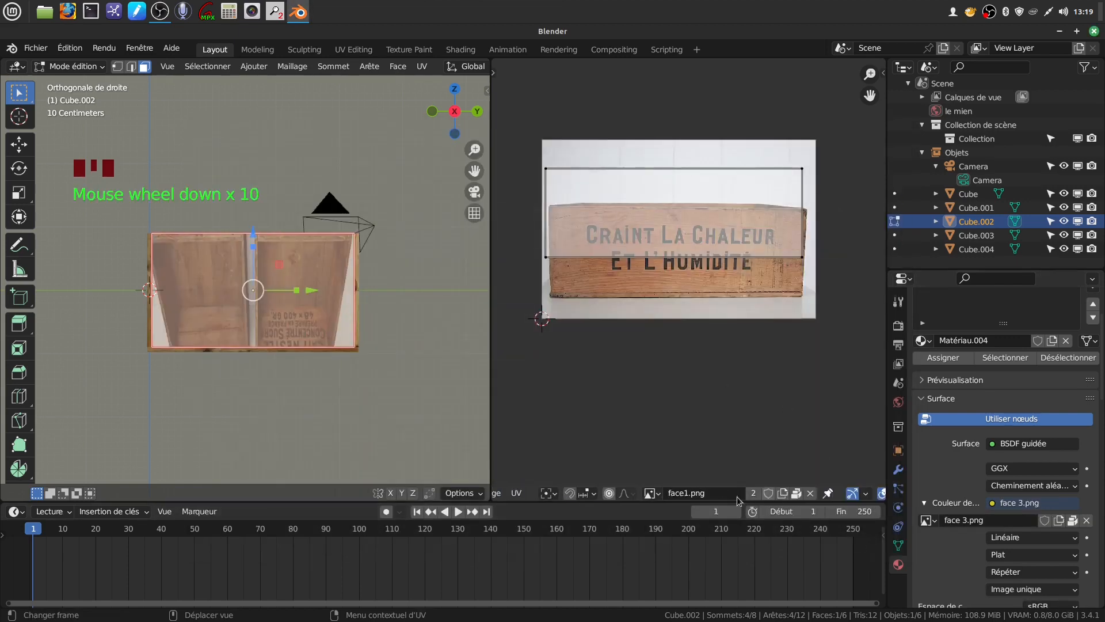
left_click(658, 496)
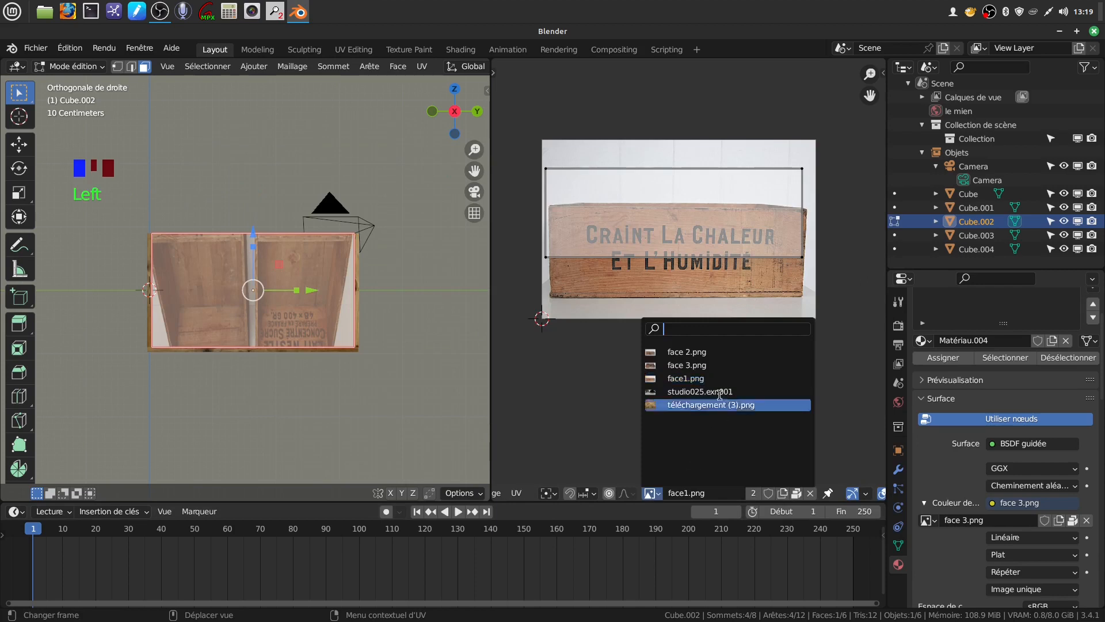
left_click(732, 364)
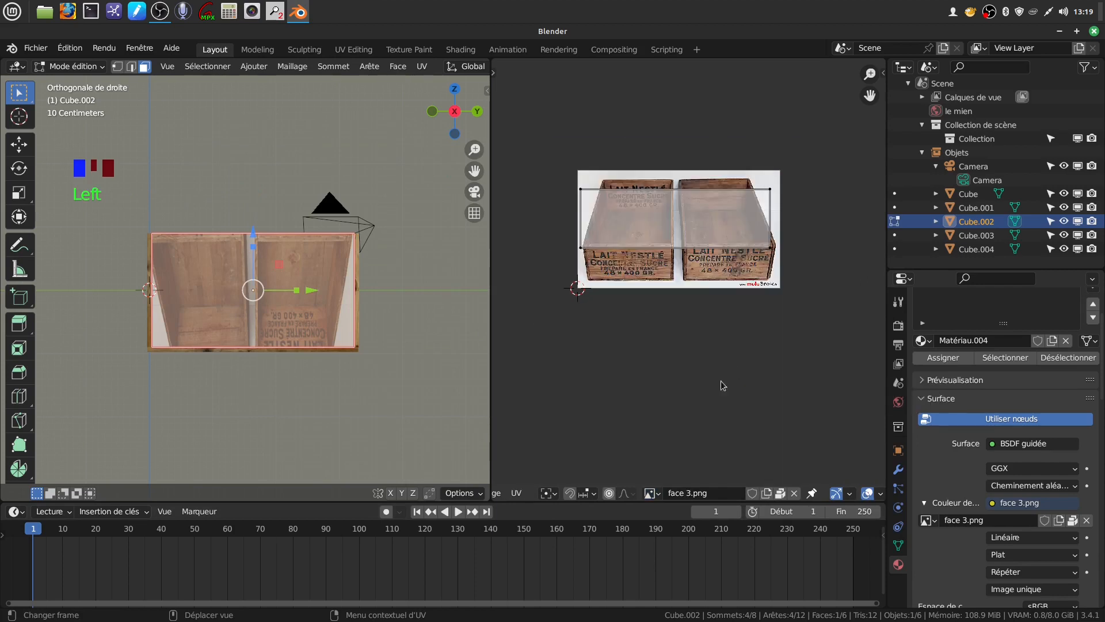
scroll(748, 394, "up", 3)
middle_click_drag(742, 385, 787, 398)
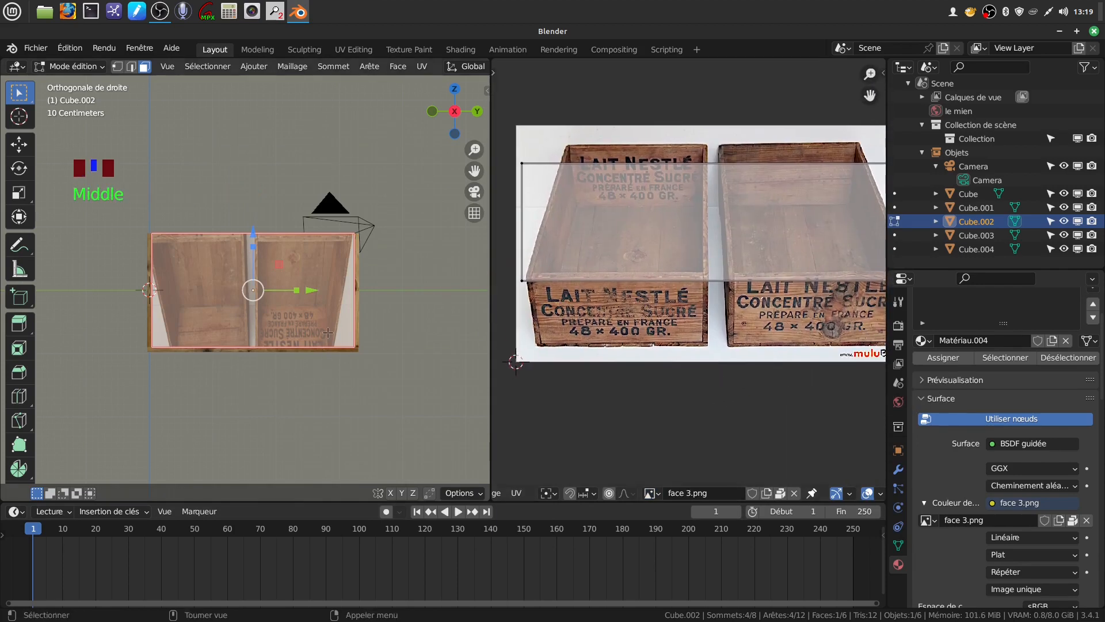
Step: Project the outer face's UVs from view and move the island onto the lettered inner end wall of the photo's left crate
key("u")
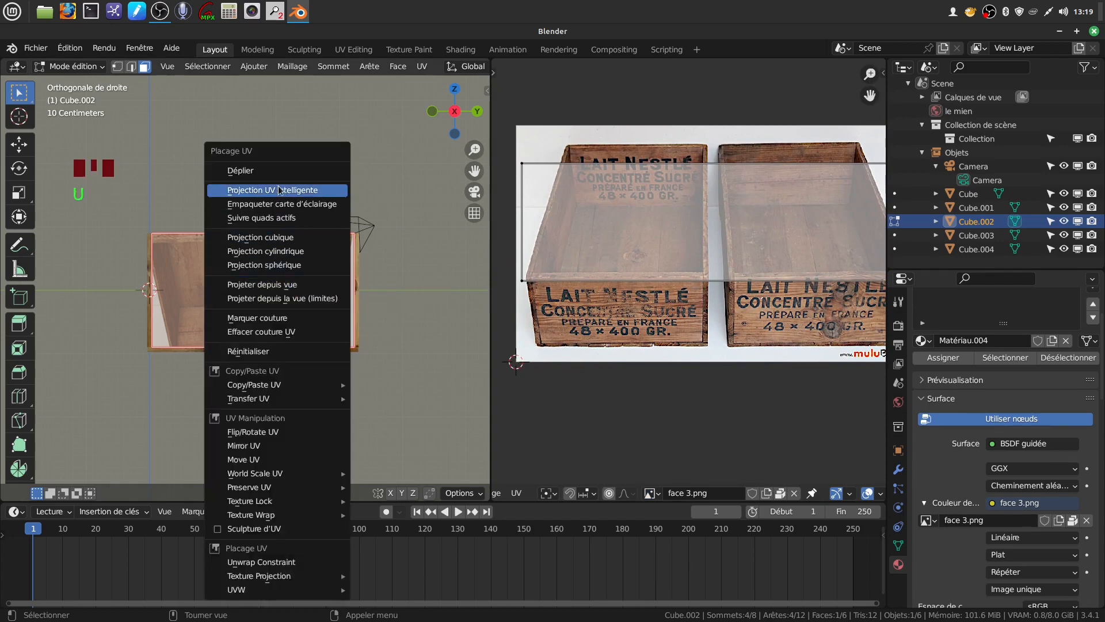
left_click(296, 286)
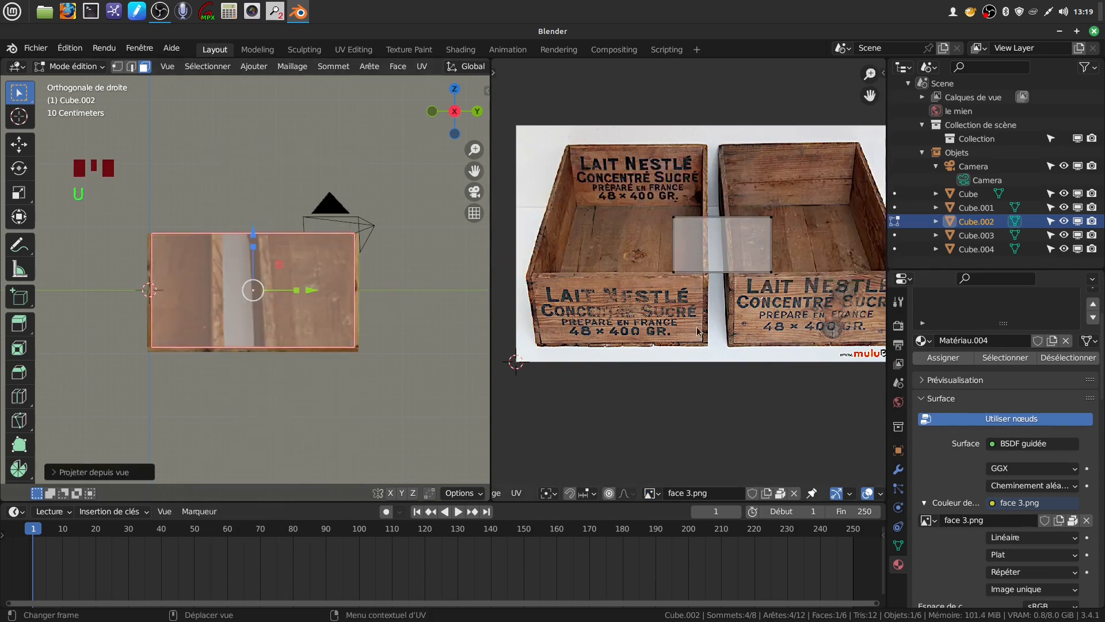
middle_click_drag(764, 383, 743, 385)
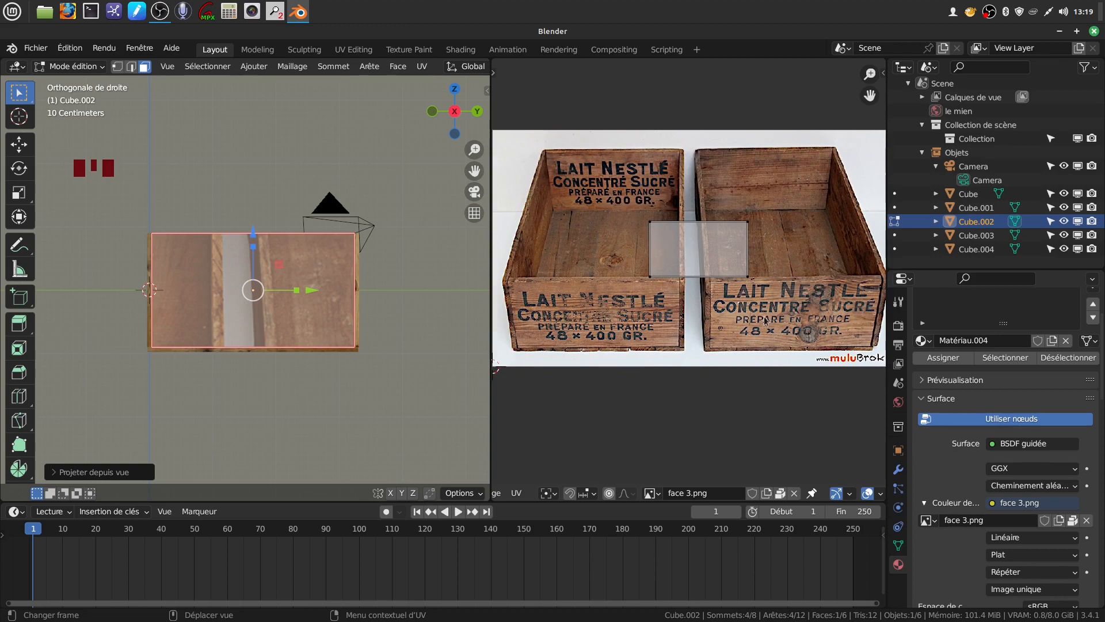
key("g")
left_click(742, 242)
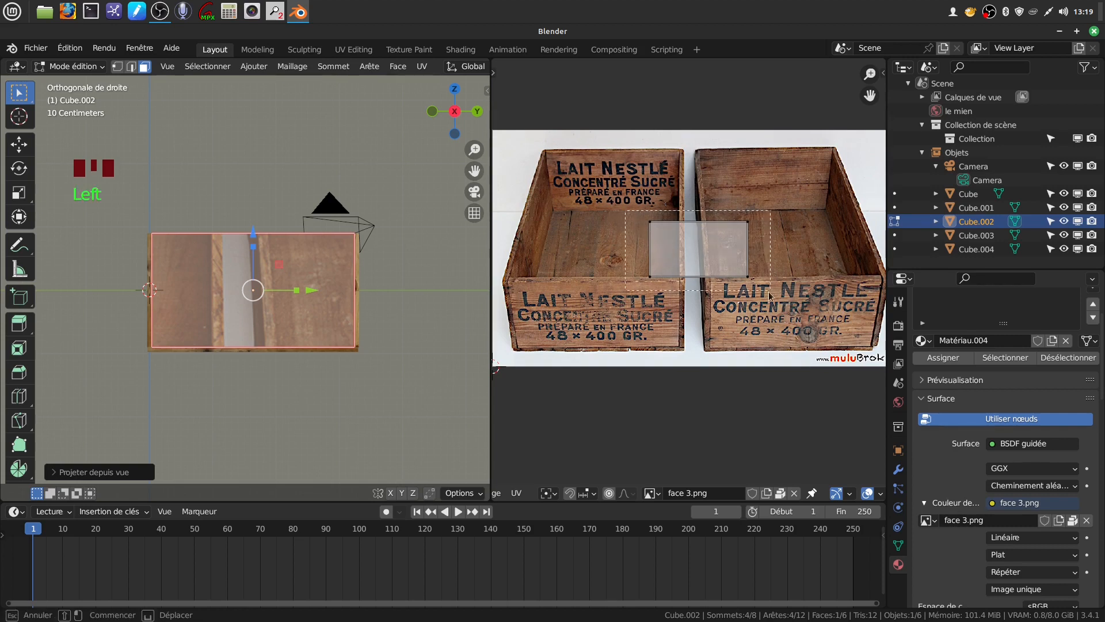
key("g")
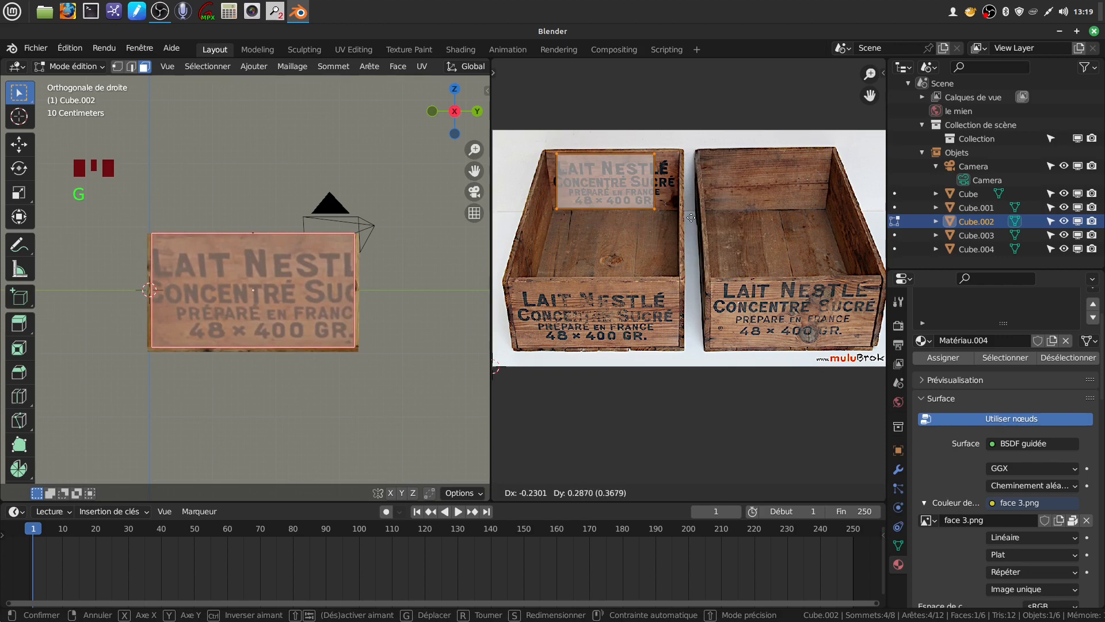
left_click(691, 217)
Step: Move the UV island's two left corners outward to the left edge of the lettered inner wall in the photo
scroll(630, 253, "up", 2)
middle_click_drag(597, 217, 714, 267, "shift")
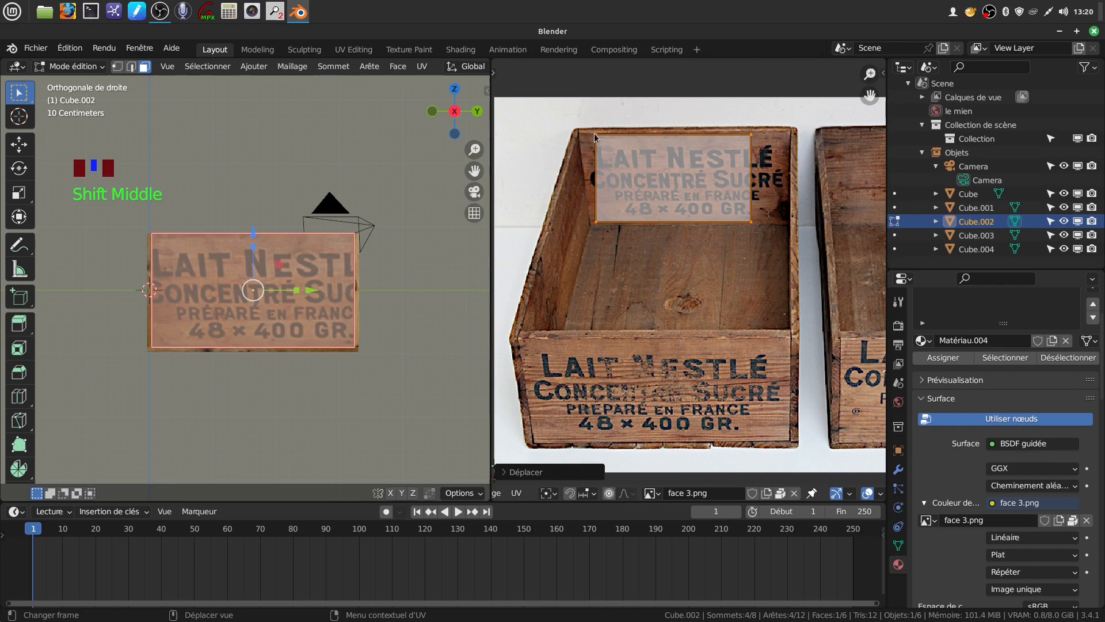
left_click(624, 174)
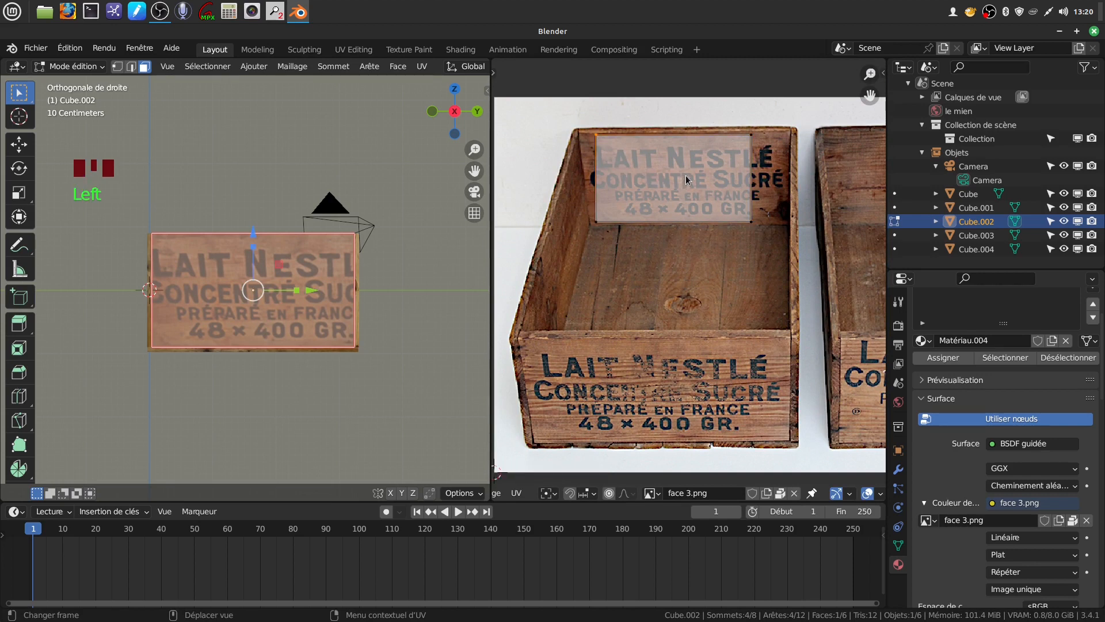
key("g")
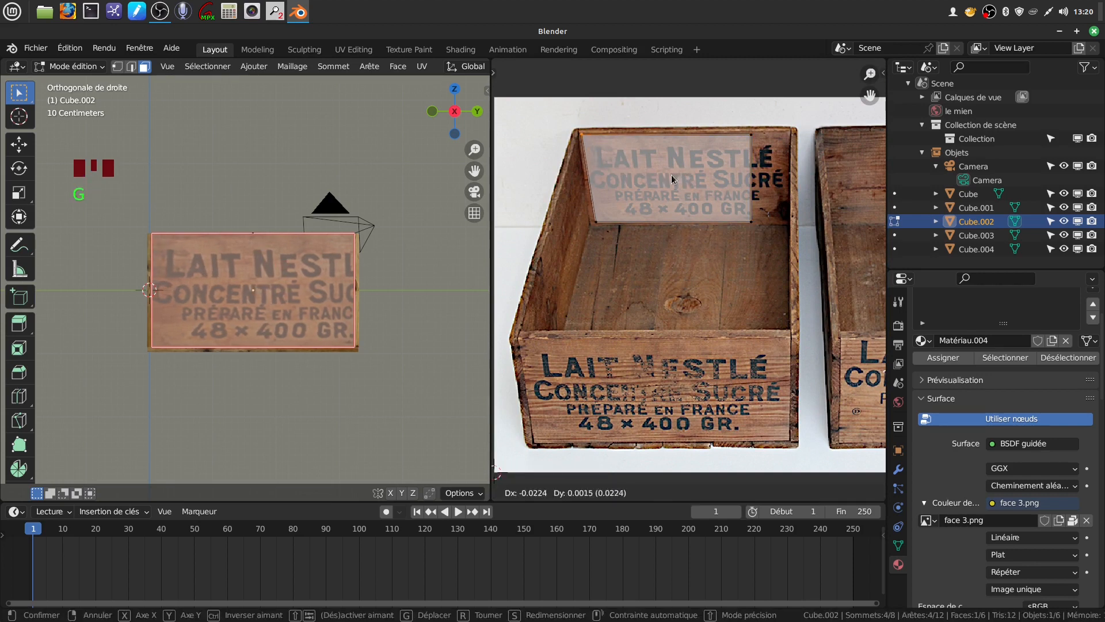
left_click(673, 176)
left_click(622, 236)
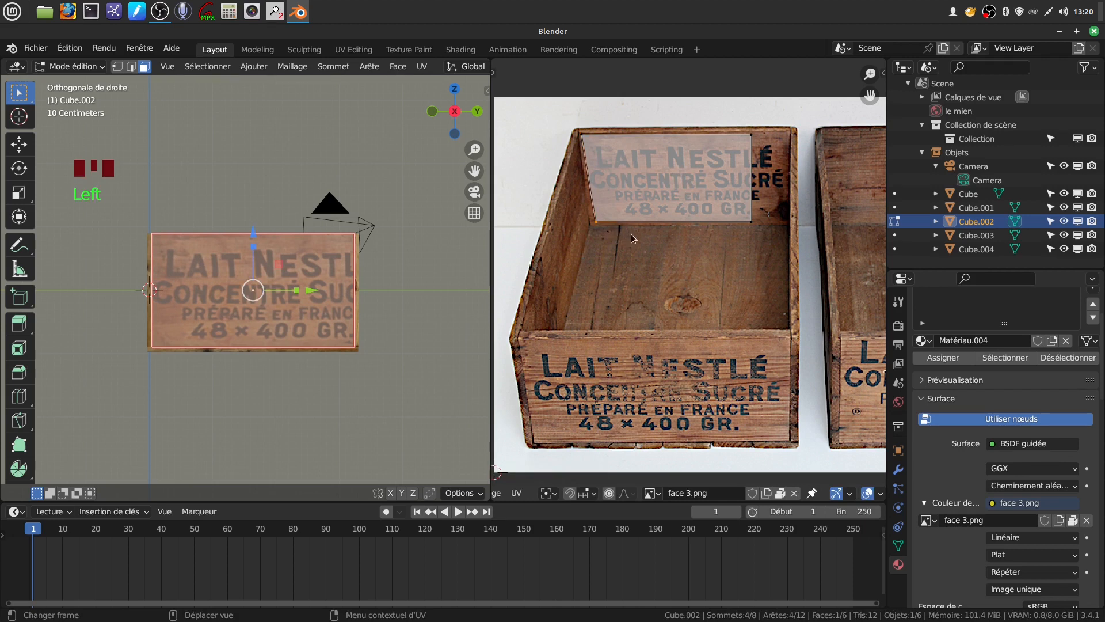
key("g")
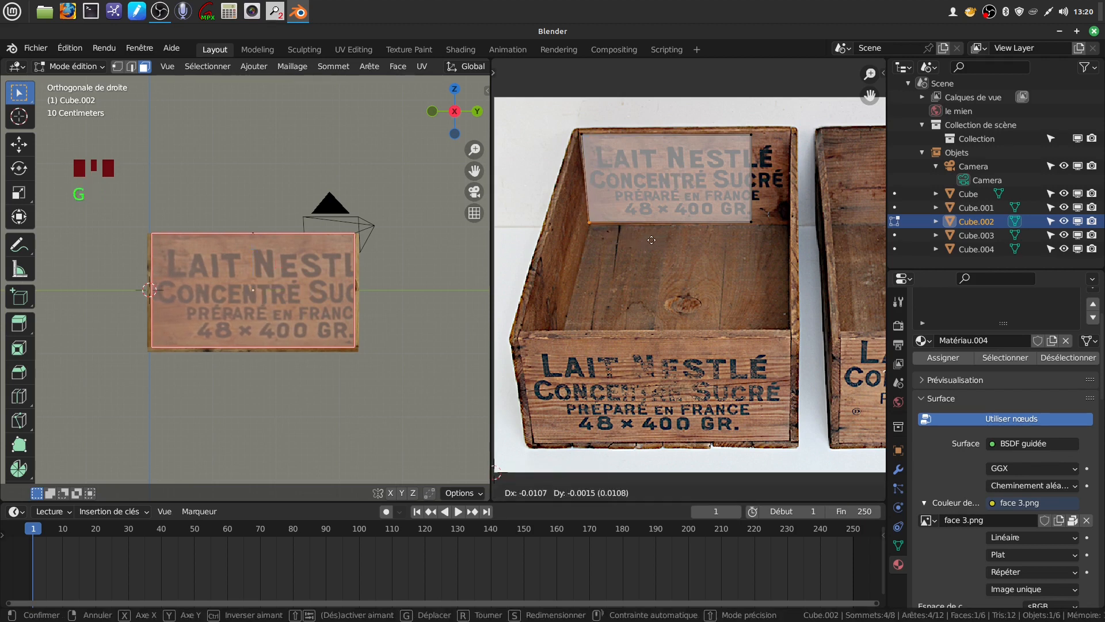
left_click(654, 240)
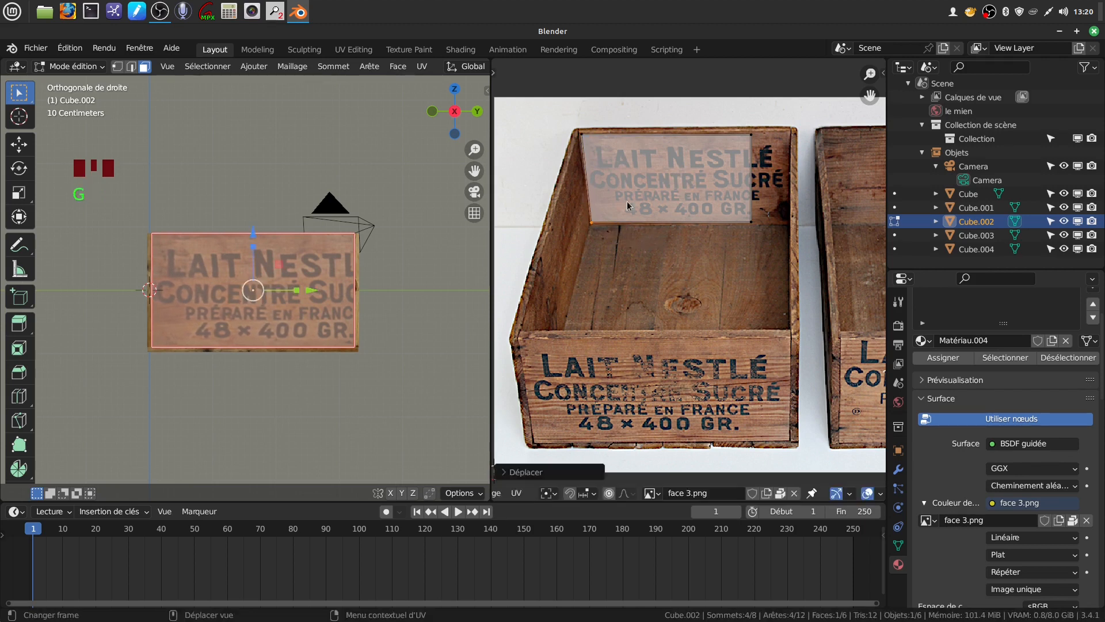
left_click(588, 134)
key("g")
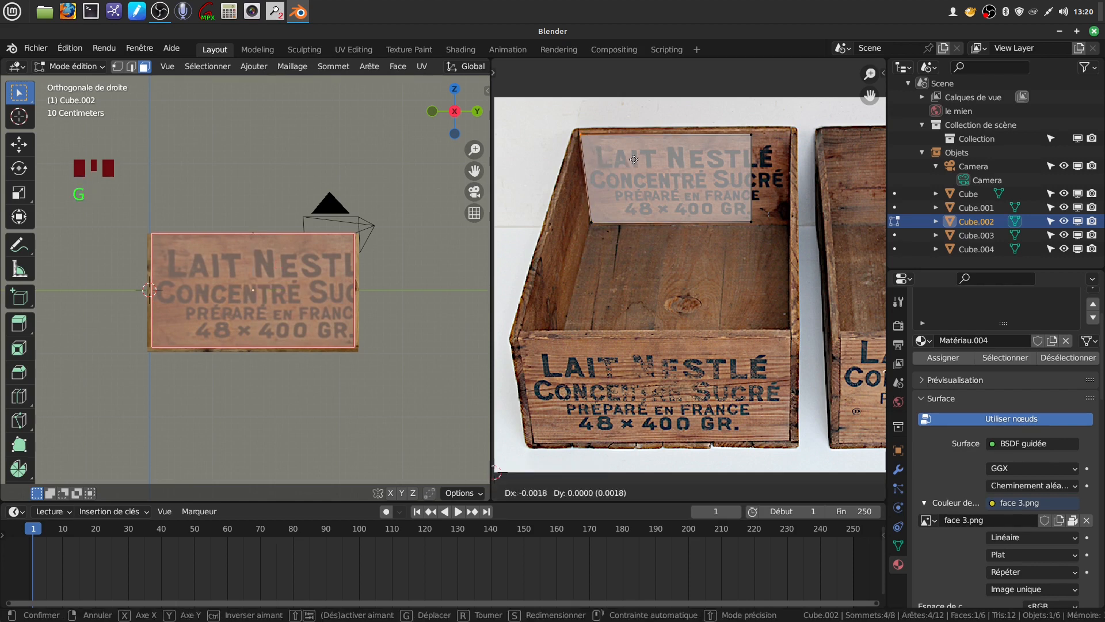
left_click(750, 160)
Step: Move the UV island's two right corners to the inner wall's right edge, shifting the lower one about 0.058 along X
left_click(751, 137)
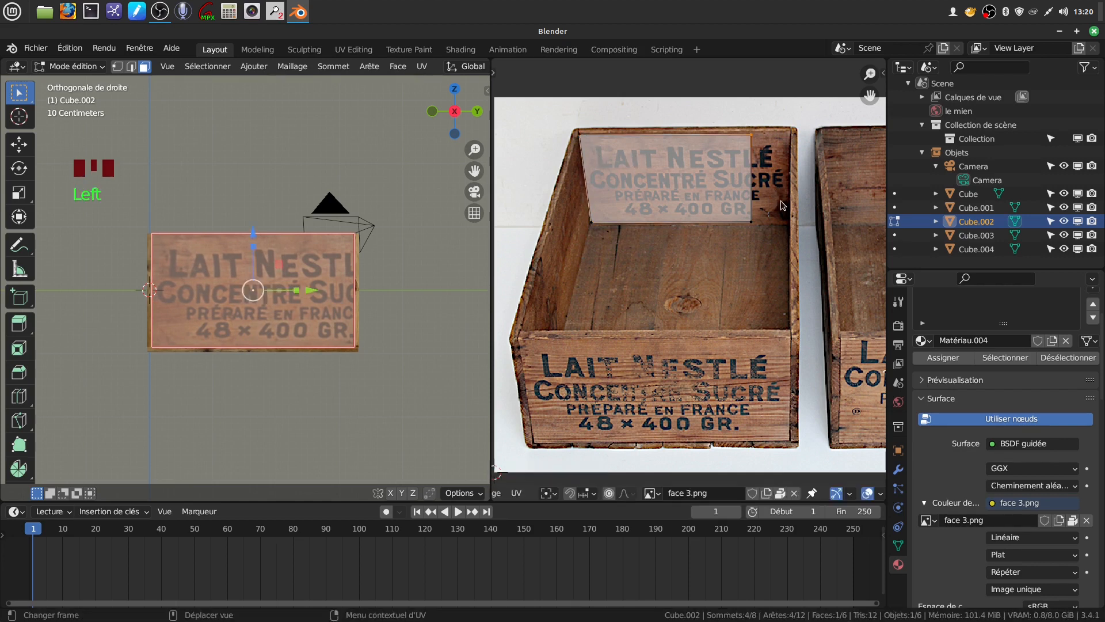
key("g")
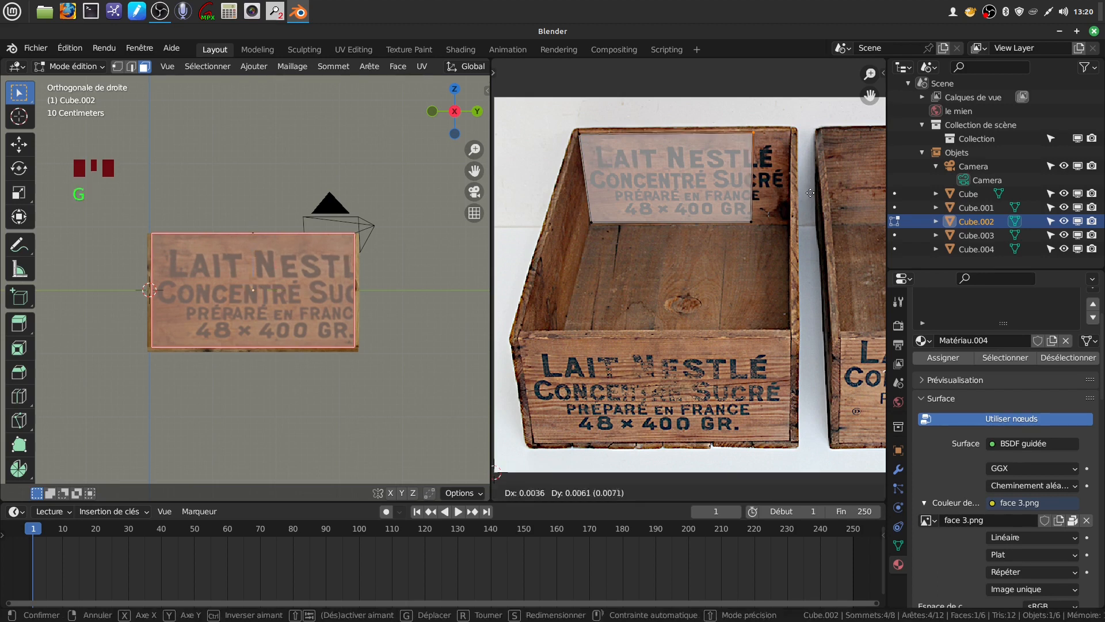
left_click(830, 200)
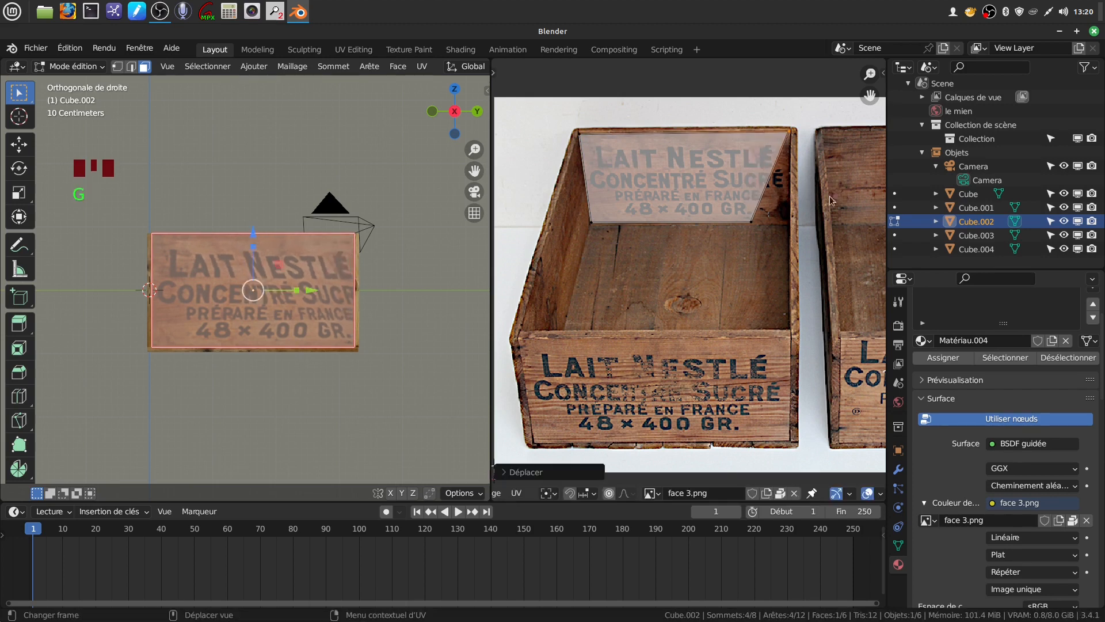
left_click(753, 225)
key("g")
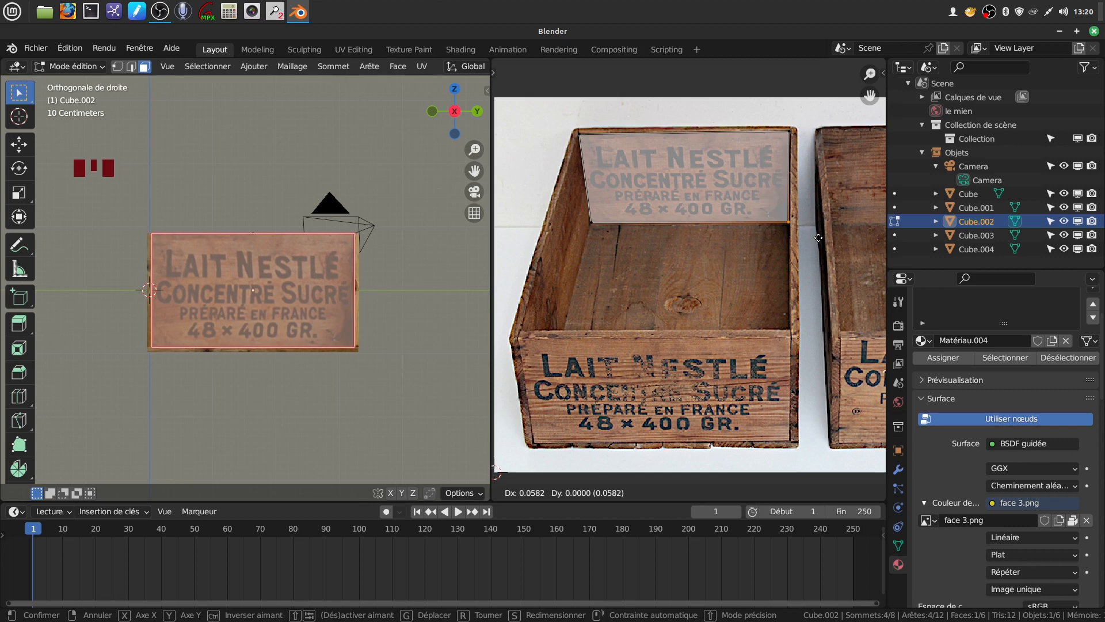
left_click(819, 237)
Step: Return to Object mode and examine the lettered side board with the crate in perspective
middle_click_drag(331, 261, 373, 311)
scroll(306, 294, "up", 1)
key("Tab")
scroll(272, 274, "down", 2)
scroll(272, 275, "down", 1)
scroll(656, 314, "down", 4)
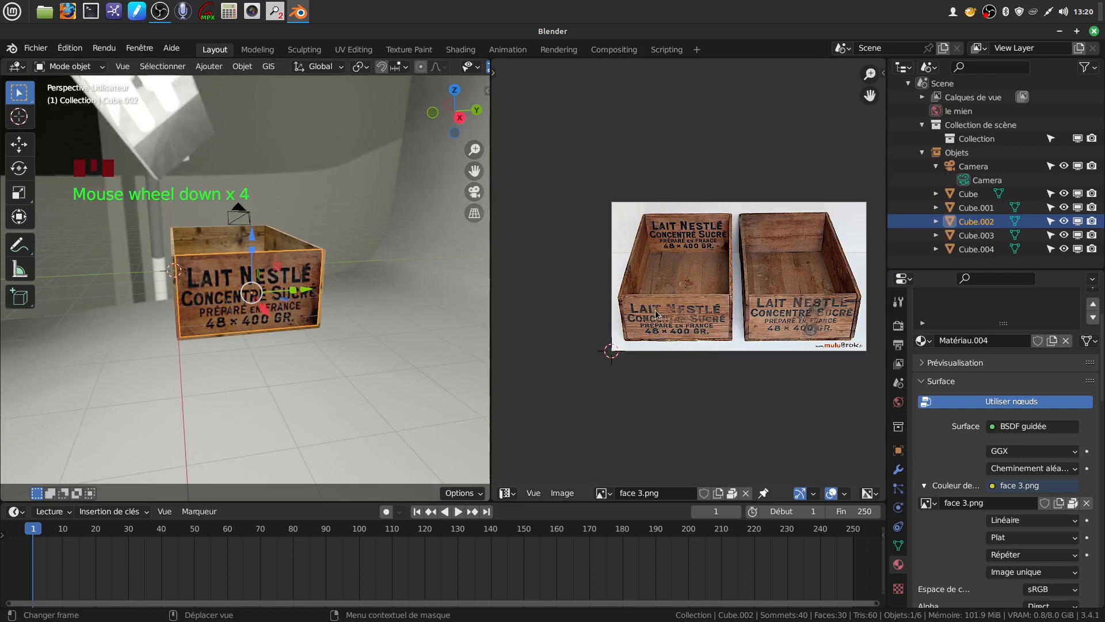
Step: Back in Edit mode, select the whole UV island and move it onto the lettered front panel of the photo's right crate
key("Tab")
middle_click_drag(717, 322, 617, 318, "shift")
left_click_drag(535, 184, 666, 271)
scroll(685, 328, "up", 2)
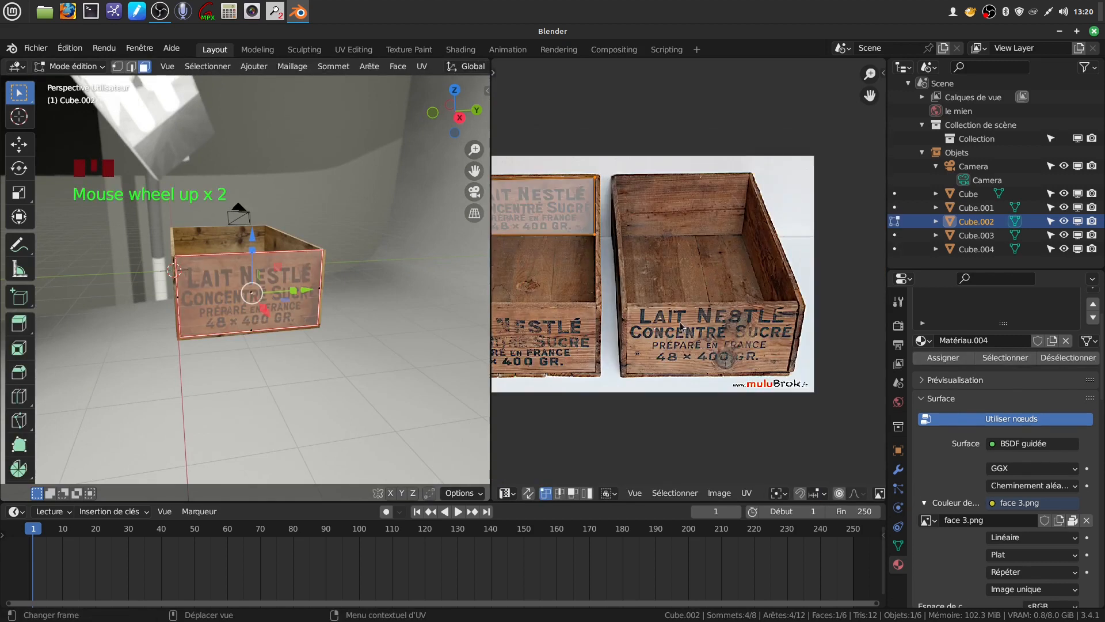
scroll(680, 326, "down", 1)
key("g")
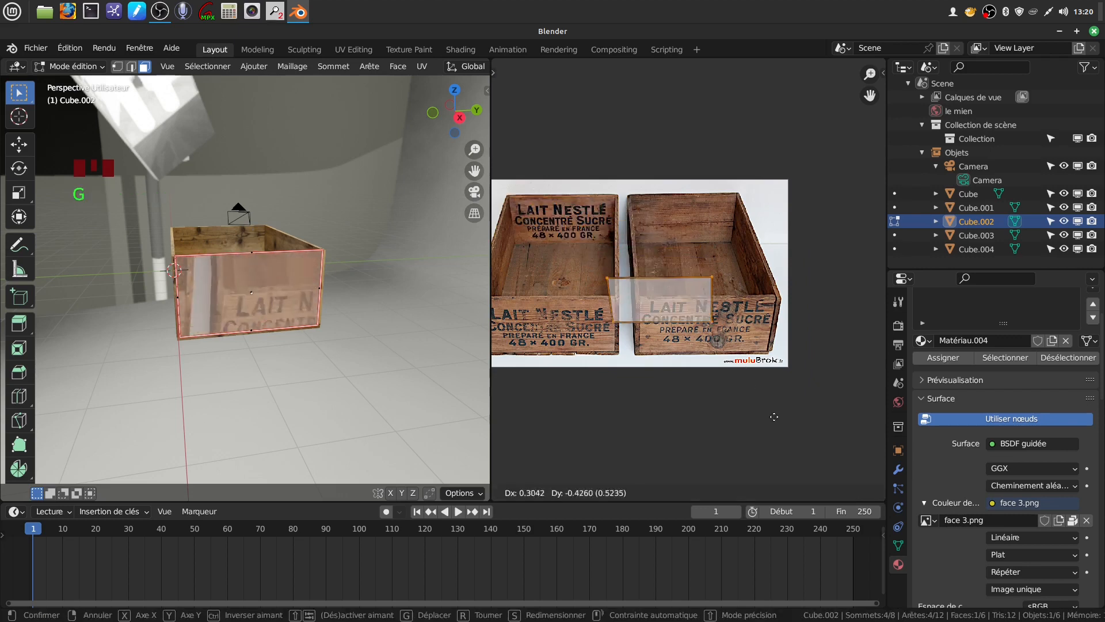
left_click(797, 416)
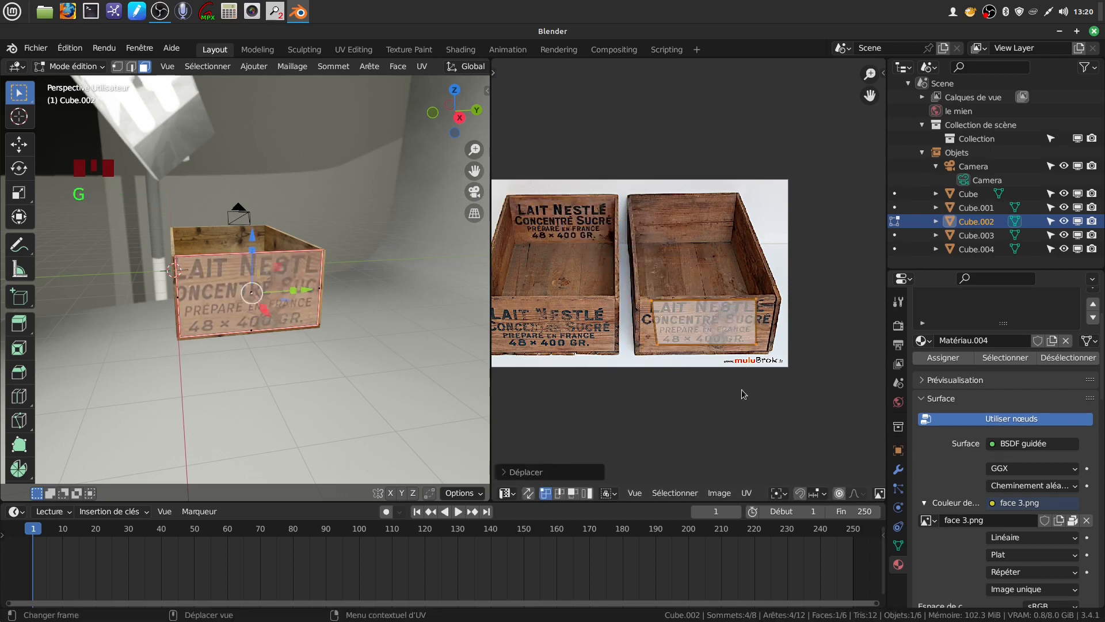
Step: Spread the UV island's upper corners to the front panel's edges, moving the right one about 0.05 and the left one about -0.033 along X
scroll(709, 368, "up", 2)
middle_click_drag(709, 368, 648, 272, "shift")
scroll(648, 271, "up", 2)
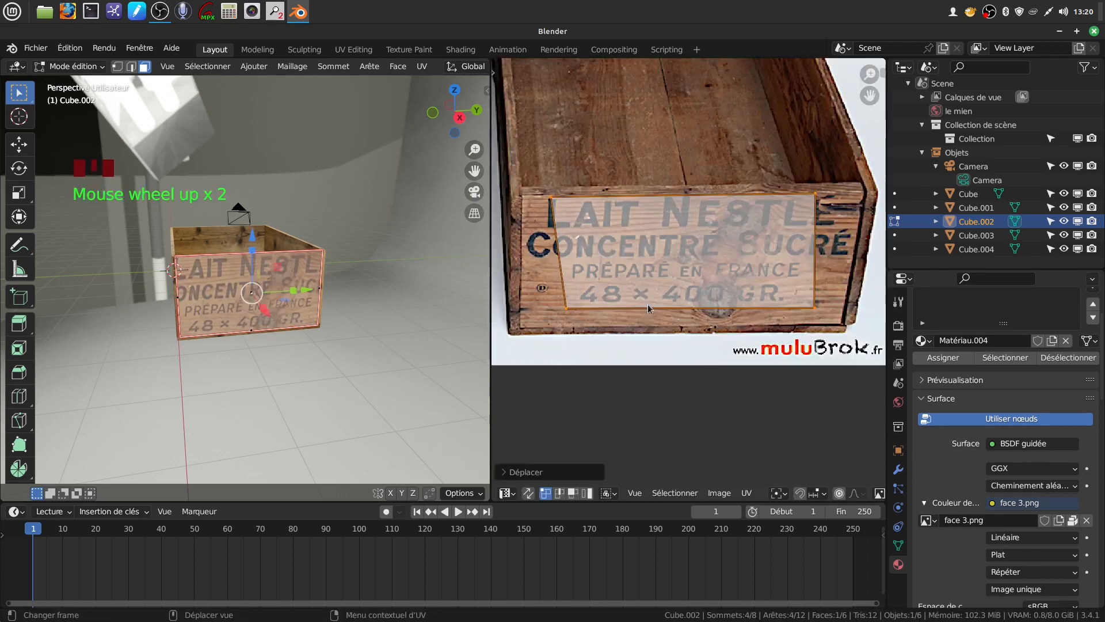
left_click(813, 196)
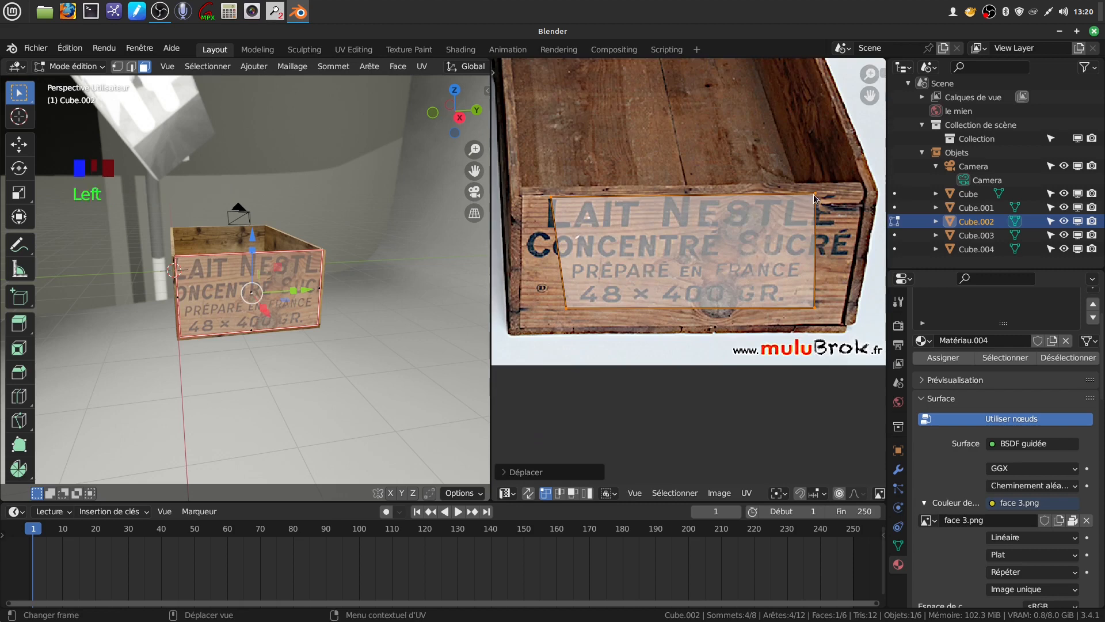
key("g")
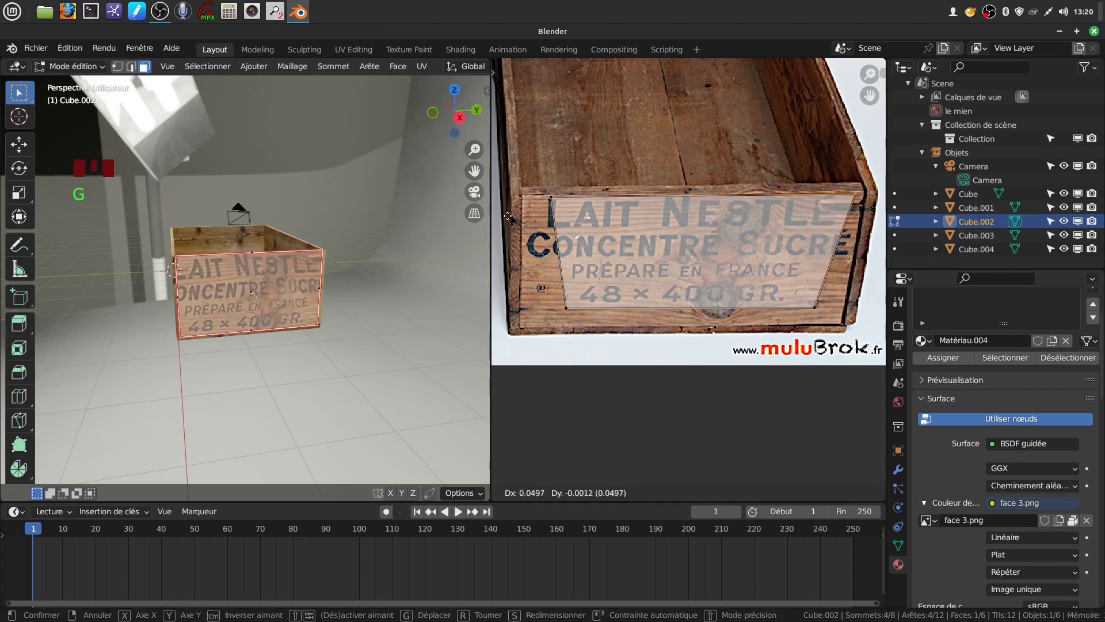
left_click(514, 217)
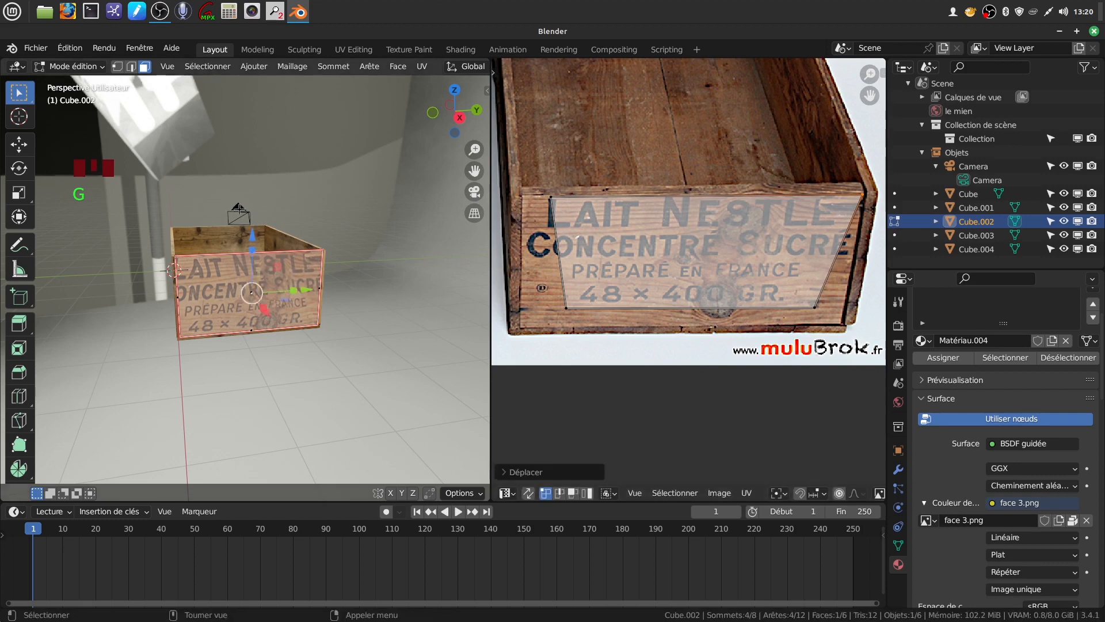
left_click(551, 200)
key("g")
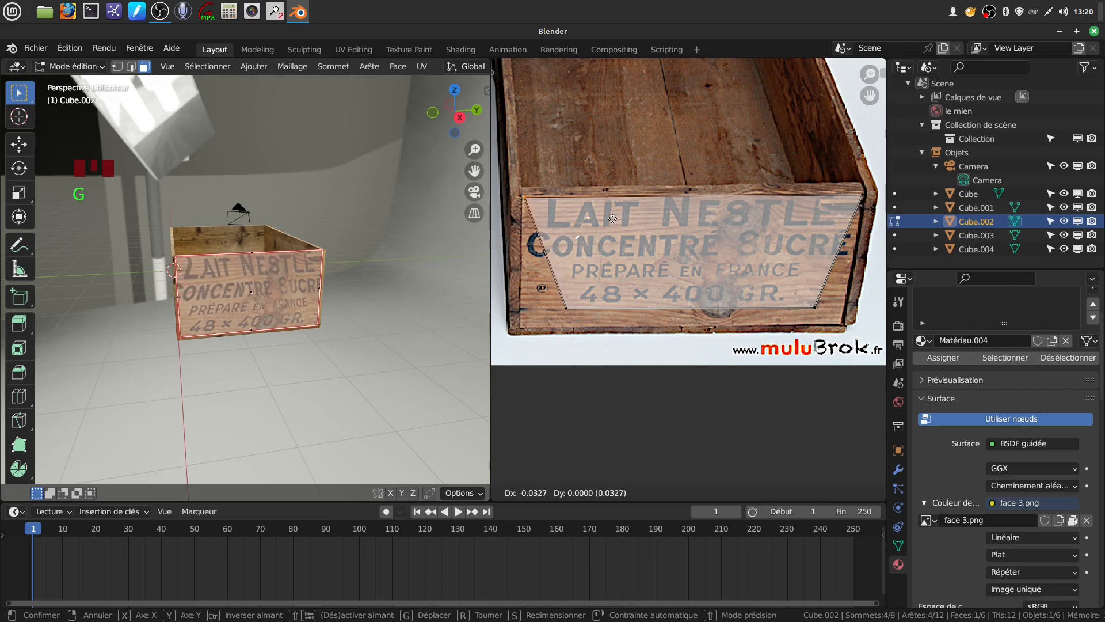
left_click(612, 218)
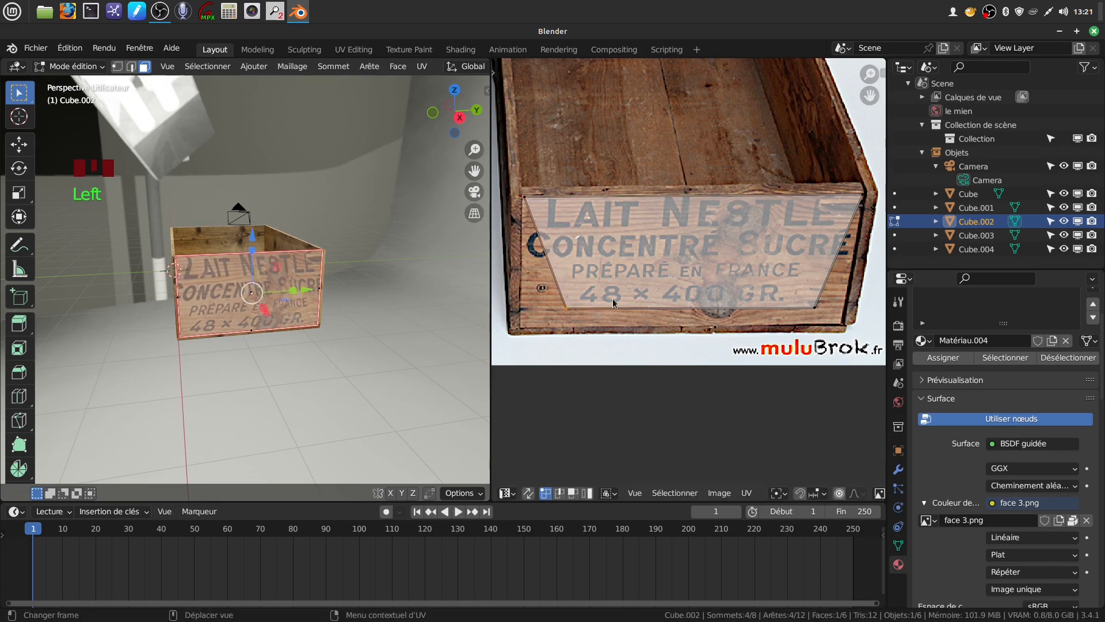
Step: Move the UV island's lower corners onto the front panel's corners, the left by about -0.055, -0.040 and the right by about 0.035, -0.030
key("g")
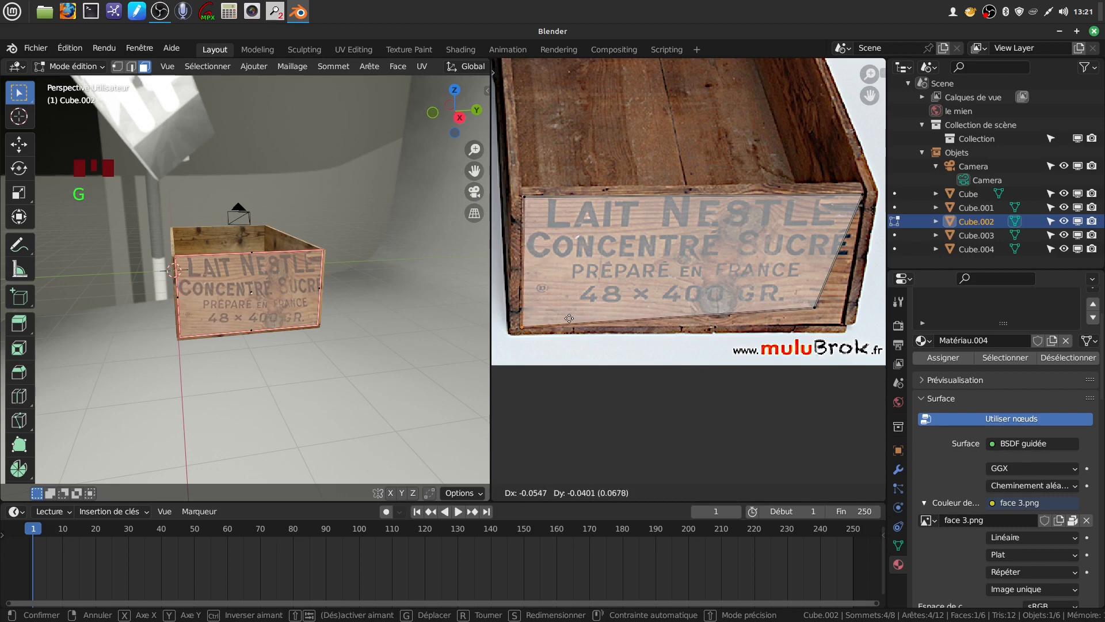
left_click(569, 319)
left_click(817, 306)
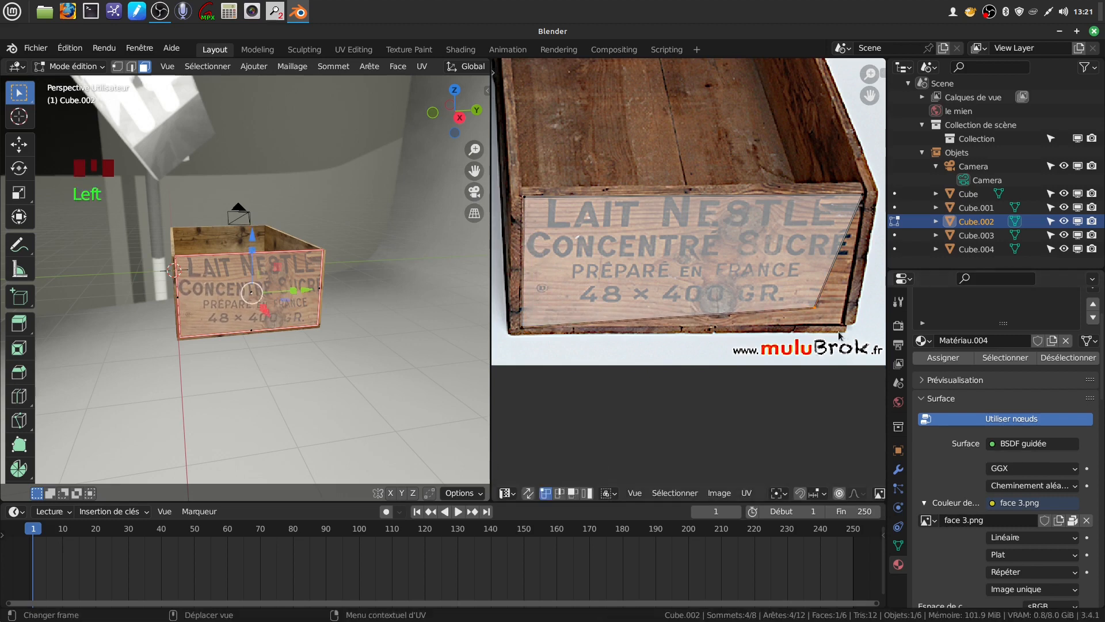
key("g")
key("g")
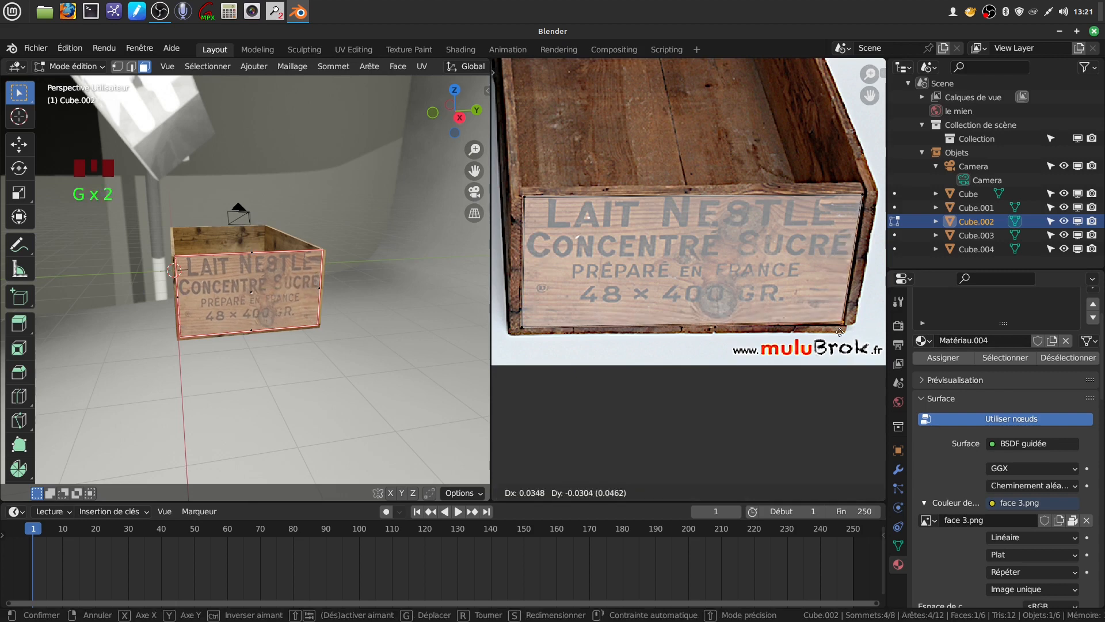
left_click(839, 332)
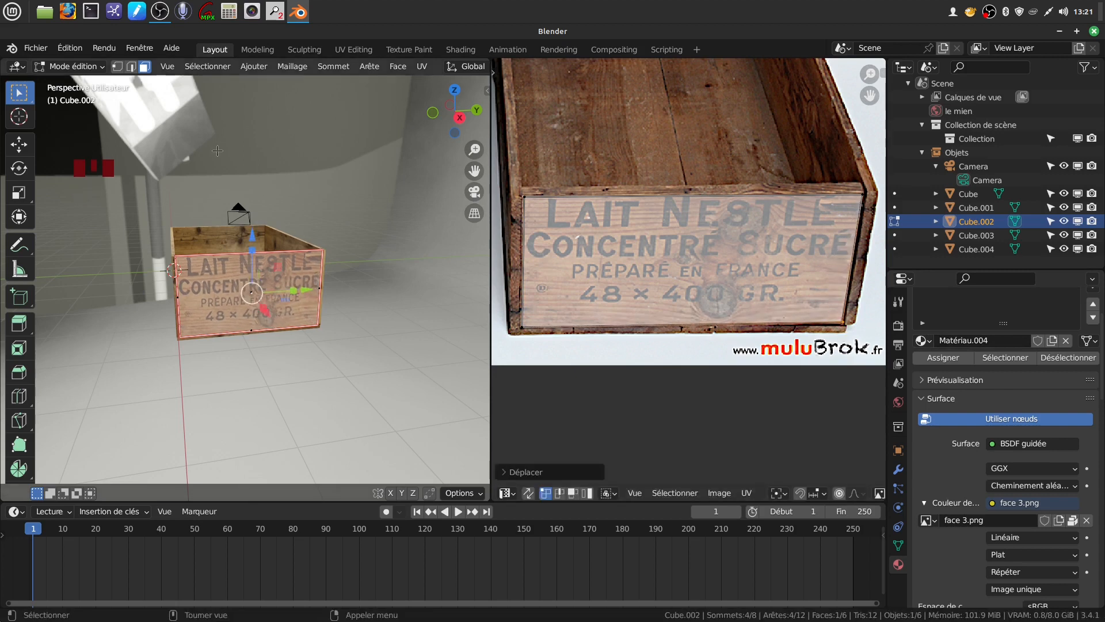
Step: Return to Object mode and delete the crate's short end board opposite the newly lettered one
middle_click_drag(316, 230, 294, 285)
scroll(344, 240, "up", 2)
key("Tab")
scroll(353, 244, "down", 2)
left_click(202, 285)
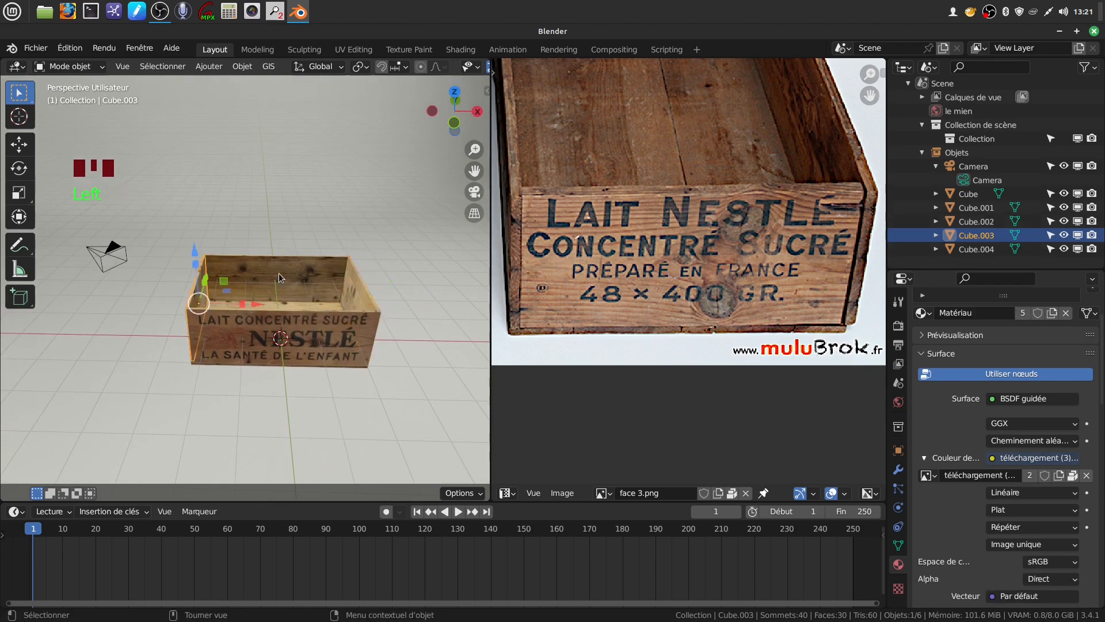
key("x")
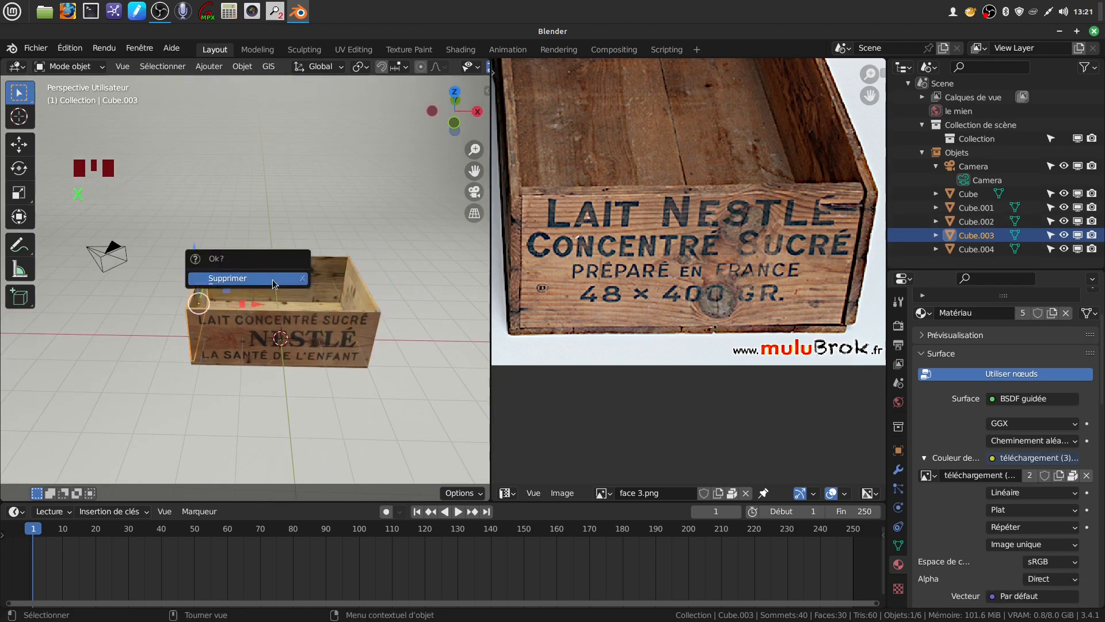
left_click(280, 279)
Step: Duplicate the lettered short end board, move the copy along X to the crate's open end and rotate it 180° about Z
left_click(356, 306)
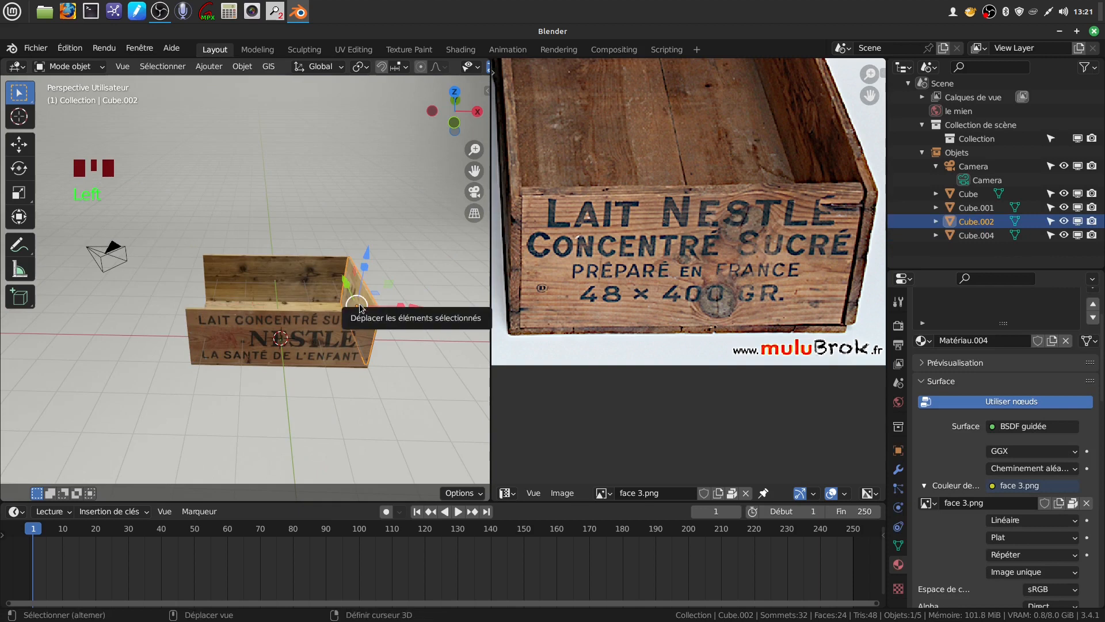
key("shift+d")
left_click(359, 304)
left_click_drag(410, 305, 245, 303)
type("rz")
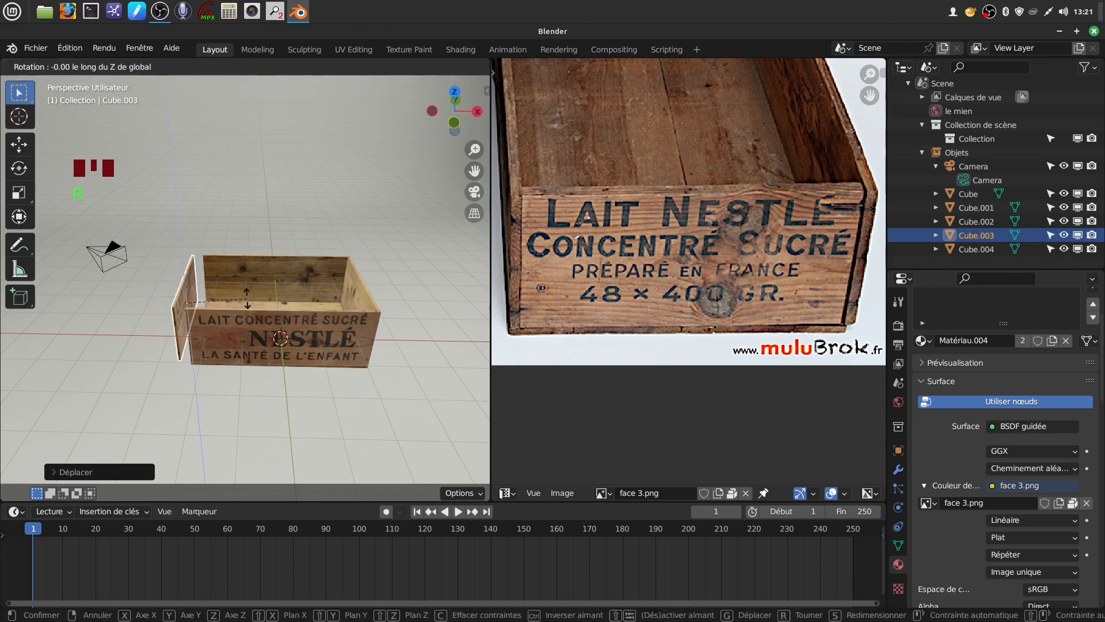
type("180")
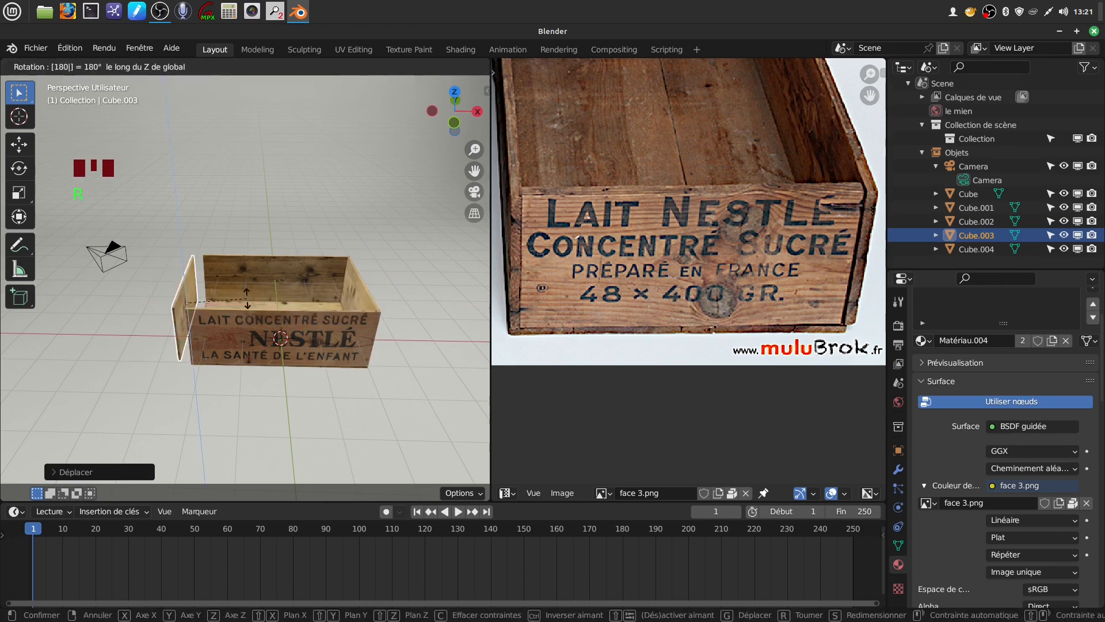
key("Return")
Step: Slide the duplicated board along X until it sits flush against the crate's open end, checking from the top view, and deselect it
middle_click_drag(247, 299, 233, 329)
scroll(263, 325, "up", 3)
left_click_drag(284, 295, 297, 298)
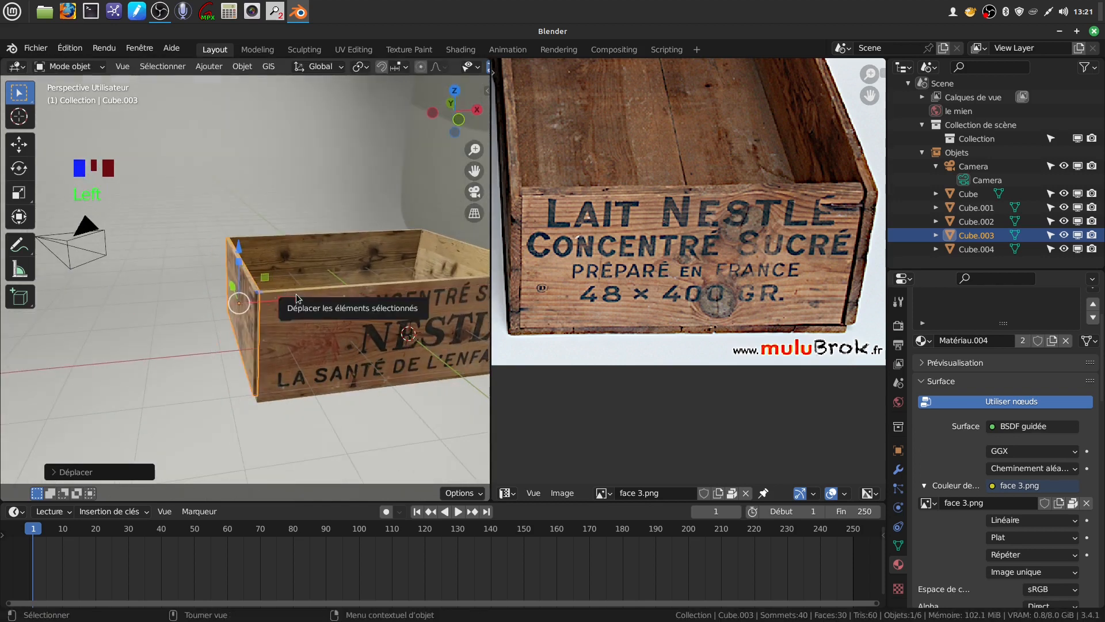
key("KP_7")
scroll(296, 296, "down", 2)
middle_click_drag(295, 294, 288, 316, "shift")
scroll(285, 295, "up", 2)
left_click_drag(289, 332, 298, 335)
left_click(118, 364)
Step: Join the image editor area into the 3D viewport so that the crate view fills the full width
scroll(254, 322, "down", 4)
middle_click_drag(299, 319, 330, 215)
middle_click_drag(254, 317, 378, 340)
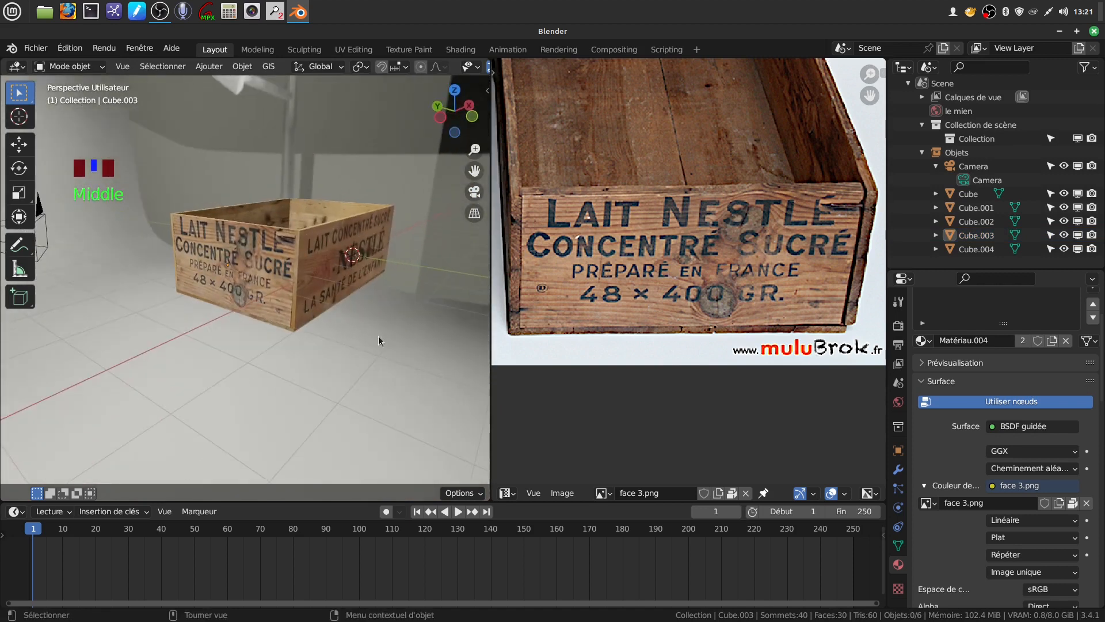
right_click(490, 413)
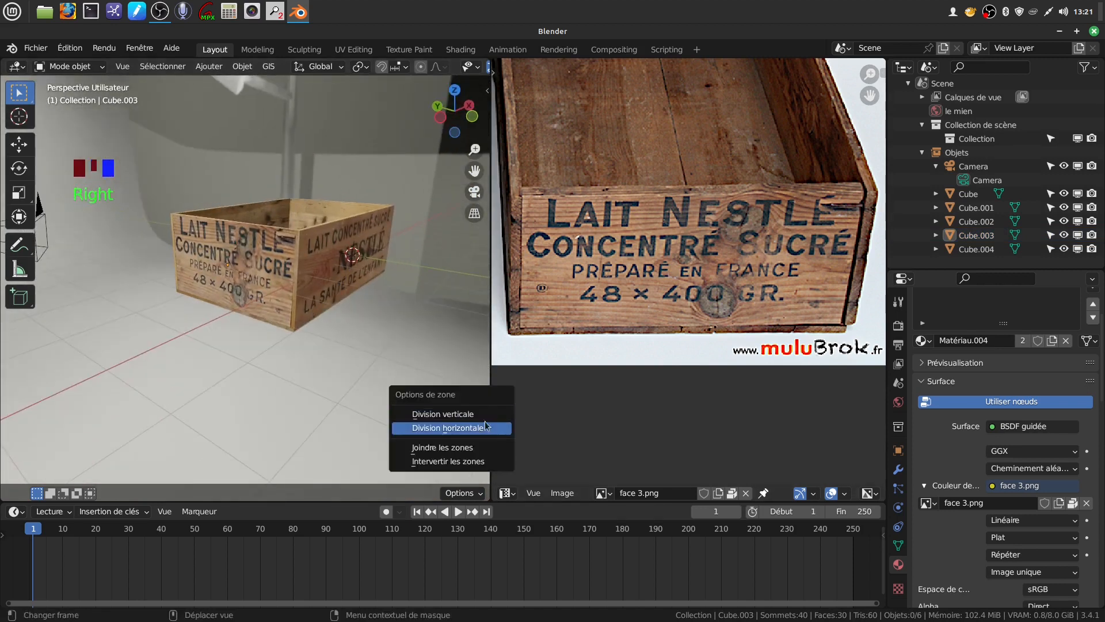
left_click(486, 444)
left_click(493, 385)
Step: Examine the lettering and corner joints on the crate's short end and long side from several angles
middle_click_drag(514, 270, 423, 313)
scroll(466, 326, "down", 2)
scroll(448, 330, "up", 3)
scroll(441, 314, "down", 3)
scroll(402, 319, "up", 3)
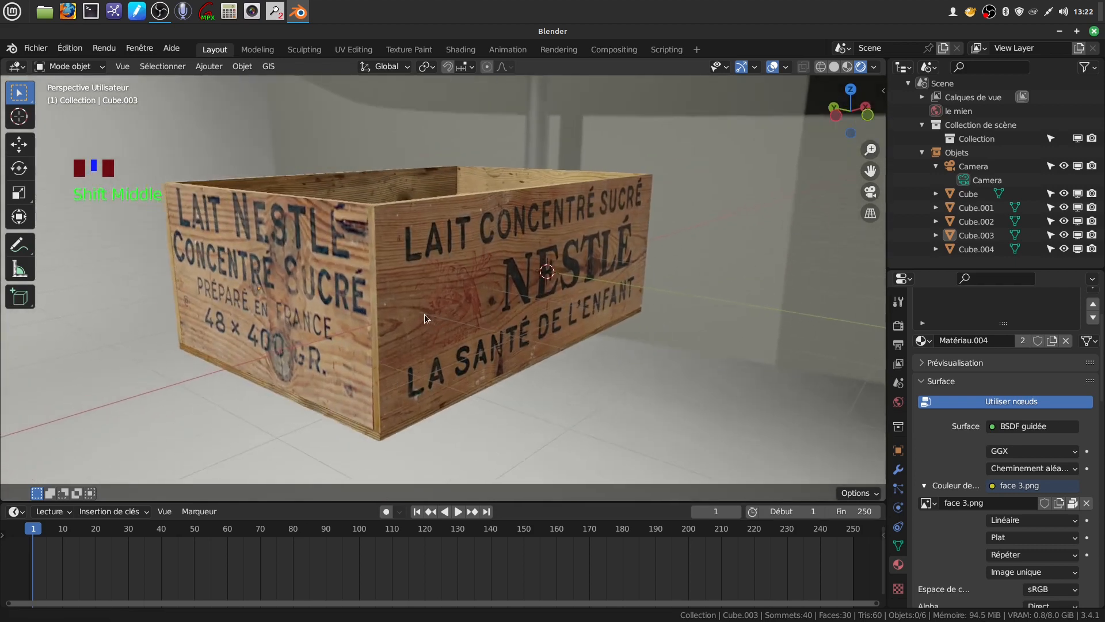
scroll(330, 241, "down", 3)
middle_click_drag(471, 226, 422, 306)
scroll(423, 306, "up", 3)
middle_click_drag(443, 262, 436, 285, "shift")
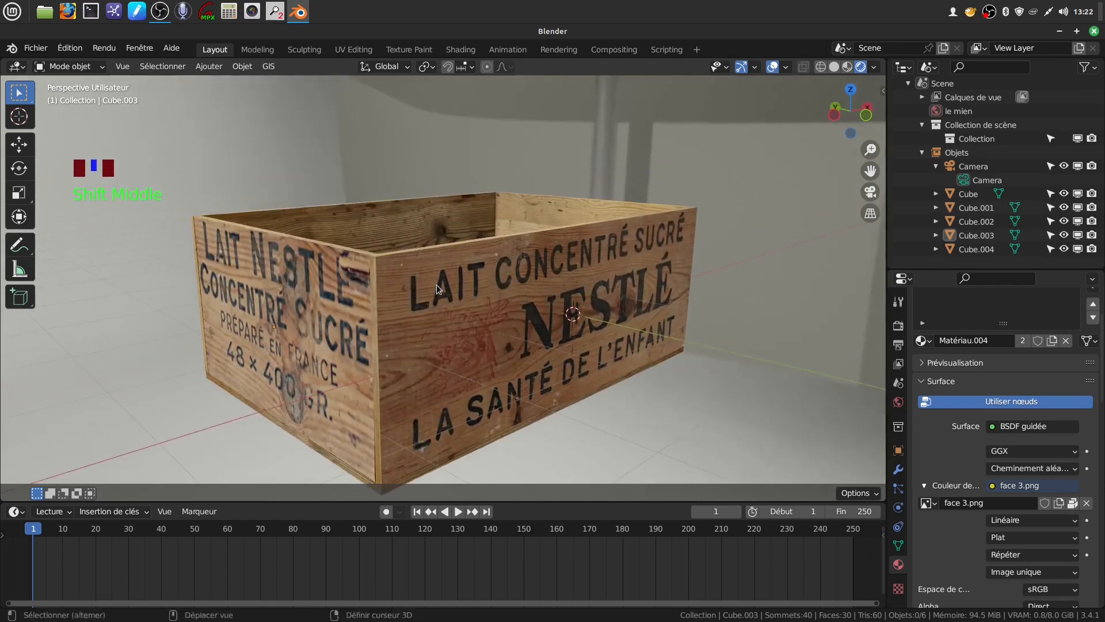
middle_click_drag(415, 249, 383, 275, "shift")
Step: Select all five crate boards and join them into one object
left_click(433, 320)
left_click_drag(262, 219, 662, 432)
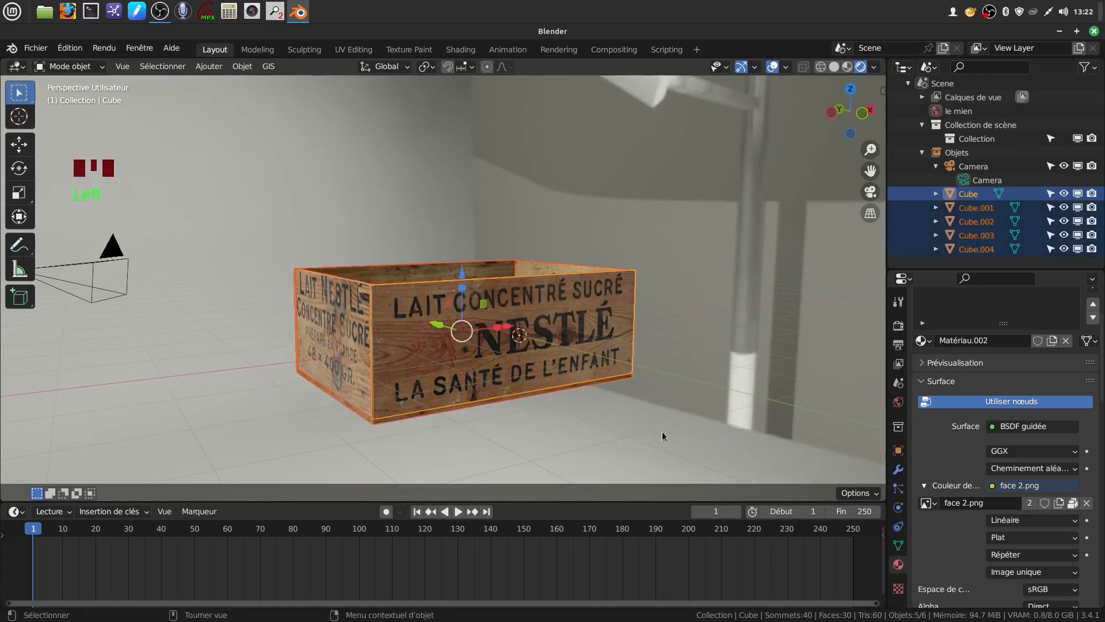
right_click(498, 254)
left_click(457, 298)
Step: Select the crate's whole mesh in Edit mode, change to edge selection and return to Object mode
mouse_move(457, 298)
middle_mouse_down()
mouse_move(476, 342)
mouse_move(460, 303)
middle_mouse_up()
scroll(455, 312, "up", 1)
scroll(454, 312, "up", 1)
key("Tab")
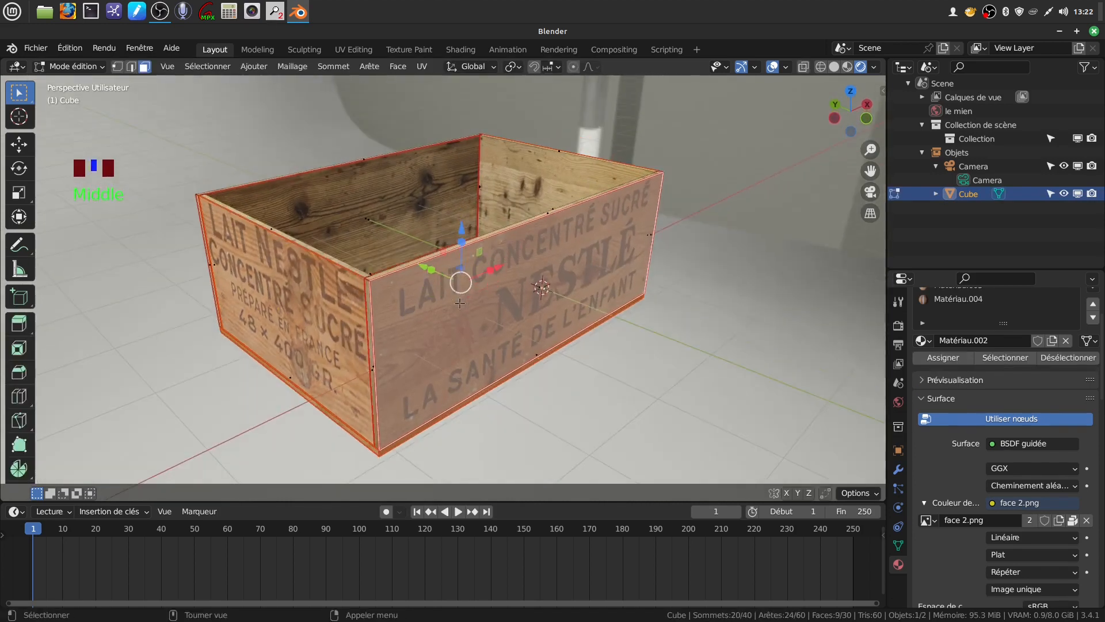
key("a")
key("a")
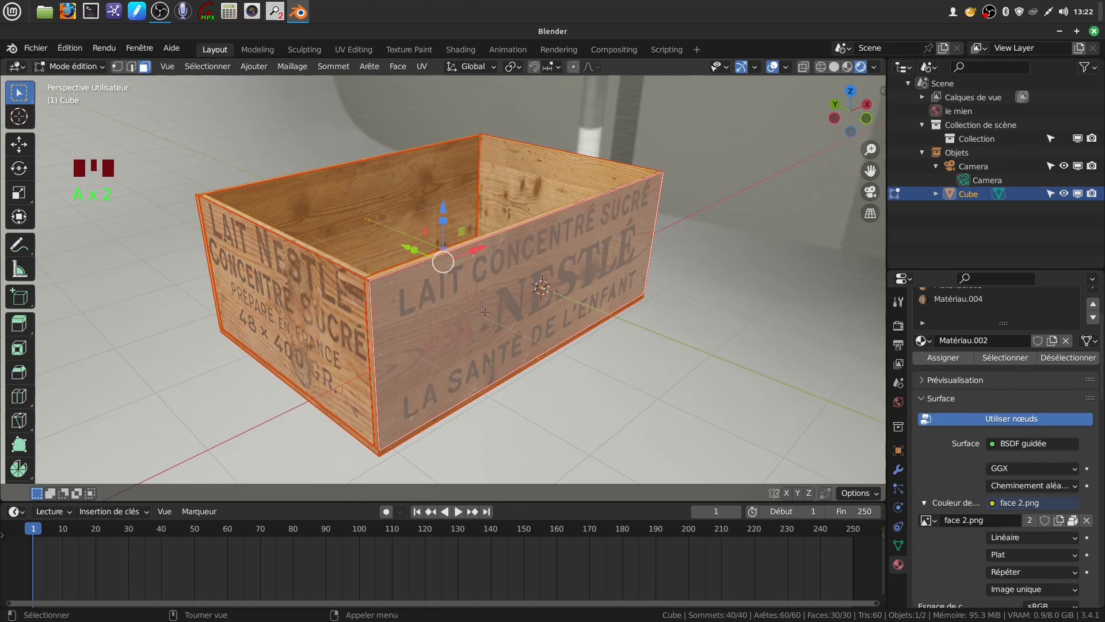
scroll(485, 311, "up", 1)
middle_click_drag(502, 333, 539, 310, "shift")
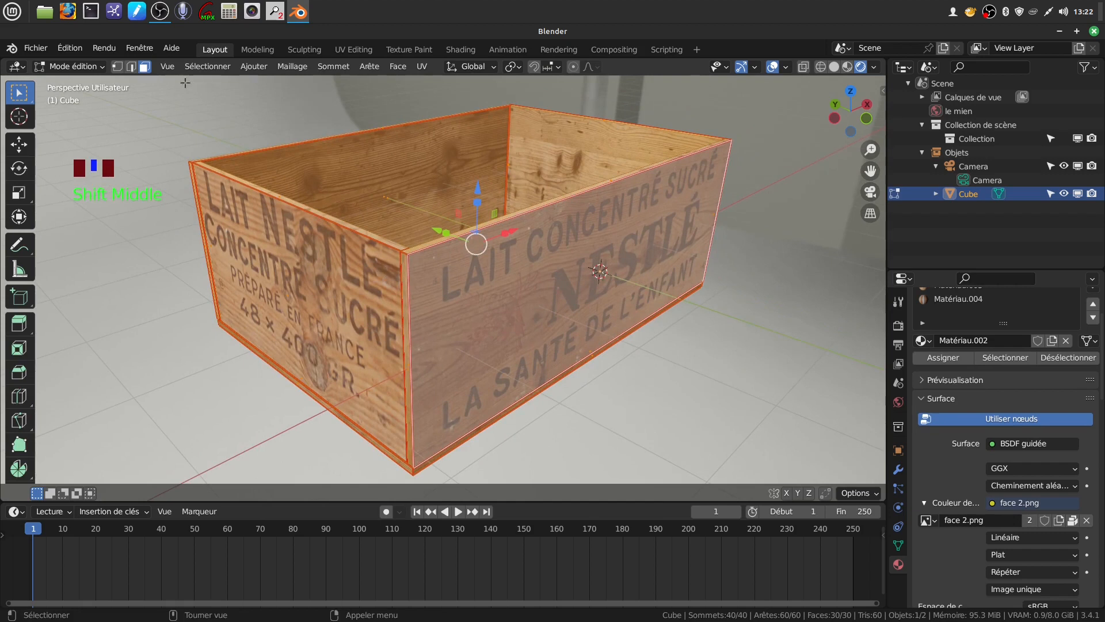
left_click(130, 68)
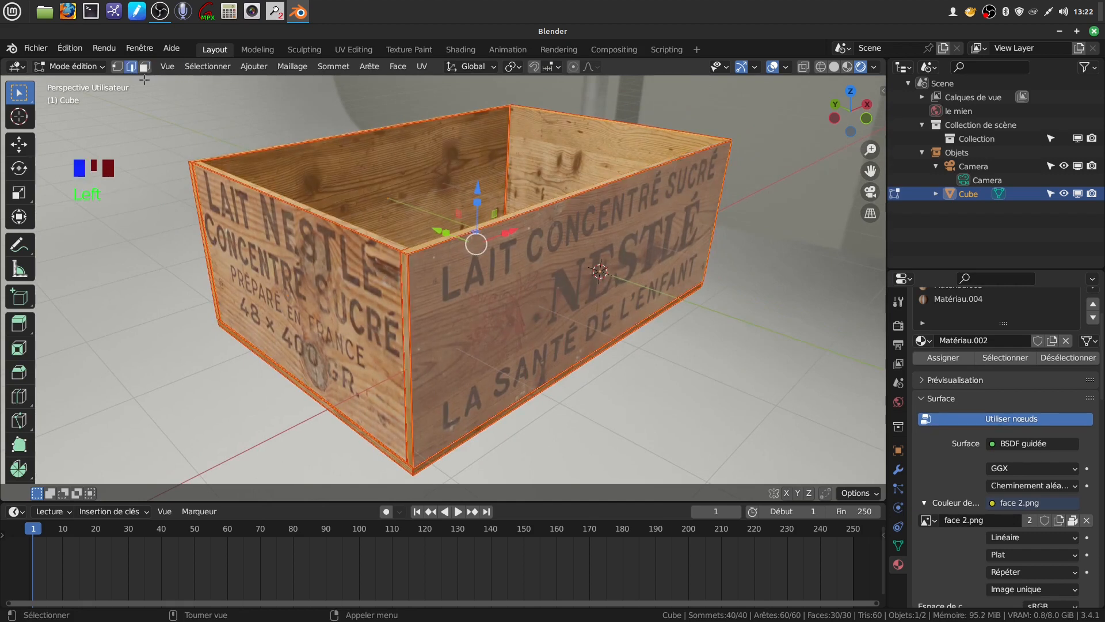
right_click(465, 302)
left_click(440, 451)
middle_click_drag(472, 345, 487, 294)
key("Tab")
Step: Add a Bevel (Biseau) modifier to the crate with an amount of 0.005 m
scroll(487, 291, "down", 4)
middle_click_drag(555, 304, 481, 288, "shift")
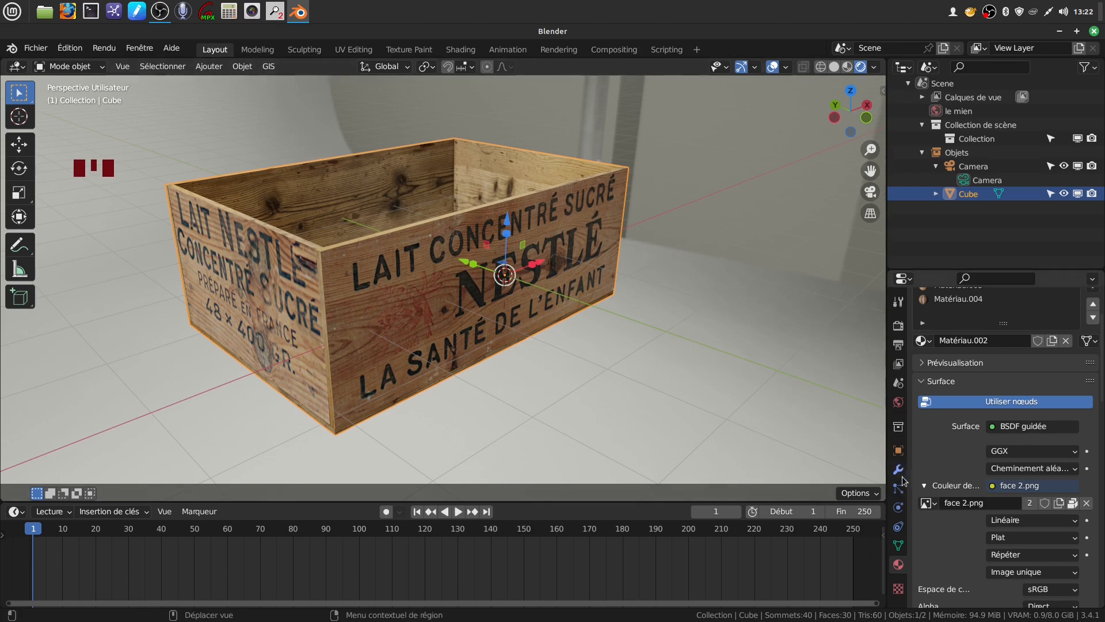
scroll(656, 410, "up", 4)
middle_click_drag(631, 367, 510, 339)
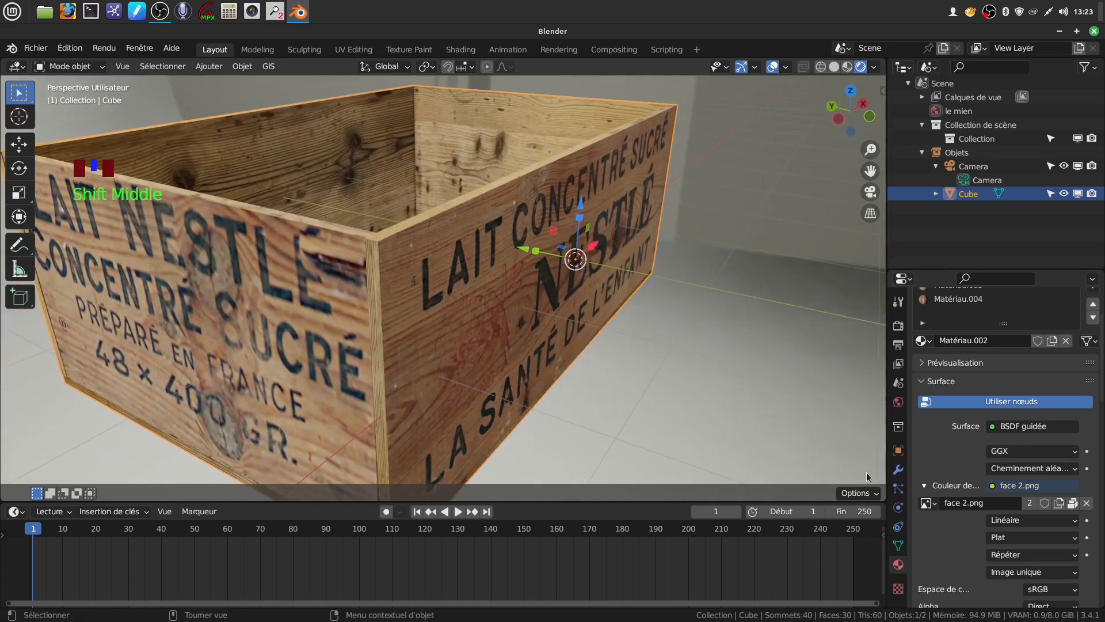
left_click(899, 469)
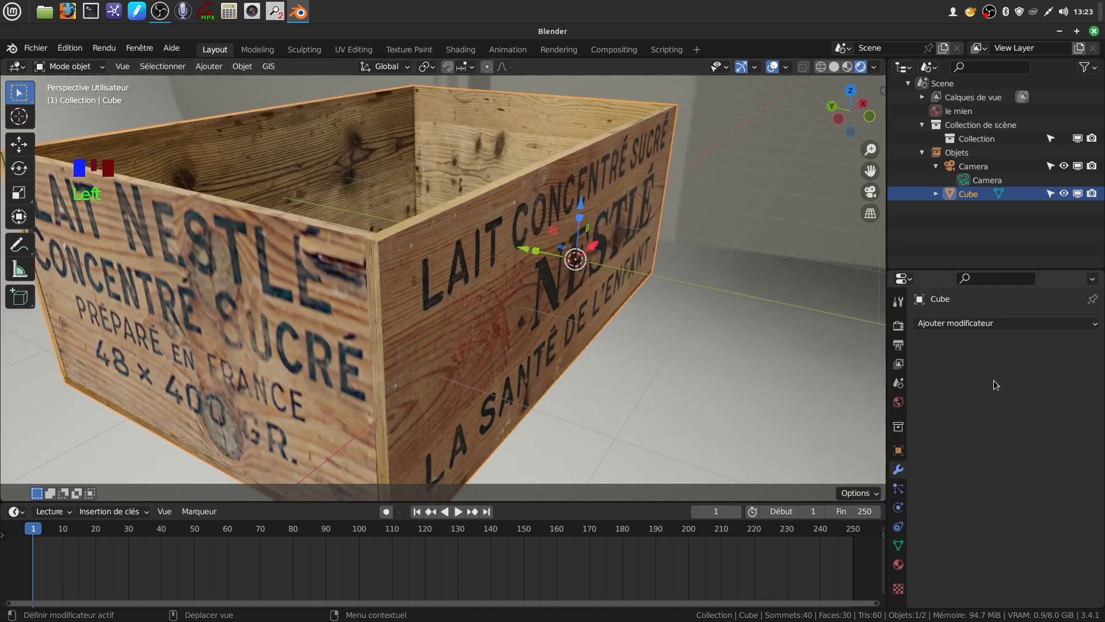
left_click(1094, 324)
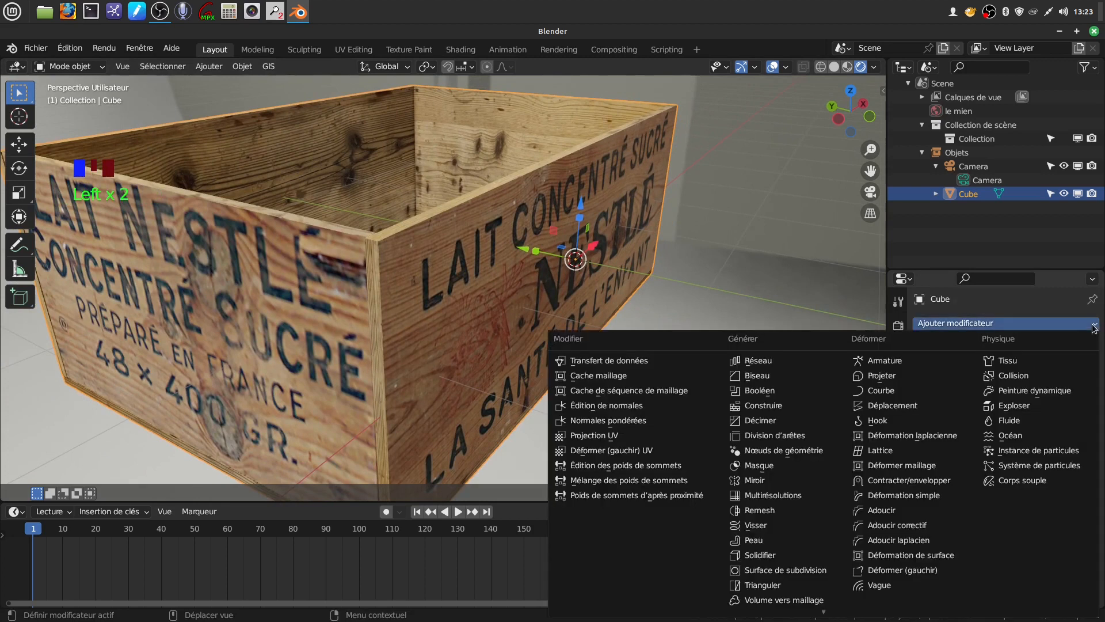
left_click(764, 377)
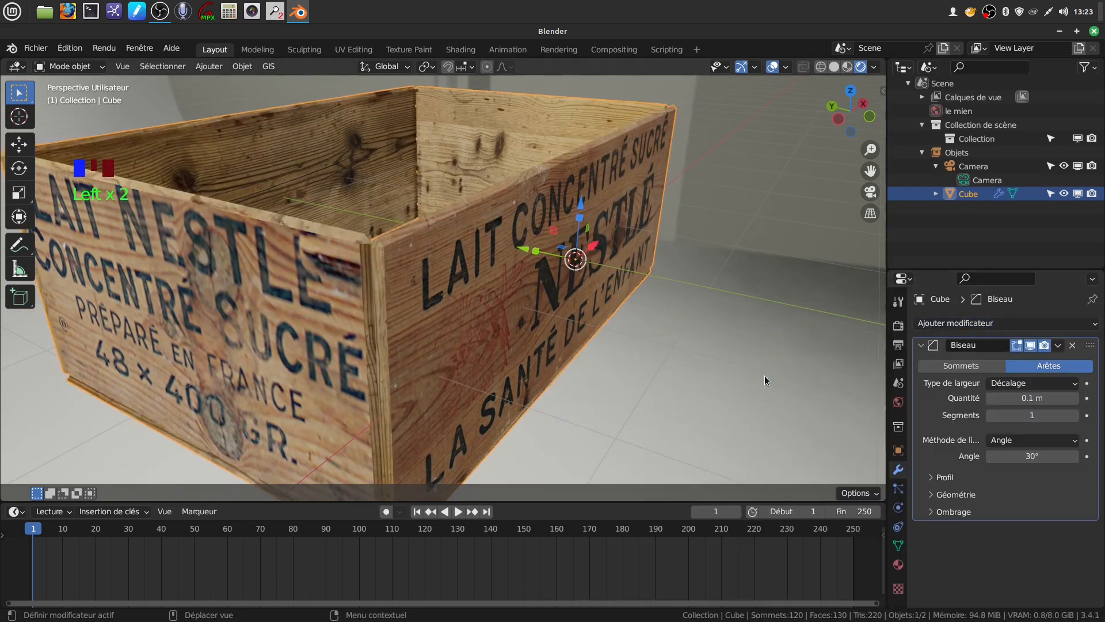
left_click(1009, 397)
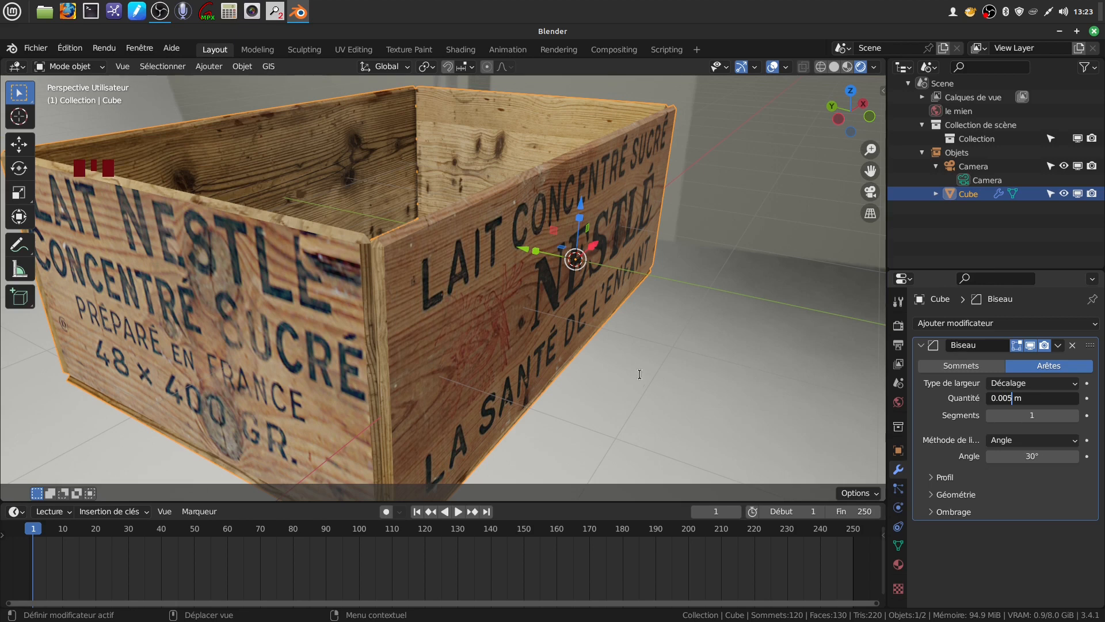
key("Return")
Step: Set the Bevel modifier's segments to 2
scroll(620, 288, "up", 4)
middle_click_drag(621, 288, 636, 296)
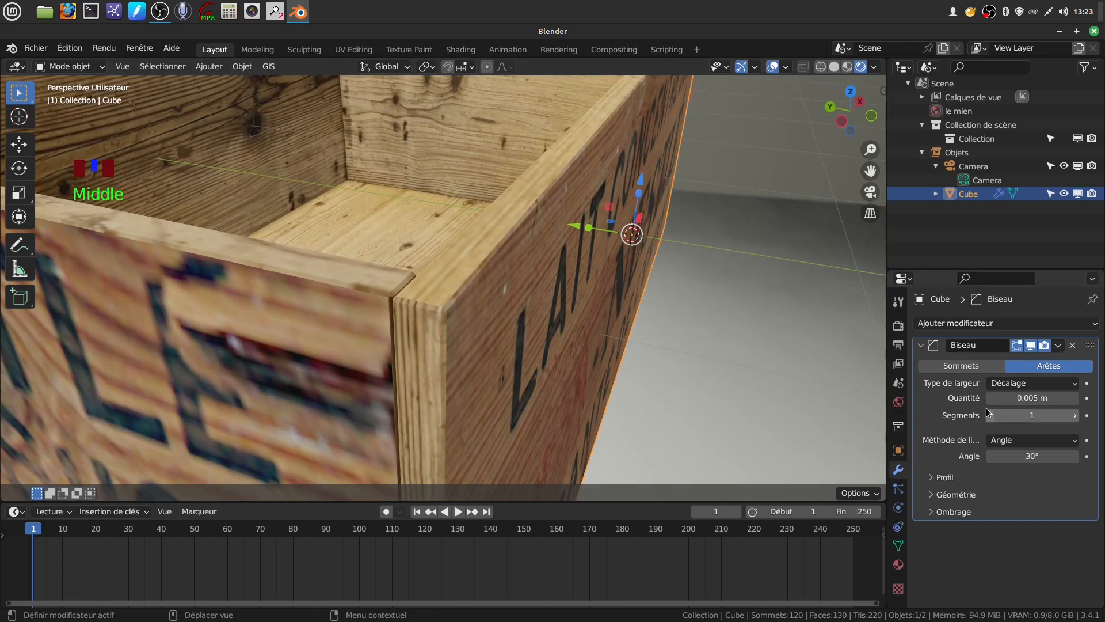
left_click(1074, 415)
Step: Show the crate in Solid shading and examine its bevelled edges and corners
middle_click_drag(675, 374, 786, 125)
scroll(655, 371, "down", 2)
left_click(835, 68)
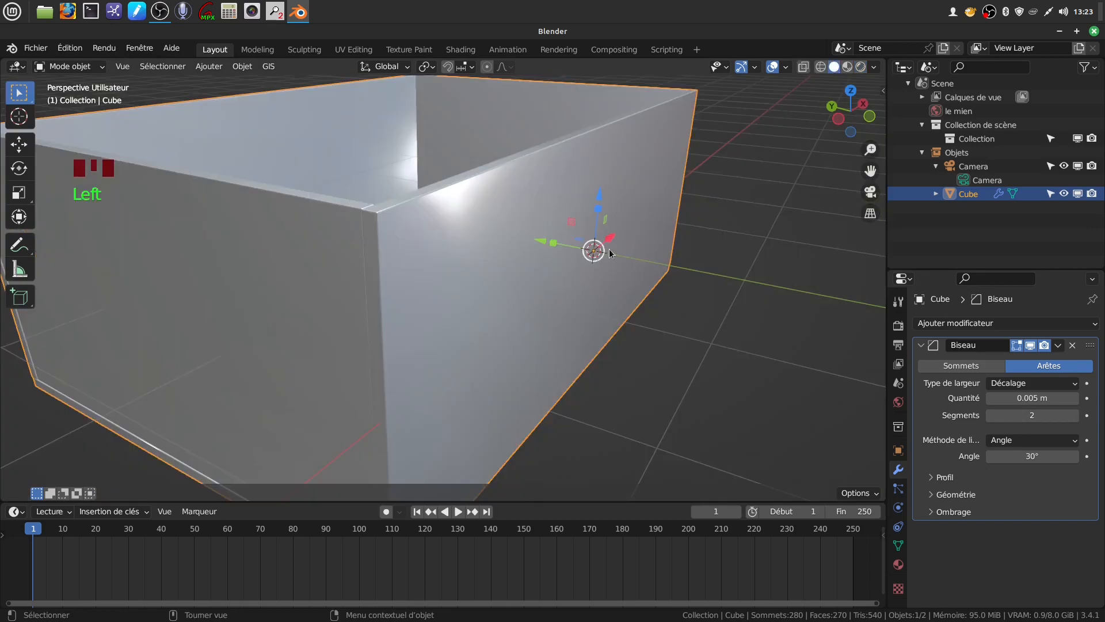
scroll(609, 249, "up", 1)
scroll(613, 249, "down", 3)
middle_click_drag(627, 257, 600, 262)
scroll(604, 299, "up", 1)
middle_click_drag(604, 298, 581, 309)
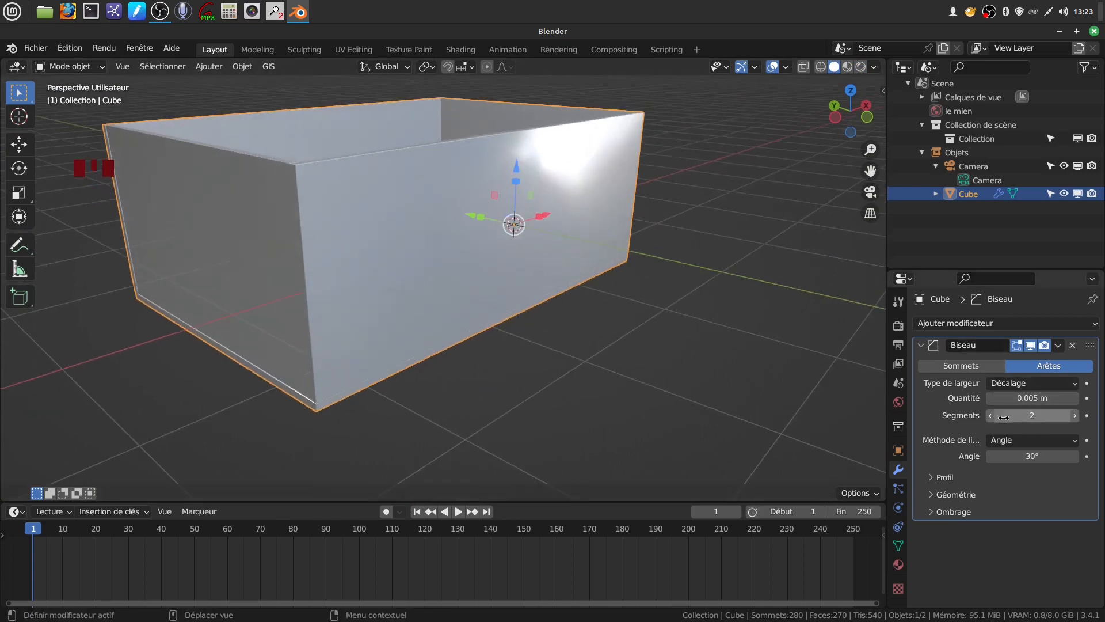
middle_click_drag(595, 325, 573, 321)
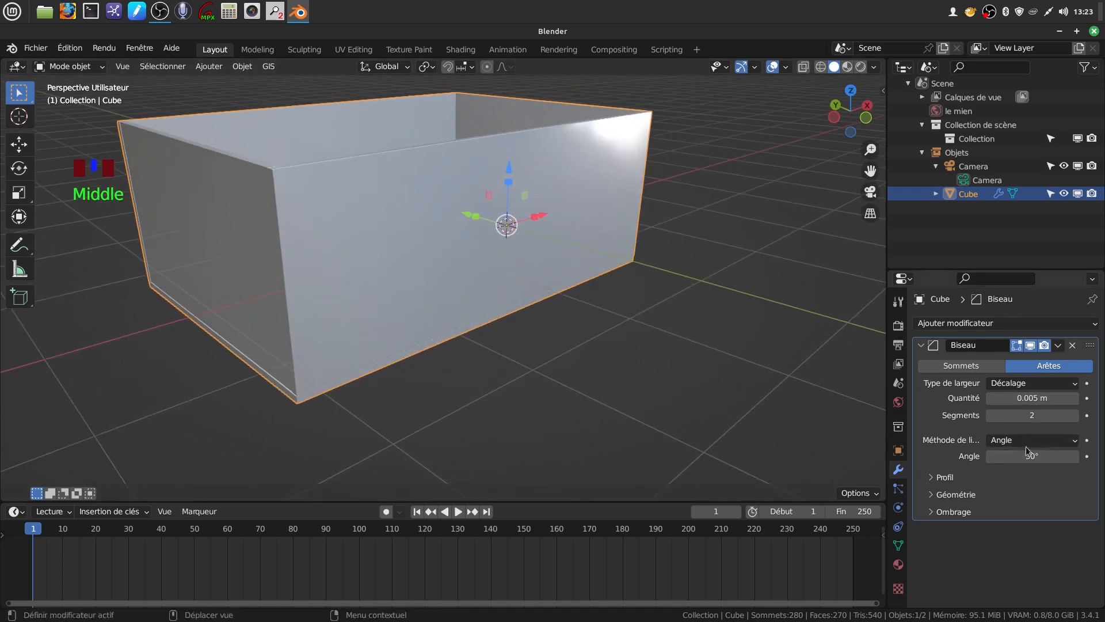
middle_click_drag(570, 283, 406, 324)
scroll(561, 277, "down", 2)
scroll(563, 302, "up", 2)
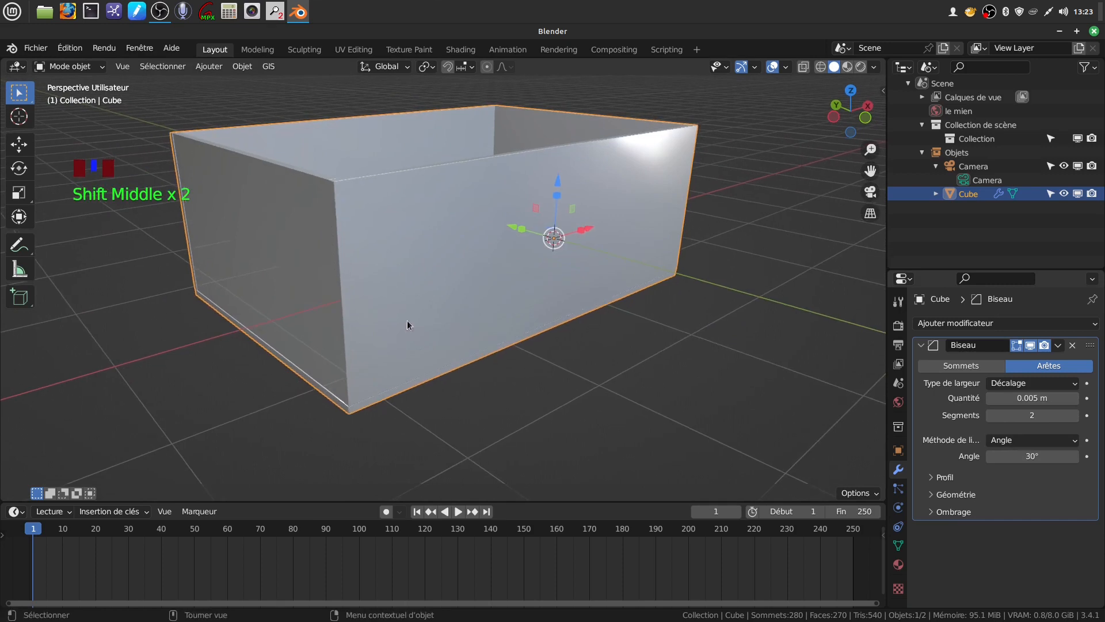
Step: Apply the Bevel modifier and enter Edit mode to show the crate's bevelled mesh
left_click(1059, 345)
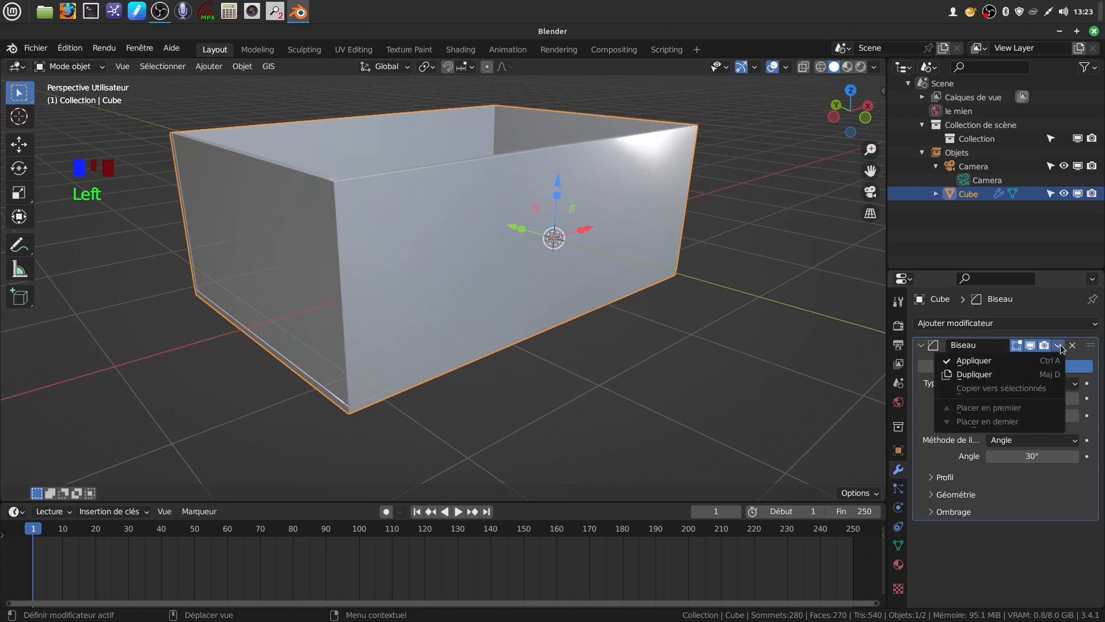
left_click(1018, 362)
key("Tab")
scroll(524, 293, "up", 1)
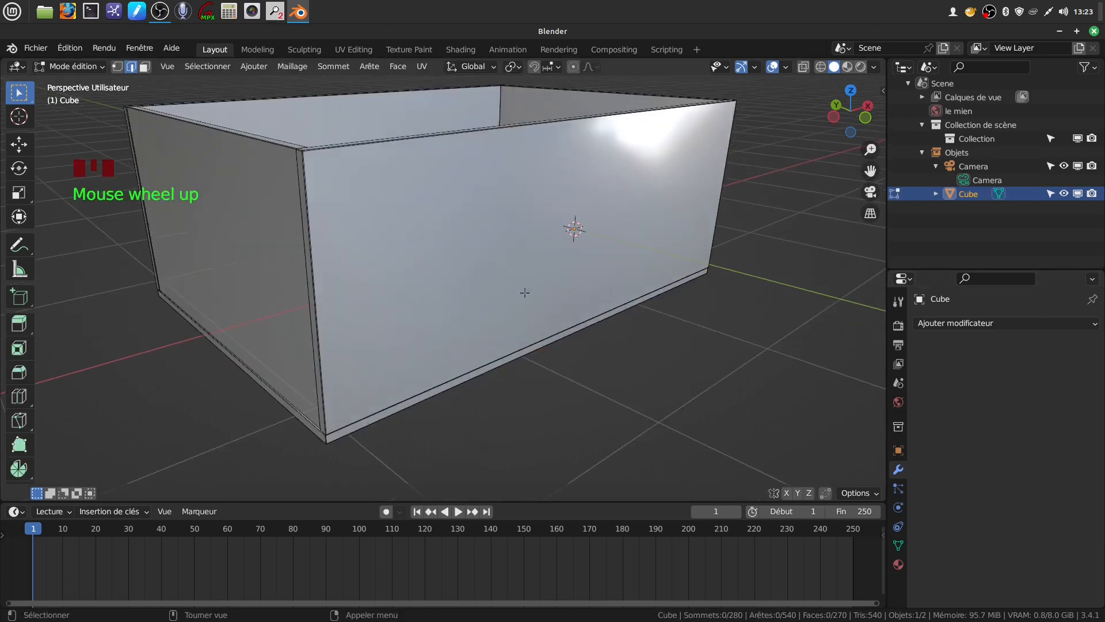
Step: Restore Rendered shading and inspect the bevelled corner between the two lettered faces, finishing in Edit mode
left_click(860, 67)
mouse_move(555, 302)
middle_mouse_down()
mouse_move(527, 331)
mouse_move(499, 289)
mouse_move(419, 291)
mouse_move(557, 265)
middle_mouse_up()
key("Tab")
scroll(550, 230, "up", 2)
middle_click_drag(548, 177, 471, 201)
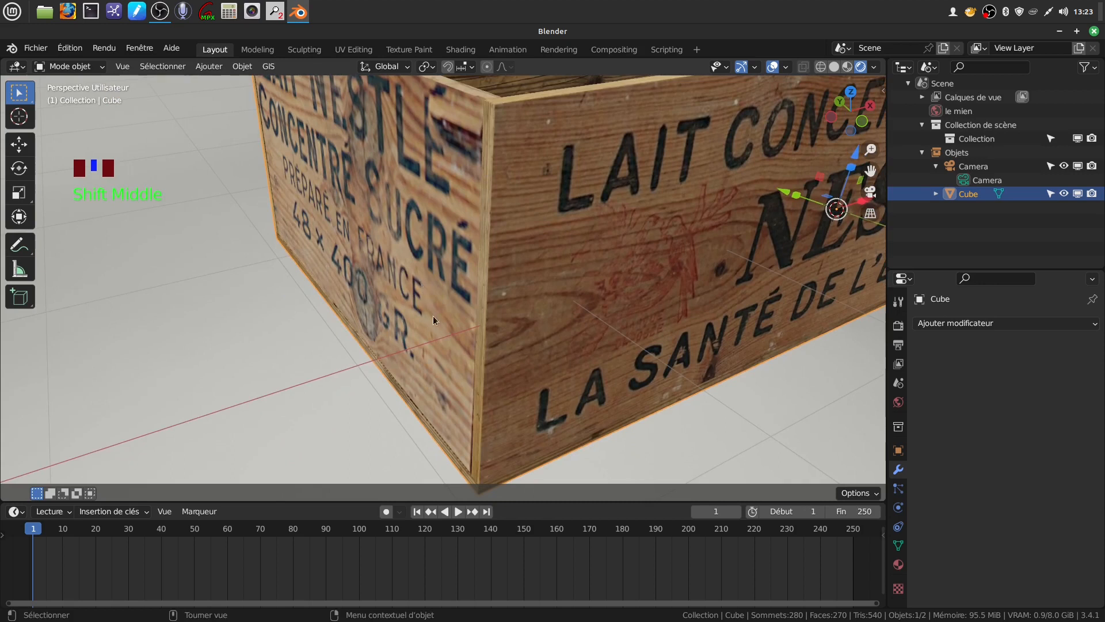
key("Tab")
key("Tab")
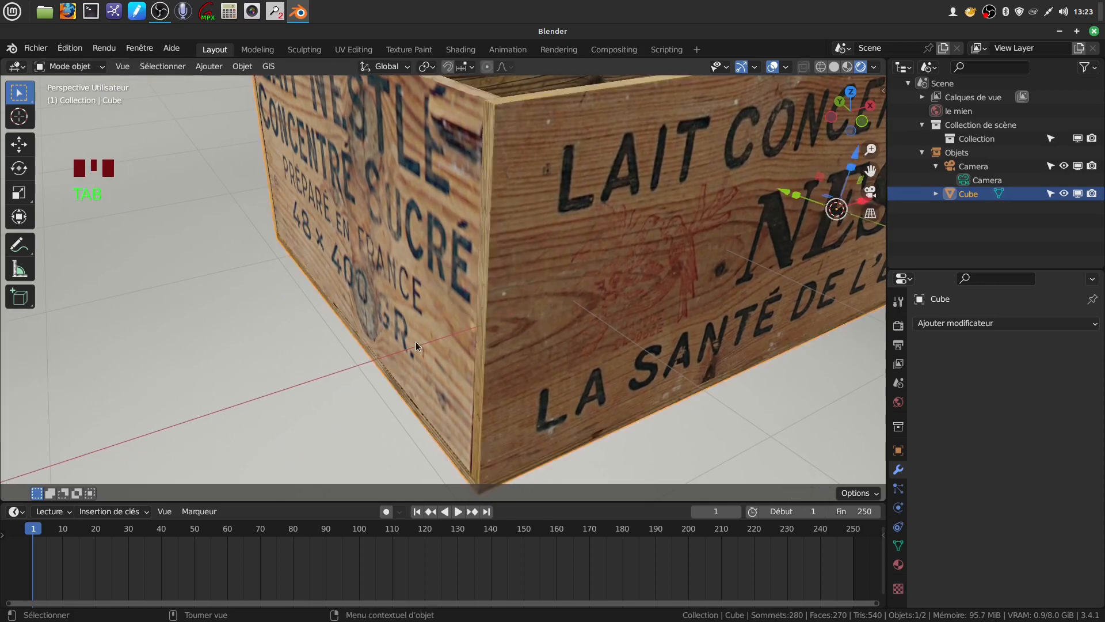
key("Tab")
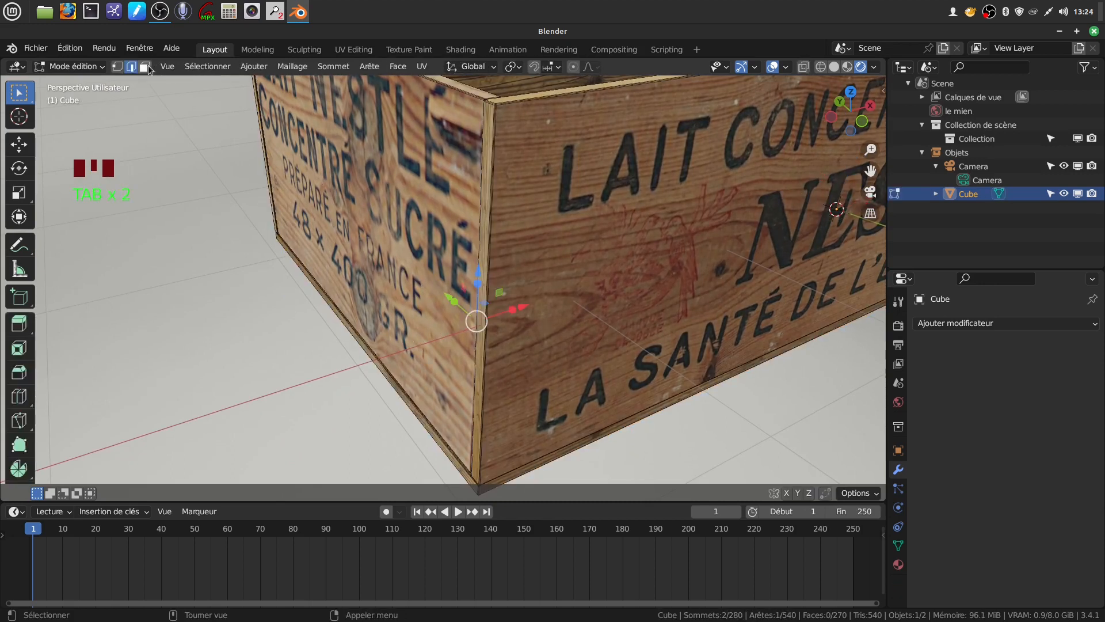
Step: Select the whole board lettered "48 × 400 GR." through its linked faces, shift it slightly along X and return to Object mode
left_click(400, 247)
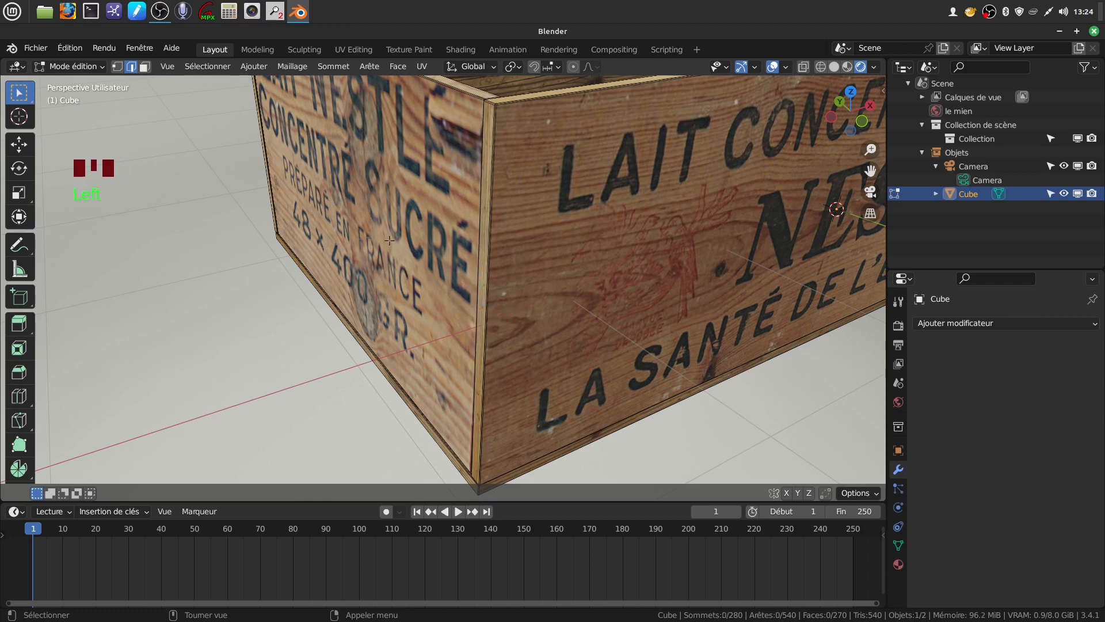
left_click(143, 67)
left_click(426, 242)
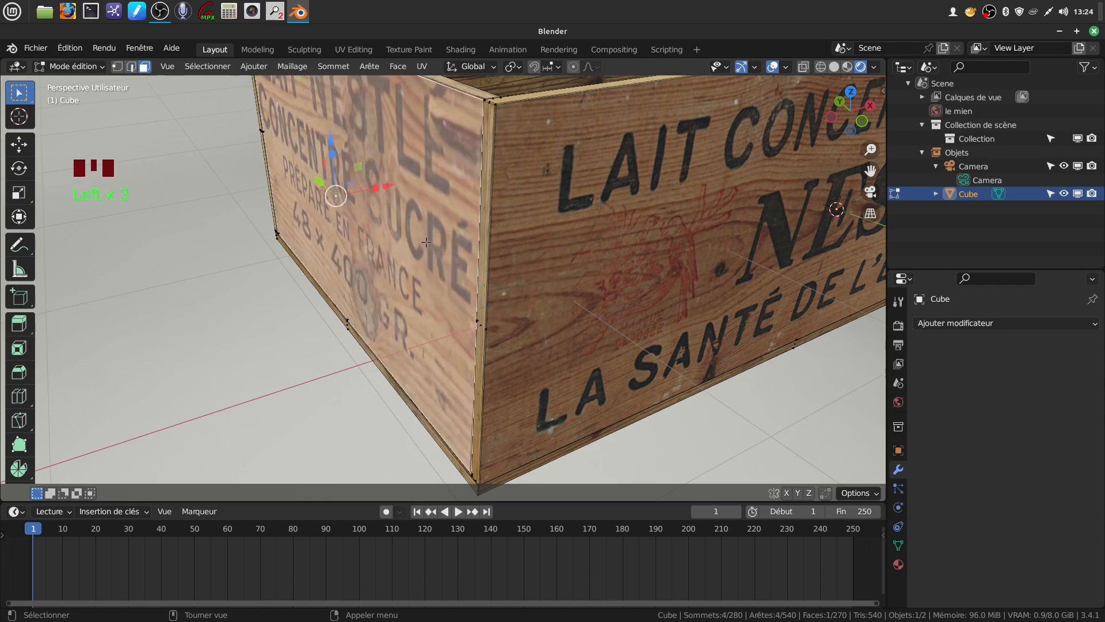
key("ctrl")
key("ctrl+l")
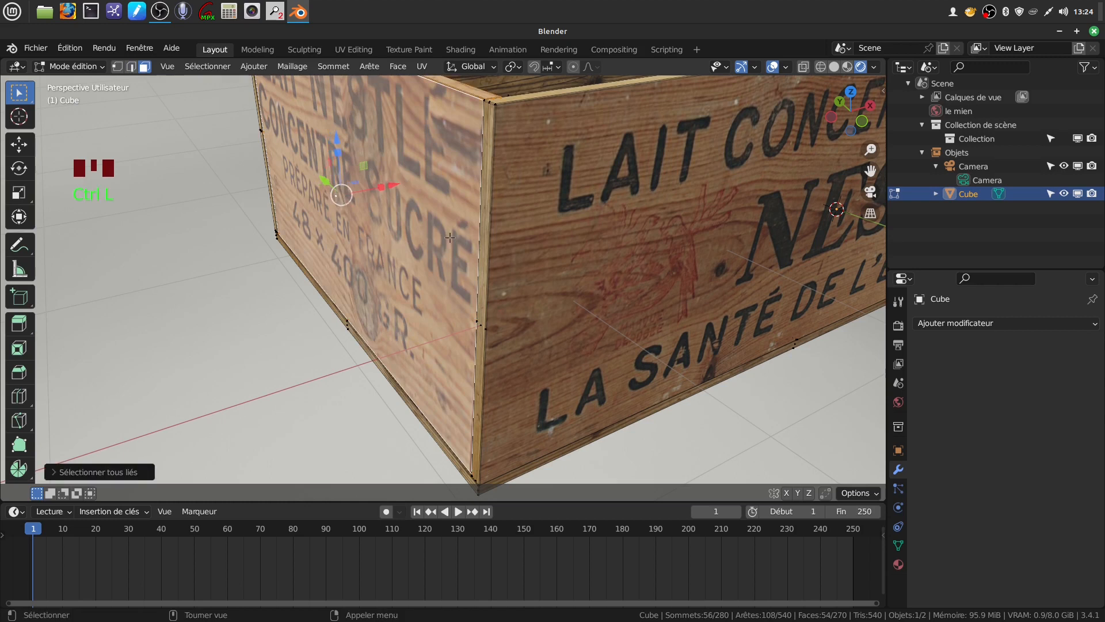
left_click_drag(399, 187, 389, 194)
scroll(550, 256, "down", 3)
mouse_move(550, 256)
middle_mouse_down()
mouse_move(597, 240)
mouse_move(592, 289)
mouse_move(555, 256)
middle_mouse_up()
key("Tab")
Step: Examine the crate's corner between the two lettered faces, from close up and from farther away
scroll(497, 267, "down", 2)
middle_click_drag(496, 267, 574, 316, "shift")
scroll(570, 318, "down", 2)
middle_click_drag(313, 361, 381, 350, "shift")
scroll(467, 340, "up", 3)
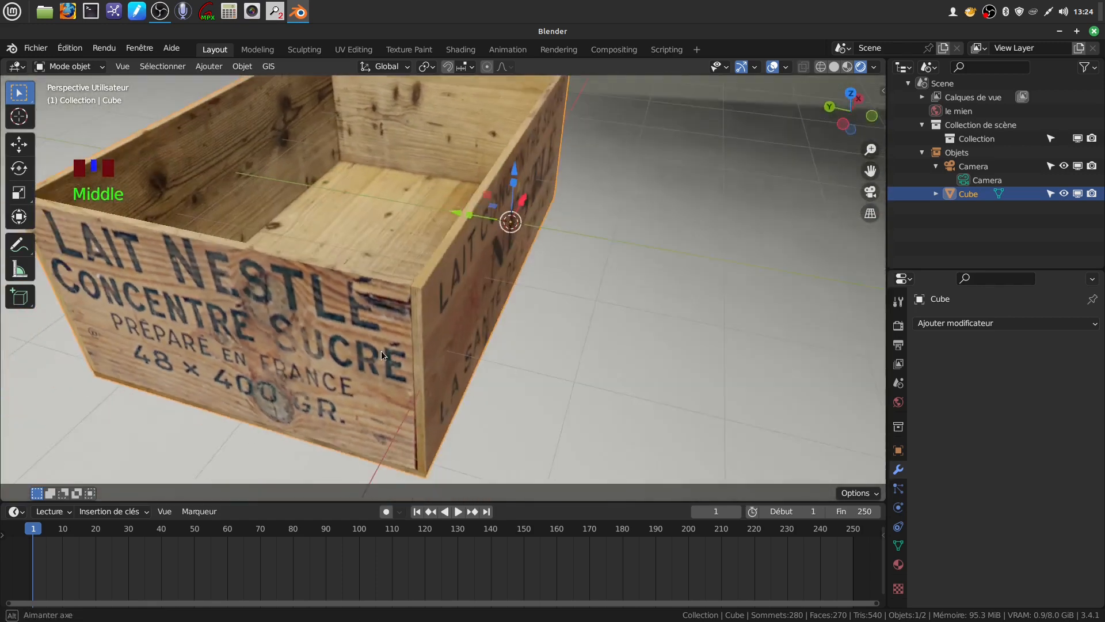
scroll(367, 330, "down", 2)
scroll(368, 331, "down", 2)
middle_click_drag(450, 301, 444, 245)
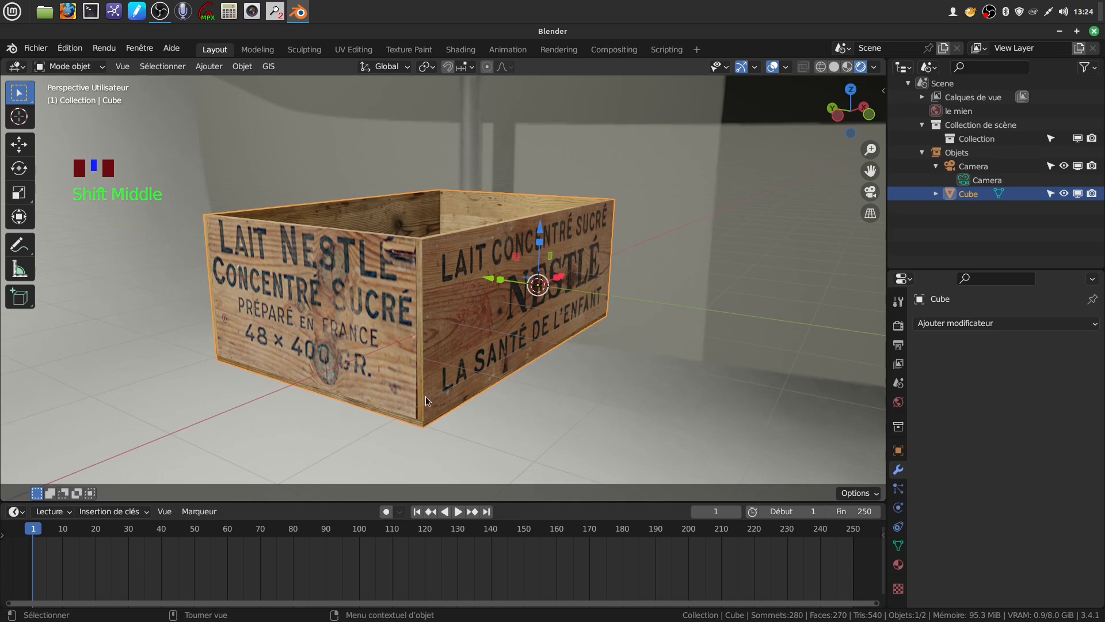
middle_click_drag(427, 393, 458, 336)
scroll(448, 357, "up", 2)
scroll(444, 357, "up", 2)
scroll(471, 341, "down", 3)
scroll(391, 323, "down", 2)
scroll(430, 337, "up", 2)
scroll(403, 321, "down", 2)
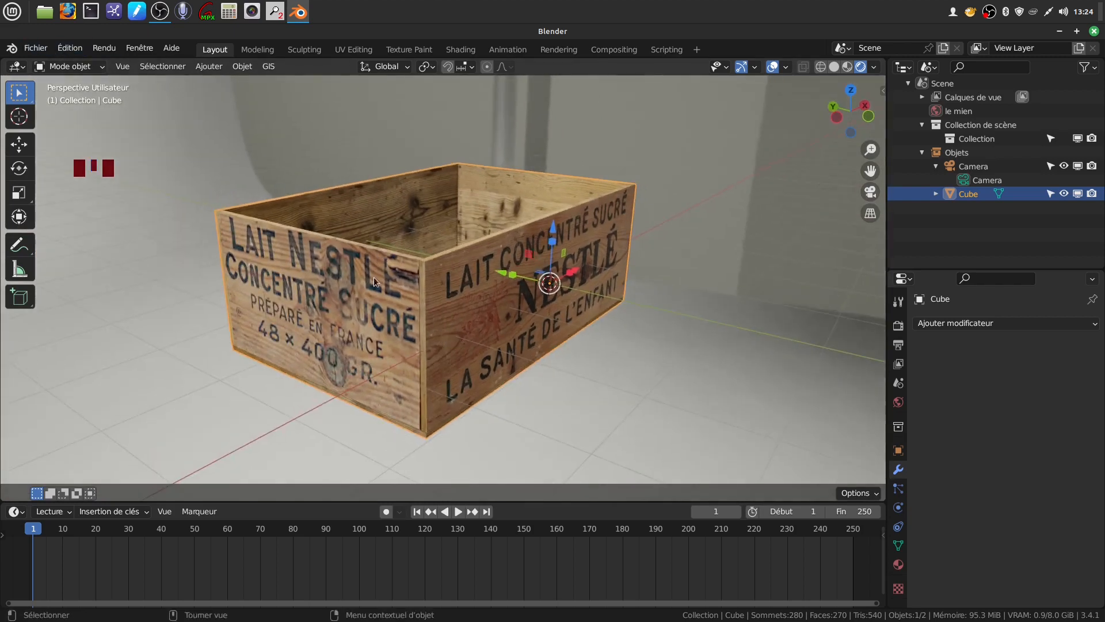
Step: Save the project as "nestlé tuto.blend" in the nestlé folder
left_click(32, 48)
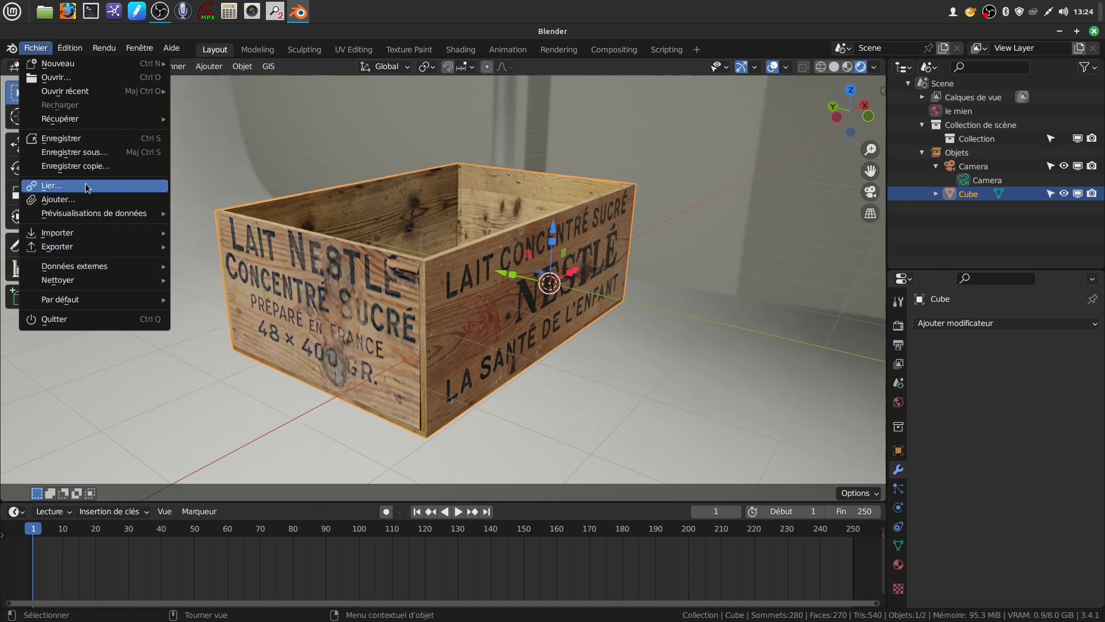
left_click(84, 154)
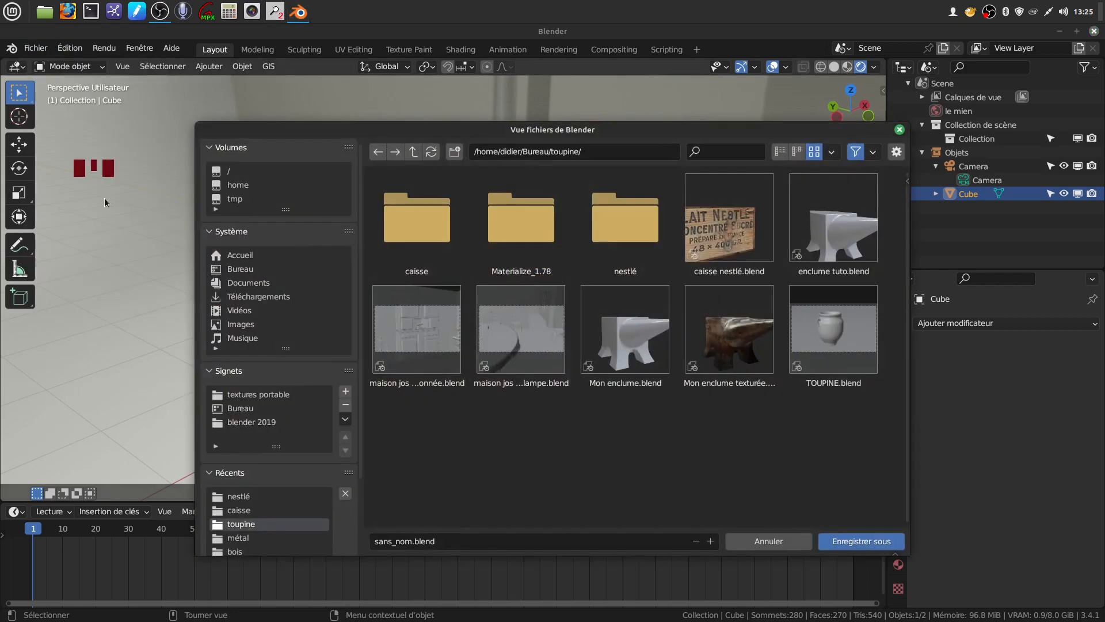
left_click(253, 497)
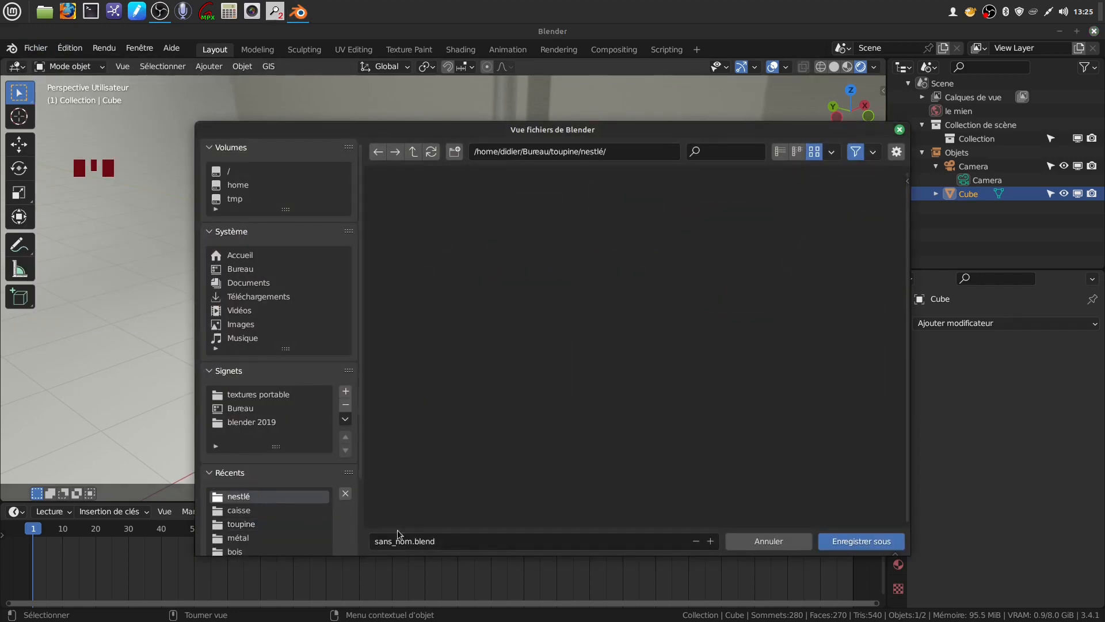
left_click(444, 546)
left_click(445, 542)
key("BackSpace")
key("BackSpace")
key("BackSpace")
key("BackSpace")
key("BackSpace")
key("BackSpace")
key("BackSpace")
key("BackSpace")
left_click(710, 361)
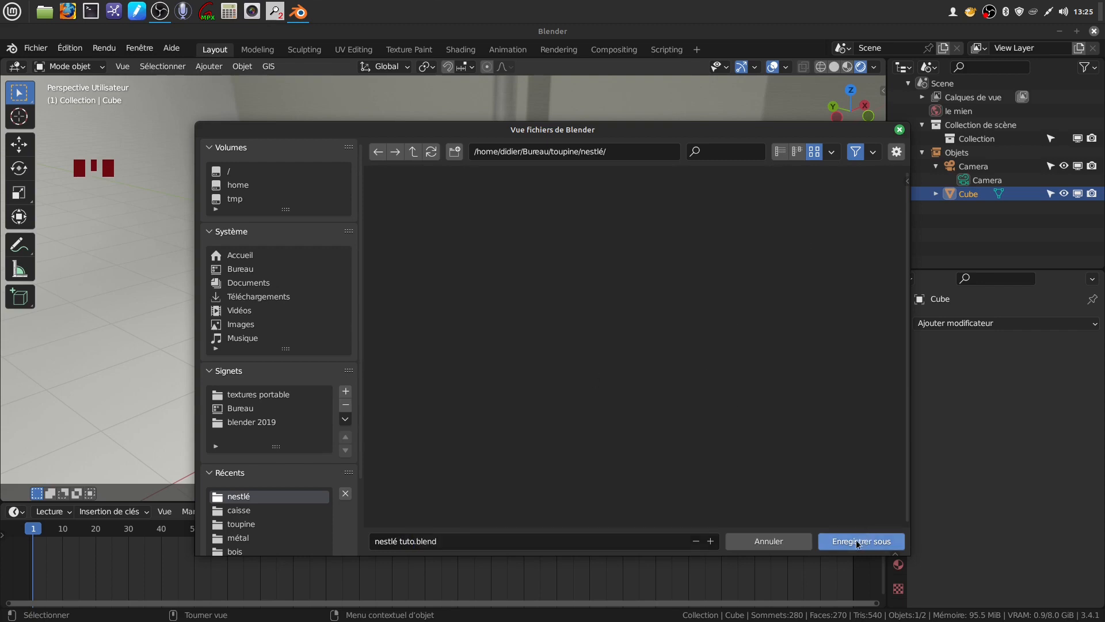
left_click(859, 542)
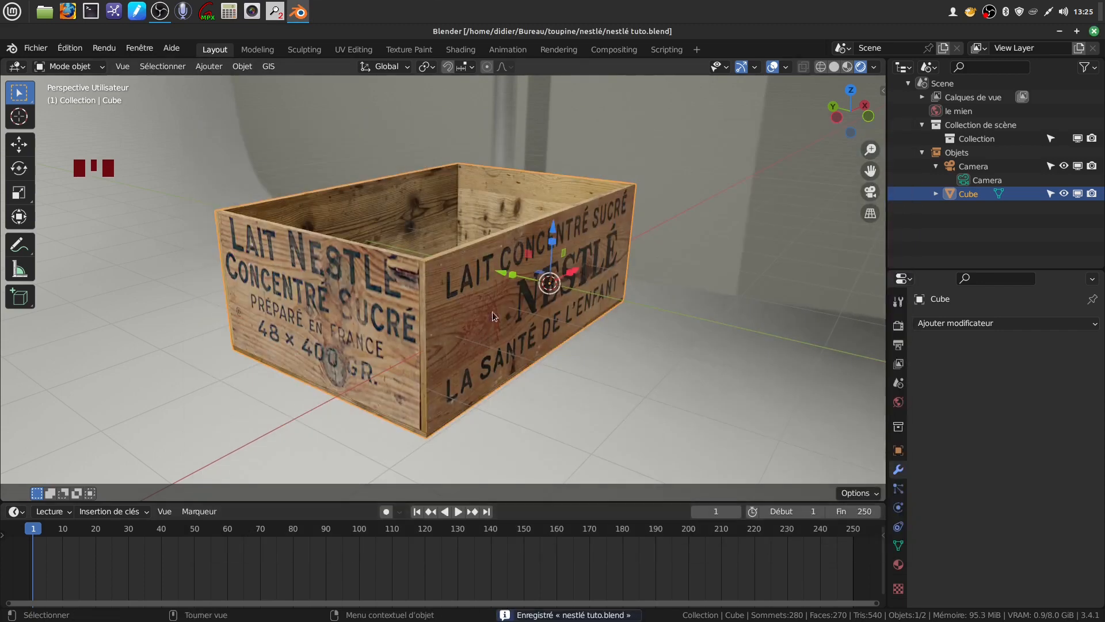
Step: Examine the textured crate's outer lettered faces and wooden interior from several angles
scroll(503, 326, "up", 1)
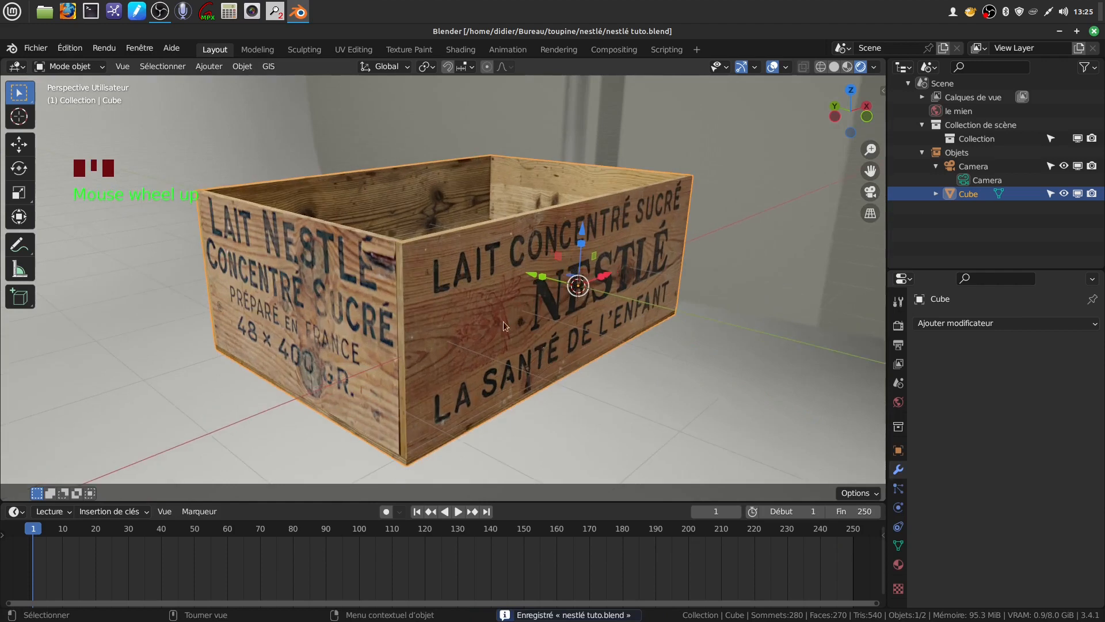
mouse_move(425, 361)
middle_mouse_down()
mouse_move(444, 358)
mouse_move(432, 366)
middle_mouse_up()
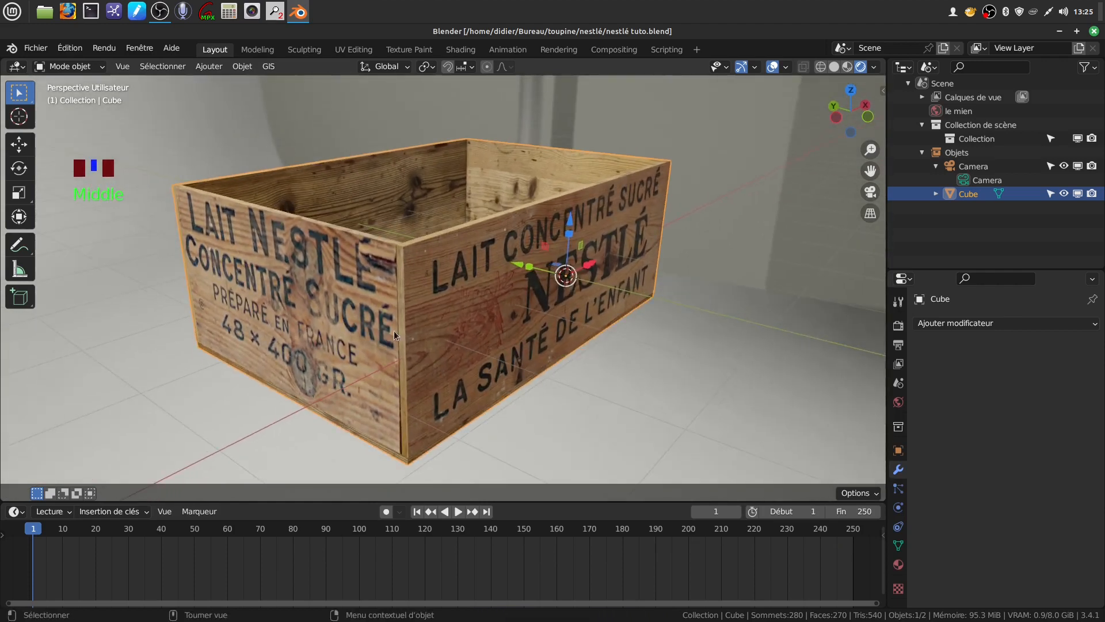
scroll(498, 285, "down", 2)
middle_click_drag(488, 292, 679, 184)
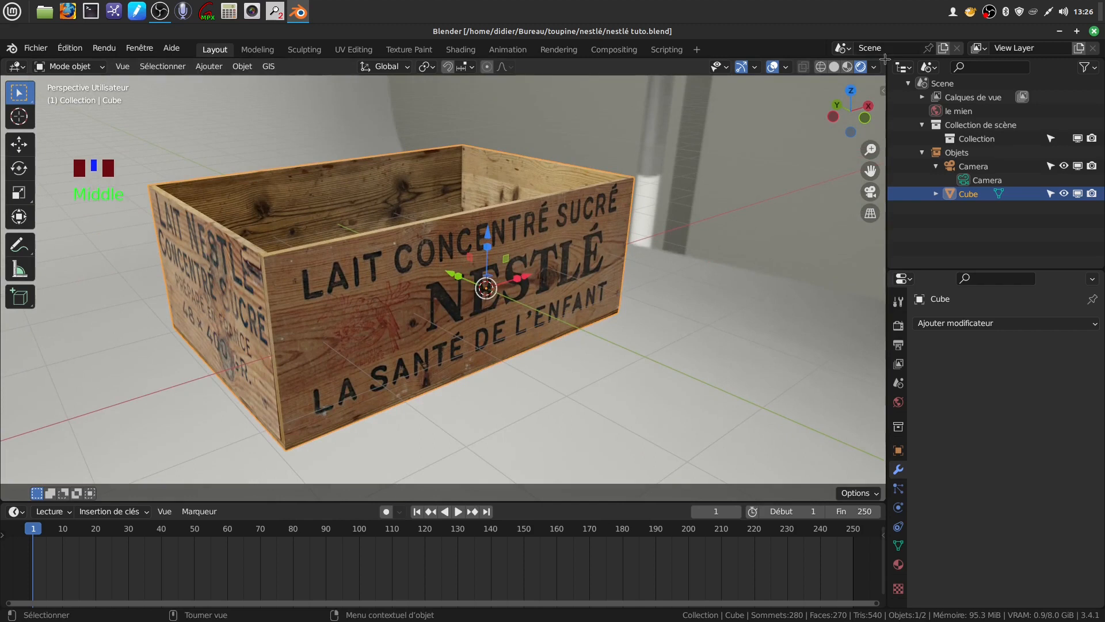
middle_click_drag(499, 246, 315, 184)
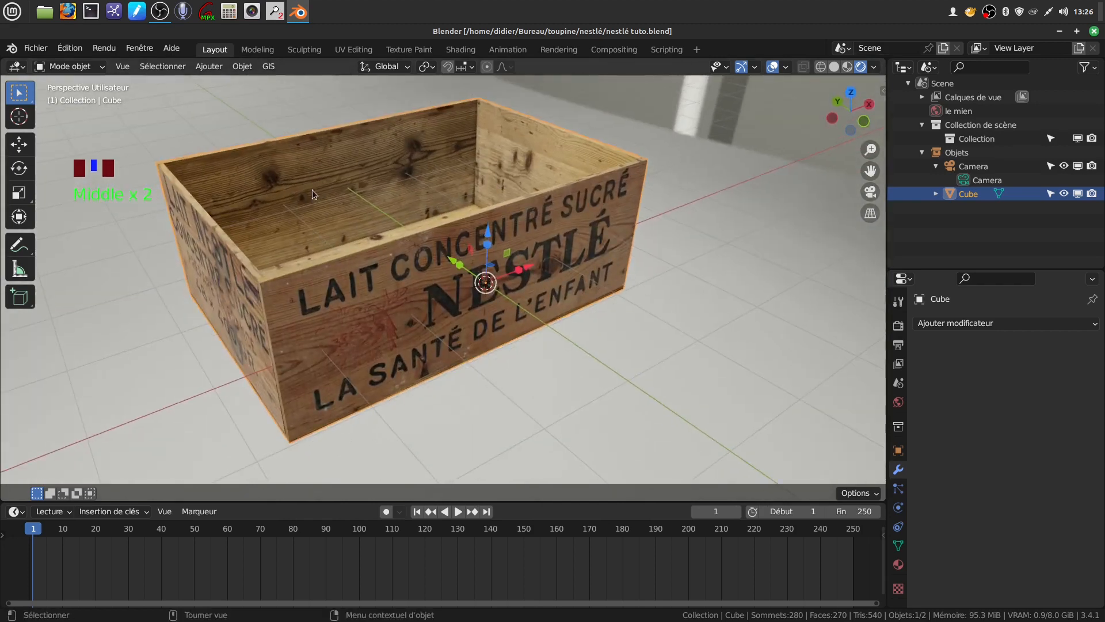
middle_click_drag(375, 305, 310, 233)
scroll(411, 305, "up", 2)
scroll(380, 311, "down", 2)
middle_click_drag(381, 309, 340, 300, "shift")
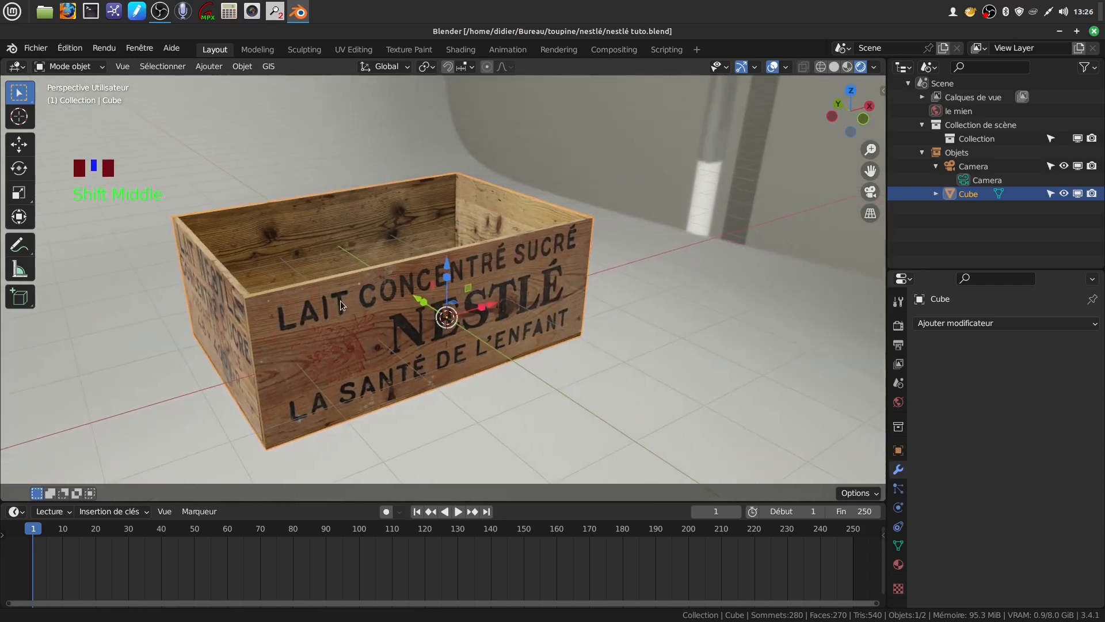
Step: Split the 3D viewport vertically and turn the new area into a Shader Editor
left_click_drag(884, 57, 362, 183)
left_click(385, 69)
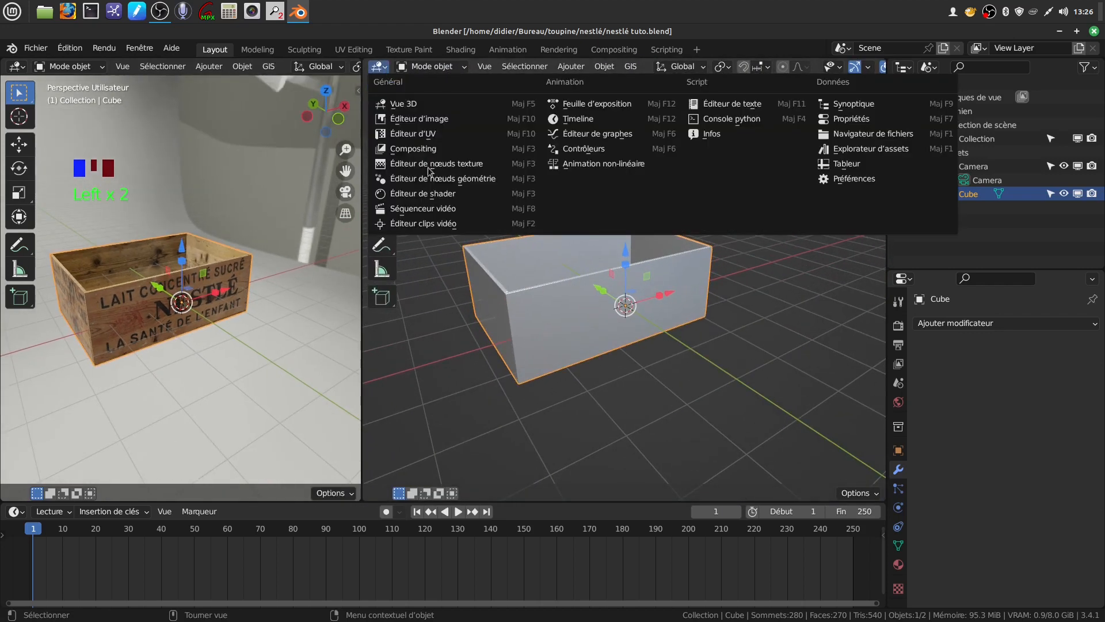
left_click(455, 198)
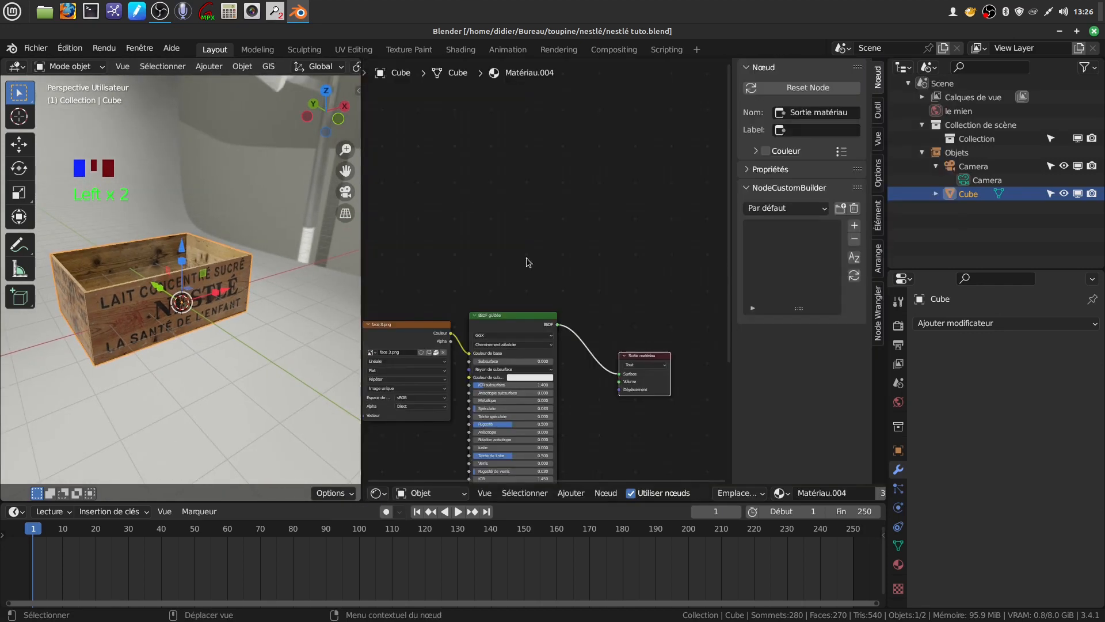
scroll(526, 258, "down", 4)
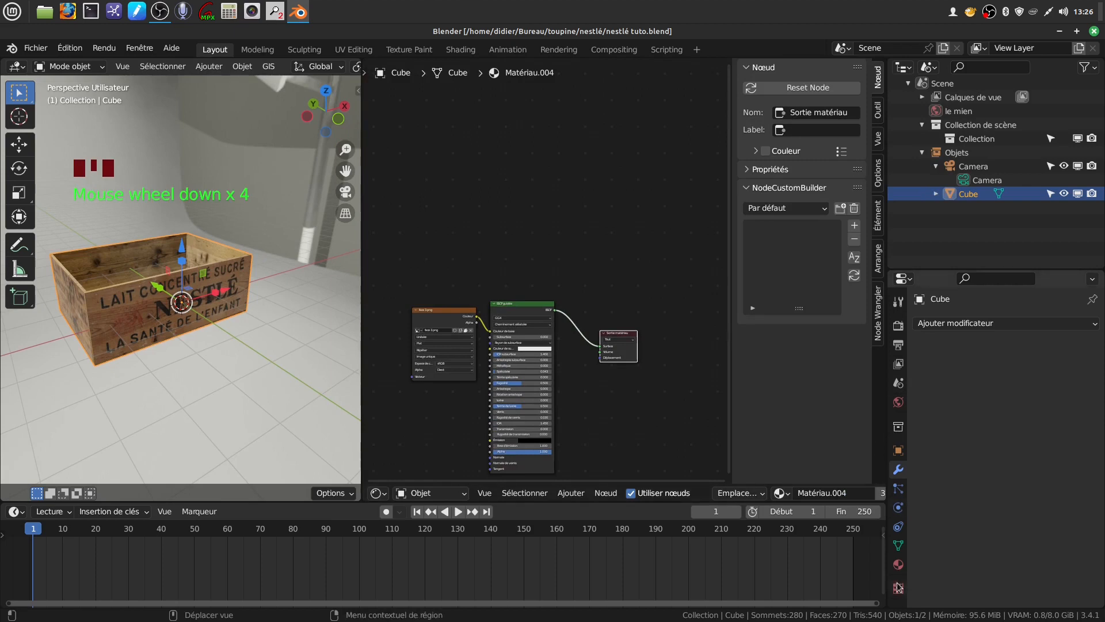
Step: Show the nodes of the crate's material Matériau, widen the Shader Editor and hide its sidebar
left_click(898, 564)
left_click(948, 327)
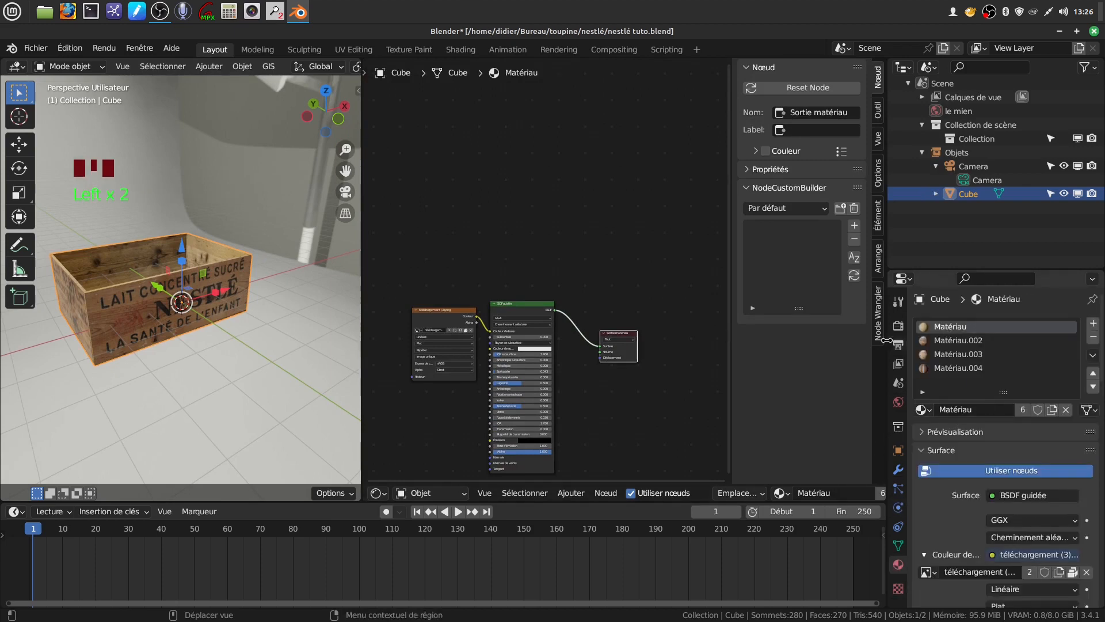
scroll(518, 276, "up", 2)
middle_click_drag(541, 475, 596, 439)
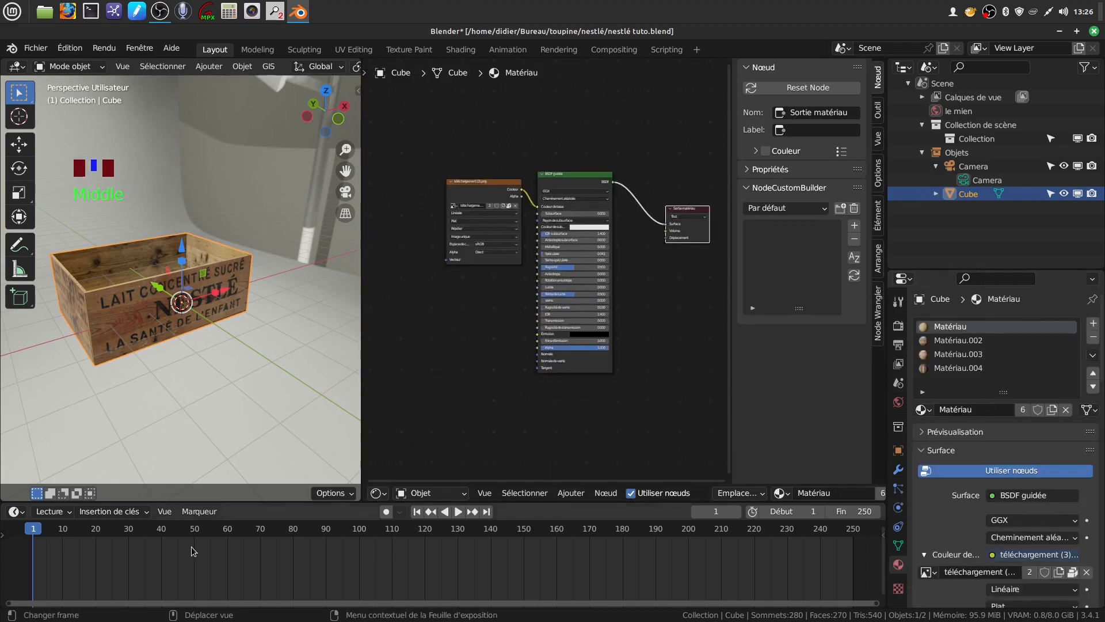
scroll(227, 260, "up", 3)
middle_click_drag(227, 260, 157, 262)
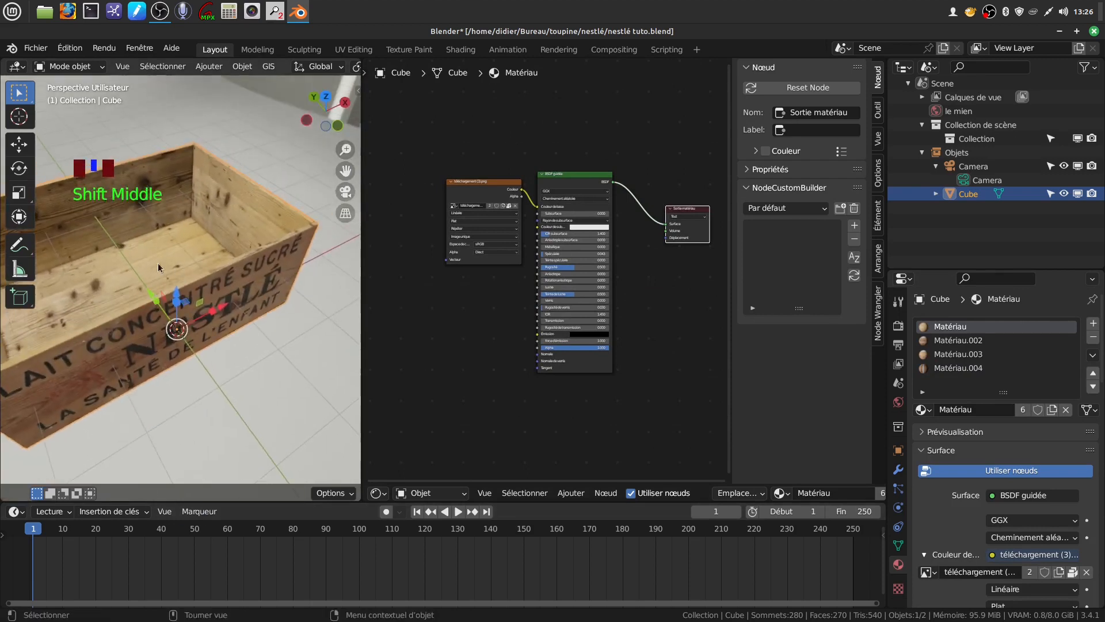
left_click_drag(363, 329, 317, 331)
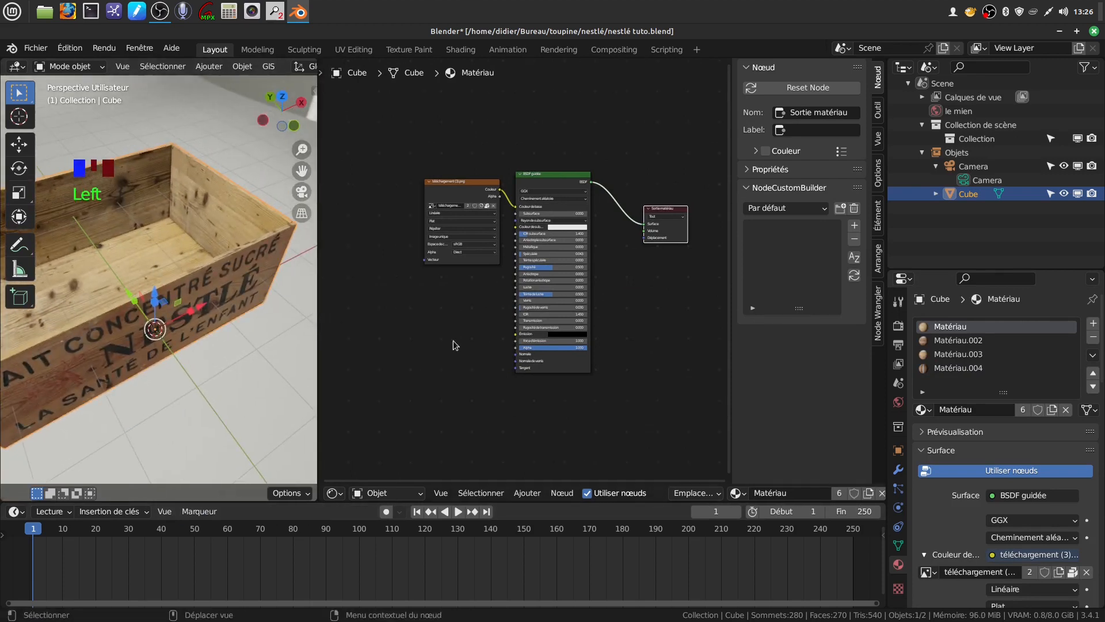
key("n")
scroll(615, 308, "up", 2)
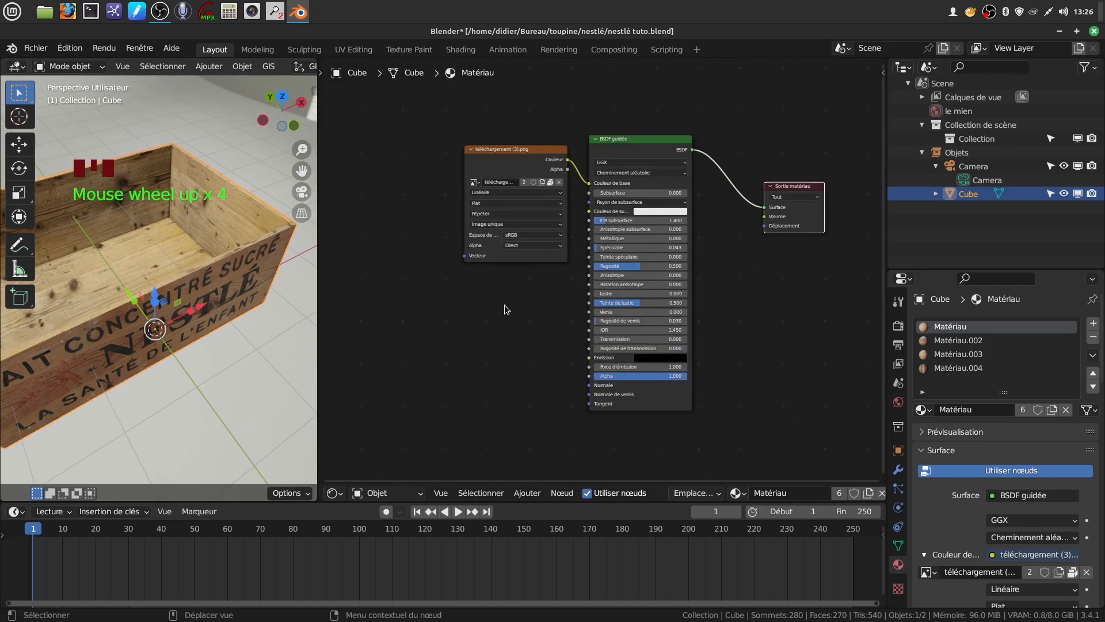
middle_click_drag(504, 305, 561, 318)
Step: Move the image texture node away from the BSDF node and insert an RGB Curves node on the link between them
left_click(578, 187)
left_click_drag(577, 176, 402, 196)
left_click(526, 493)
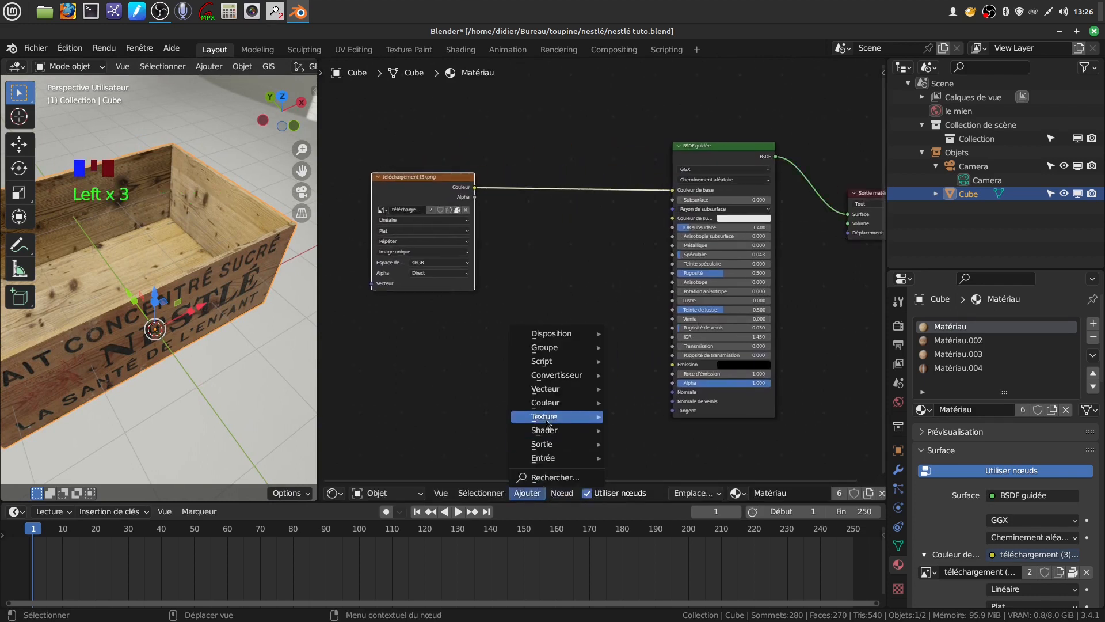
mouse_move(547, 409)
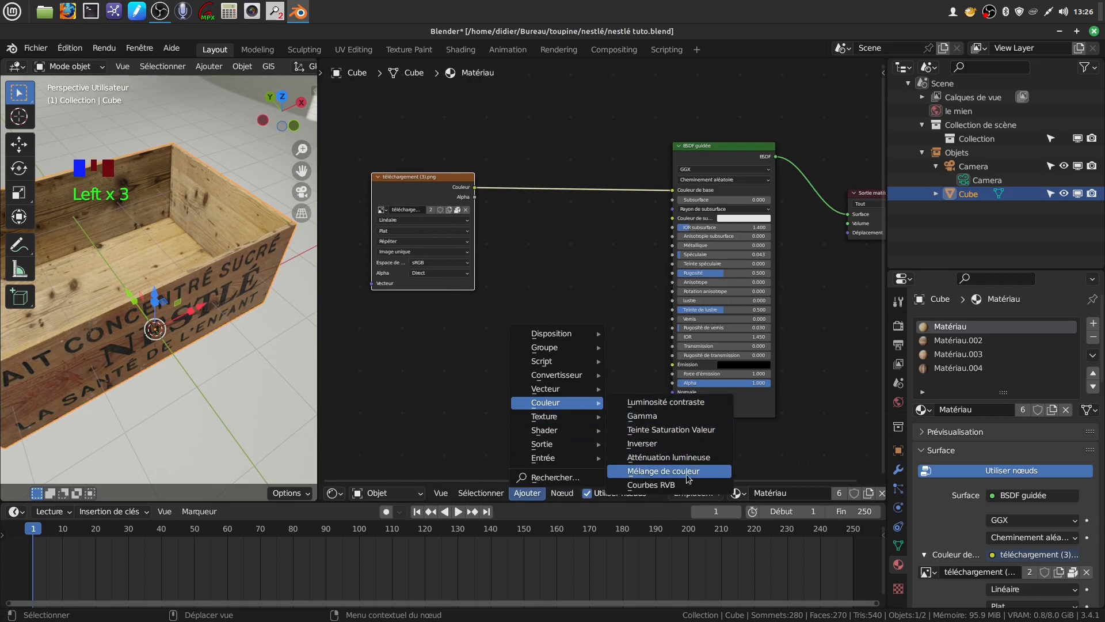
left_click(674, 488)
left_click(566, 242)
Step: Raise the red channel of the RGB Curves node with a point at about 0.420, 0.568
scroll(186, 303, "up", 5)
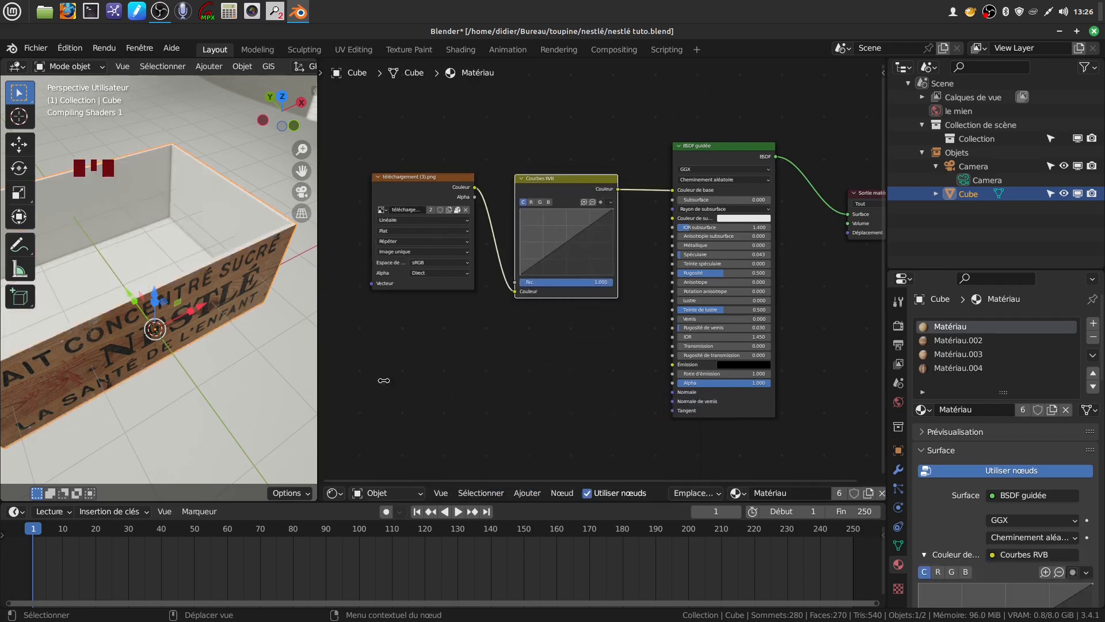
middle_click_drag(184, 304, 185, 277)
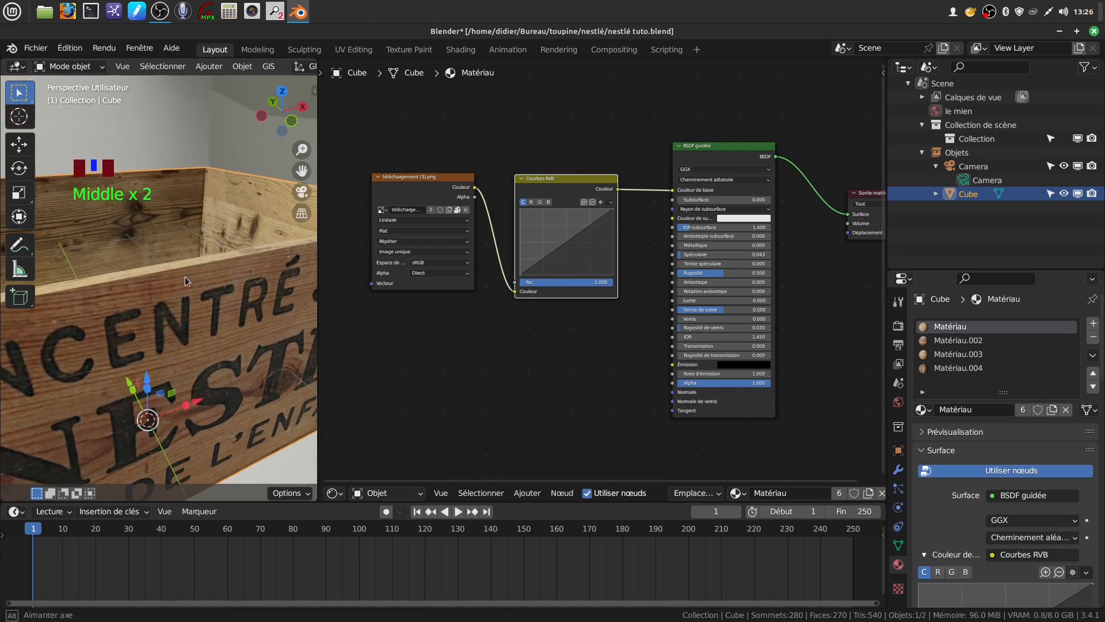
scroll(510, 402, "up", 3)
middle_click_drag(510, 357, 527, 289)
left_click(525, 196)
mouse_move(562, 266)
left_mouse_down()
mouse_move(541, 239)
mouse_move(565, 268)
mouse_move(560, 259)
left_mouse_up()
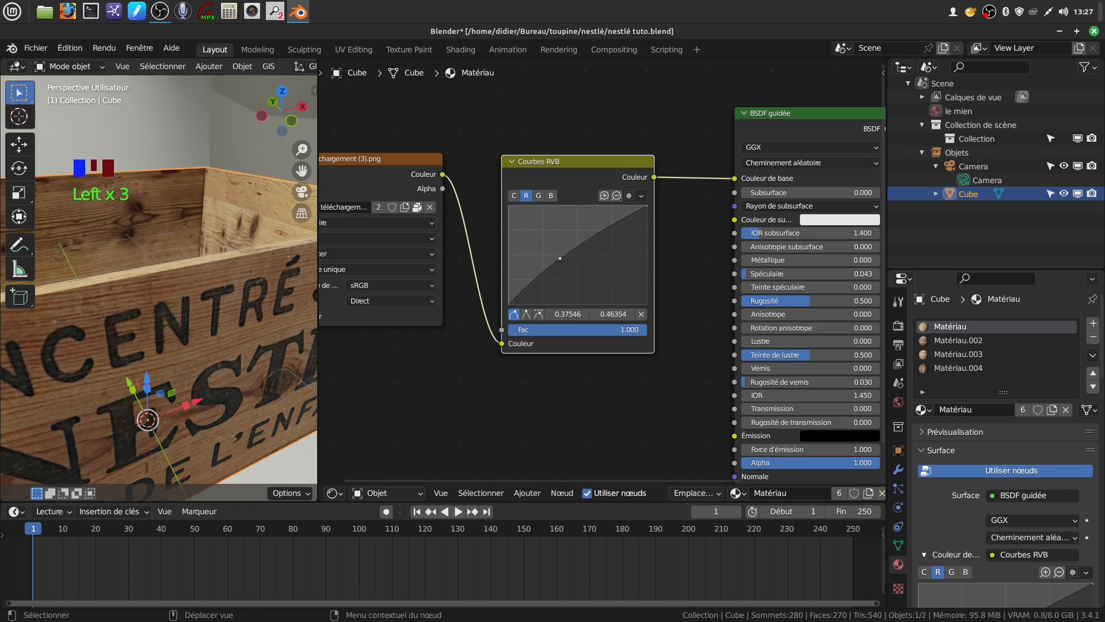
middle_click_drag(230, 294, 269, 280)
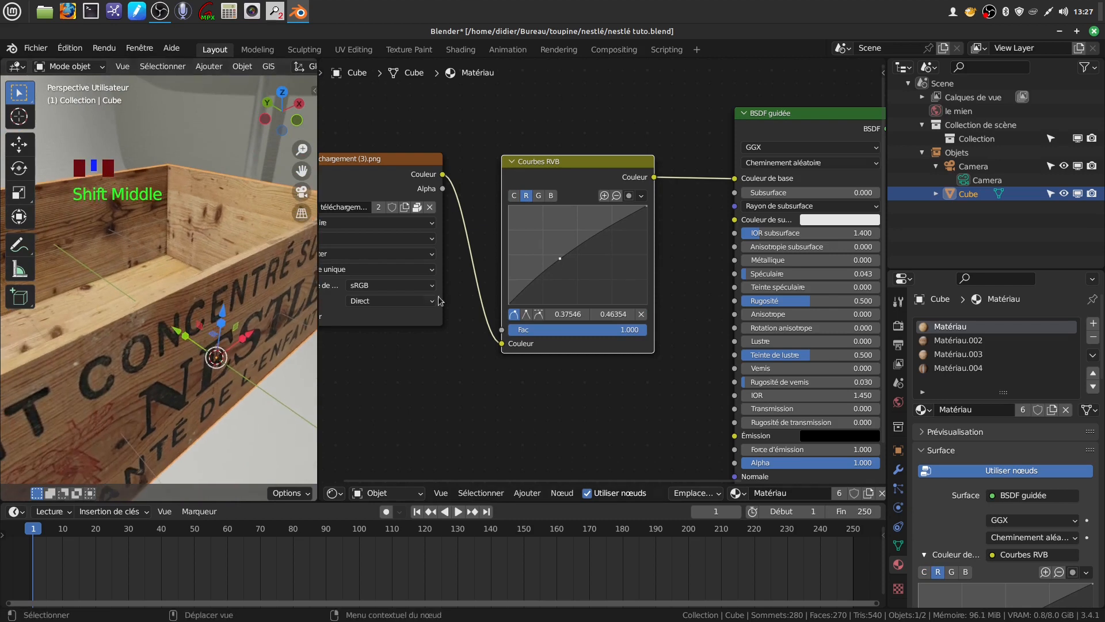
left_click_drag(562, 260, 567, 252)
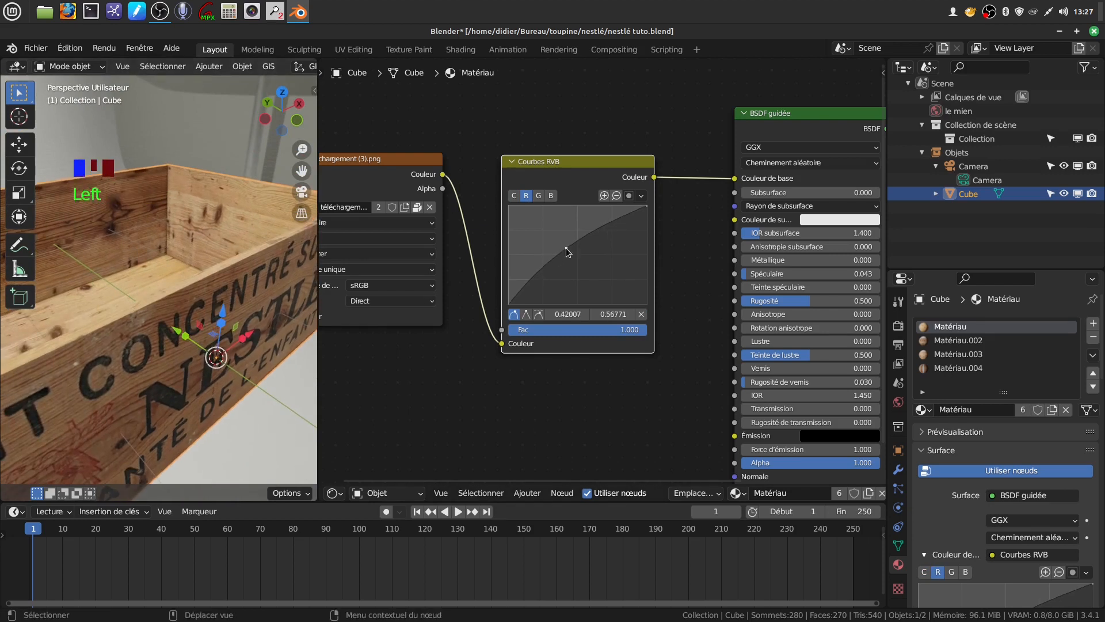
Step: Deselect the crate, move the image texture node farther away and insert a Gamma node between it and the RGB Curves node
scroll(144, 322, "down", 3)
middle_click_drag(144, 322, 320, 367)
left_click(185, 347)
scroll(445, 387, "up", 3)
middle_click_drag(424, 378, 605, 353)
scroll(532, 351, "down", 5)
scroll(534, 351, "down", 4)
left_click_drag(556, 212, 435, 210)
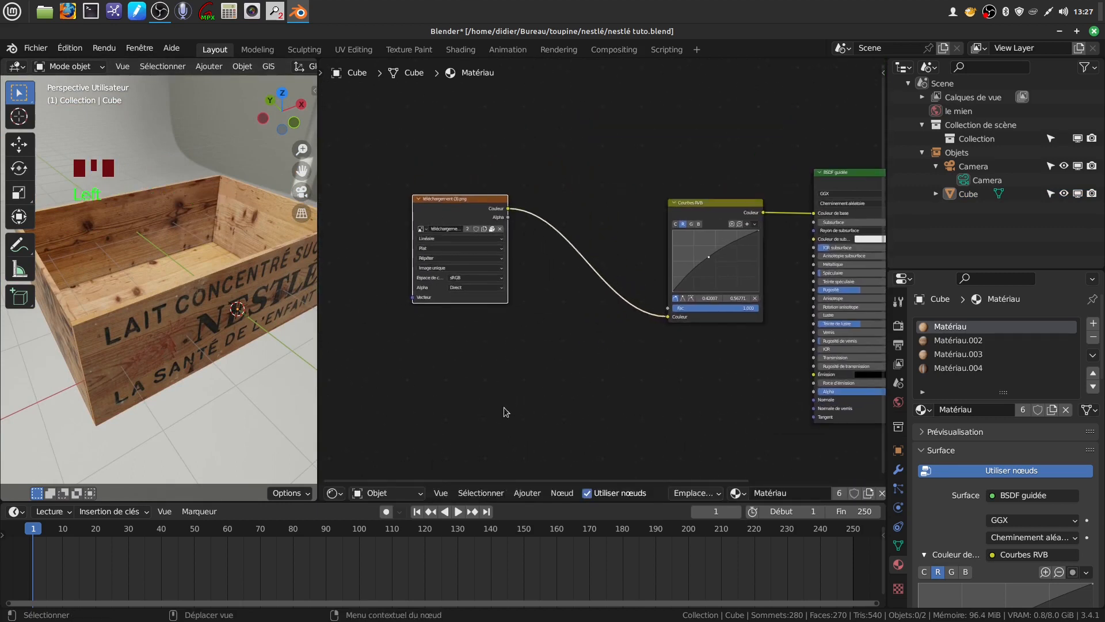
left_click(535, 492)
mouse_move(554, 409)
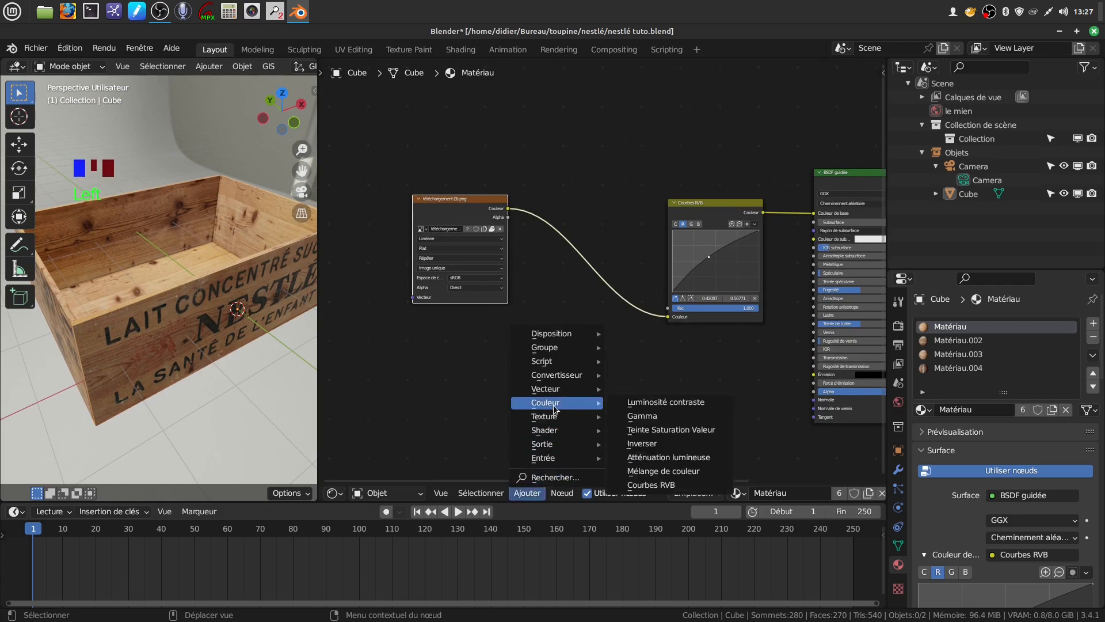
left_click(642, 416)
left_click(595, 358)
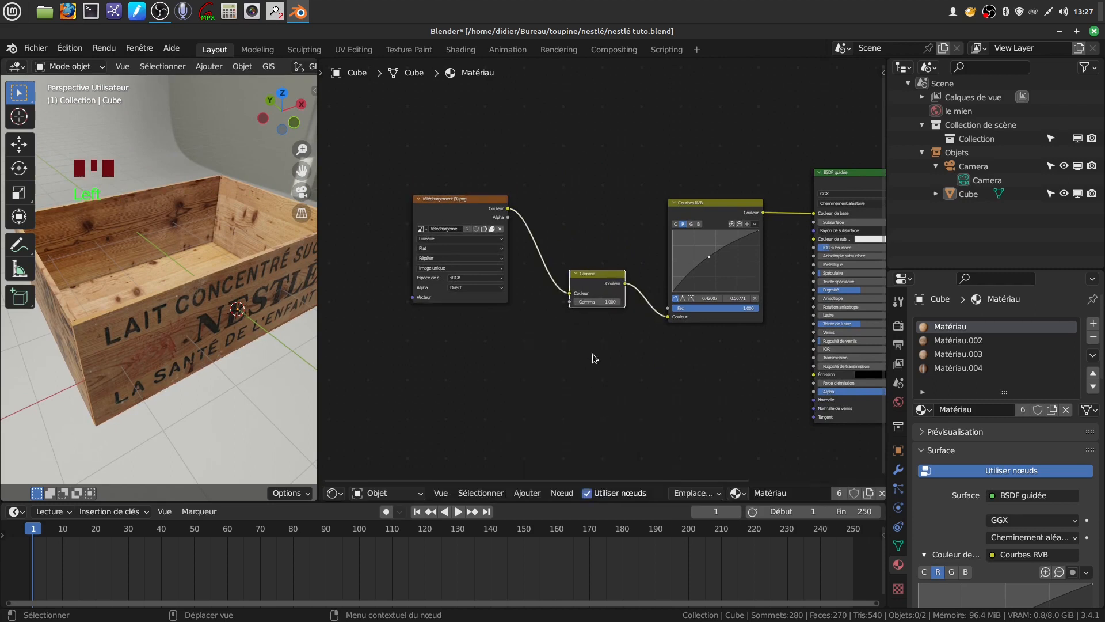
scroll(593, 359, "up", 11)
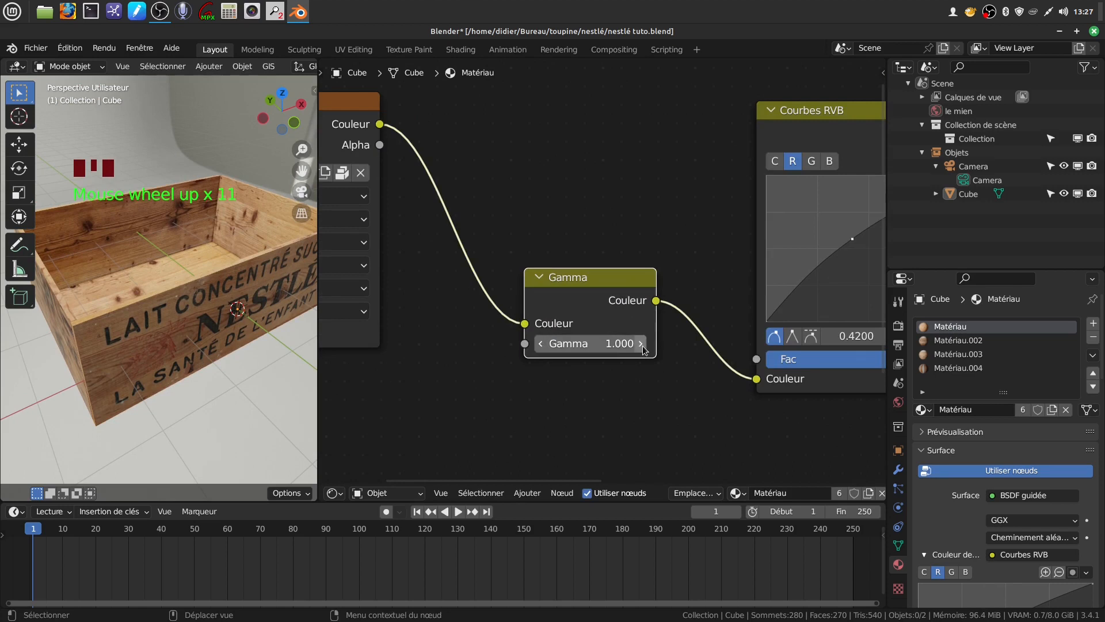
Step: Set the Gamma node's value to 1.100 and check the crate's wood colour in the rendered view
left_click(640, 342)
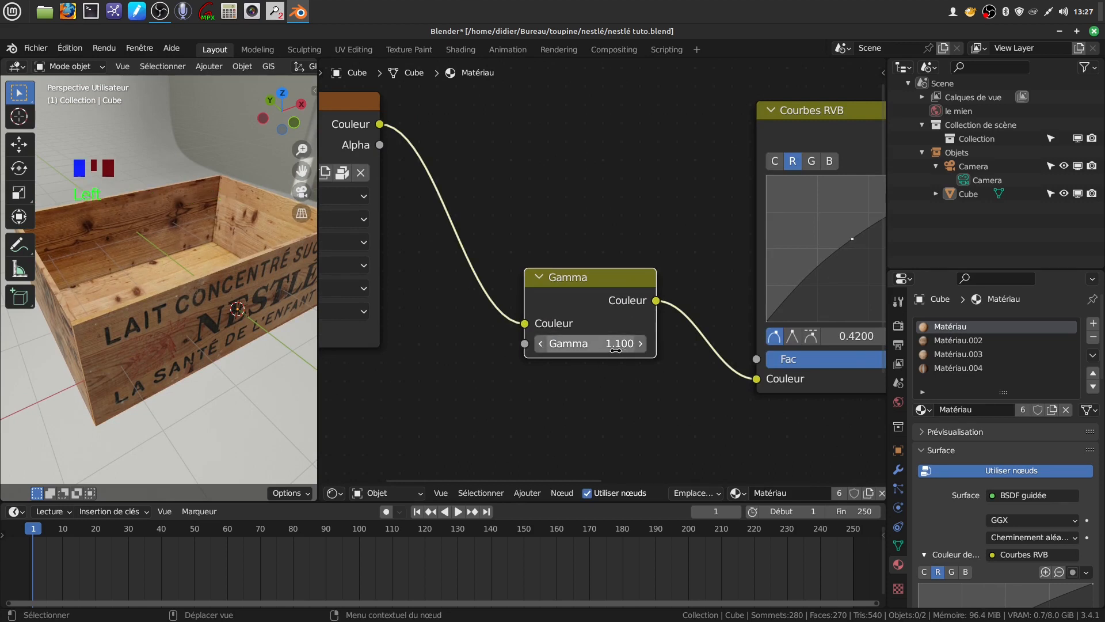
scroll(126, 330, "down", 3)
middle_click_drag(126, 331, 171, 250)
scroll(156, 308, "up", 3)
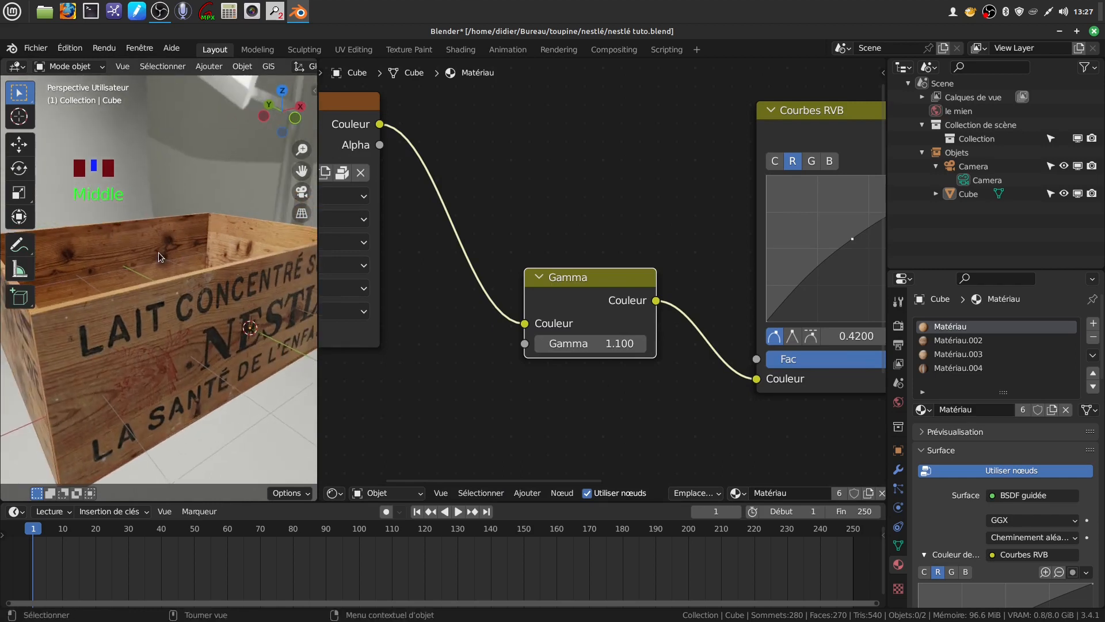
scroll(178, 319, "down", 2)
mouse_move(179, 315)
middle_mouse_down()
mouse_move(227, 269)
mouse_move(193, 322)
middle_mouse_up()
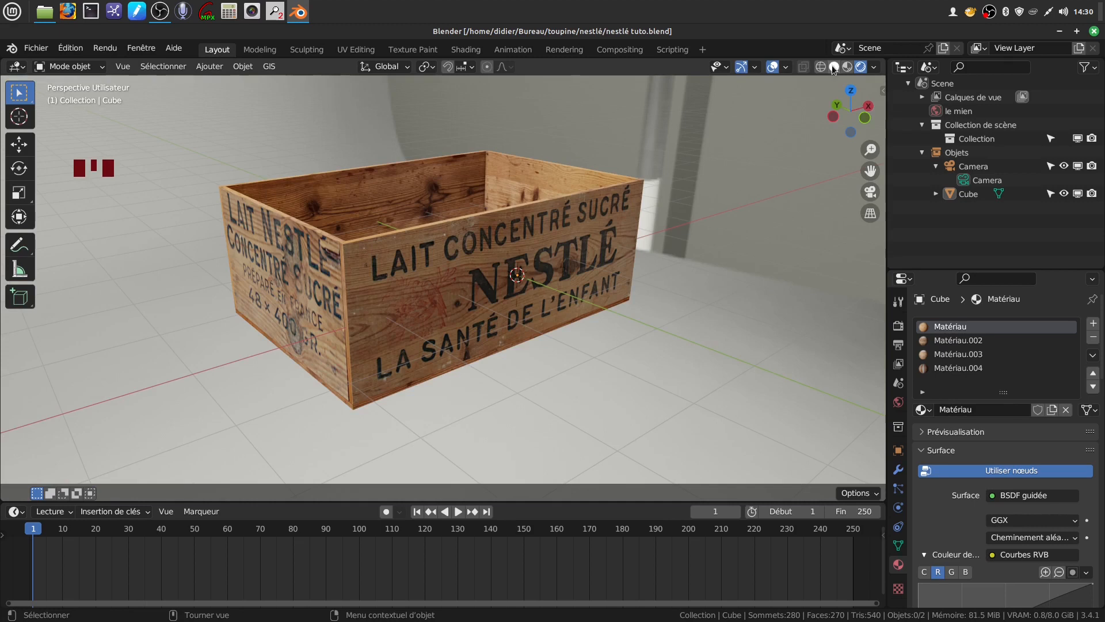
Step: Switch the viewport to solid shading and add a circle mesh to the scene
left_click(832, 66)
middle_click_drag(534, 264, 429, 260, "shift")
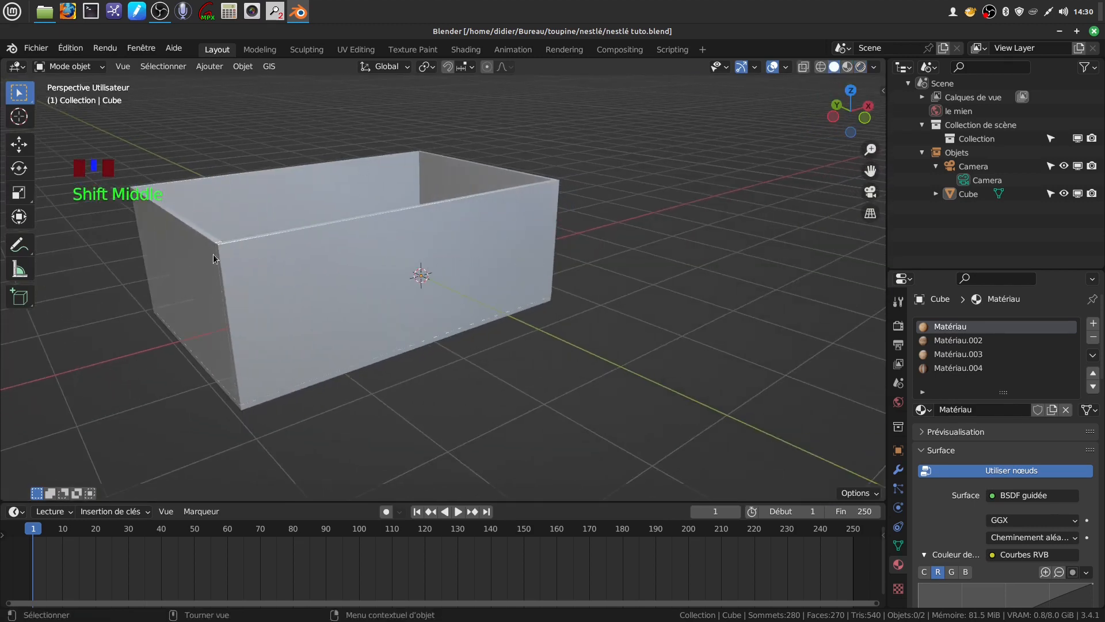
left_click(244, 67)
mouse_move(209, 66)
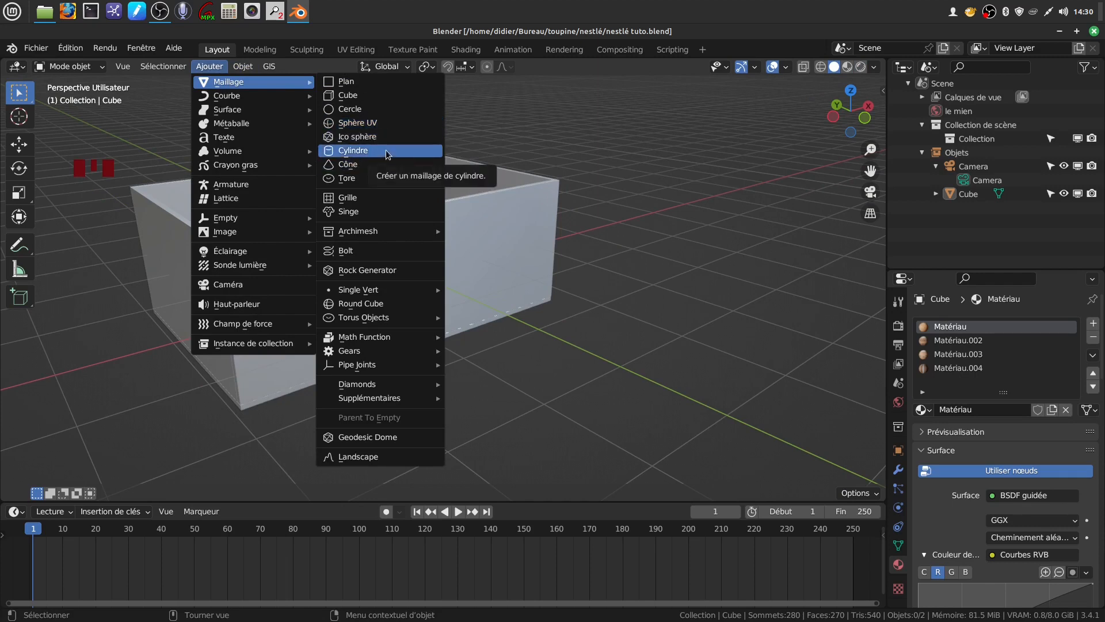
left_click(370, 110)
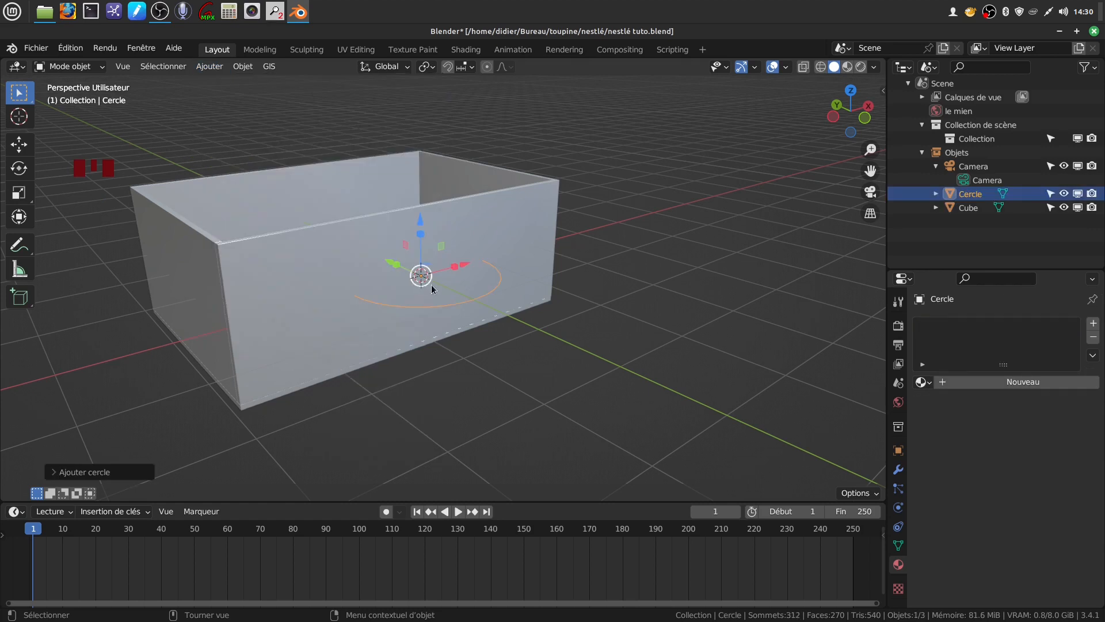
Step: Move the circle along the Y axis until it lies outside the crate
scroll(431, 284, "down", 3)
middle_click_drag(431, 284, 476, 295)
left_click_drag(400, 284, 477, 312)
middle_click_drag(593, 360, 526, 304, "shift")
scroll(567, 361, "up", 3)
key("grave")
middle_click_drag(567, 350, 544, 300)
scroll(558, 244, "up", 2)
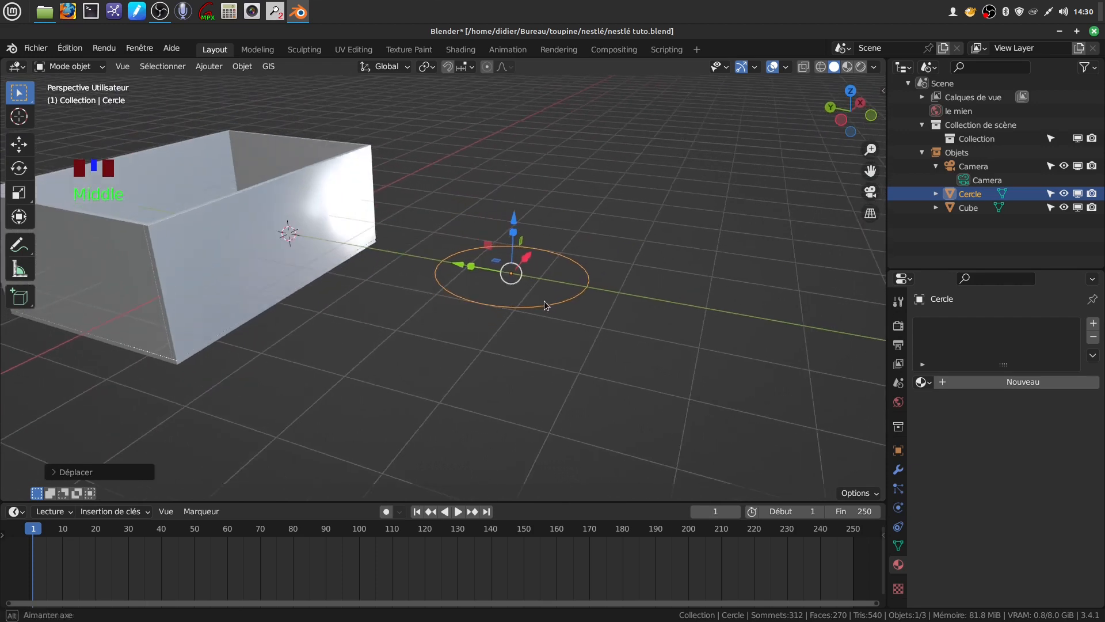
Step: Extrude all of the circle's vertices slightly upward in Edit Mode to form a thin ring
key("Tab")
left_click(123, 66)
middle_click_drag(588, 298, 595, 264)
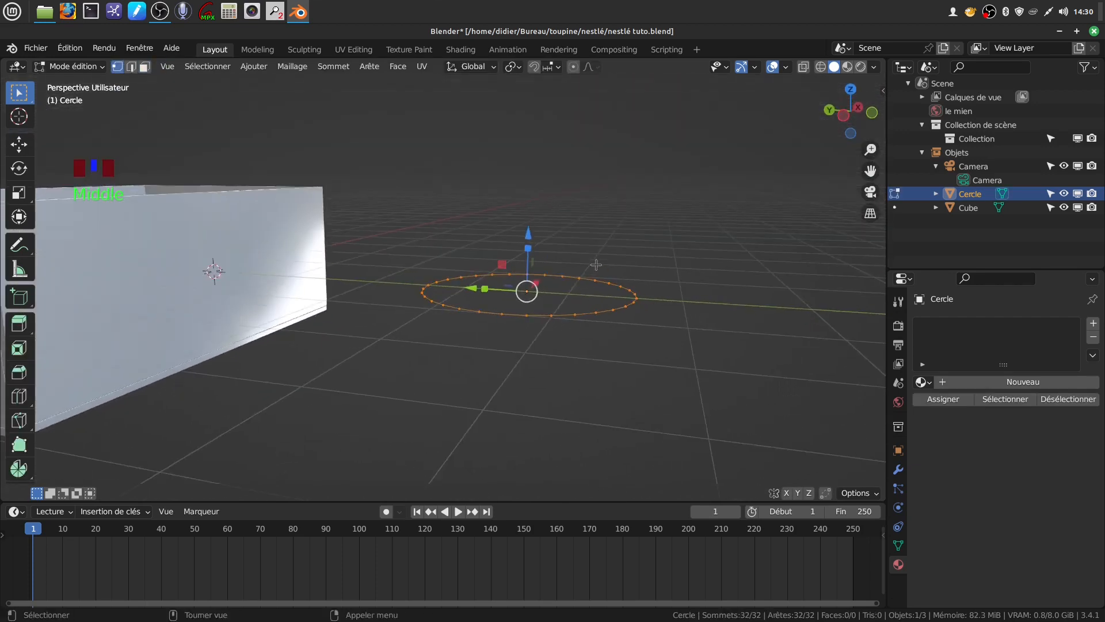
key("e")
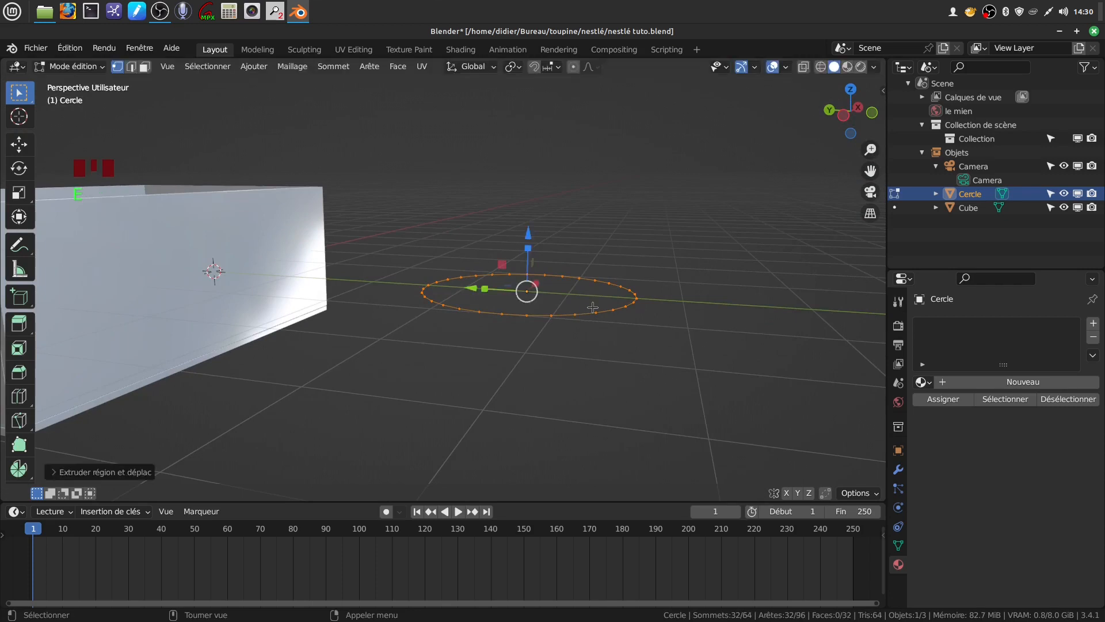
left_click(548, 246)
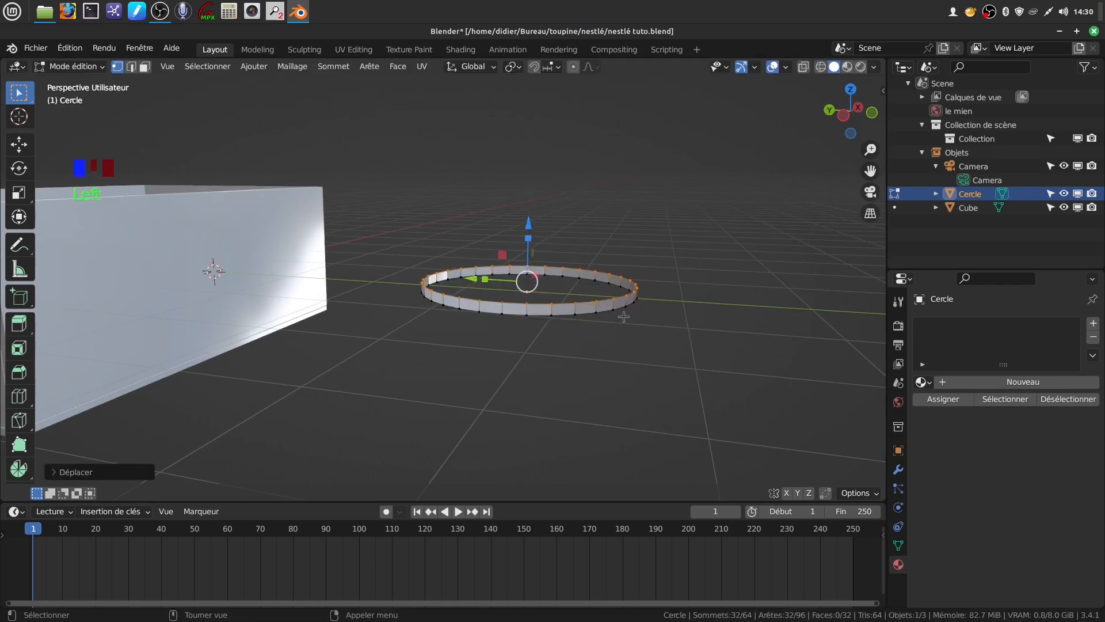
middle_click_drag(625, 316, 633, 321)
left_click_drag(522, 220, 578, 316)
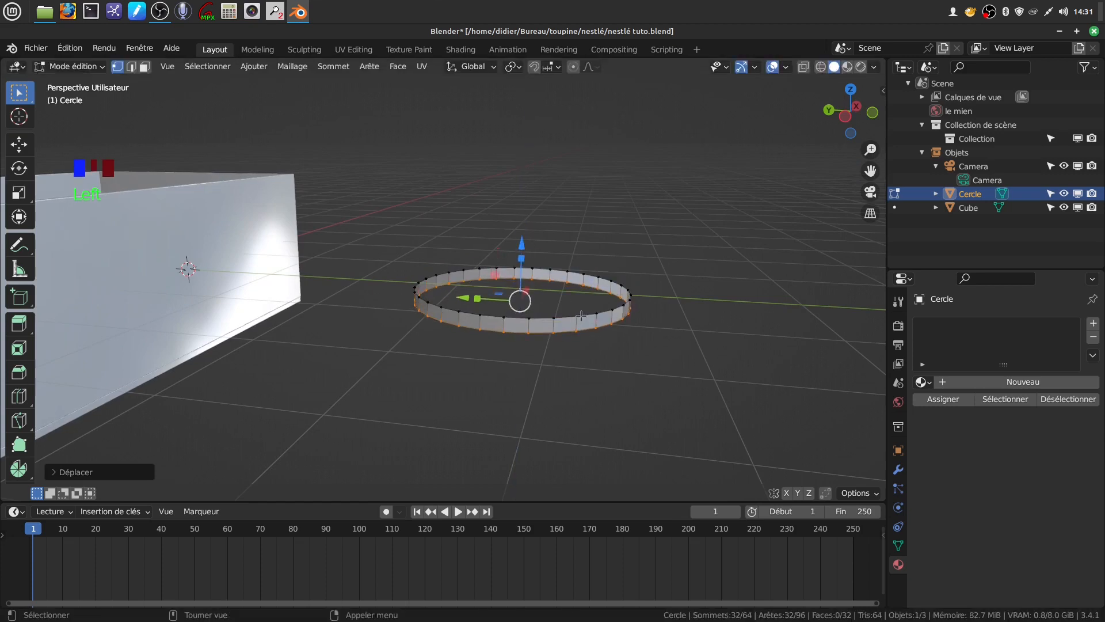
key("ctrl+z")
middle_click_drag(608, 329, 585, 338)
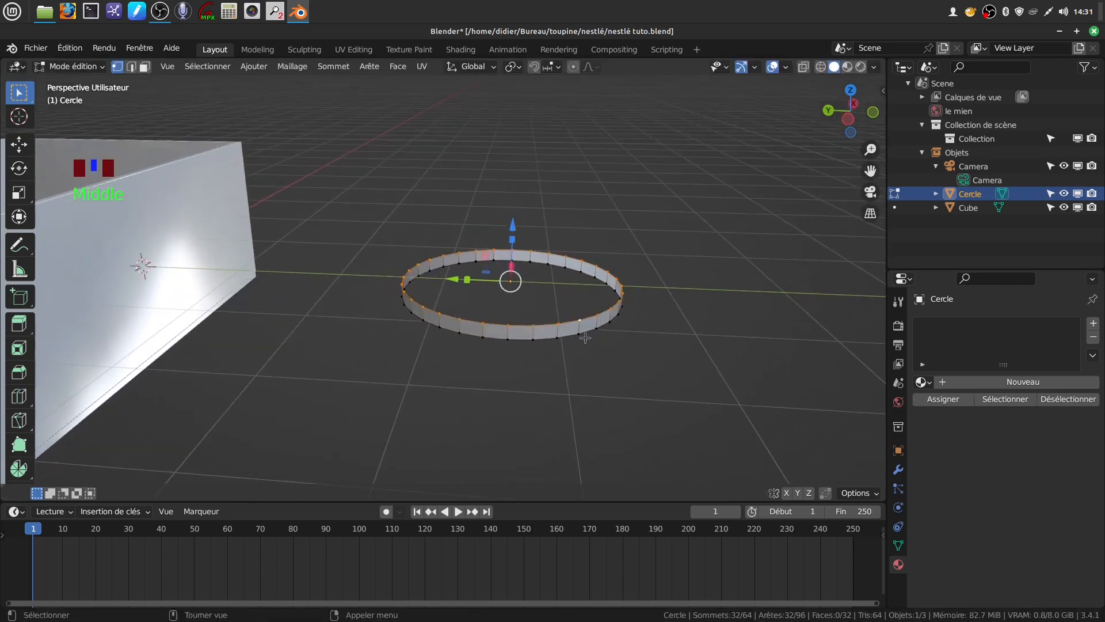
Step: Extrude the ring's upper edge inward to near the centre and fill the small remaining hole with a face
key("e")
key("s")
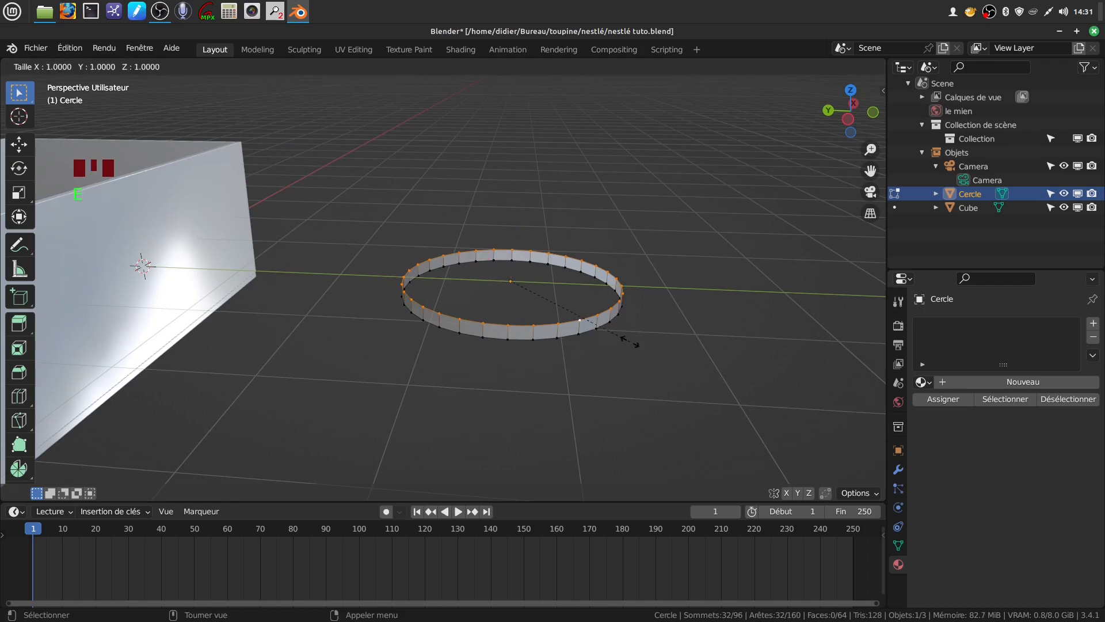
left_click(526, 289)
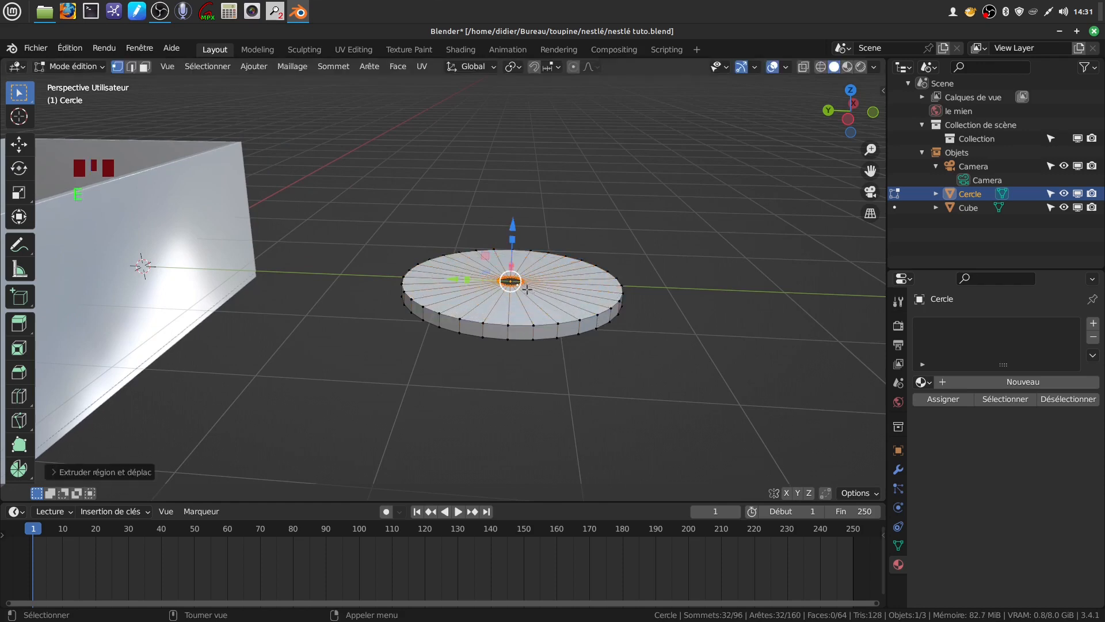
key("f")
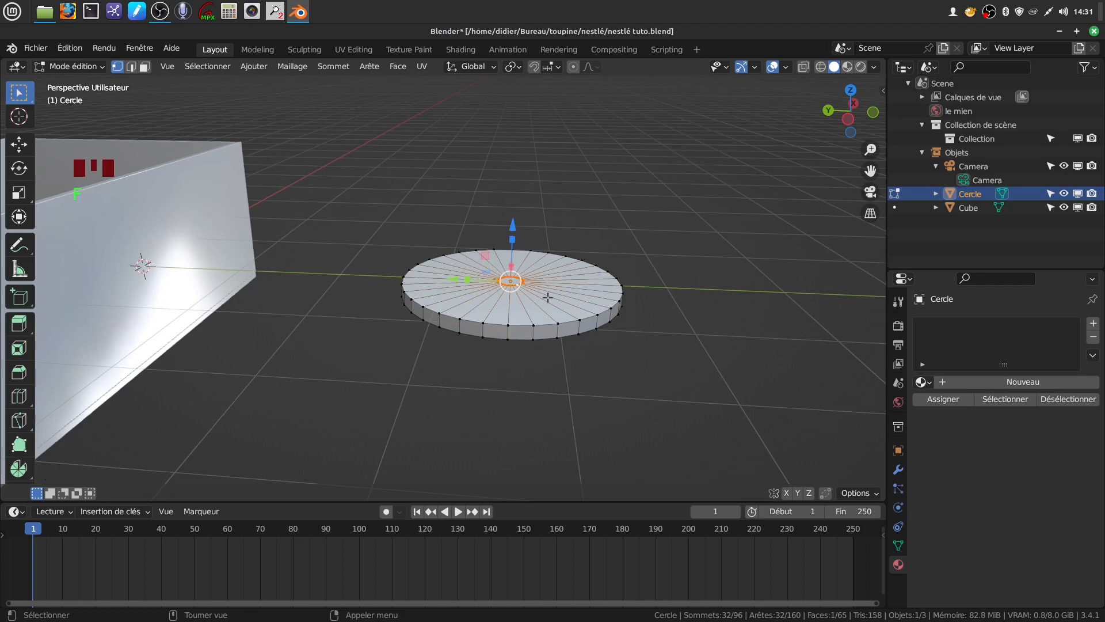
Step: Add five evenly spaced concentric loop cuts to the disc's top surface
key("ctrl+r")
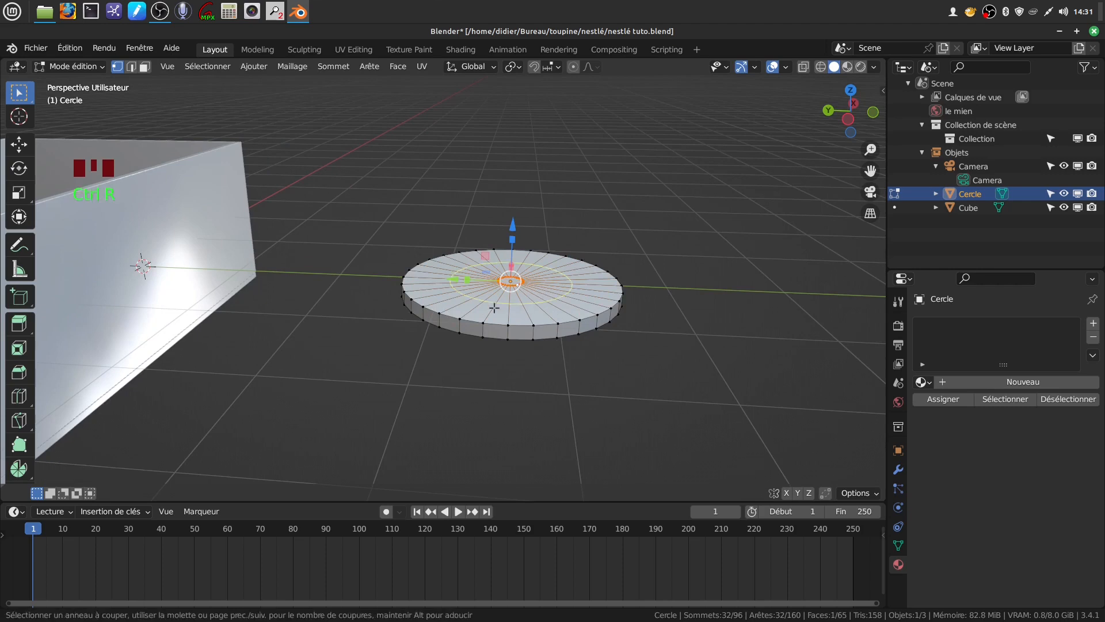
scroll(494, 308, "up", 4)
left_click(494, 308)
right_click(494, 308)
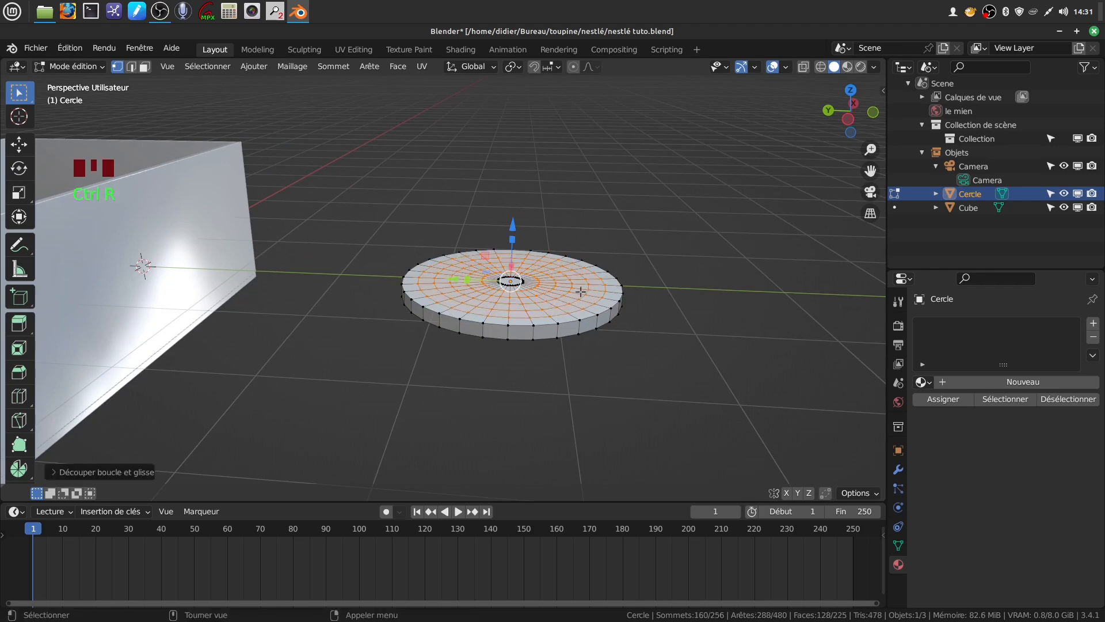
Step: Bevel the disc's outer top edge loop with three segments and a width of about 0.06 m
middle_click_drag(585, 292, 557, 245)
middle_click_drag(441, 261, 468, 281)
scroll(513, 323, "up", 3)
middle_click_drag(518, 315, 534, 320)
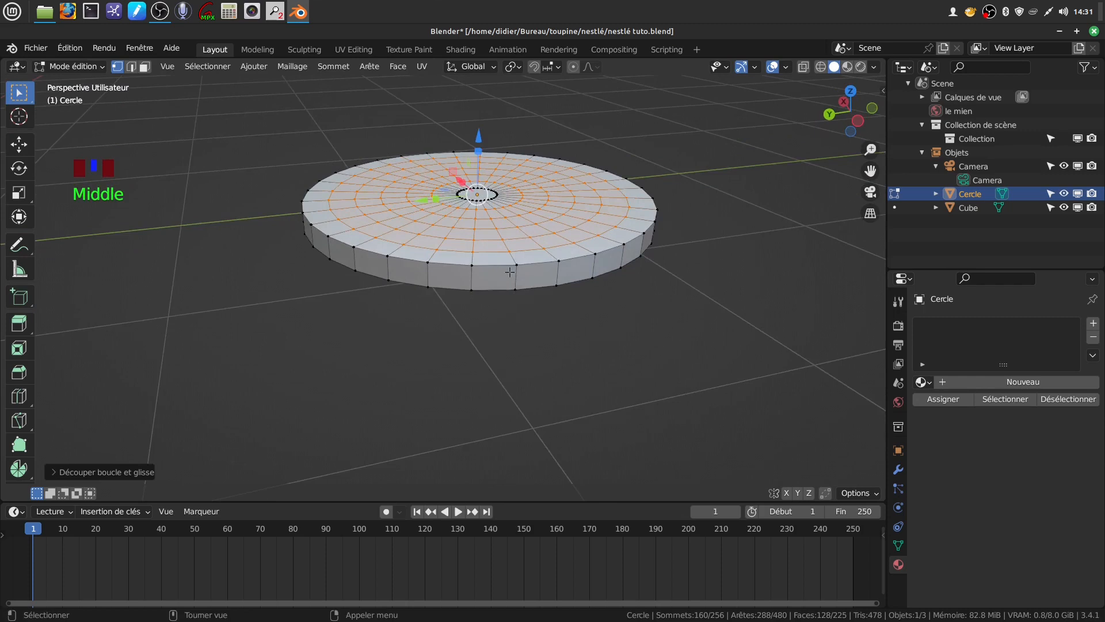
left_click(537, 258, "alt")
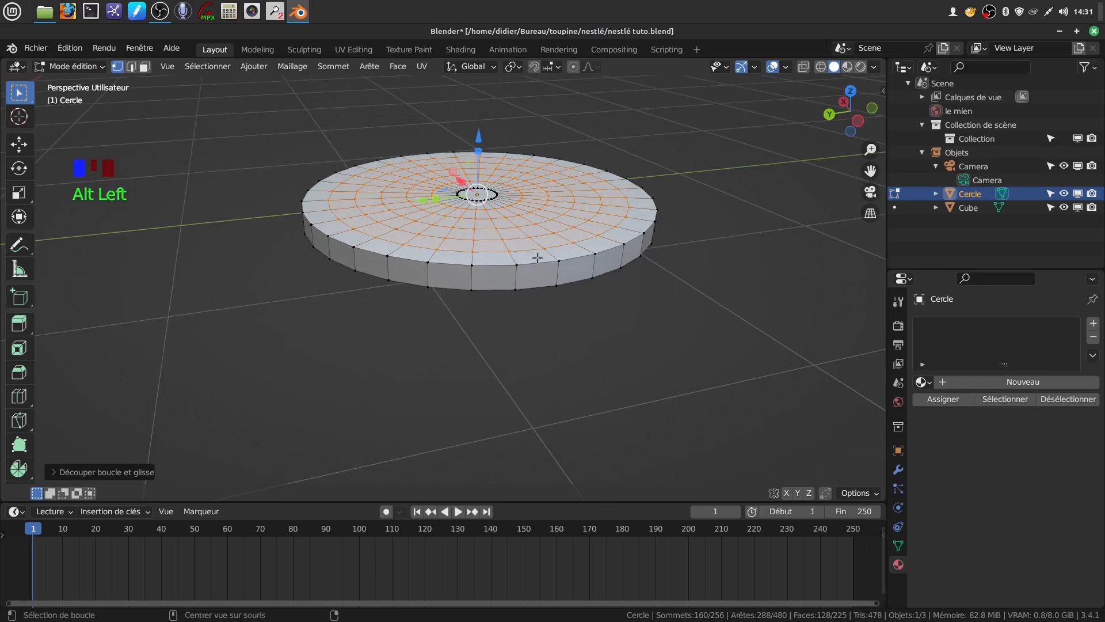
key("ctrl")
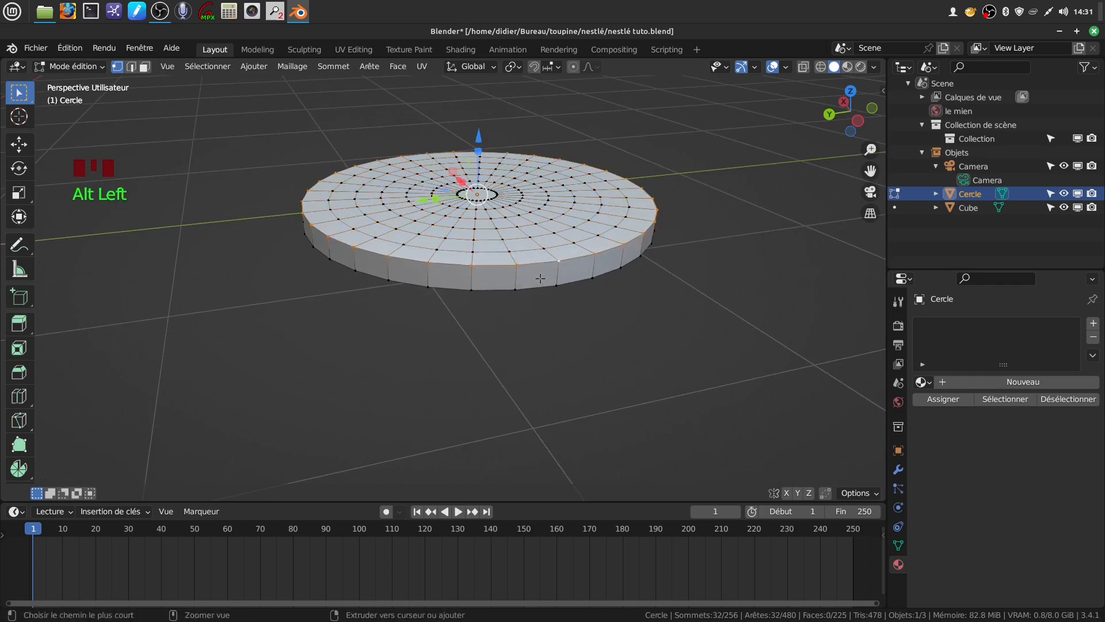
key("ctrl+b")
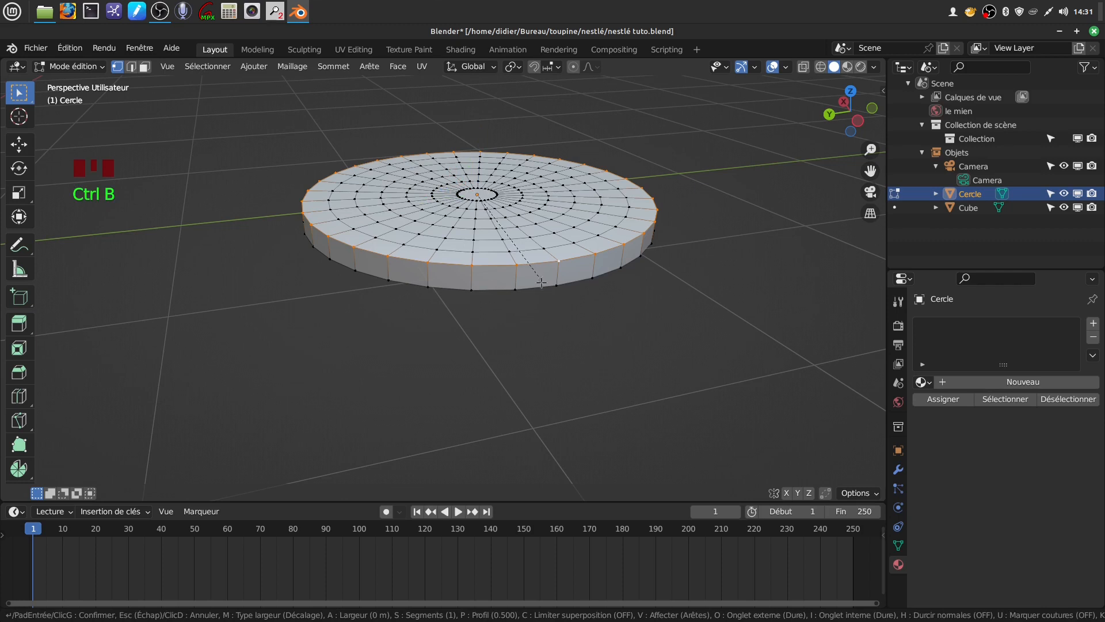
scroll(545, 288, "up", 1)
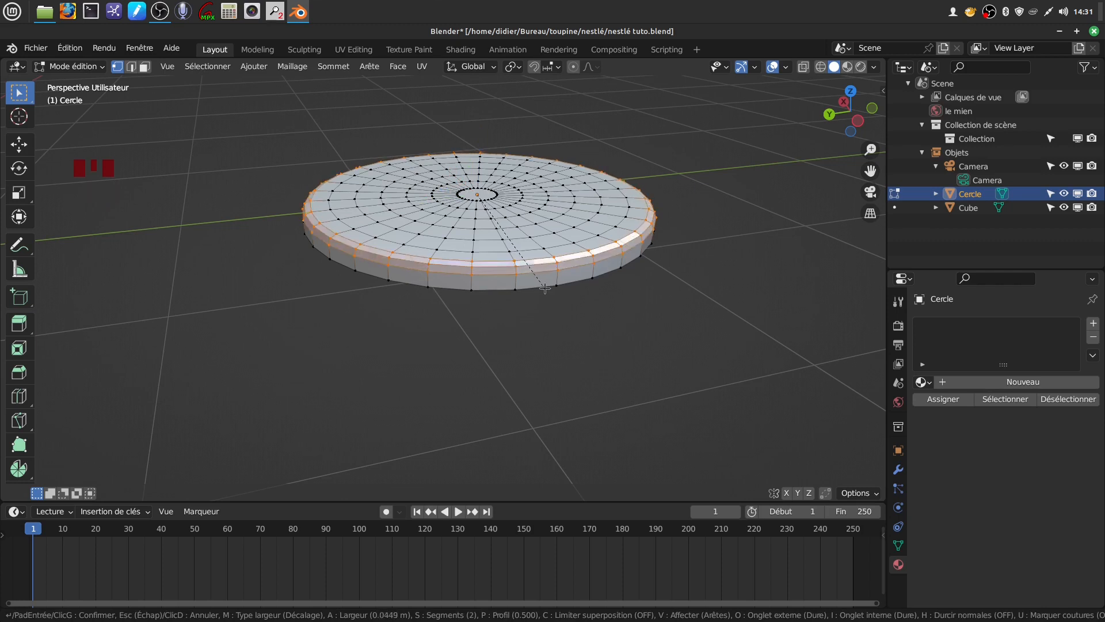
scroll(544, 292, "up", 2)
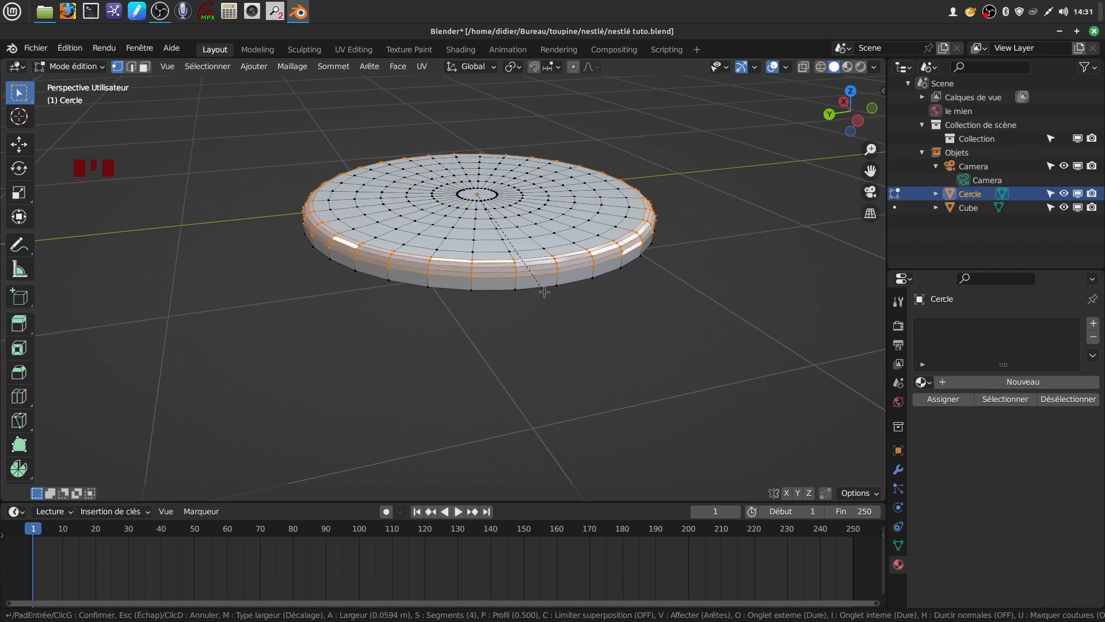
left_click(545, 292)
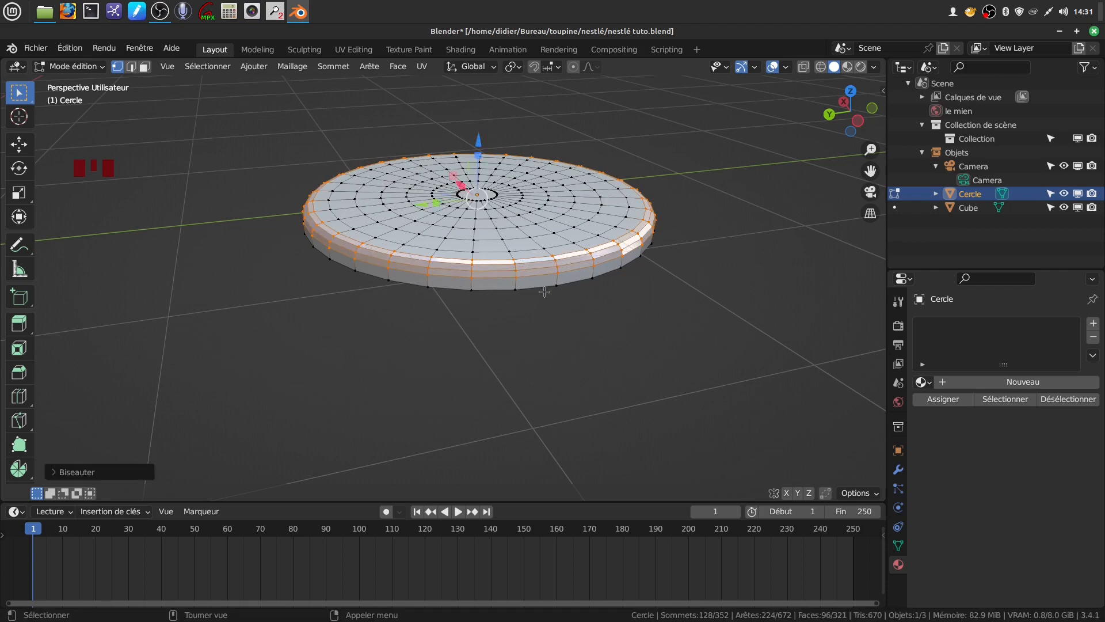
Step: Extrude the disc's open bottom edge loop inward to form the underside with a narrower central opening
left_click(541, 287, "alt")
middle_click_drag(541, 288, 690, 264)
key("e")
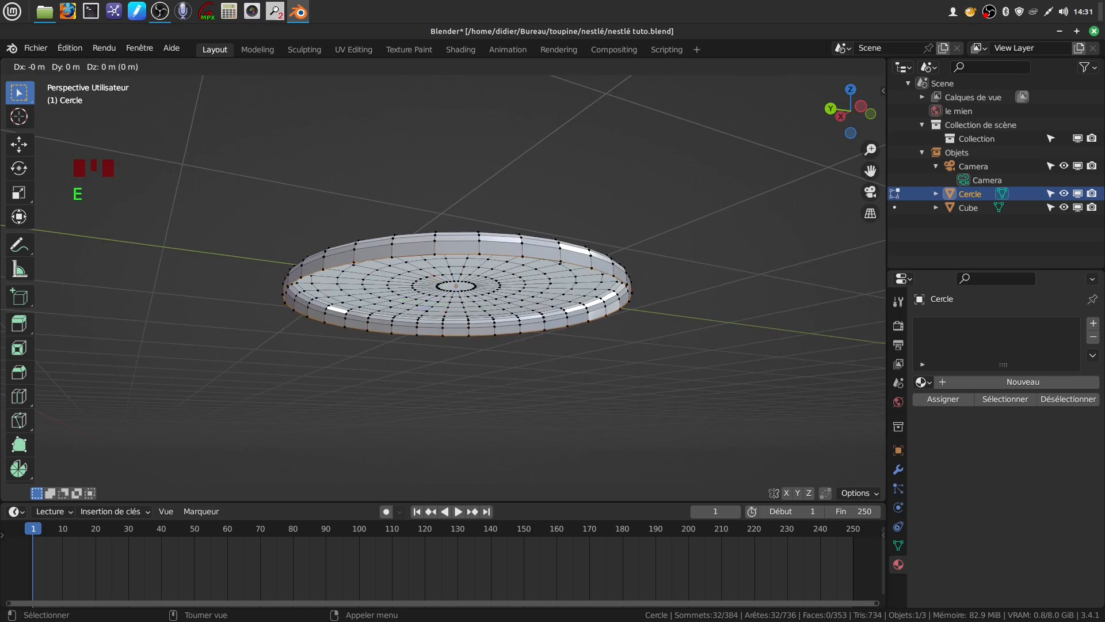
left_click(554, 319)
scroll(568, 333, "down", 3)
mouse_move(569, 334)
middle_mouse_down()
mouse_move(567, 424)
mouse_move(559, 316)
middle_mouse_up()
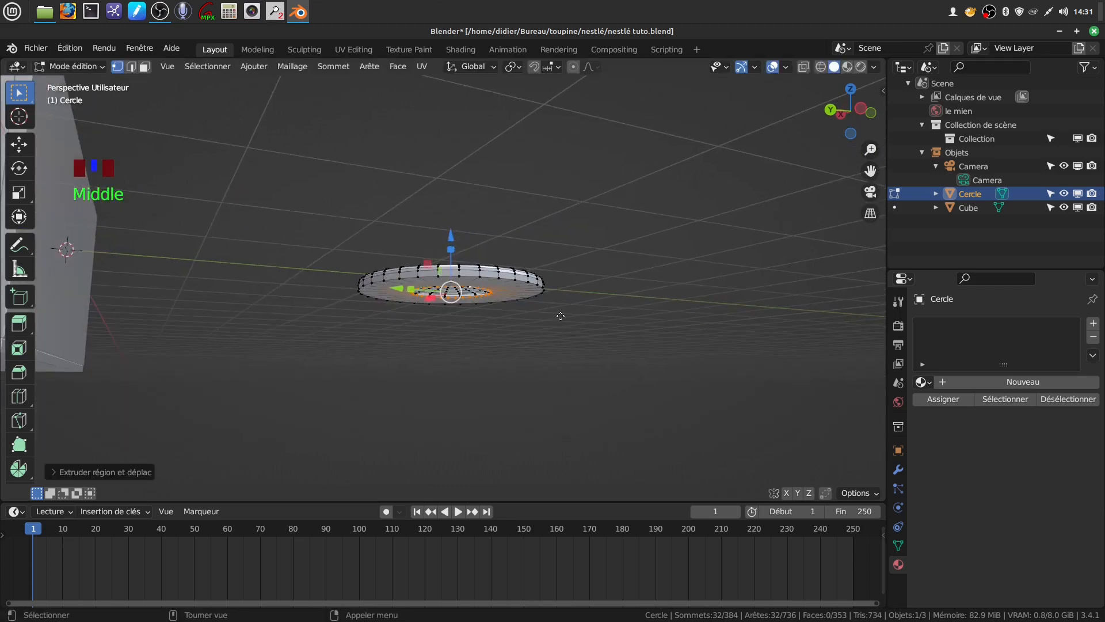
Step: Extrude the underside's inner loop downward into a long shaft and scale its lower end to taper slightly
key("e")
left_click_drag(455, 231, 449, 449)
middle_click_drag(448, 449, 493, 313)
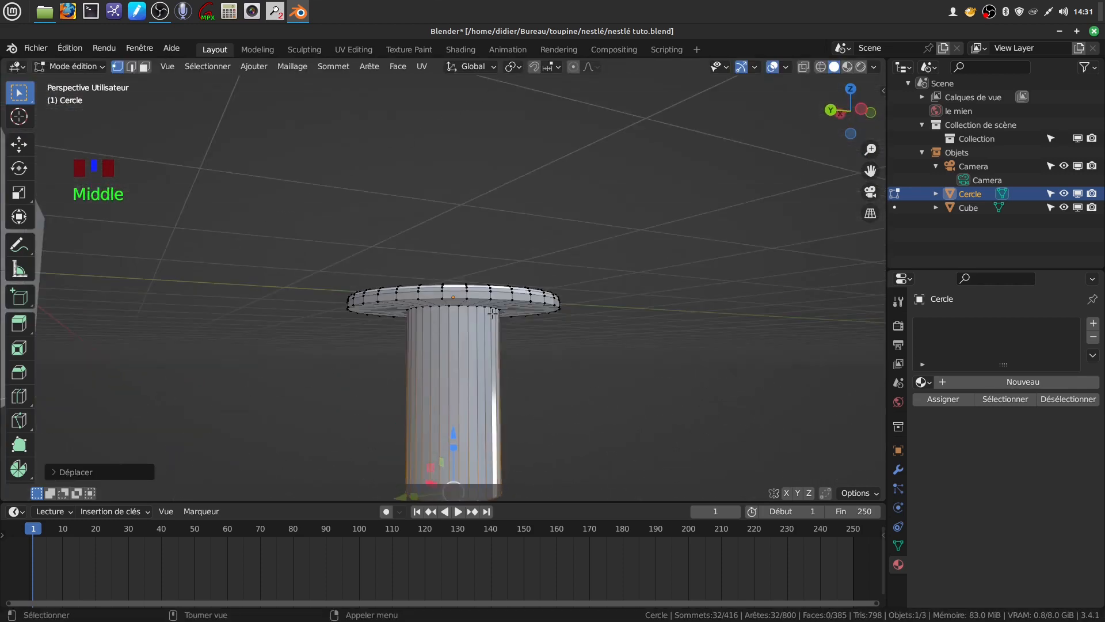
middle_click_drag(484, 352, 545, 351, "shift")
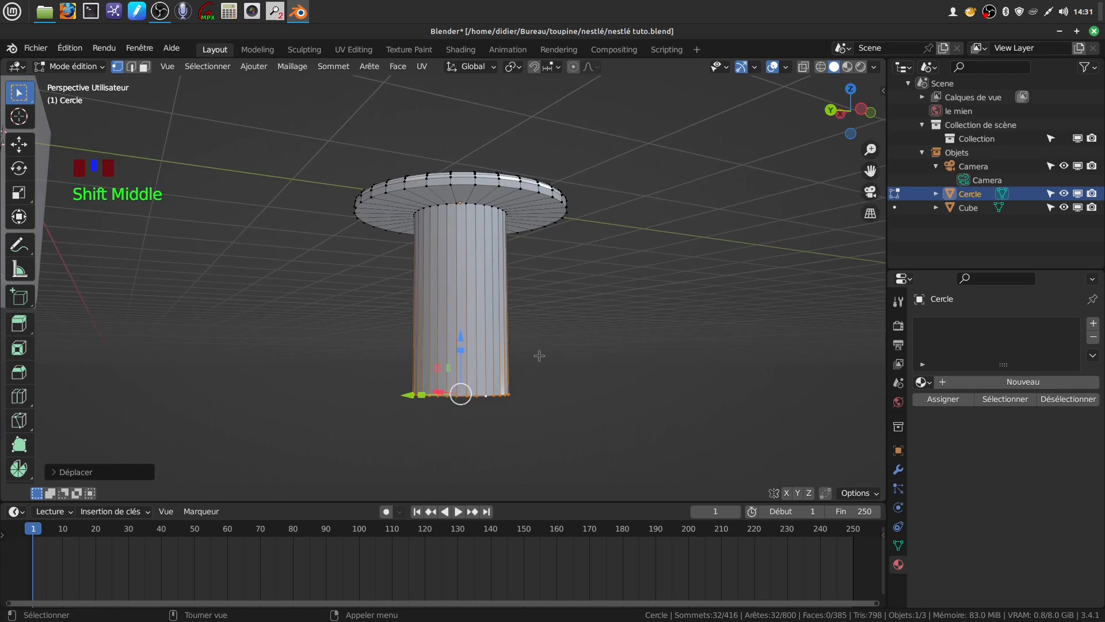
key("s")
left_click(518, 353)
Step: Bevel the outer edge loop on the underside of the head with a narrow three-segment bevel
scroll(549, 169, "up", 2)
middle_click_drag(549, 170, 538, 238)
scroll(521, 258, "up", 3)
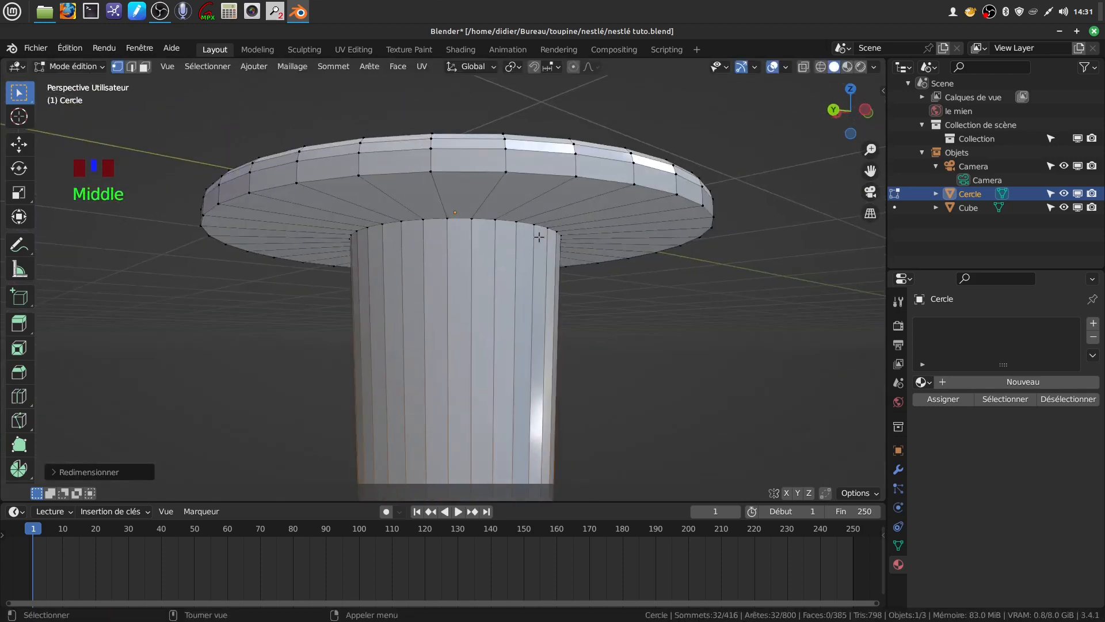
left_click(598, 181, "alt")
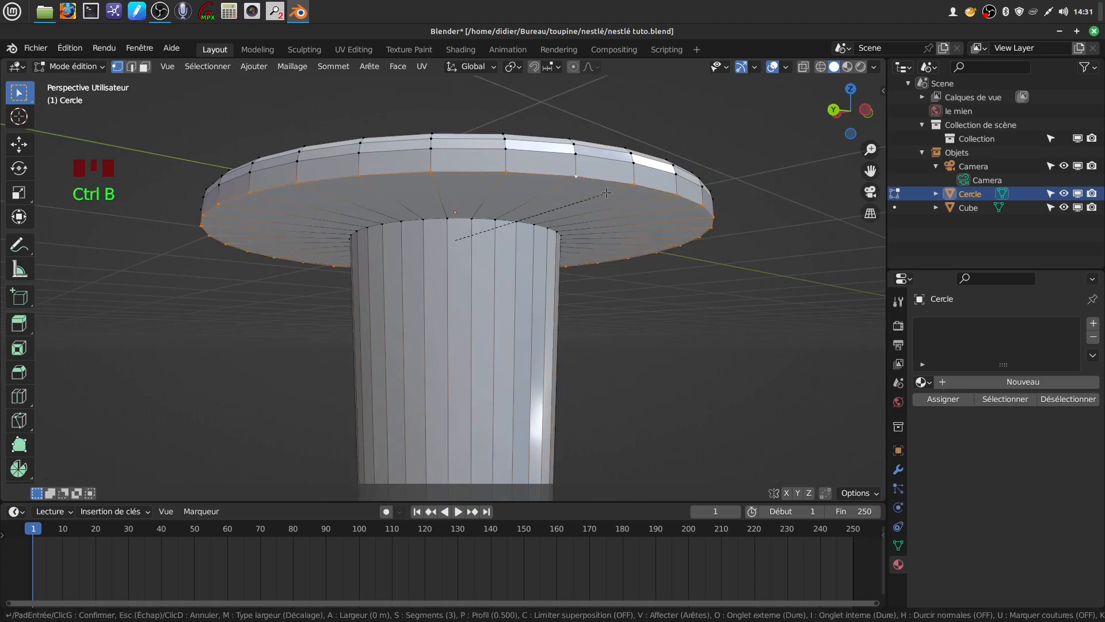
left_click(612, 190)
middle_click_drag(454, 237, 599, 257)
Step: Return to Object Mode and apply smooth shading to the headed shaft
scroll(599, 256, "down", 4)
key("Tab")
mouse_move(547, 224)
middle_mouse_down()
mouse_move(578, 209)
mouse_move(541, 226)
mouse_move(560, 185)
mouse_move(520, 274)
mouse_move(399, 199)
mouse_move(421, 178)
mouse_move(417, 233)
middle_mouse_up()
right_click(541, 225)
left_click(519, 226)
Step: In Edit Mode, mark UV seams on the edge loop where the shaft meets the head and on the head's lower rim loop
scroll(488, 261, "down", 3)
scroll(400, 194, "up", 2)
scroll(529, 301, "up", 4)
middle_click_drag(529, 299, 491, 173)
key("Tab")
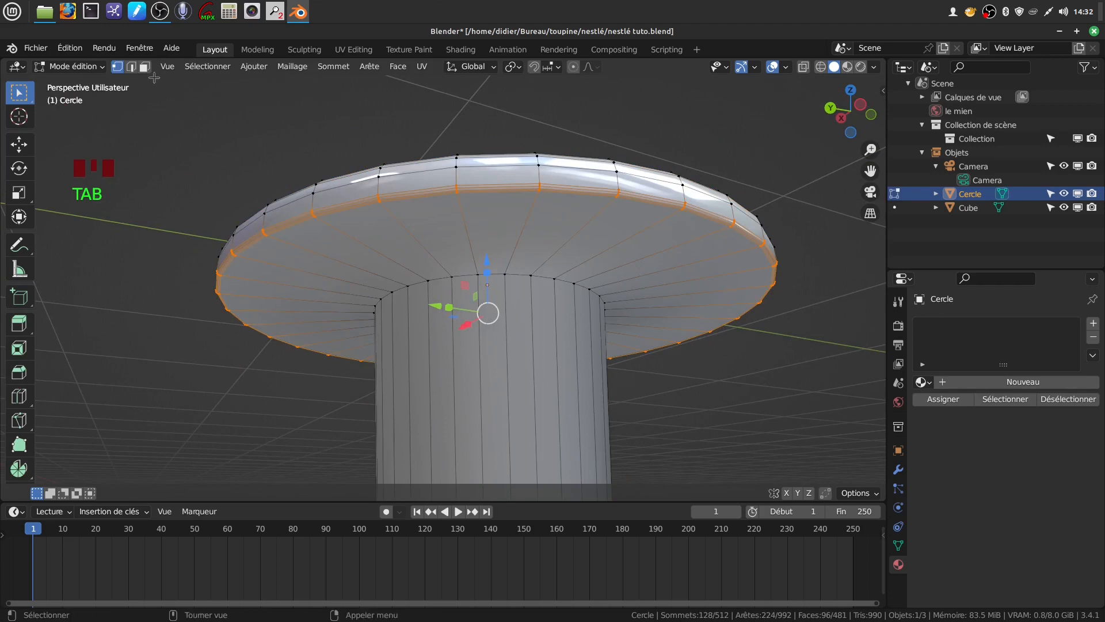
left_click(131, 66)
left_click(522, 274, "alt")
mouse_move(522, 274)
middle_mouse_down()
mouse_move(552, 283)
mouse_move(527, 245)
mouse_move(520, 255)
mouse_move(529, 232)
mouse_move(504, 263)
middle_mouse_up()
scroll(521, 254, "up", 2)
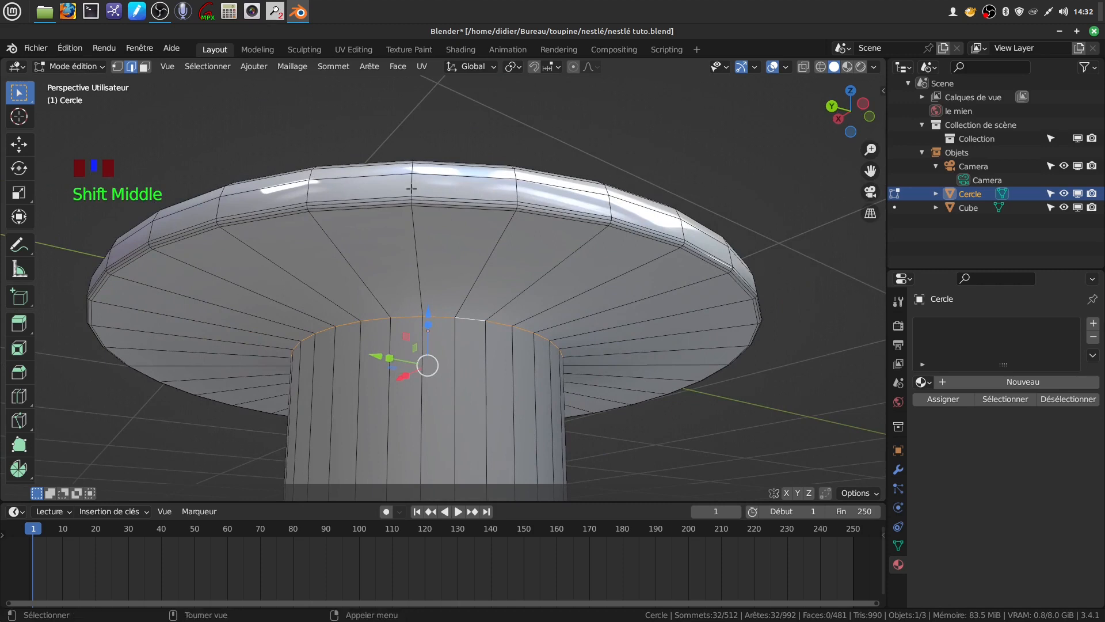
scroll(486, 161, "up", 1)
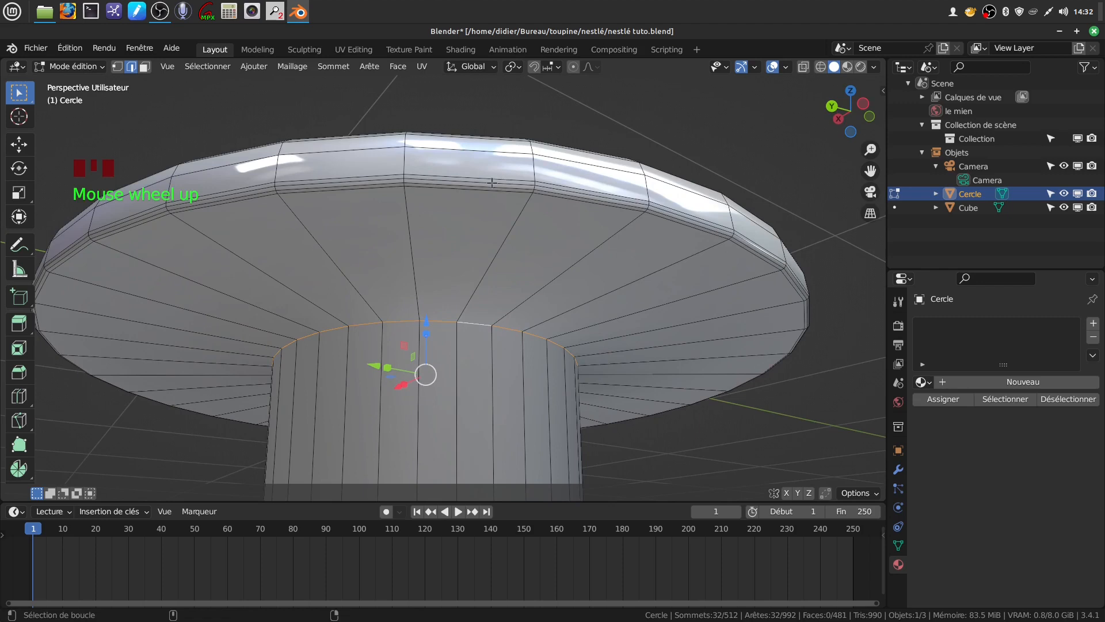
left_click(494, 182, "alt+shift")
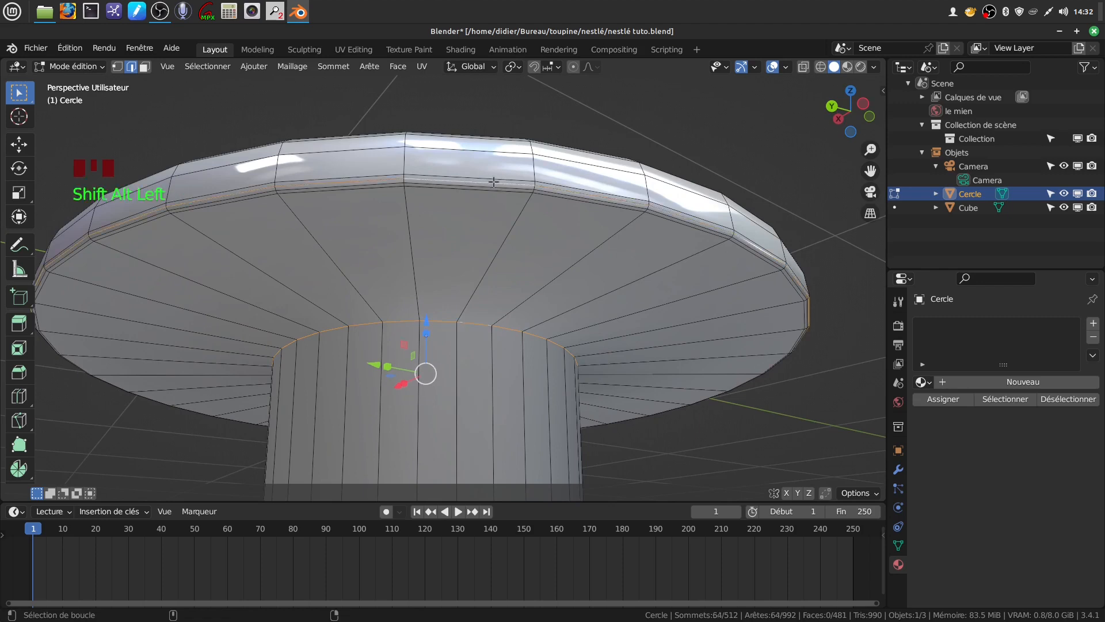
scroll(494, 181, "down", 3)
middle_click_drag(494, 182, 725, 139)
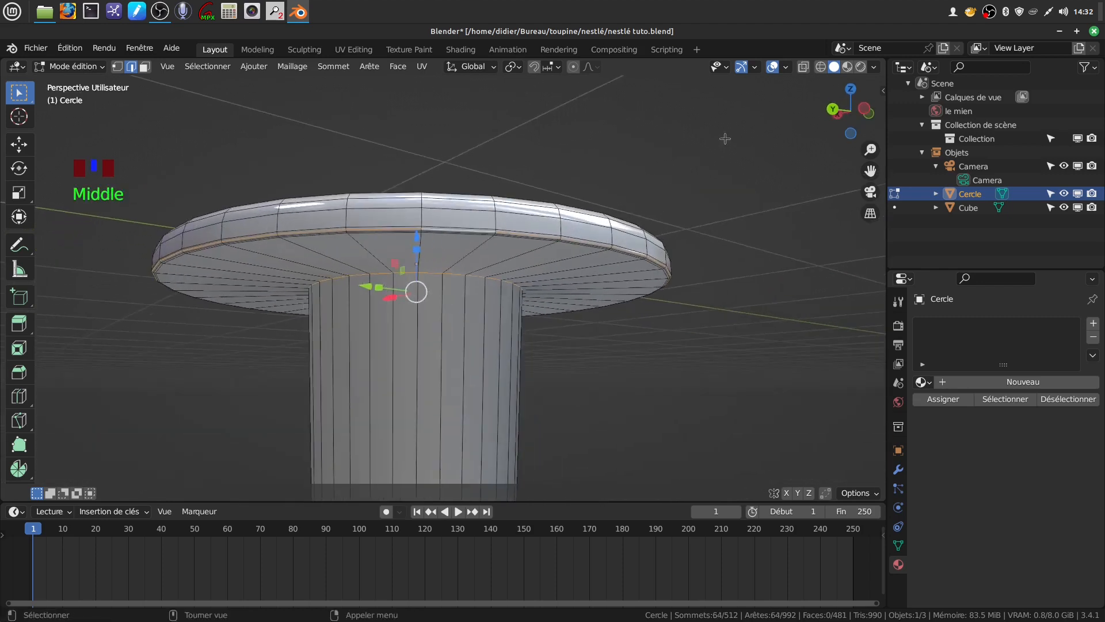
scroll(602, 293, "up", 2)
middle_click_drag(599, 284, 732, 182)
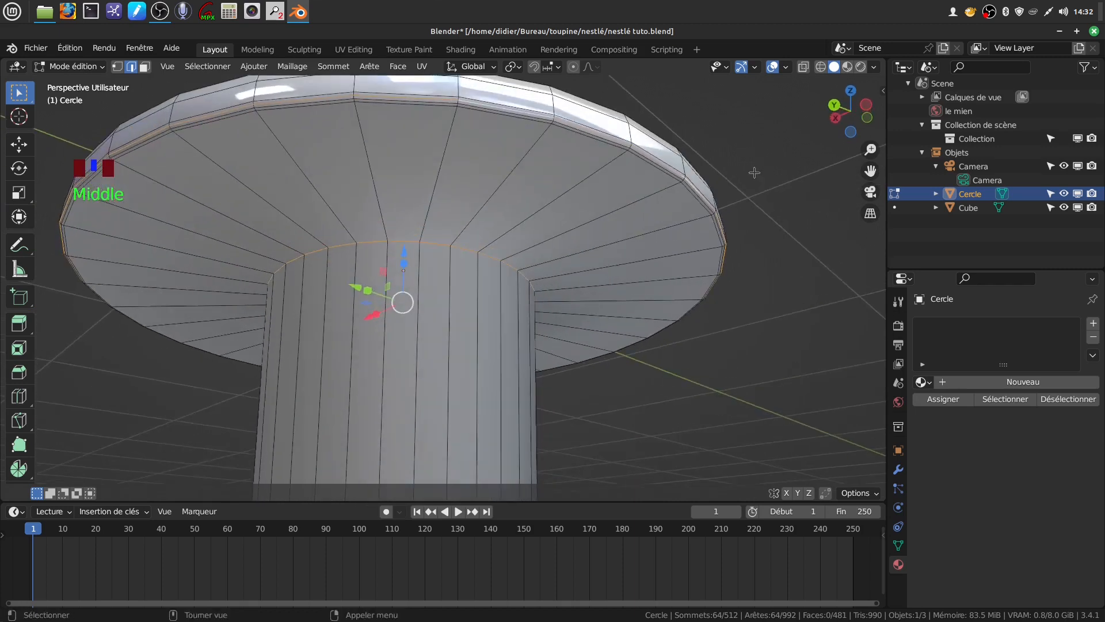
right_click(738, 201)
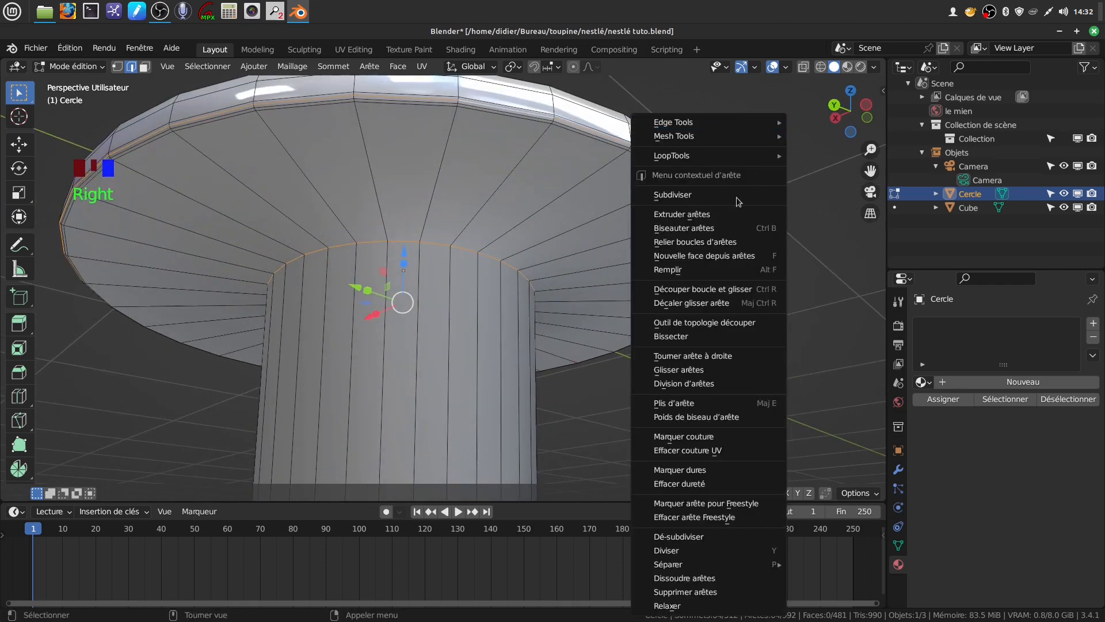
left_click(728, 445)
Step: Mark one lengthwise edge of the shaft as a UV seam and return to Object Mode
scroll(495, 328, "down", 3)
middle_click_drag(495, 328, 501, 333)
left_click(500, 336)
right_click(621, 333)
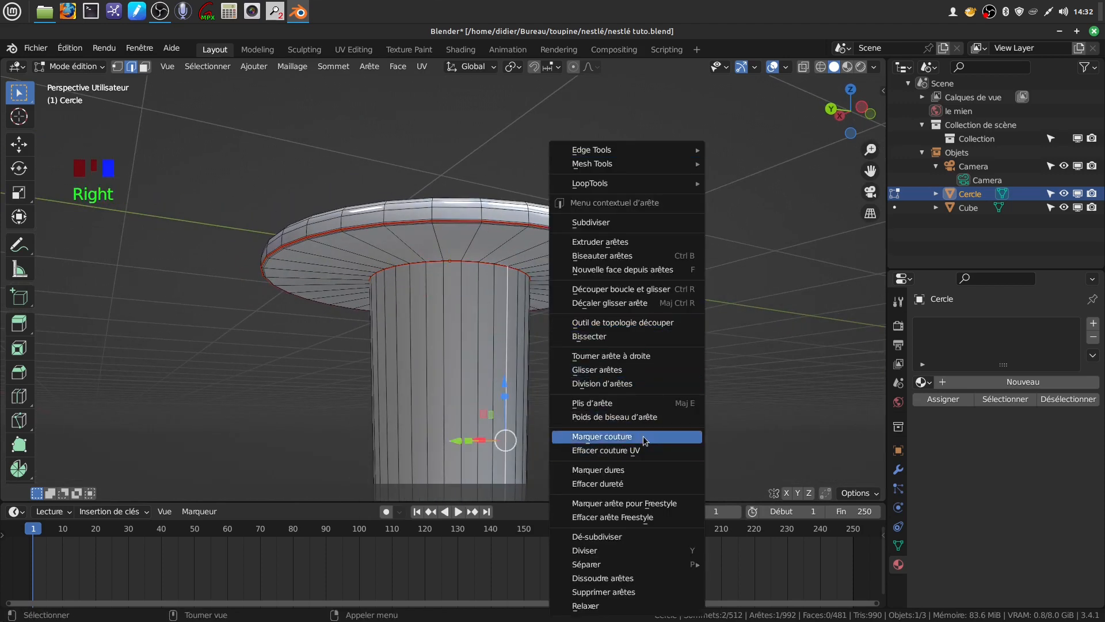
left_click(633, 437)
scroll(607, 365, "down", 5)
middle_click_drag(552, 308, 552, 364)
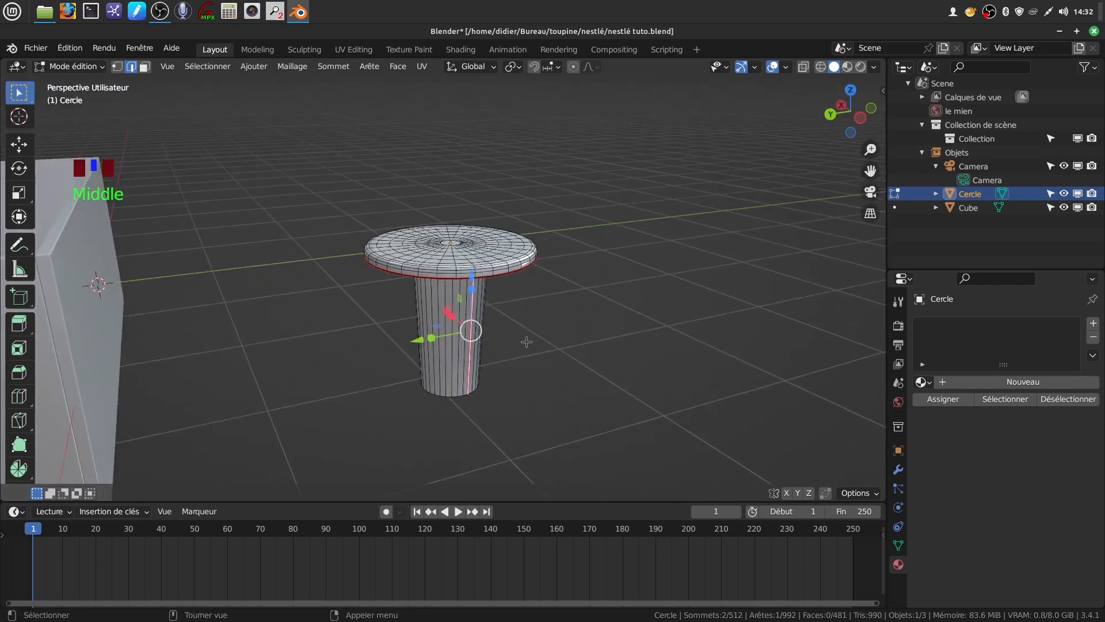
key("Tab")
scroll(550, 326, "up", 2)
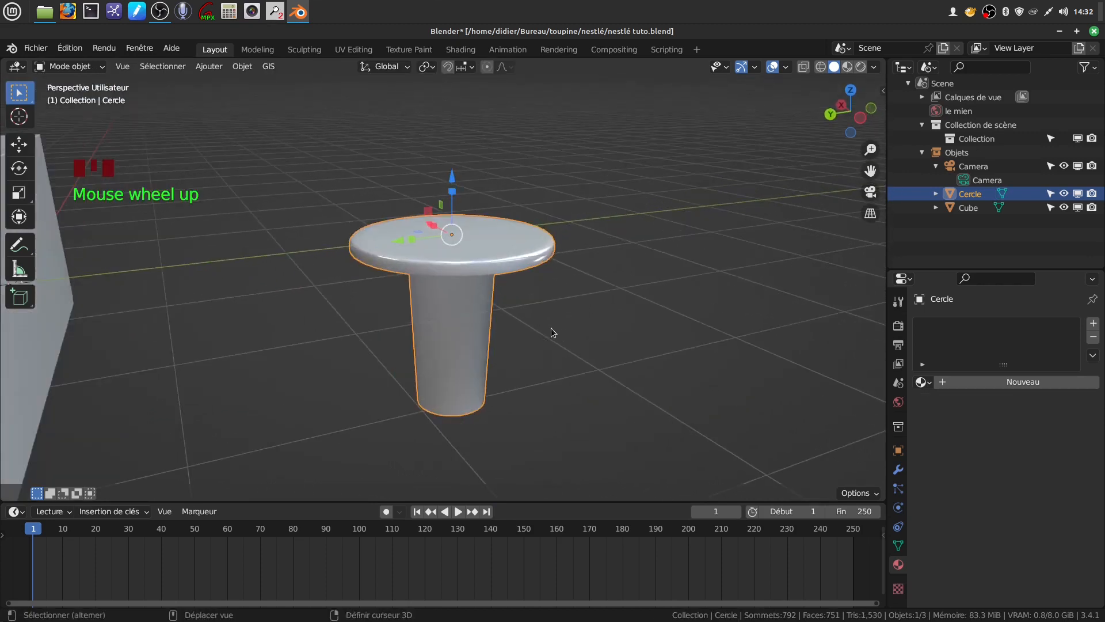
middle_click_drag(551, 327, 550, 316, "shift")
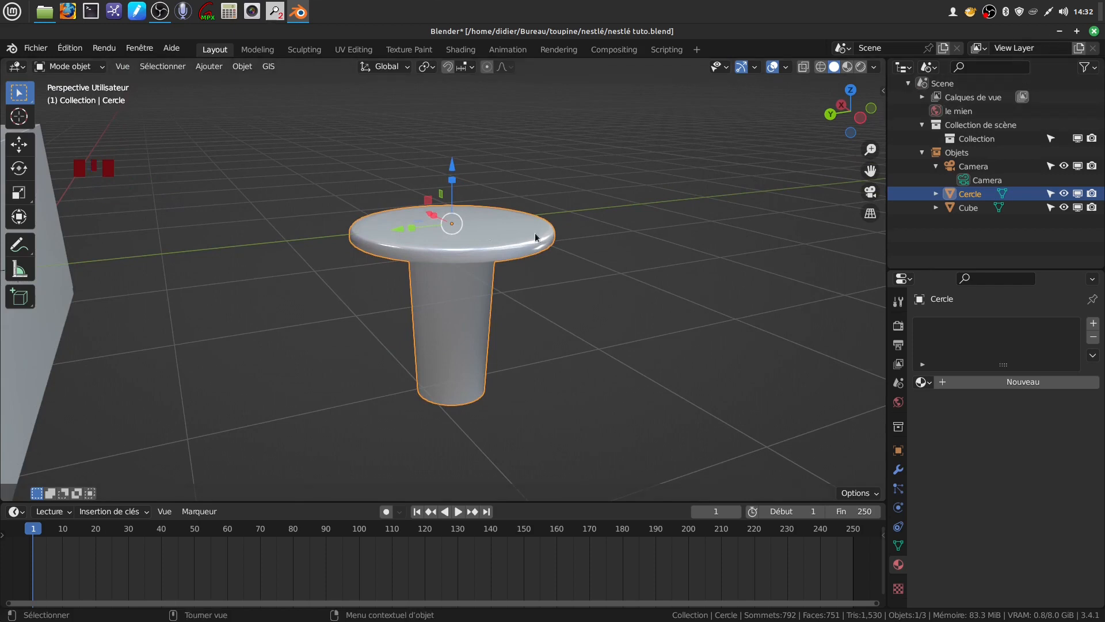
Step: Close the file manager window showing the nestlé folder and switch back to Blender
left_click(1060, 31)
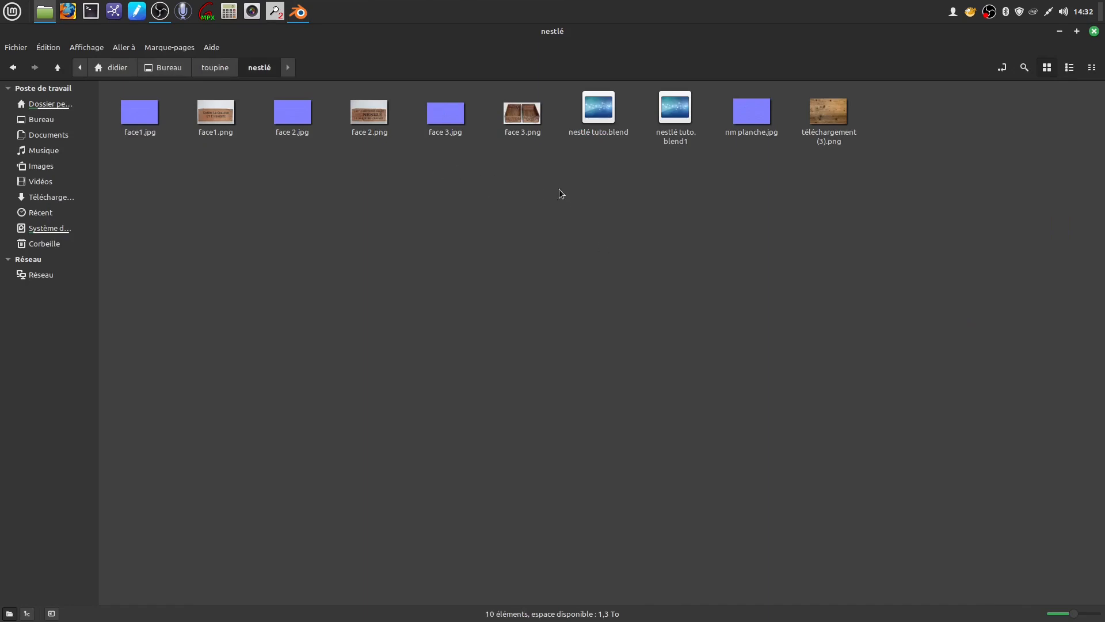
left_click(1094, 31)
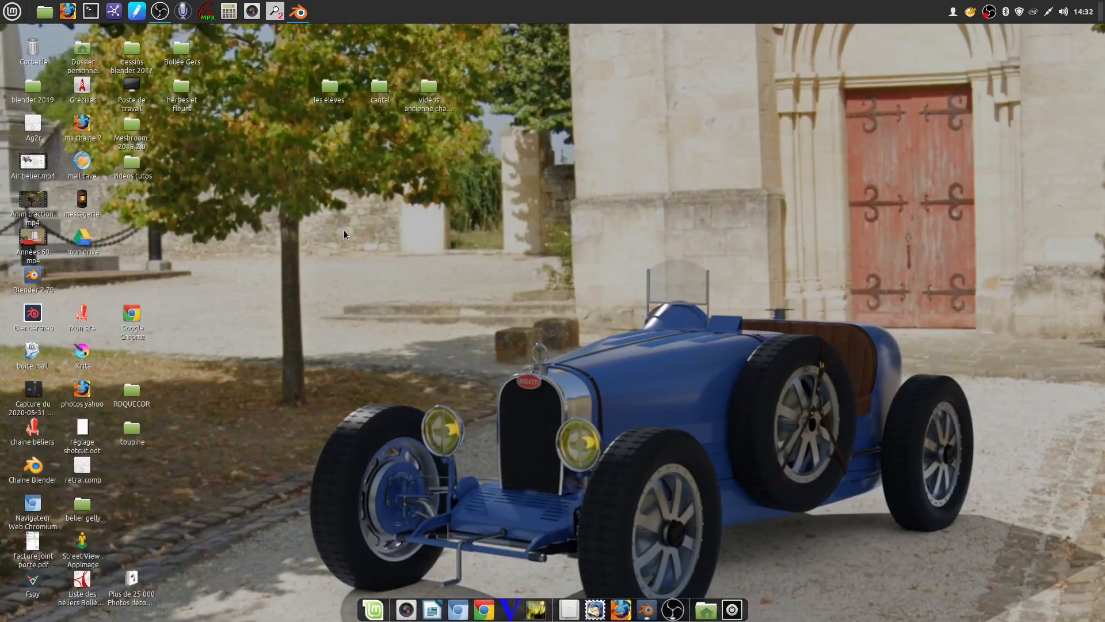
left_click(297, 6)
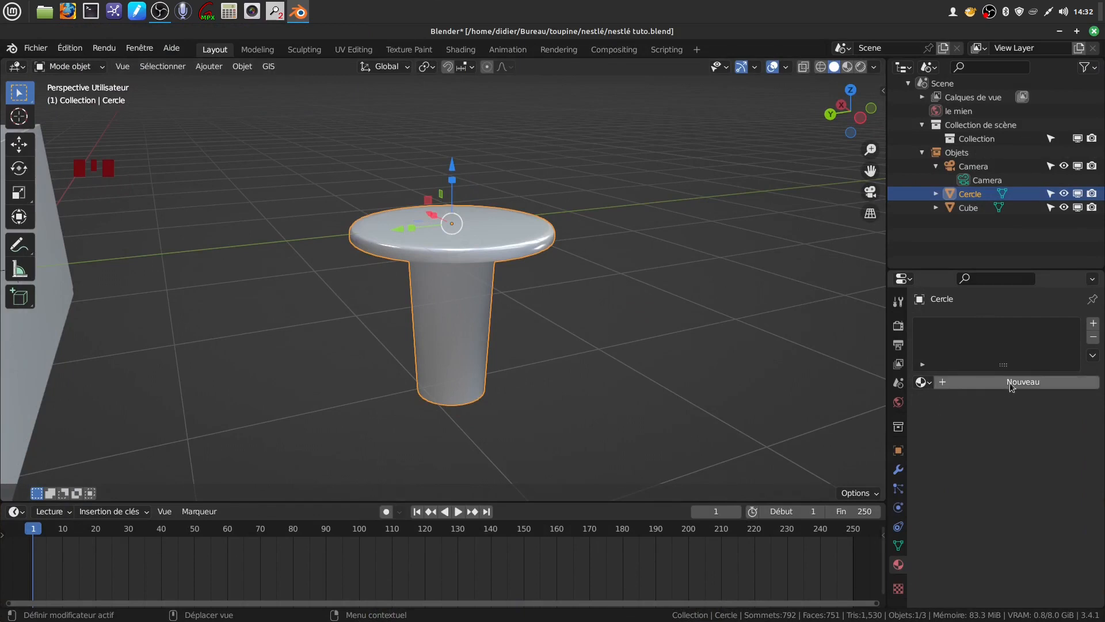
Step: Give the nail a new material with an image texture as base colour and set its Specular to 0
left_click(1011, 382)
scroll(1001, 507, "down", 3)
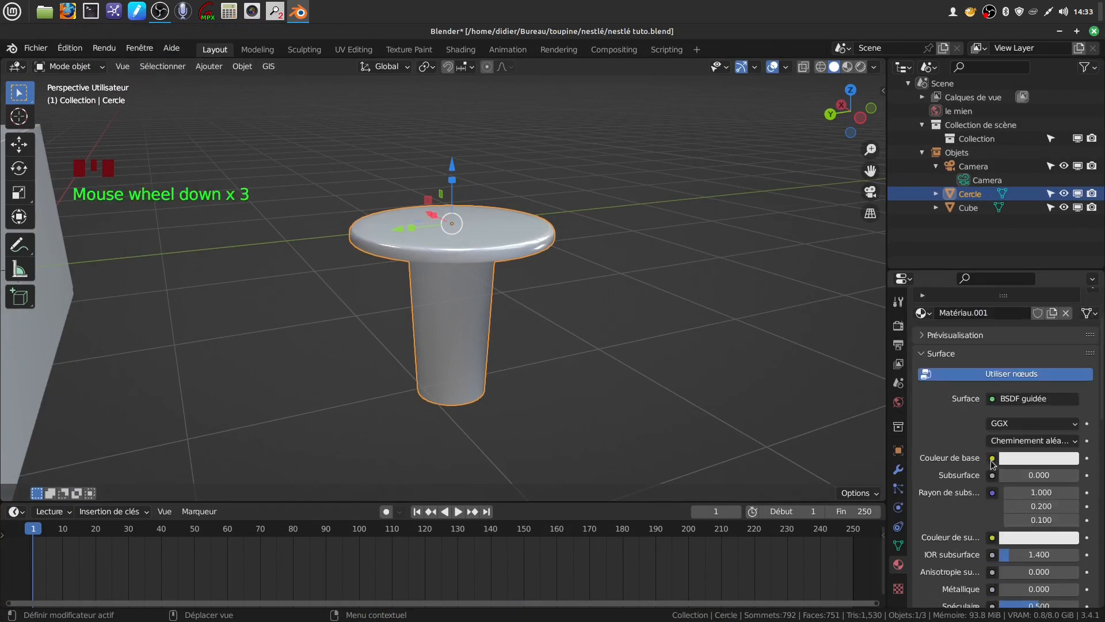
left_click(993, 458)
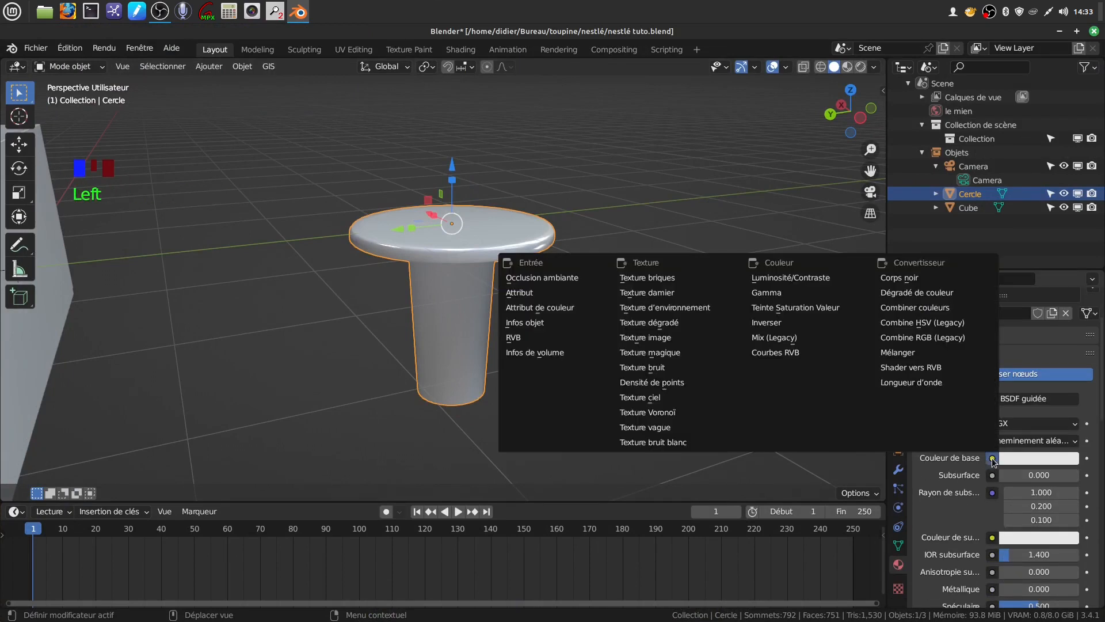
left_click(674, 337)
scroll(991, 501, "down", 5)
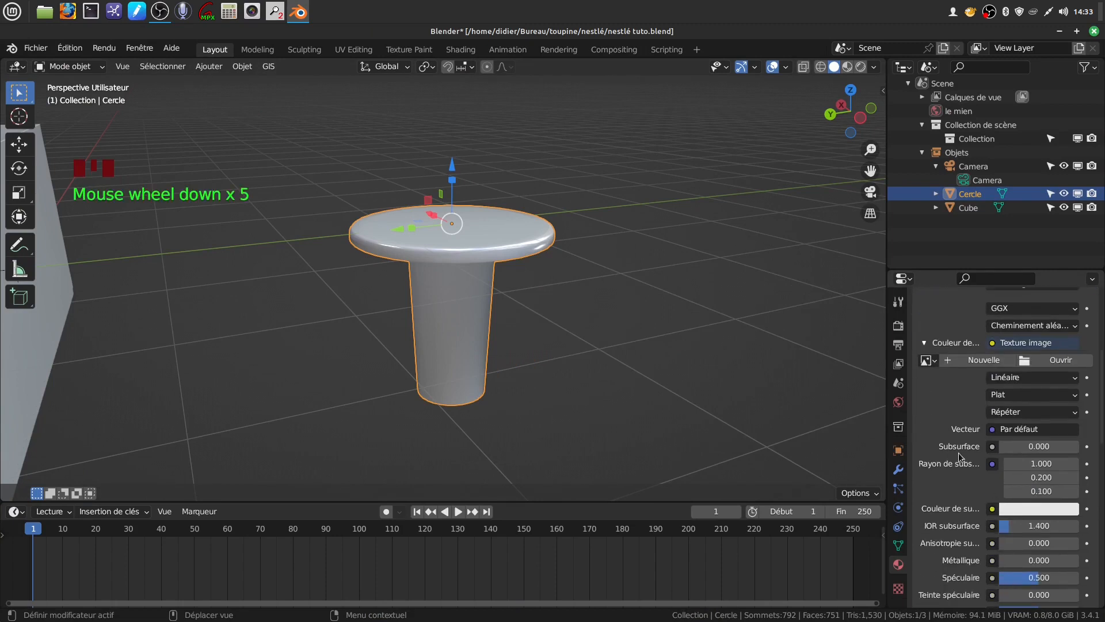
scroll(994, 520, "down", 2)
left_click_drag(1030, 531, 988, 532)
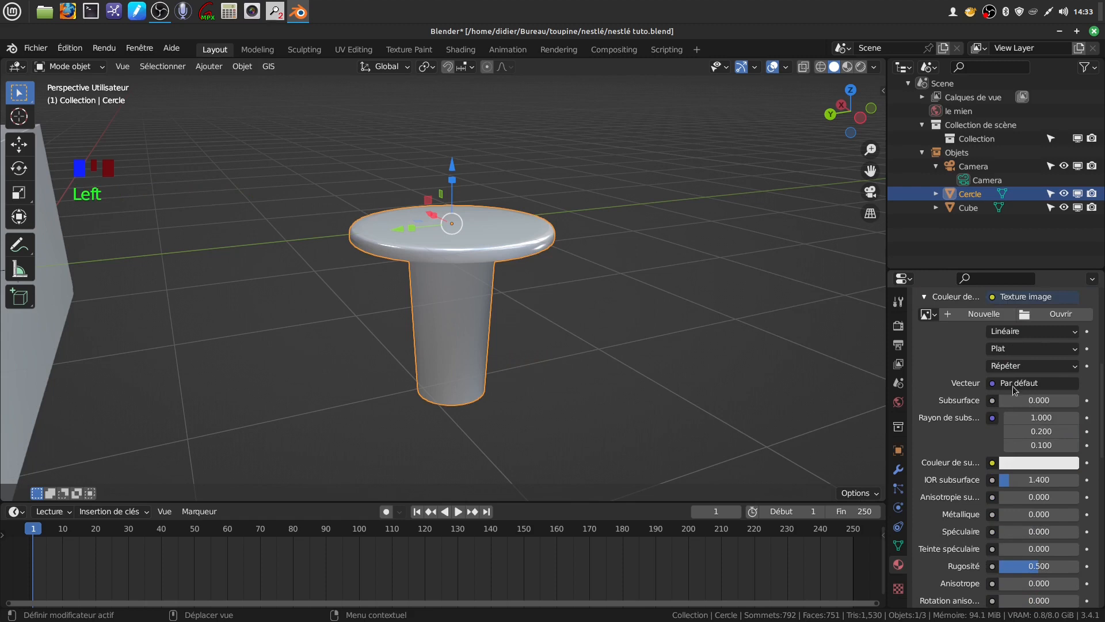
Step: Load rouille 8.jpg from the caisse folder as the material's base colour image
left_click(1024, 315)
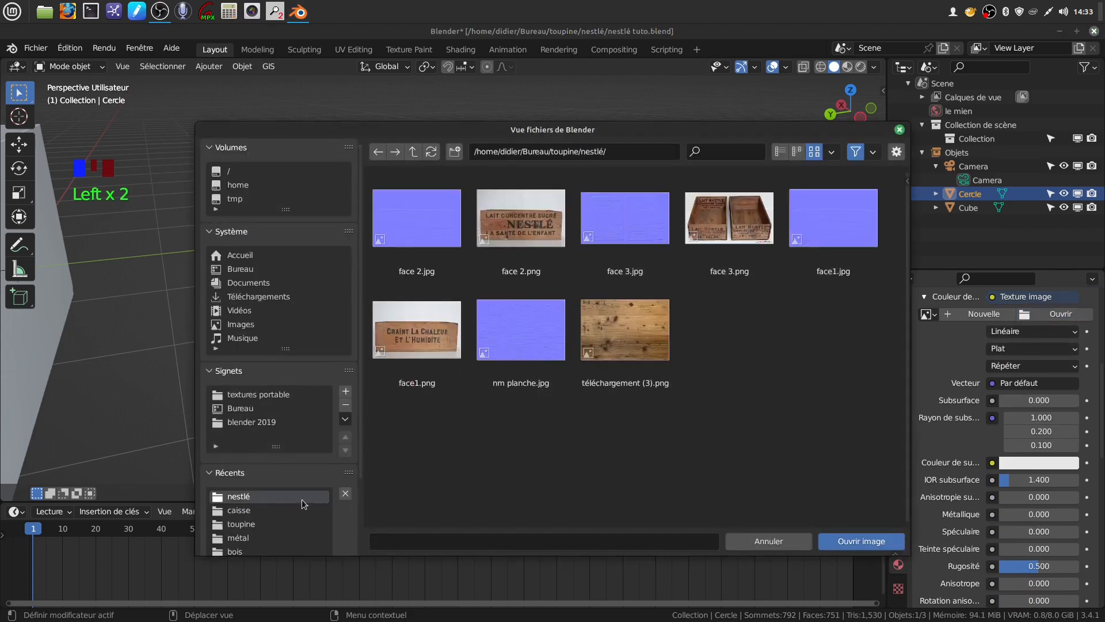
left_click(270, 510)
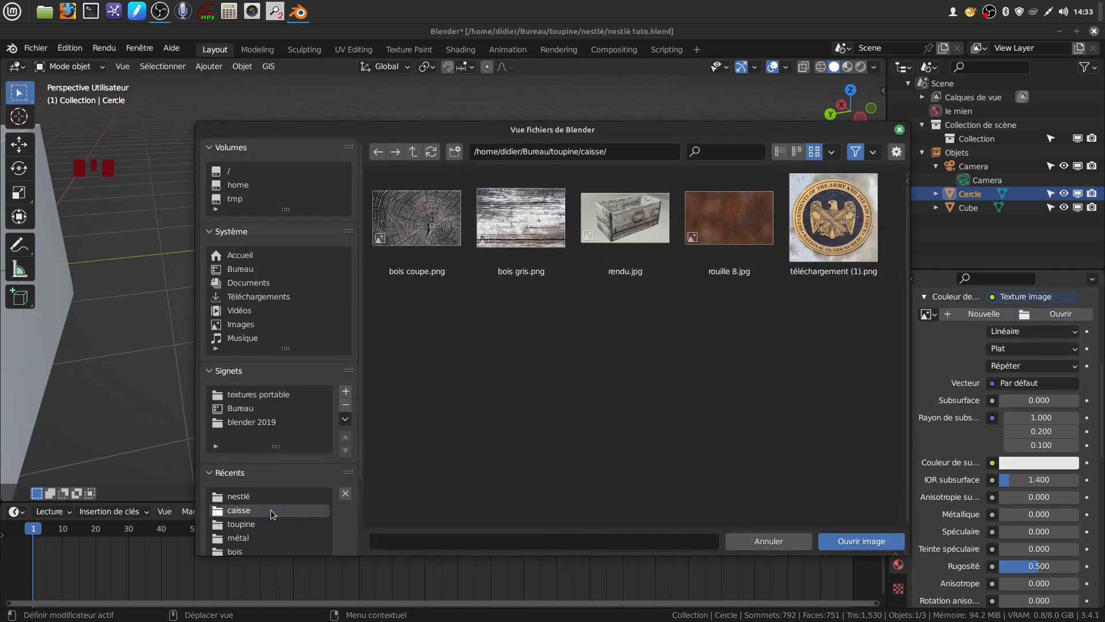
left_click(729, 217)
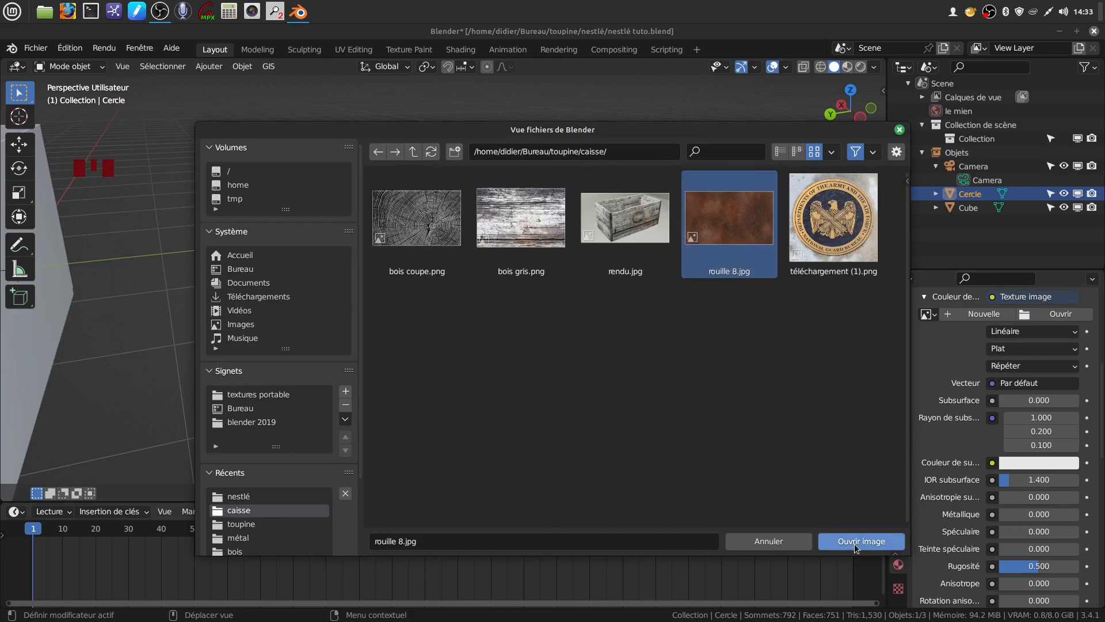
left_click(851, 541)
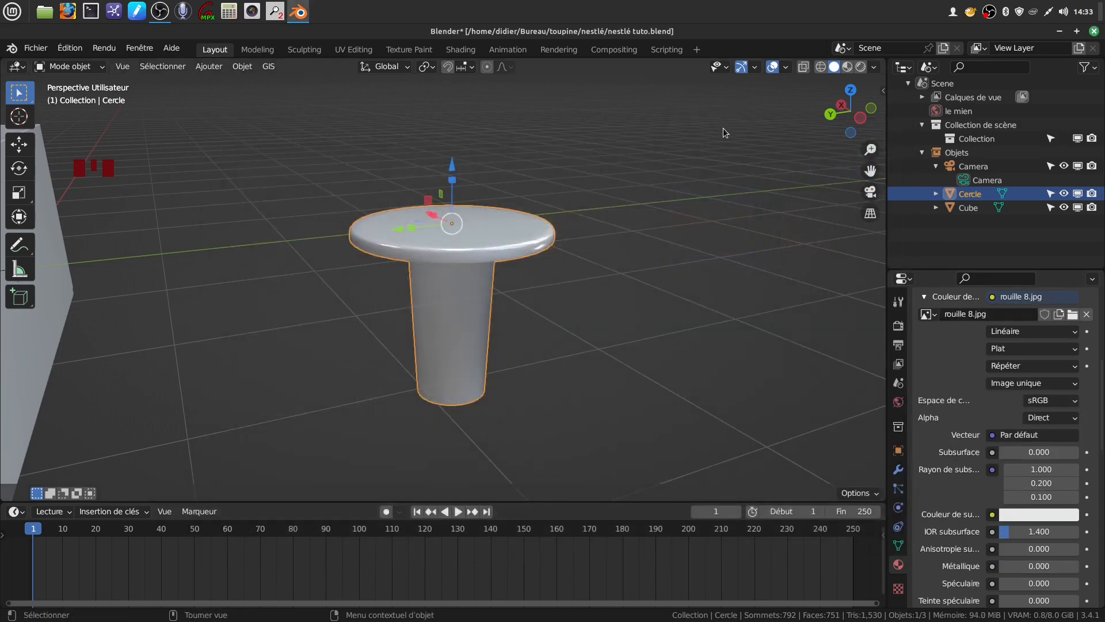
Step: Split the 3D viewport vertically and show rouille 8.jpg in an Image Editor in the new area
left_click_drag(881, 60, 428, 78)
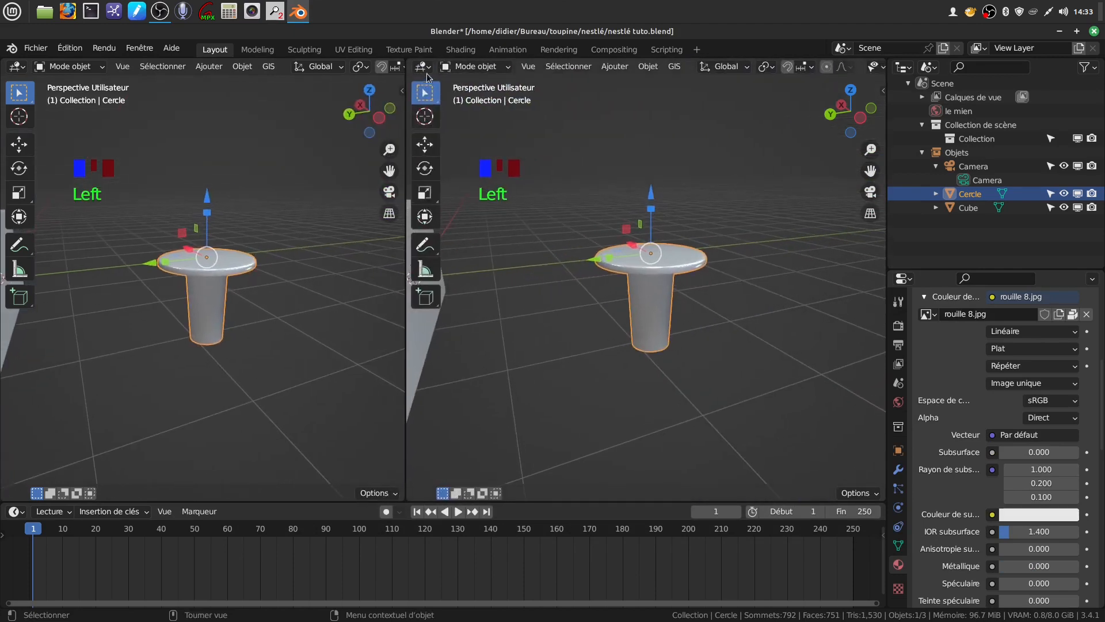
left_click(424, 66)
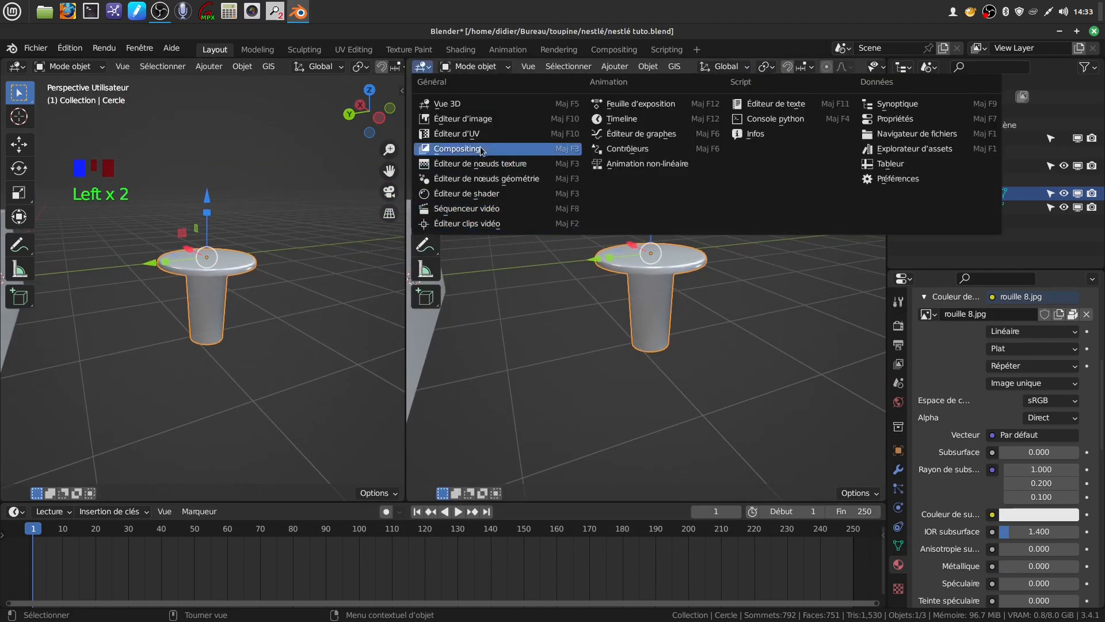
left_click(463, 119)
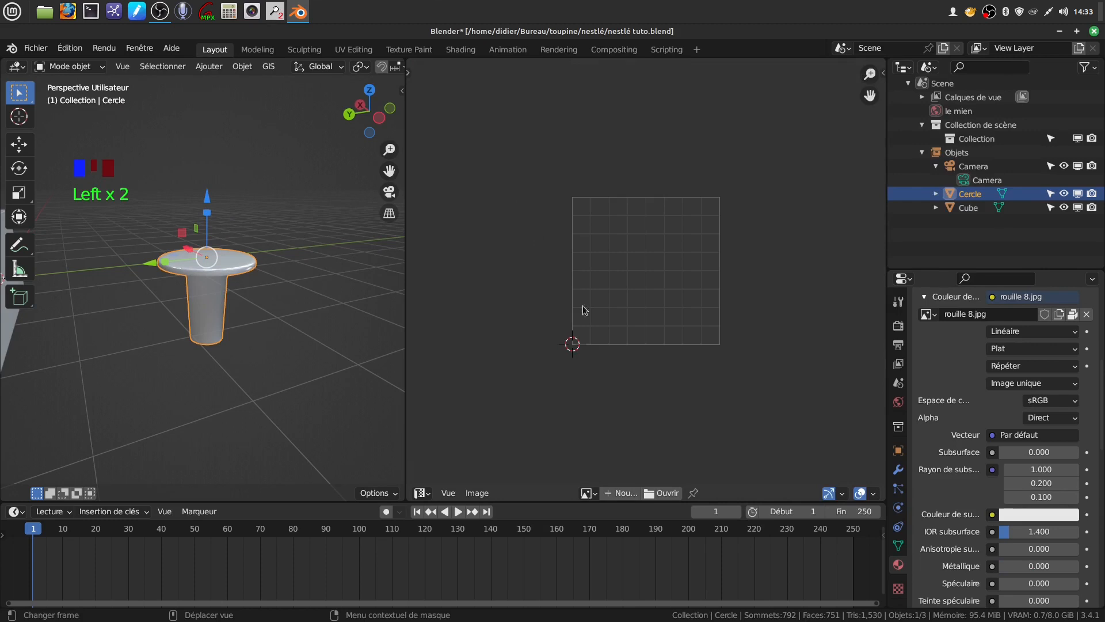
left_click(588, 493)
left_click(662, 392)
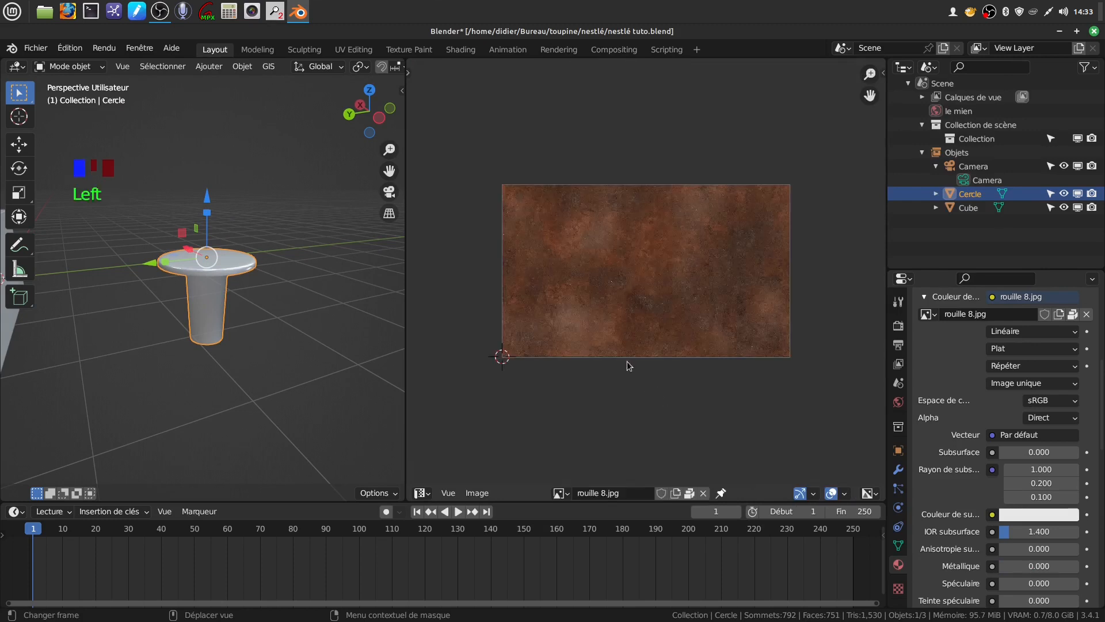
Step: Select the whole nail mesh in Edit Mode and unwrap it along the marked seams
scroll(647, 327, "up", 1)
scroll(237, 313, "up", 1)
key("Tab")
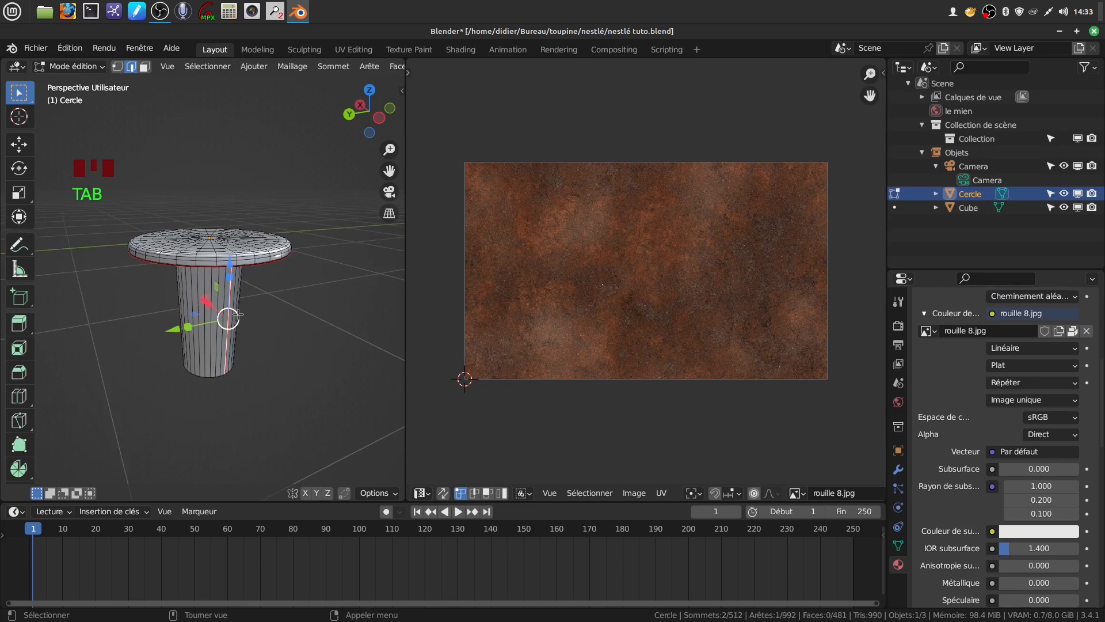
key("a")
key("a")
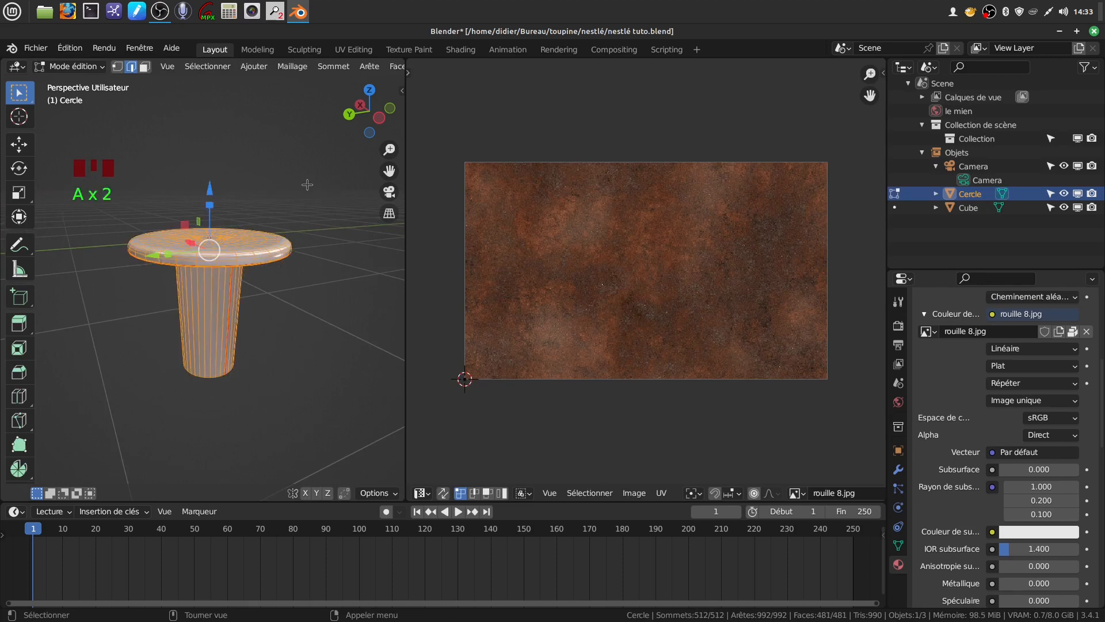
key("u")
left_click(273, 183)
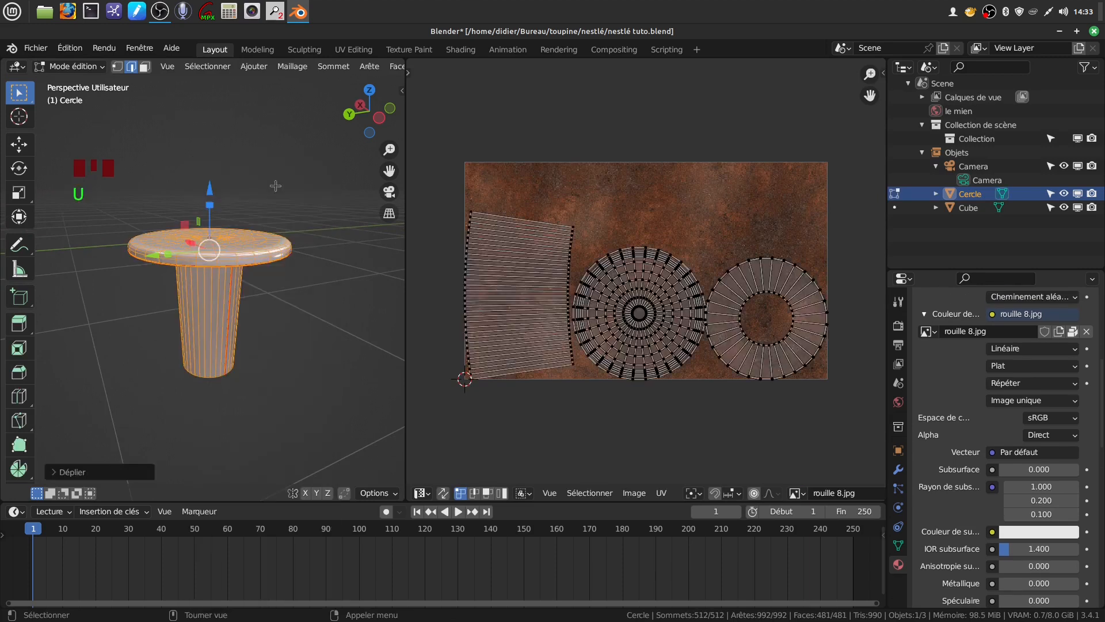
Step: Move the ring-shaped UV island of the head's underside onto the round island of the head's top
scroll(648, 322, "down", 3)
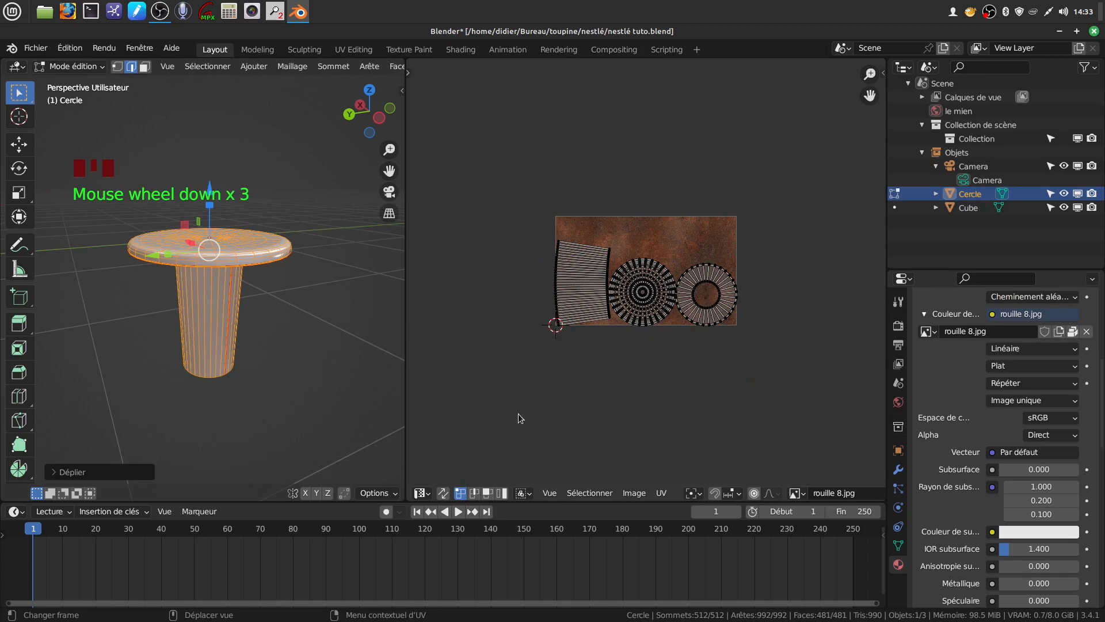
middle_click_drag(520, 419, 513, 389, "shift")
scroll(590, 397, "up", 3)
left_click(762, 315)
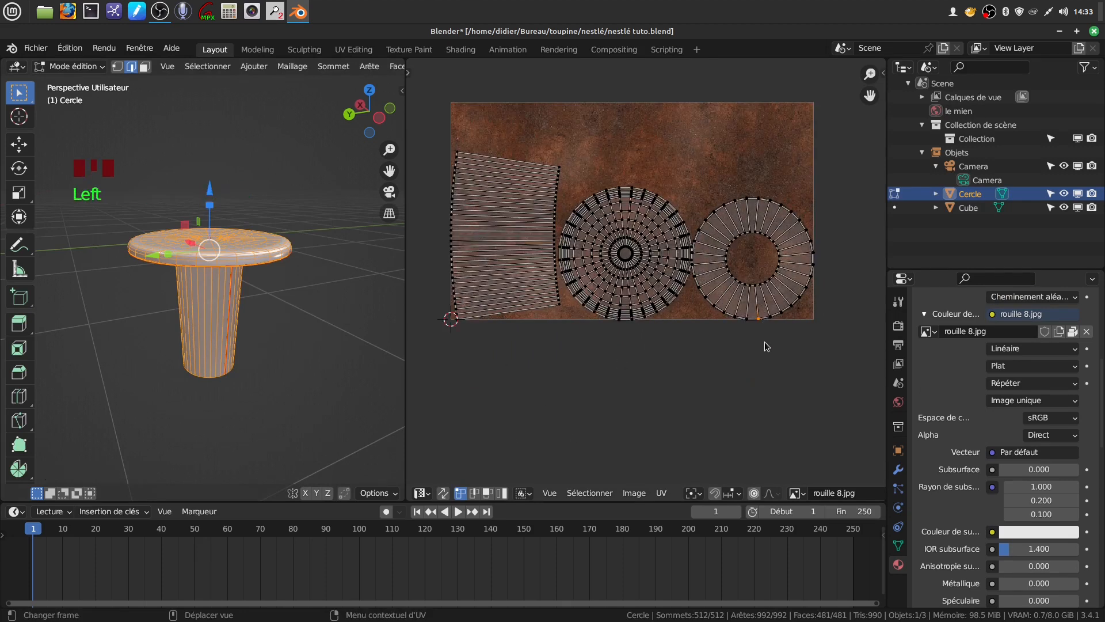
key("ctrl+l")
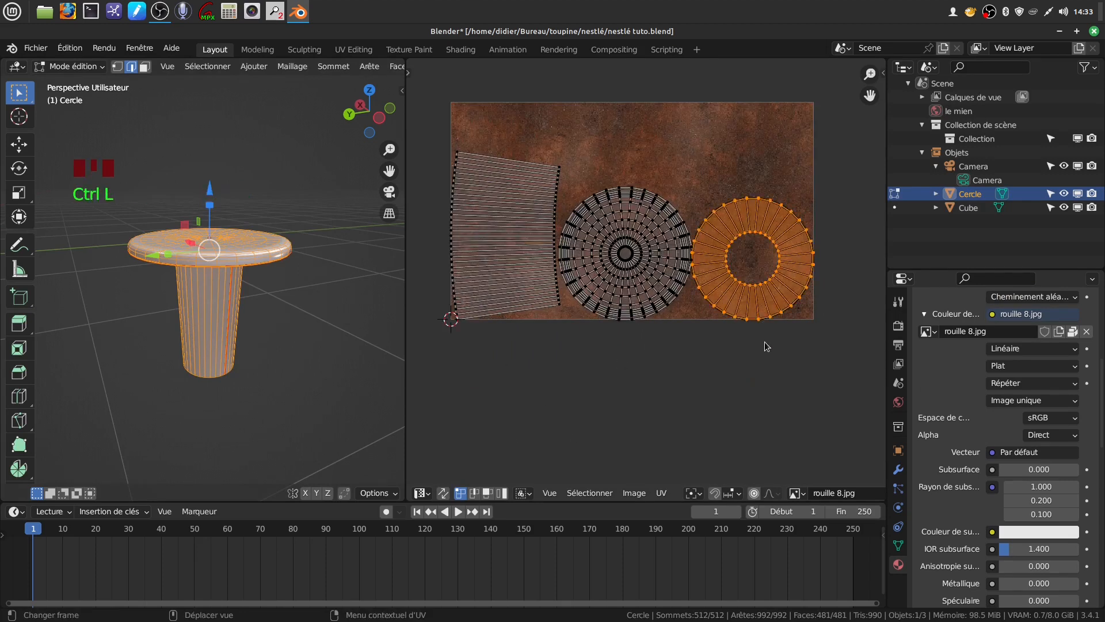
key("g")
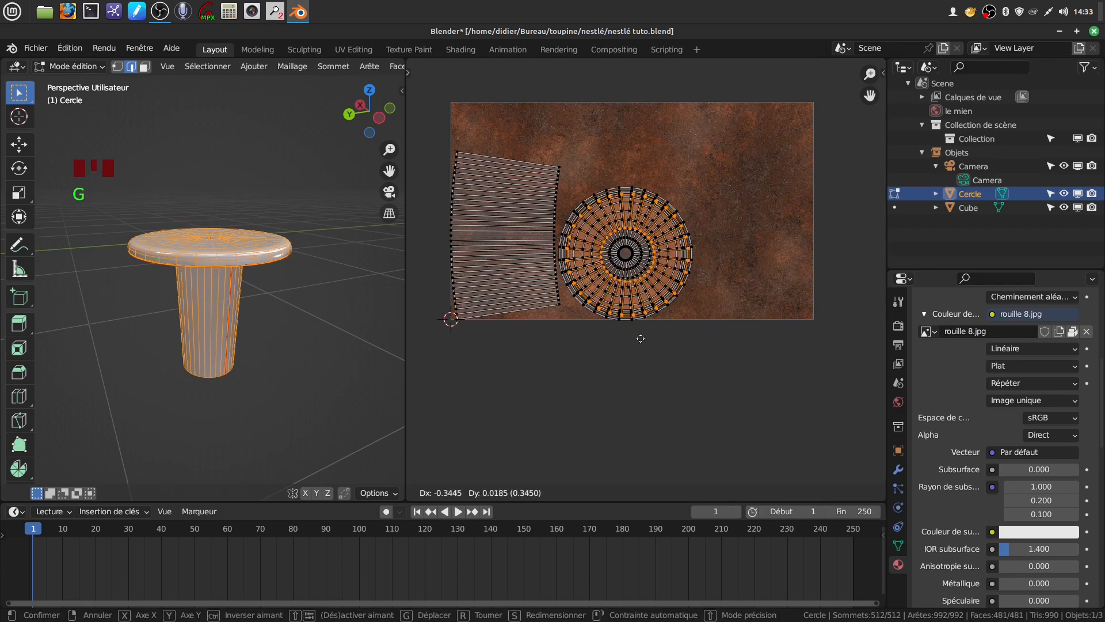
left_click(640, 339)
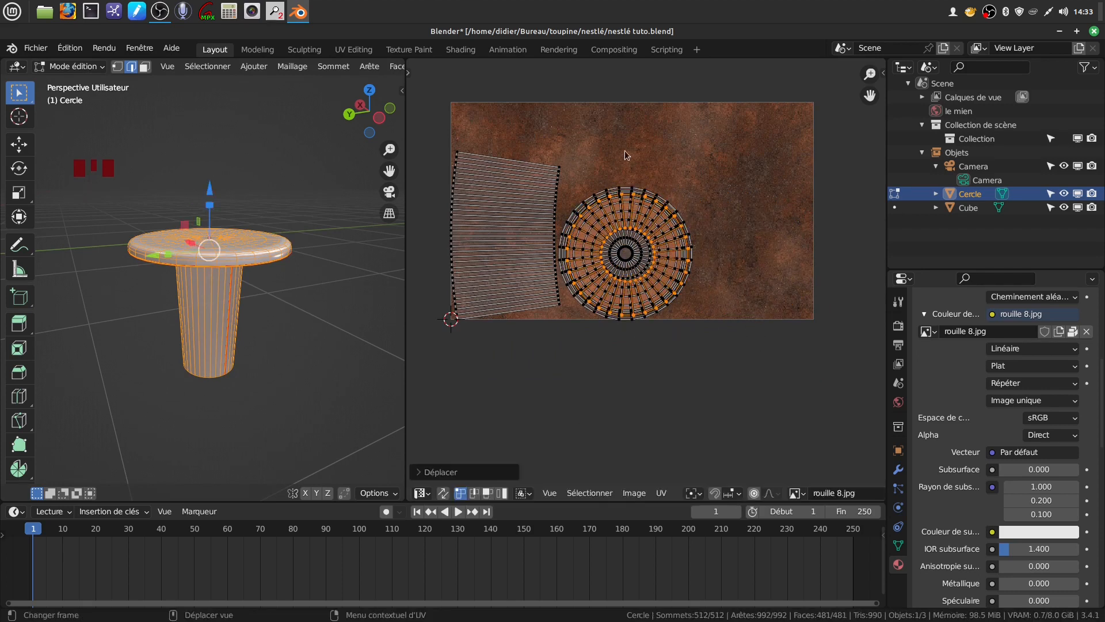
Step: Select both round UV islands of the nail's head entirely and move them over the shaft's UV island
left_click_drag(624, 151, 728, 382)
key("ctrl+l")
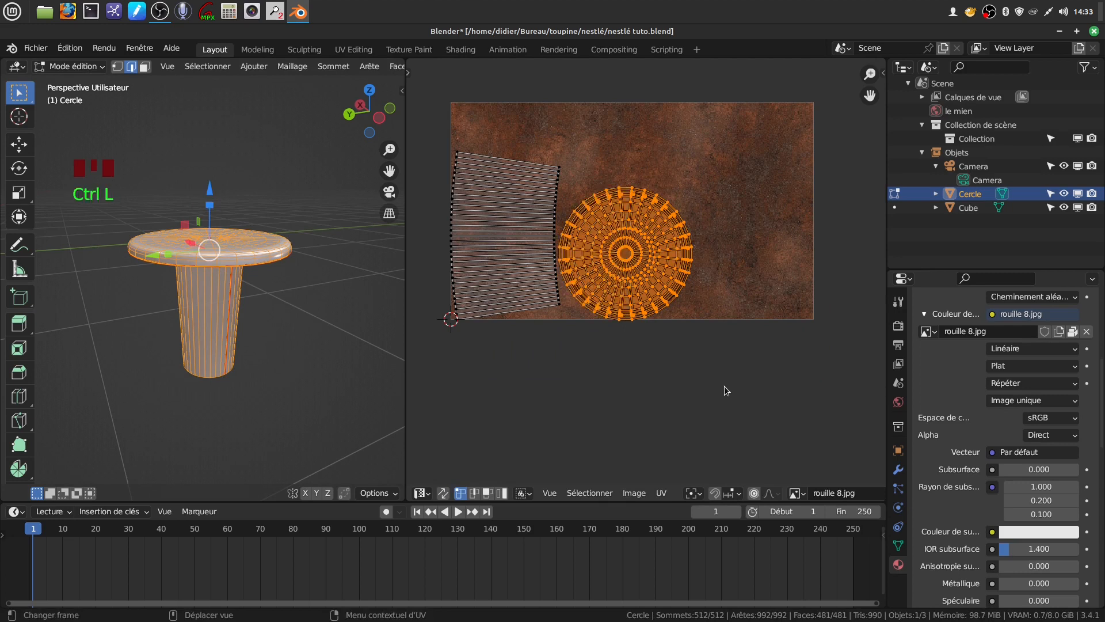
key("g")
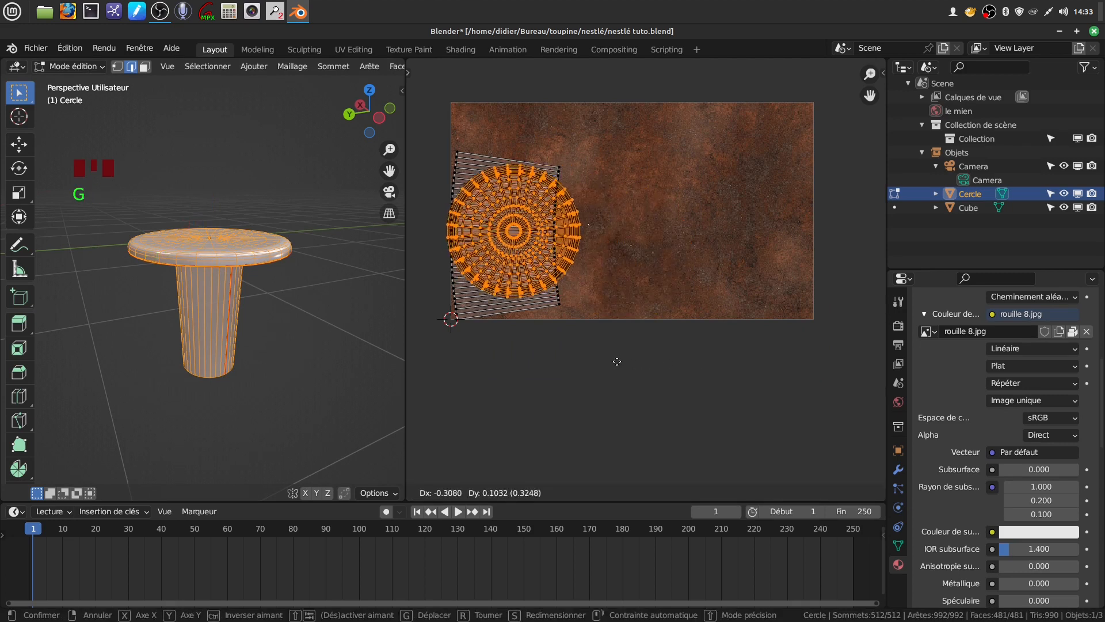
left_click(574, 263)
Step: Select all the nail's UV islands, move them to the middle of the rust image, rotate them 90° and enlarge them to nearly the image height
left_click_drag(437, 129, 602, 353)
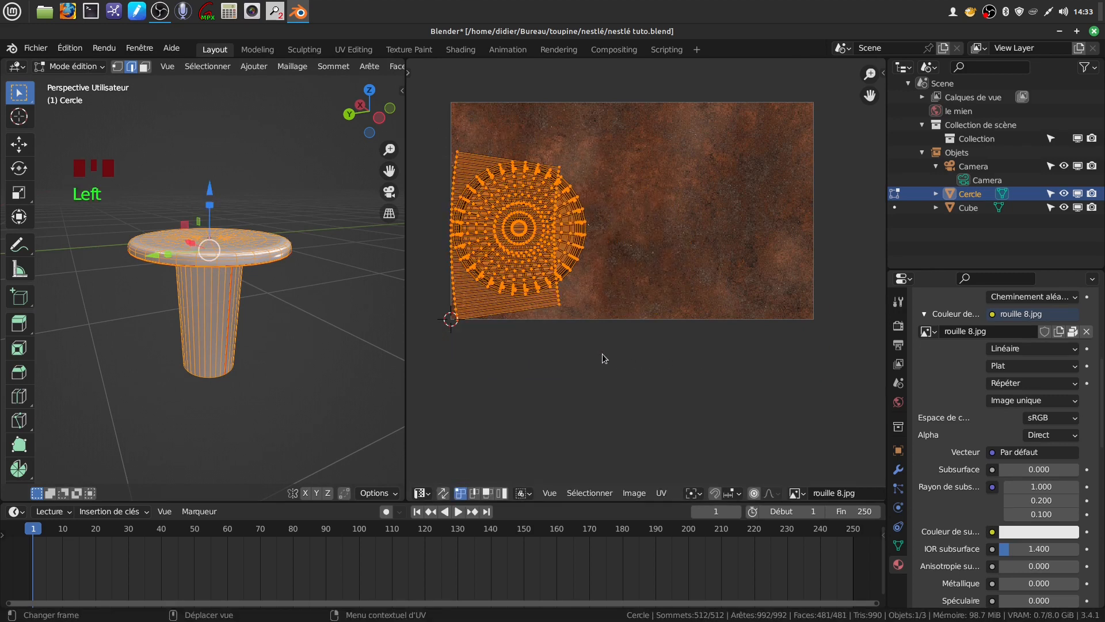
key("g")
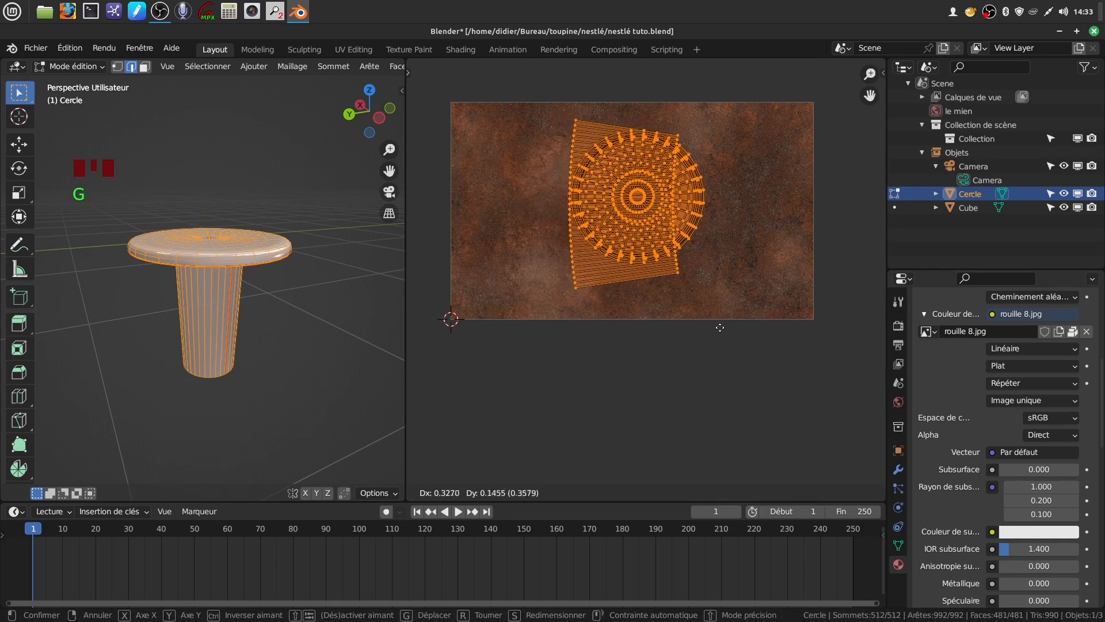
left_click(717, 331)
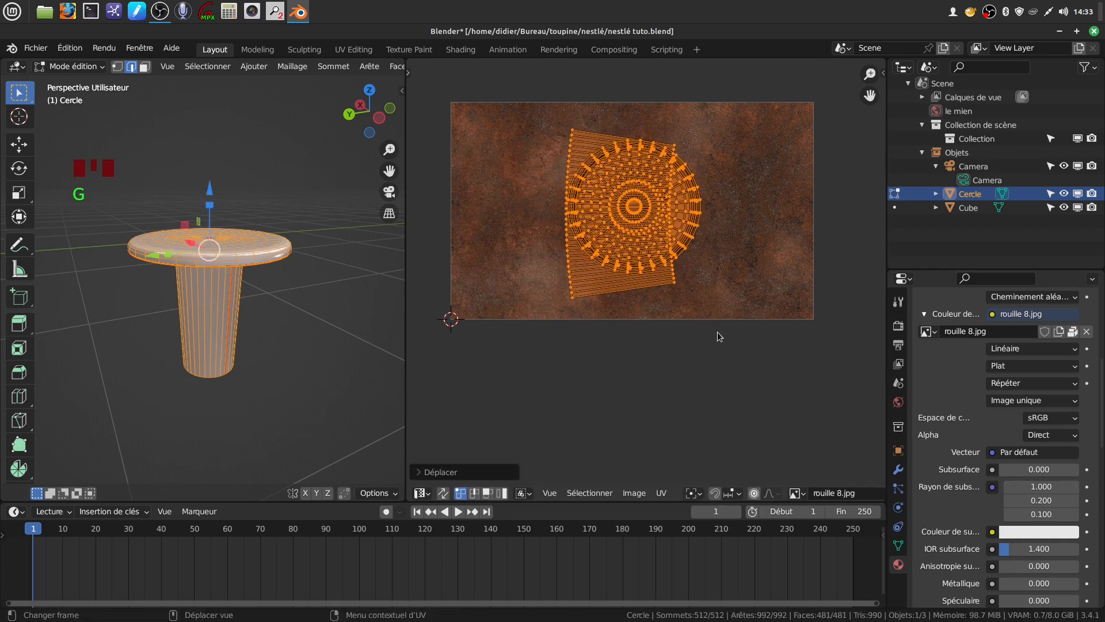
type("r90")
key("Return")
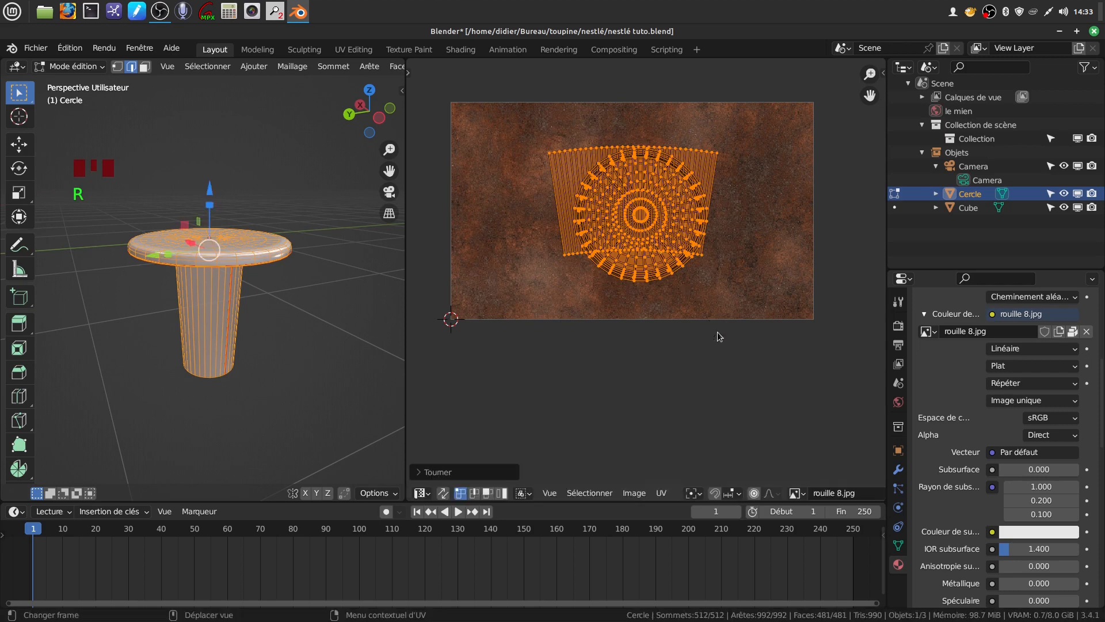
key("s")
left_click(807, 333)
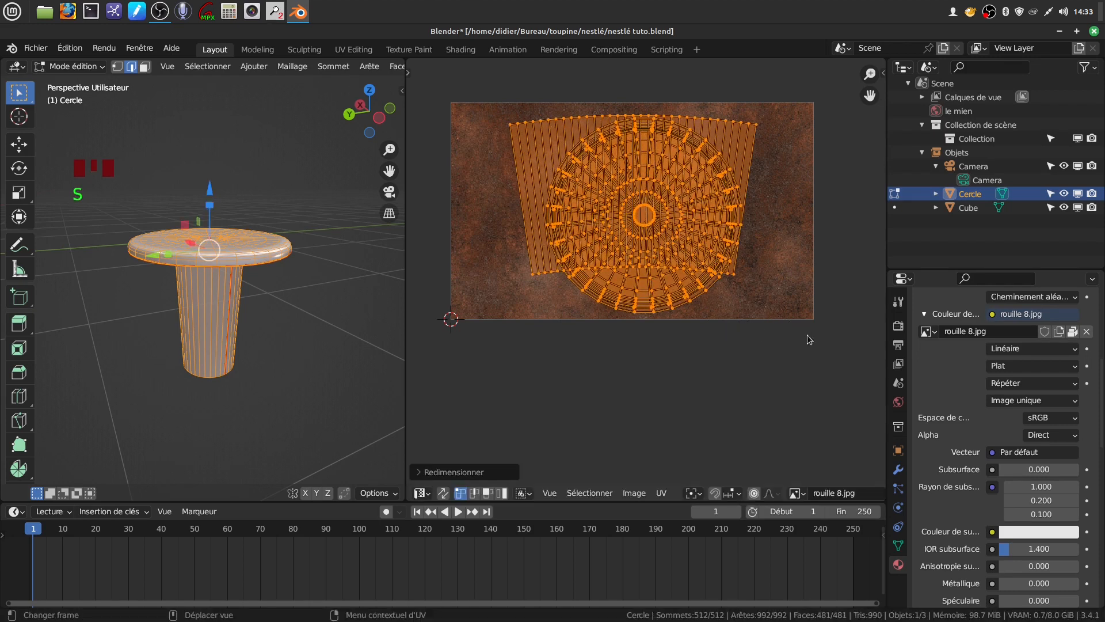
Step: Widen the 3D viewport, return the nail to Object Mode and switch to rendered shading to show the rust texture
middle_click_drag(52, 277, 74, 289, "shift")
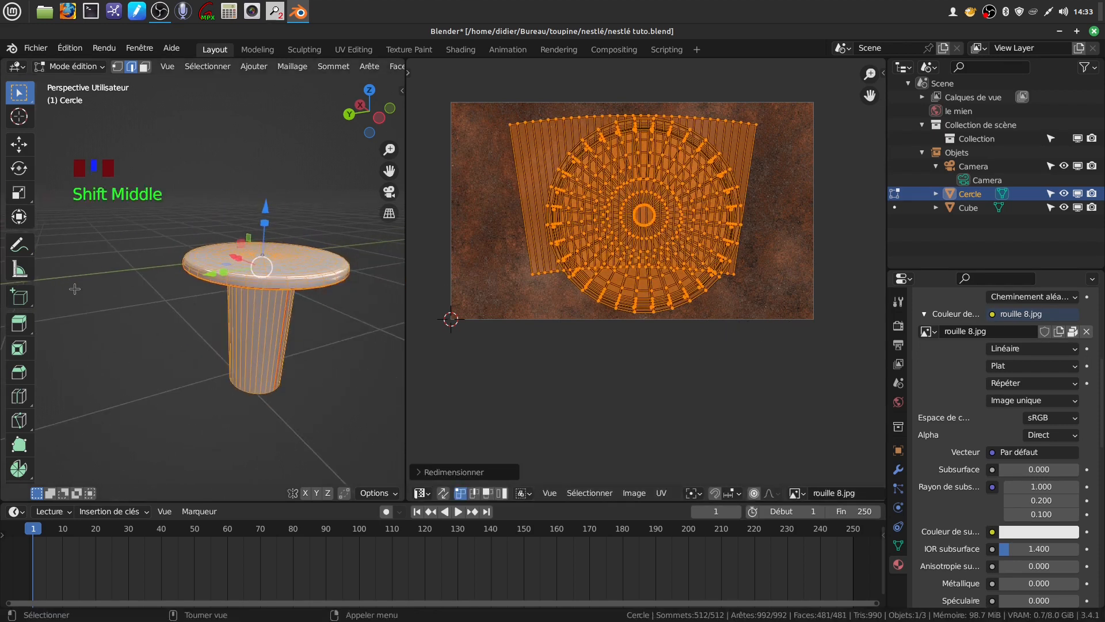
left_click_drag(405, 266, 590, 266)
scroll(437, 270, "down", 2)
middle_click_drag(438, 270, 457, 82)
scroll(446, 312, "up", 3)
scroll(447, 312, "up", 1)
key("Tab")
scroll(562, 66, "down", 3)
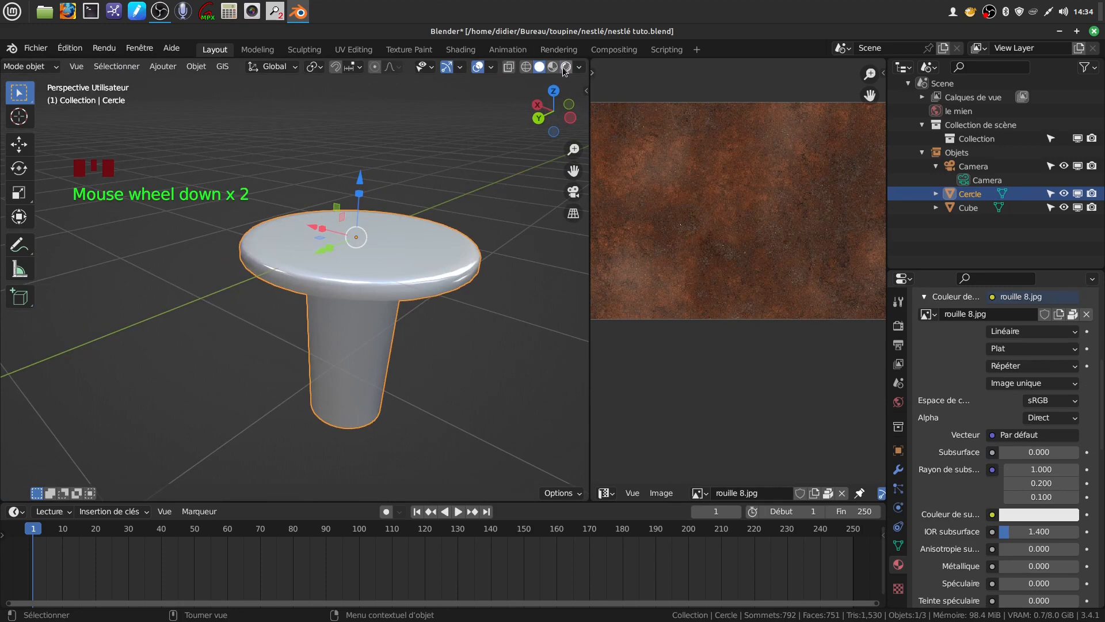
left_click(562, 66)
mouse_move(430, 244)
middle_mouse_down()
mouse_move(413, 313)
mouse_move(431, 248)
middle_mouse_up()
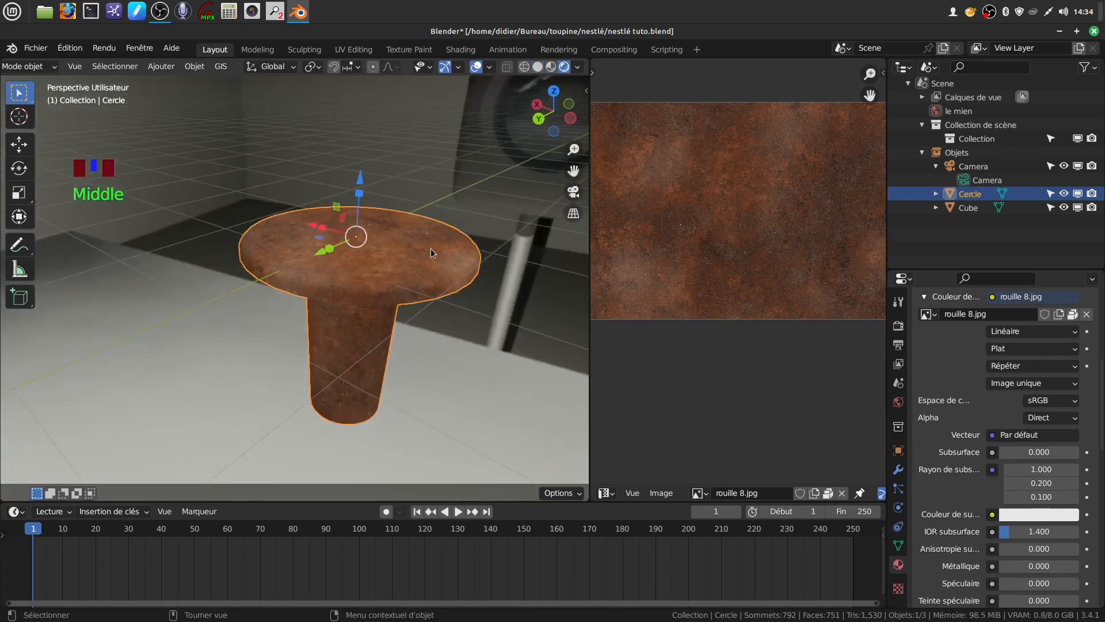
Step: Join the Image Editor area into the 3D viewport so that the viewport takes the full width
scroll(395, 279, "down", 3)
scroll(379, 294, "down", 4)
middle_click_drag(379, 294, 396, 248, "shift")
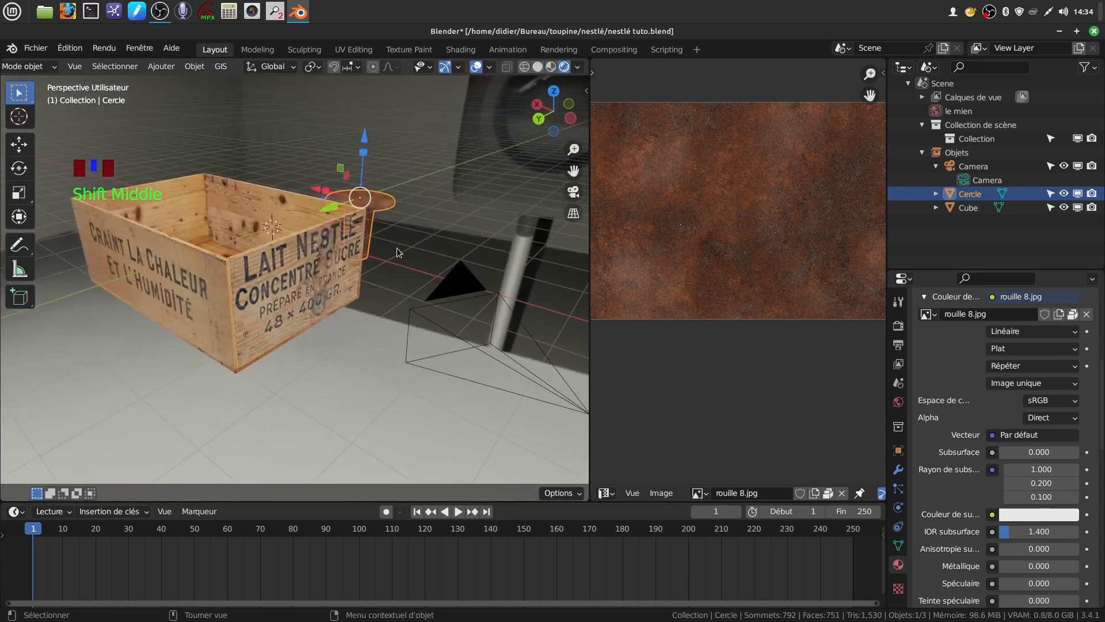
right_click(591, 354)
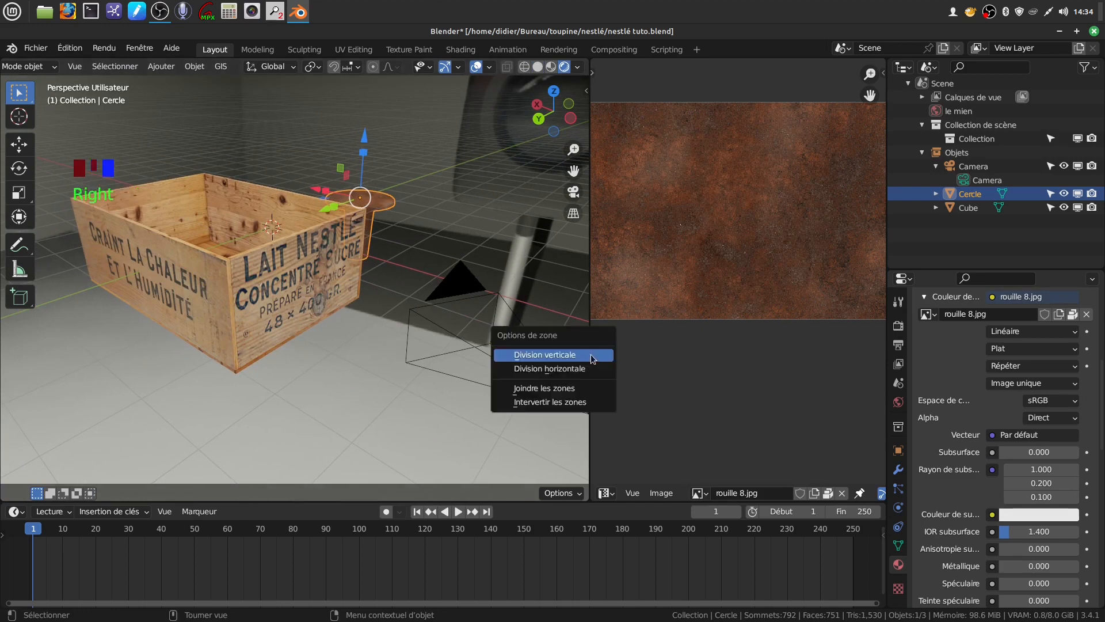
left_click(521, 387)
left_click(488, 294)
Step: Rotate the nail by -90° about the global X axis
middle_click_drag(488, 293, 269, 144)
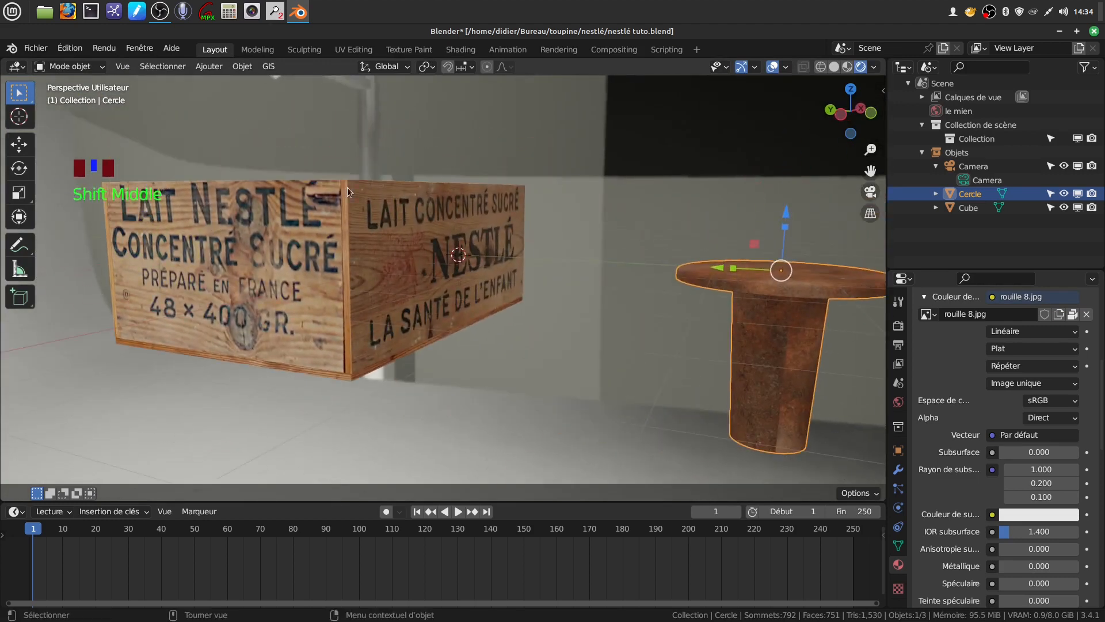
scroll(365, 312, "down", 3)
middle_click_drag(402, 302, 420, 320)
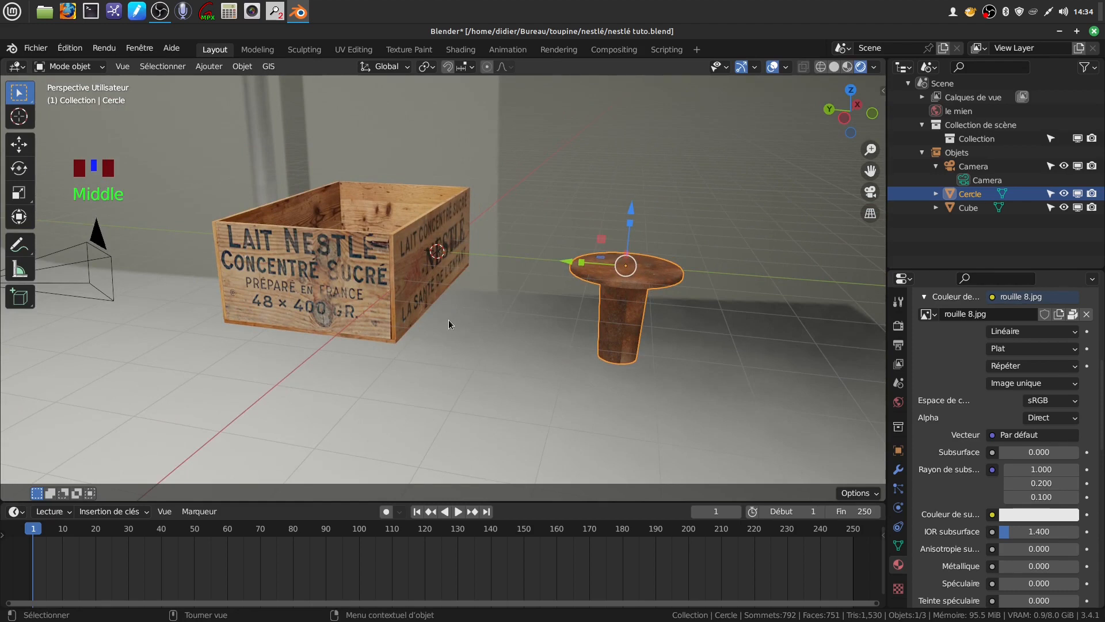
key("r")
key("x")
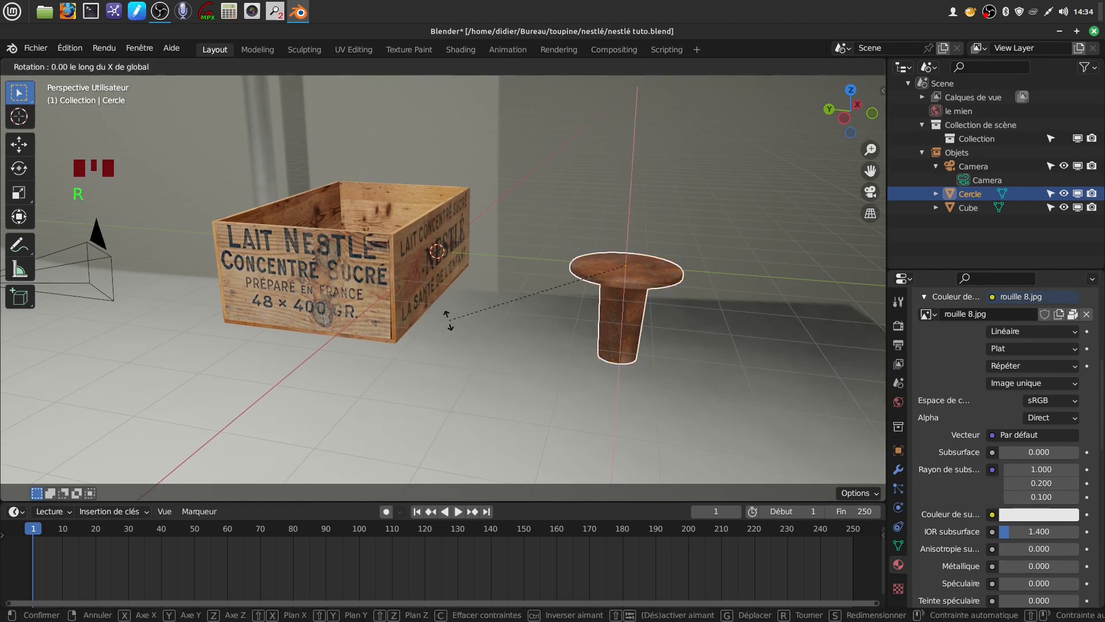
type("-90")
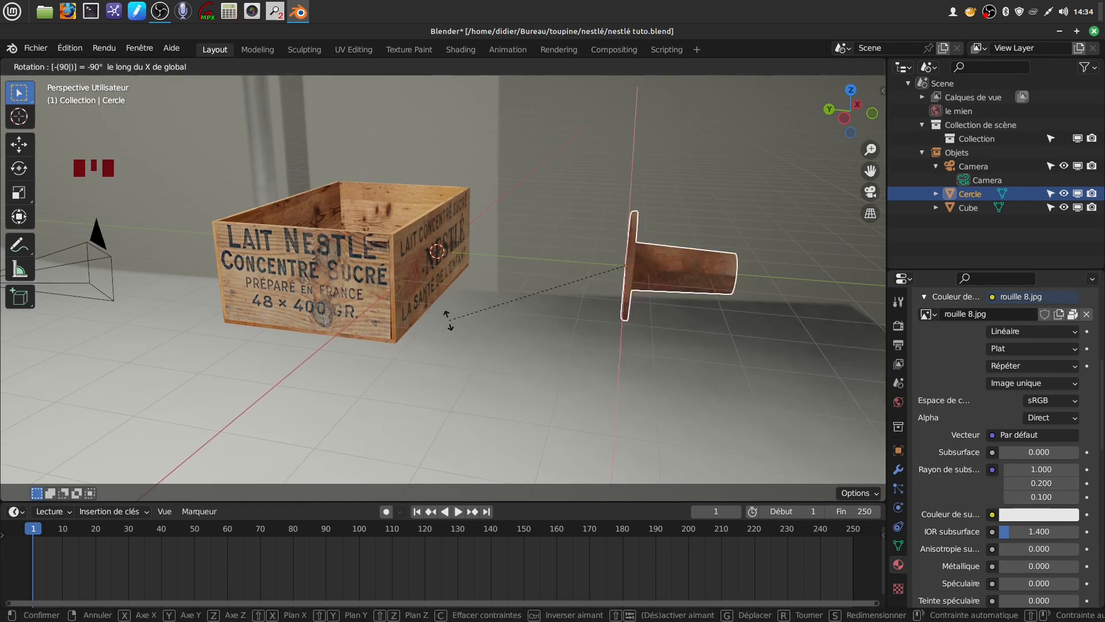
key("Return")
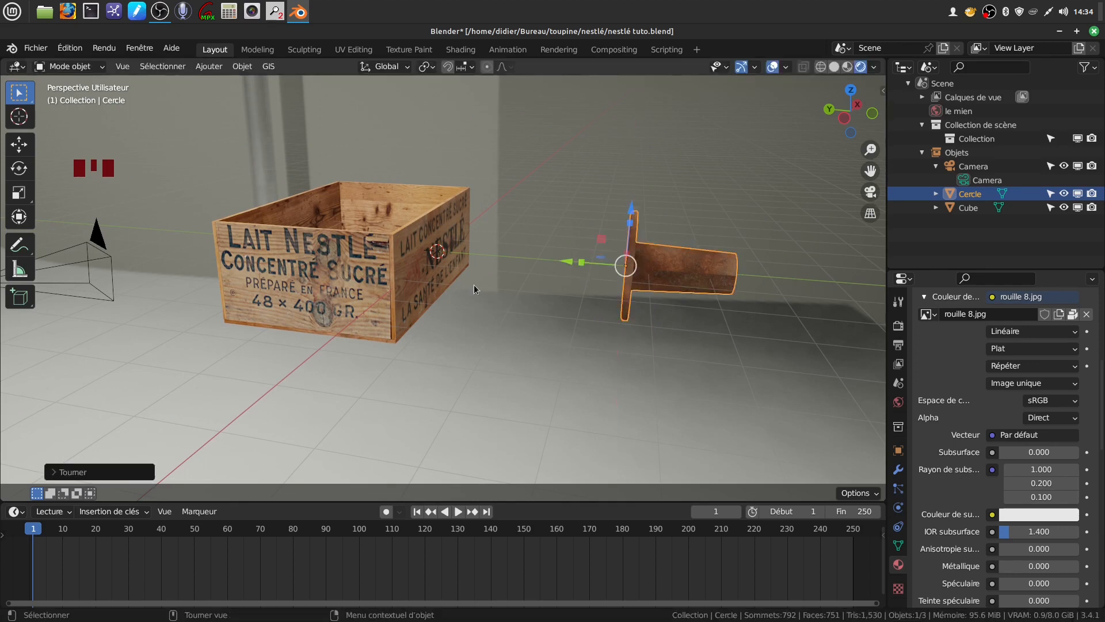
Step: Rotate the nail by 180° about the global X axis so its shaft points toward the crate
type("r")
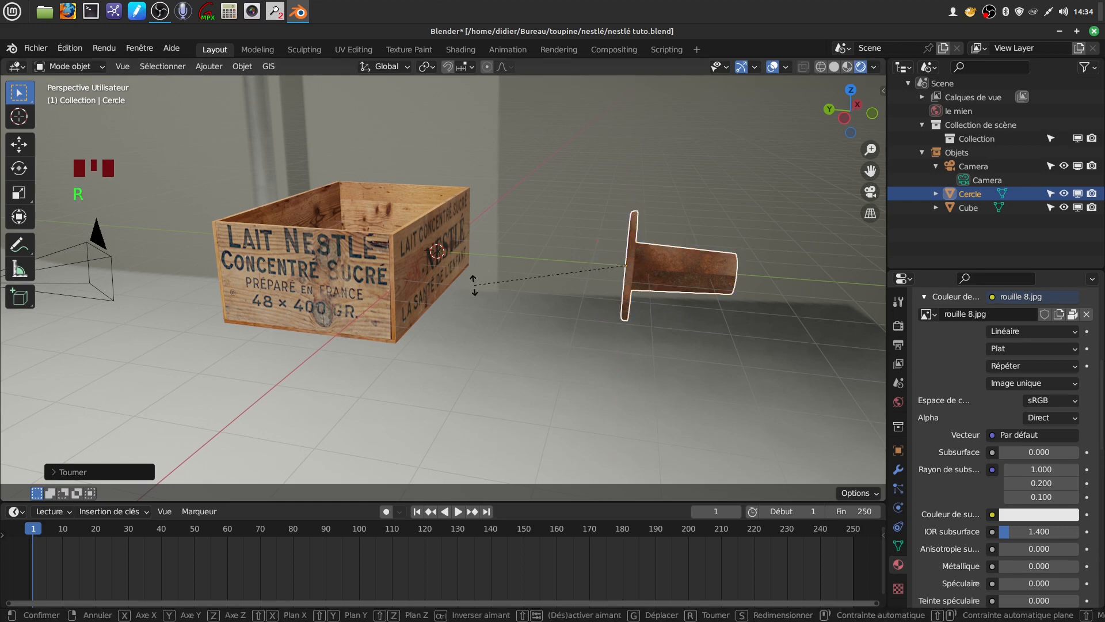
type("x")
type("180")
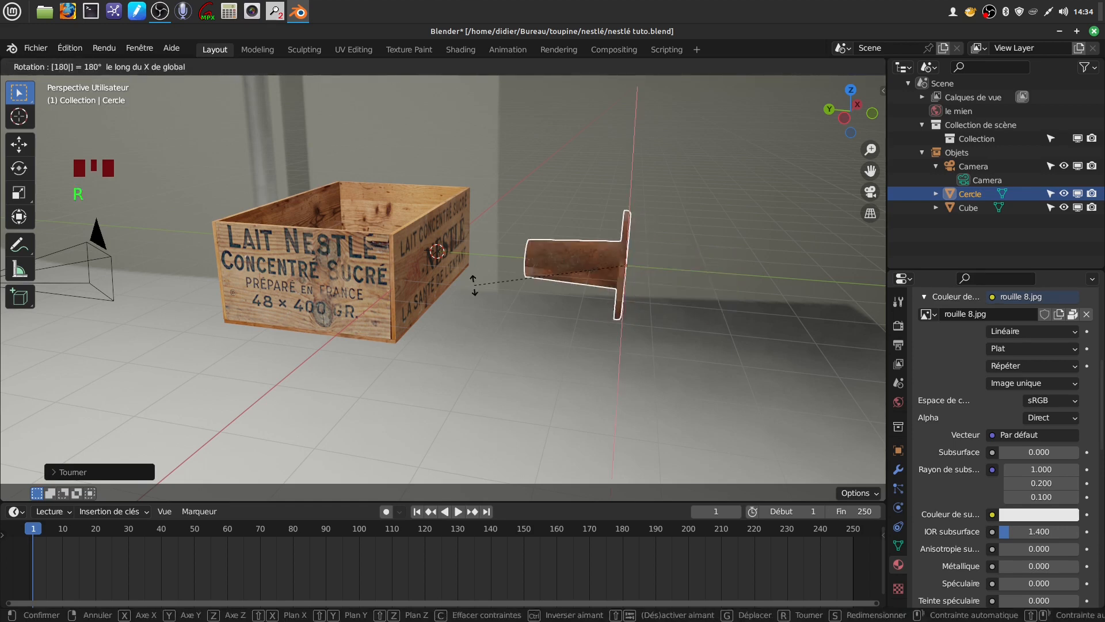
key("Return")
mouse_move(474, 285)
middle_mouse_down()
mouse_move(435, 304)
mouse_move(474, 282)
middle_mouse_up()
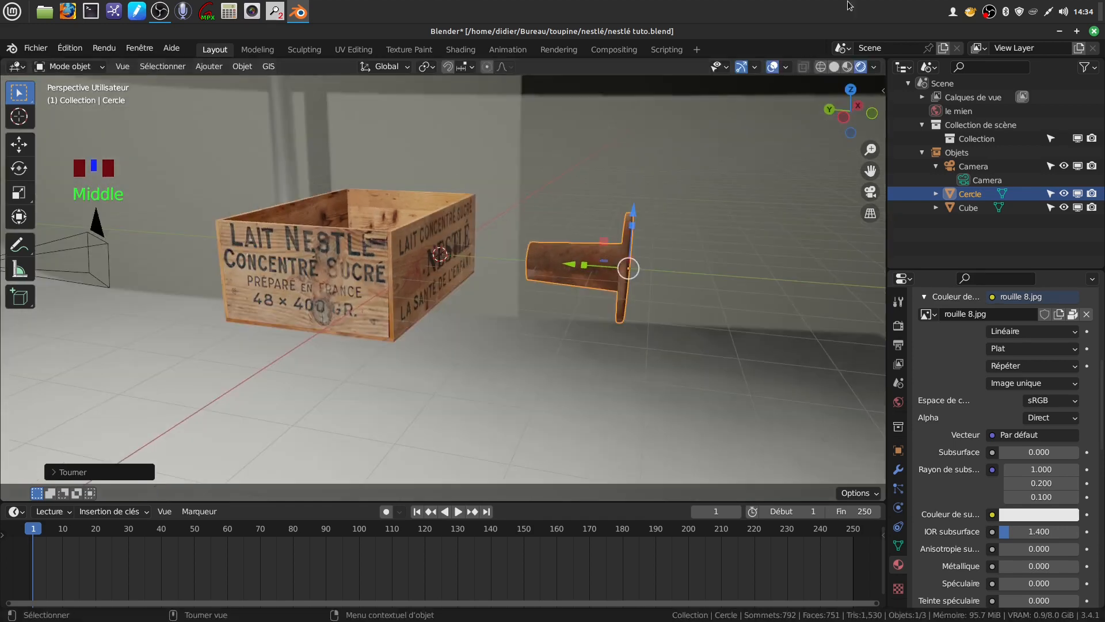
Step: In solid shading, scale the nail down to a small size and move it close to the crate's nearest long side
left_click(834, 67)
middle_click_drag(655, 189, 616, 201)
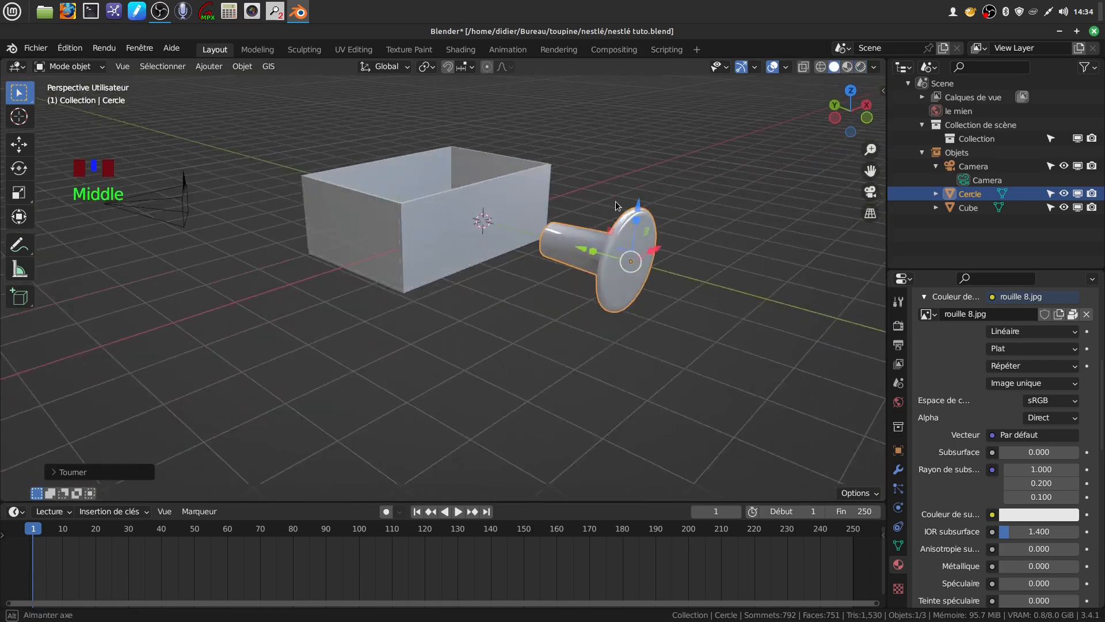
key("s")
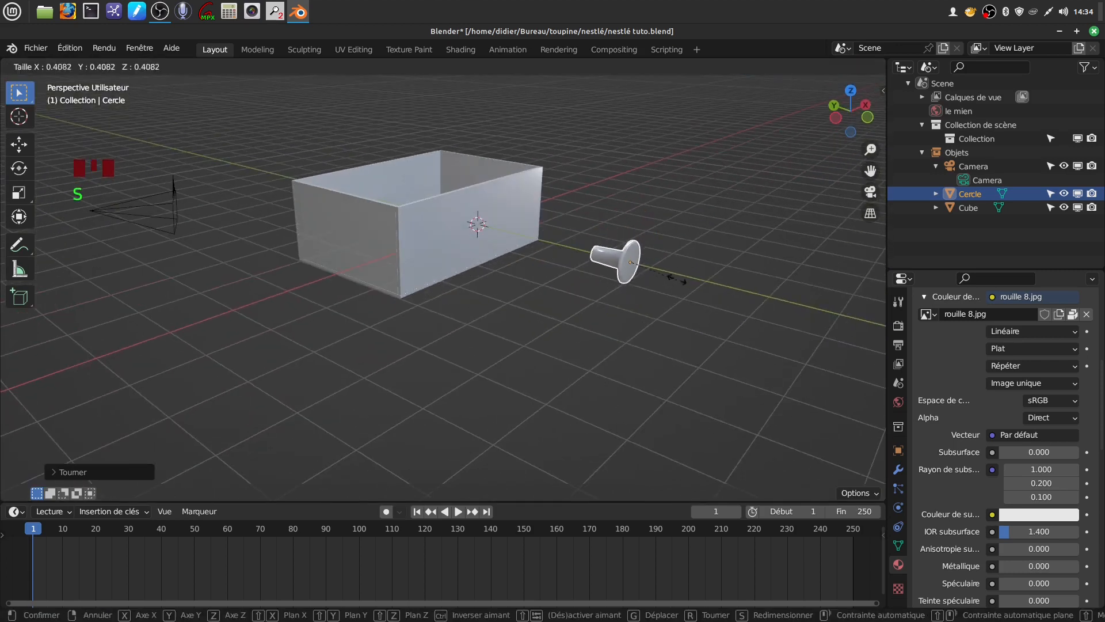
left_click(559, 245)
left_click_drag(630, 262, 502, 230)
scroll(520, 288, "up", 4)
middle_click_drag(520, 287, 458, 235, "shift")
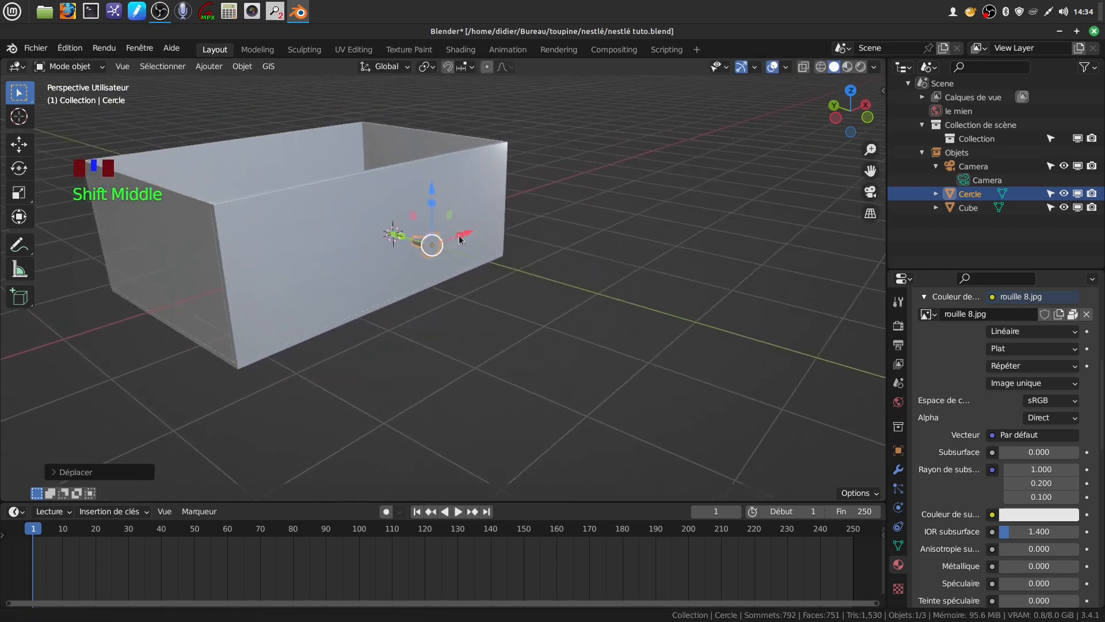
Step: Add a Displace (Déplacement) modifier to the nail
scroll(459, 234, "up", 2)
middle_click_drag(457, 285, 456, 170, "shift")
scroll(485, 251, "up", 3)
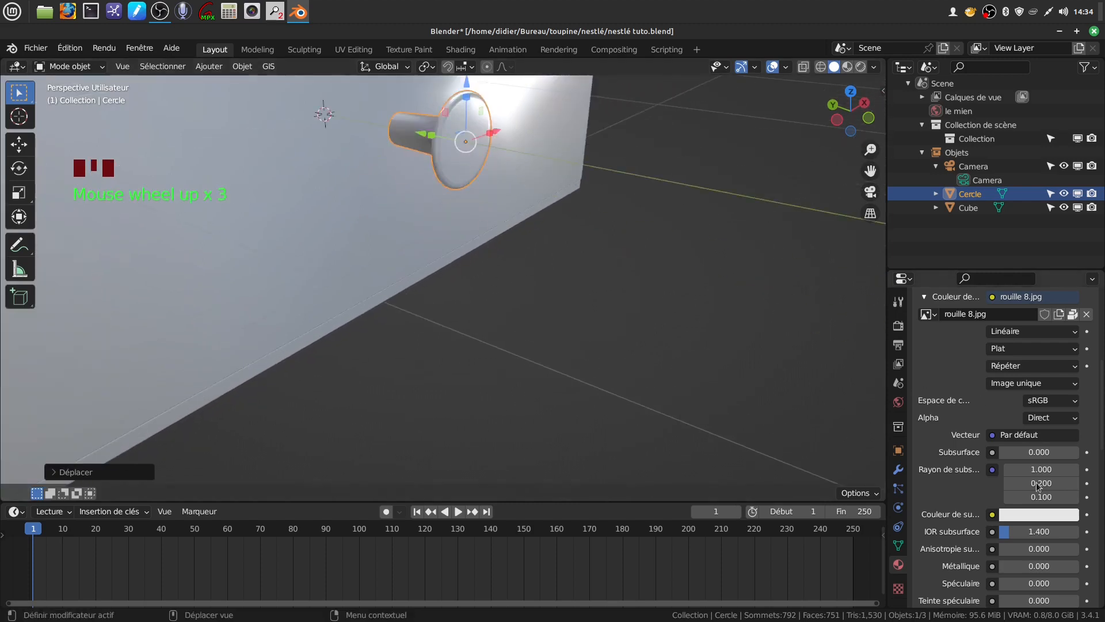
scroll(232, 265, "down", 3)
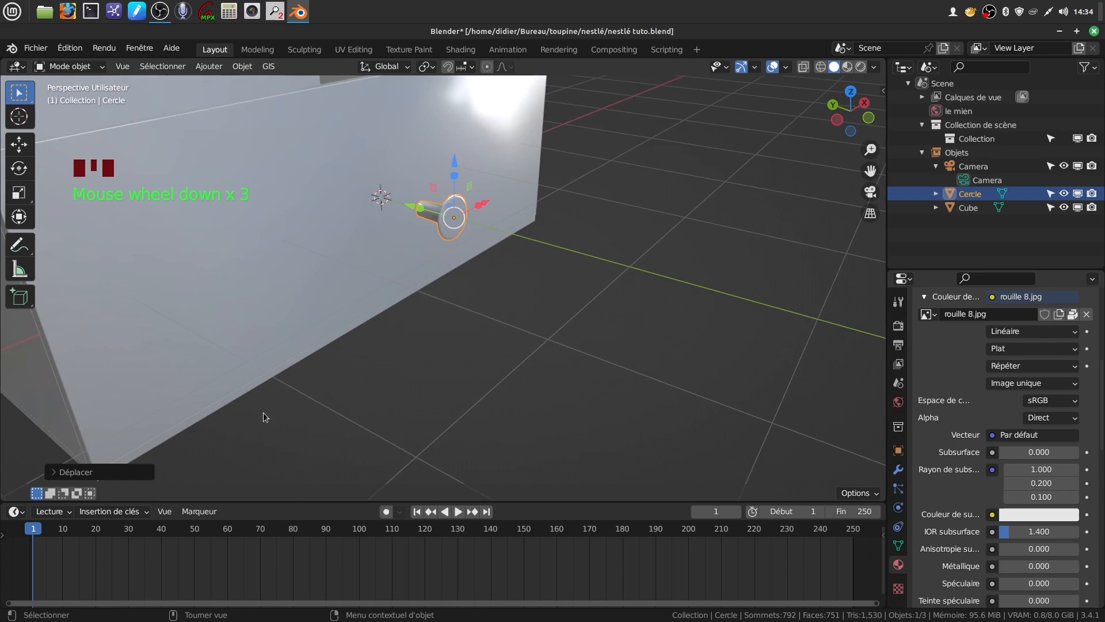
scroll(529, 281, "up", 2)
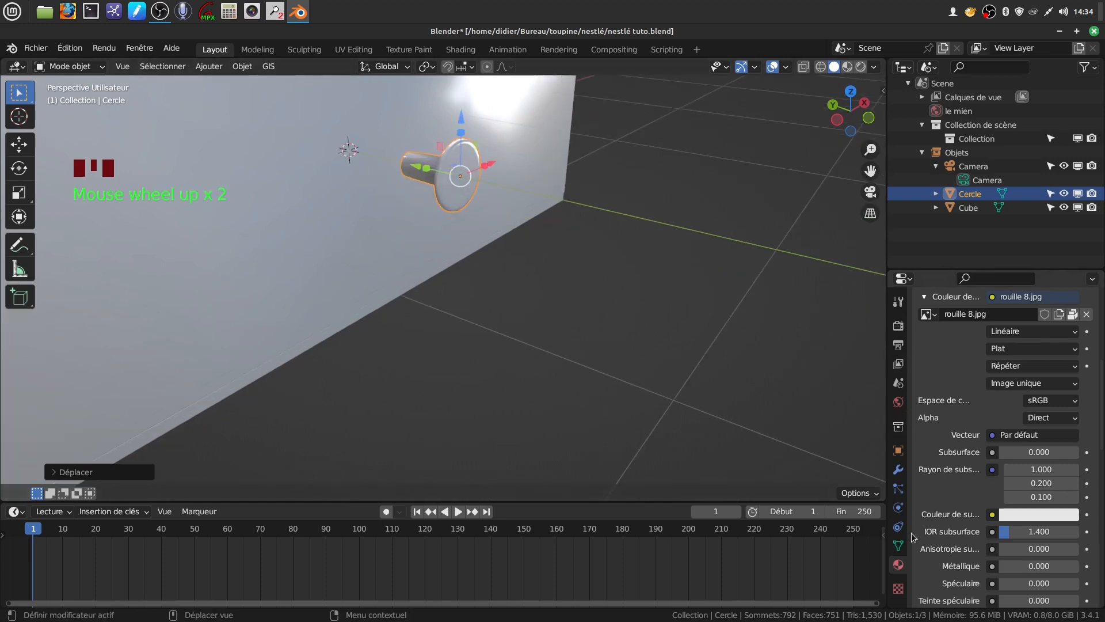
mouse_move(562, 298)
middle_mouse_down()
mouse_move(582, 301)
mouse_move(567, 306)
middle_mouse_up()
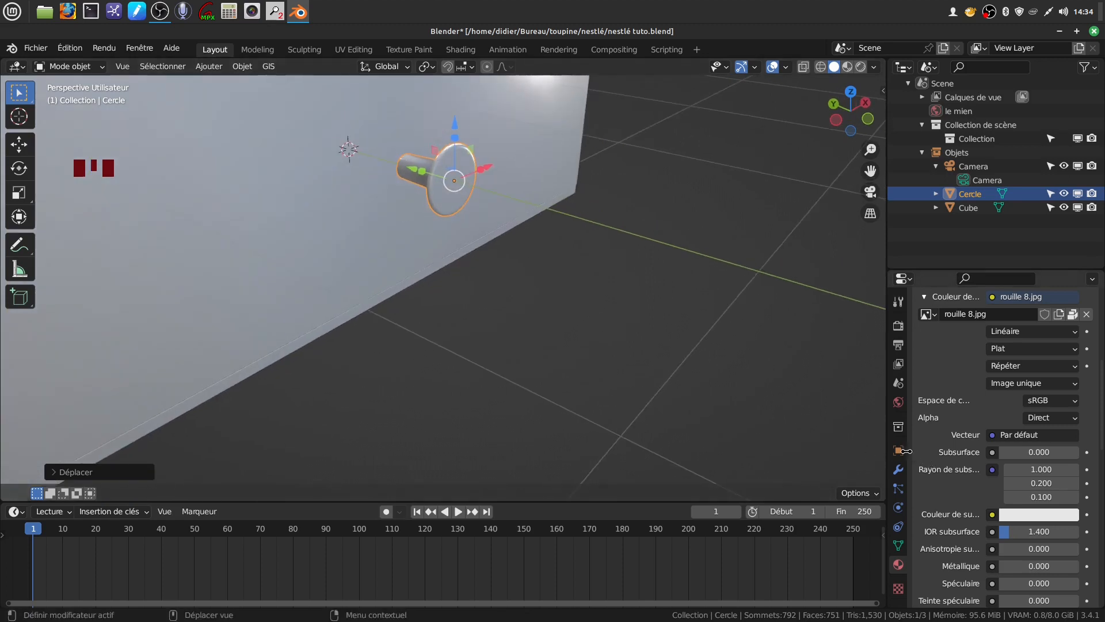
left_click(899, 470)
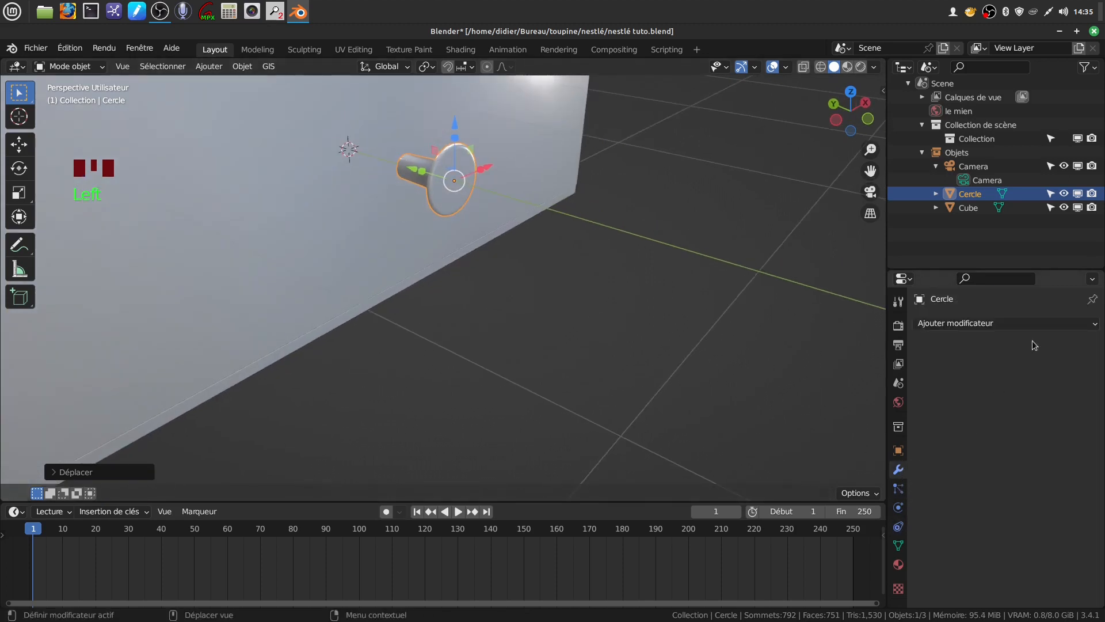
left_click(1081, 324)
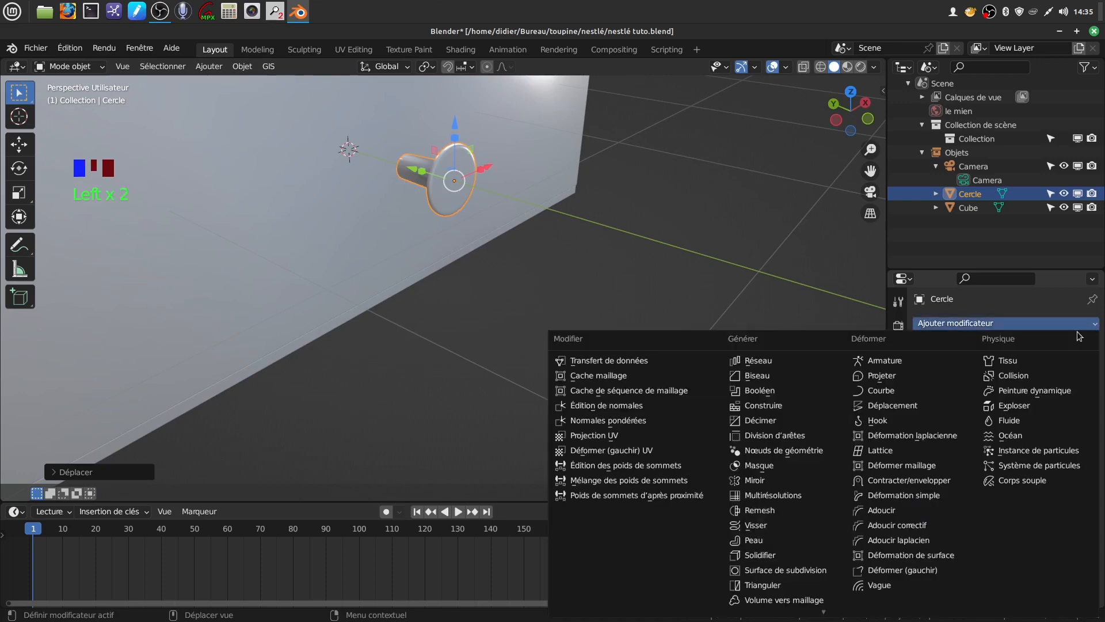
left_click(916, 406)
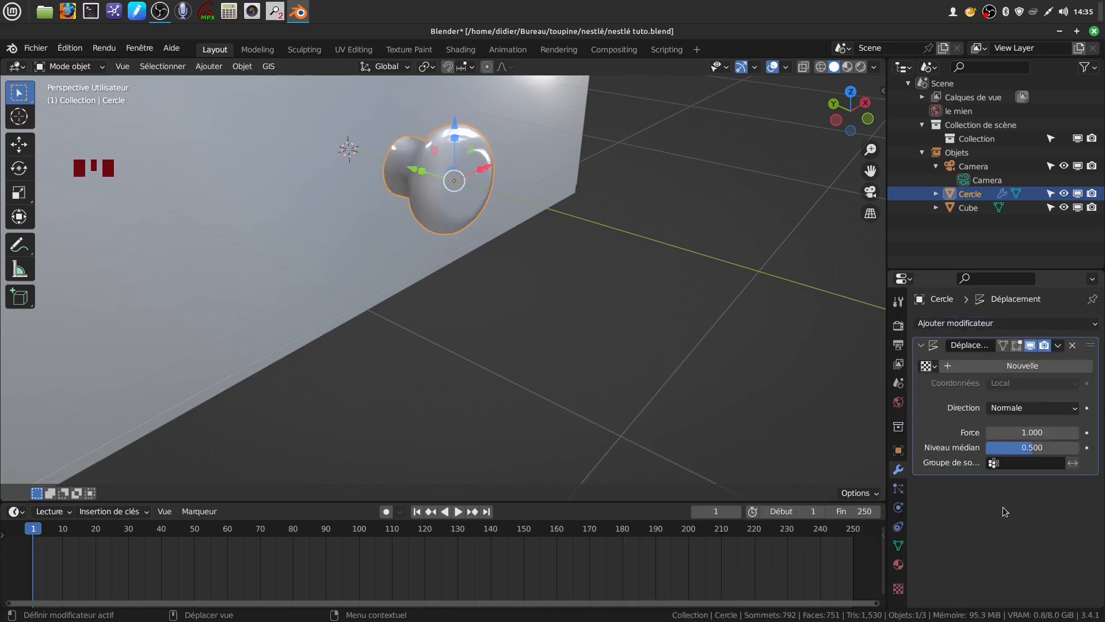
Step: Create a new texture for the displacement, with type Nuages (Clouds) and size (Taille) 2.00
left_click(1014, 365)
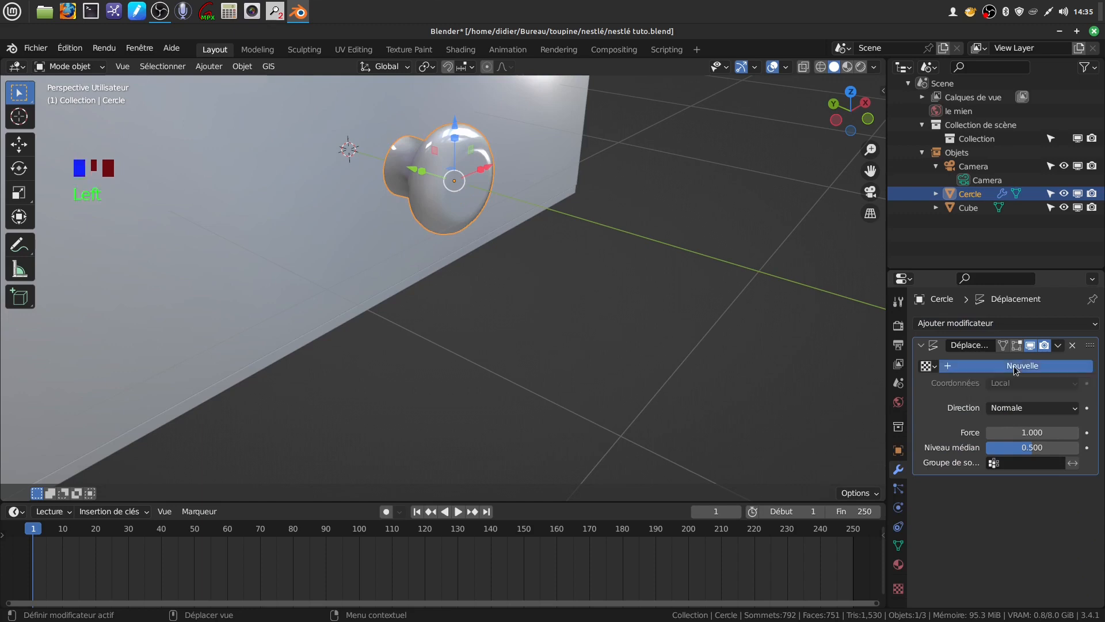
left_click(1086, 366)
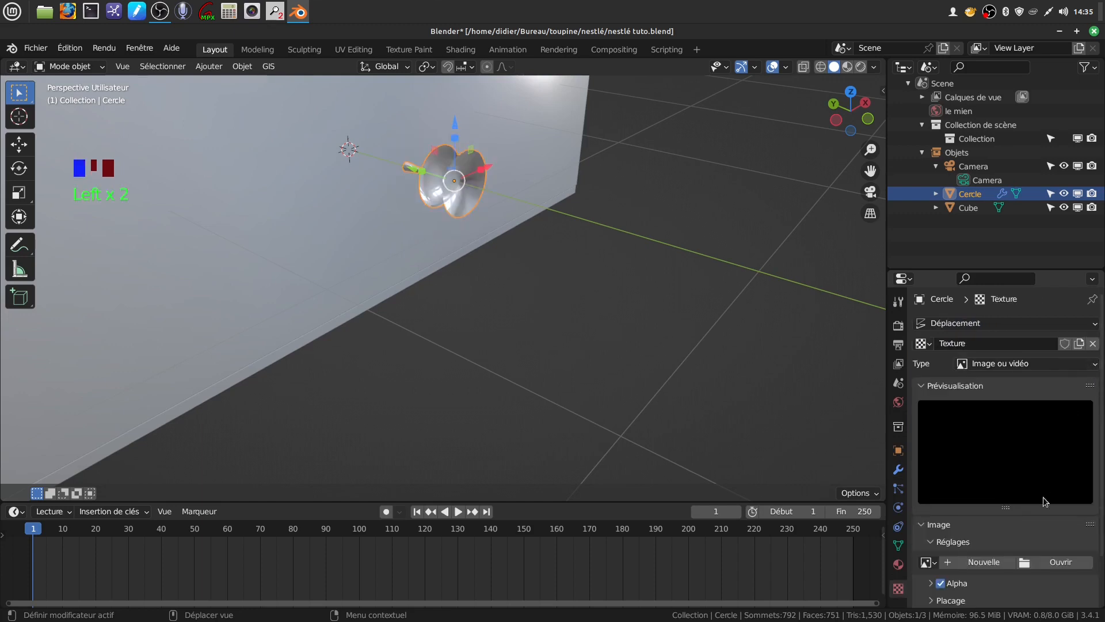
left_click(1085, 364)
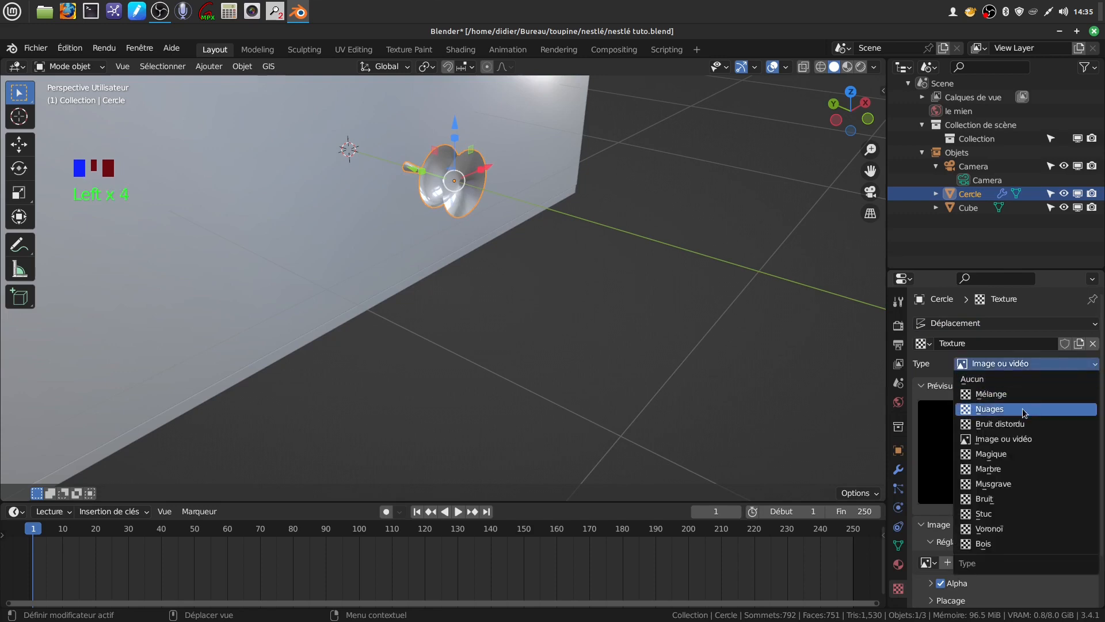
left_click(1001, 409)
scroll(1008, 590, "down", 3)
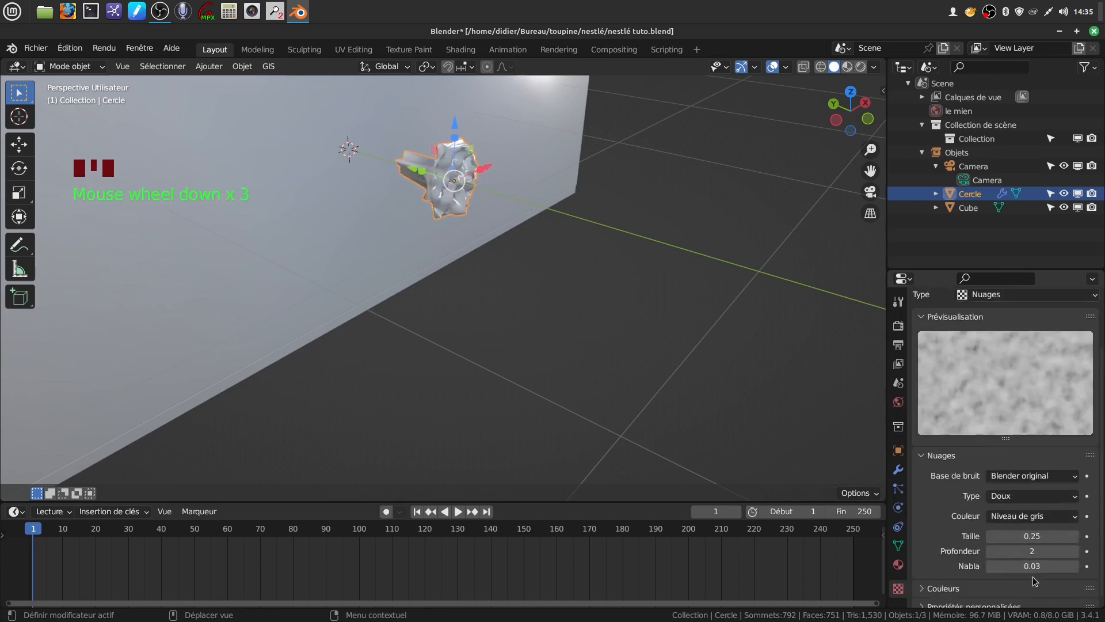
left_click_drag(1005, 539, 1078, 539)
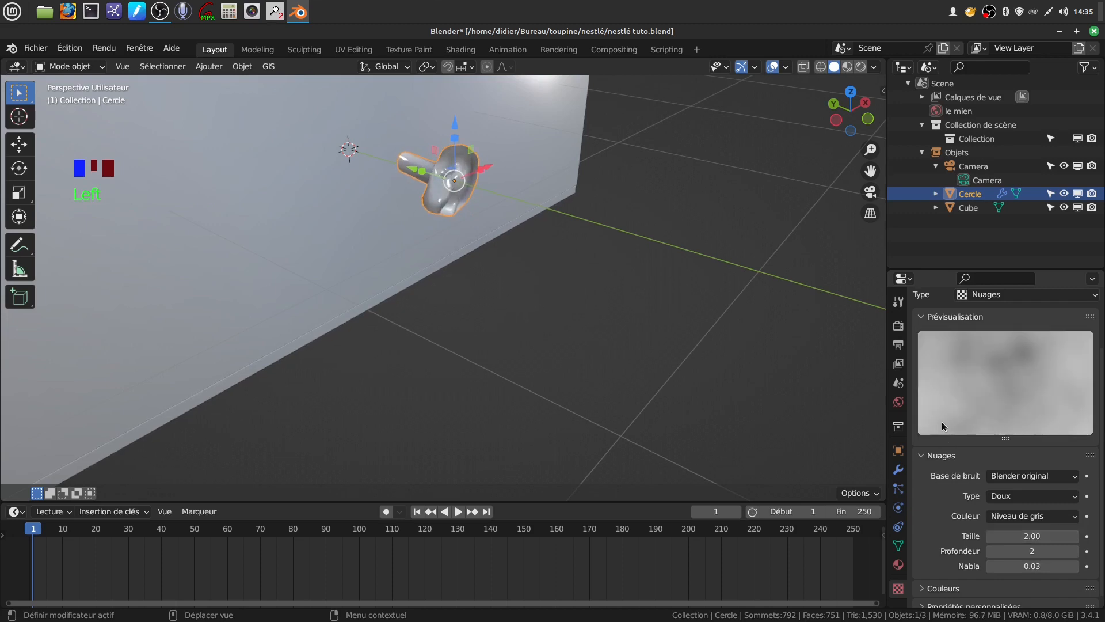
Step: Set the Displace modifier's direction to RVB vers XYZ and its strength (Force) to 0.200, and apply the modifier to the nail
left_click(898, 470)
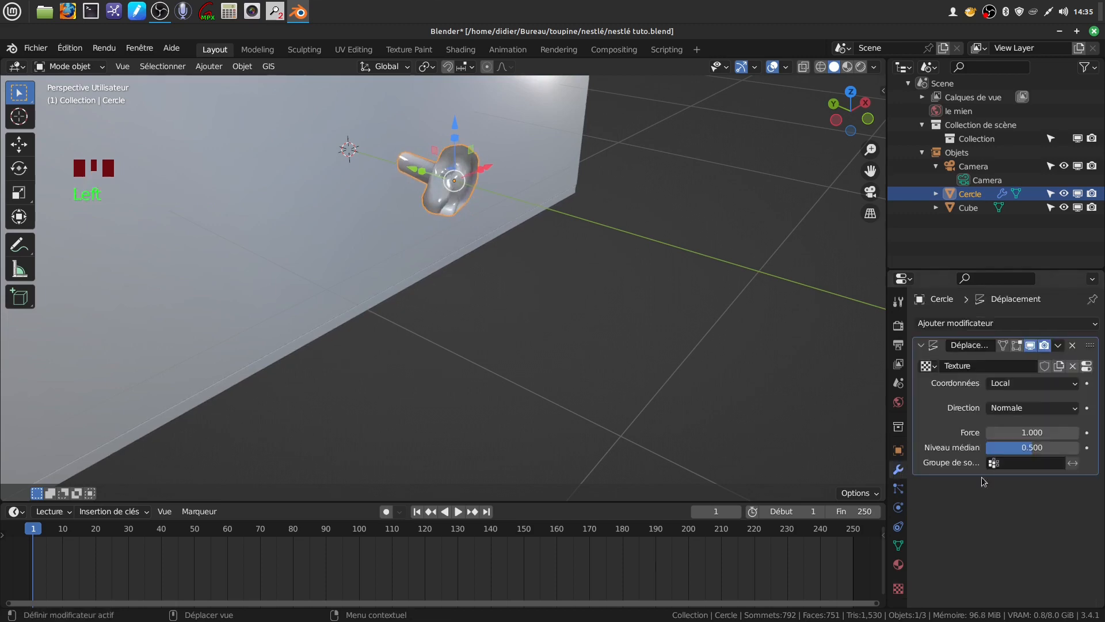
left_click(1076, 408)
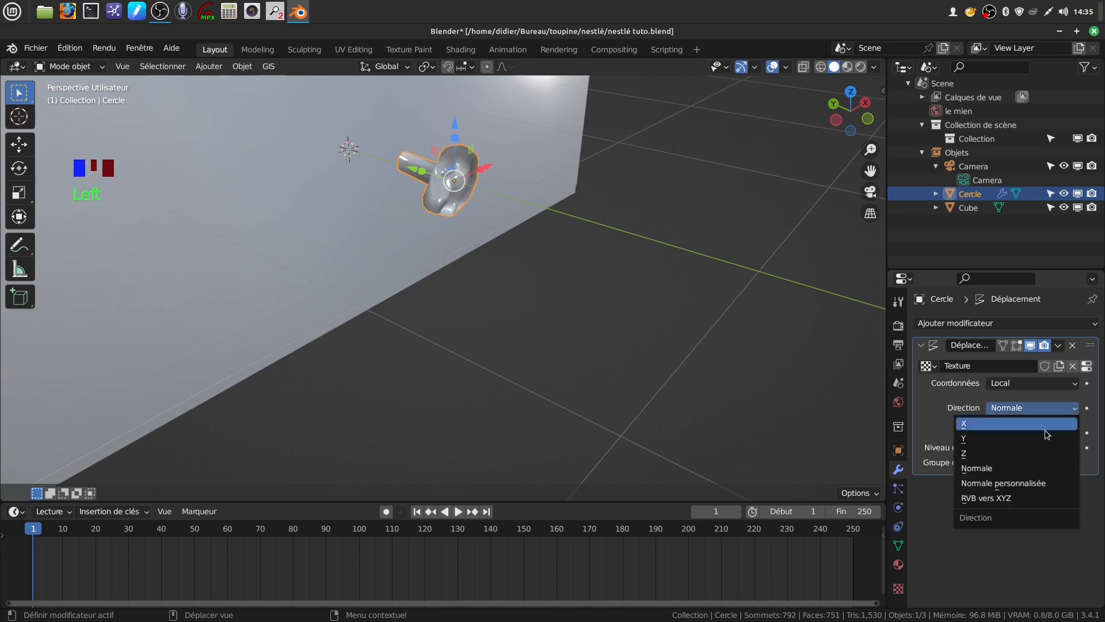
left_click(1031, 501)
scroll(1045, 506, "up", 2)
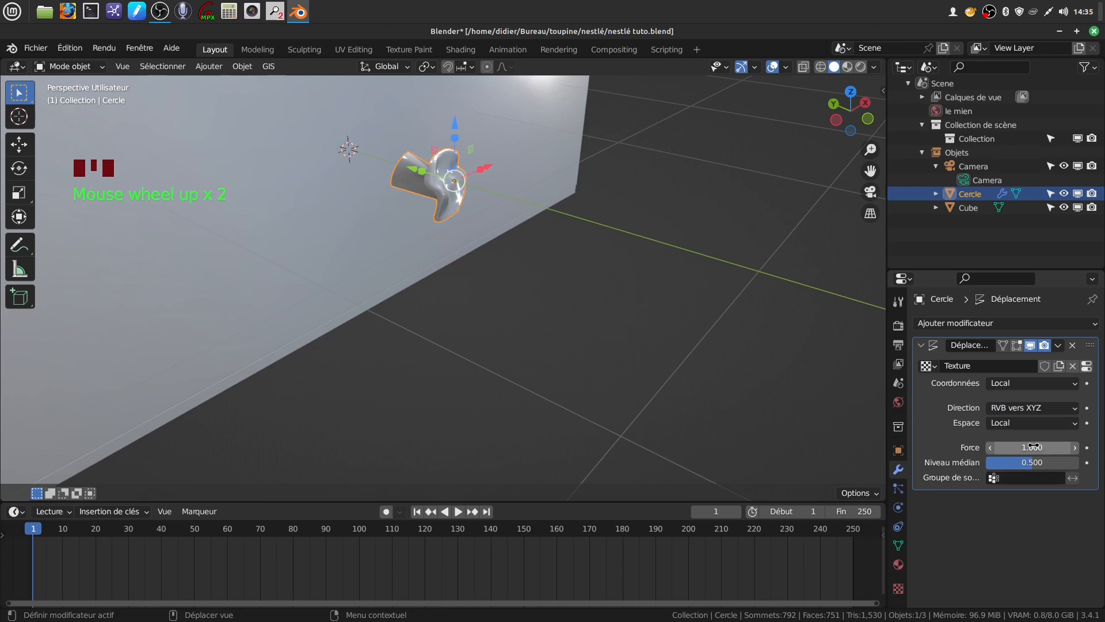
left_click_drag(1033, 448, 1004, 449)
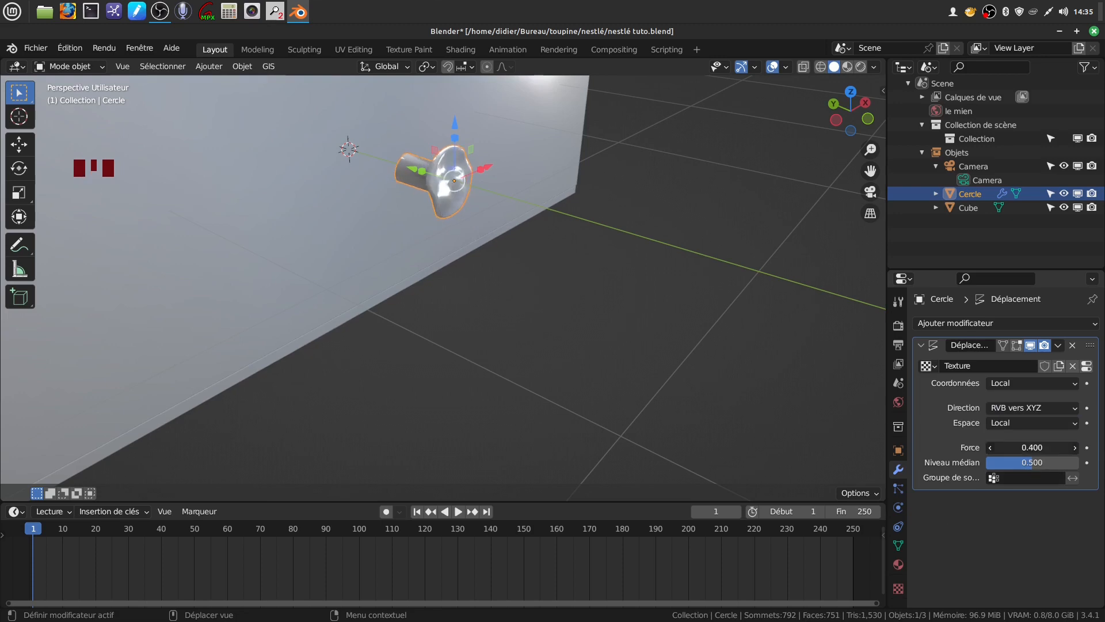
left_click_drag(1031, 447, 1031, 447)
middle_click_drag(794, 346, 818, 354)
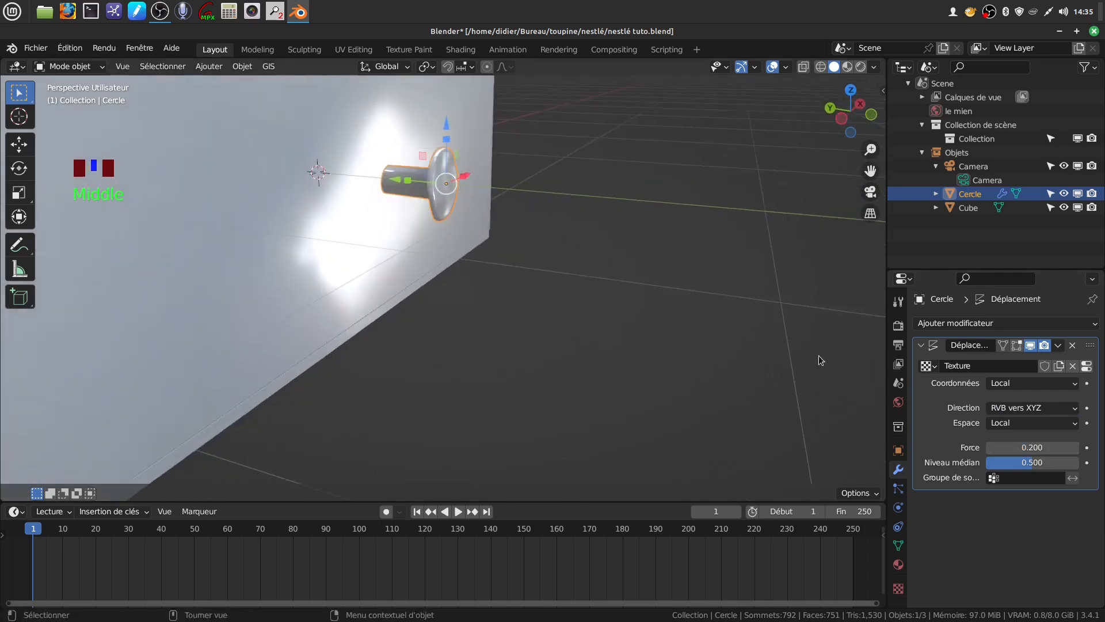
left_click(1059, 347)
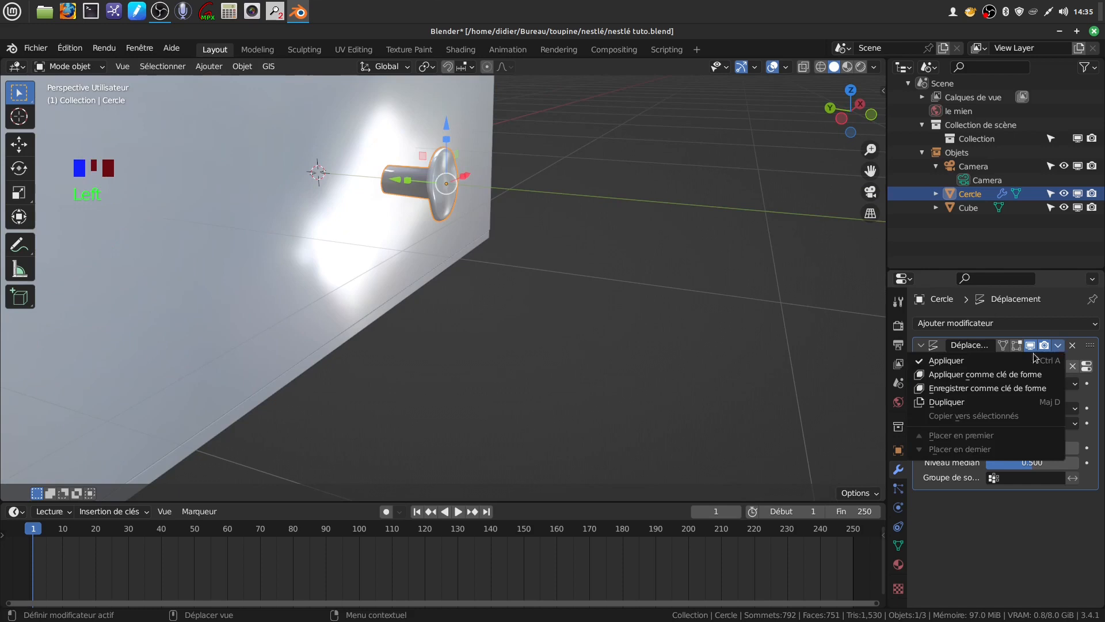
left_click(1012, 361)
Step: Move the nail along the crate's long side to its upper corner
middle_click_drag(475, 209, 438, 249)
scroll(462, 207, "down", 4)
left_click_drag(437, 248, 284, 248)
middle_click_drag(323, 269, 437, 291, "shift")
scroll(496, 340, "up", 2)
middle_click_drag(495, 340, 630, 239)
left_click_drag(618, 231, 478, 168)
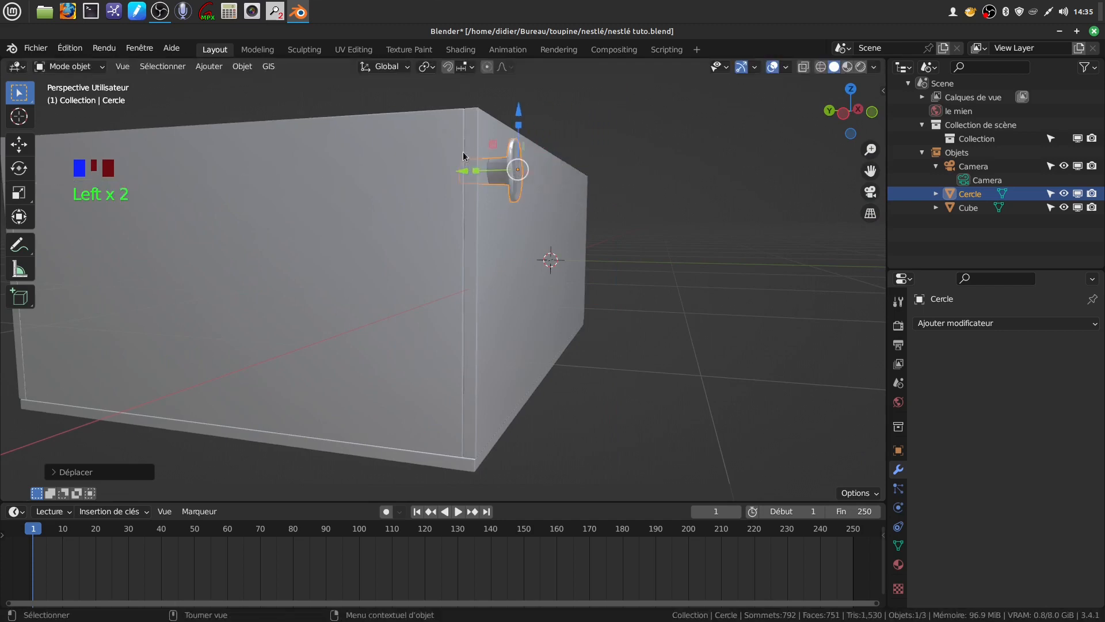
Step: Resize the nail to a small size and reposition it against the long side near the crate's upper corner
scroll(561, 198, "up", 2)
middle_click_drag(561, 198, 492, 165)
scroll(500, 186, "down", 3)
key("s")
left_click(530, 208)
left_click_drag(491, 164, 446, 161)
left_click_drag(385, 100, 385, 61)
middle_click_drag(490, 156, 522, 266)
middle_click_drag(492, 339, 494, 333)
key("s")
left_click(582, 327)
Step: Fine-tune the nail's height and sideways position near the corner, and push its shaft into the long side
middle_click_drag(582, 326, 460, 296)
left_click(599, 249)
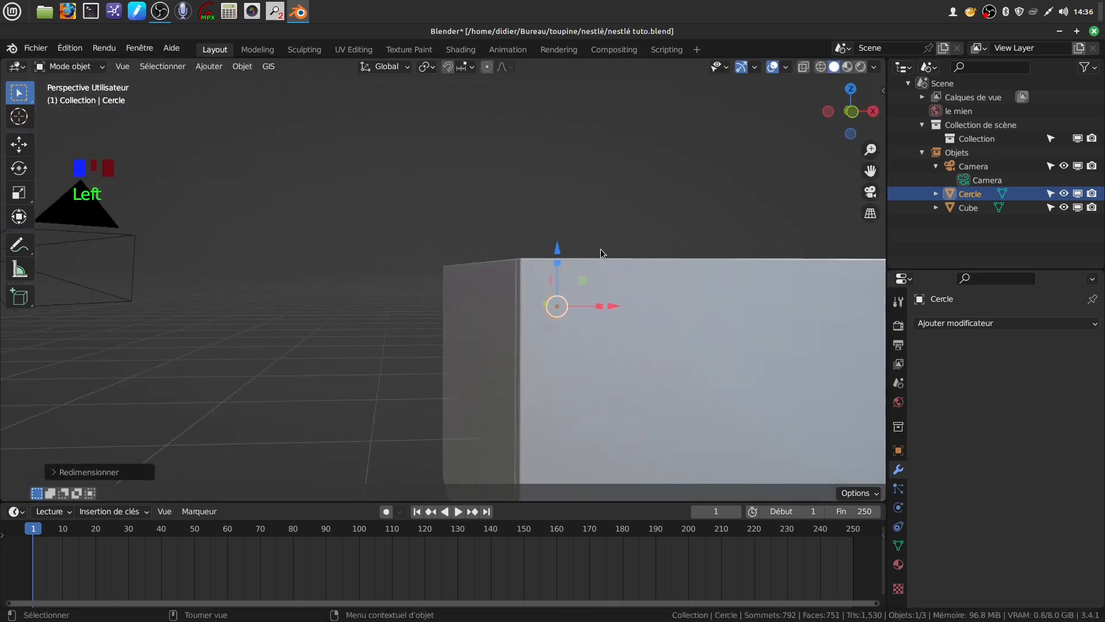
left_click(554, 312)
left_click_drag(563, 254, 563, 230)
left_click_drag(602, 289, 585, 287)
left_click_drag(544, 237, 544, 248)
middle_click_drag(554, 252, 535, 378)
left_click_drag(481, 295, 432, 292)
middle_click_drag(523, 376, 544, 349)
left_click_drag(512, 295, 503, 292)
left_click(626, 325)
Step: Shift the nail along the X axis slightly inward from the crate's vertical corner edge
middle_click_drag(626, 324, 556, 353)
scroll(604, 340, "down", 4)
scroll(518, 337, "down", 4)
mouse_move(482, 316)
middle_mouse_down("shift")
mouse_move(536, 340)
mouse_move(452, 329)
mouse_move(486, 296)
middle_mouse_up("shift")
scroll(512, 369, "up", 4)
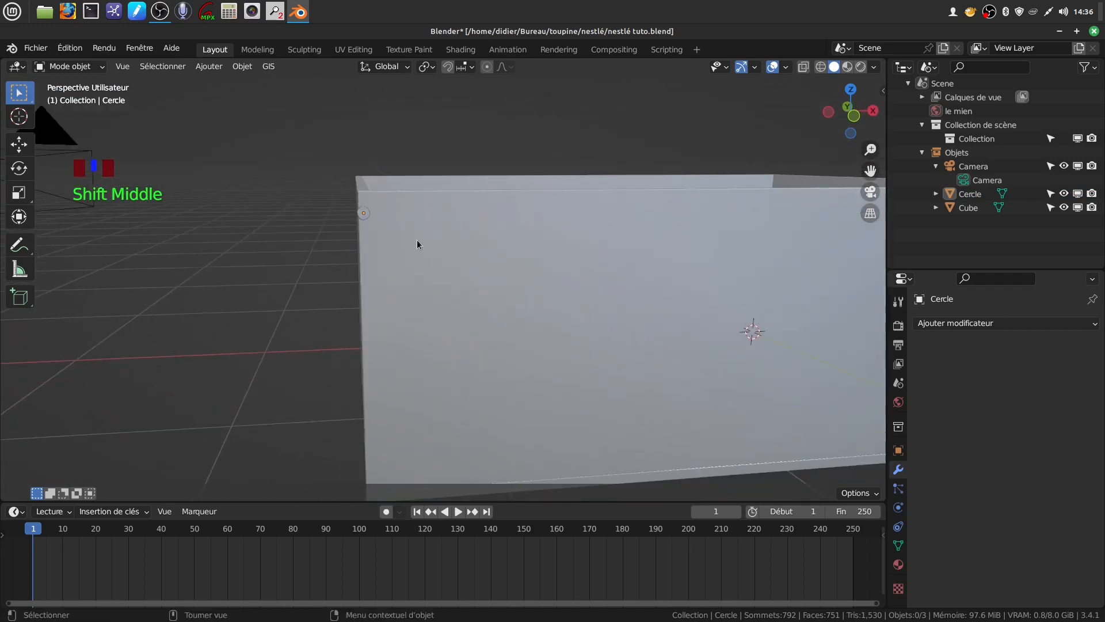
left_click(363, 213)
left_click_drag(418, 214, 458, 268)
scroll(465, 283, "down", 2)
middle_click_drag(465, 283, 507, 351)
scroll(457, 301, "up", 1)
scroll(503, 365, "up", 3)
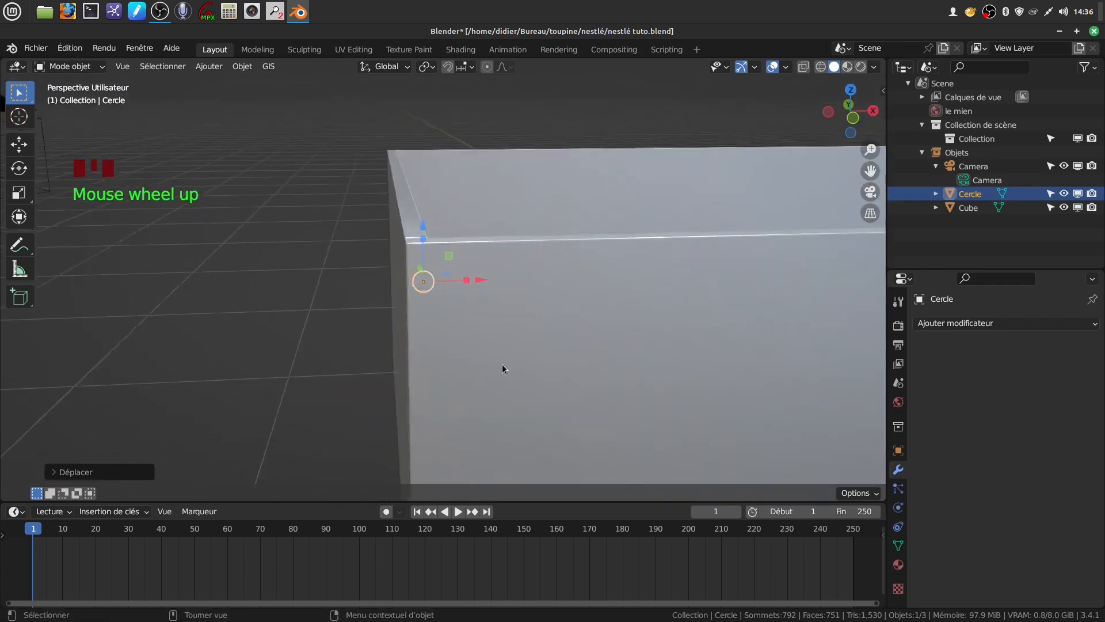
left_click_drag(474, 280, 472, 283)
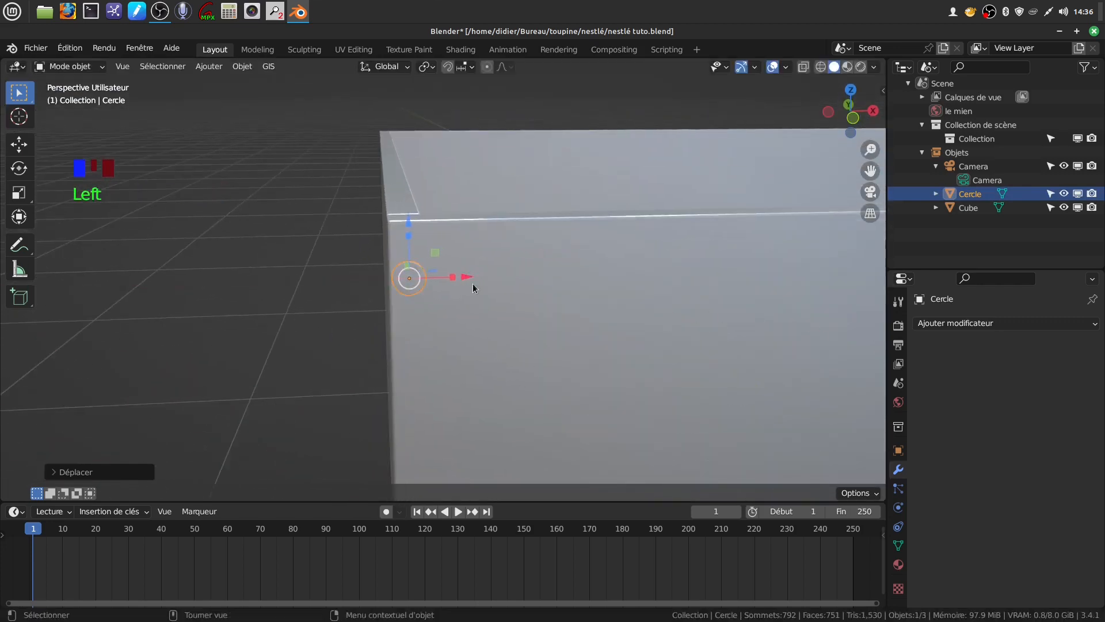
left_click(490, 309)
Step: Duplicate the nail and move the copy straight down to the middle of the crate's height
middle_click_drag(490, 309, 430, 289)
scroll(488, 330, "down", 3)
scroll(493, 345, "down", 7)
scroll(462, 381, "up", 2)
left_click(422, 216)
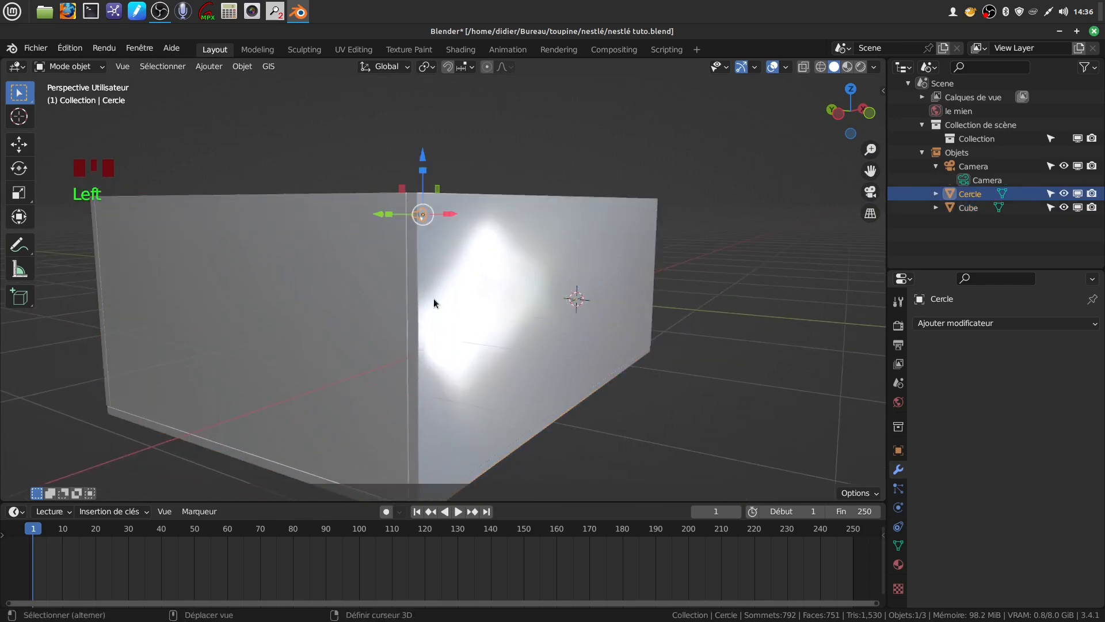
key("shift+d")
right_click(434, 299)
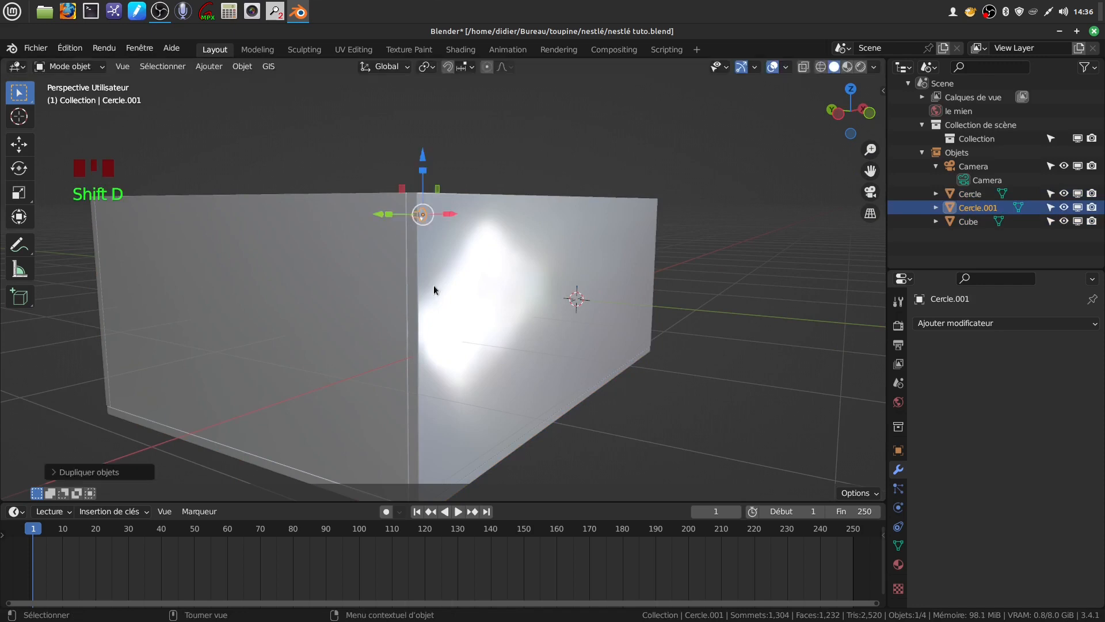
left_click_drag(427, 162, 440, 357)
middle_click_drag(440, 357, 466, 298)
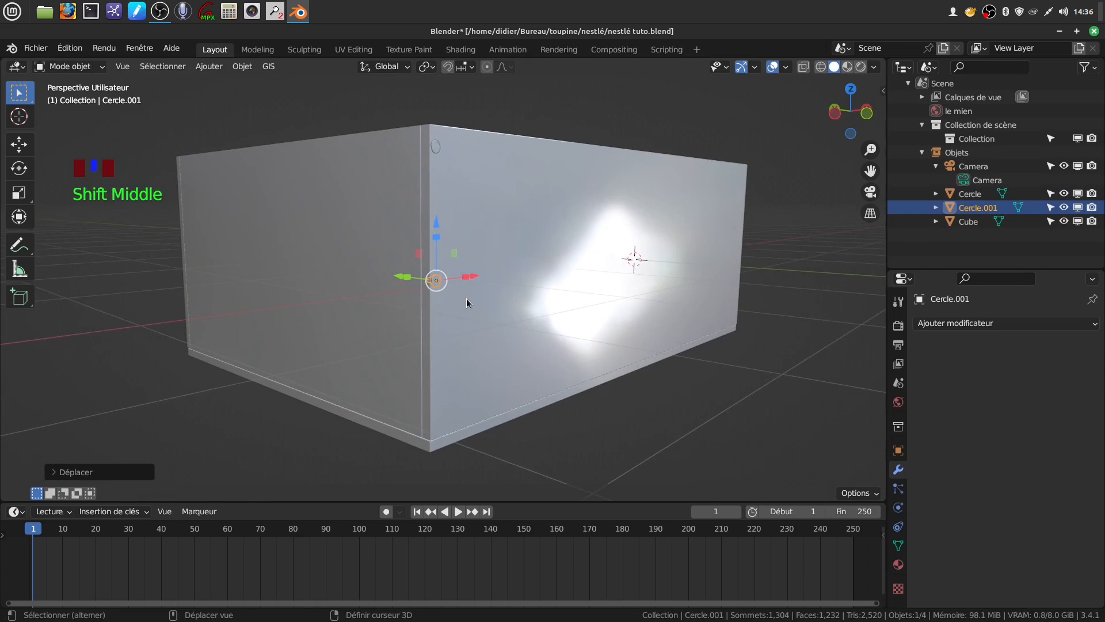
Step: Duplicate the middle nail and move the copy straight down near the crate's bottom edge
key("shift+d")
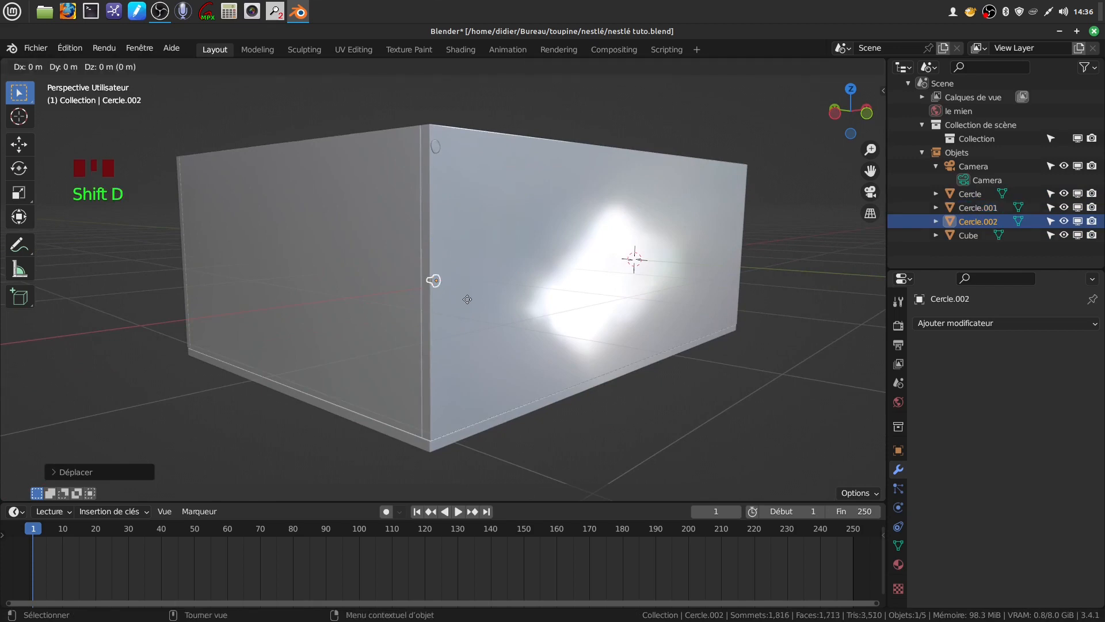
right_click(466, 299)
left_click_drag(436, 222, 436, 355)
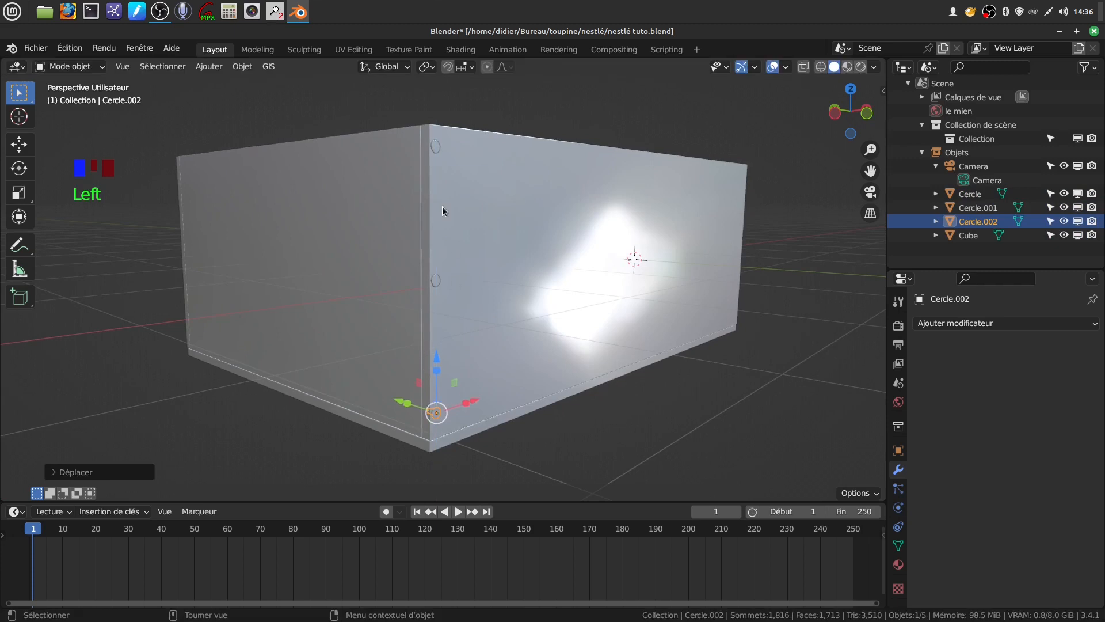
Step: Select the three nails along the corner edge, leaving the crate itself out of the selection
left_click(435, 146, "shift")
scroll(429, 282, "up", 4)
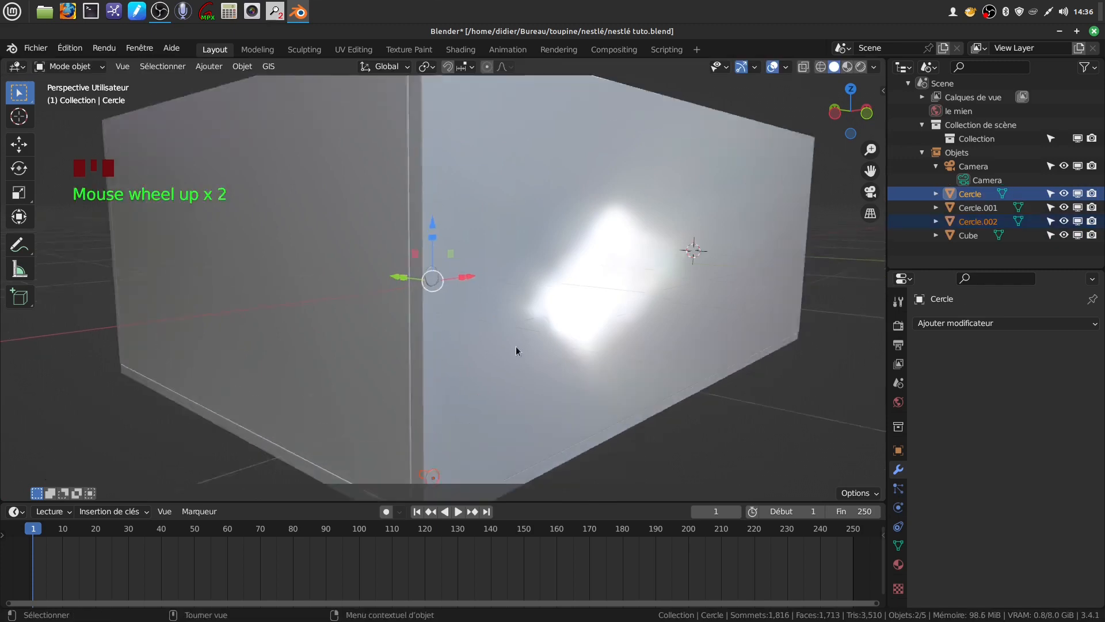
left_click(428, 281, "shift")
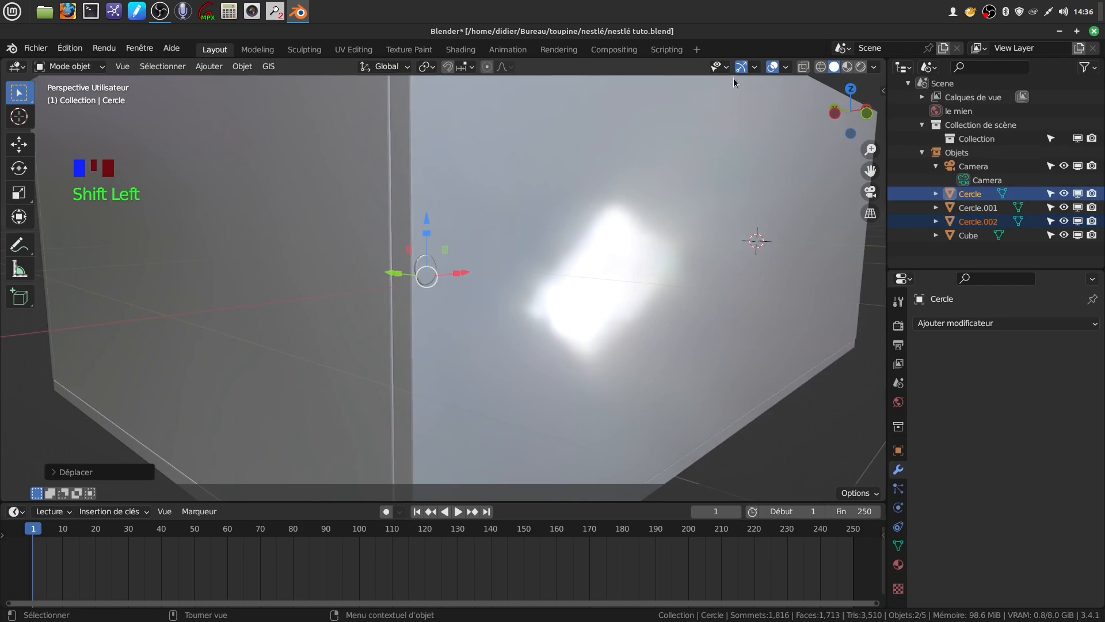
left_click(741, 69)
left_click(429, 265, "shift")
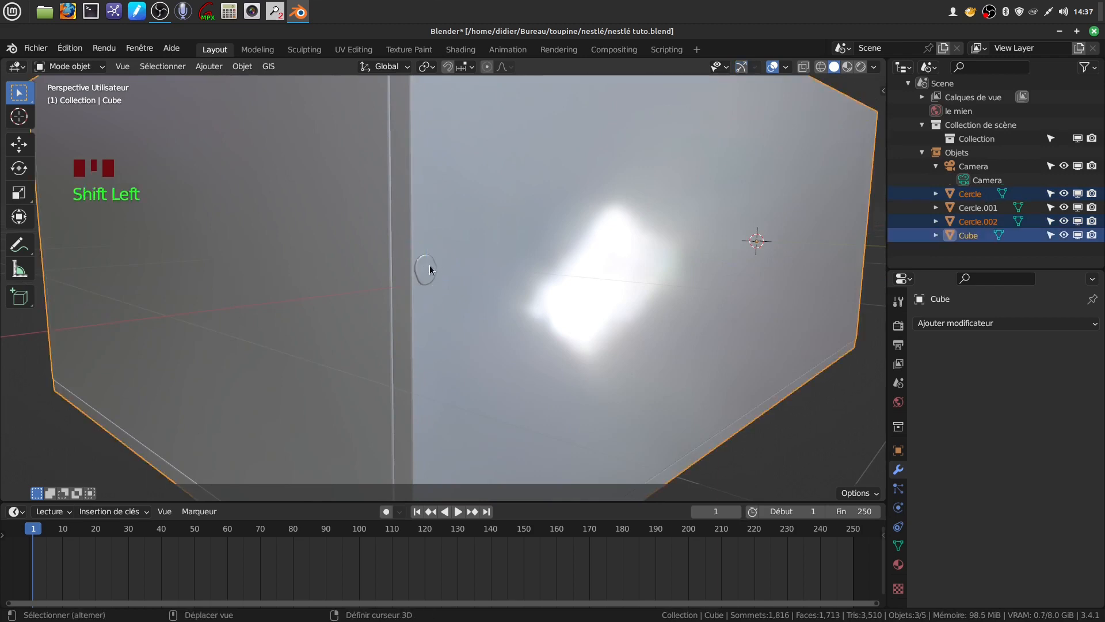
left_click(429, 266, "shift")
scroll(545, 336, "down", 3)
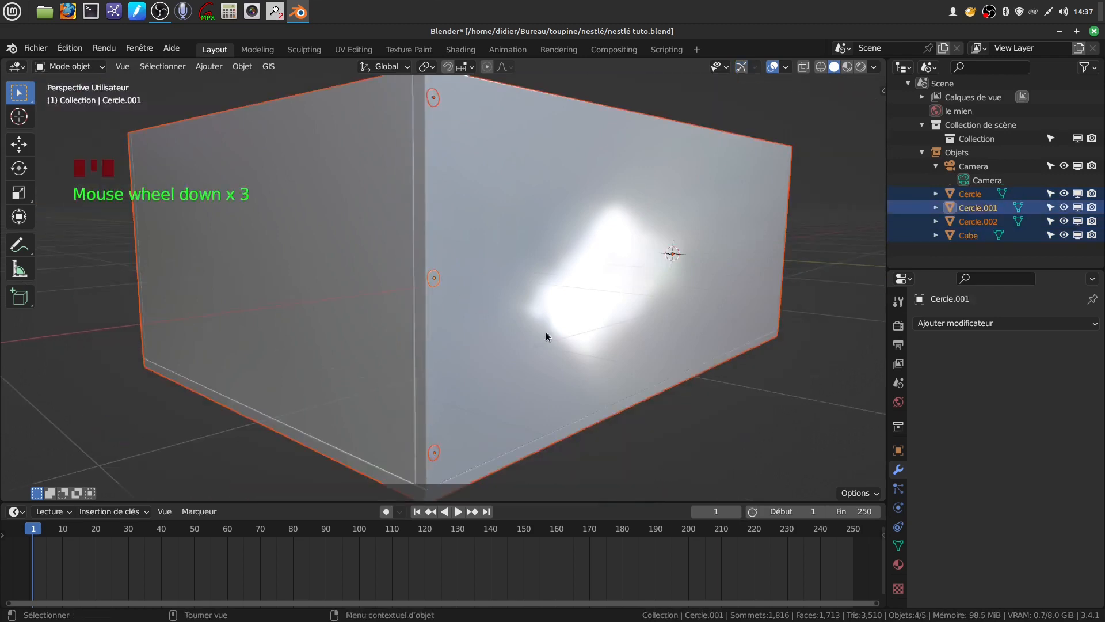
left_click(741, 68)
scroll(657, 284, "down", 3)
middle_click_drag(657, 285, 630, 336)
scroll(568, 285, "up", 2)
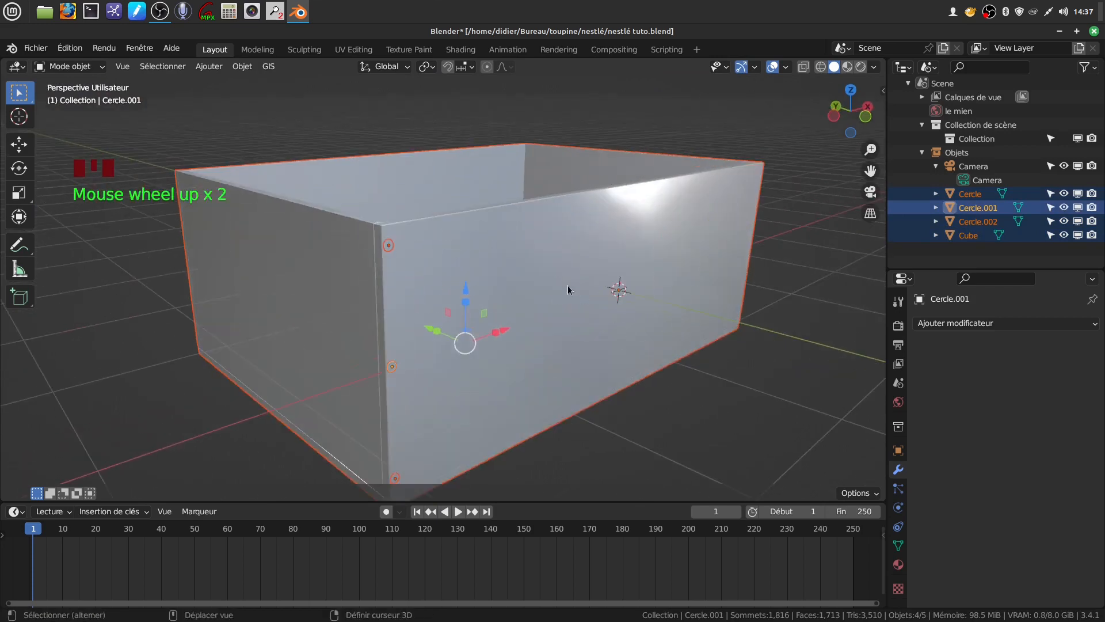
left_click(570, 301, "shift")
left_click(562, 297, "shift")
middle_click_drag(562, 297, 540, 349)
scroll(573, 332, "down", 2)
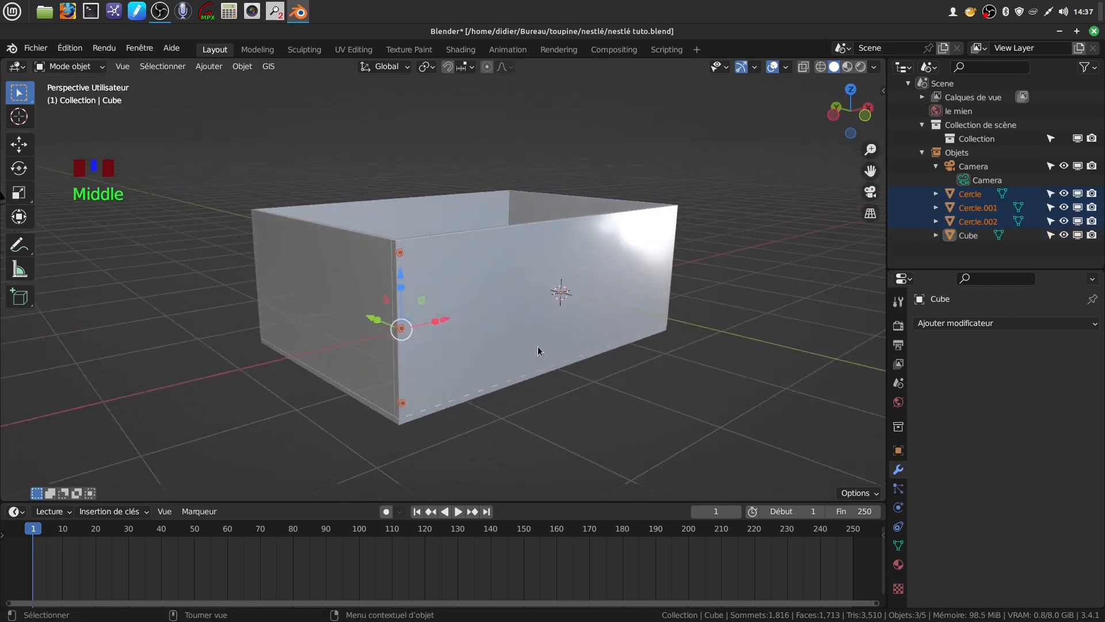
Step: Duplicate the three nails and move the copies along the X axis to the other end of the same long side
key("shift+d")
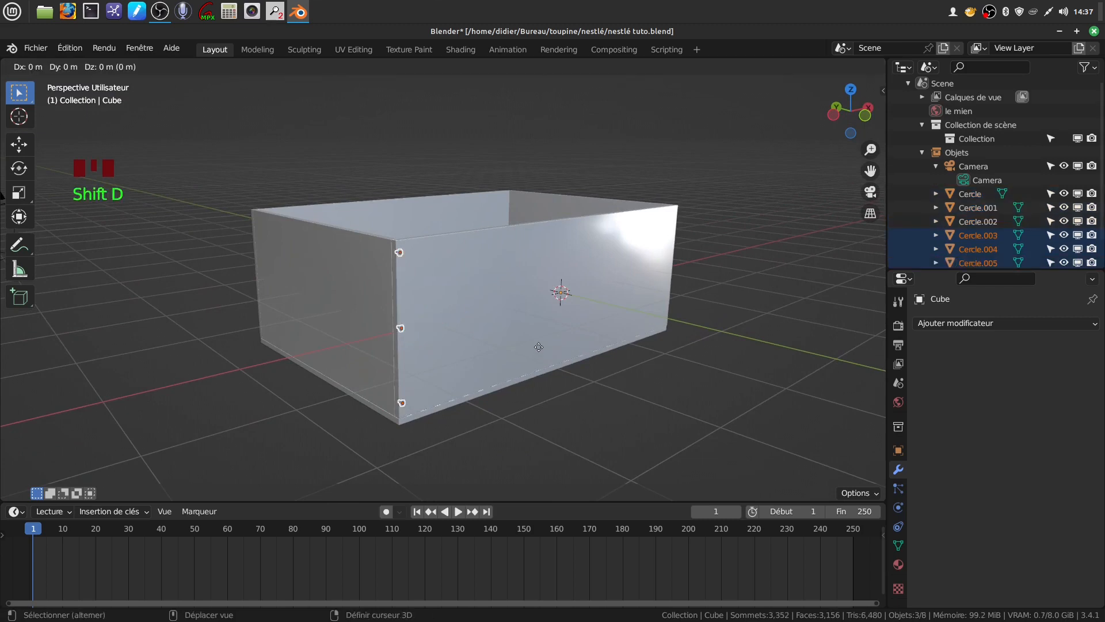
left_click_drag(447, 319, 714, 259)
middle_click_drag(717, 287, 525, 308)
left_click_drag(544, 285, 565, 281)
middle_click_drag(579, 348, 580, 301)
scroll(586, 314, "down", 3)
Step: Lower the middle and bottom copied nails slightly so their spacing is less regular
left_click(610, 346)
left_click(527, 254)
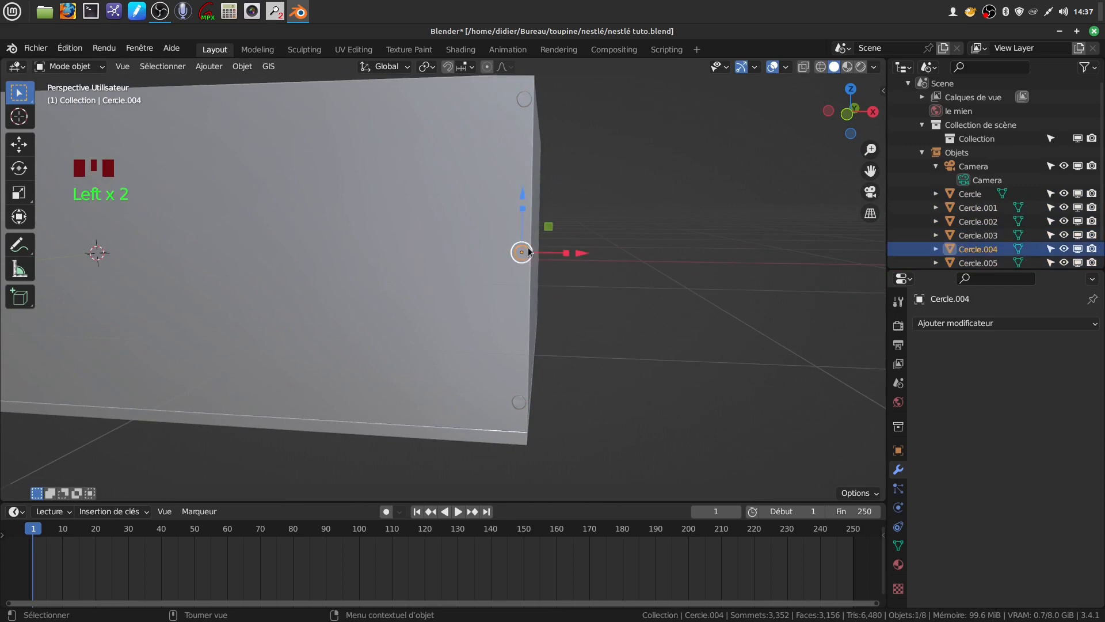
left_click_drag(522, 193, 506, 389)
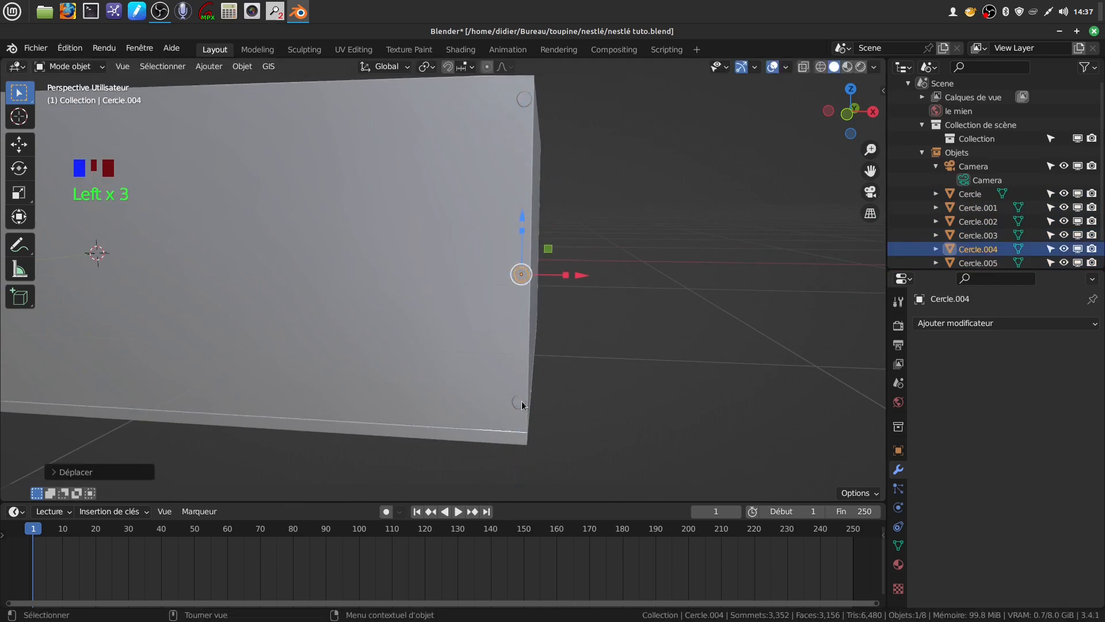
left_click(520, 402)
left_click_drag(522, 352, 522, 363)
scroll(609, 274, "down", 3)
Step: Select all six nails at both ends of the long side
middle_click_drag(607, 279, 372, 295)
middle_click_drag(573, 276, 594, 265)
scroll(588, 258, "up", 2)
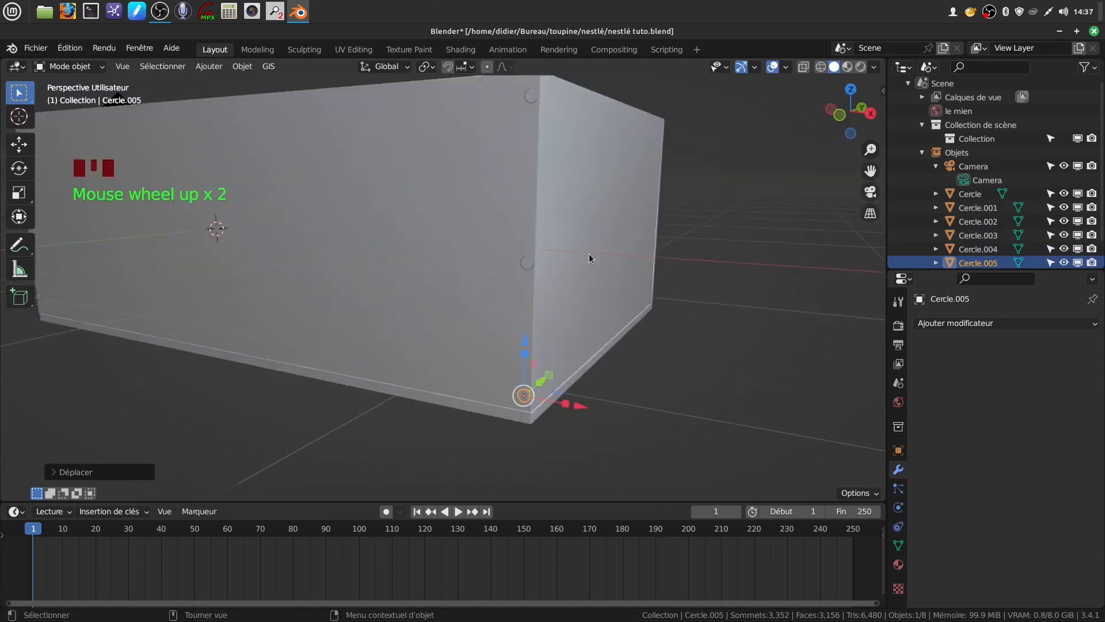
left_click(525, 263, "shift")
left_click(533, 98, "shift")
scroll(483, 305, "down", 2)
middle_click_drag(484, 305, 557, 304)
middle_click_drag(419, 344, 589, 316, "shift")
scroll(471, 147, "up", 2)
left_click(448, 157, "shift")
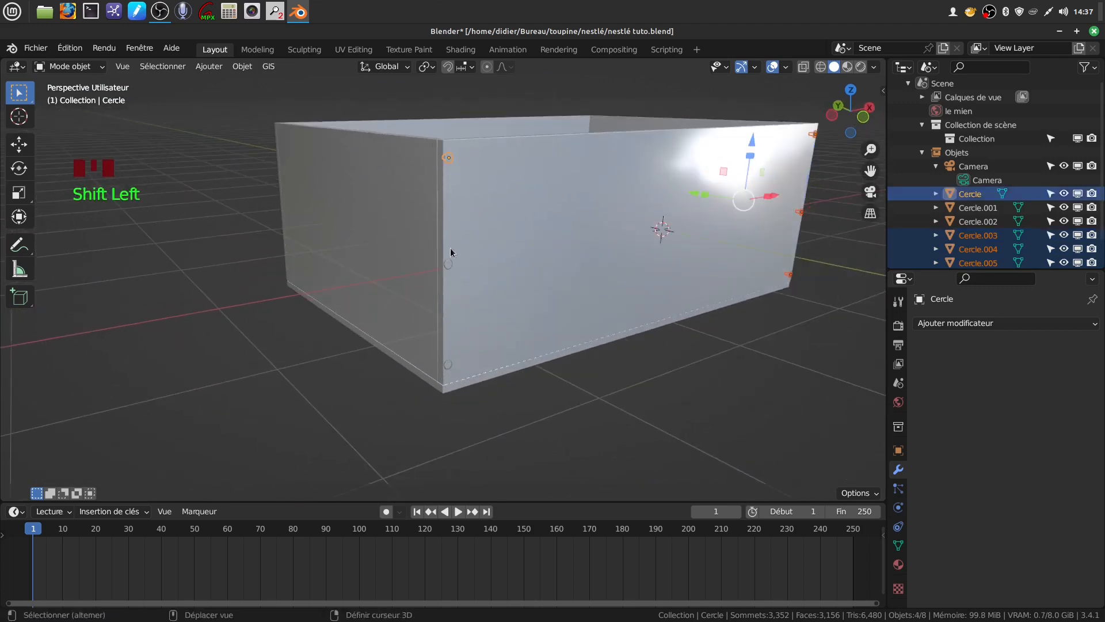
left_click(446, 264, "shift")
left_click(446, 367, "shift")
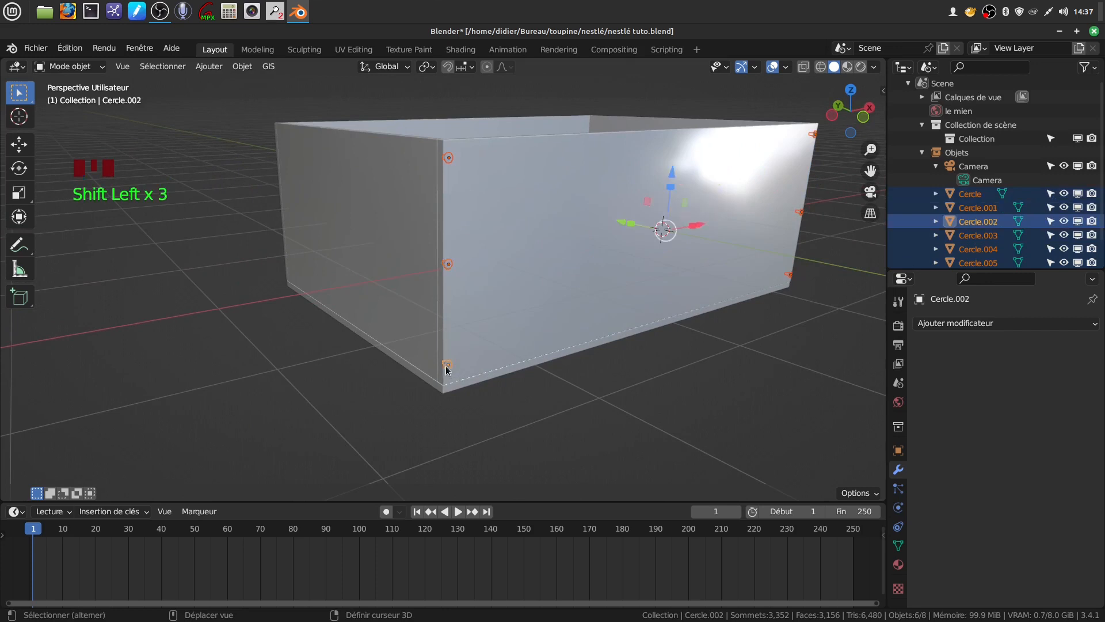
scroll(523, 364, "down", 4)
middle_click_drag(523, 364, 571, 387)
scroll(572, 387, "up", 1)
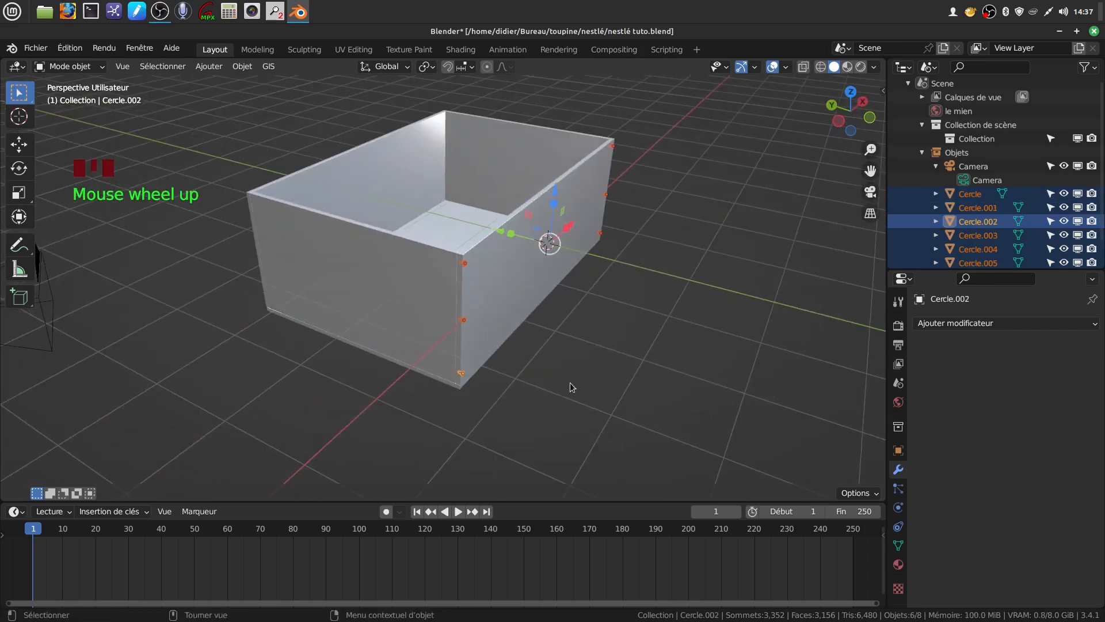
Step: Duplicate the six nails, move the copies along the Y axis beyond the opposite long side, and rotate them by 180°
key("shift+d")
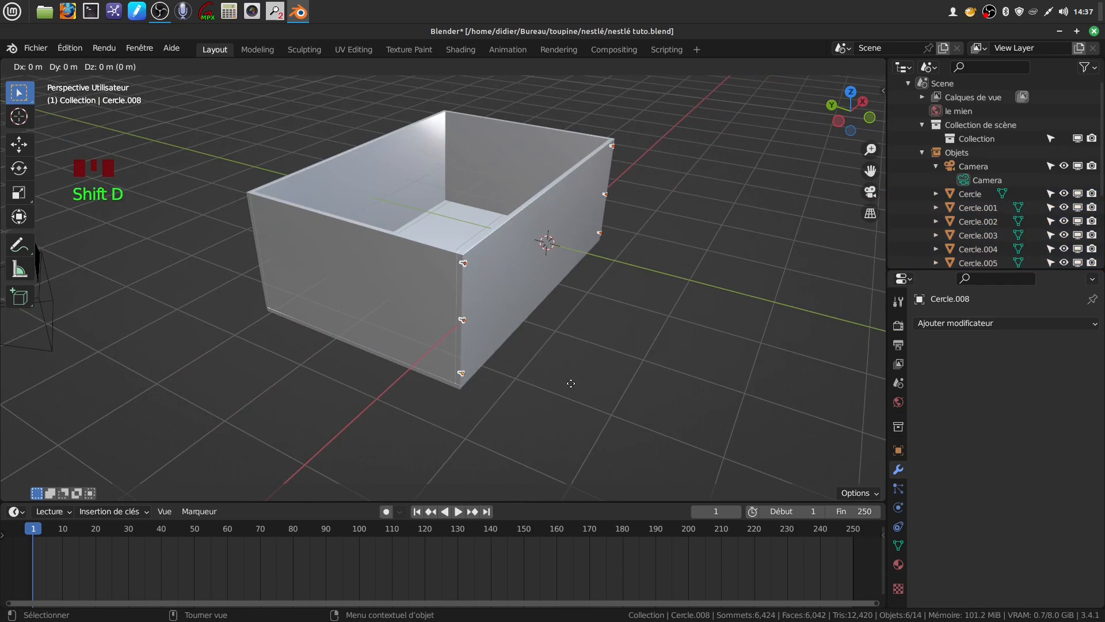
right_click(571, 384)
left_click_drag(500, 230, 245, 150)
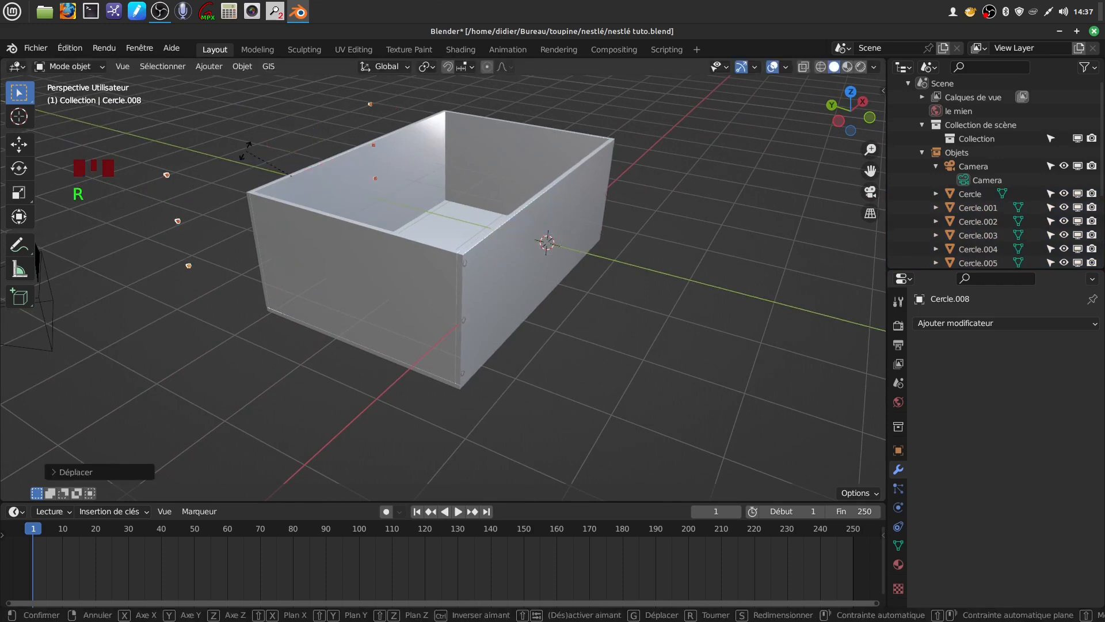
key("r")
type("180")
key("Return")
middle_click_drag(245, 150, 282, 150)
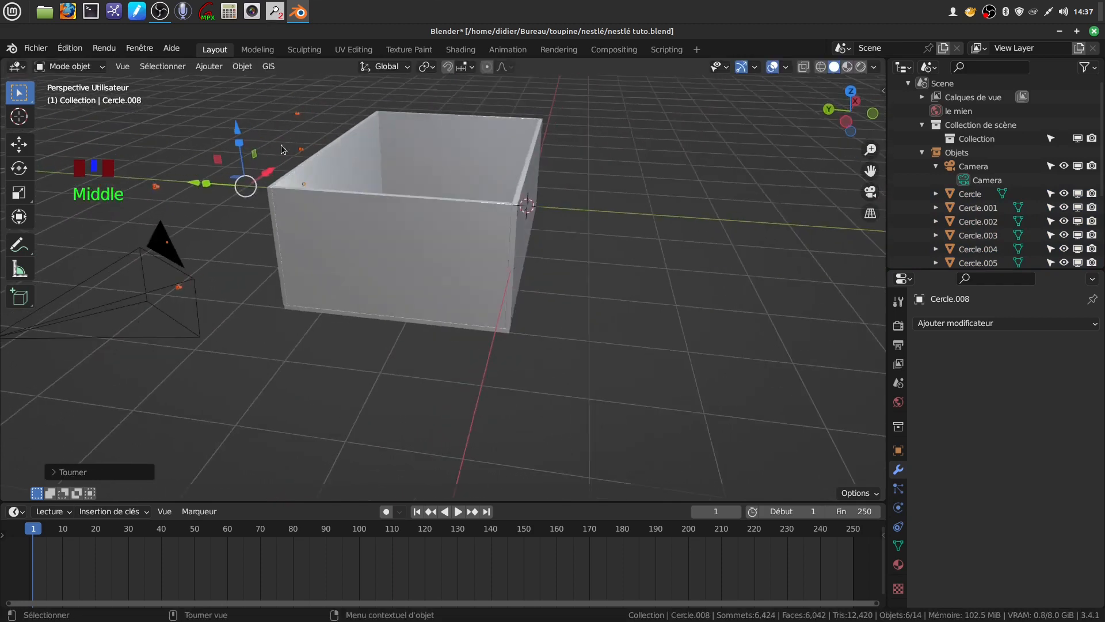
Step: In the right orthographic view, move the rotated nails along the Y axis until they sink into the crate's opposite long side
key("KP_3")
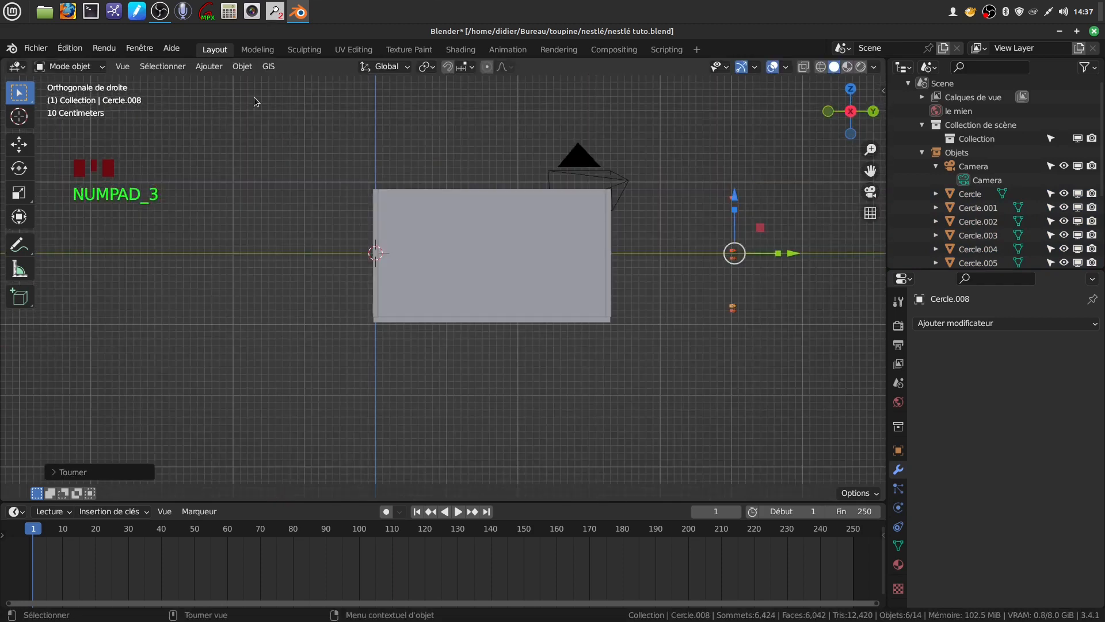
middle_click_drag(262, 85, 54, 81, "shift")
scroll(441, 561, "up", 4)
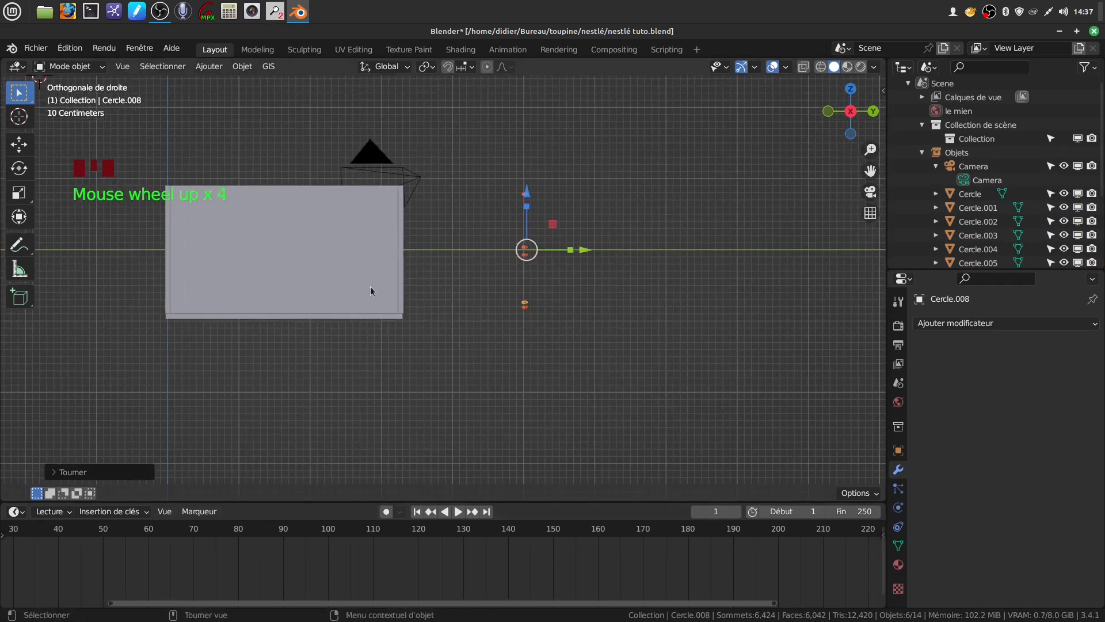
scroll(385, 291, "up", 4)
middle_click_drag(406, 299, 506, 329, "shift")
left_click_drag(744, 240, 497, 238)
scroll(527, 258, "up", 5)
middle_click_drag(563, 311, 515, 372, "shift")
left_click_drag(565, 225, 554, 228)
middle_click_drag(571, 305, 658, 336)
scroll(476, 341, "down", 4)
middle_click_drag(477, 341, 630, 351)
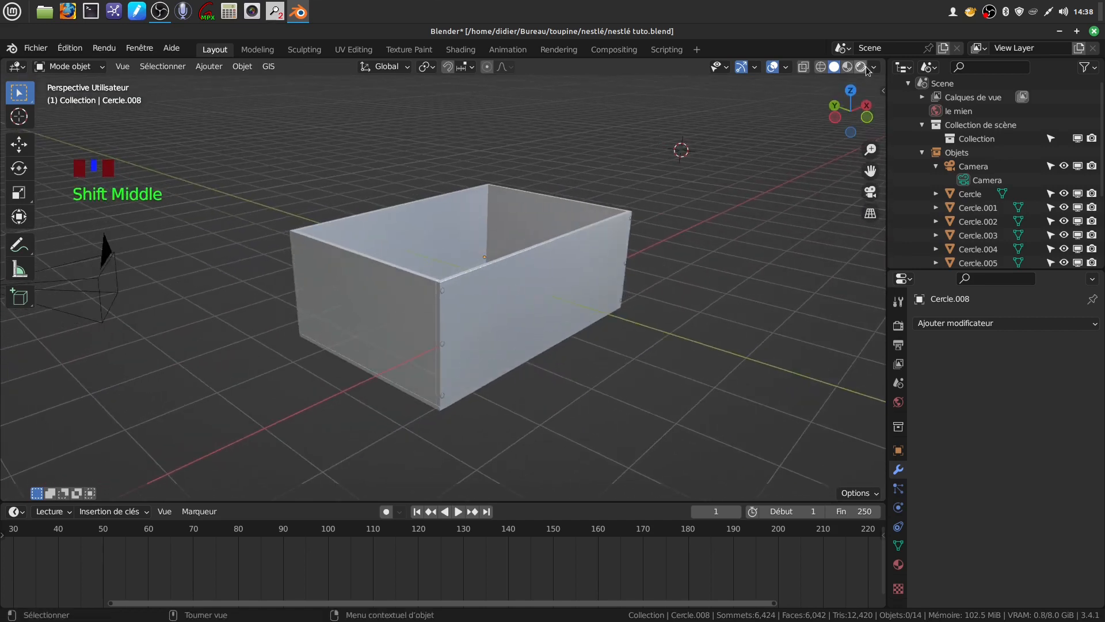
Step: Switch the viewport to rendered shading and examine the textured crate and its nails from below, above and the sides
left_click(861, 67)
scroll(460, 396, "up", 3)
mouse_move(451, 351)
middle_mouse_down()
mouse_move(462, 346)
mouse_move(467, 216)
mouse_move(433, 217)
mouse_move(446, 201)
mouse_move(502, 217)
mouse_move(500, 251)
mouse_move(474, 260)
mouse_move(468, 133)
middle_mouse_up()
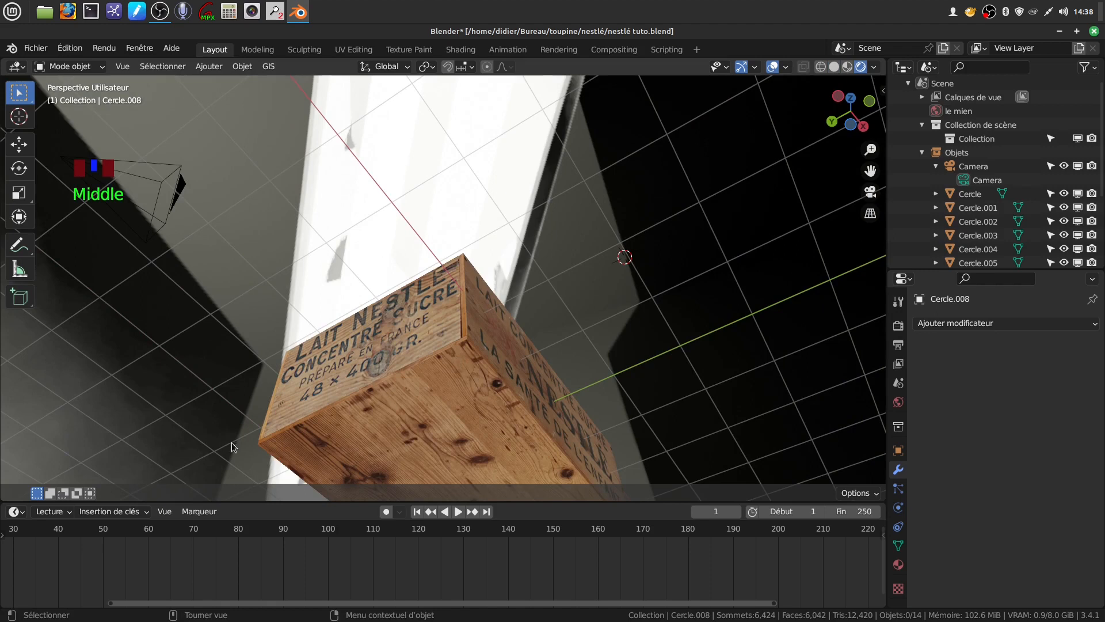
scroll(421, 321, "down", 3)
middle_click_drag(421, 321, 454, 472)
scroll(465, 364, "up", 1)
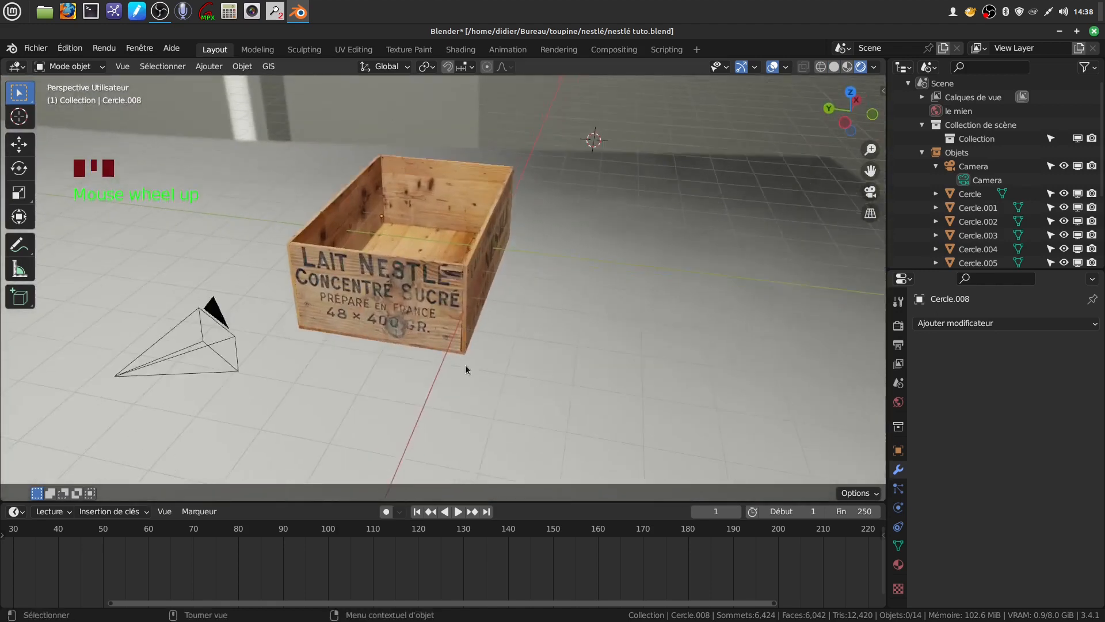
scroll(465, 365, "up", 3)
middle_click_drag(449, 396, 490, 252)
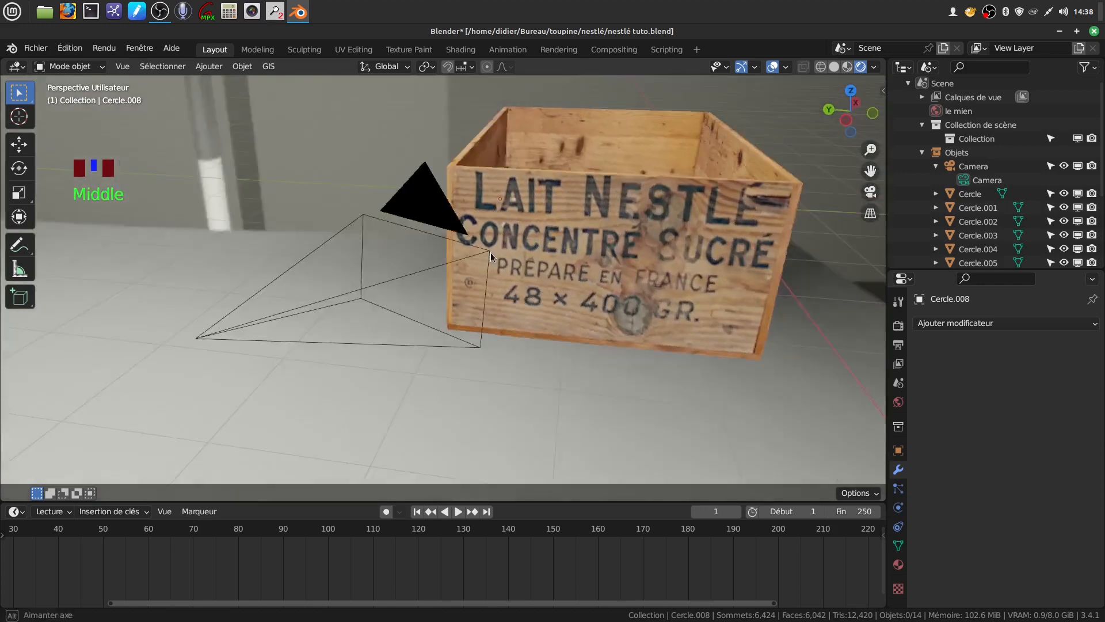
scroll(595, 267, "down", 3)
middle_click_drag(596, 267, 428, 309)
scroll(485, 357, "up", 2)
scroll(415, 292, "down", 2)
Step: Select all the nails together with the crate as the active object and join them into a single object
left_click(371, 282)
left_click_drag(254, 130, 619, 399)
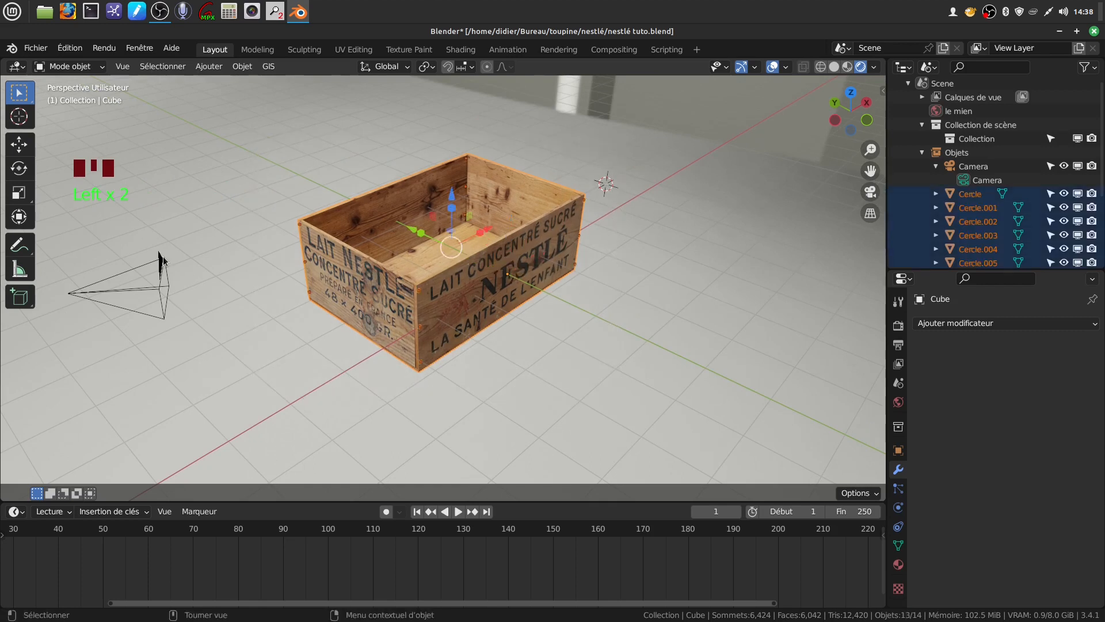
right_click(607, 357)
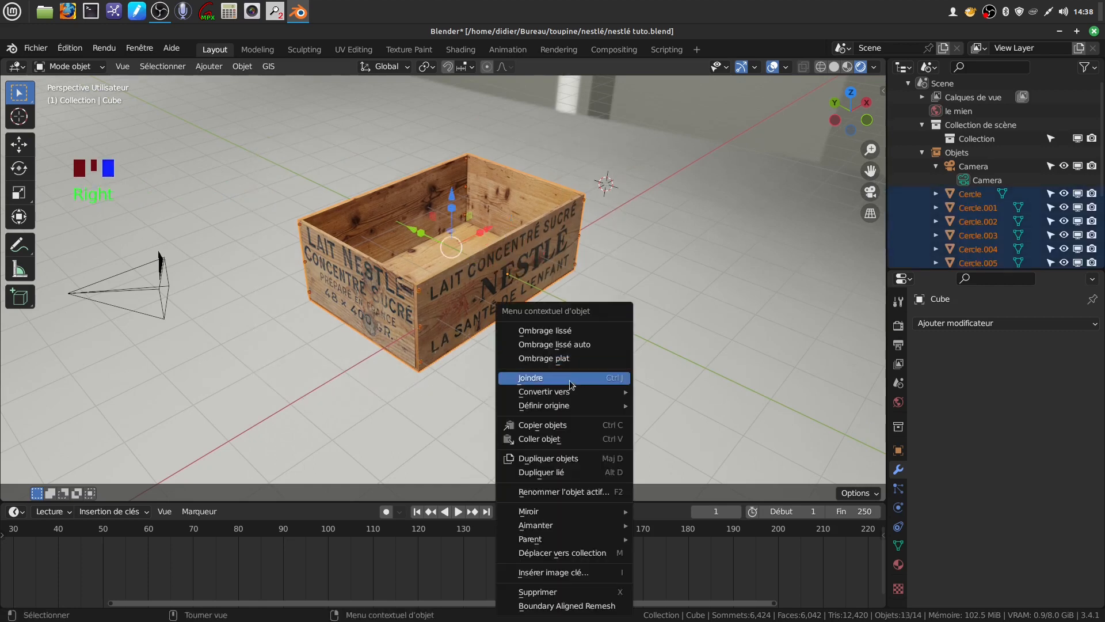
left_click(570, 379)
Step: Rename the joined crate object as "caisse Nestle"
scroll(580, 394, "up", 3)
double_click(978, 194)
key("BackSpace")
key("BackSpace")
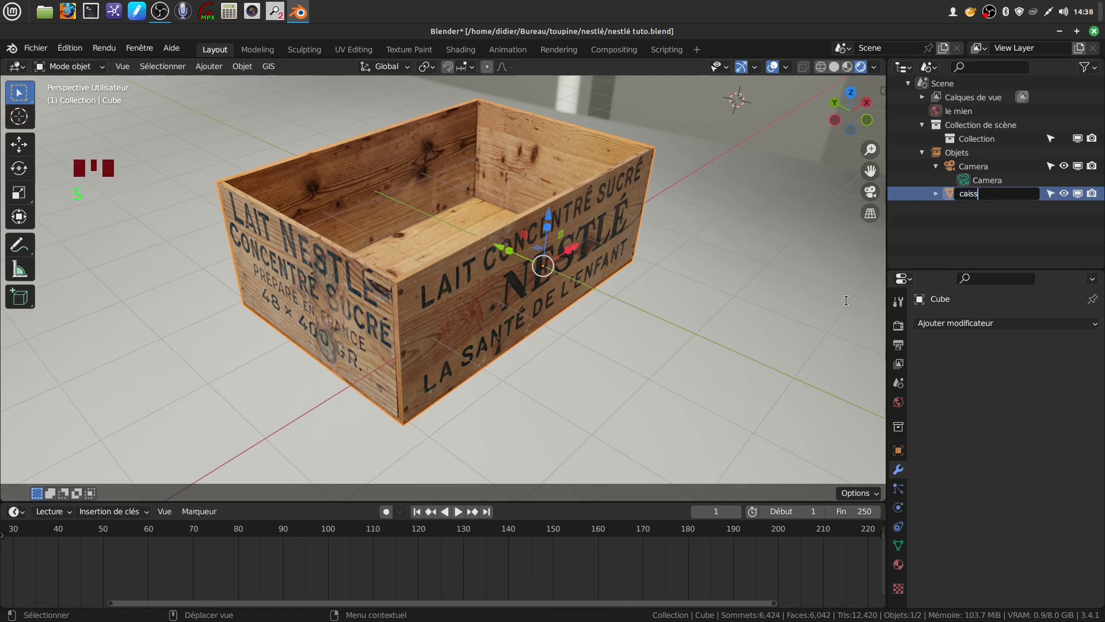
type("caisse Nestle")
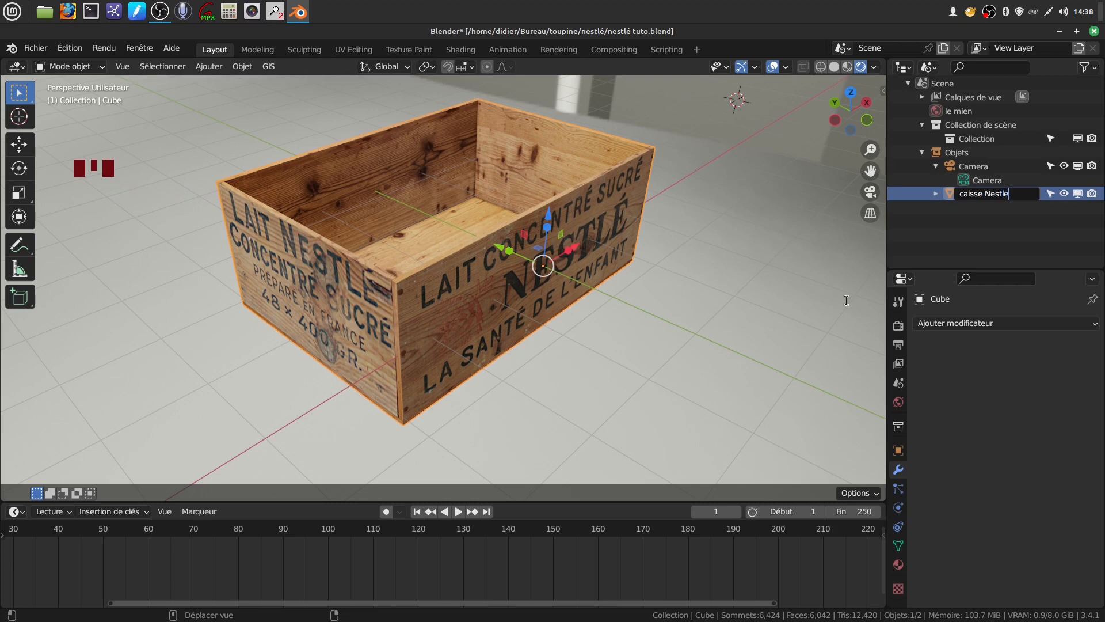
key("Return")
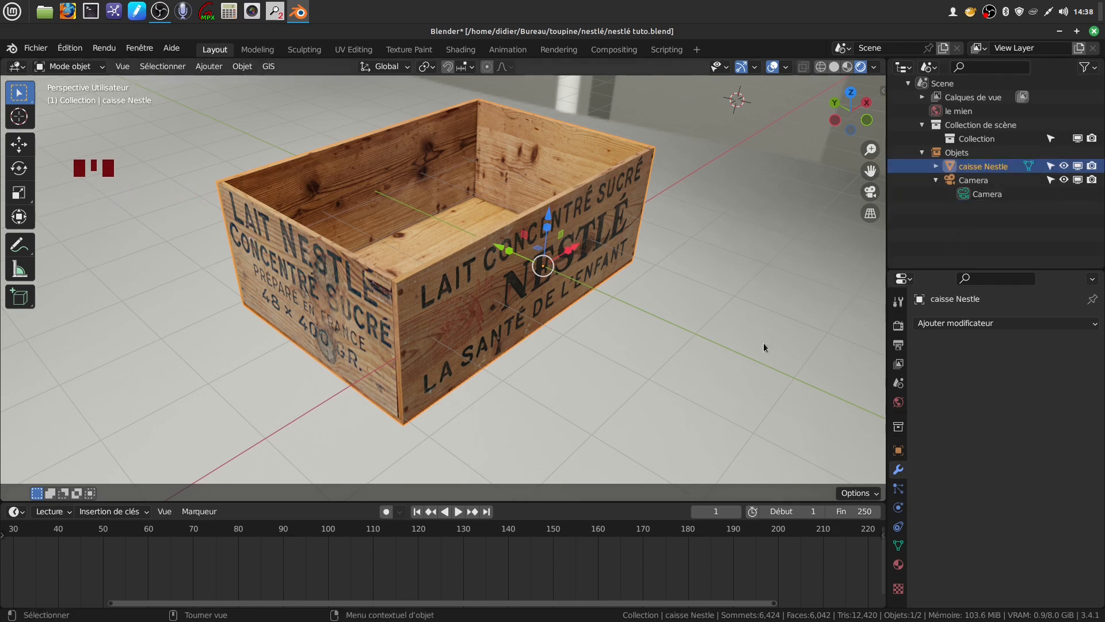
Step: Save the Blender file under its existing name
scroll(718, 251, "down", 2)
middle_click_drag(716, 253, 692, 234)
scroll(692, 234, "down", 2)
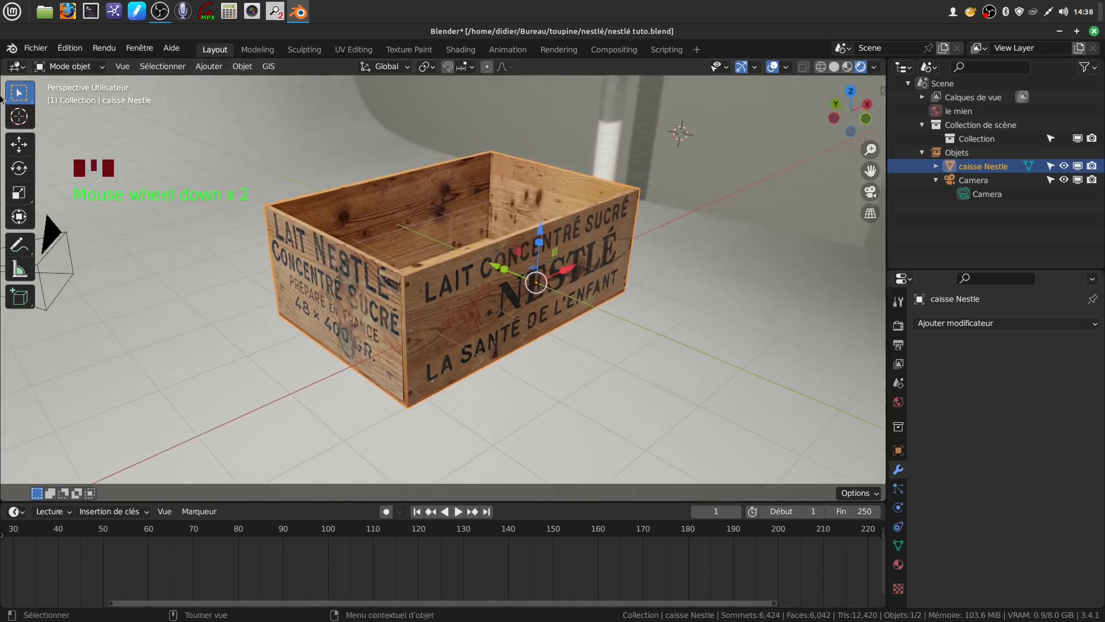
left_click(35, 48)
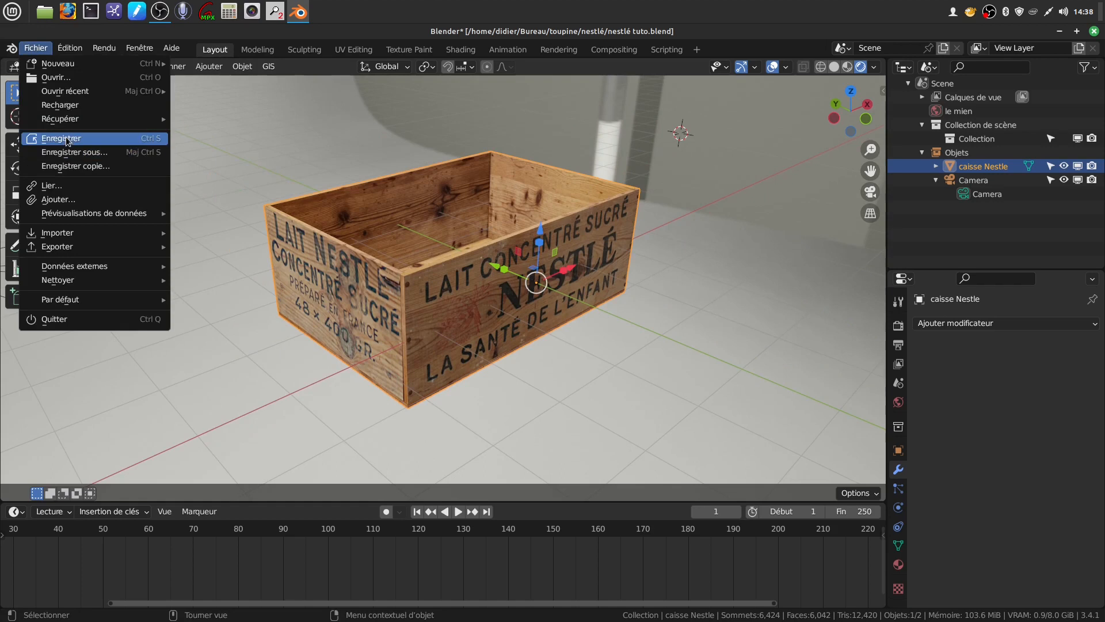
left_click(67, 141)
Step: Align the camera to a three-quarter view of the crate, lock it to the view, and fit the whole crate inside the frame
middle_click_drag(430, 267, 493, 343)
key("ctrl+alt+KP_0")
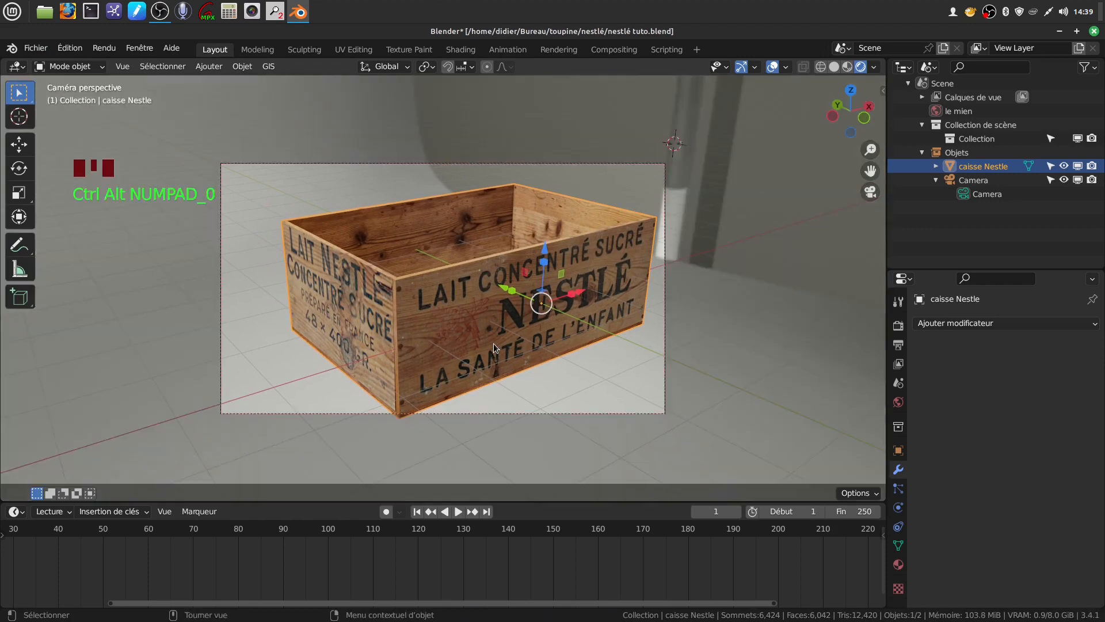
key("q")
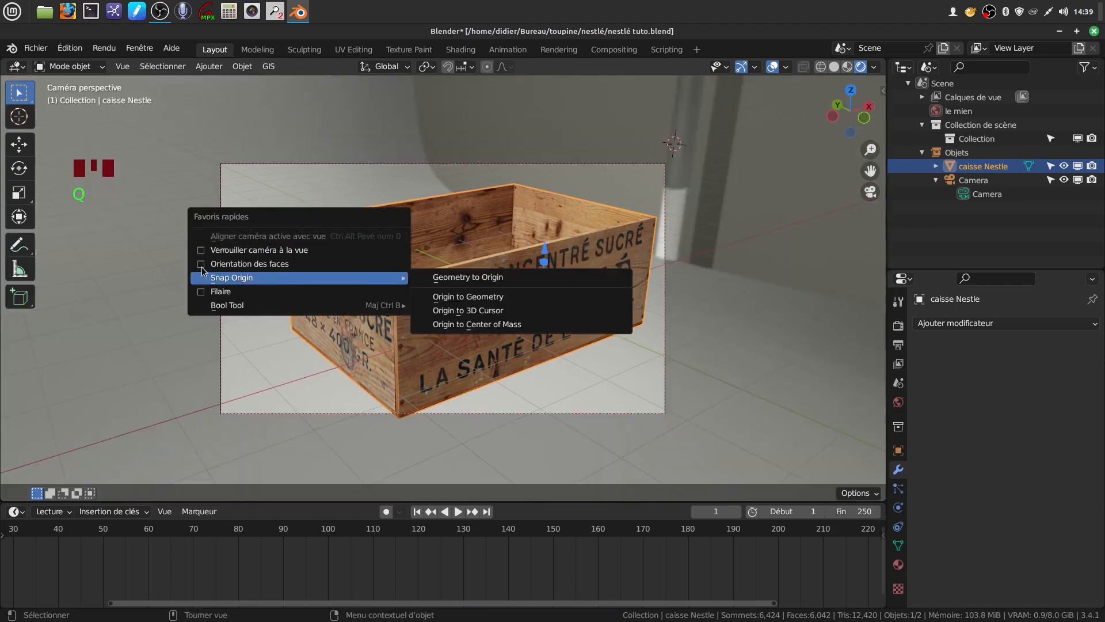
left_click(205, 251)
scroll(502, 334, "down", 2)
middle_click_drag(503, 334, 485, 316, "shift")
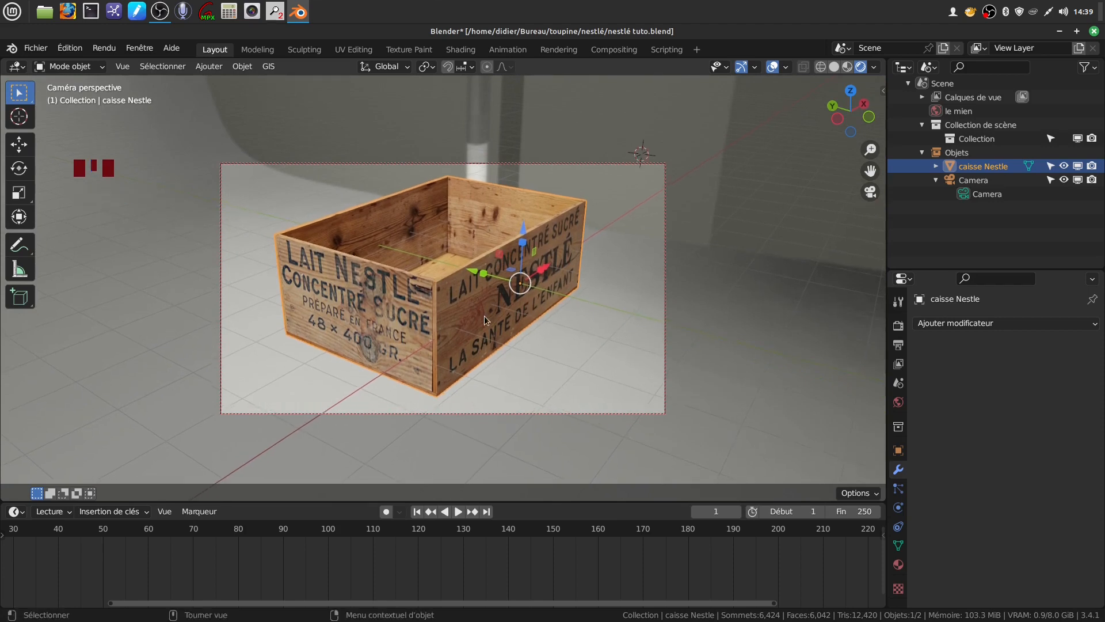
key("q")
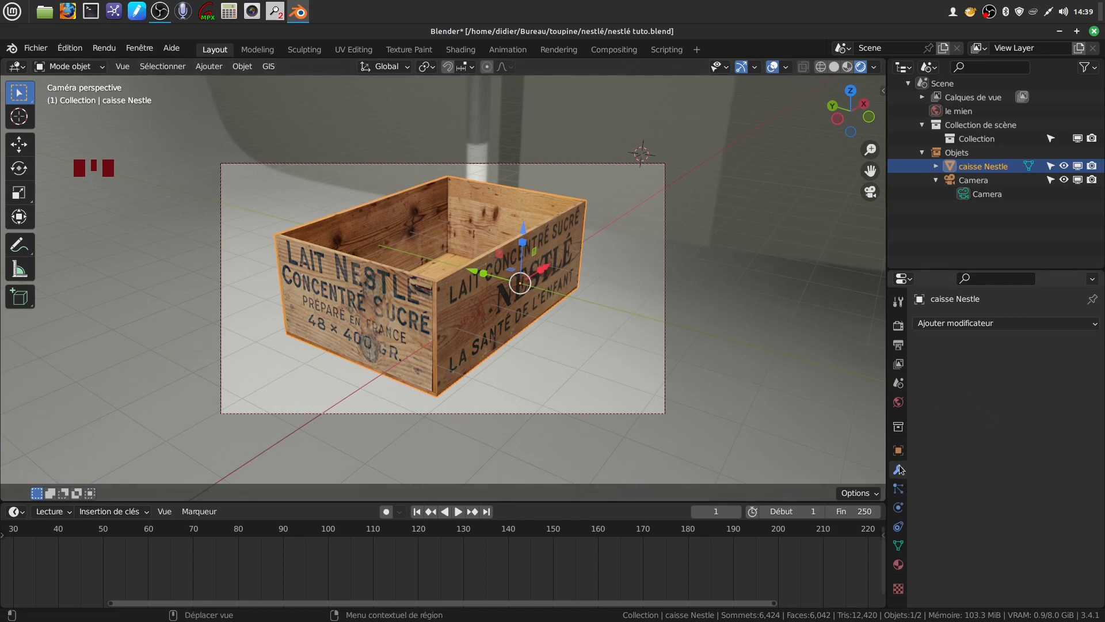
Step: Rotate the world environment texture to 16.6° about Z and deselect the crate
left_click(898, 402)
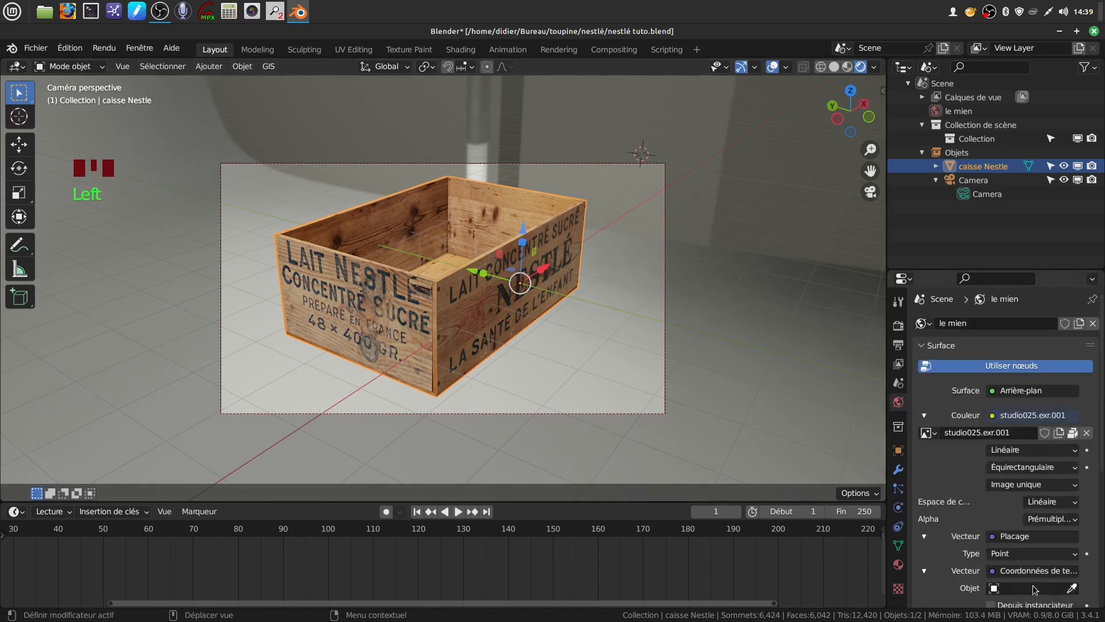
scroll(1020, 562, "down", 12)
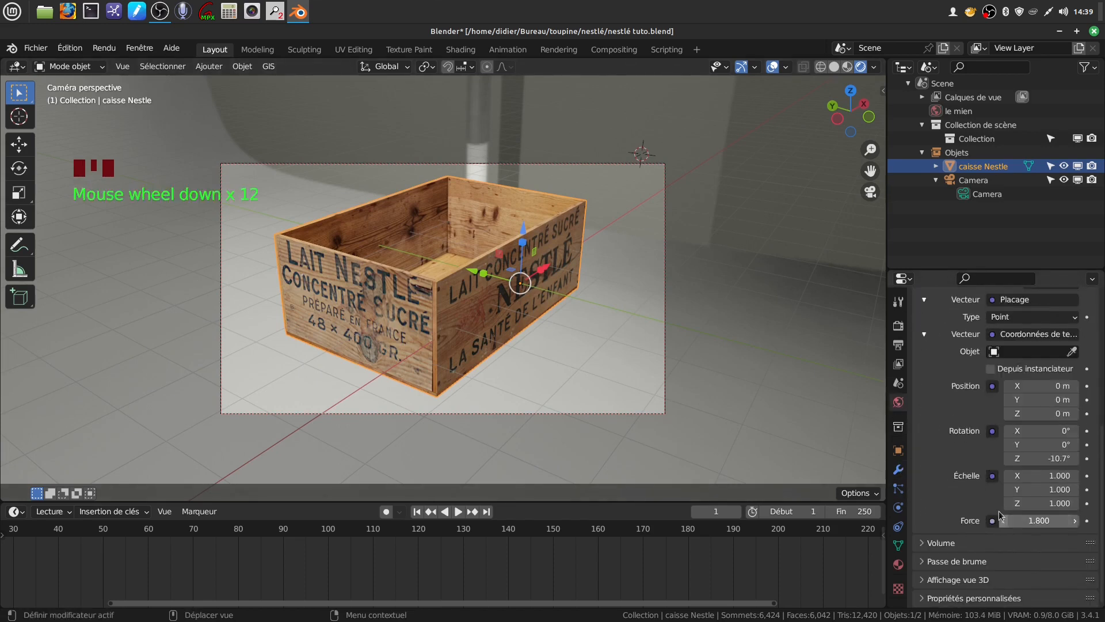
mouse_move(1027, 462)
left_mouse_down()
mouse_move(1053, 462)
mouse_move(1042, 462)
left_mouse_up()
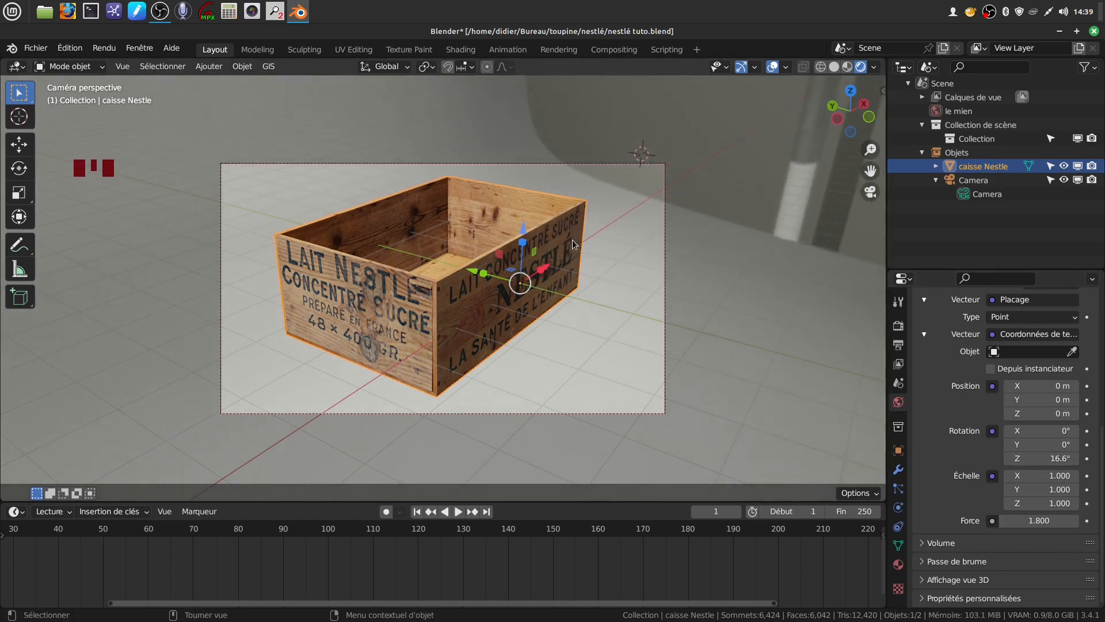
key("Tab")
key("Tab")
left_click(702, 306)
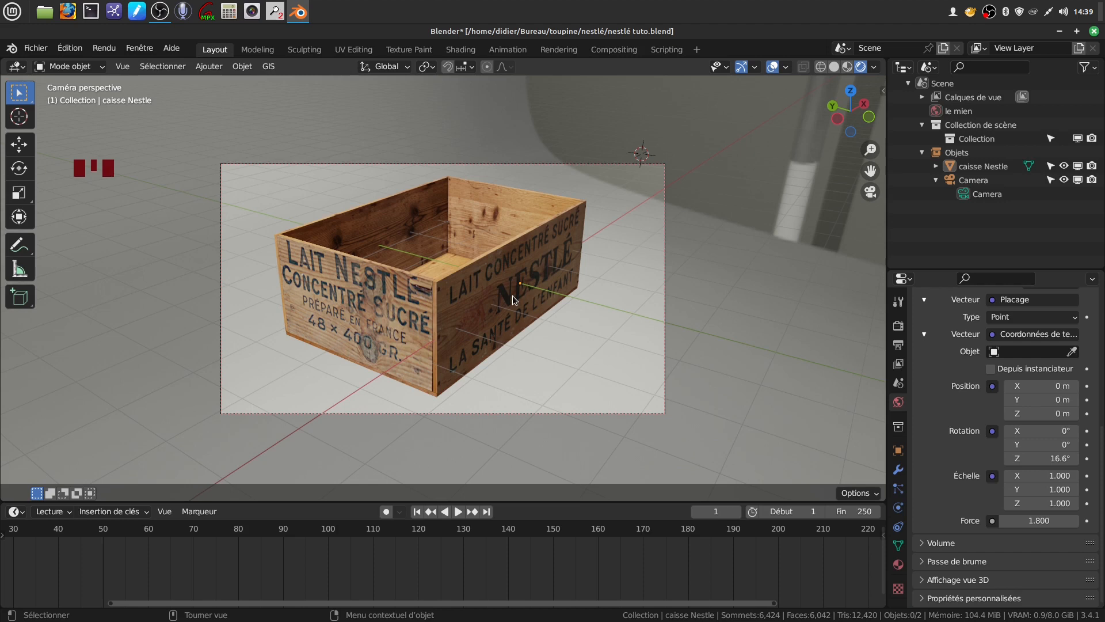
Step: Set the render engine to Cycles and render the camera view as a still image
left_click(897, 301)
scroll(1004, 311, "up", 5)
left_click(898, 325)
scroll(1007, 357, "up", 4)
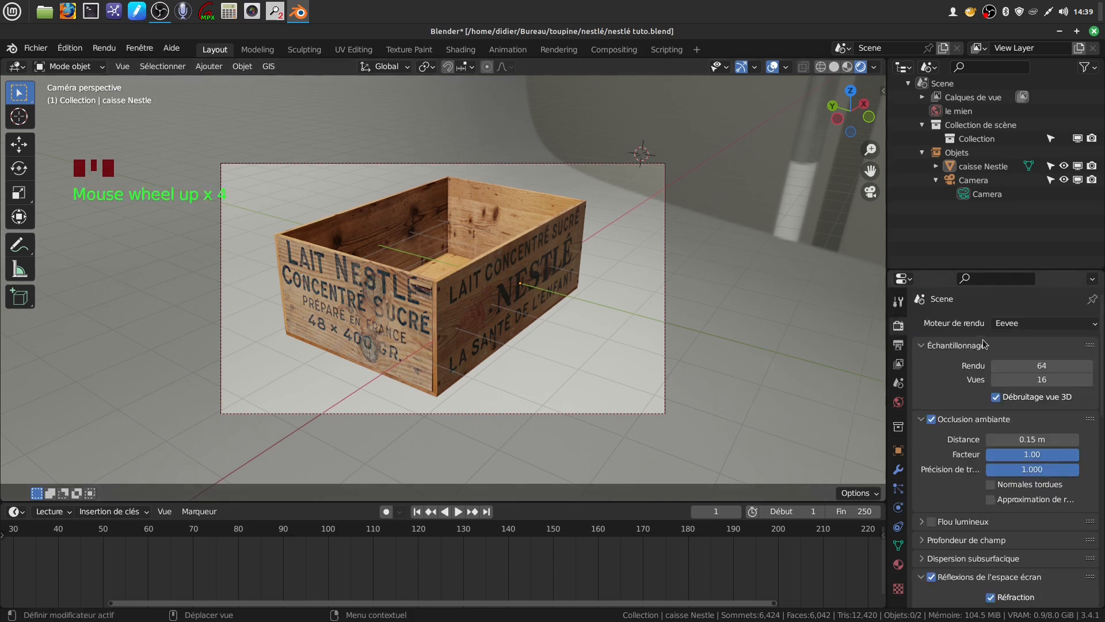
left_click(1094, 327)
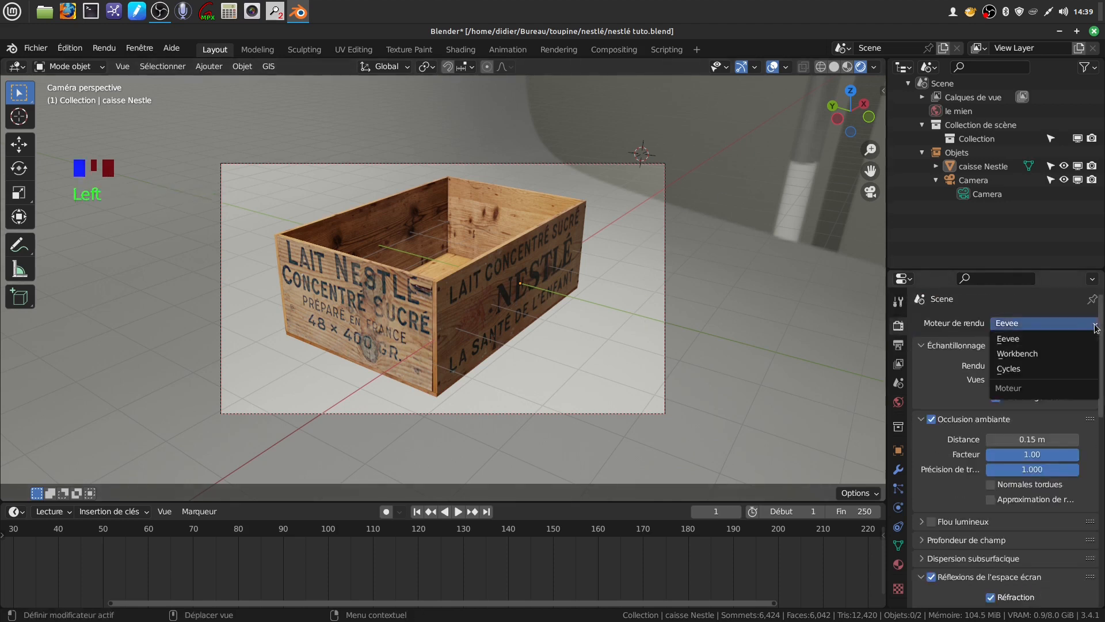
left_click(1016, 371)
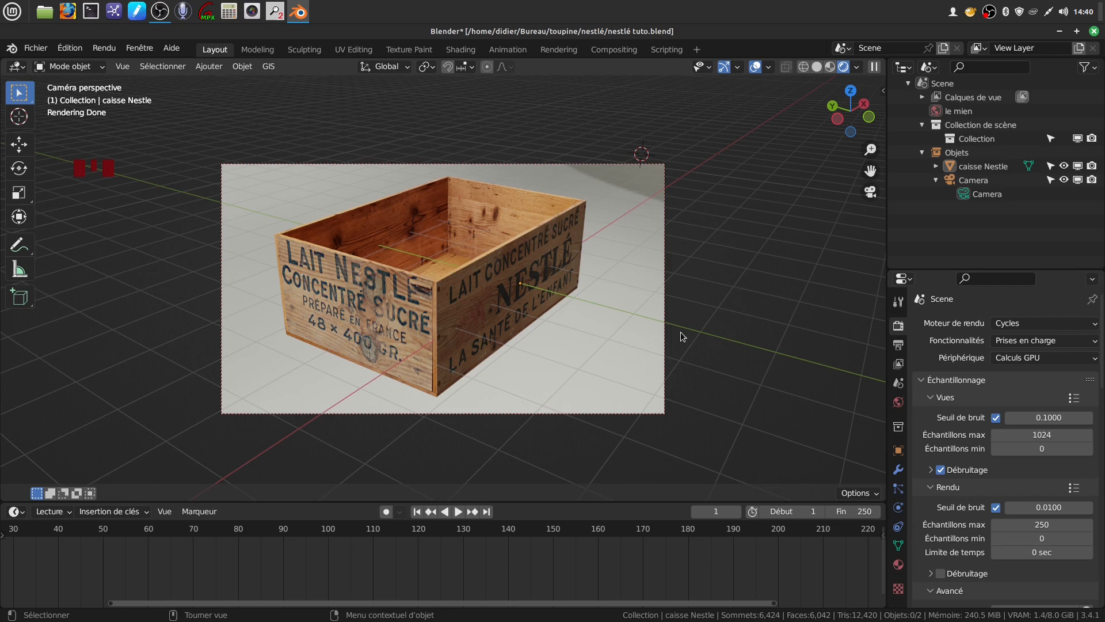
key("F12")
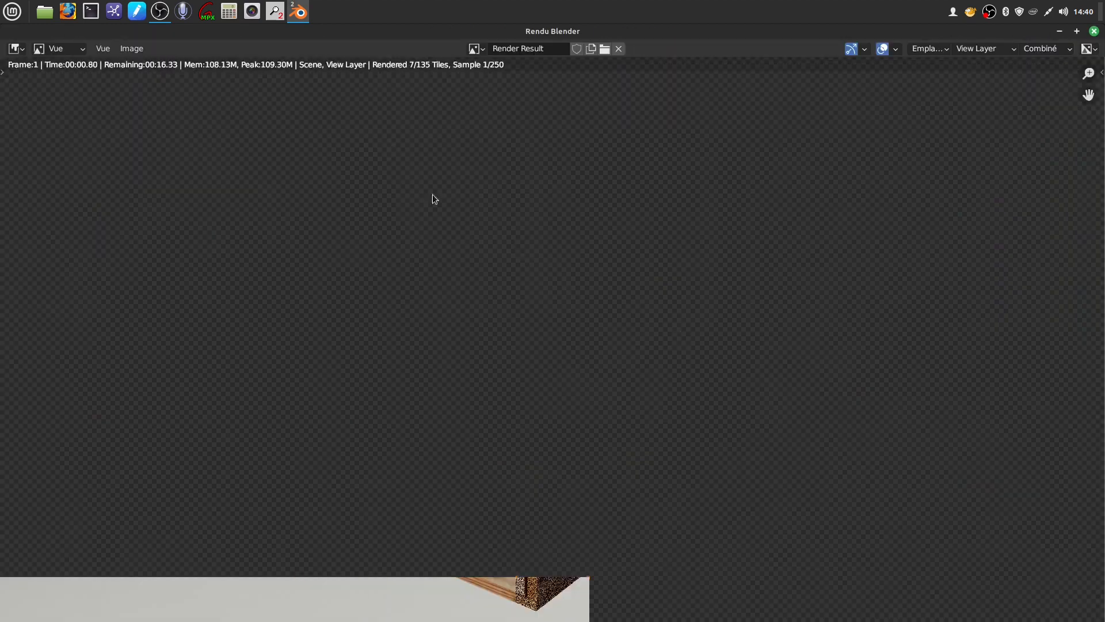
scroll(636, 323, "down", 3)
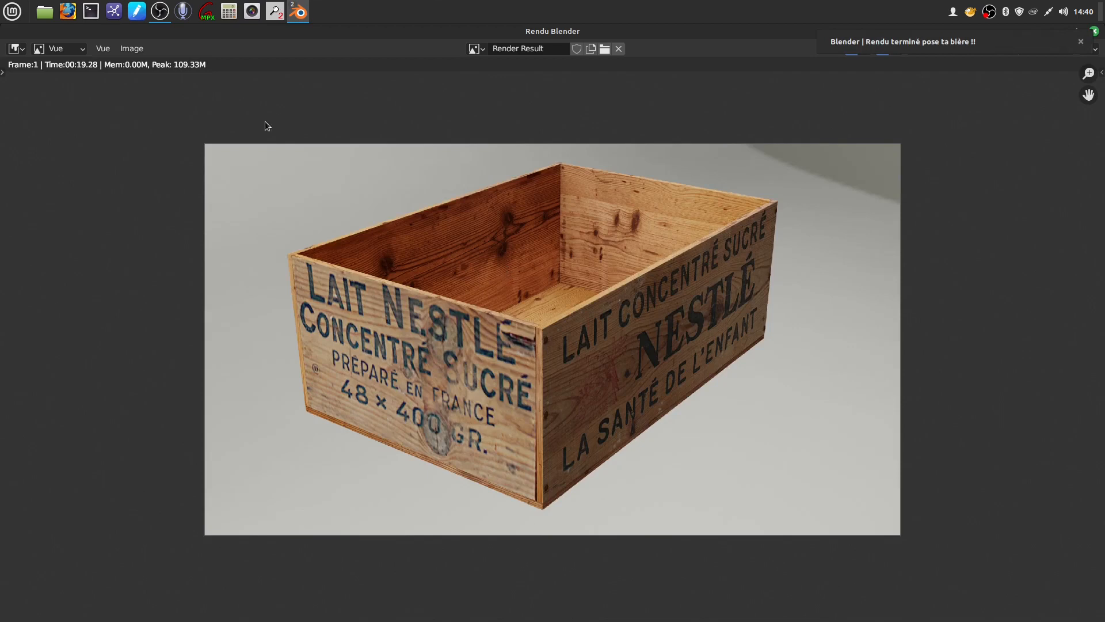
Step: Prepare to save the render as a PNG in the nestlé folder, entering "rendu" as the file name
left_click(125, 52)
left_click(134, 51)
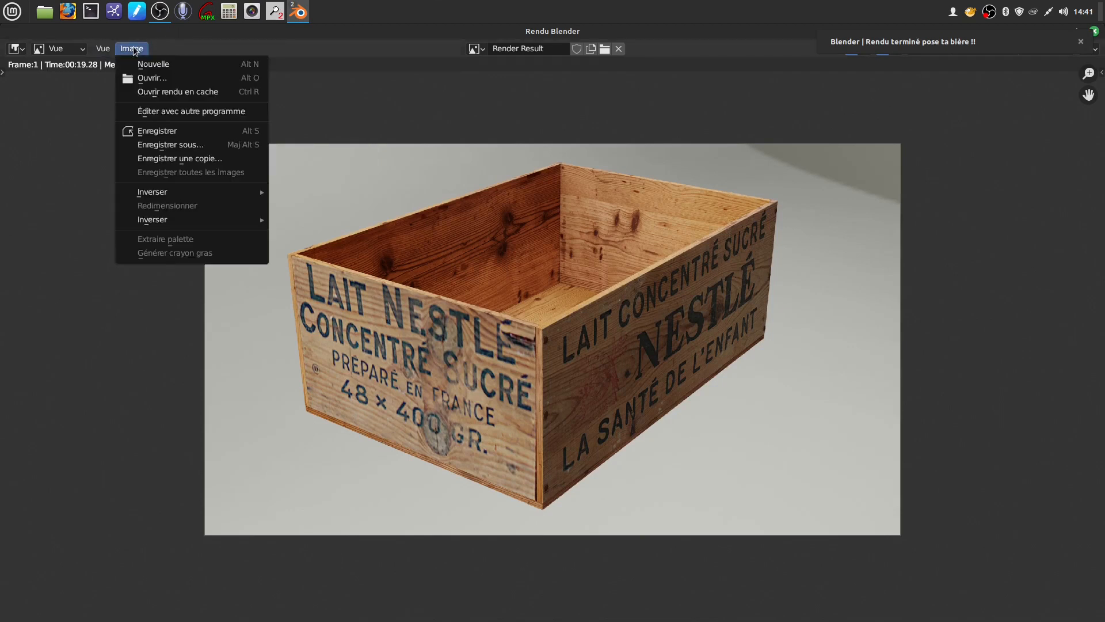
left_click(169, 145)
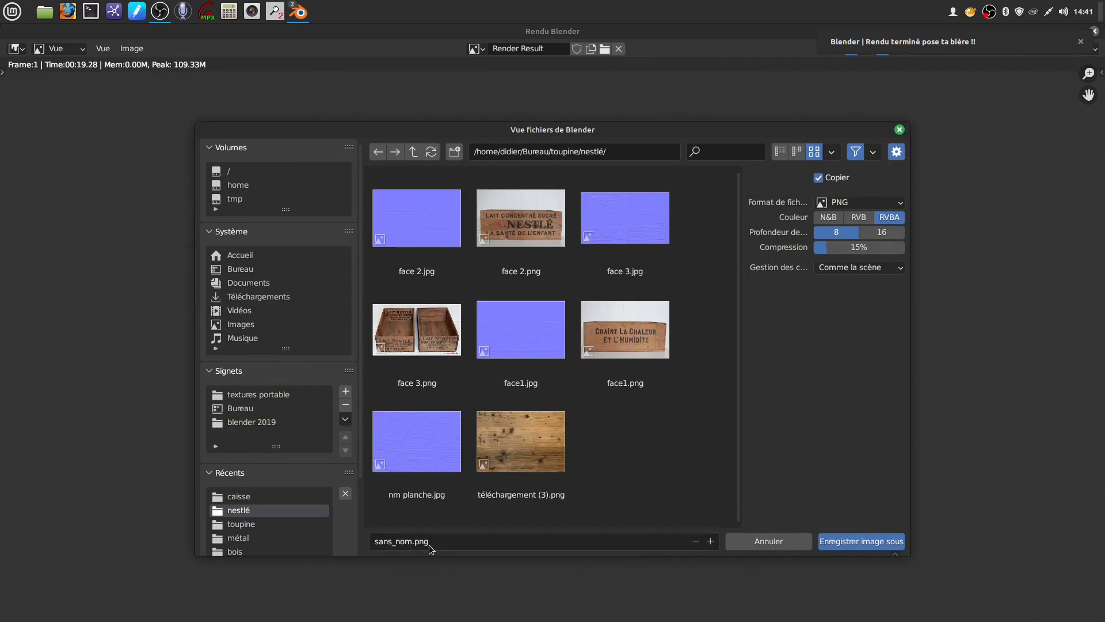
left_click(413, 543)
left_click(413, 542)
left_click(450, 544)
key("BackSpace")
key("BackSpace")
key("BackSpace")
key("BackSpace")
key("BackSpace")
key("BackSpace")
key("BackSpace")
key("BackSpace")
key("BackSpace")
key("BackSpace")
key("BackSpace")
key("BackSpace")
type("rendu")
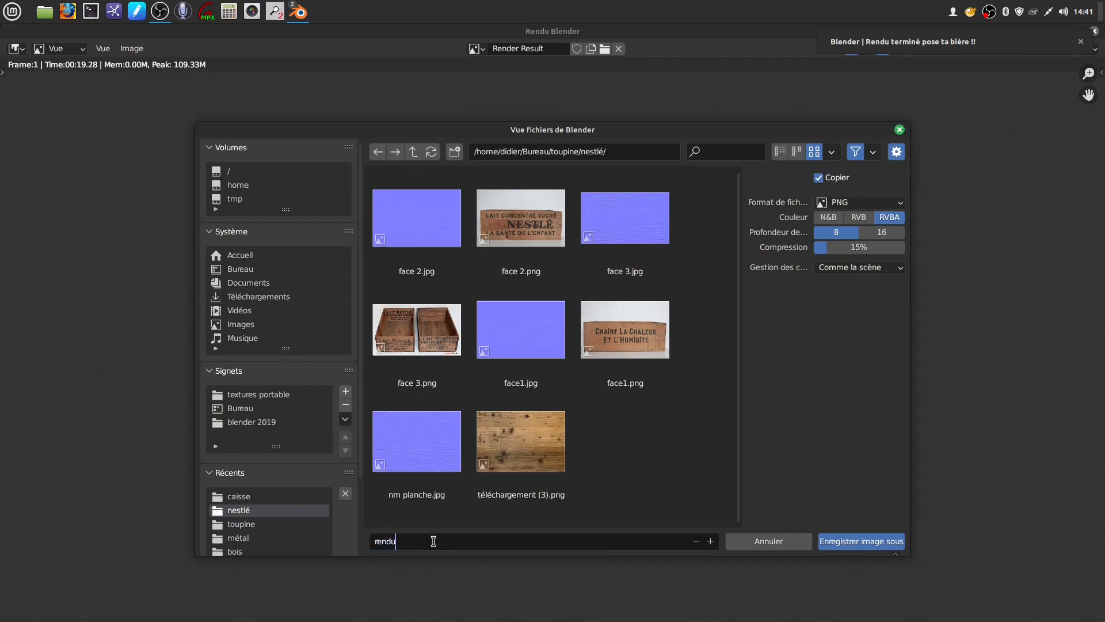
Step: Lower the PNG compression to its minimum, save the image, and close the render window
left_click(790, 413)
left_click_drag(833, 247, 814, 248)
left_click(852, 541)
left_click(1079, 42)
left_click(1094, 30)
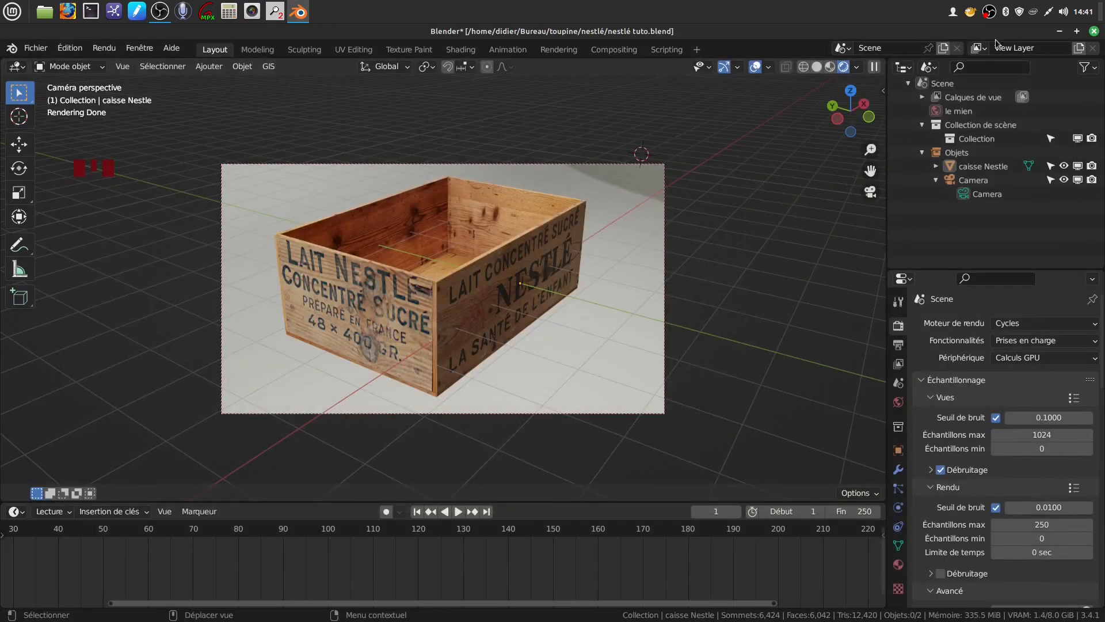
Step: Switch to the desktop's toupine folder and open rendu.png from its nestlé subfolder
left_click(1059, 30)
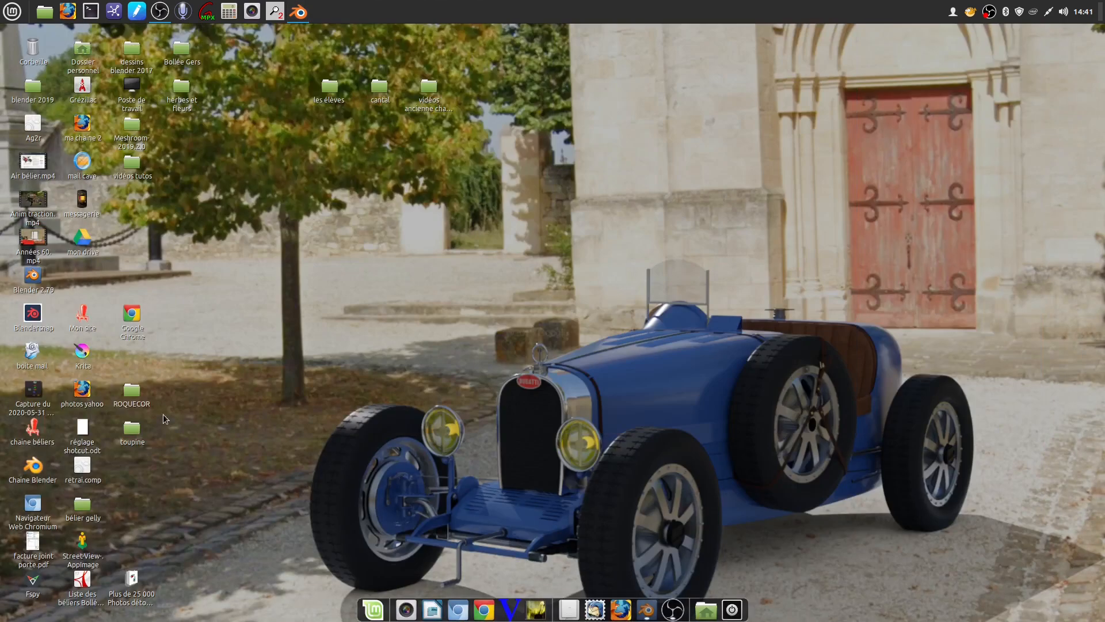
double_click(132, 431)
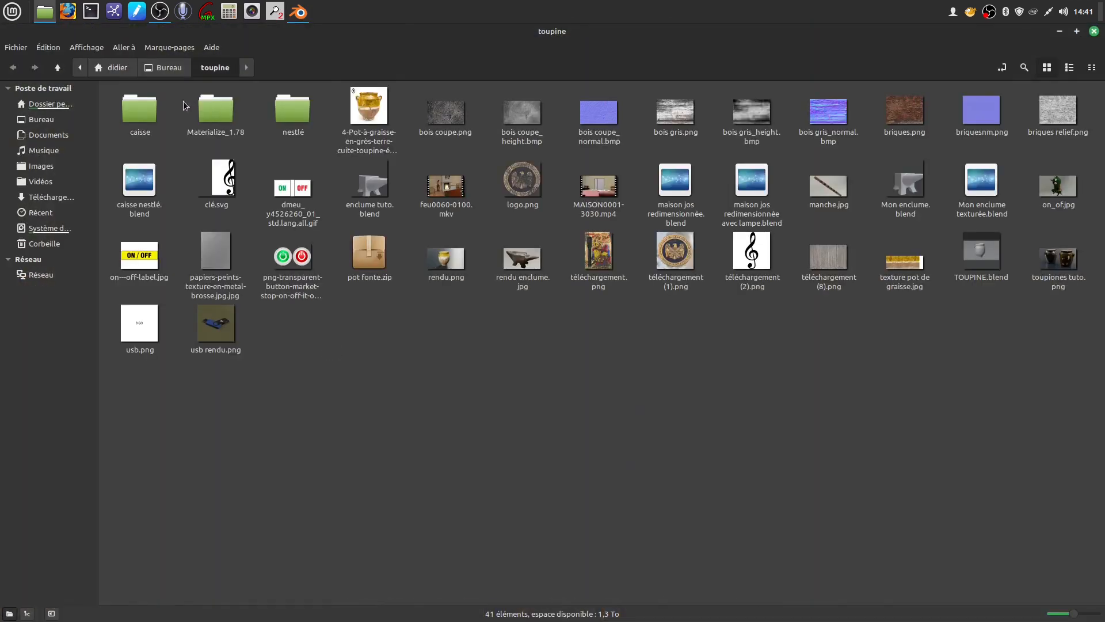
double_click(292, 111)
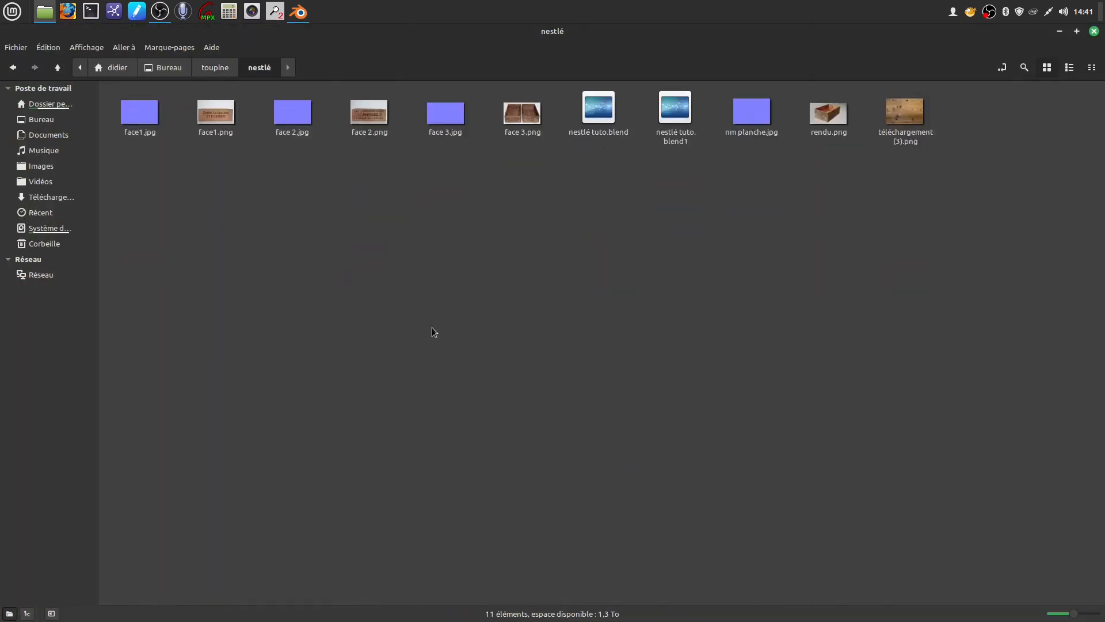
double_click(824, 132)
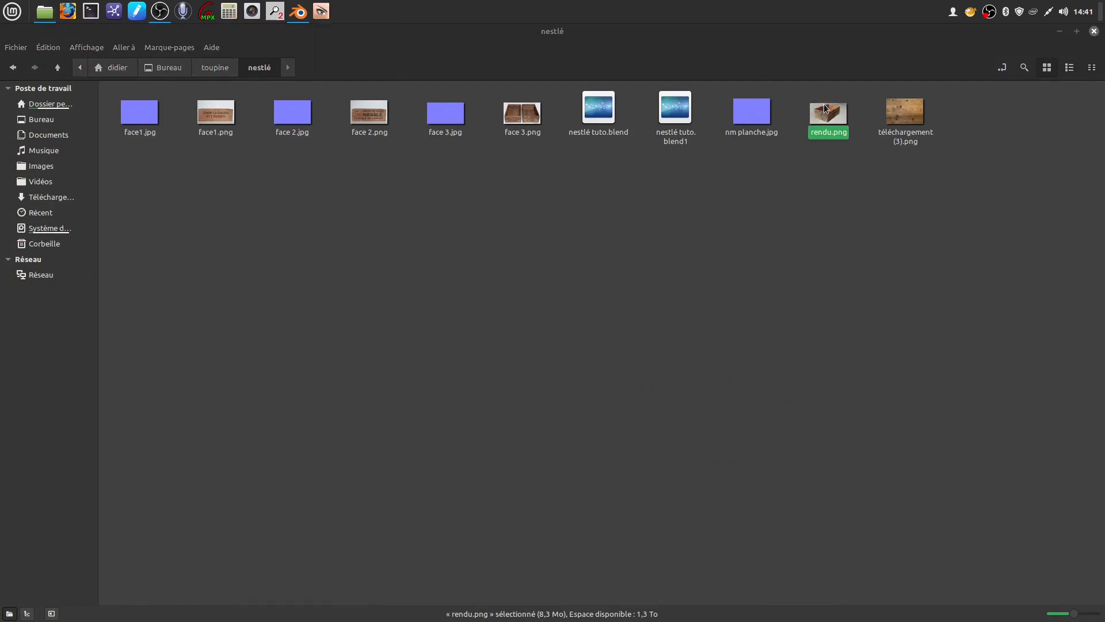